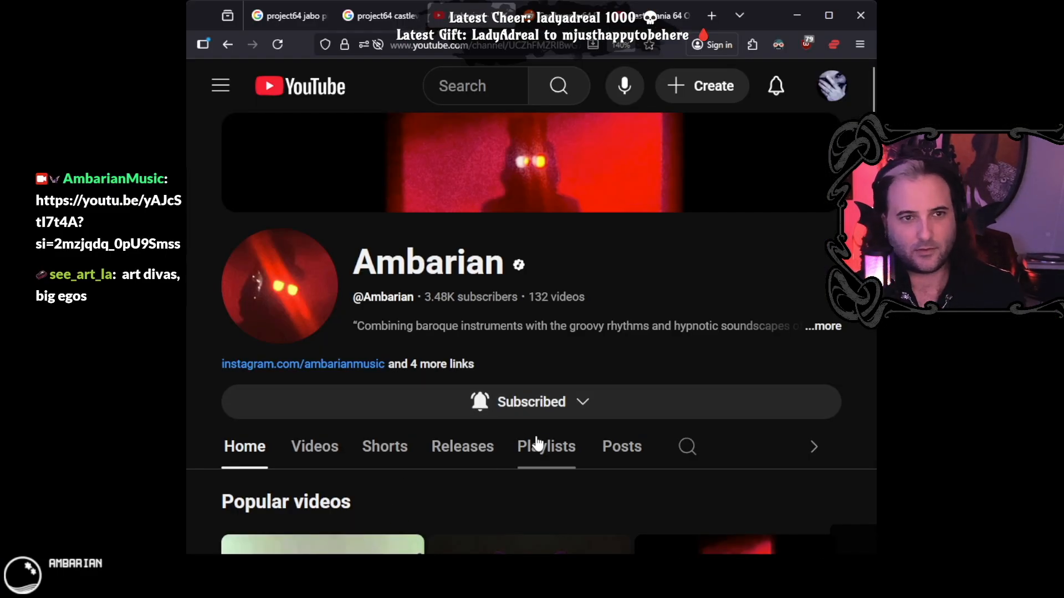
{"action": "scroll", "coordinate": [536, 446], "scroll_direction": "down", "scroll_amount": 5}
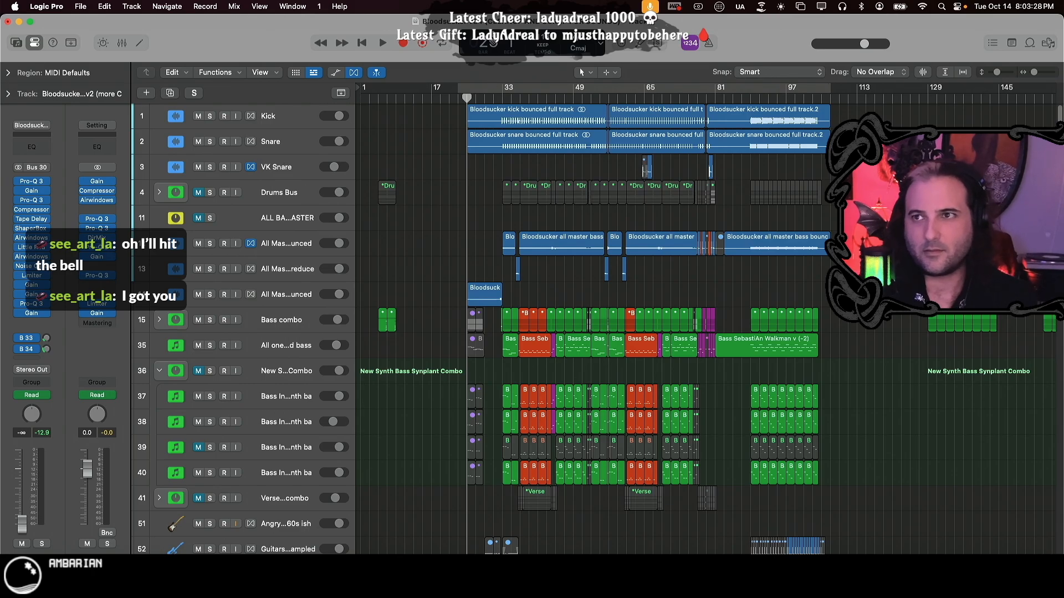
- Switch to Logic Pro, turn on the cycle range over the song, and play the arrangement from about bar 25
{"action": "left_click", "coordinate": [575, 92]}
{"action": "key", "text": "space"}
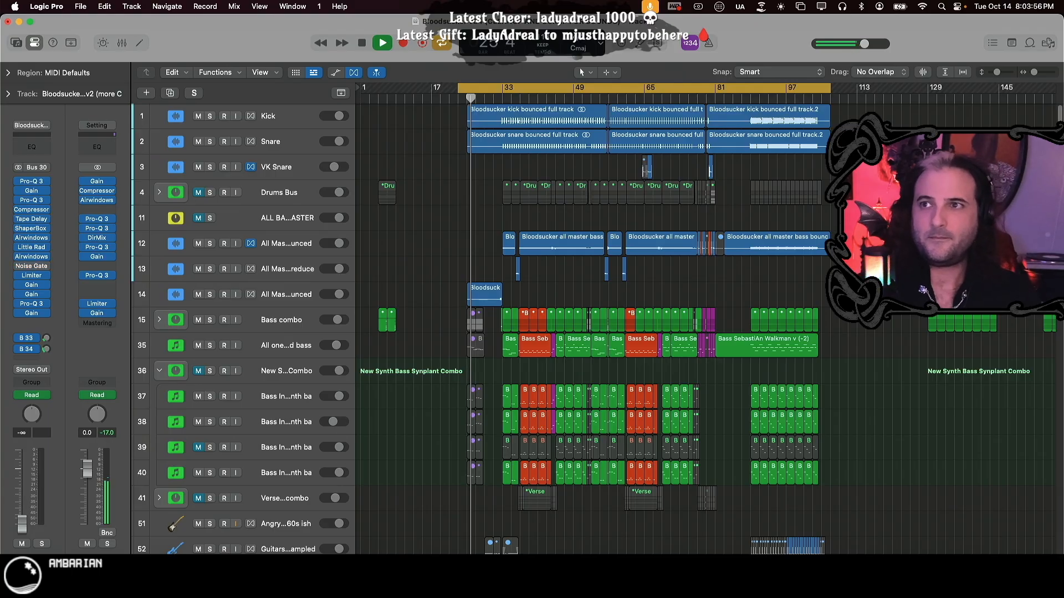
{"action": "key", "text": "super+Right"}
{"action": "key", "text": "super+Right"}
{"action": "key", "text": "super+Right"}
{"action": "key", "text": "super+Right"}
{"action": "key", "text": "super+Right"}
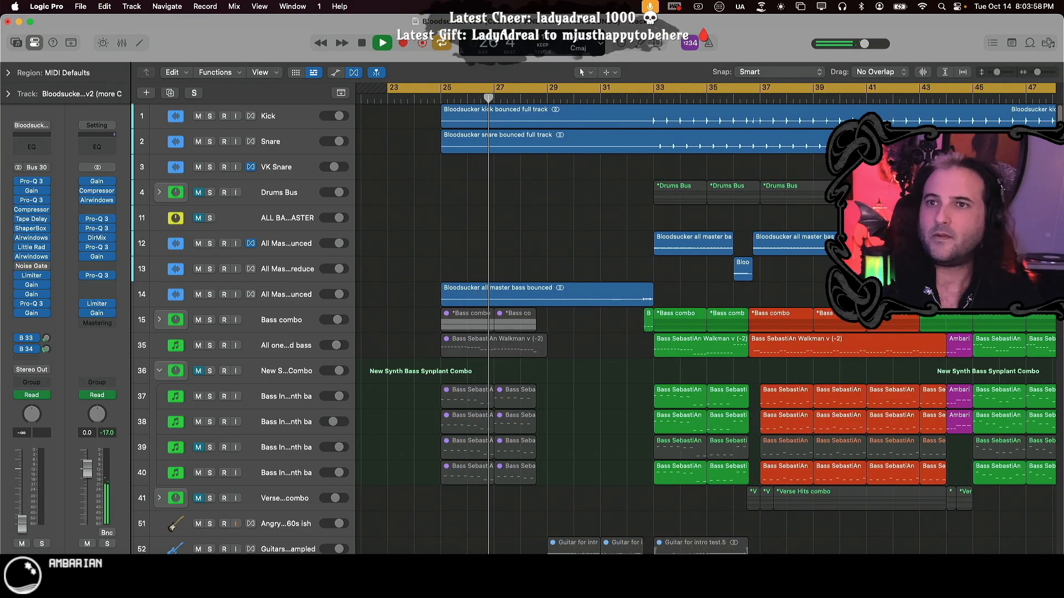
{"action": "scroll", "coordinate": [818, 164], "scroll_direction": "right", "scroll_amount": 3}
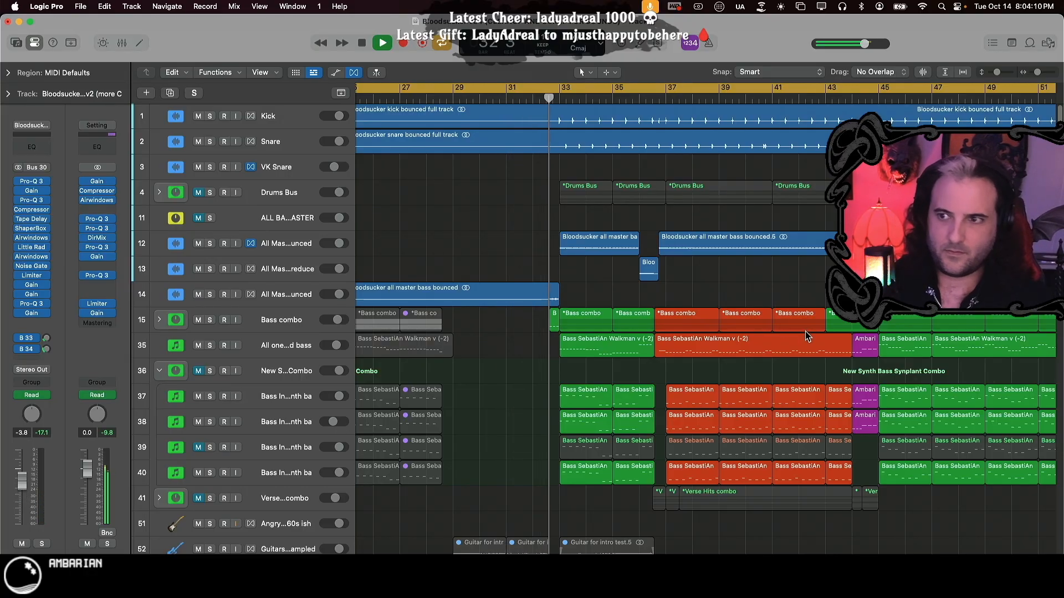
- Look through the vocal, bats, scream and church bell tracks further down while the song plays
{"action": "scroll", "coordinate": [801, 344], "scroll_direction": "down", "scroll_amount": 20}
{"action": "scroll", "coordinate": [792, 360], "scroll_direction": "down", "scroll_amount": 15}
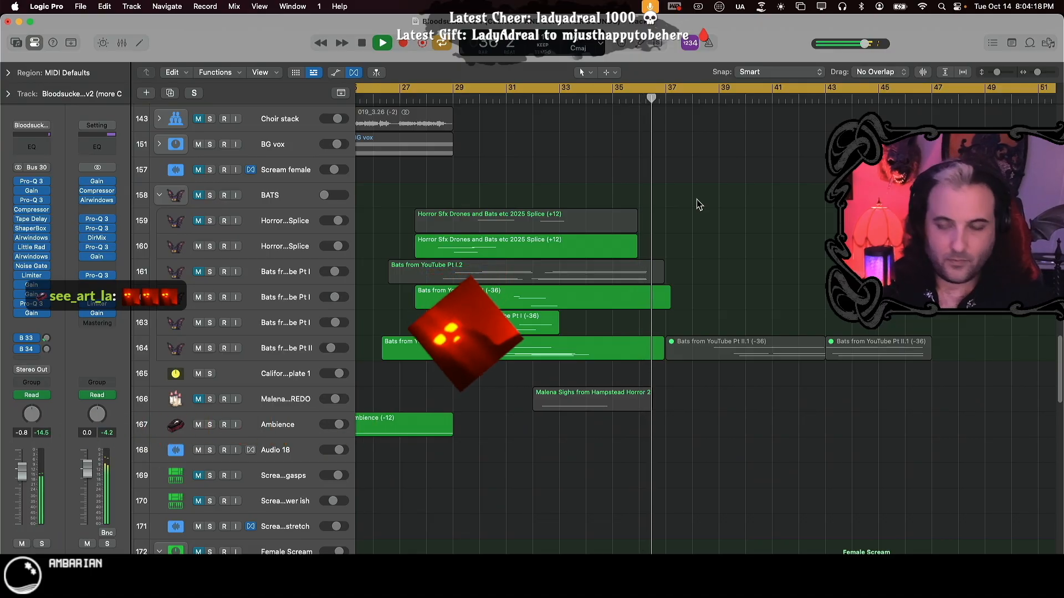
{"action": "scroll", "coordinate": [732, 205], "scroll_direction": "down", "scroll_amount": 5}
{"action": "scroll", "coordinate": [734, 206], "scroll_direction": "down", "scroll_amount": 15}
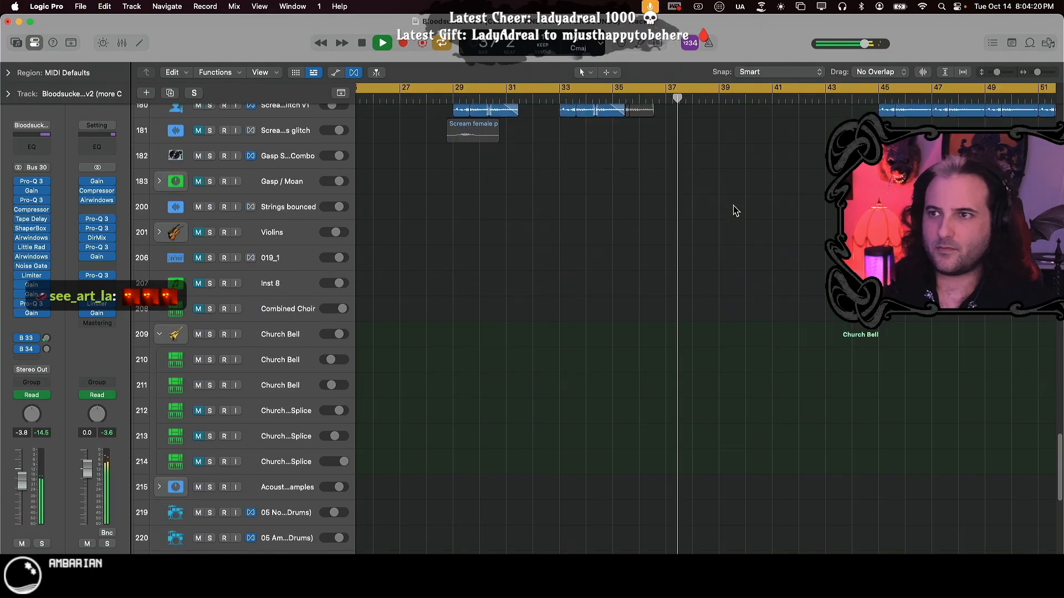
{"action": "scroll", "coordinate": [734, 210], "scroll_direction": "up", "scroll_amount": 20}
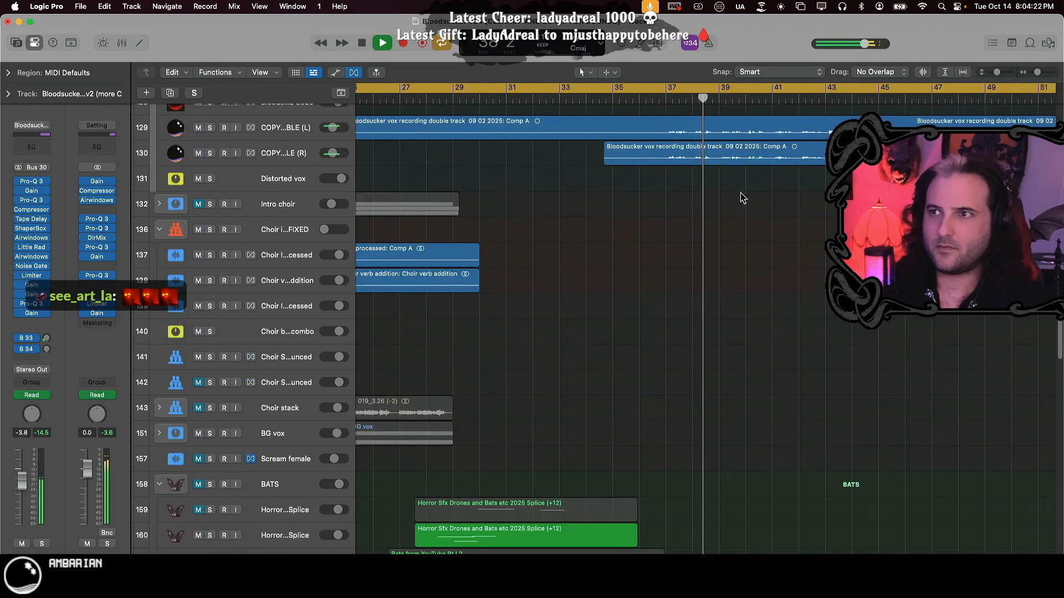
- Fit the whole arrangement in view with more tracks showing and listen to the song through its final section
{"action": "key", "text": "super+Left"}
{"action": "key", "text": "super+Left"}
{"action": "key", "text": "super+Left"}
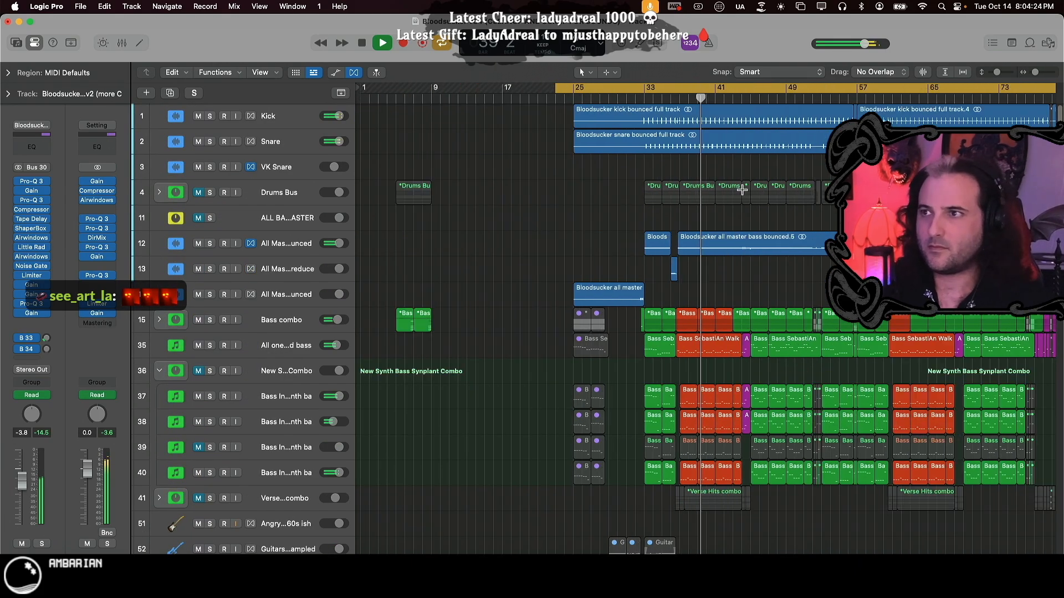
{"action": "key", "text": "super+Up"}
{"action": "key", "text": "super+Up"}
{"action": "key", "text": "super+Up"}
{"action": "key", "text": "super+Up"}
{"action": "key", "text": "super+Up"}
{"action": "key", "text": "super+Up"}
{"action": "key", "text": "super+Left"}
{"action": "key", "text": "super+Left"}
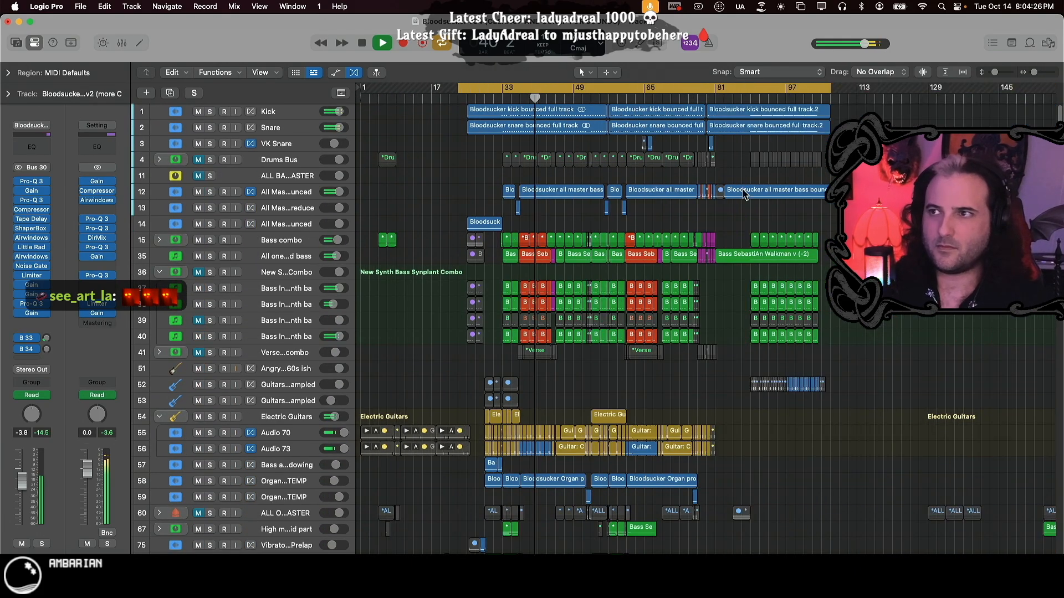
{"action": "key", "text": "super+Up"}
{"action": "key", "text": "super+Up"}
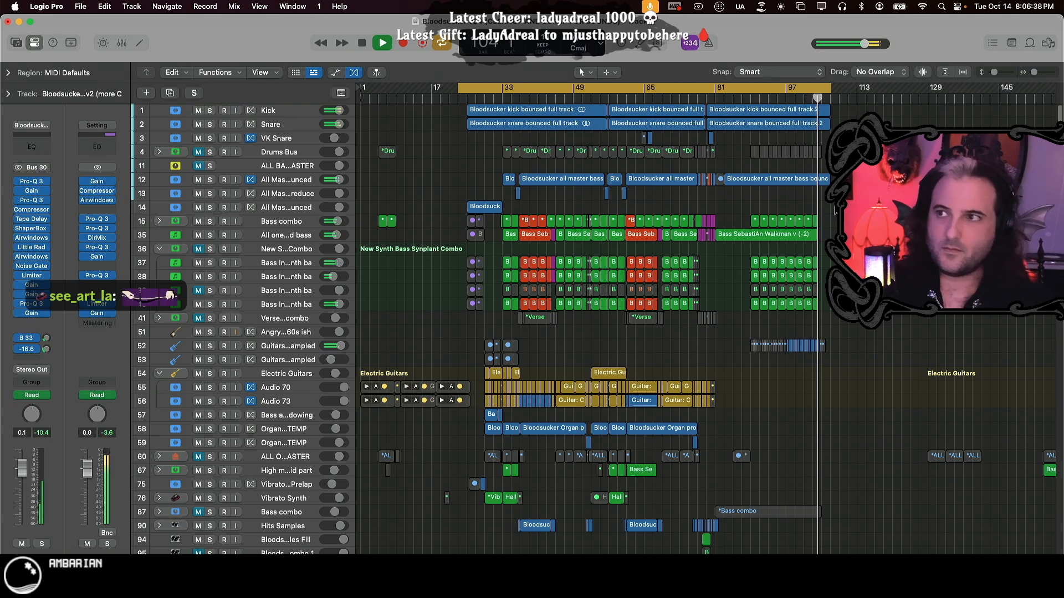
- Move the playhead back to bar 60 and turn off cycle mode
{"action": "key", "text": "super+Right"}
{"action": "key", "text": "super+Right"}
{"action": "key", "text": "super+Right"}
{"action": "key", "text": "super+Right"}
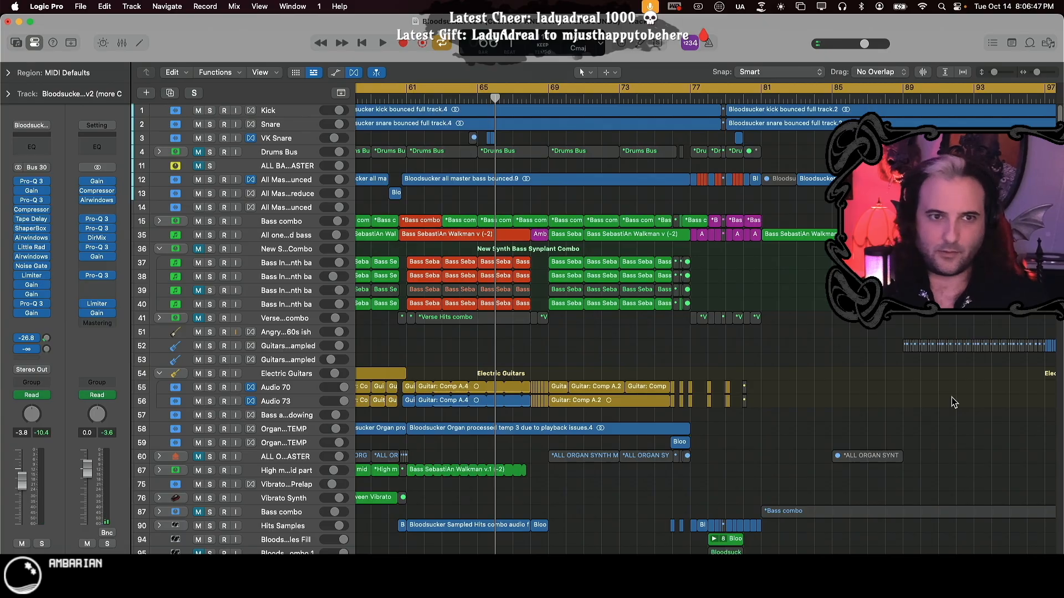
{"action": "key", "text": "comma"}
{"action": "key", "text": "comma"}
{"action": "key", "text": "comma"}
{"action": "key", "text": "comma"}
{"action": "key", "text": "comma"}
{"action": "key", "text": "comma"}
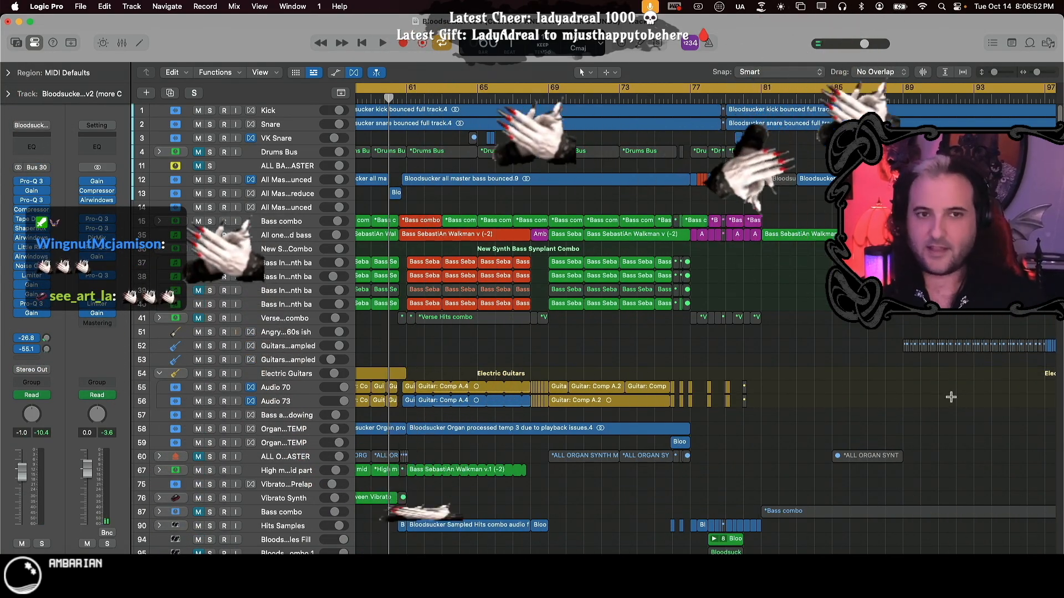
{"action": "key", "text": "super+Left"}
{"action": "key", "text": "c"}
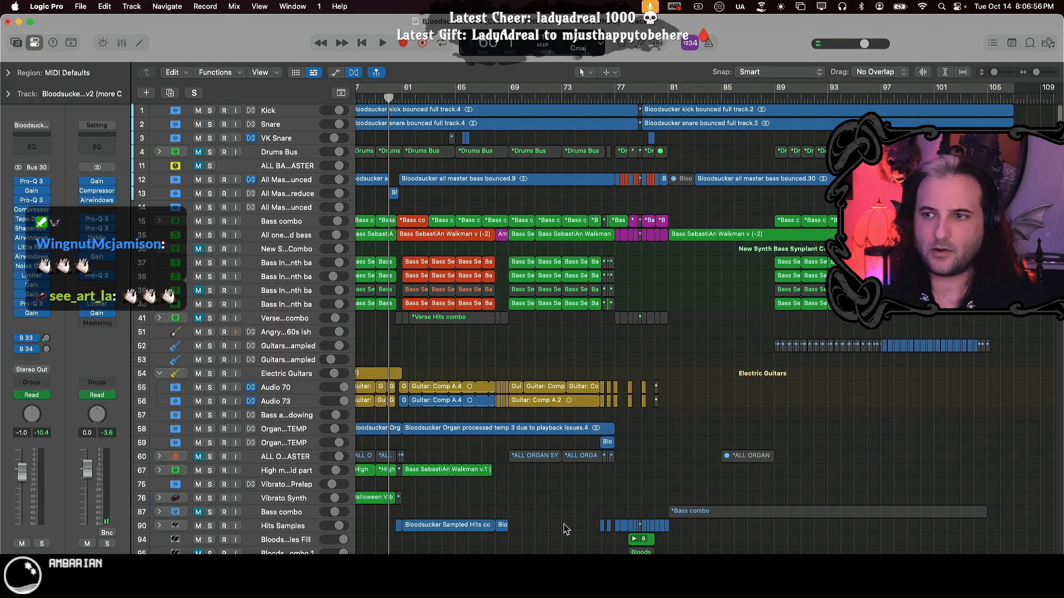
- Play the song from about bar 45 to hear the section that starts there
{"action": "key", "text": "super+Right"}
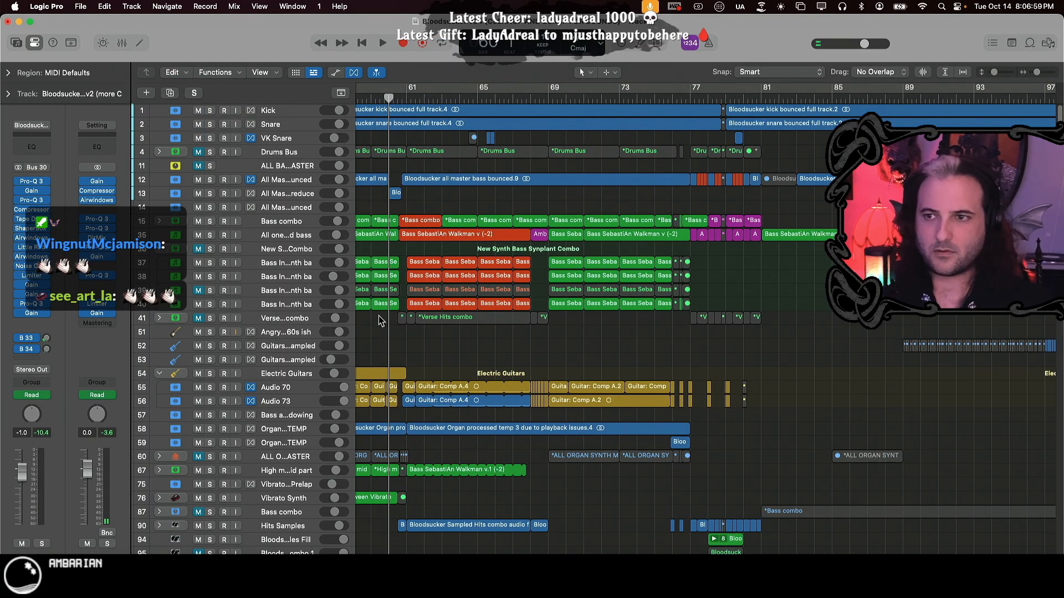
{"action": "scroll", "coordinate": [380, 321], "scroll_direction": "left", "scroll_amount": 5}
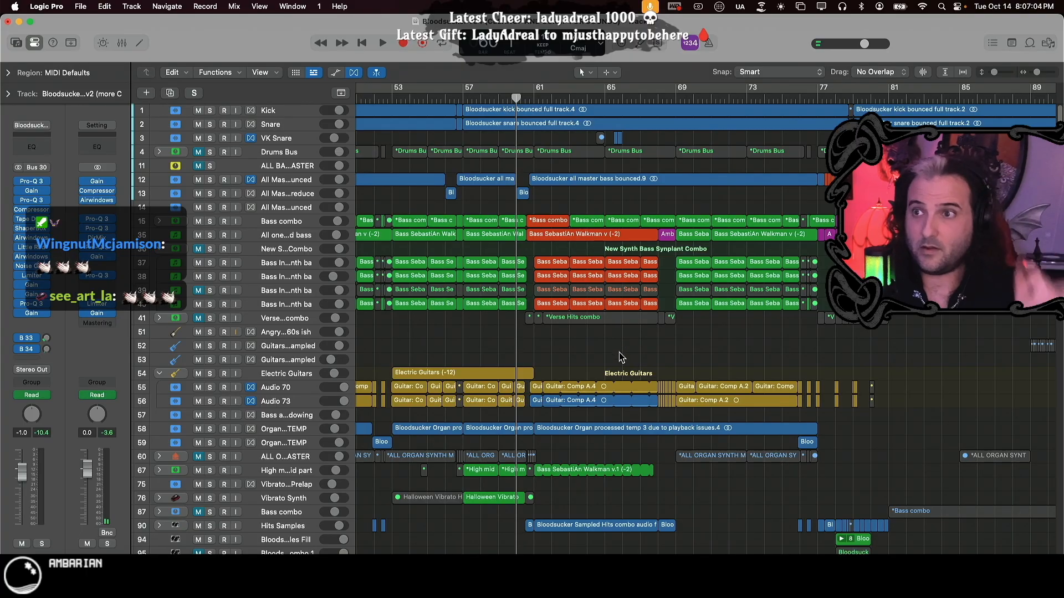
{"action": "scroll", "coordinate": [616, 360], "scroll_direction": "down", "scroll_amount": 7}
{"action": "scroll", "coordinate": [616, 361], "scroll_direction": "left", "scroll_amount": 6}
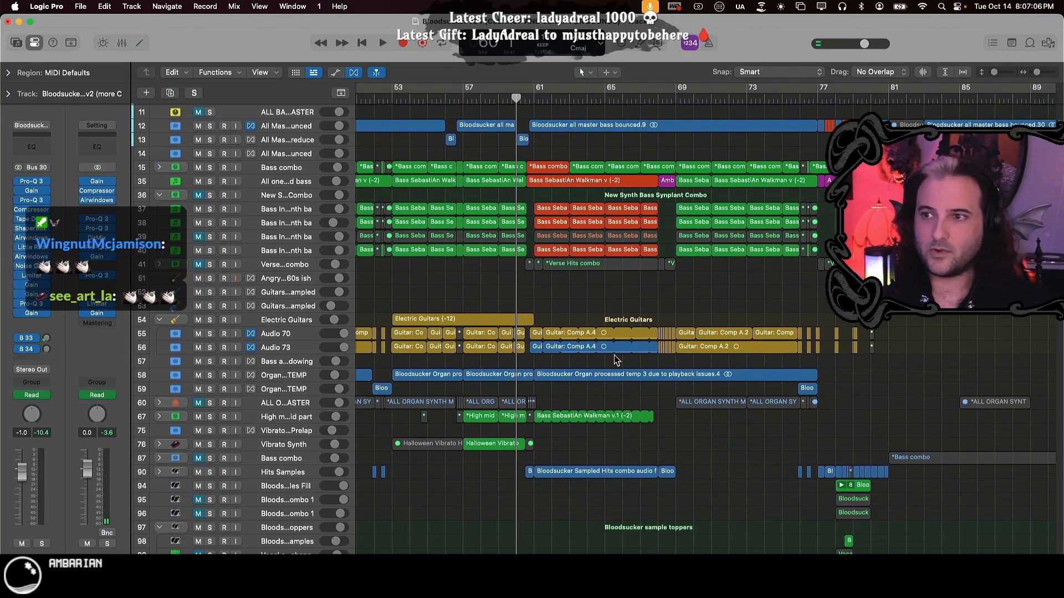
{"action": "scroll", "coordinate": [616, 360], "scroll_direction": "left", "scroll_amount": 4}
{"action": "scroll", "coordinate": [610, 358], "scroll_direction": "up", "scroll_amount": 5}
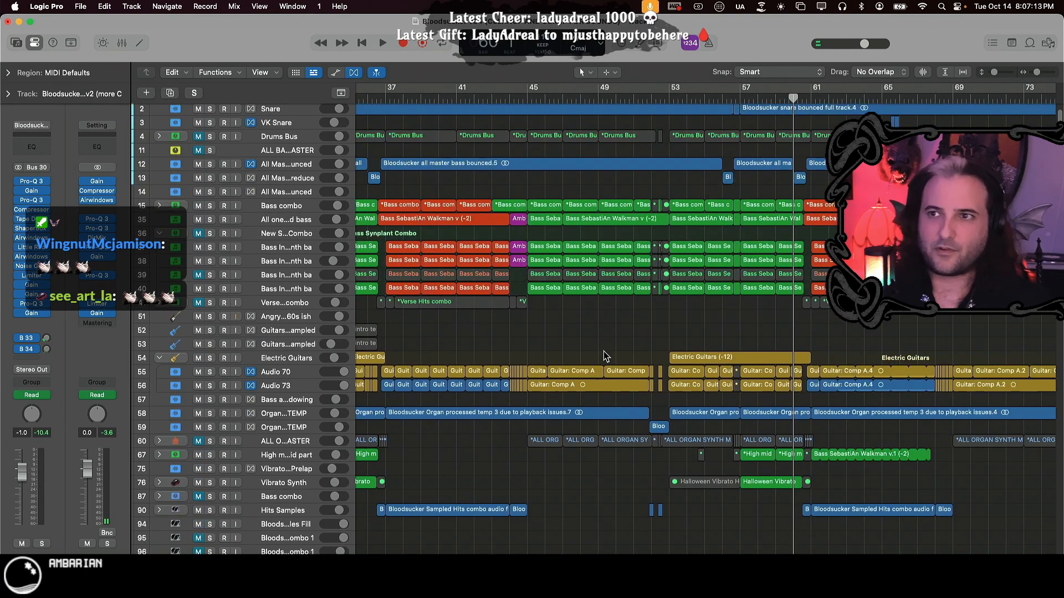
{"action": "left_click", "coordinate": [606, 353]}
{"action": "key", "text": "space"}
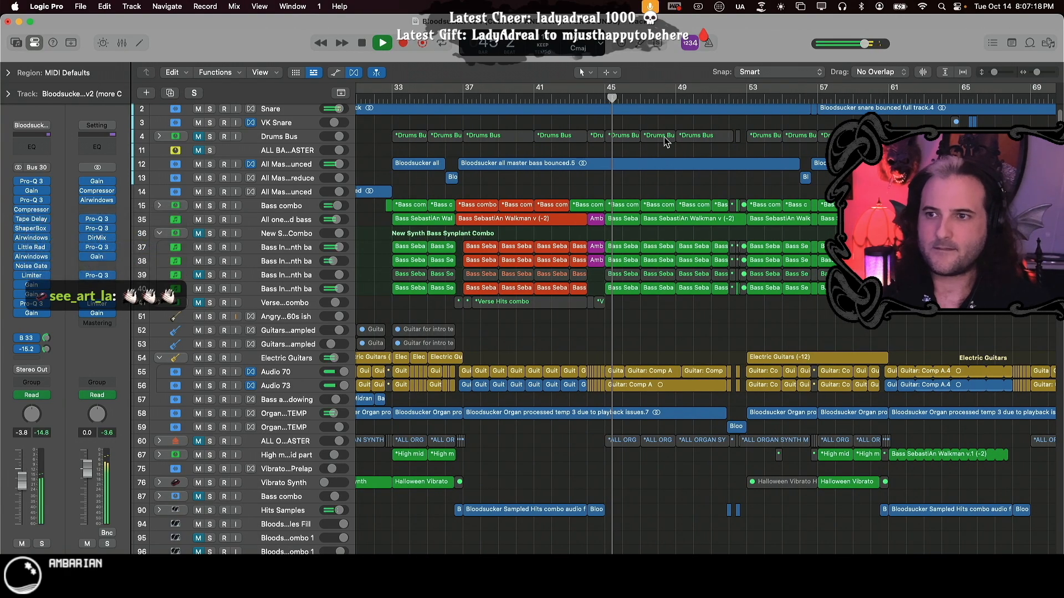
{"action": "scroll", "coordinate": [681, 416], "scroll_direction": "down", "scroll_amount": 3}
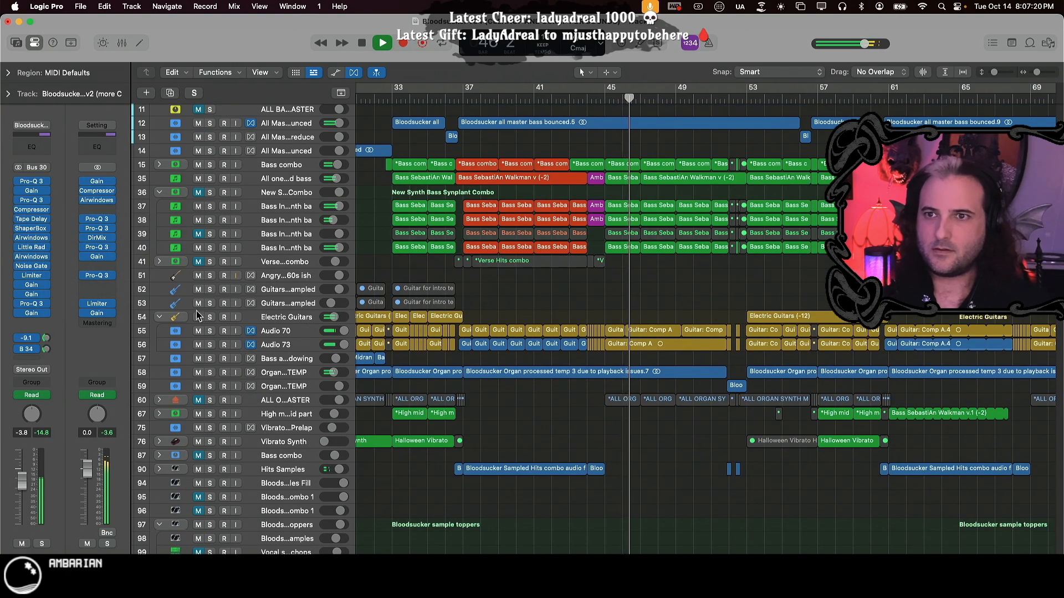
- Stop playback, mute the double-tracked vocal bus on track 125, and play again from bar 43
{"action": "key", "text": "space"}
{"action": "scroll", "coordinate": [651, 403], "scroll_direction": "down", "scroll_amount": 8}
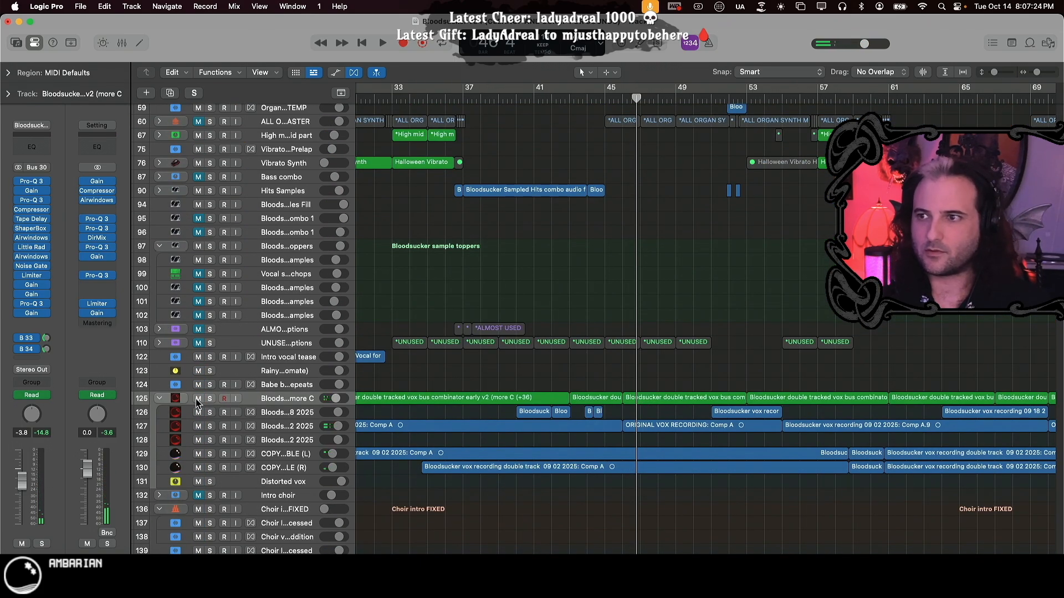
{"action": "left_click", "coordinate": [198, 399]}
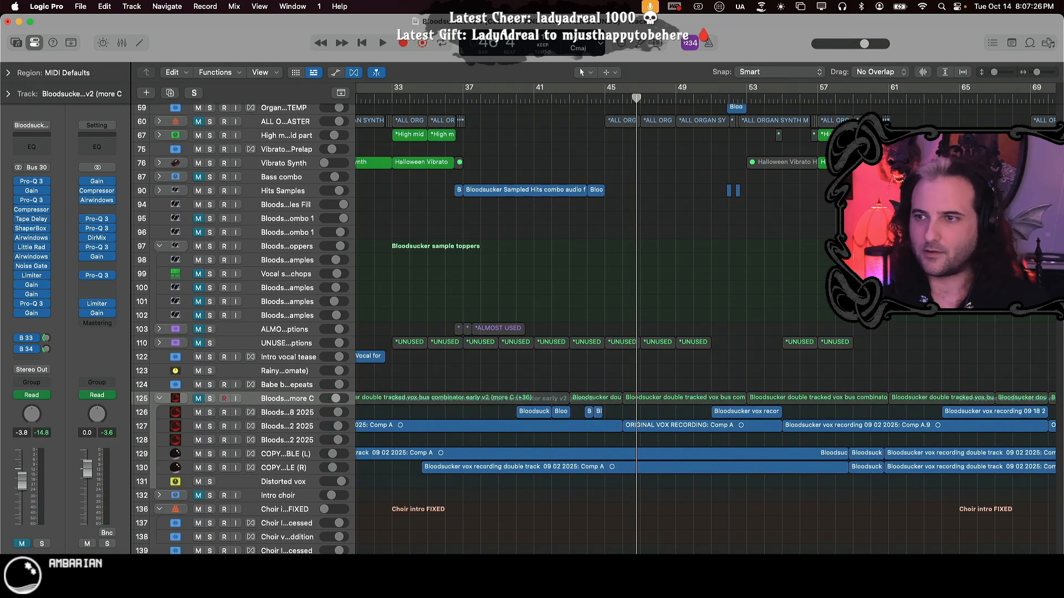
{"action": "key", "text": "comma"}
{"action": "key", "text": "comma"}
{"action": "key", "text": "comma"}
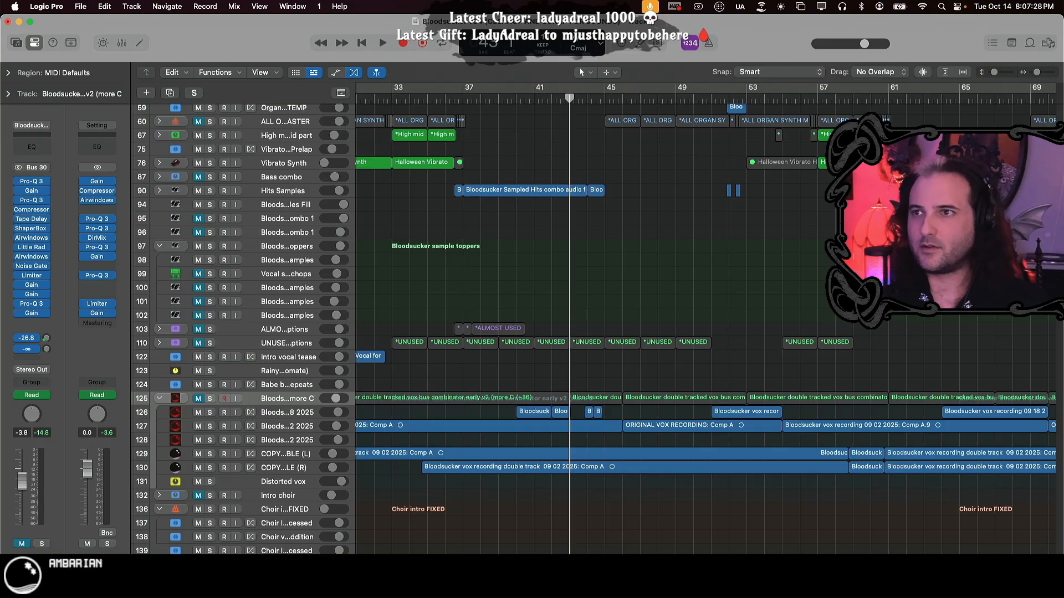
{"action": "key", "text": "space"}
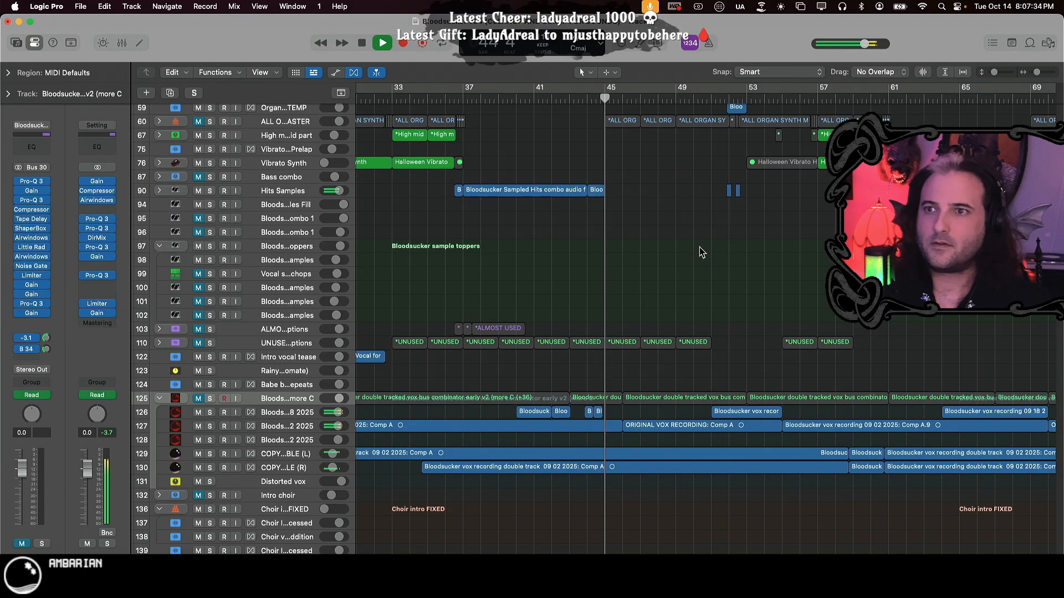
- Set the cycle range to bars 45 through 53 and solo the bounced Kick and Snare tracks
{"action": "scroll", "coordinate": [699, 251], "scroll_direction": "up", "scroll_amount": 10}
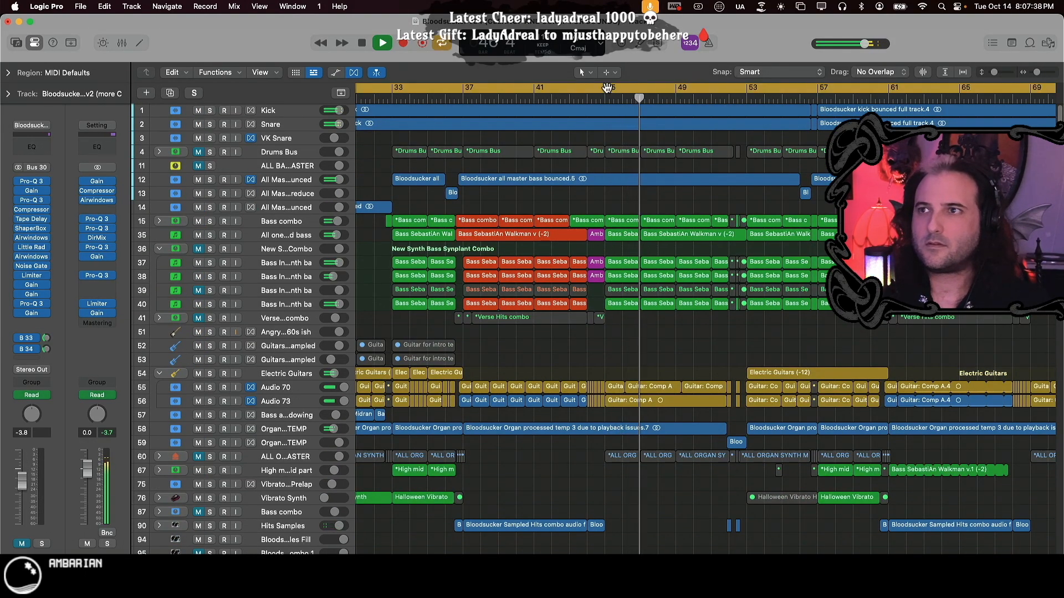
{"action": "left_click_drag", "start_coordinate": [611, 92], "coordinate": [748, 95]}
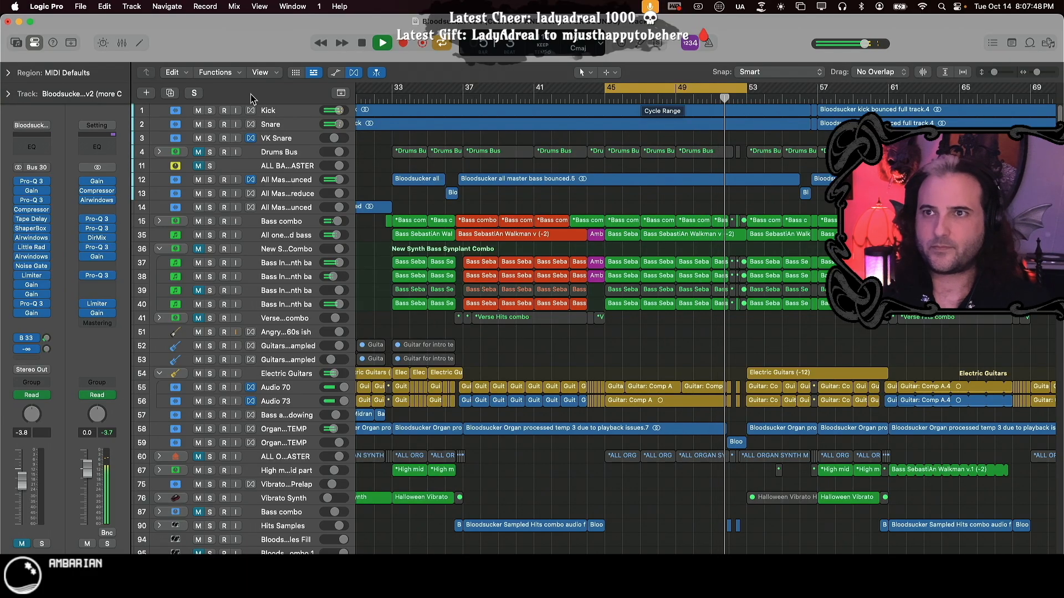
{"action": "left_click", "coordinate": [210, 110]}
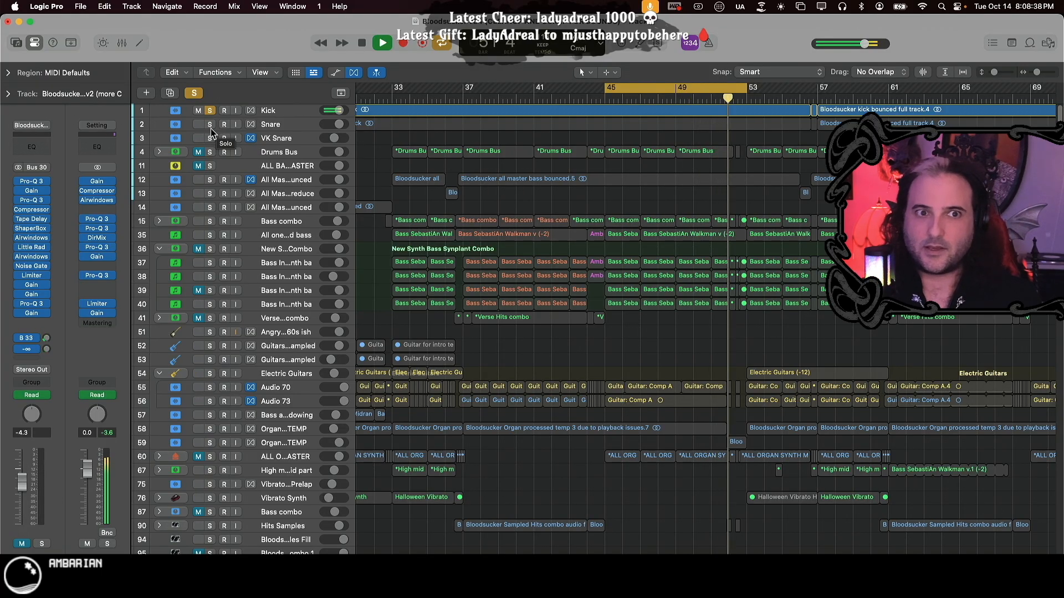
{"action": "left_click", "coordinate": [211, 127]}
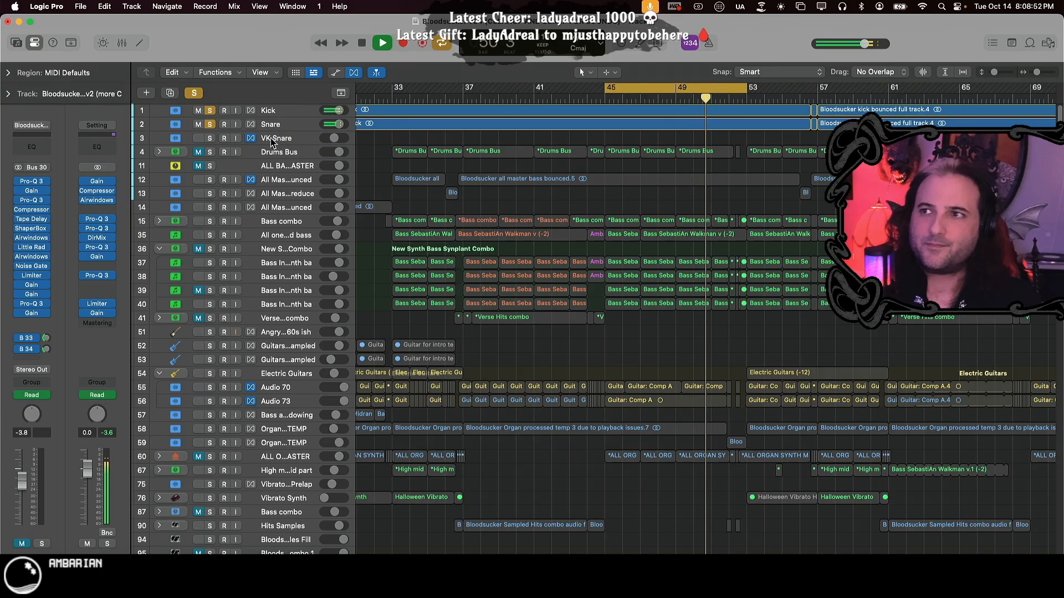
- Examine the enlarged kick and snare waveforms around bars 46 to 49 while the soloed loop plays
{"action": "key", "text": "super+Down"}
{"action": "key", "text": "super+Down"}
{"action": "key", "text": "super+Down"}
{"action": "key", "text": "super+Down"}
{"action": "key", "text": "super+Down"}
{"action": "key", "text": "super+Down"}
{"action": "key", "text": "super+Down"}
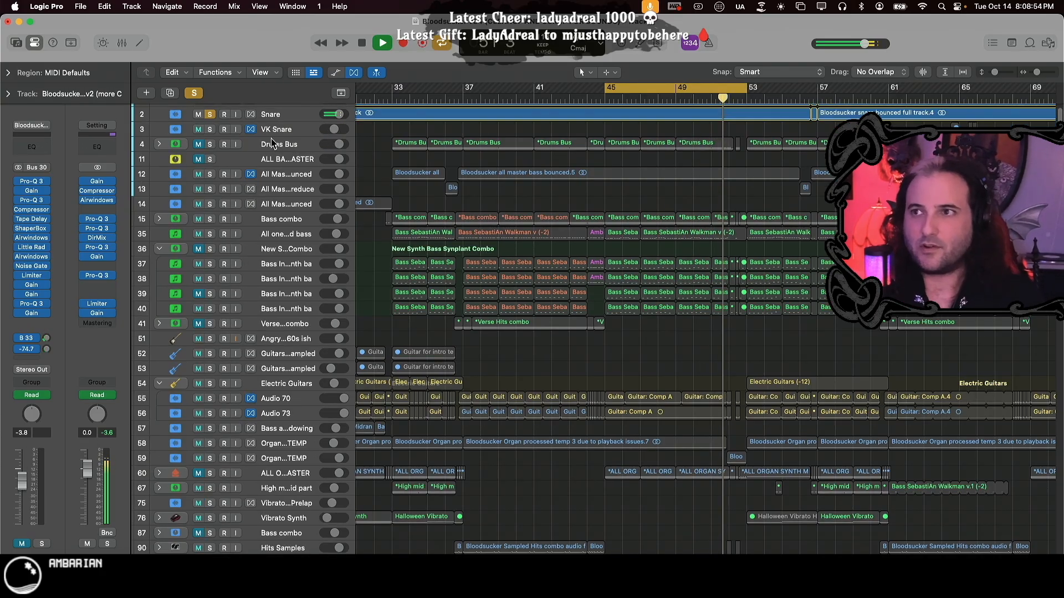
{"action": "key", "text": "super+Right"}
{"action": "key", "text": "super+Right"}
{"action": "key", "text": "super+Right"}
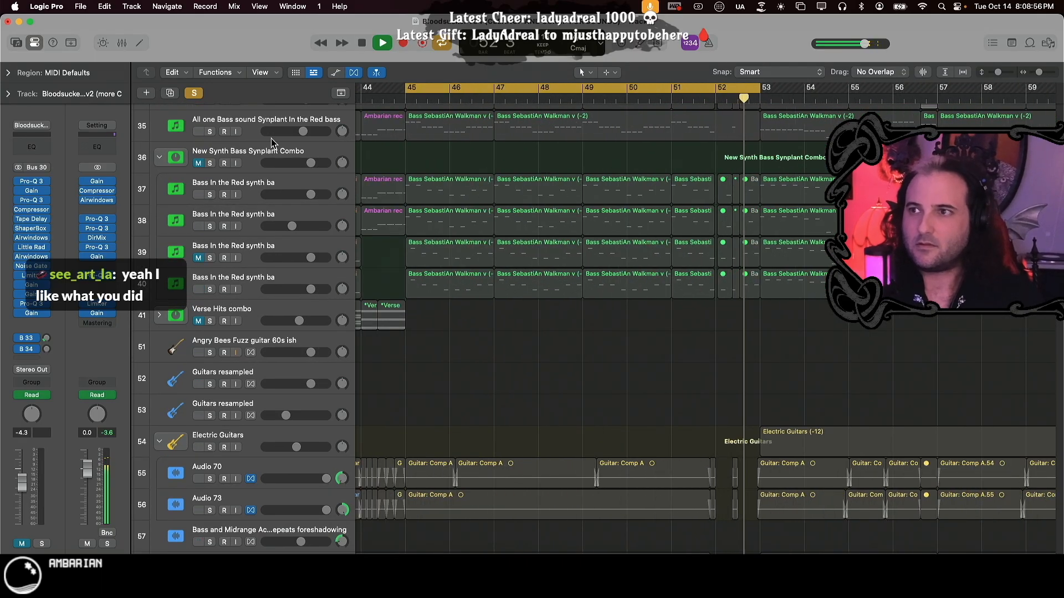
{"action": "key", "text": "super+Down"}
{"action": "key", "text": "super+Down"}
{"action": "scroll", "coordinate": [572, 210], "scroll_direction": "up", "scroll_amount": 10}
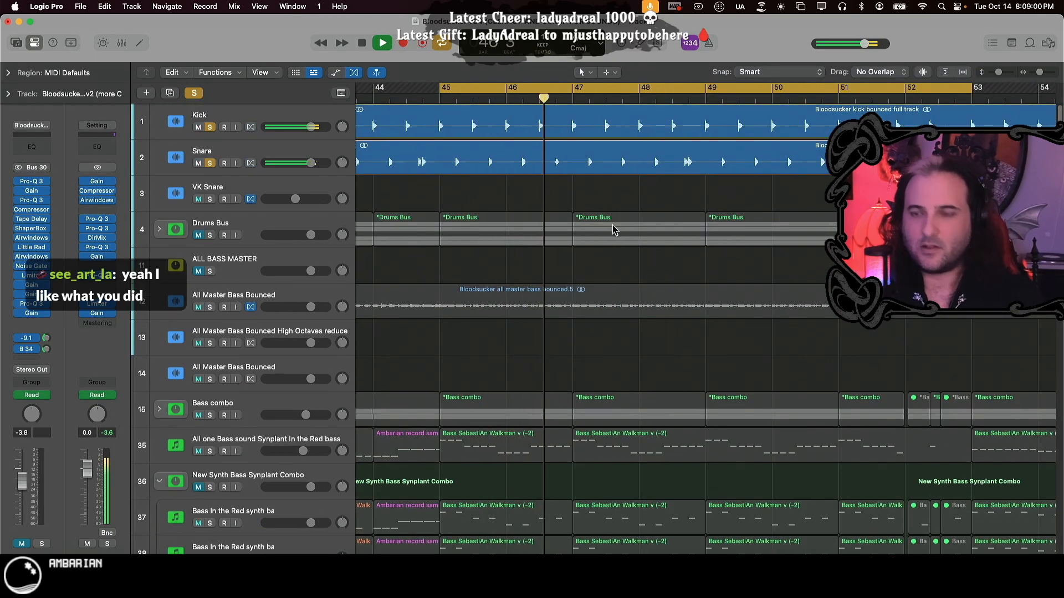
{"action": "key", "text": "super+Right"}
{"action": "key", "text": "super+Right"}
{"action": "key", "text": "super+Right"}
{"action": "key", "text": "super+Down"}
{"action": "key", "text": "super+Down"}
{"action": "key", "text": "super+Down"}
{"action": "key", "text": "super+Down"}
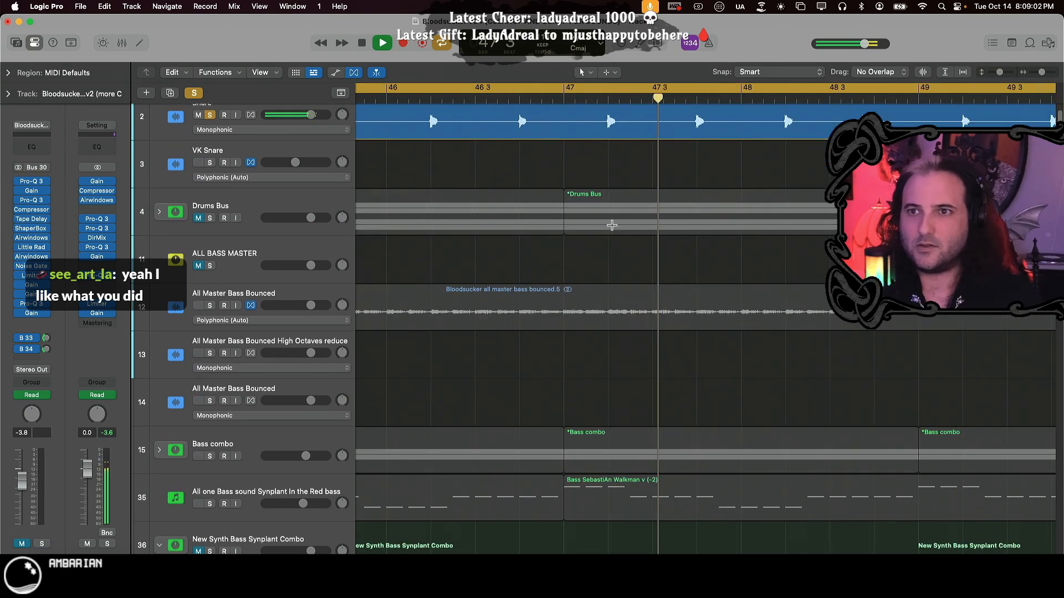
{"action": "scroll", "coordinate": [609, 228], "scroll_direction": "up", "scroll_amount": 5}
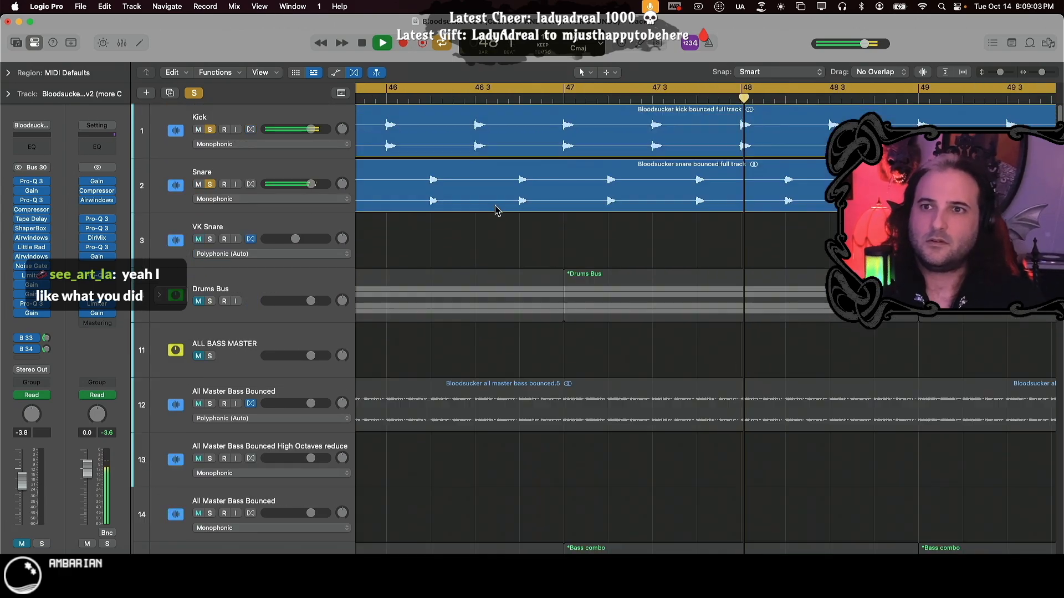
- Expand the Drums Bus stack to show its kick and snare tracks, and select the bounced Snare track
{"action": "left_click", "coordinate": [160, 297]}
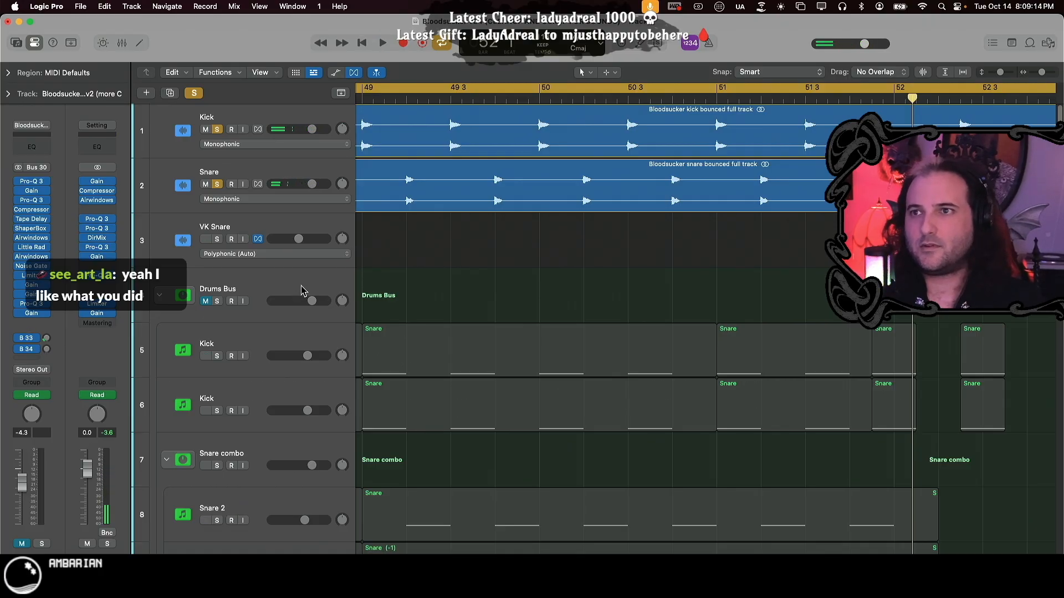
{"action": "left_click", "coordinate": [250, 164]}
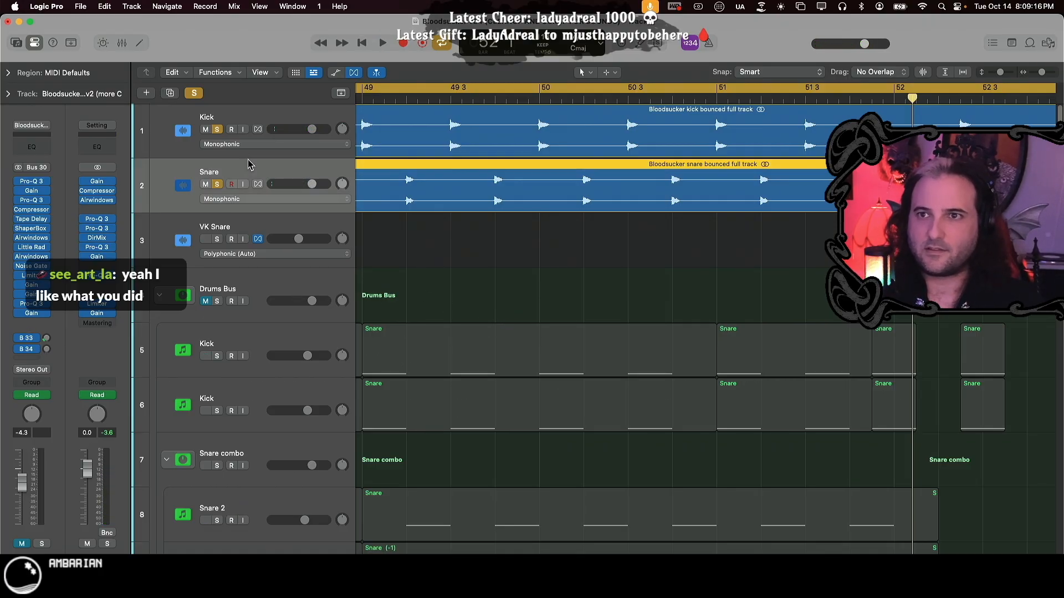
{"action": "scroll", "coordinate": [615, 283], "scroll_direction": "down", "scroll_amount": 1}
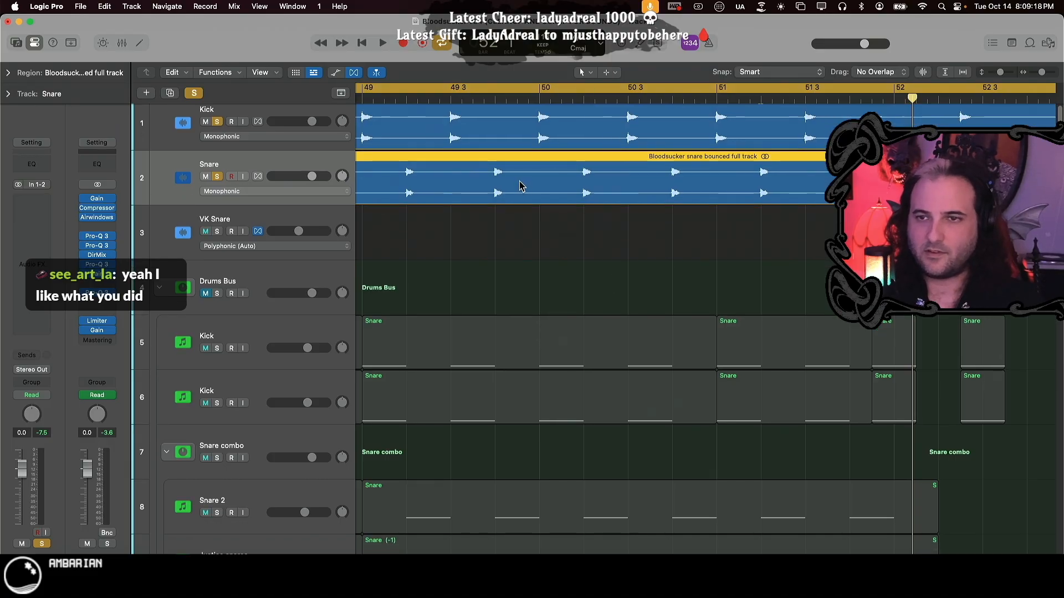
- Open the Snapback plug-in on the Snare noise topper track and move its window clear of the track headers
{"action": "scroll", "coordinate": [477, 285], "scroll_direction": "down", "scroll_amount": 5}
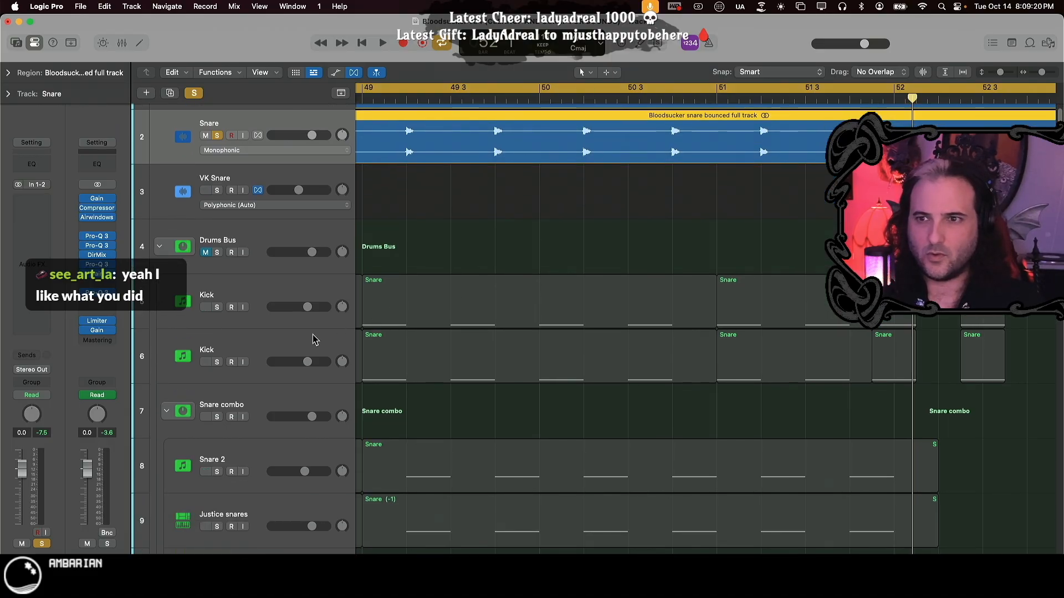
{"action": "scroll", "coordinate": [313, 339], "scroll_direction": "down", "scroll_amount": 15}
{"action": "left_click", "coordinate": [250, 344]}
{"action": "left_click", "coordinate": [36, 309]}
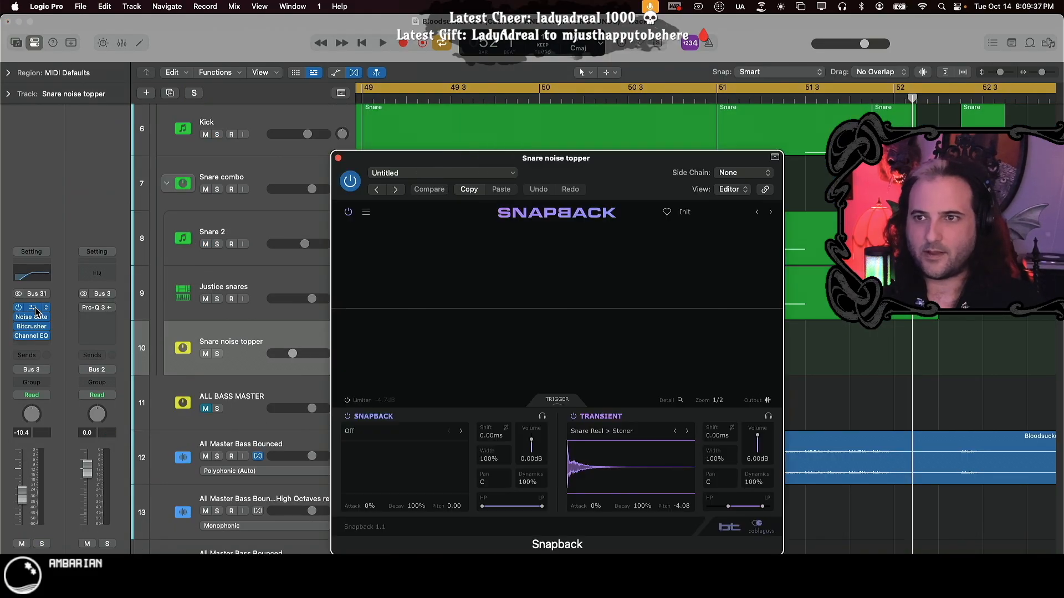
{"action": "left_click_drag", "start_coordinate": [565, 172], "coordinate": [759, 157]}
- Solo the Snare combo stack, start the loop playing, and toggle solo on the Drums Bus to hear its layers
{"action": "scroll", "coordinate": [238, 354], "scroll_direction": "up", "scroll_amount": 10}
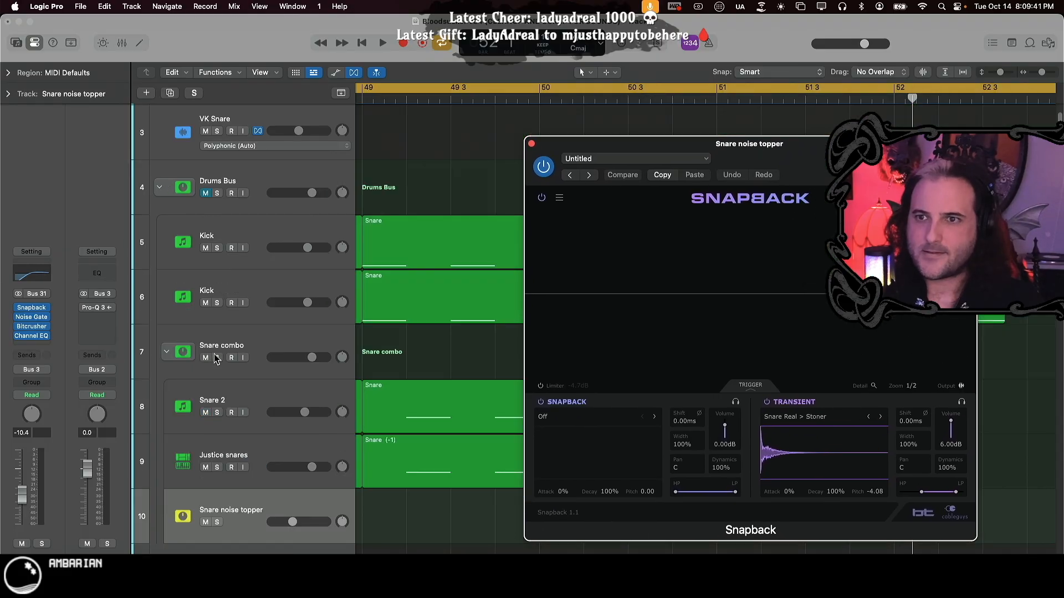
{"action": "left_click", "coordinate": [217, 357]}
{"action": "scroll", "coordinate": [238, 332], "scroll_direction": "up", "scroll_amount": 3}
{"action": "key", "text": "space"}
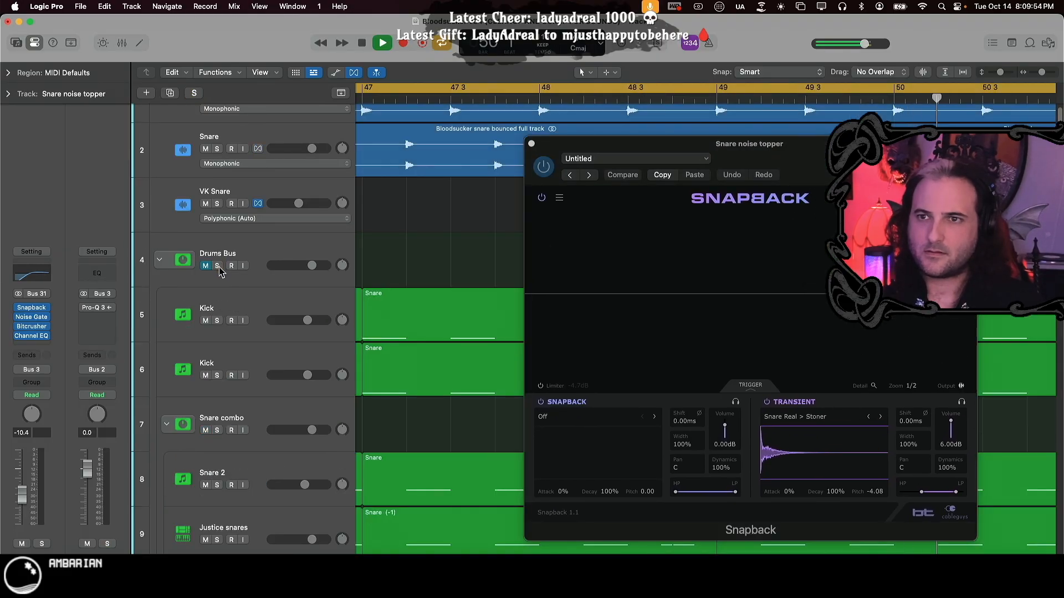
{"action": "left_click", "coordinate": [217, 266]}
- Stop the loop and solo the Drums Bus stack
{"action": "scroll", "coordinate": [443, 266], "scroll_direction": "down", "scroll_amount": 5}
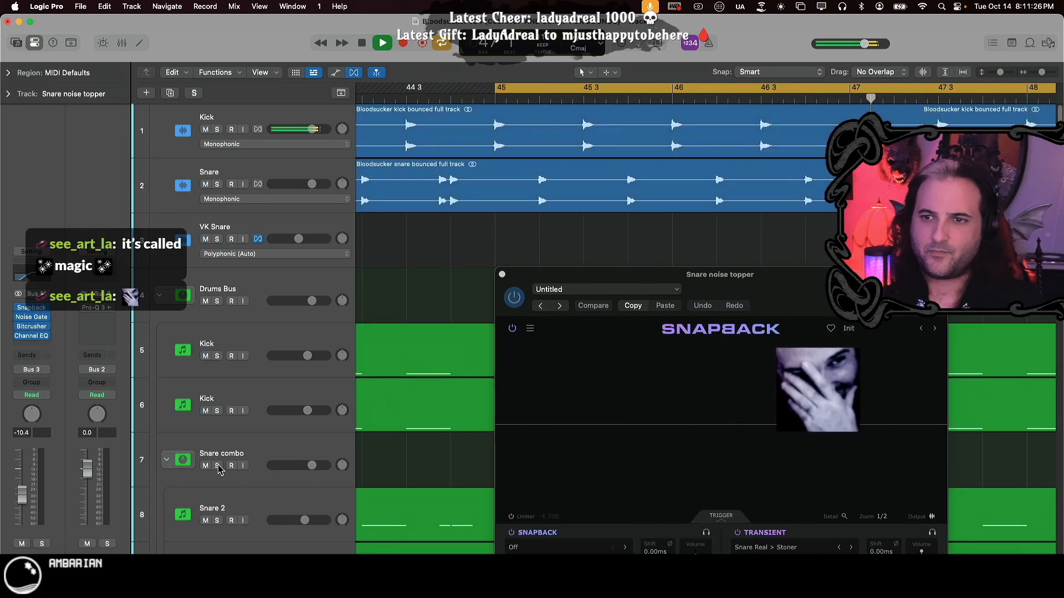
{"action": "scroll", "coordinate": [455, 452], "scroll_direction": "down", "scroll_amount": 3}
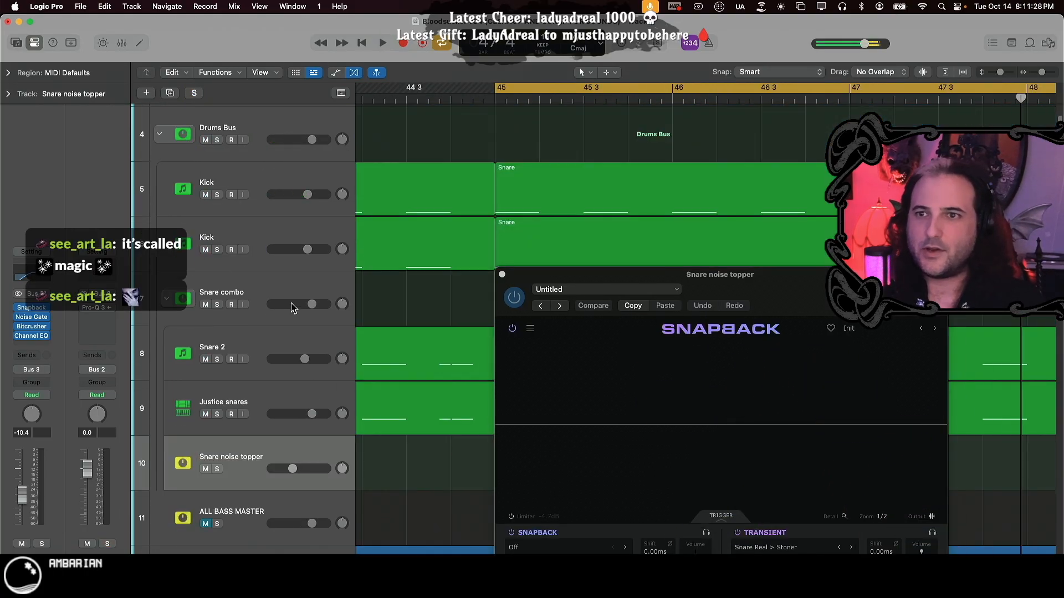
{"action": "scroll", "coordinate": [266, 166], "scroll_direction": "up", "scroll_amount": 3}
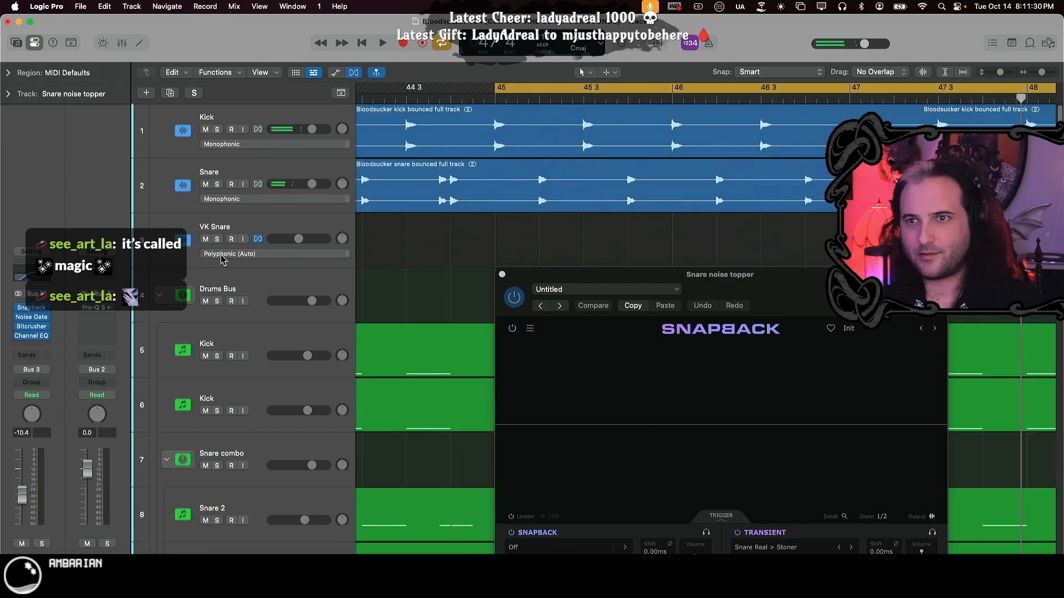
{"action": "left_click", "coordinate": [218, 302]}
{"action": "scroll", "coordinate": [292, 302], "scroll_direction": "down", "scroll_amount": 3}
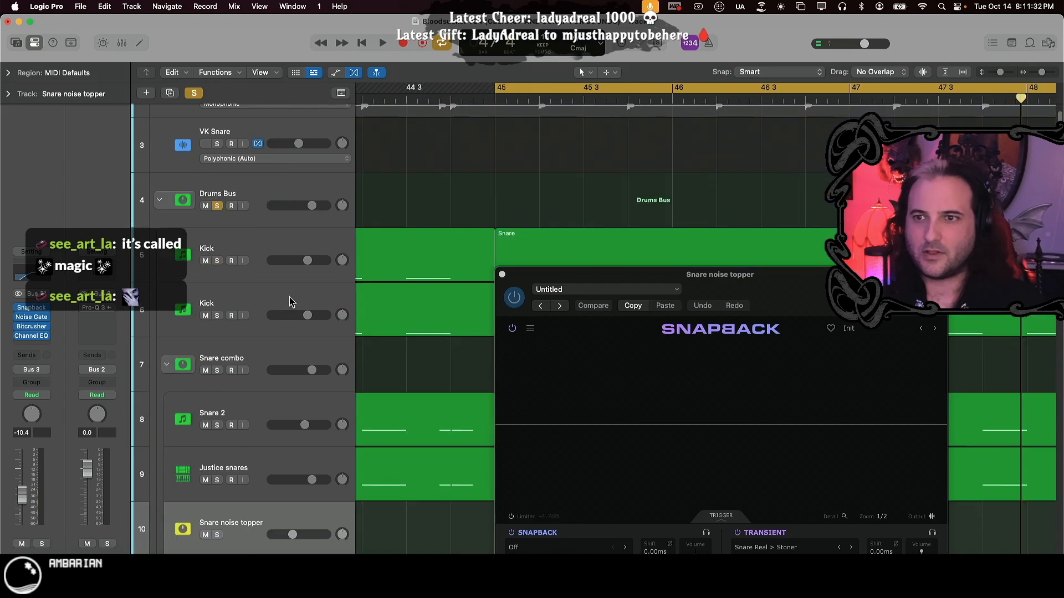
- Open the XO instrument on the Snare 2 track and dismiss its welcome screen
{"action": "left_click", "coordinate": [166, 335]}
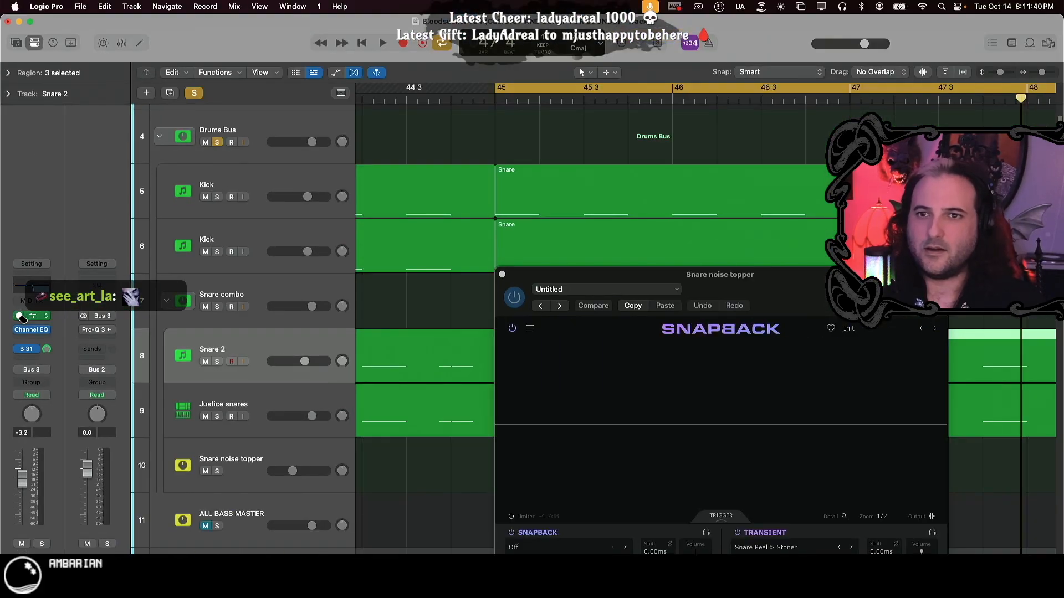
{"action": "left_click", "coordinate": [37, 319]}
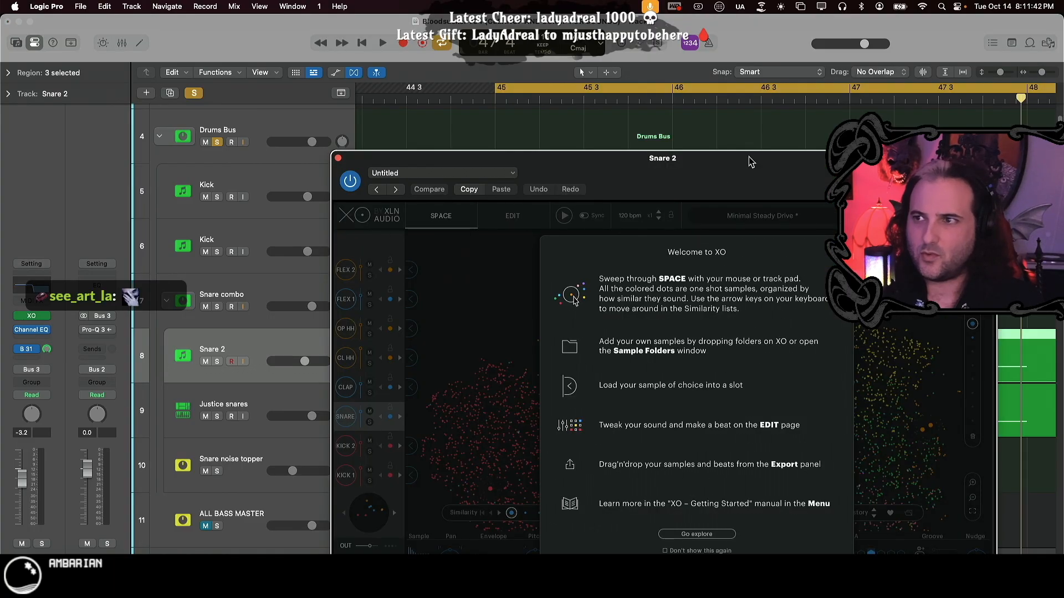
{"action": "left_click_drag", "start_coordinate": [765, 165], "coordinate": [601, 65]}
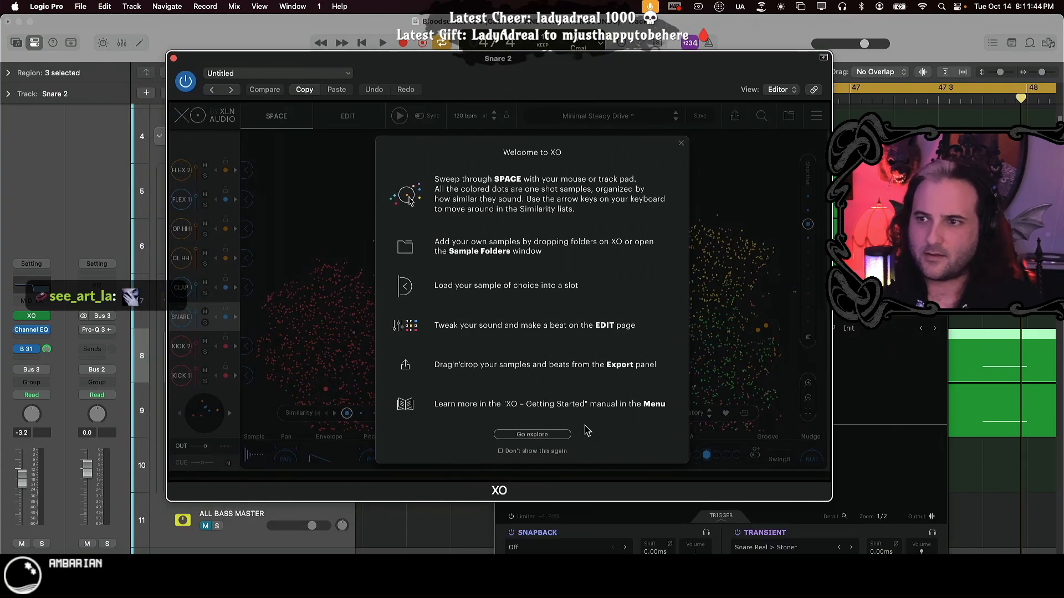
{"action": "left_click", "coordinate": [532, 435]}
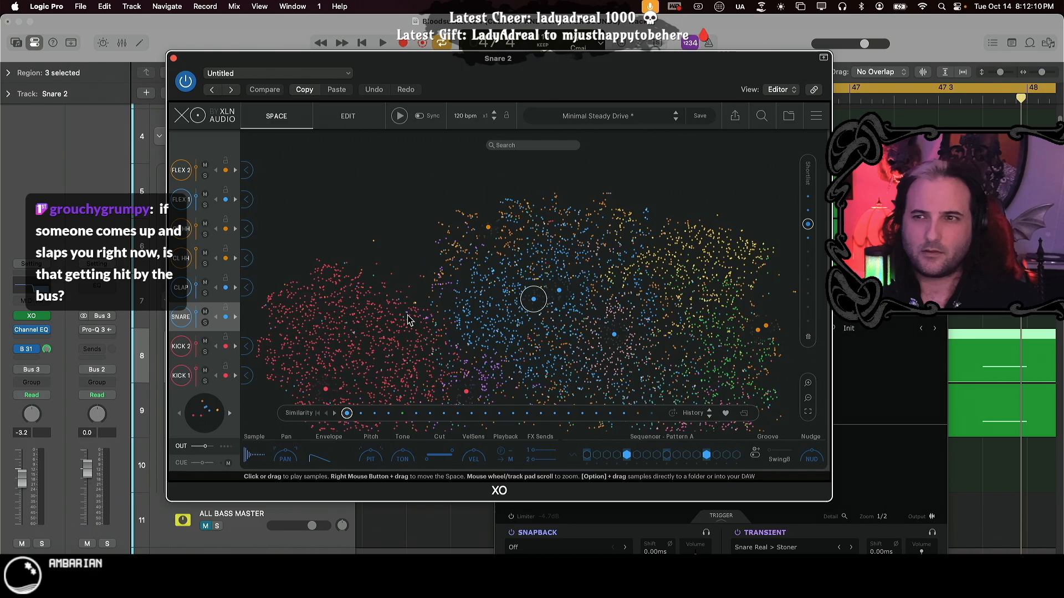
- Audition kick samples in XO's sample space and go through the list of similar-sounding kicks one by one
{"action": "left_click", "coordinate": [391, 325]}
{"action": "left_click_drag", "start_coordinate": [365, 322], "coordinate": [313, 344]}
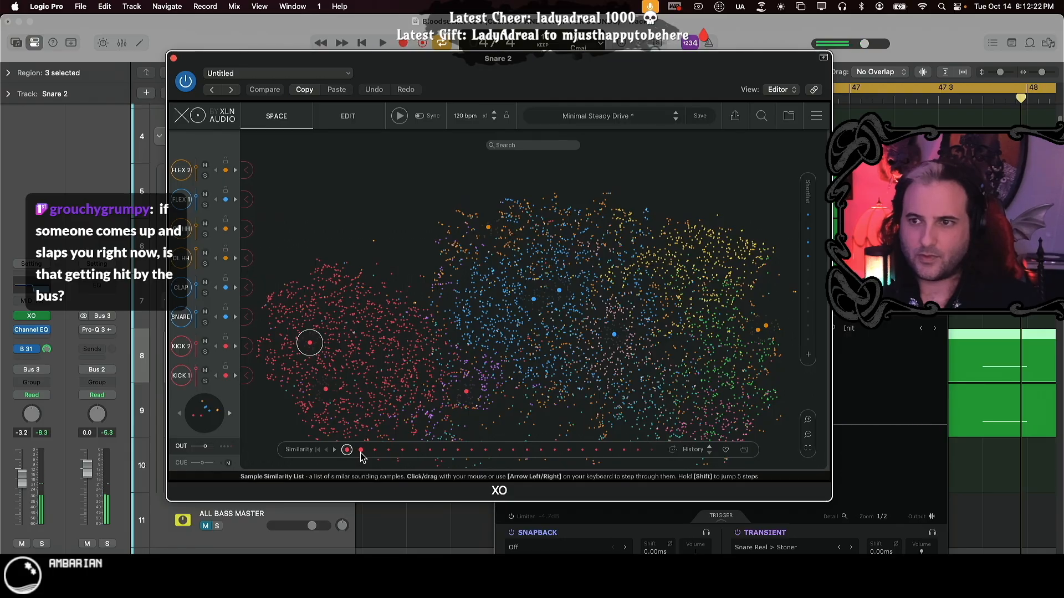
{"action": "left_click", "coordinate": [361, 452]}
{"action": "left_click", "coordinate": [388, 450]}
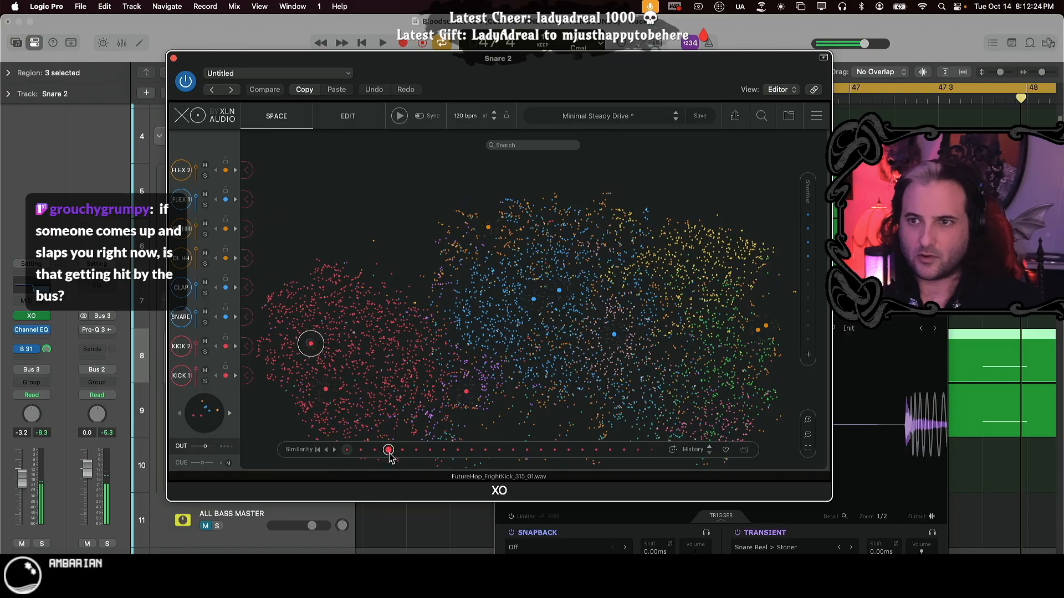
{"action": "left_click", "coordinate": [403, 450]}
{"action": "left_click", "coordinate": [416, 451]}
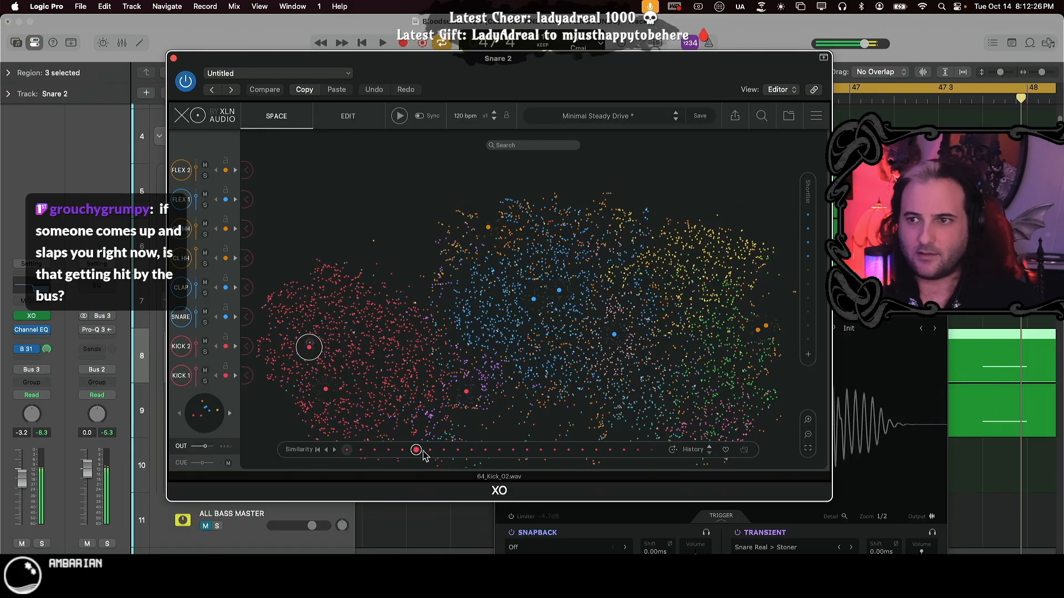
{"action": "left_click", "coordinate": [430, 450]}
{"action": "left_click", "coordinate": [444, 450]}
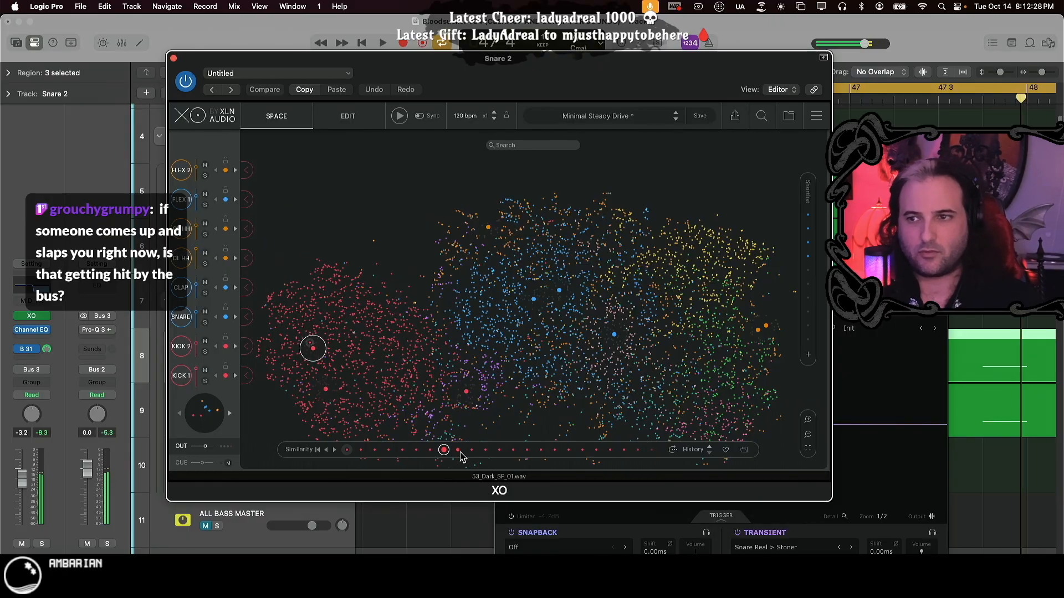
{"action": "left_click", "coordinate": [458, 451]}
{"action": "left_click", "coordinate": [471, 450]}
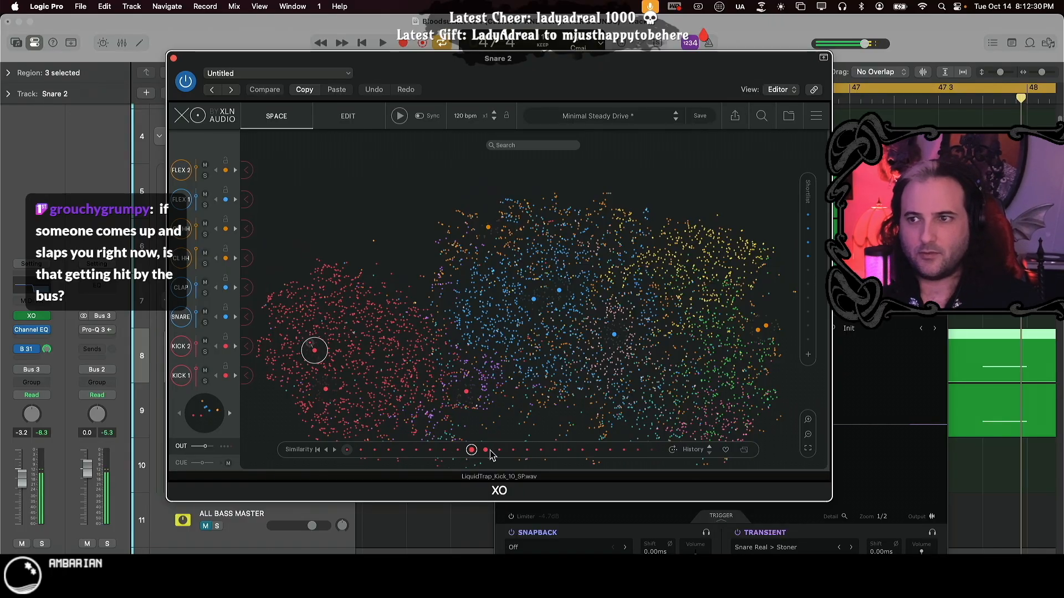
{"action": "left_click", "coordinate": [486, 451]}
{"action": "left_click", "coordinate": [500, 450]}
{"action": "left_click", "coordinate": [514, 451]}
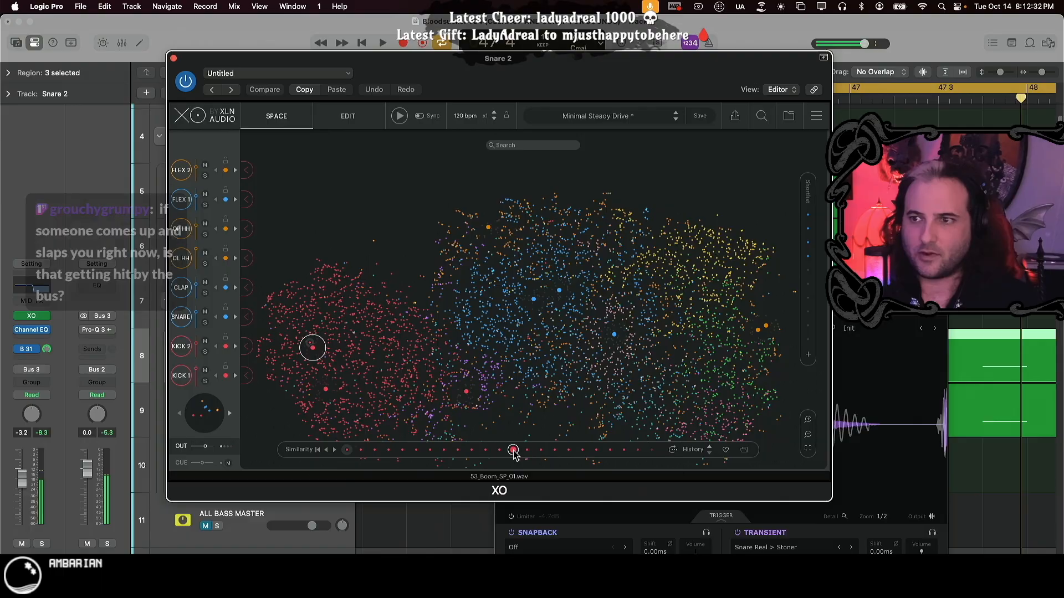
{"action": "left_click", "coordinate": [527, 450]}
{"action": "left_click", "coordinate": [541, 450]}
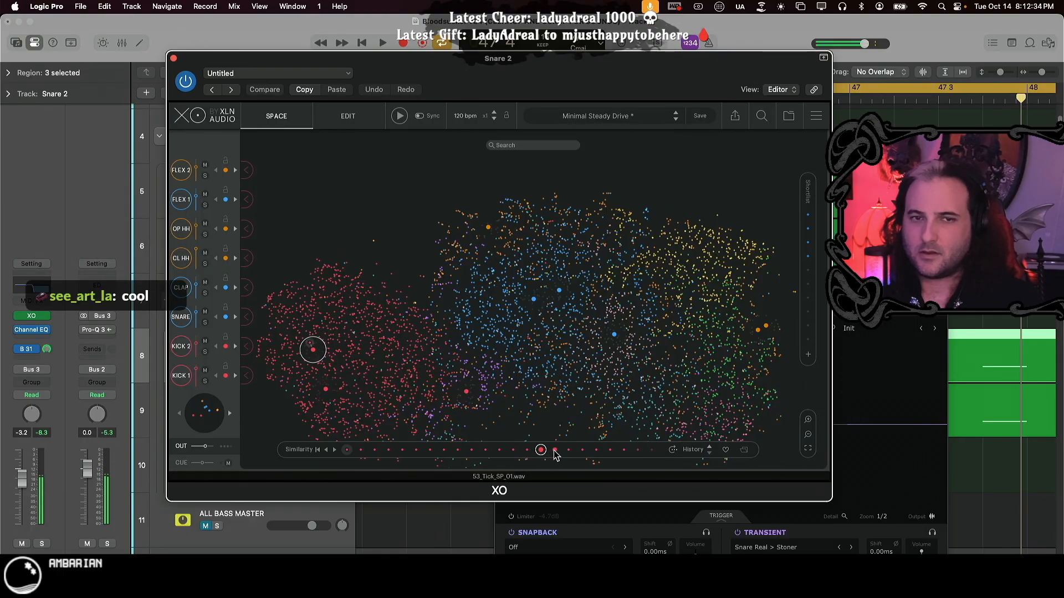
{"action": "left_click", "coordinate": [555, 450]}
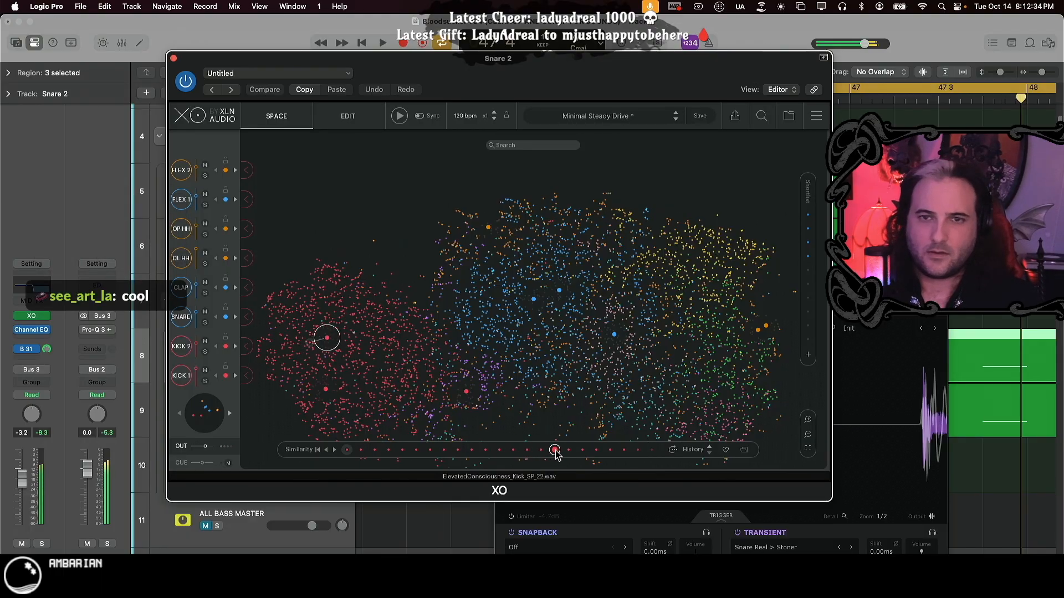
- Audition snare and percussion samples in the blue and orange areas of XO's sample space
{"action": "left_click", "coordinate": [510, 317]}
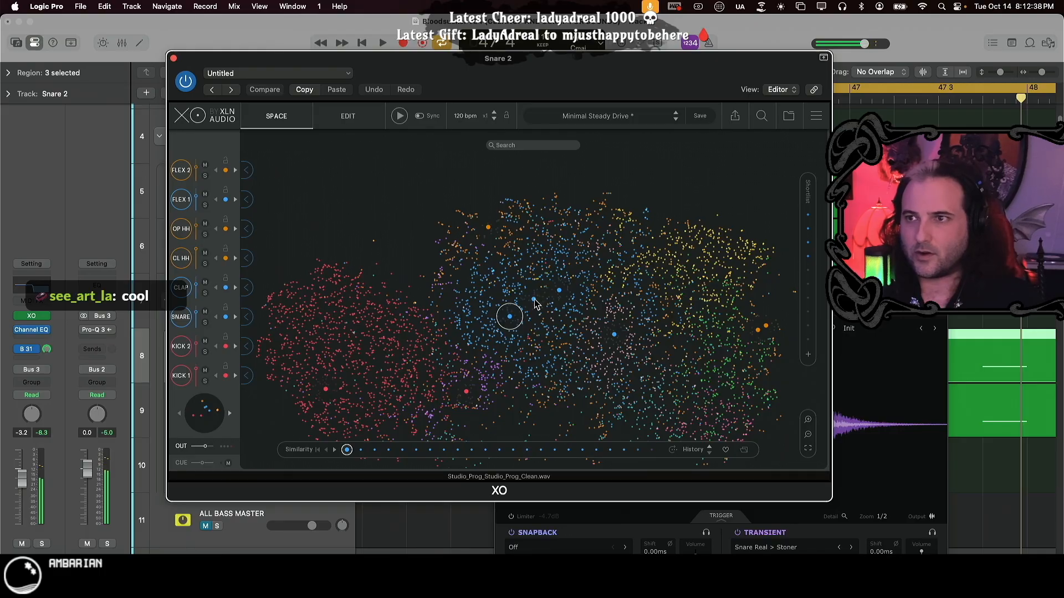
{"action": "left_click", "coordinate": [534, 300]}
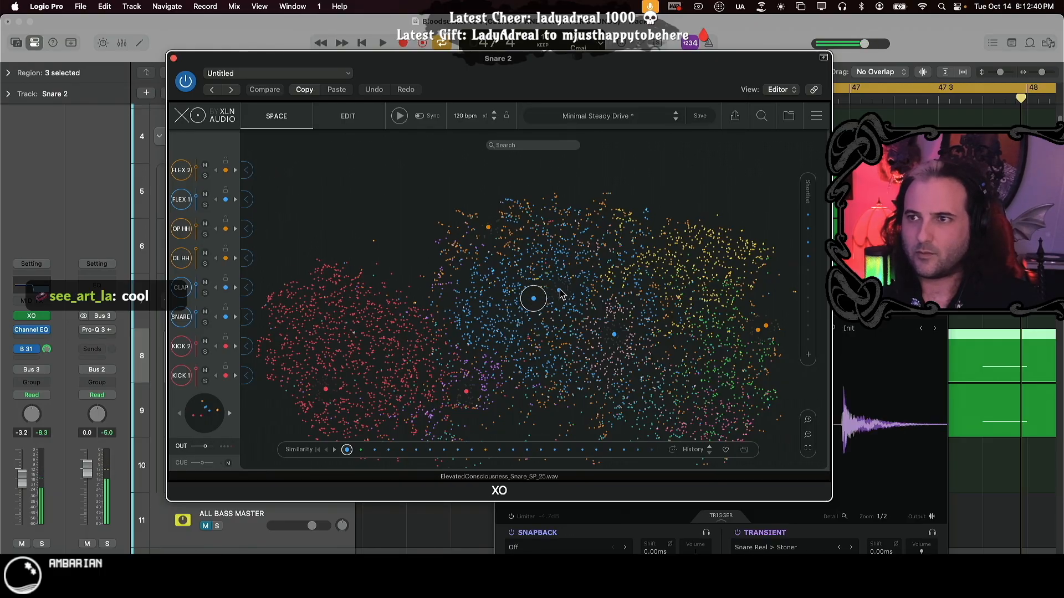
{"action": "left_click", "coordinate": [560, 290]}
{"action": "left_click", "coordinate": [529, 278]}
{"action": "left_click", "coordinate": [504, 281]}
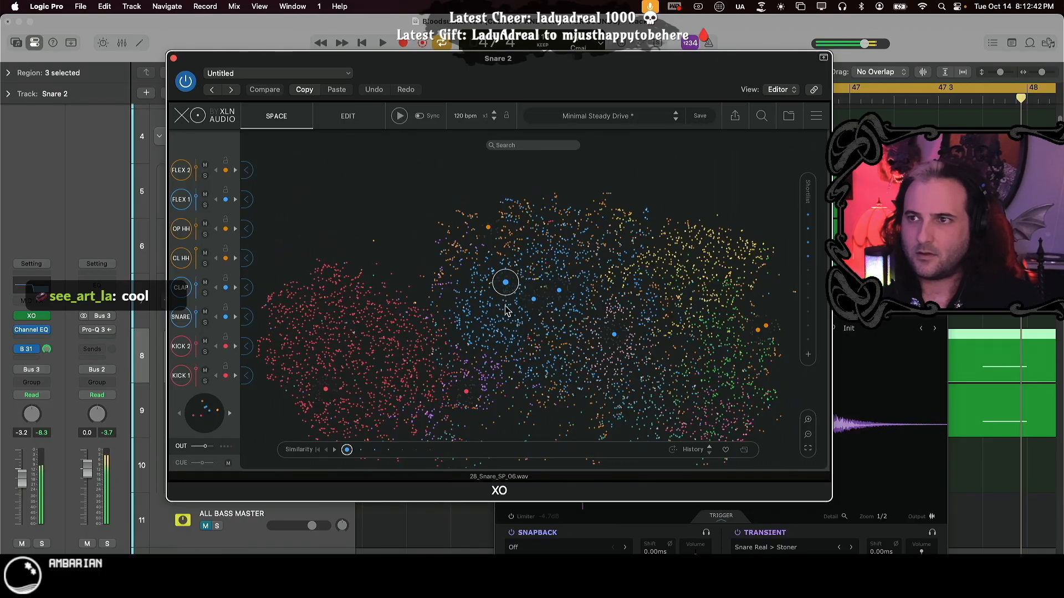
{"action": "left_click", "coordinate": [505, 321]}
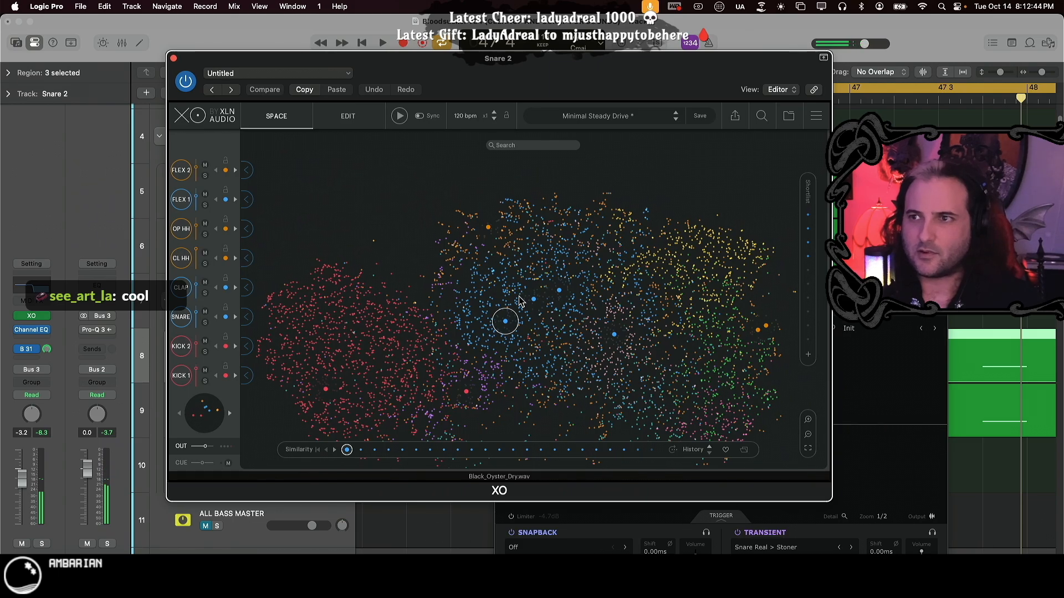
{"action": "left_click_drag", "start_coordinate": [514, 295], "coordinate": [566, 249]}
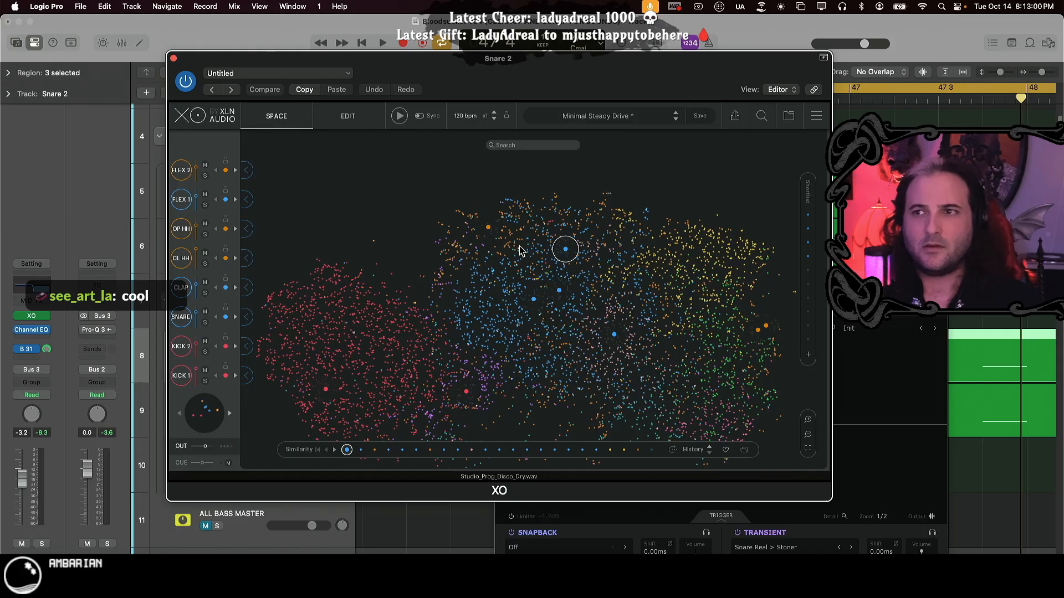
{"action": "left_click", "coordinate": [511, 242]}
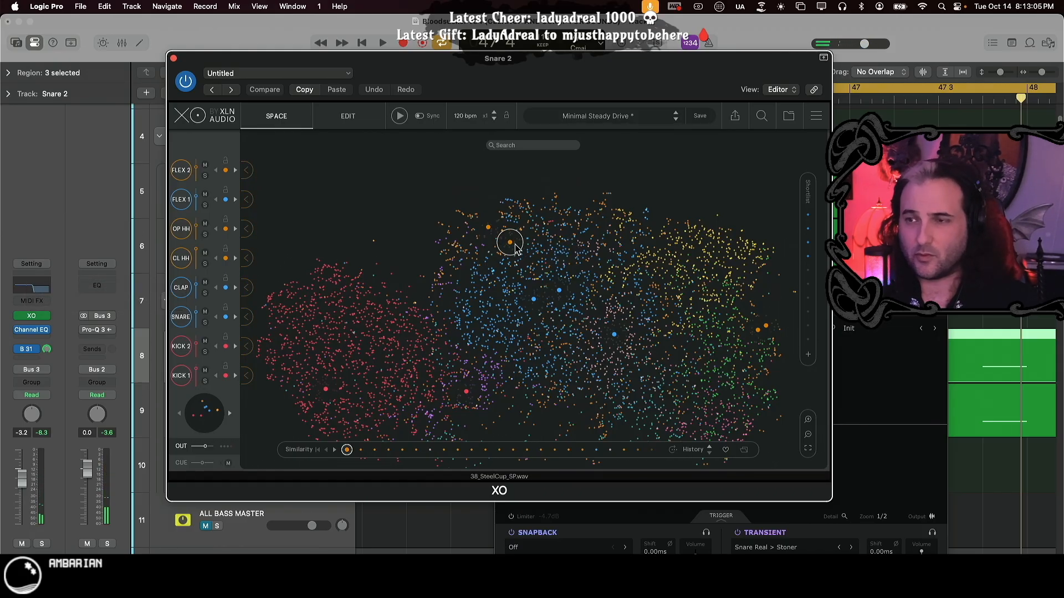
{"action": "left_click_drag", "start_coordinate": [521, 230], "coordinate": [508, 232]}
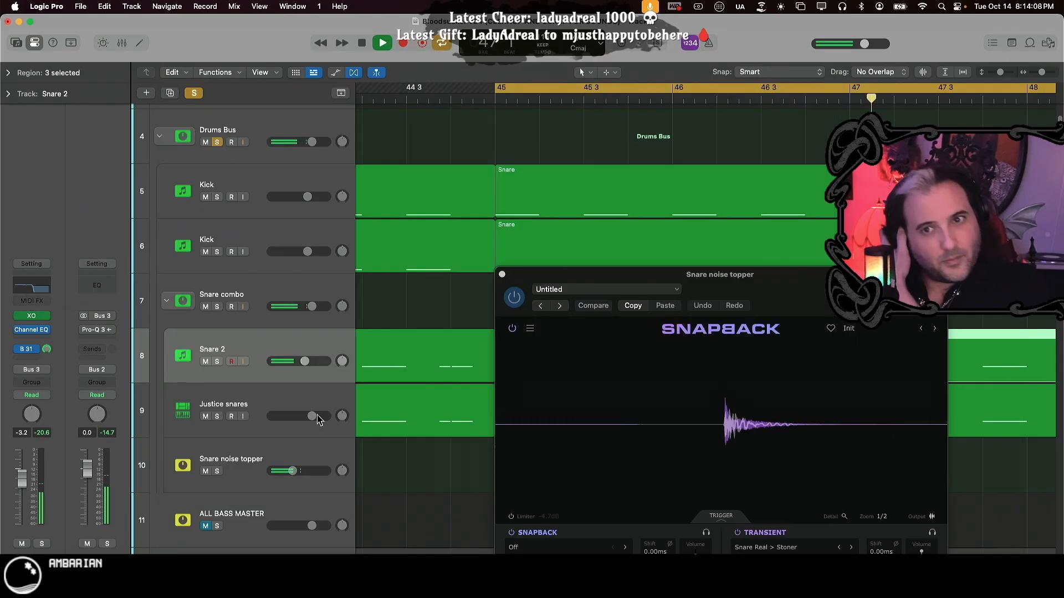
- Open the Snapback plug-in on the Drums Bus to inspect its Flam-A-Shake layer settings, and close it
{"action": "left_click", "coordinate": [255, 129]}
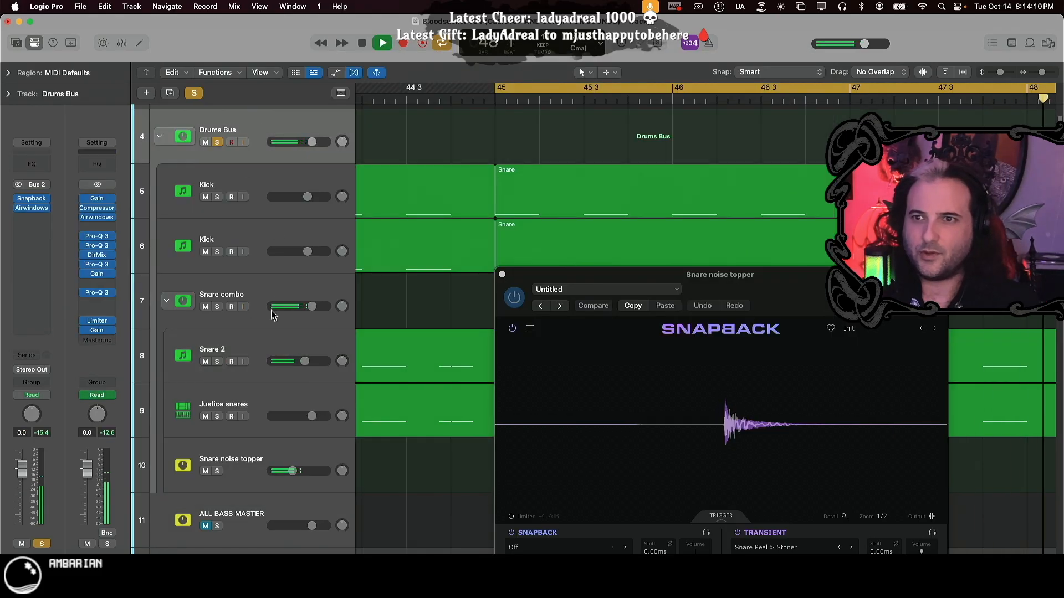
{"action": "left_click", "coordinate": [32, 200]}
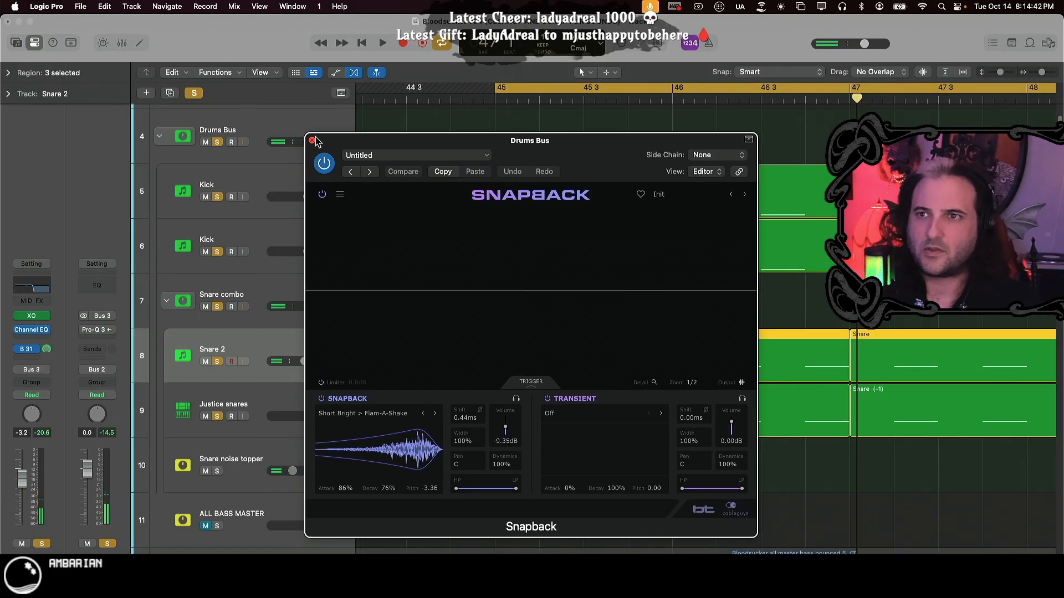
{"action": "left_click", "coordinate": [315, 143]}
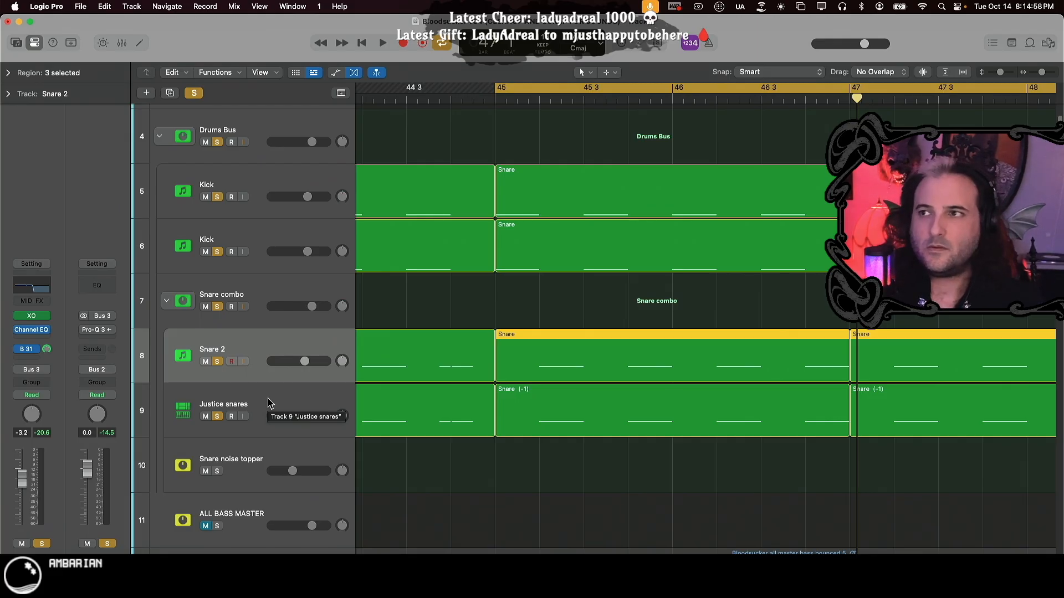
- Examine the drum tracks and the bass tracks below them around bars 42 to 57 while the loop plays
{"action": "key", "text": "super+Left"}
{"action": "key", "text": "super+Left"}
{"action": "key", "text": "super+Left"}
{"action": "key", "text": "super+Left"}
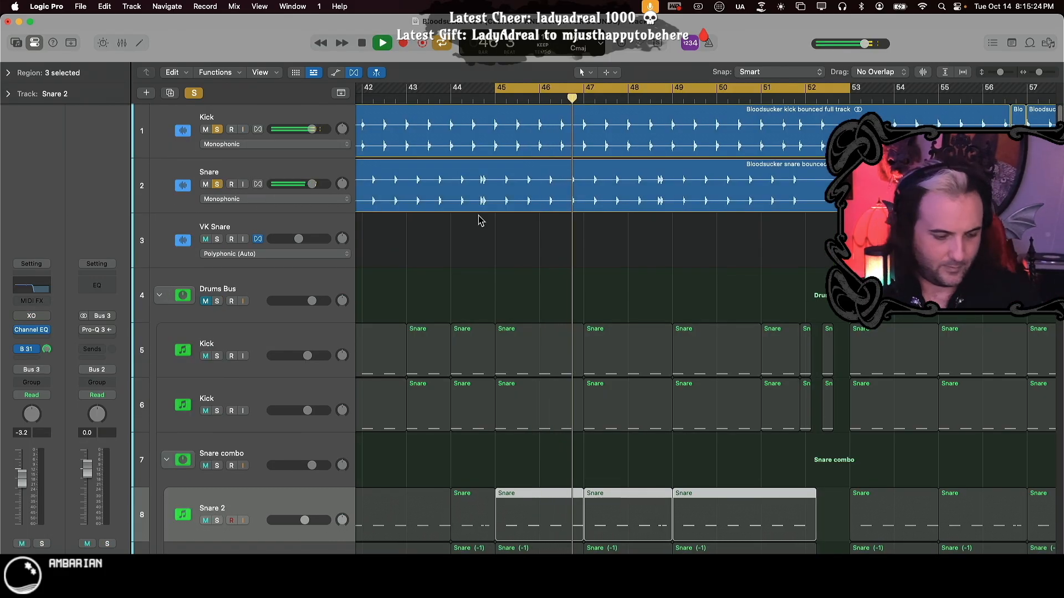
{"action": "scroll", "coordinate": [554, 372], "scroll_direction": "down", "scroll_amount": 6}
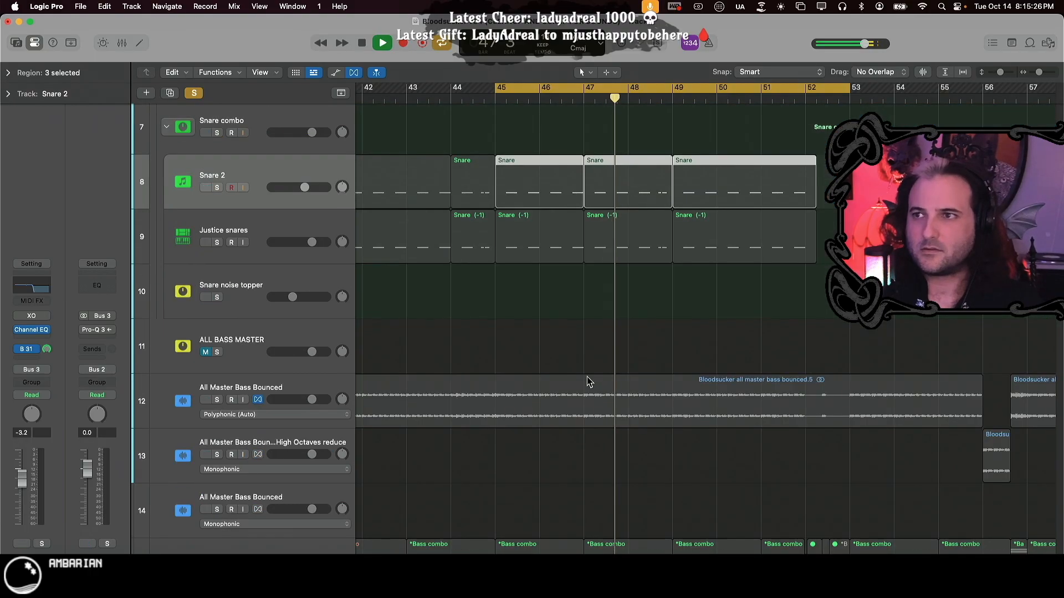
{"action": "scroll", "coordinate": [587, 385], "scroll_direction": "down", "scroll_amount": 3}
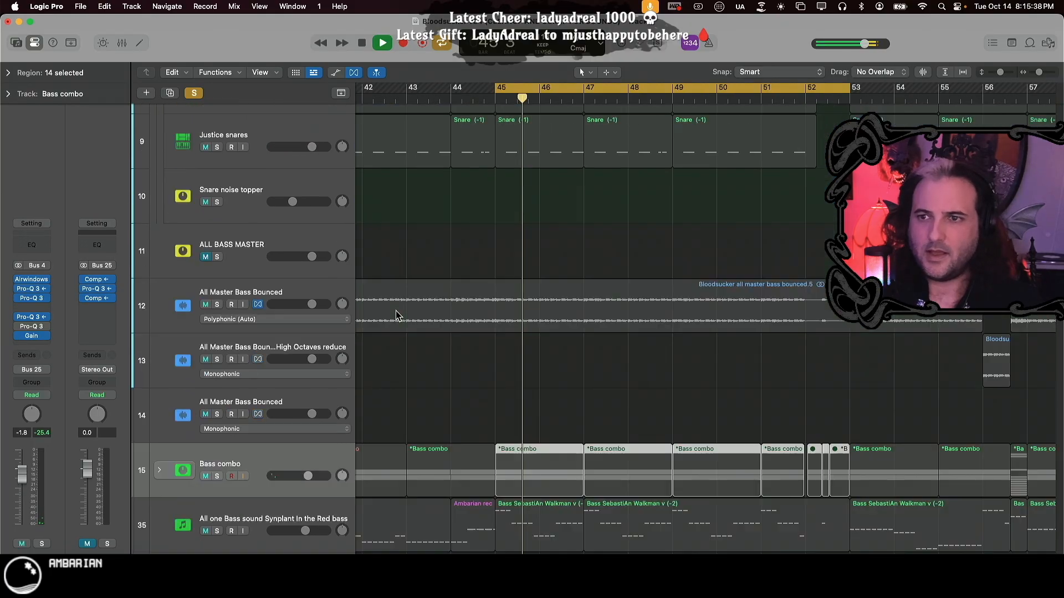
{"action": "scroll", "coordinate": [396, 313], "scroll_direction": "down", "scroll_amount": 2}
- Stop playback and show an overview of the bass tracks around Bass combo across bars 33 to 81
{"action": "key", "text": "space"}
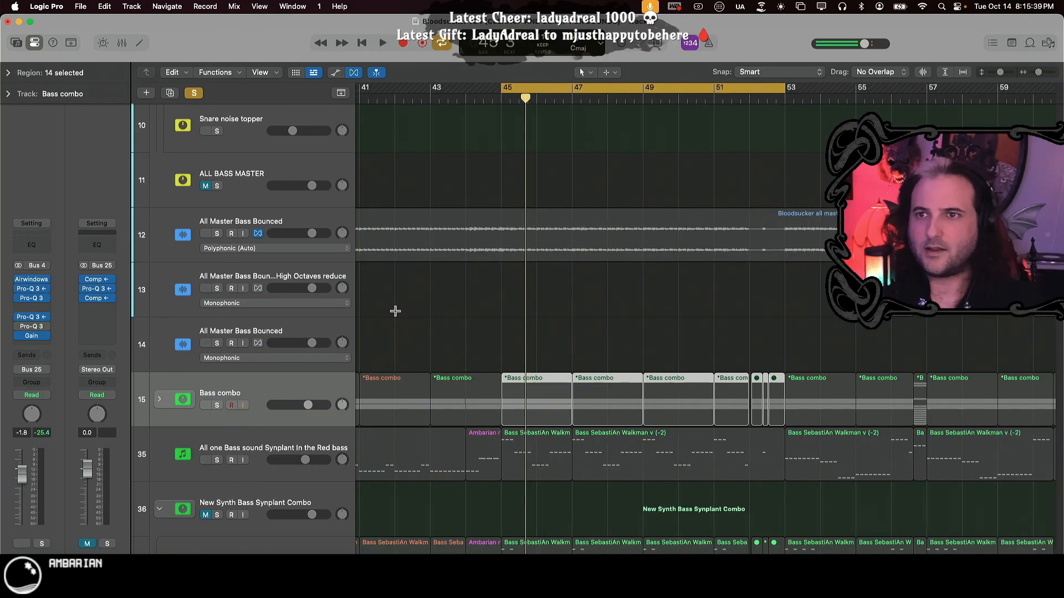
{"action": "key", "text": "super+Left"}
{"action": "key", "text": "super+Left"}
{"action": "key", "text": "super+Left"}
{"action": "key", "text": "super+Up"}
{"action": "key", "text": "super+Up"}
{"action": "key", "text": "super+Up"}
{"action": "key", "text": "super+Up"}
{"action": "key", "text": "super+Up"}
{"action": "key", "text": "super+Up"}
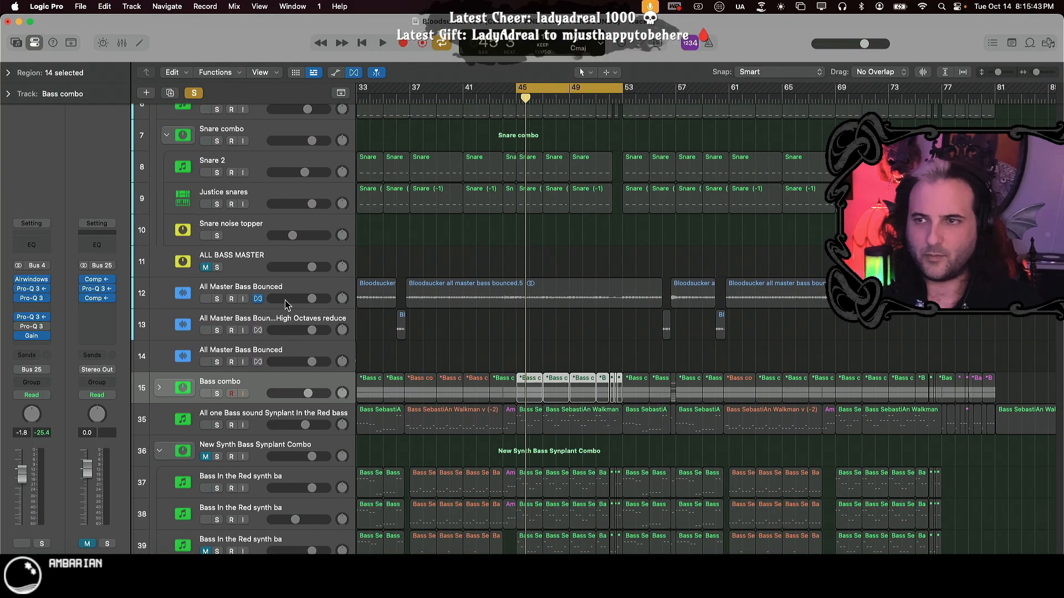
- Solo the All Master Bass Bounced track with the bounced bass audio, select it and start loop playback
{"action": "left_click", "coordinate": [217, 299]}
{"action": "left_click", "coordinate": [250, 288]}
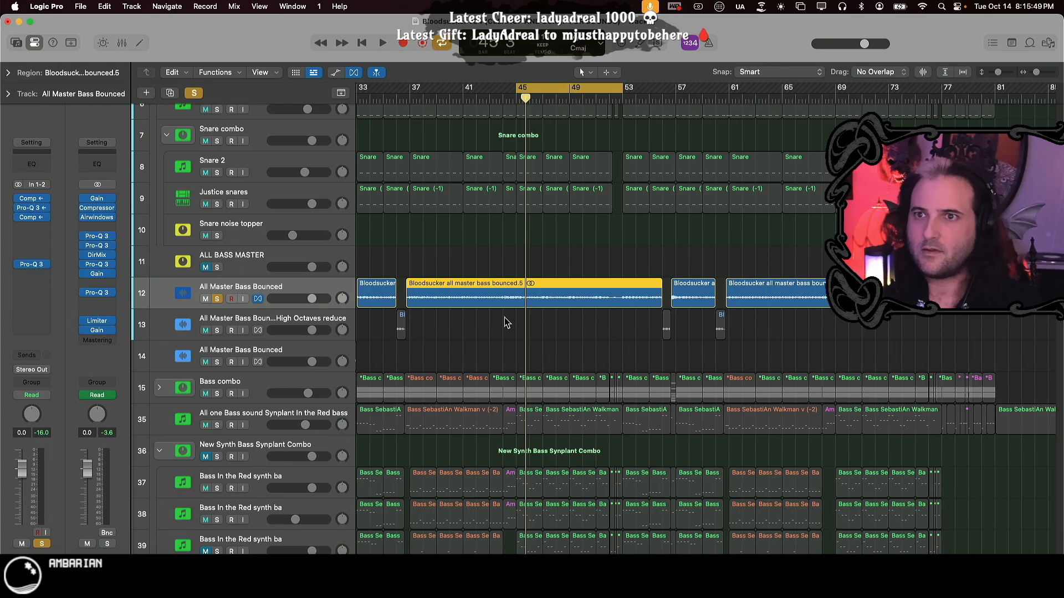
{"action": "key", "text": "space"}
- Examine the All Master Bass Bounced waveform up close around bars 45 to 48 while the loop plays
{"action": "key", "text": "super+Right"}
{"action": "key", "text": "super+Right"}
{"action": "key", "text": "super+Right"}
{"action": "key", "text": "super+Down"}
{"action": "key", "text": "super+Down"}
{"action": "key", "text": "super+Down"}
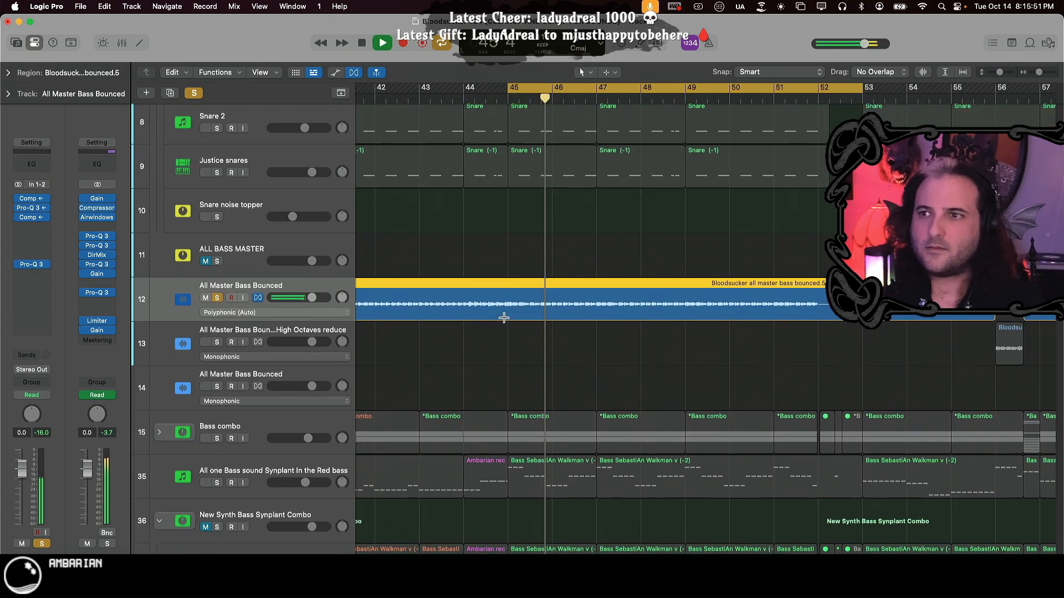
{"action": "key", "text": "super+Right"}
{"action": "key", "text": "super+Down"}
{"action": "key", "text": "super+Right"}
{"action": "key", "text": "super+Down"}
{"action": "key", "text": "super+Down"}
{"action": "key", "text": "super+Down"}
{"action": "key", "text": "super+Down"}
{"action": "key", "text": "super+Down"}
{"action": "key", "text": "super+Down"}
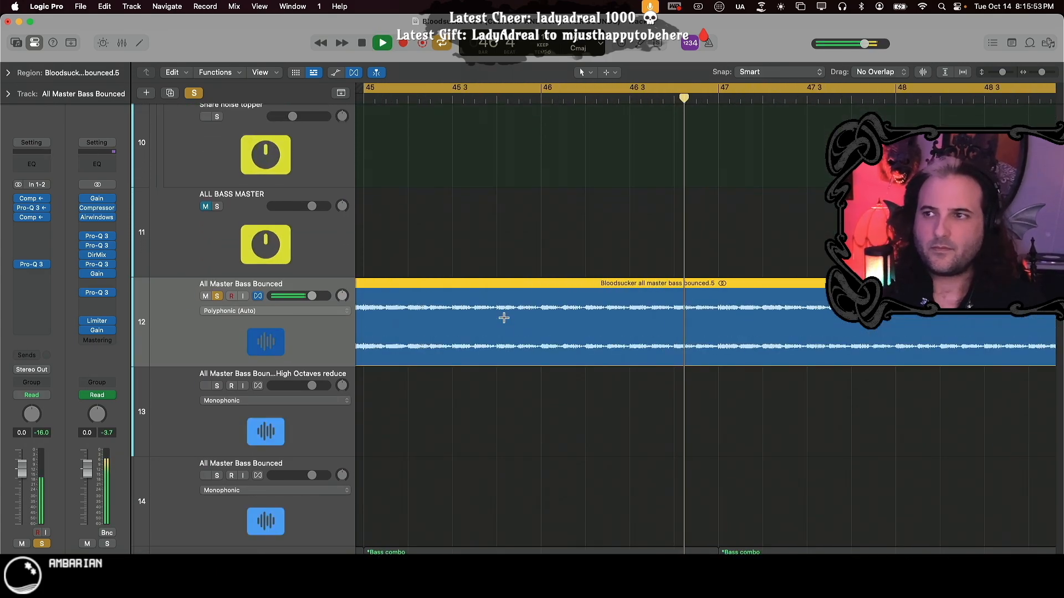
{"action": "key", "text": "super+Right"}
{"action": "key", "text": "super+Right"}
{"action": "key", "text": "super+Right"}
{"action": "key", "text": "super+Down"}
{"action": "key", "text": "super+Down"}
{"action": "key", "text": "super+Down"}
{"action": "key", "text": "super+Down"}
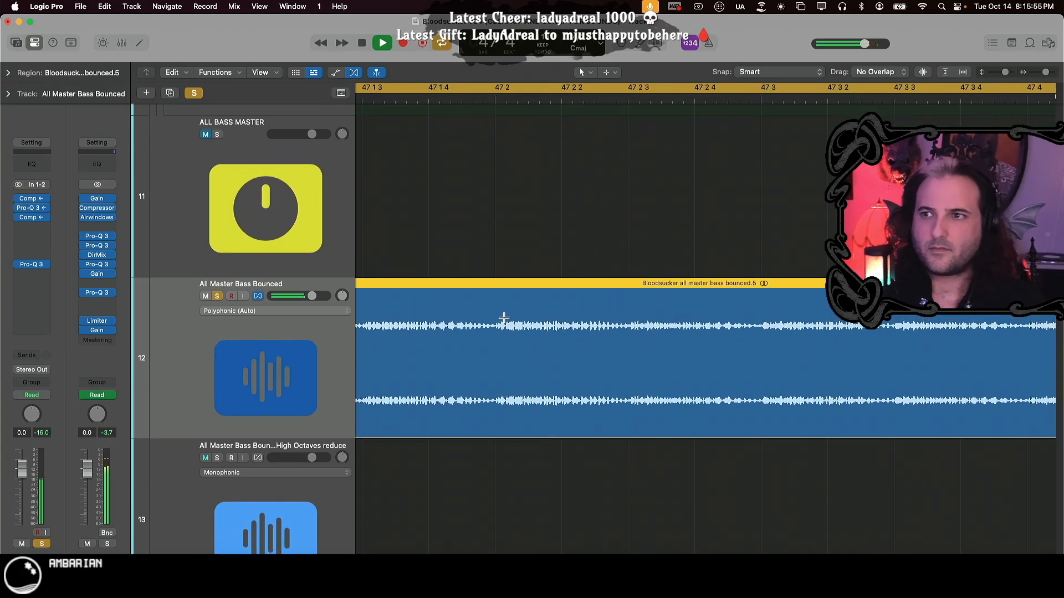
{"action": "key", "text": "super+Down"}
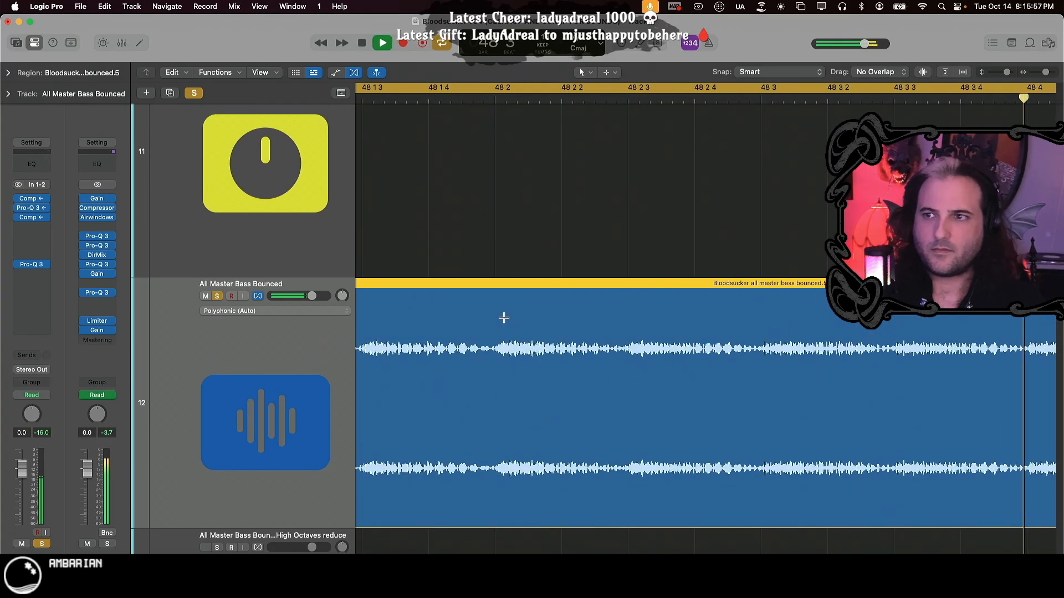
- Examine the bounced bass waveform across bars 37 to 56, and stop playback
{"action": "key", "text": "super+Left"}
{"action": "key", "text": "super+Left"}
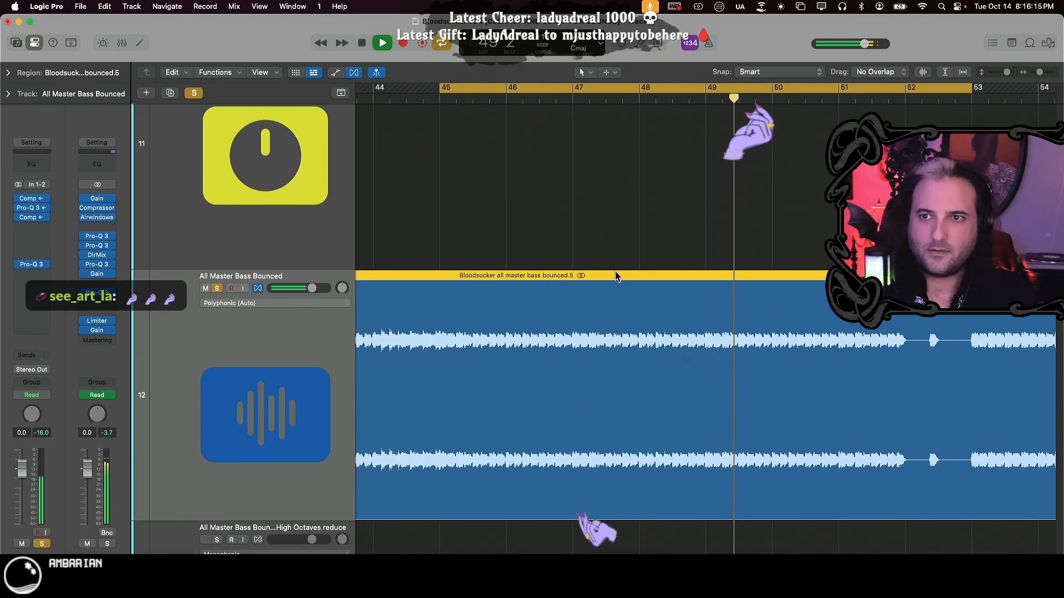
{"action": "scroll", "coordinate": [616, 278], "scroll_direction": "down", "scroll_amount": 4}
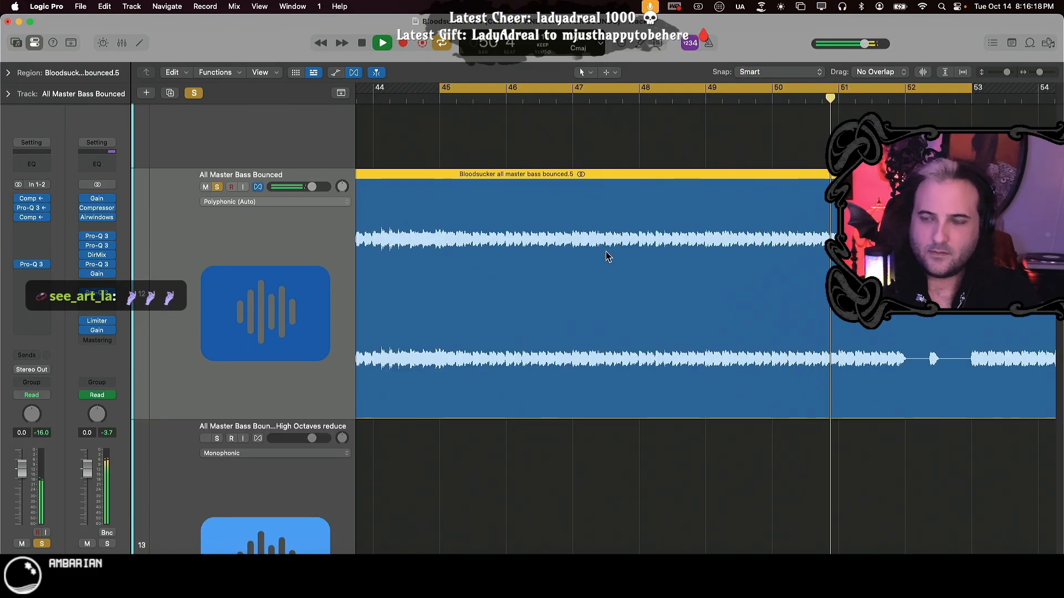
{"action": "key", "text": "super+Left"}
{"action": "key", "text": "super+Left"}
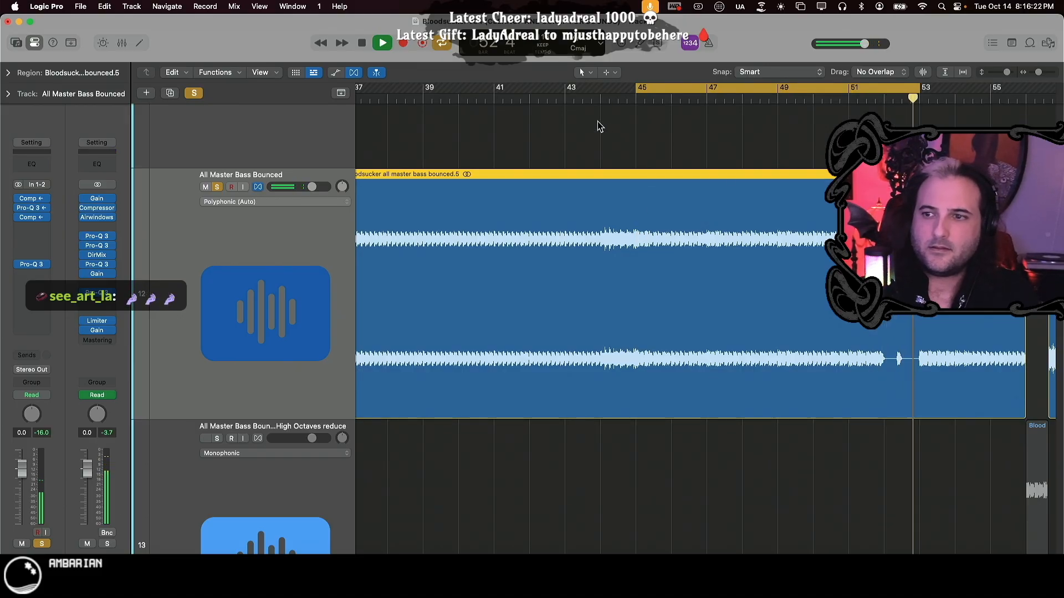
{"action": "key", "text": "space"}
{"action": "scroll", "coordinate": [820, 466], "scroll_direction": "down", "scroll_amount": 5}
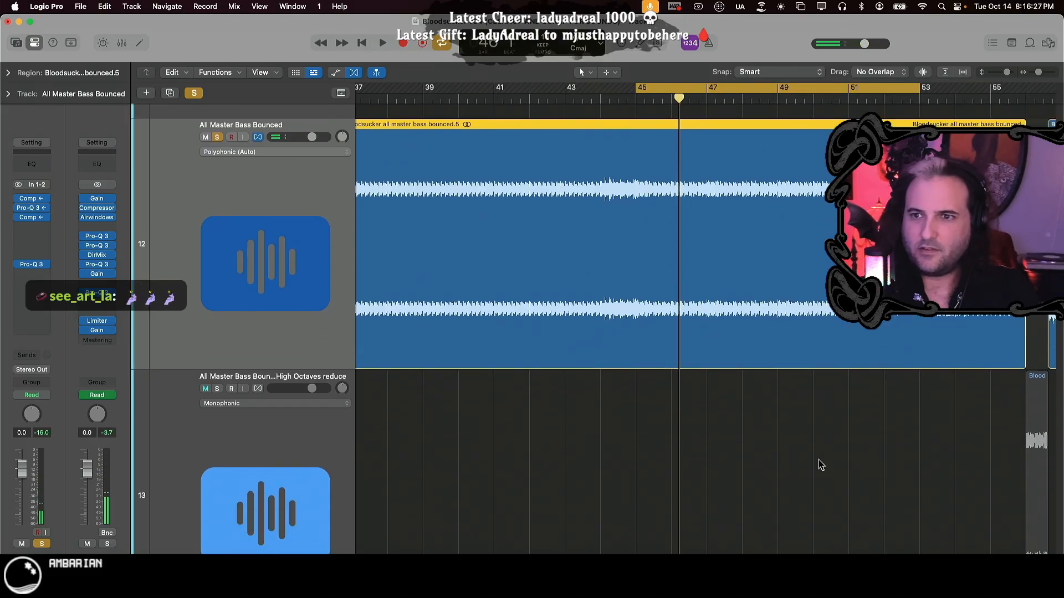
- Open Synplant 2 on the All one Bass sound Synplant track to show its DNA editor, and move its window aside
{"action": "scroll", "coordinate": [821, 465], "scroll_direction": "up", "scroll_amount": 8}
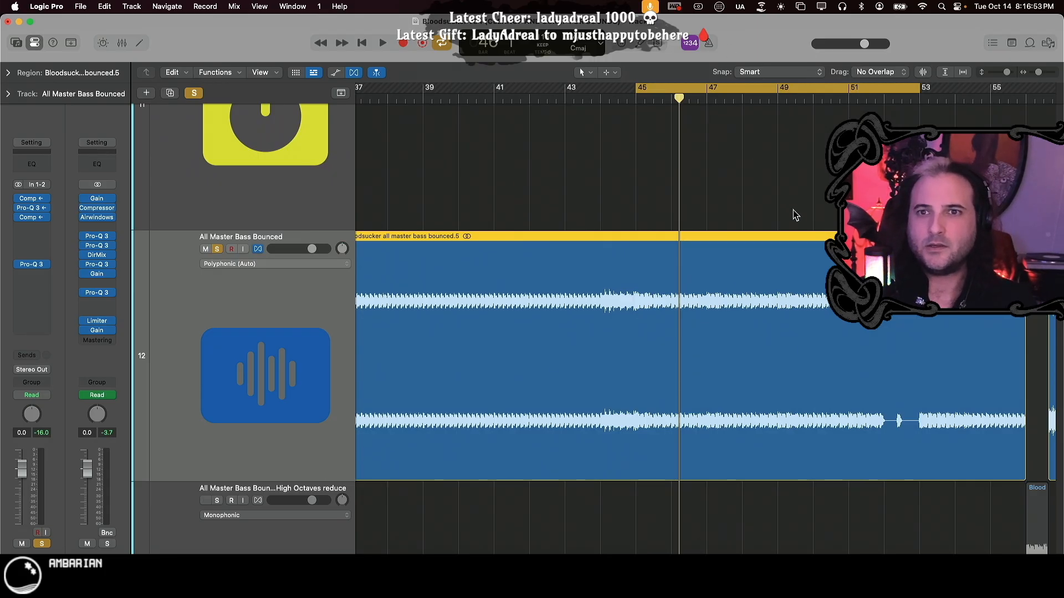
{"action": "scroll", "coordinate": [752, 348], "scroll_direction": "down", "scroll_amount": 15}
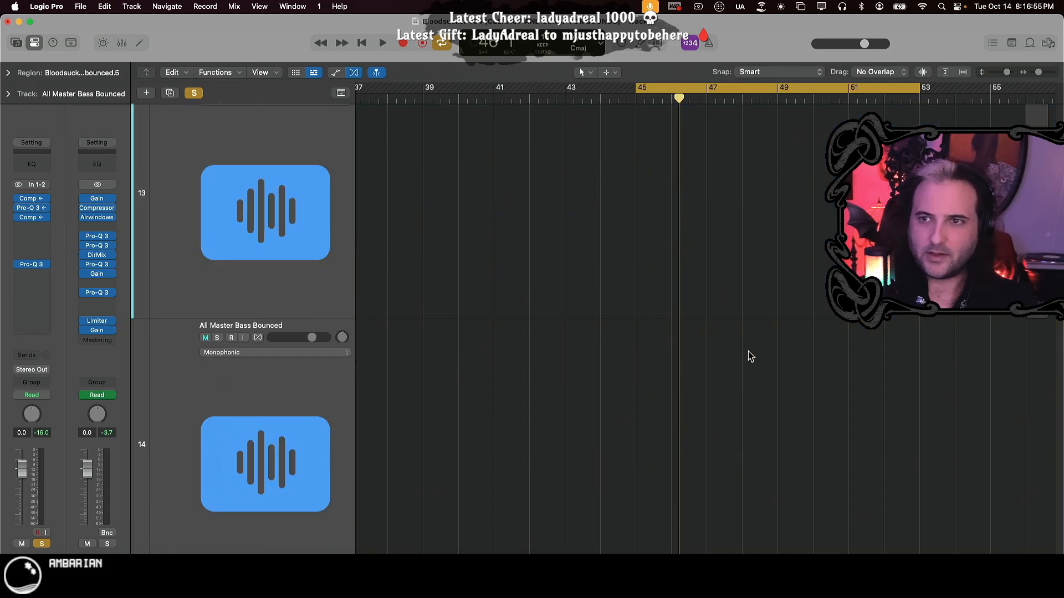
{"action": "scroll", "coordinate": [752, 342], "scroll_direction": "down", "scroll_amount": 10}
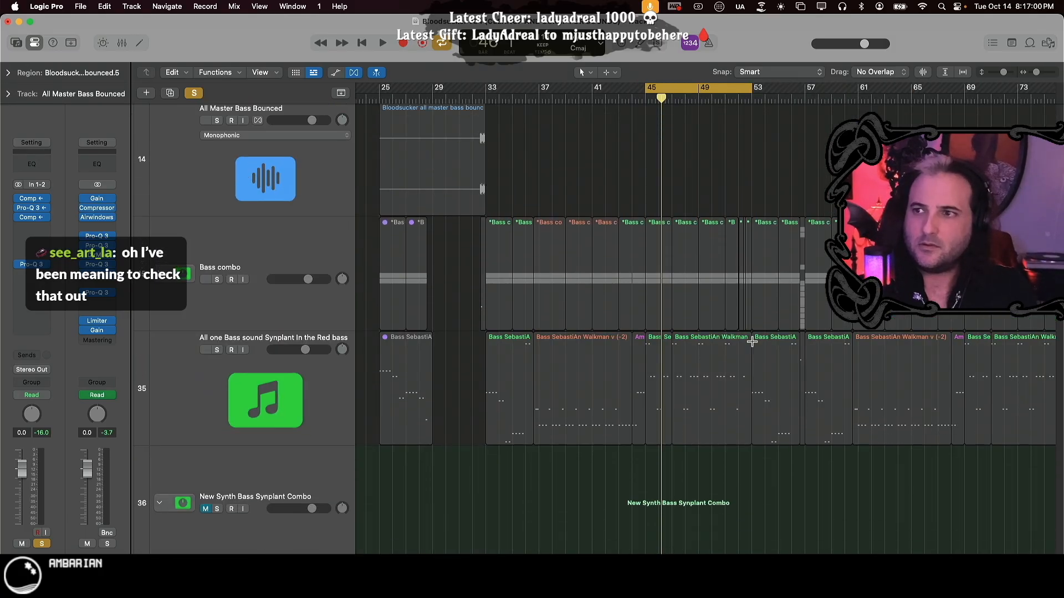
{"action": "scroll", "coordinate": [750, 340], "scroll_direction": "up", "scroll_amount": 8}
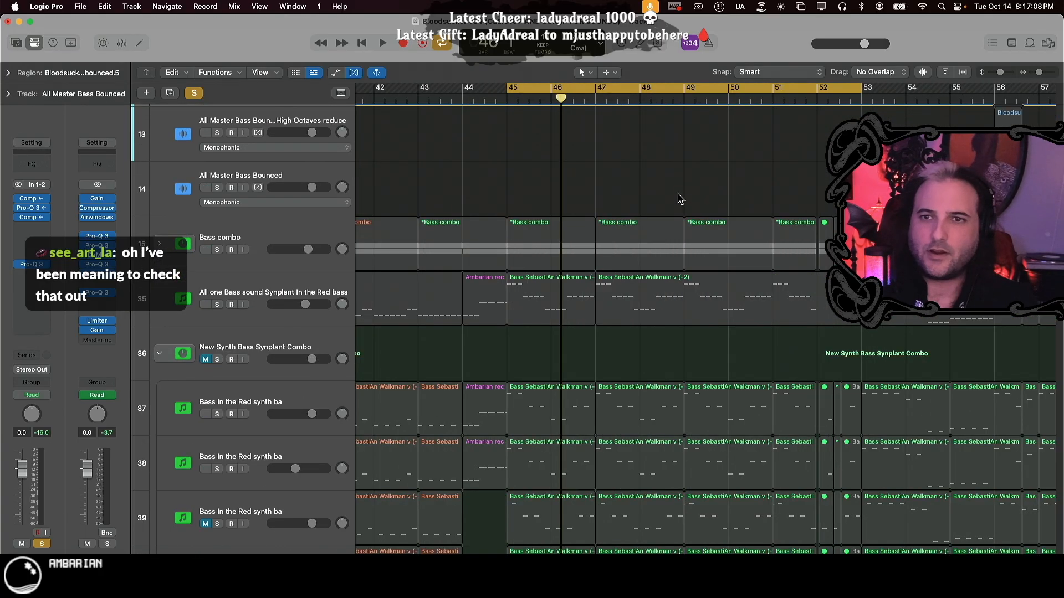
{"action": "left_click", "coordinate": [251, 288]}
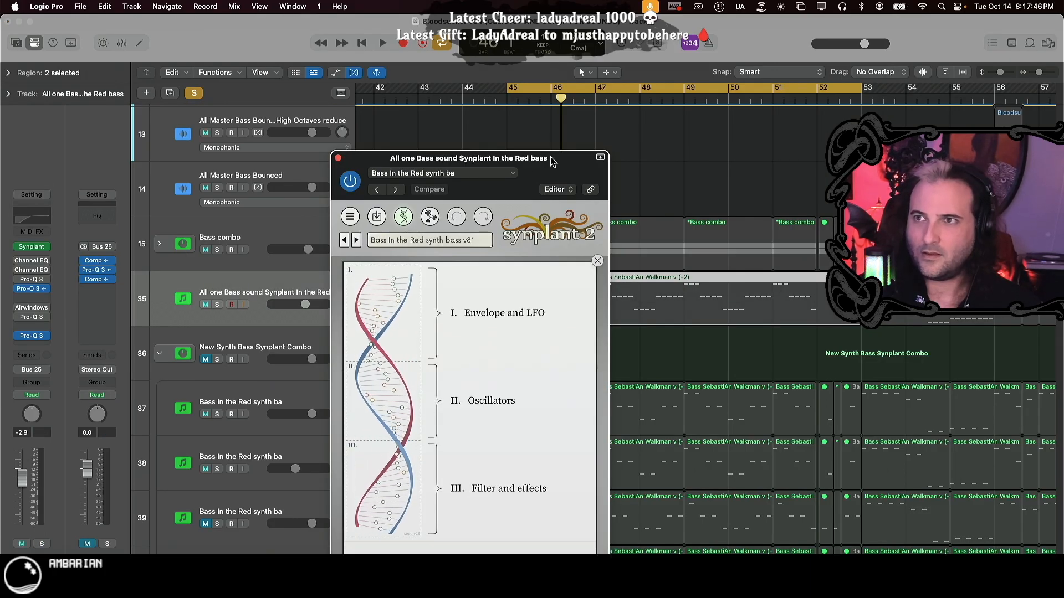
{"action": "left_click_drag", "start_coordinate": [566, 170], "coordinate": [462, 104]}
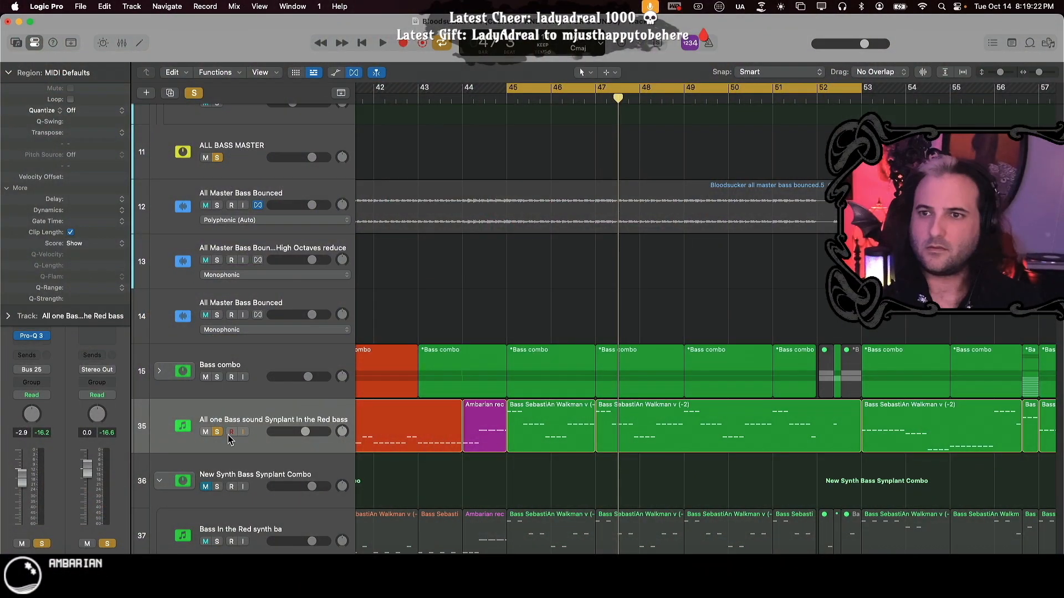
- Unsolo the All one Bass sound Synplant track and the ALL BASS MASTER track
{"action": "left_click", "coordinate": [217, 436]}
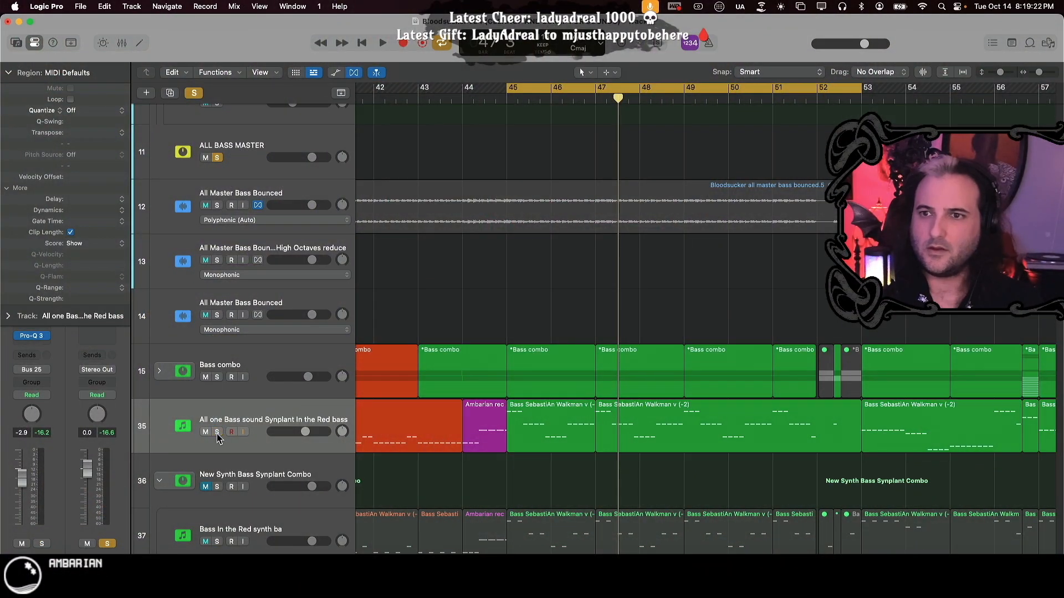
{"action": "left_click", "coordinate": [217, 158]}
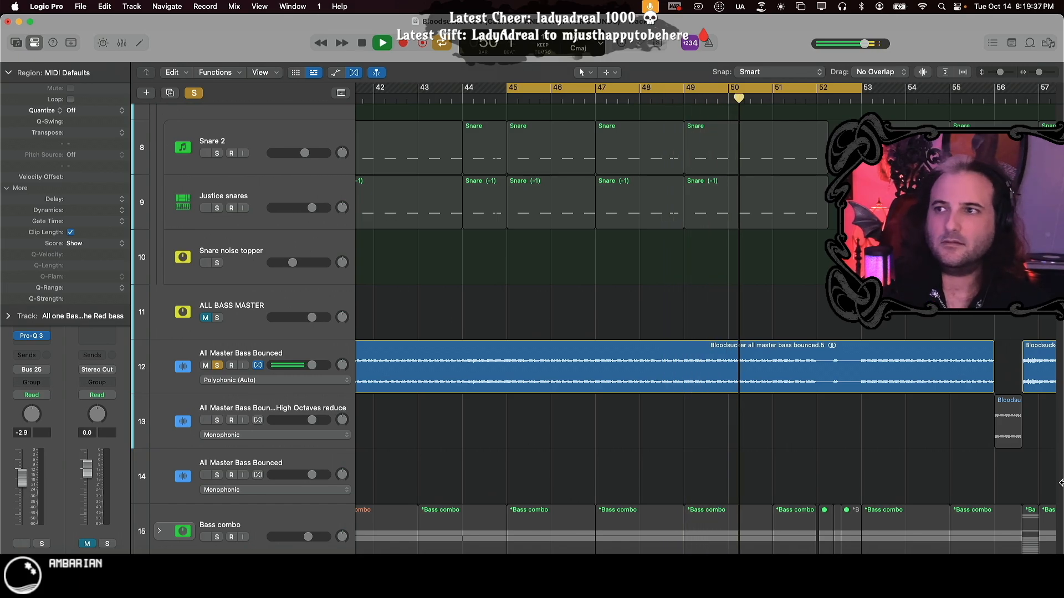
- Solo and select the Electric Guitars stack so that it plays along with the drums and bass
{"action": "scroll", "coordinate": [635, 358], "scroll_direction": "down", "scroll_amount": 5}
{"action": "scroll", "coordinate": [656, 346], "scroll_direction": "down", "scroll_amount": 2}
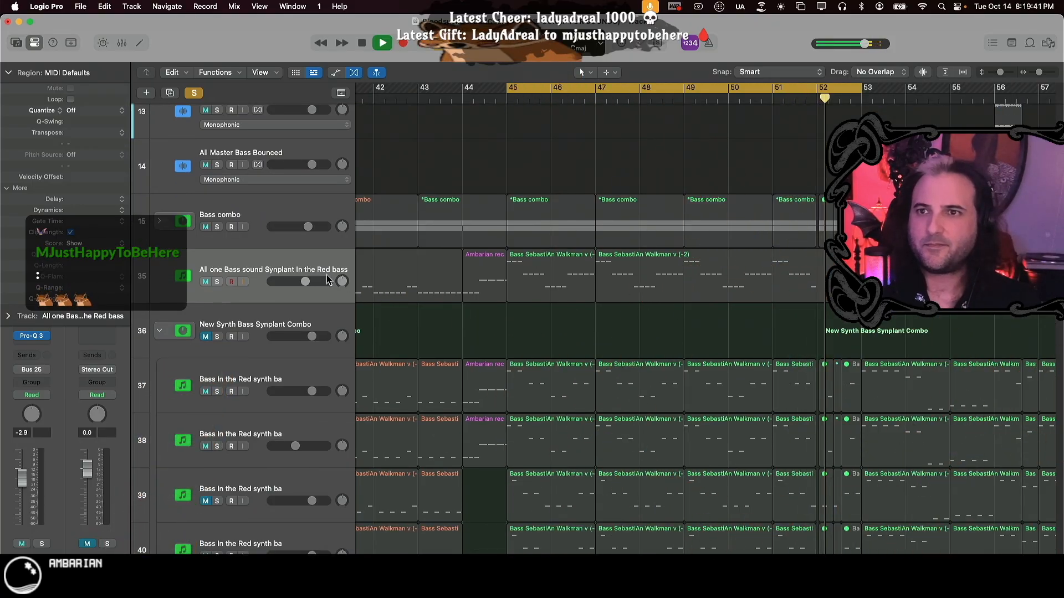
{"action": "scroll", "coordinate": [708, 358], "scroll_direction": "down", "scroll_amount": 2}
{"action": "scroll", "coordinate": [707, 357], "scroll_direction": "down", "scroll_amount": 2}
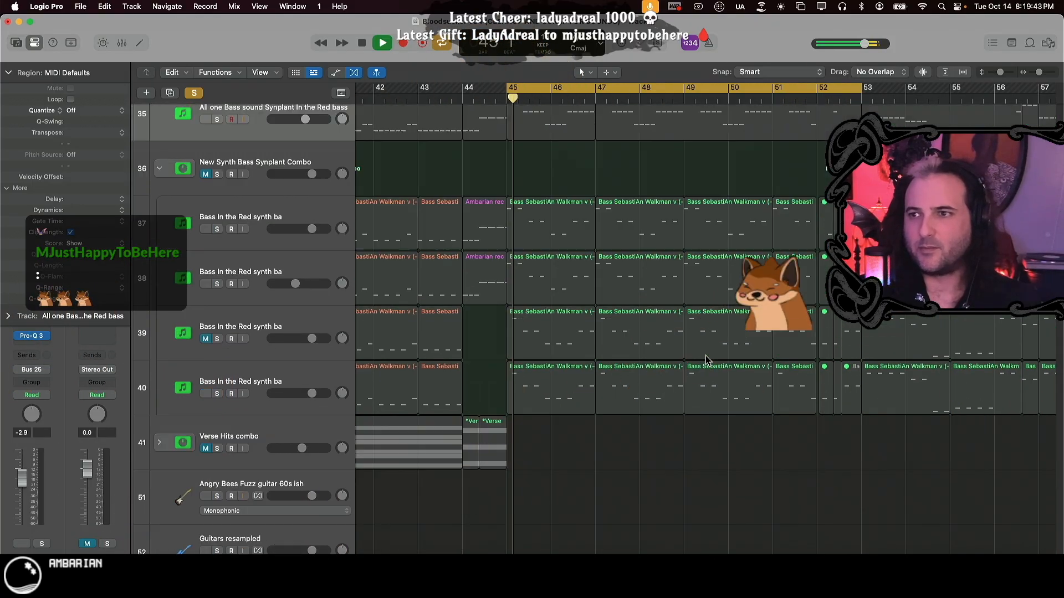
{"action": "scroll", "coordinate": [744, 492], "scroll_direction": "down", "scroll_amount": 1}
{"action": "scroll", "coordinate": [744, 493], "scroll_direction": "down", "scroll_amount": 6}
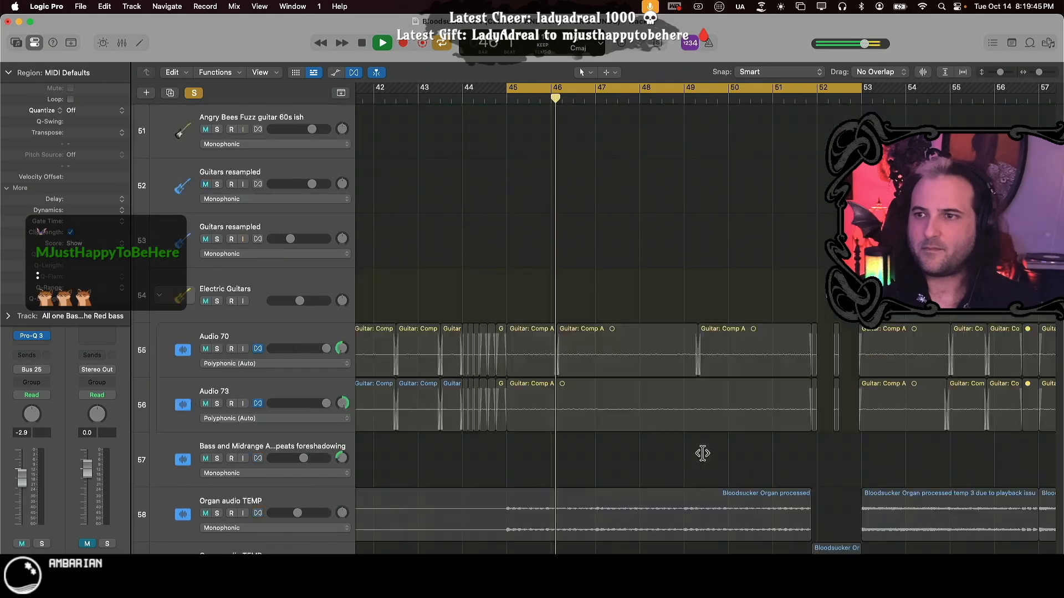
{"action": "key", "text": "super+Up"}
{"action": "key", "text": "super+Up"}
{"action": "key", "text": "super+Up"}
{"action": "key", "text": "super+Up"}
{"action": "key", "text": "super+Up"}
{"action": "key", "text": "super+Up"}
{"action": "key", "text": "super+Up"}
{"action": "key", "text": "super+Up"}
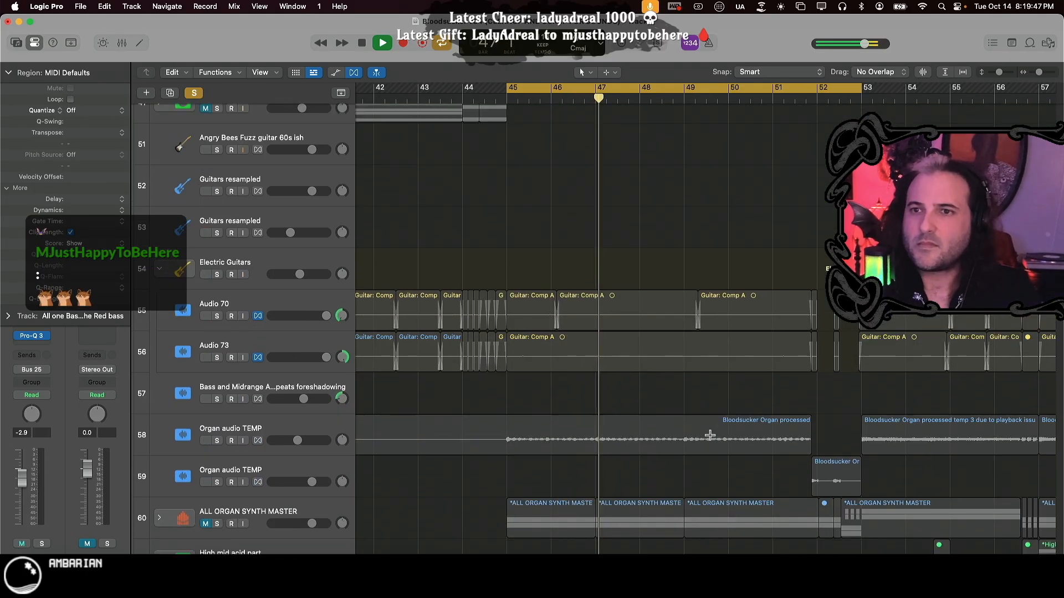
{"action": "key", "text": "super+Up"}
{"action": "key", "text": "super+Up"}
{"action": "key", "text": "super+Up"}
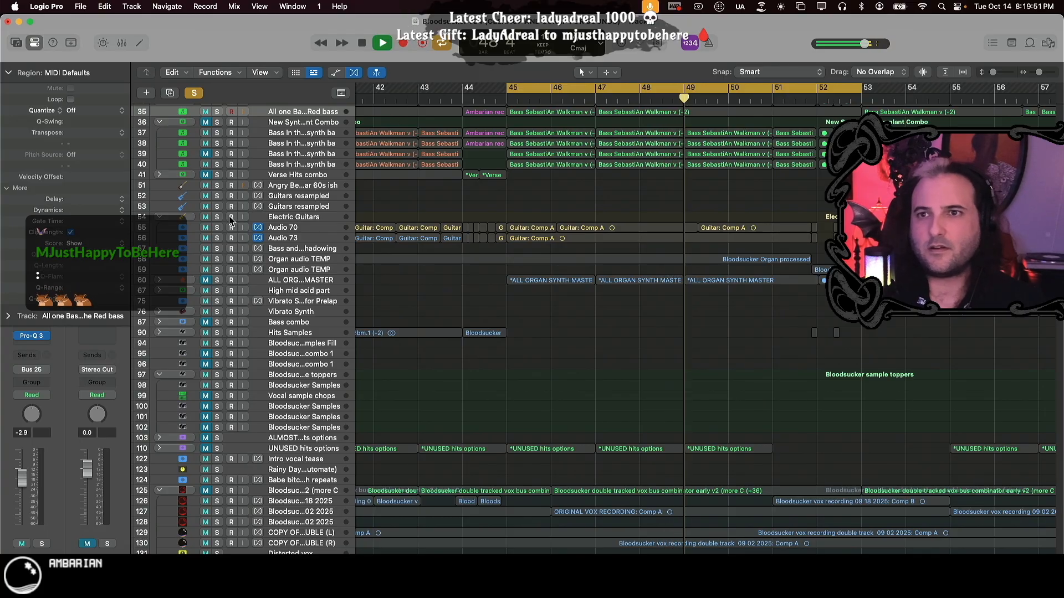
{"action": "left_click", "coordinate": [218, 218]}
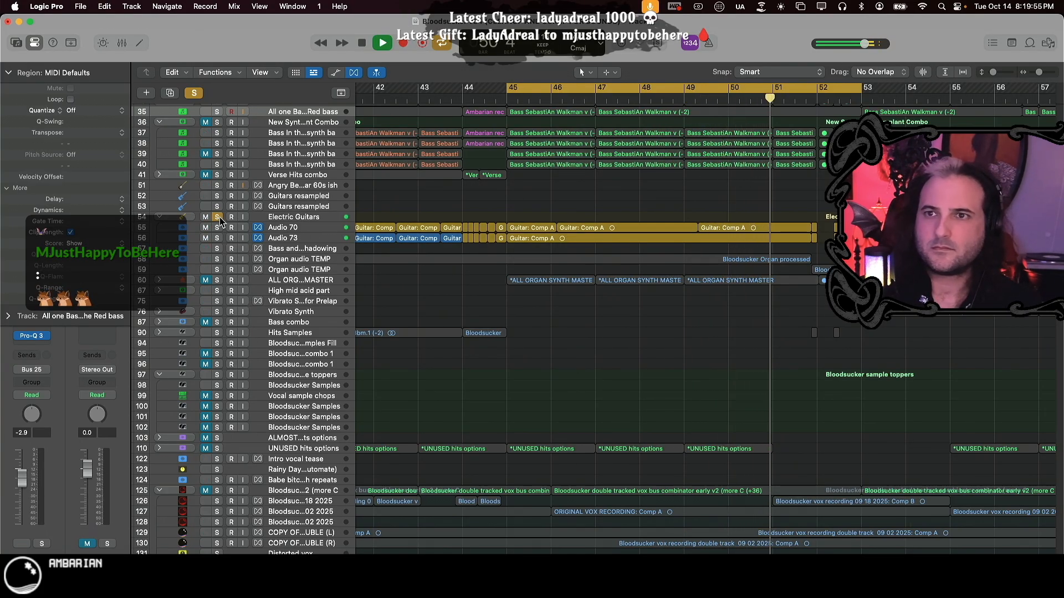
{"action": "left_click", "coordinate": [249, 218]}
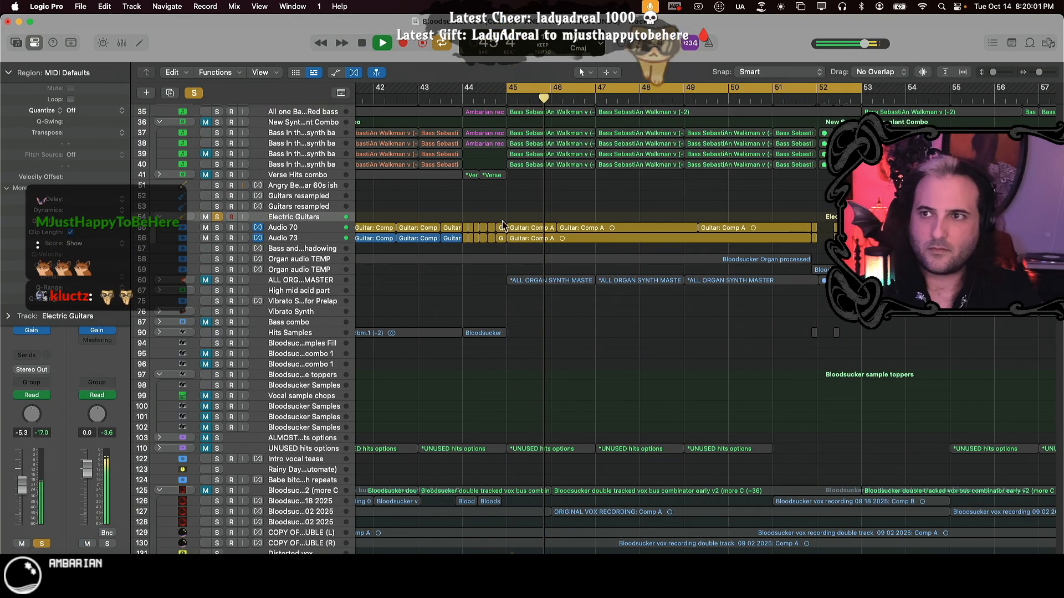
- Examine the Audio 70 and Audio 73 guitar regions in the Electric Guitars stack around bars 45 to 49
{"action": "key", "text": "super+Right"}
{"action": "key", "text": "super+Right"}
{"action": "key", "text": "super+Right"}
{"action": "key", "text": "super+Down"}
{"action": "key", "text": "super+Down"}
{"action": "key", "text": "super+Down"}
{"action": "key", "text": "super+Down"}
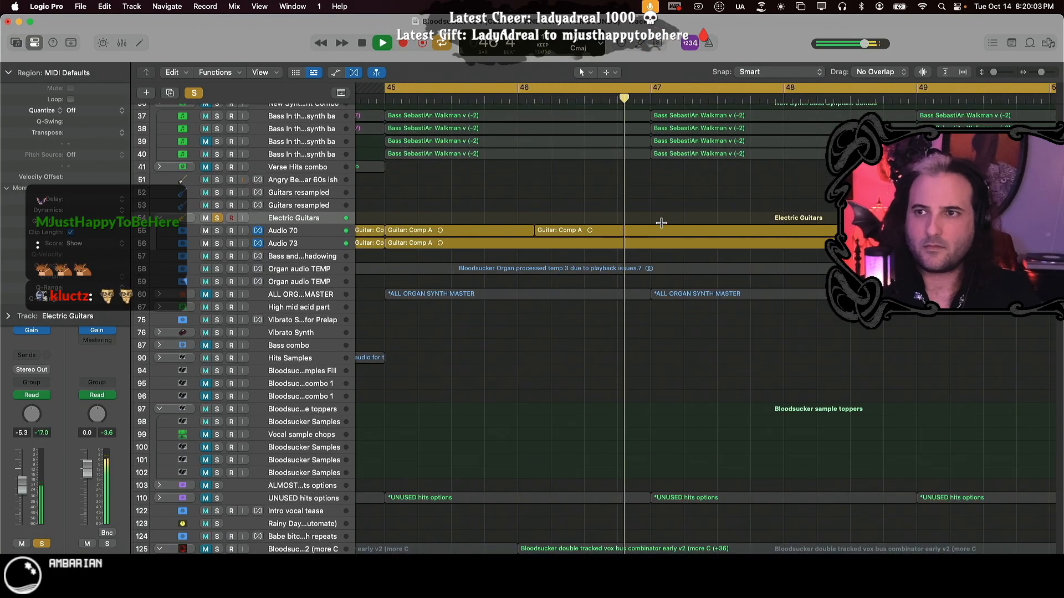
{"action": "key", "text": "super+Down"}
{"action": "key", "text": "super+Down"}
{"action": "key", "text": "super+Down"}
{"action": "key", "text": "super+Down"}
{"action": "key", "text": "super+Down"}
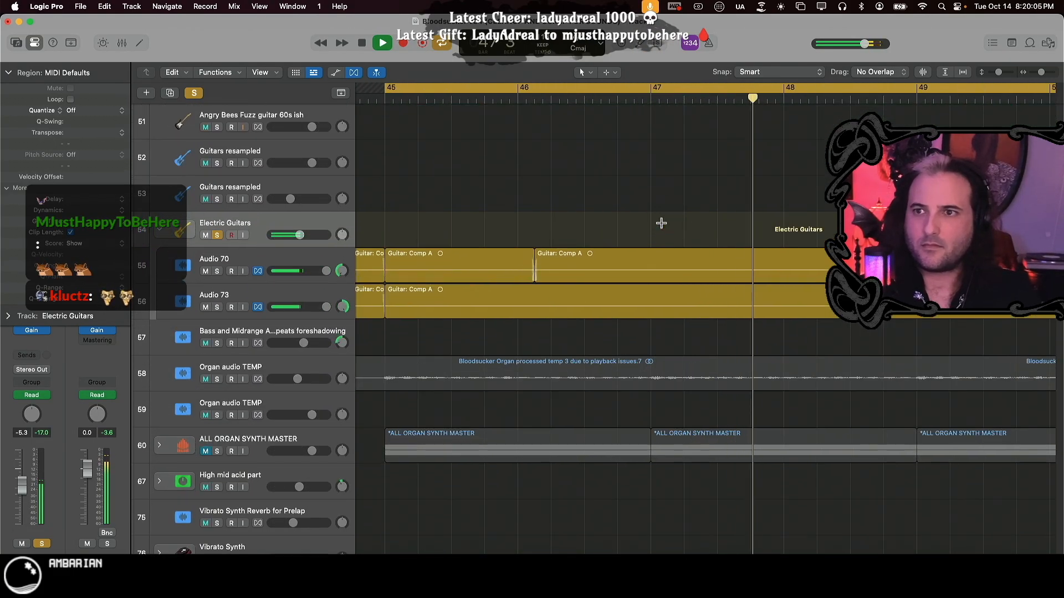
- Unsolo the bounced Kick, Snare and All Master Bass Bounced tracks to leave only the guitars playing
{"action": "scroll", "coordinate": [663, 228], "scroll_direction": "up", "scroll_amount": 20}
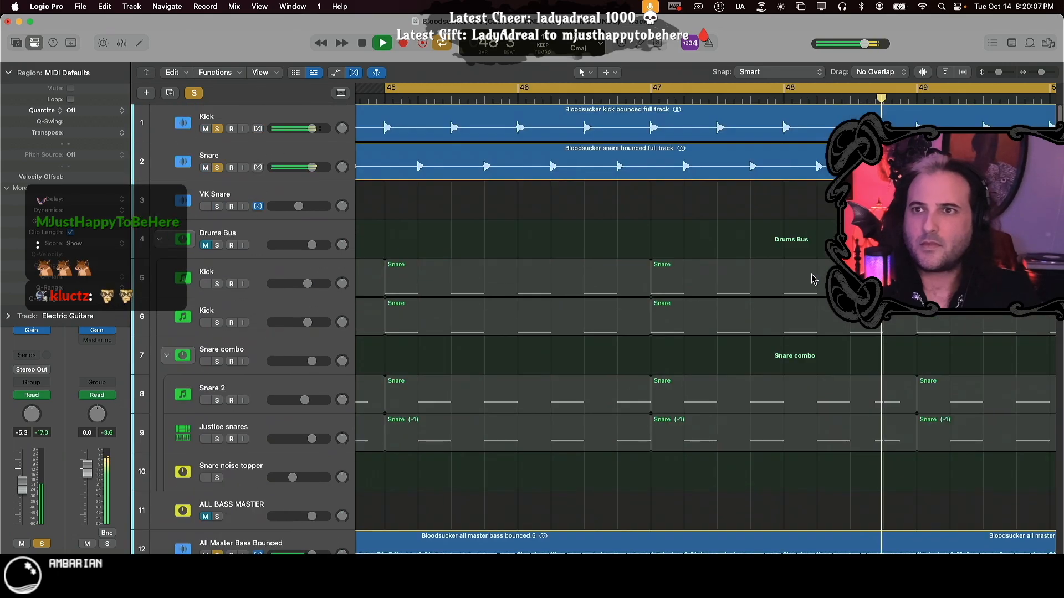
{"action": "left_click", "coordinate": [216, 167]}
{"action": "left_click", "coordinate": [217, 129]}
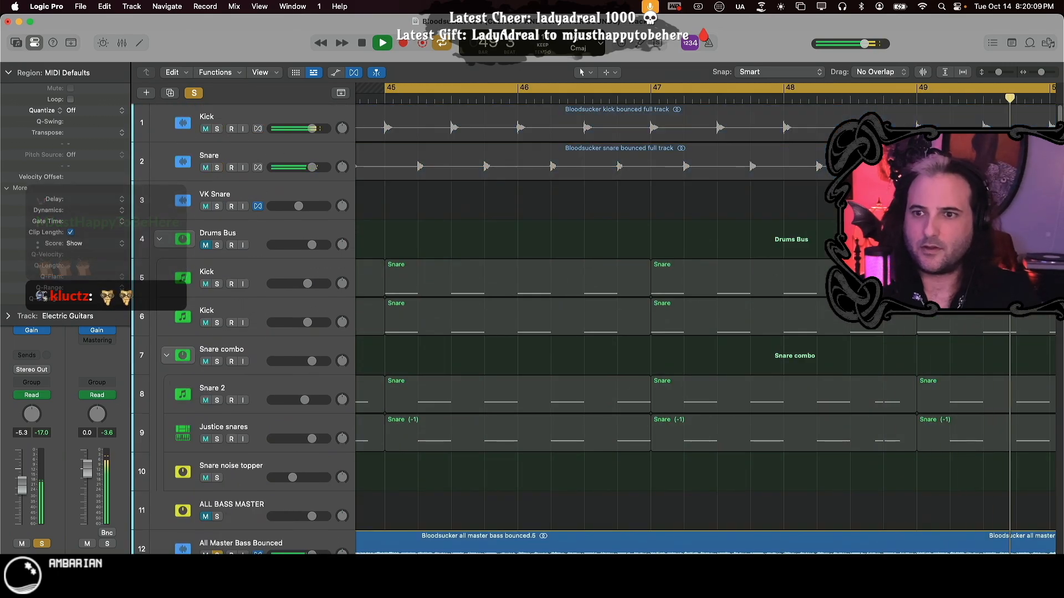
{"action": "left_click", "coordinate": [217, 552]}
- Enlarge the waveform display to make the audio in the Electric Guitars regions easier to see
{"action": "scroll", "coordinate": [649, 441], "scroll_direction": "down", "scroll_amount": 20}
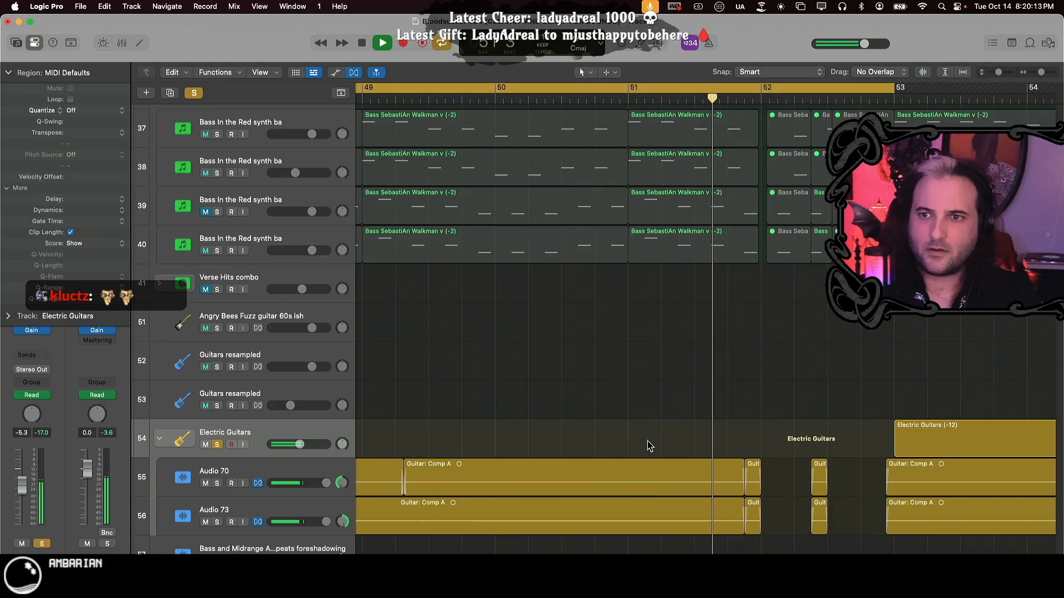
{"action": "scroll", "coordinate": [650, 446], "scroll_direction": "down", "scroll_amount": 5}
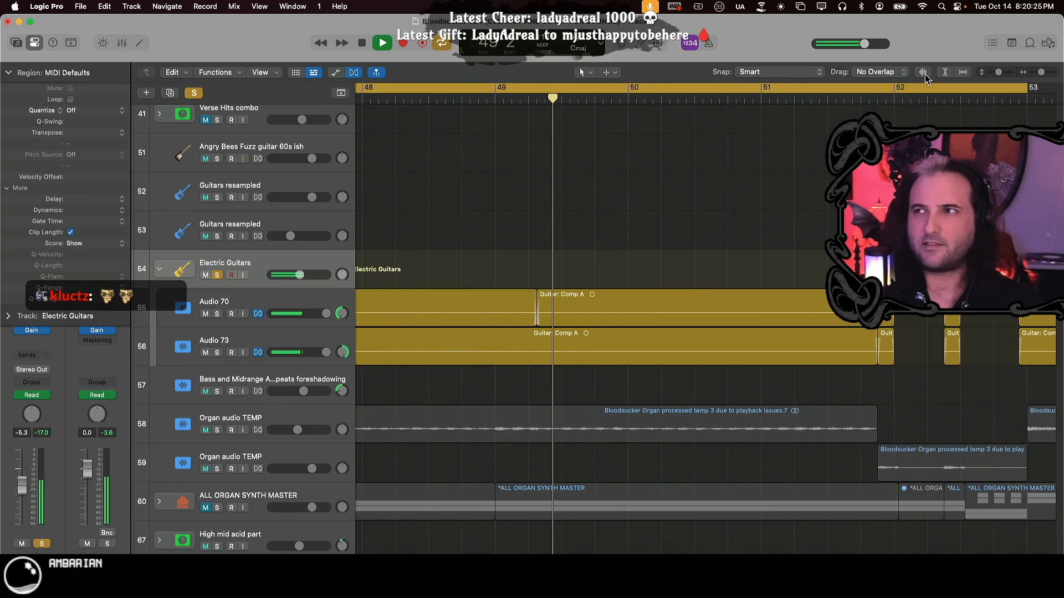
{"action": "left_click_drag", "start_coordinate": [923, 73], "coordinate": [922, 8]}
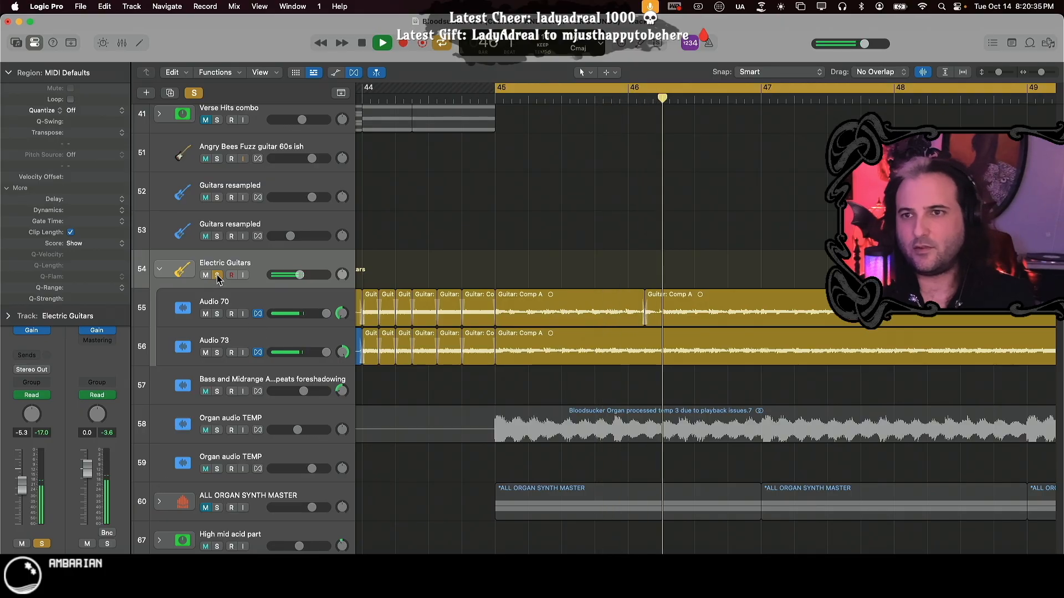
- Unsolo the Electric Guitars stack, solo Audio 70 and then also Audio 73 within it, and select Audio 73
{"action": "key", "text": "s"}
{"action": "left_click", "coordinate": [217, 314]}
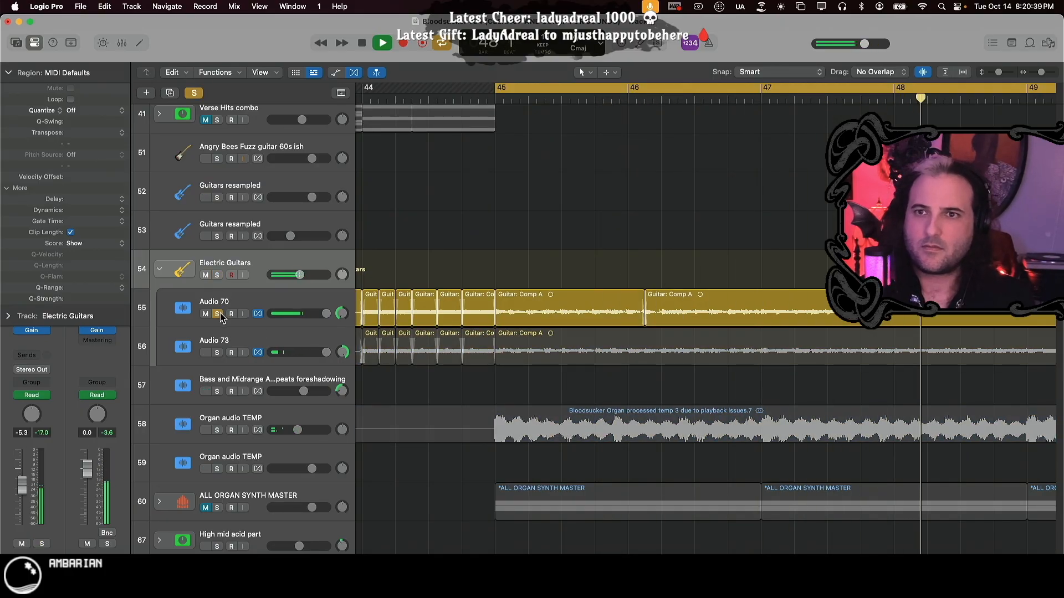
{"action": "left_click", "coordinate": [6, 72]}
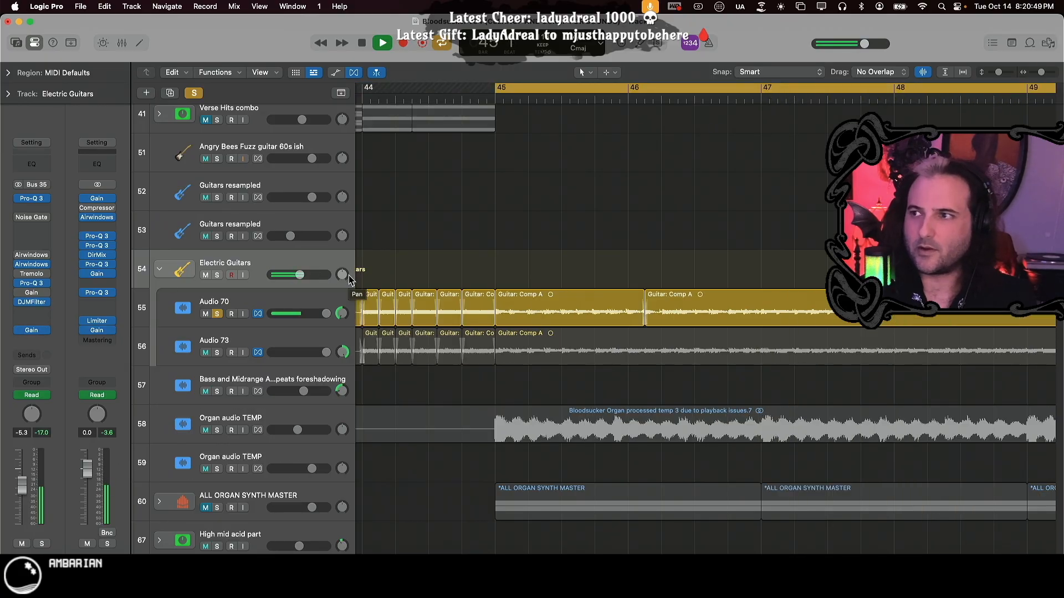
{"action": "left_click", "coordinate": [216, 354]}
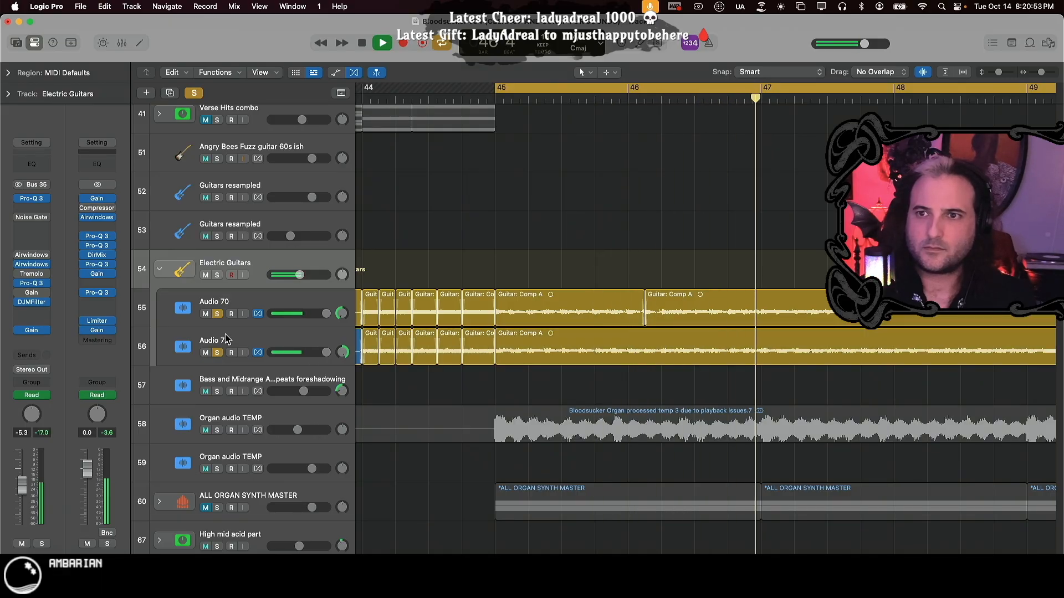
{"action": "left_click", "coordinate": [226, 339]}
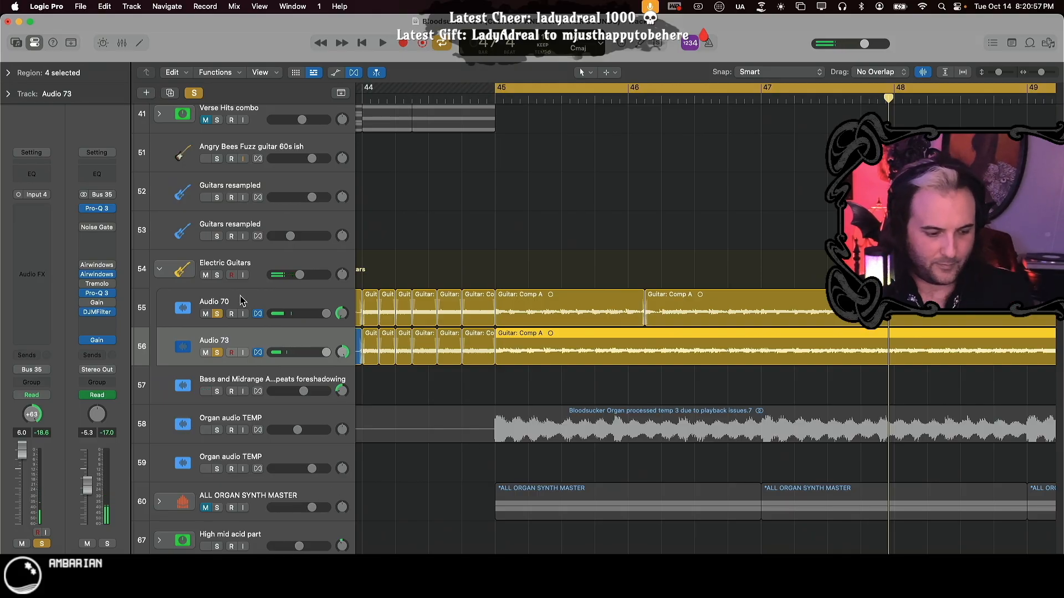
- Inspect the Airwindows ToTape7 tape emulation settings on the Electric Guitars stack and close the plug-in
{"action": "key", "text": "super+Left"}
{"action": "key", "text": "super+Left"}
{"action": "key", "text": "super+Left"}
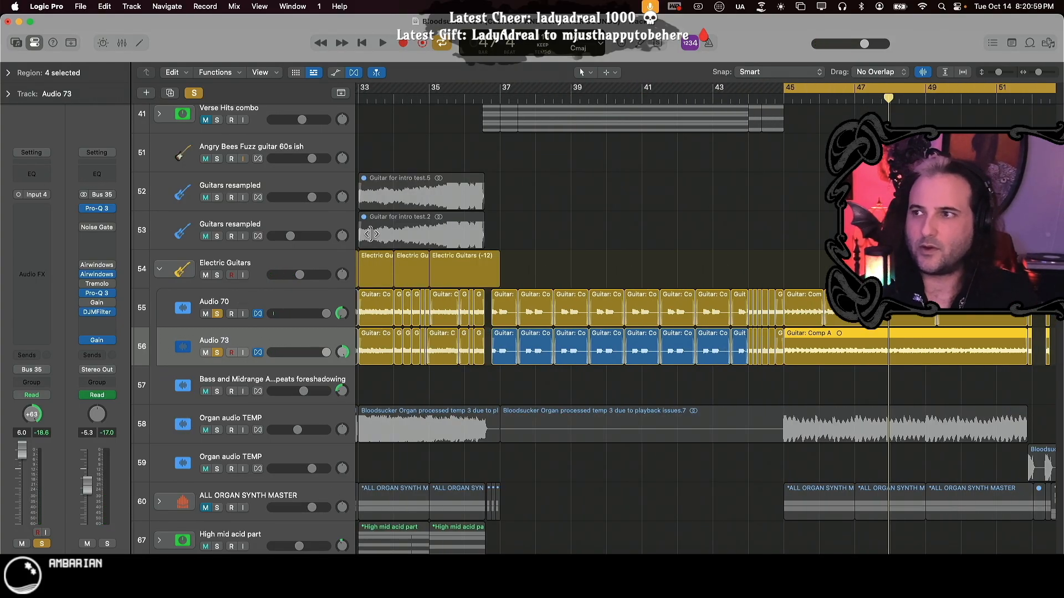
{"action": "scroll", "coordinate": [816, 314], "scroll_direction": "right", "scroll_amount": 5}
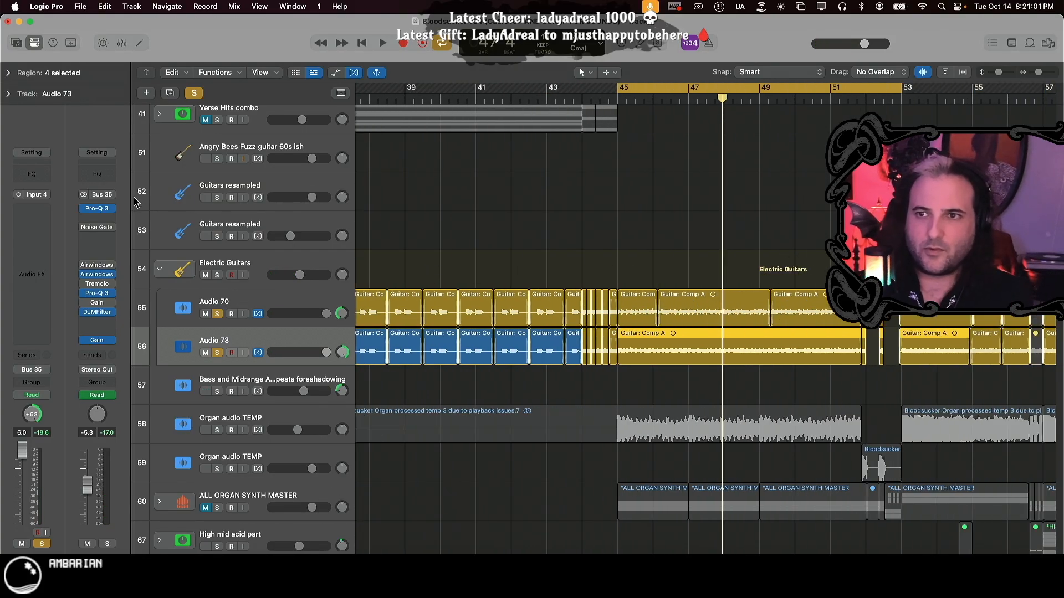
{"action": "left_click", "coordinate": [242, 268]}
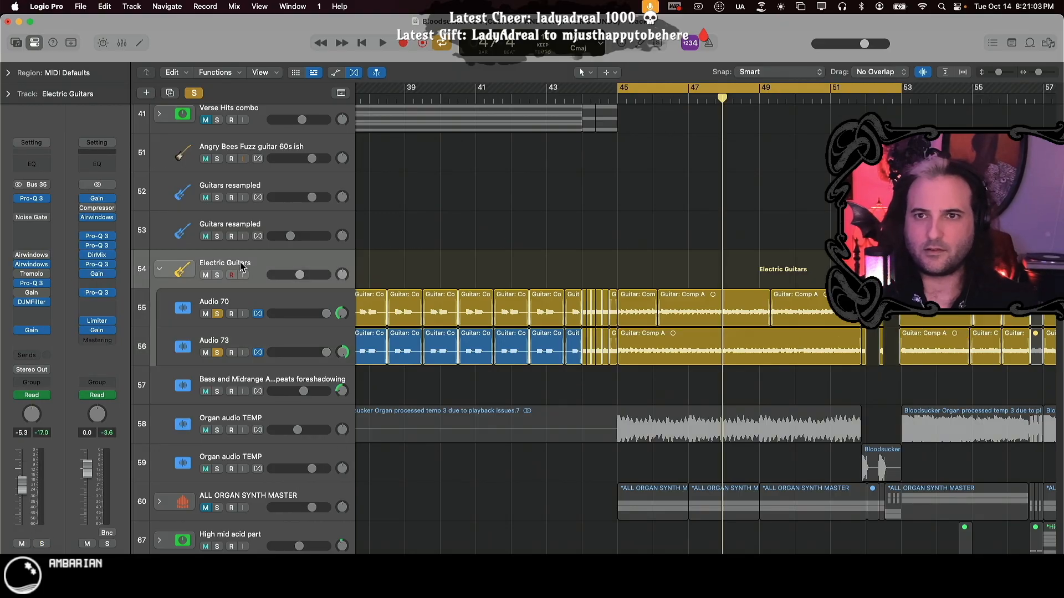
{"action": "left_click", "coordinate": [36, 266]}
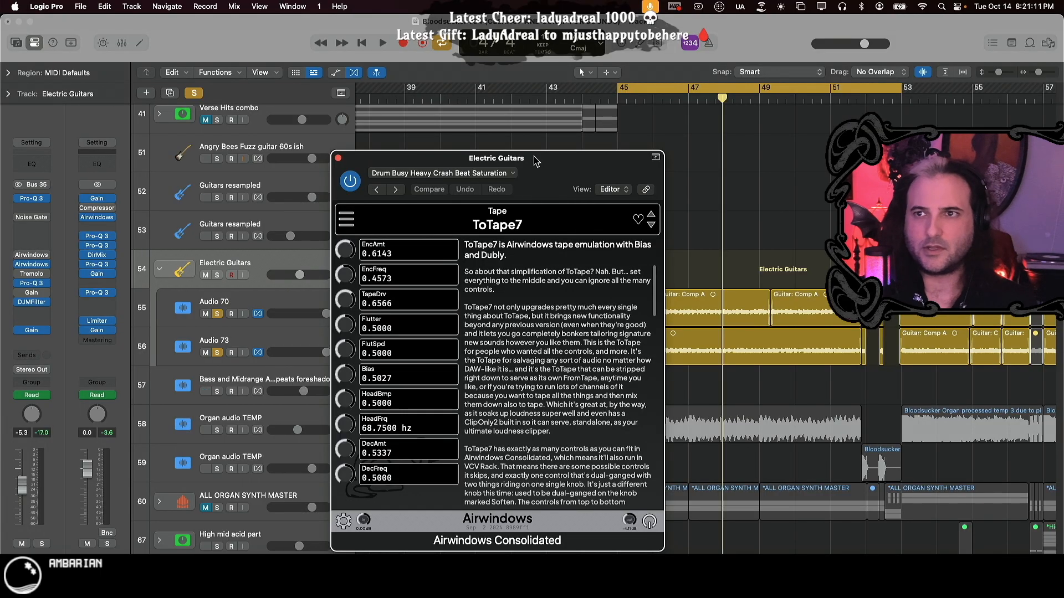
{"action": "left_click", "coordinate": [338, 159]}
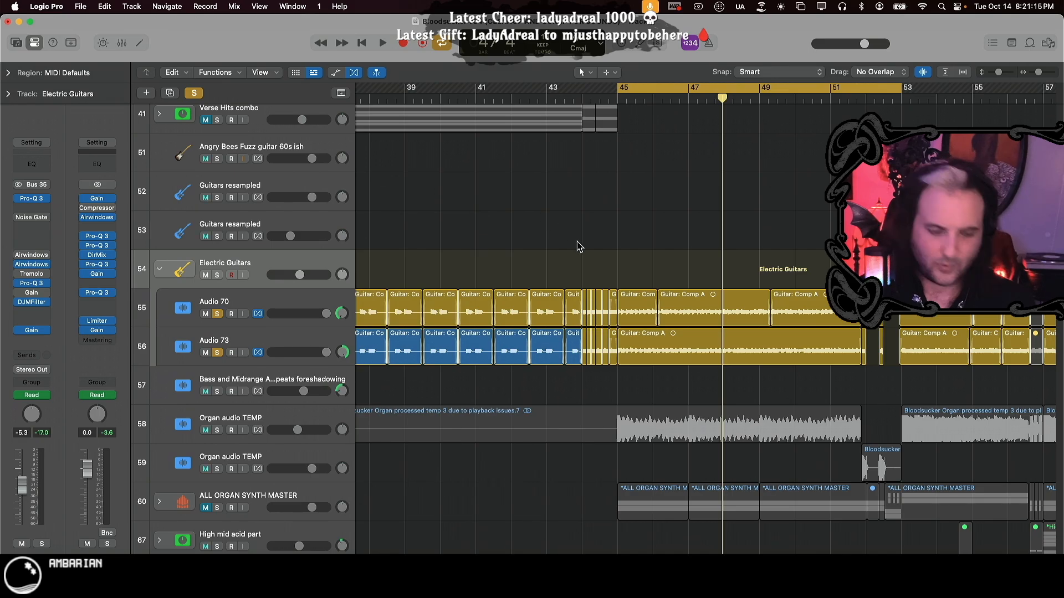
- Start playback and add the bounced Kick, Snare and All Master Bass Bounced tracks to the soloed guitars
{"action": "key", "text": "space"}
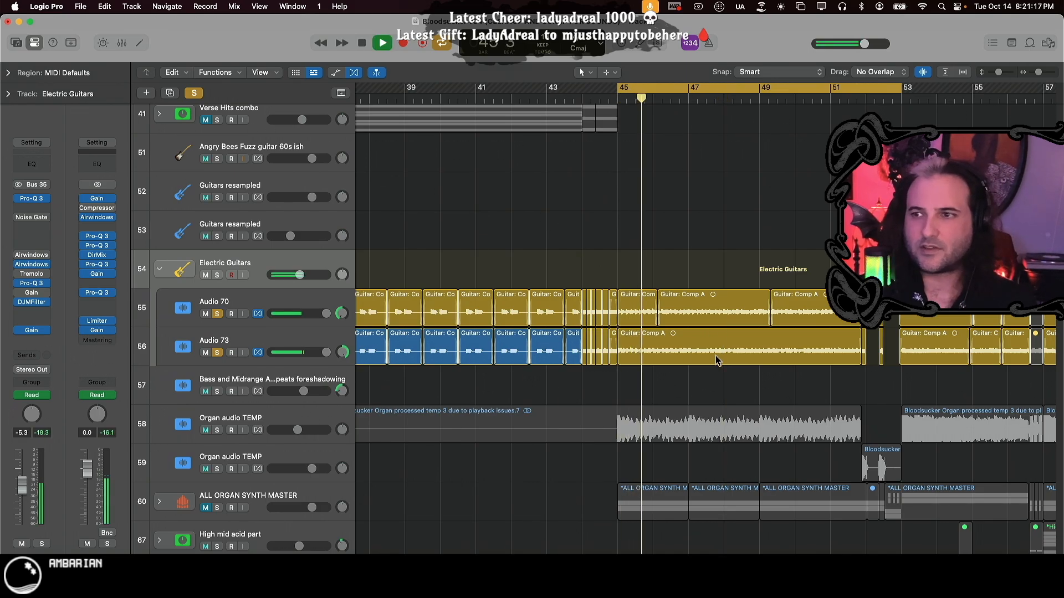
{"action": "scroll", "coordinate": [714, 357], "scroll_direction": "up", "scroll_amount": 10}
{"action": "scroll", "coordinate": [714, 357], "scroll_direction": "up", "scroll_amount": 6}
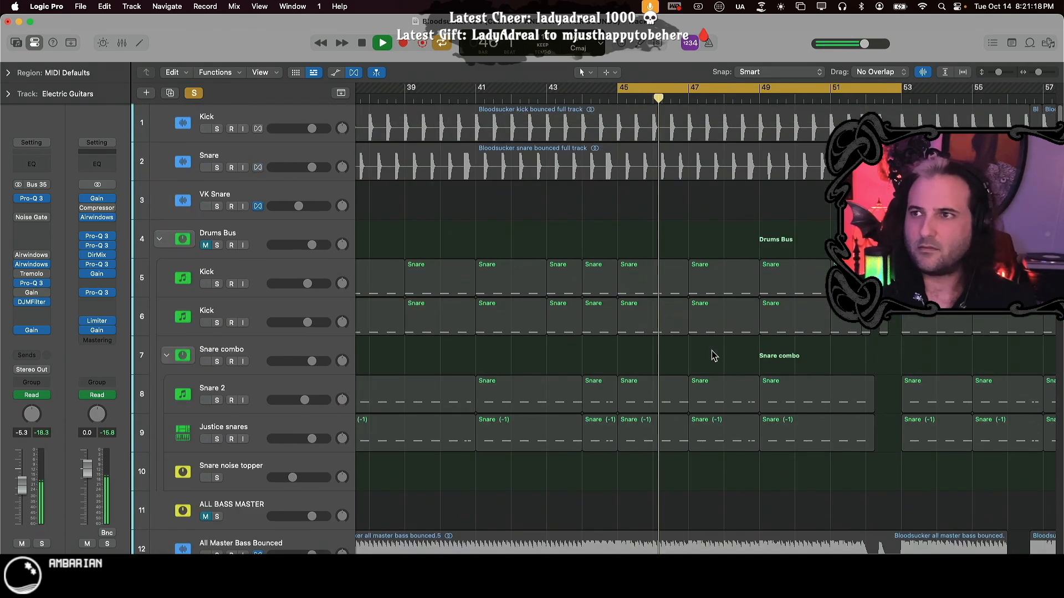
{"action": "left_click", "coordinate": [217, 129]}
{"action": "left_click", "coordinate": [217, 168]}
{"action": "scroll", "coordinate": [657, 323], "scroll_direction": "down", "scroll_amount": 3}
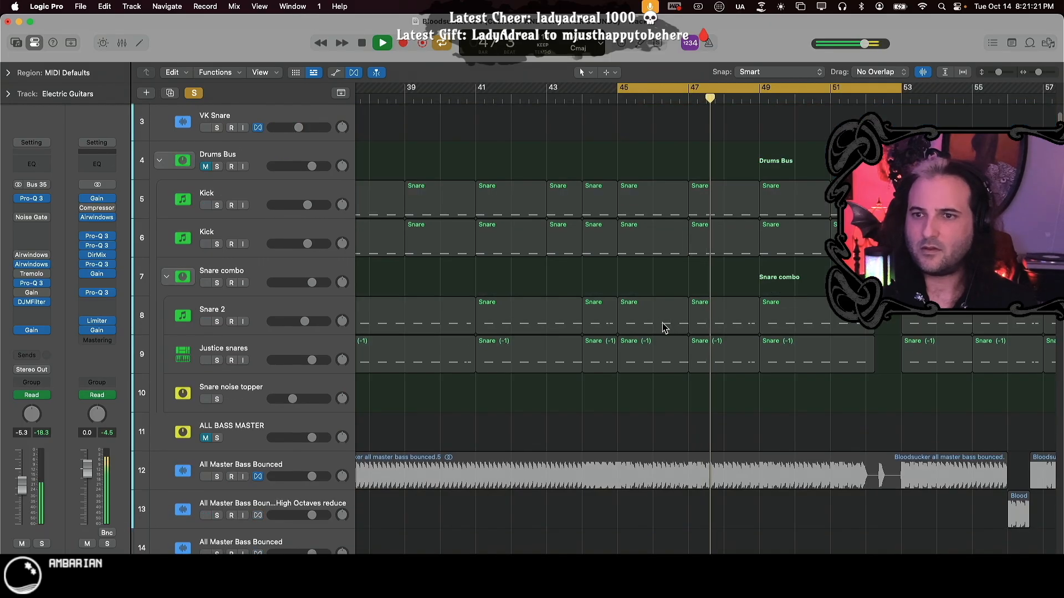
{"action": "scroll", "coordinate": [665, 328], "scroll_direction": "down", "scroll_amount": 1}
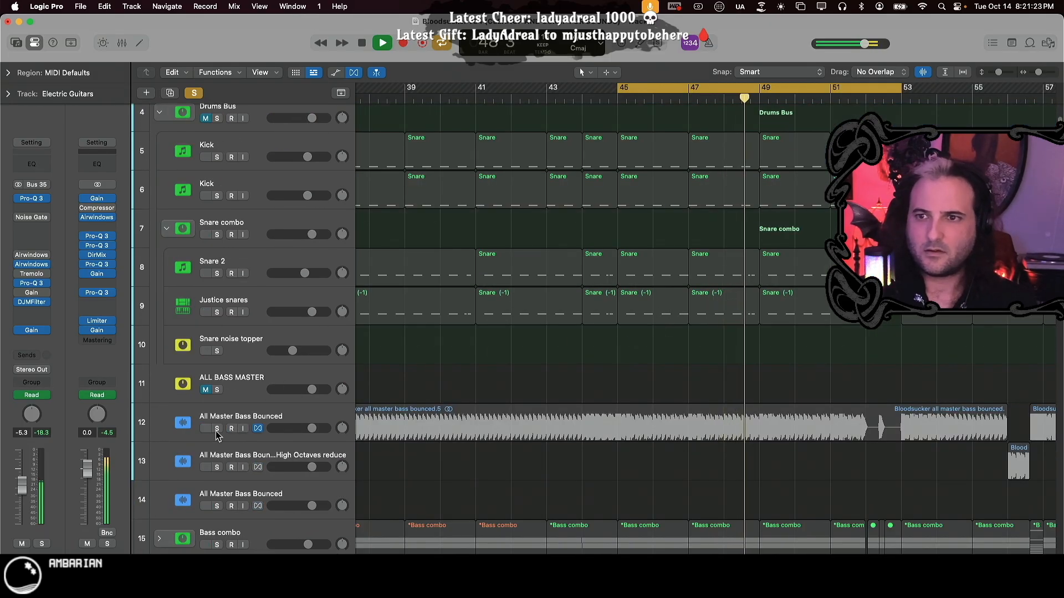
{"action": "left_click", "coordinate": [216, 431]}
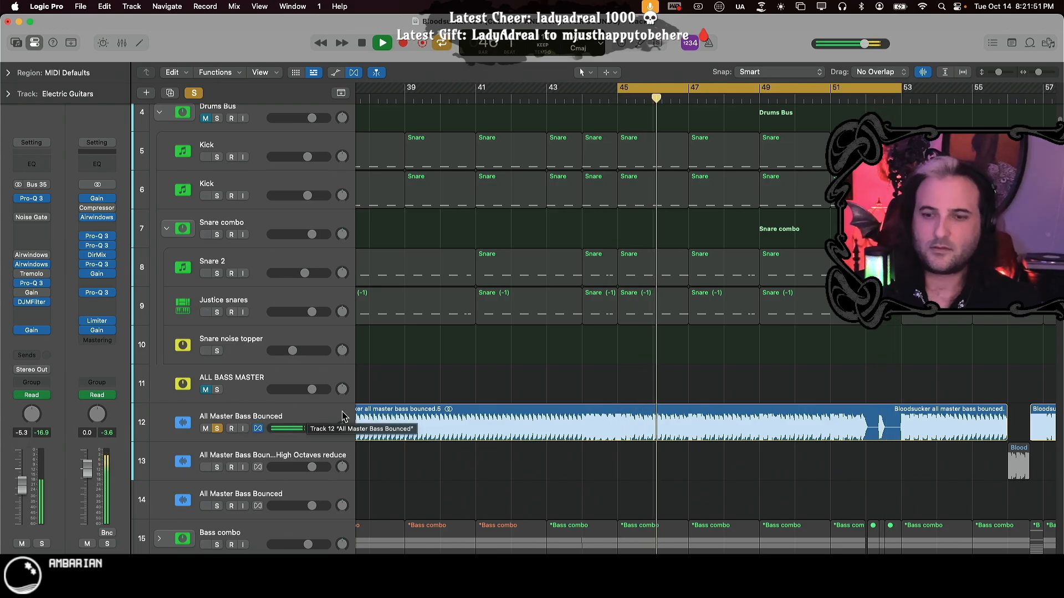
- Stop playback, select and solo only the first Organ audio TEMP track, clear the other solos and play it
{"action": "scroll", "coordinate": [755, 316], "scroll_direction": "down", "scroll_amount": 10}
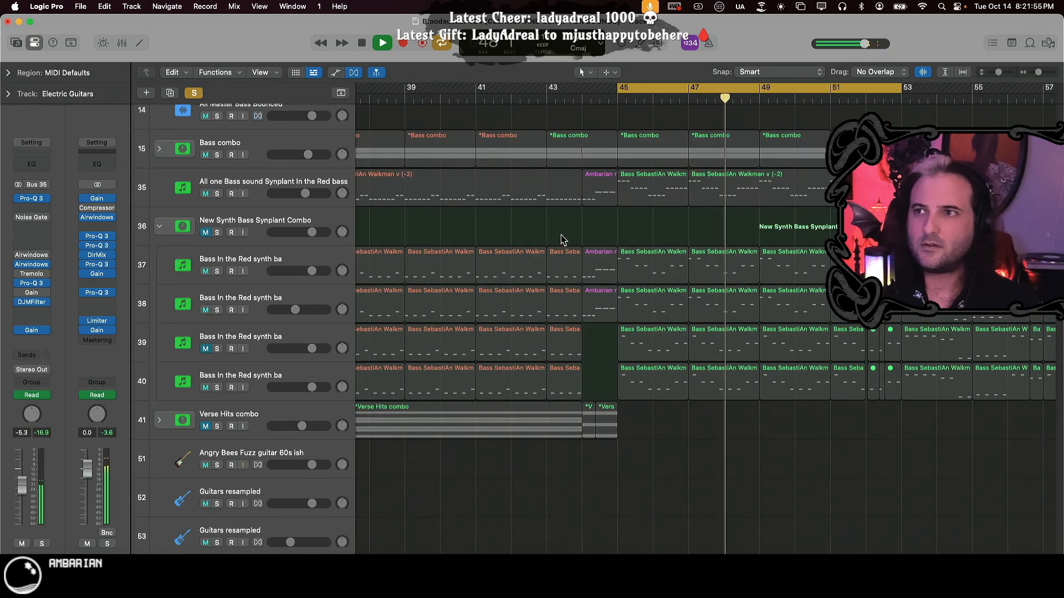
{"action": "scroll", "coordinate": [564, 240], "scroll_direction": "down", "scroll_amount": 3}
{"action": "scroll", "coordinate": [564, 240], "scroll_direction": "down", "scroll_amount": 12}
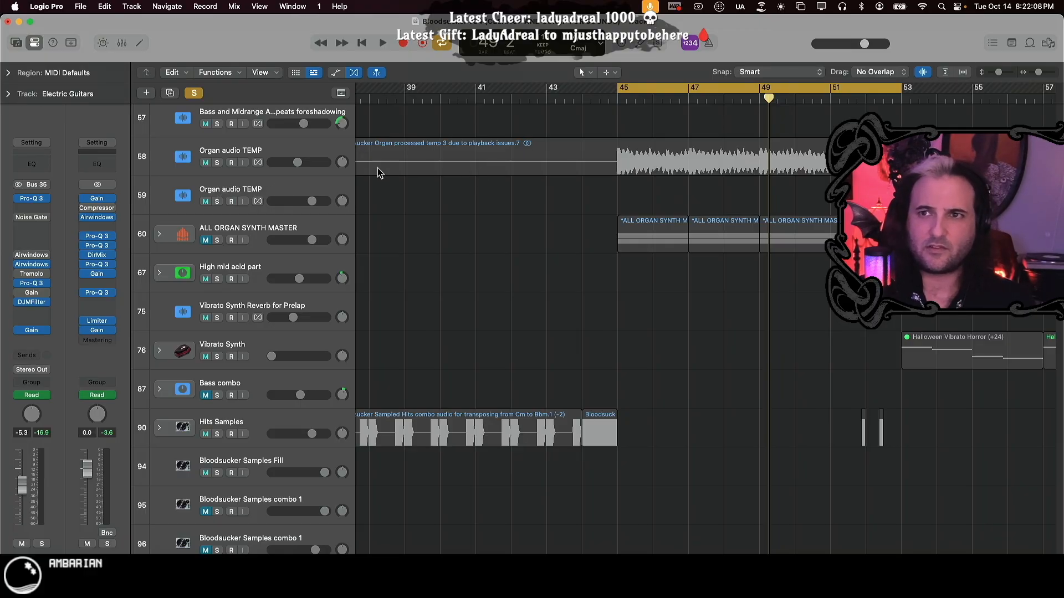
{"action": "left_click", "coordinate": [221, 150]}
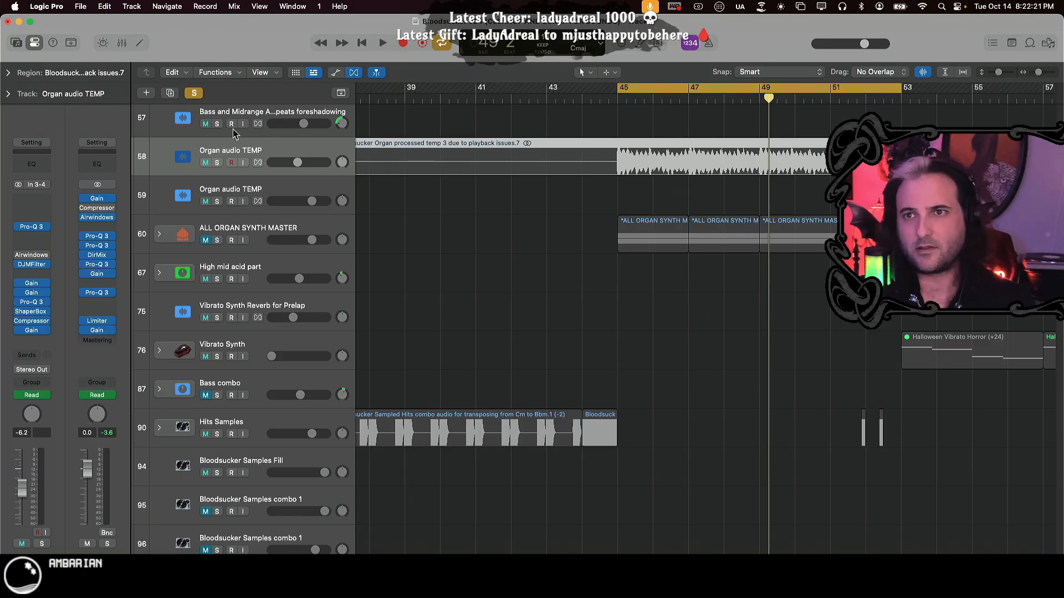
{"action": "left_click", "coordinate": [219, 163]}
{"action": "scroll", "coordinate": [473, 191], "scroll_direction": "up", "scroll_amount": 20}
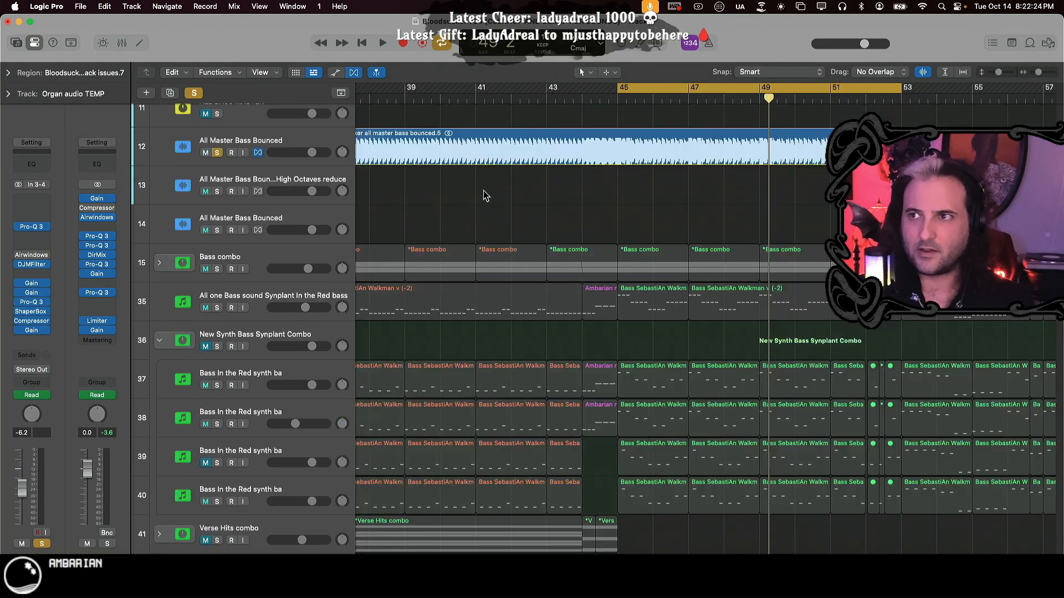
{"action": "key", "text": "space"}
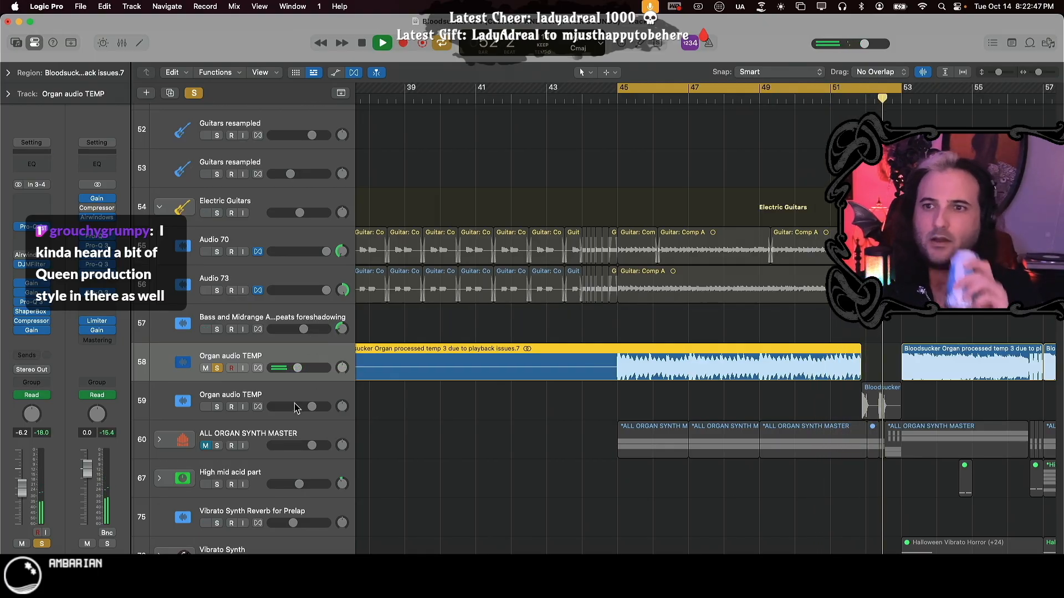
- Solo the second Organ audio TEMP track as well, deselect the organ regions and restart the loop playback
{"action": "left_click", "coordinate": [217, 407]}
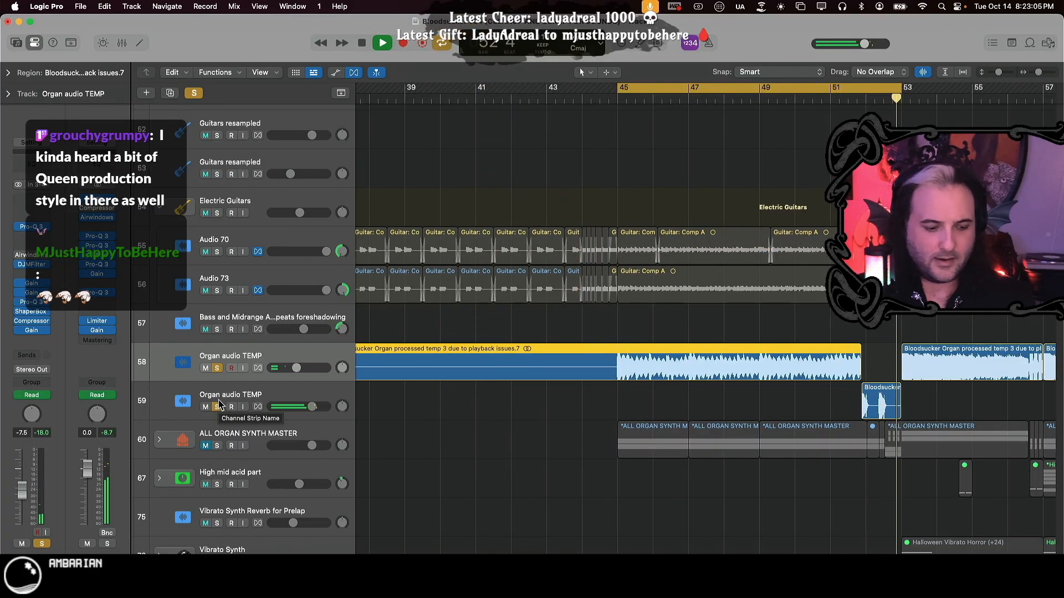
{"action": "key", "text": "space"}
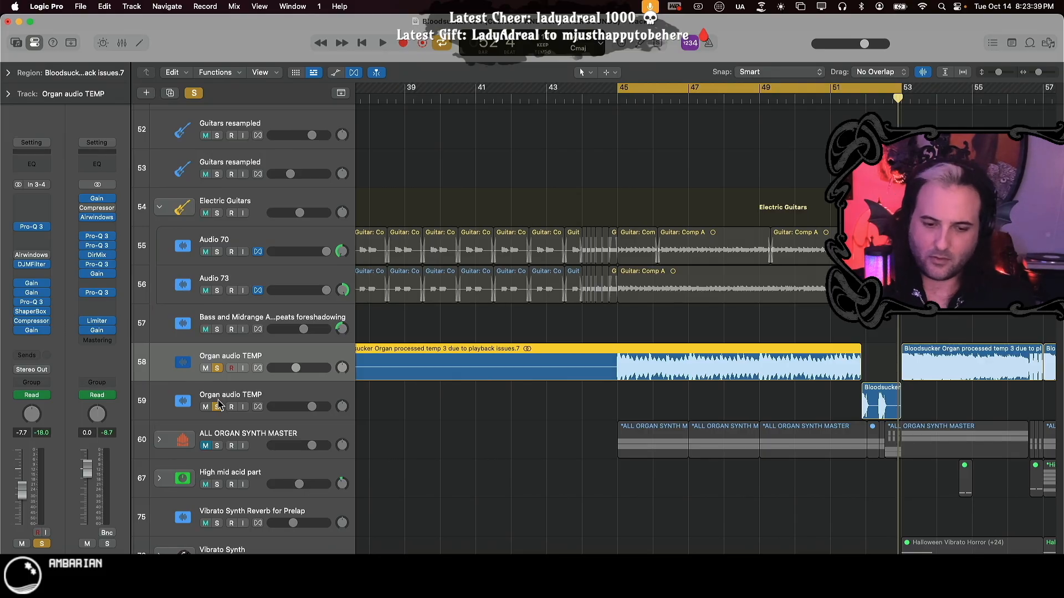
{"action": "left_click", "coordinate": [784, 400]}
{"action": "key", "text": "space"}
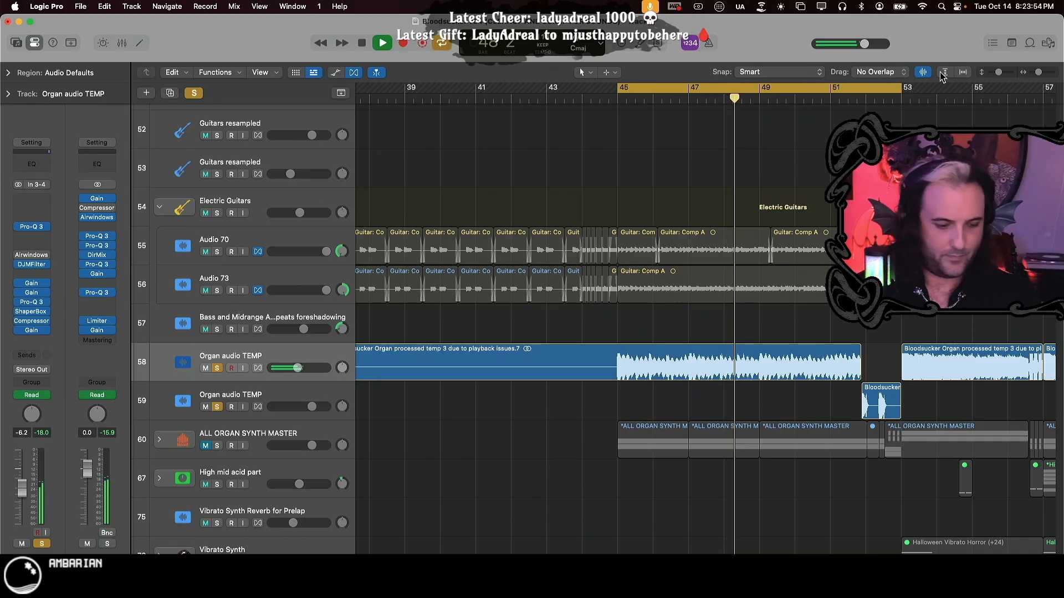
- Solo the Electric Guitars stack, All Master Bass Bounced, Snare and Kick tracks together with the organ
{"action": "scroll", "coordinate": [792, 240], "scroll_direction": "up", "scroll_amount": 5}
{"action": "scroll", "coordinate": [769, 377], "scroll_direction": "down", "scroll_amount": 3}
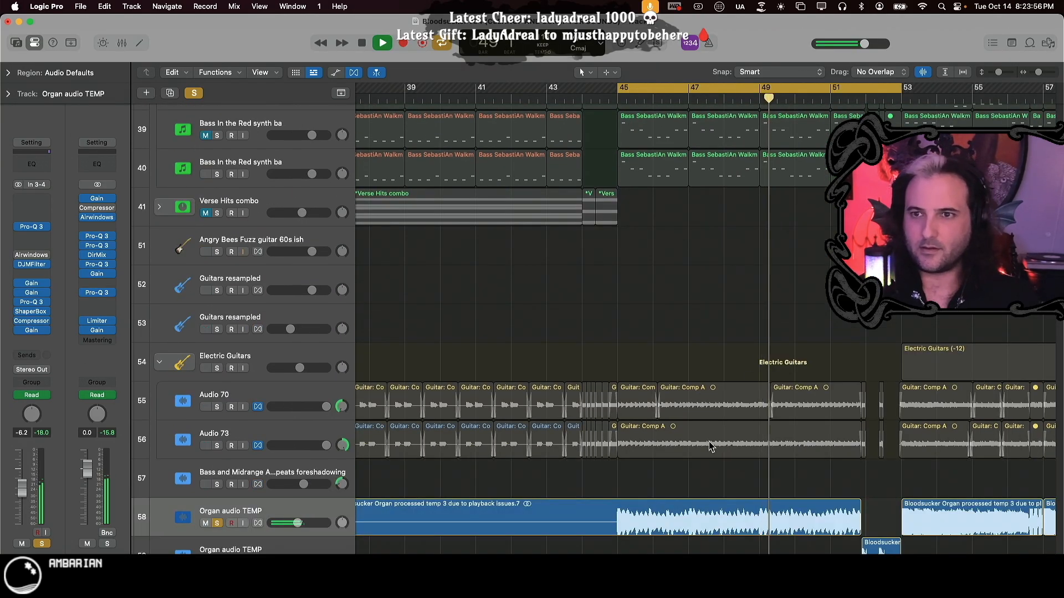
{"action": "left_click", "coordinate": [217, 369]}
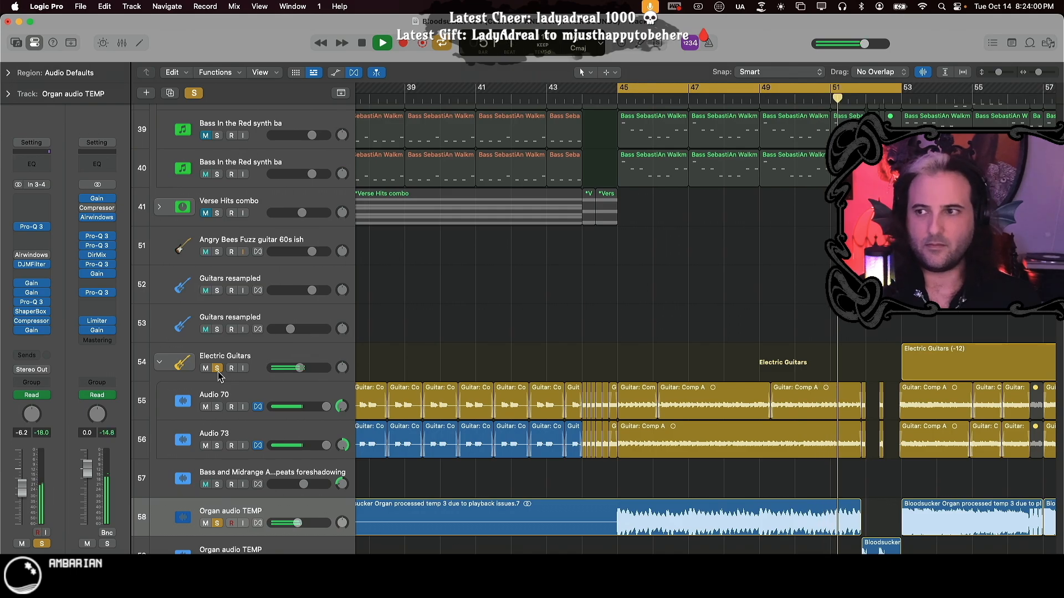
{"action": "scroll", "coordinate": [221, 332], "scroll_direction": "up", "scroll_amount": 15}
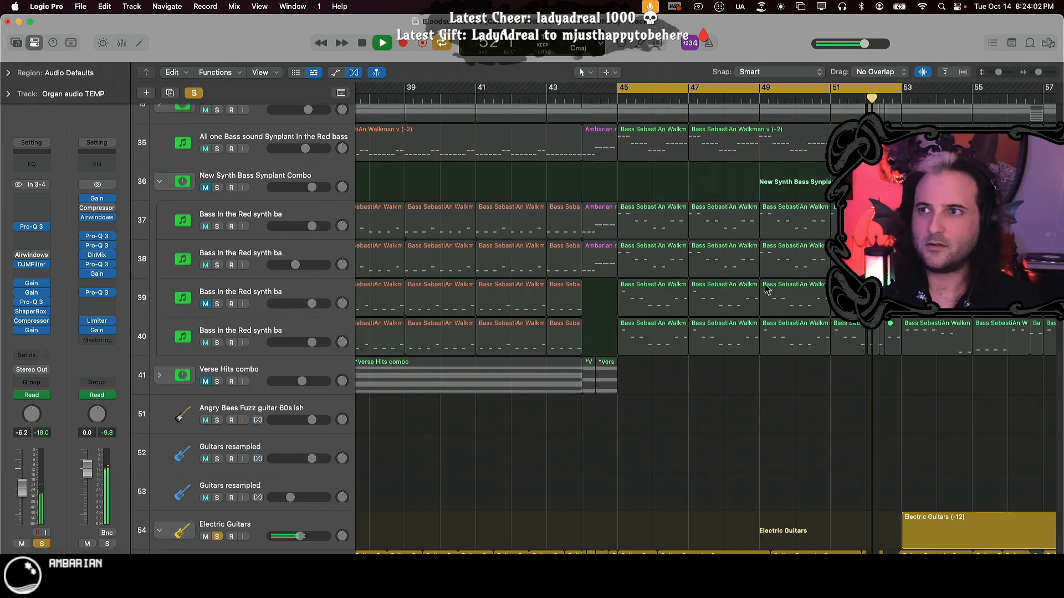
{"action": "left_click", "coordinate": [217, 251]}
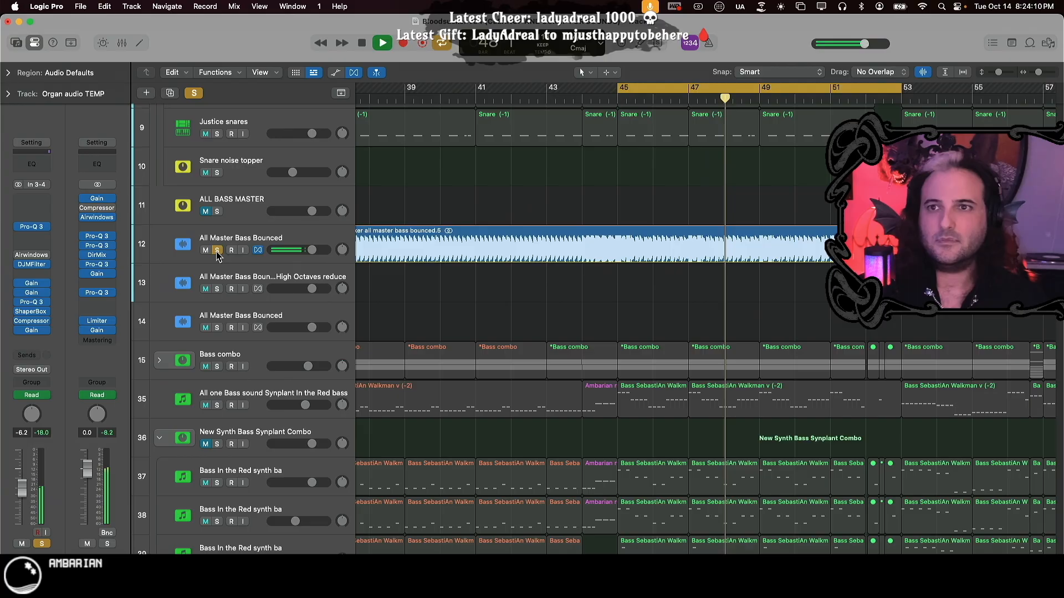
{"action": "scroll", "coordinate": [387, 224], "scroll_direction": "up", "scroll_amount": 10}
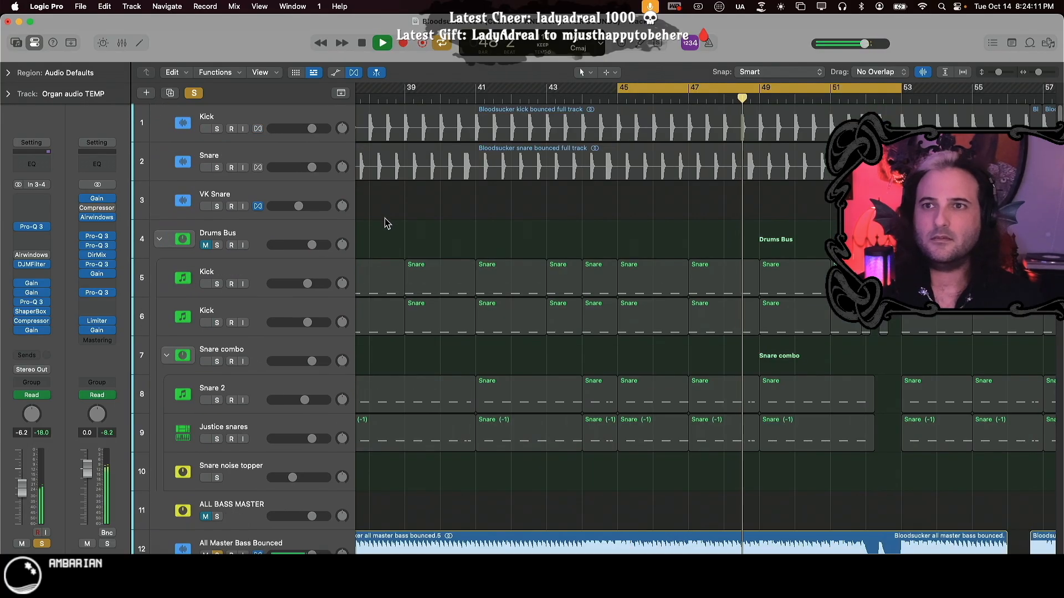
{"action": "left_click", "coordinate": [217, 167]}
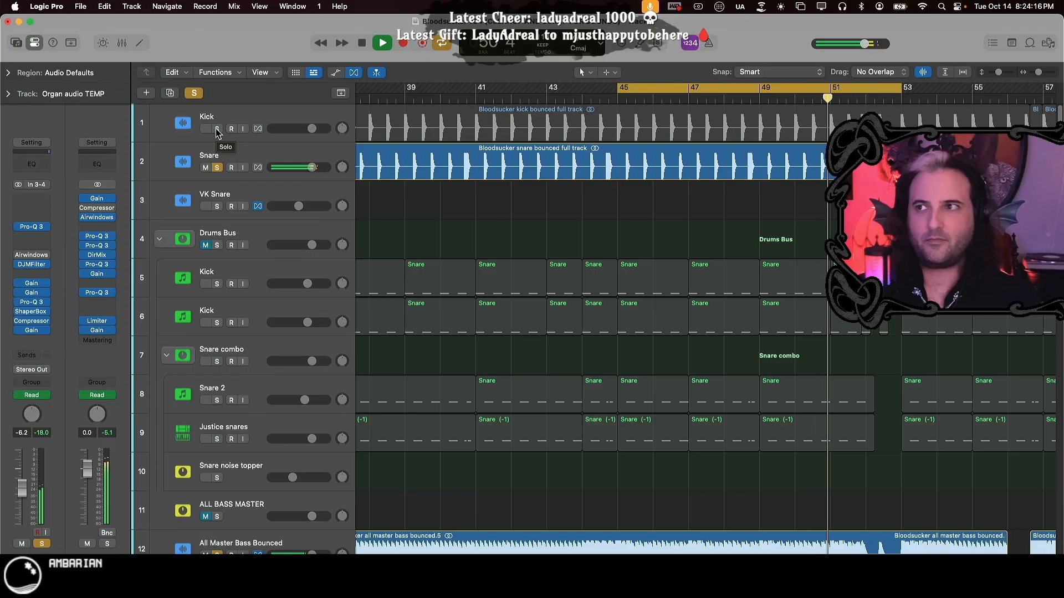
{"action": "left_click", "coordinate": [216, 130]}
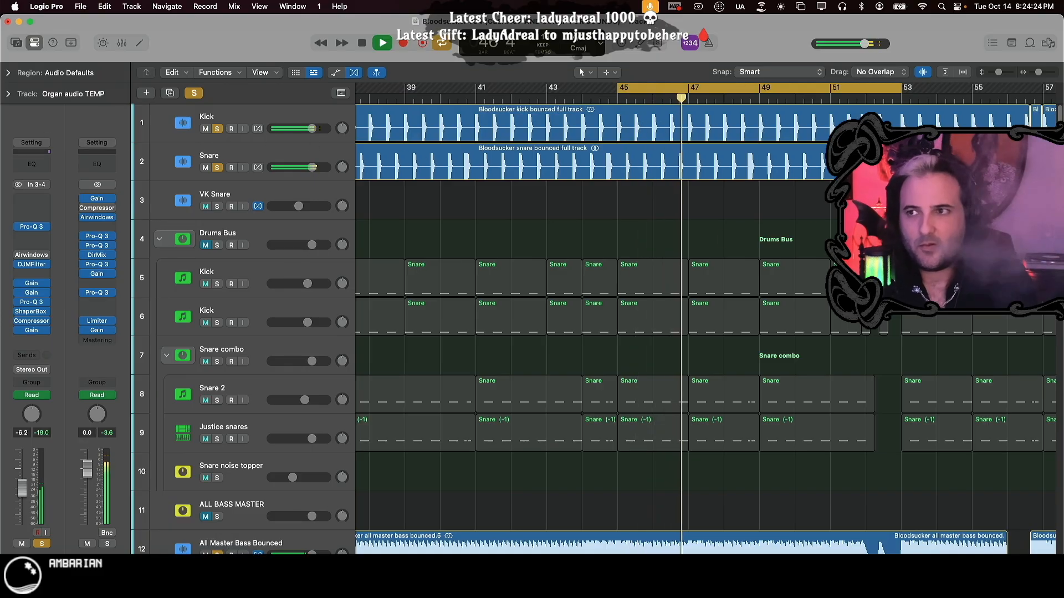
- Clear the solo from all tracks to hear the complete arrangement of bars 45 to 53
{"action": "scroll", "coordinate": [823, 233], "scroll_direction": "up", "scroll_amount": 3}
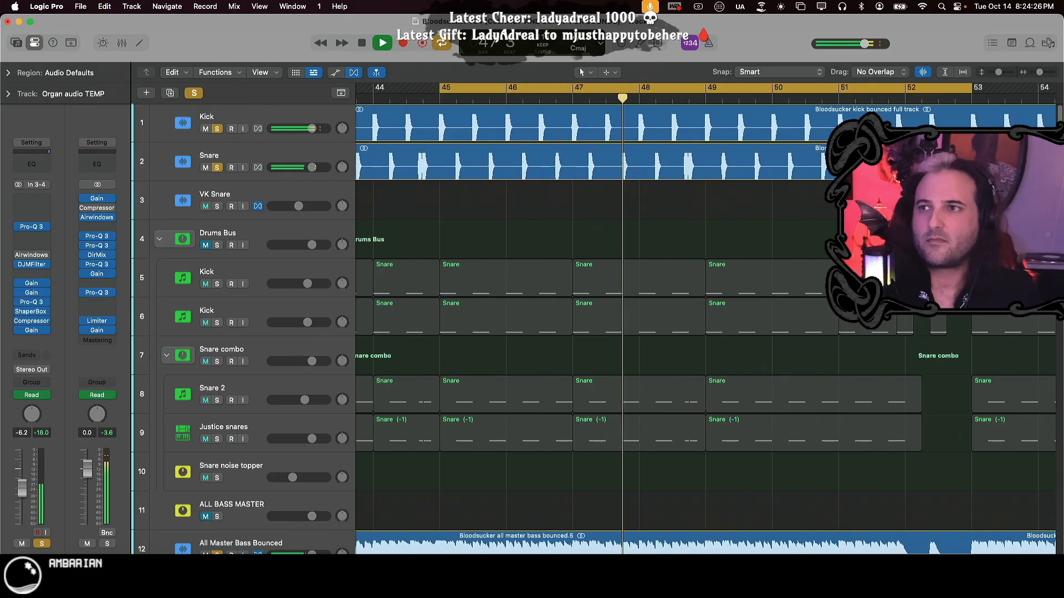
{"action": "scroll", "coordinate": [835, 233], "scroll_direction": "down", "scroll_amount": 20}
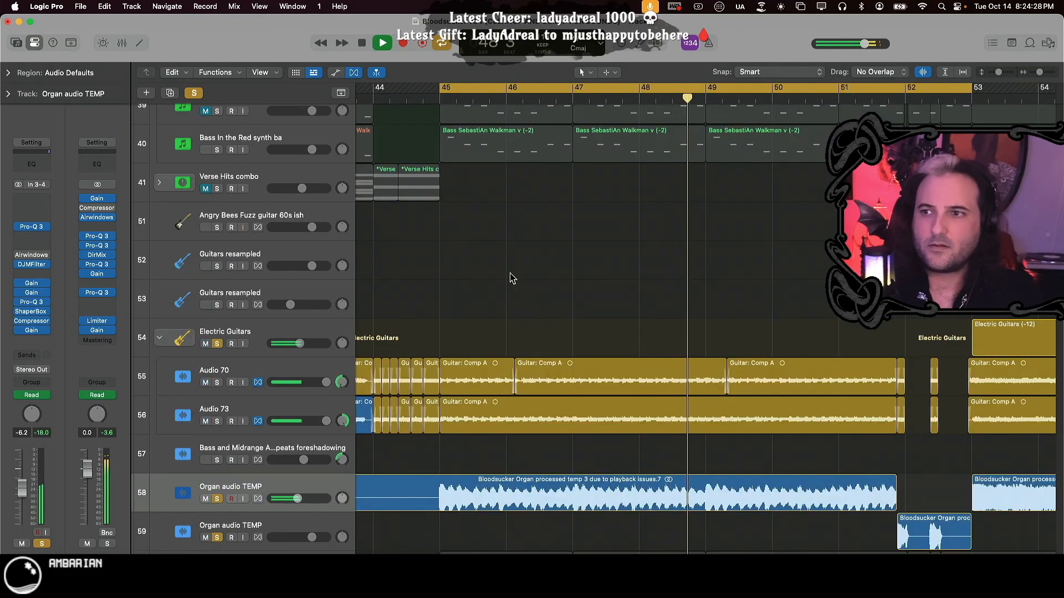
{"action": "scroll", "coordinate": [451, 304], "scroll_direction": "up", "scroll_amount": 20}
{"action": "left_click", "coordinate": [217, 129]}
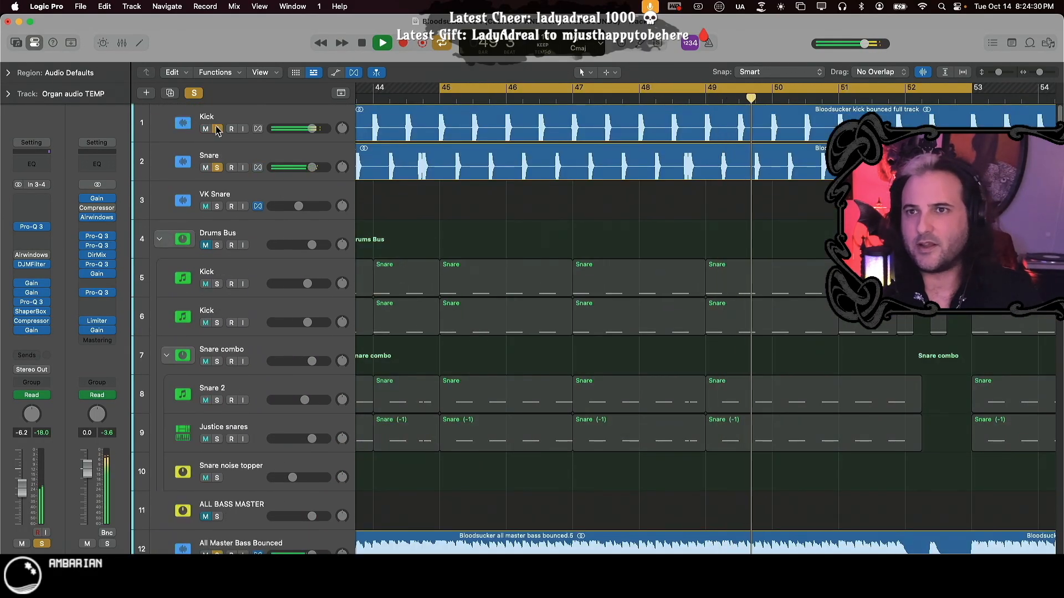
- Look through the bass, guitar, organ and sample tracks while the full loop plays, and stop playback
{"action": "scroll", "coordinate": [646, 262], "scroll_direction": "down", "scroll_amount": 8}
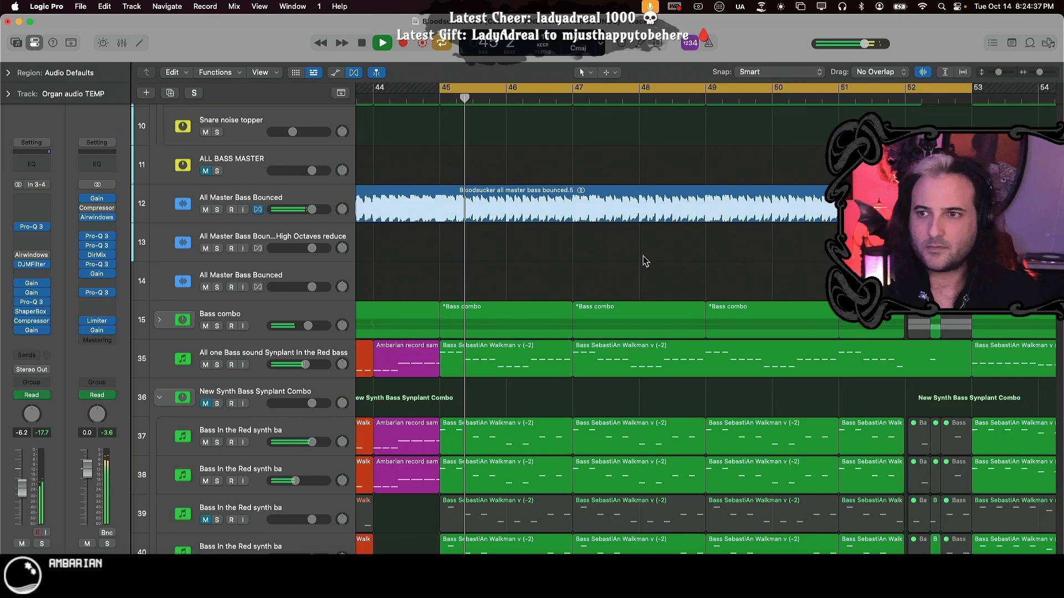
{"action": "scroll", "coordinate": [650, 172], "scroll_direction": "down", "scroll_amount": 15}
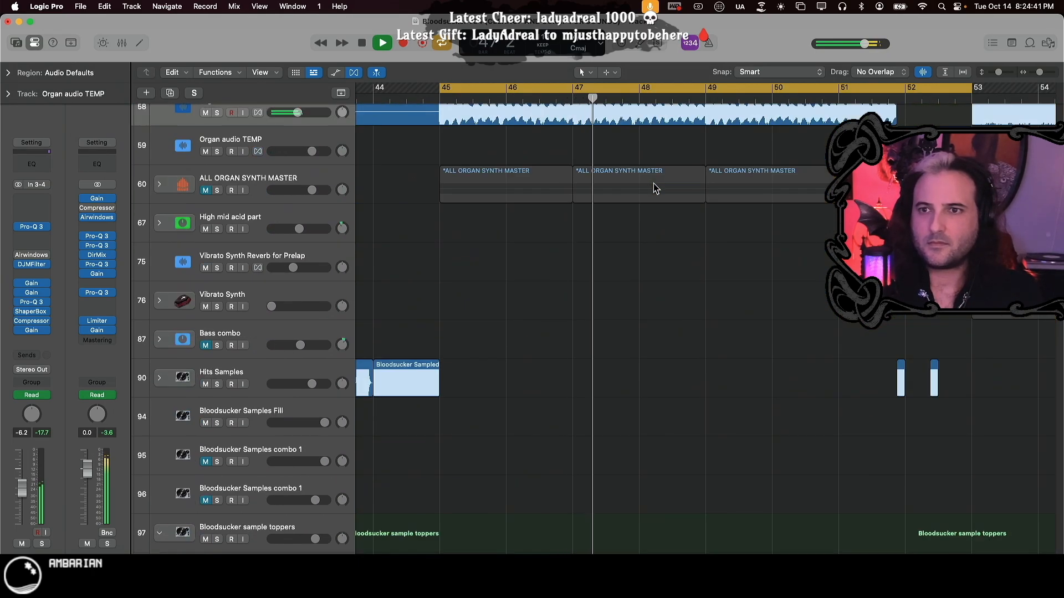
{"action": "scroll", "coordinate": [655, 190], "scroll_direction": "down", "scroll_amount": 3}
{"action": "scroll", "coordinate": [655, 193], "scroll_direction": "up", "scroll_amount": 20}
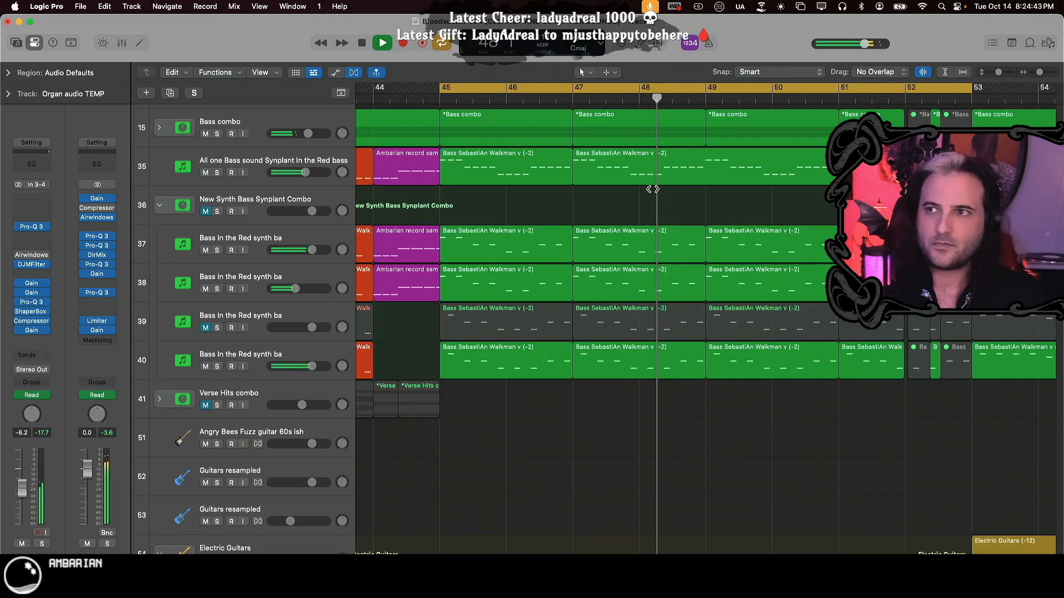
{"action": "scroll", "coordinate": [706, 138], "scroll_direction": "down", "scroll_amount": 5}
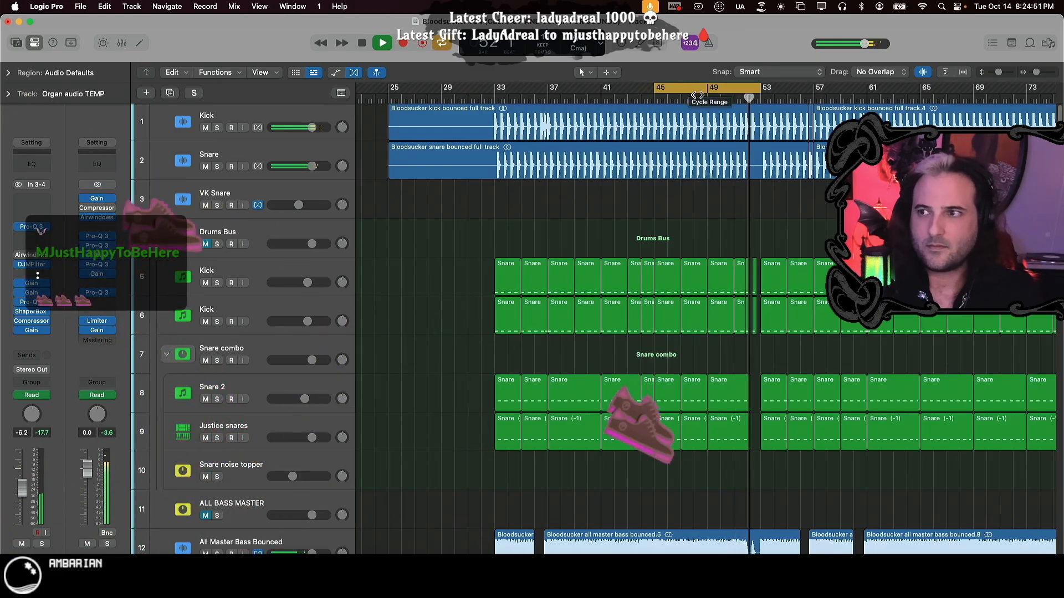
{"action": "key", "text": "space"}
- Look through the bass tracks around bars 25 to 33, listen to the soloed organ from bar 29 and stop playback
{"action": "scroll", "coordinate": [626, 469], "scroll_direction": "down", "scroll_amount": 5}
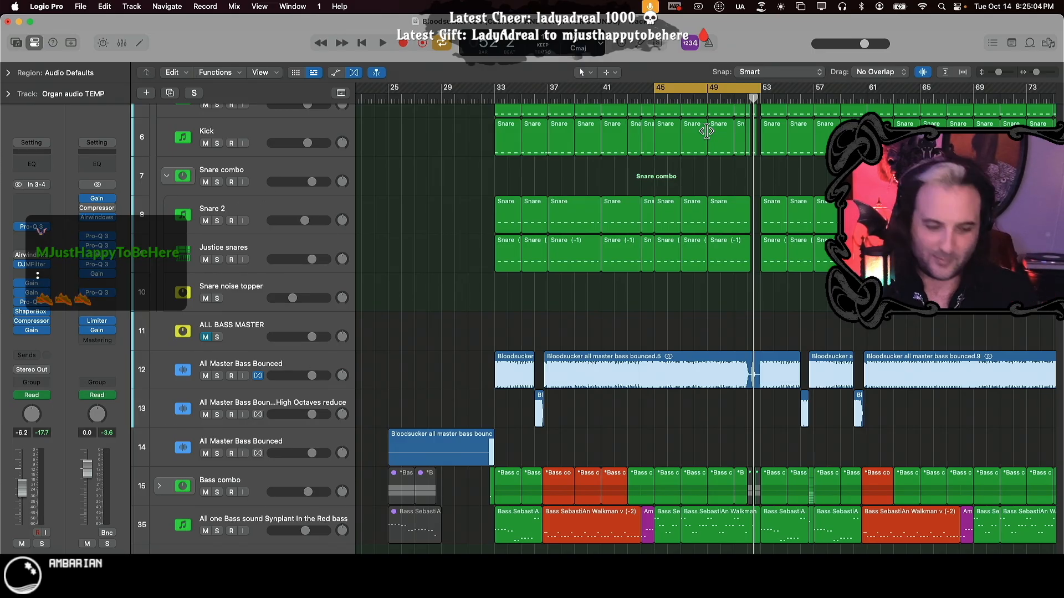
{"action": "key", "text": "super+Right"}
{"action": "scroll", "coordinate": [665, 211], "scroll_direction": "left", "scroll_amount": 10}
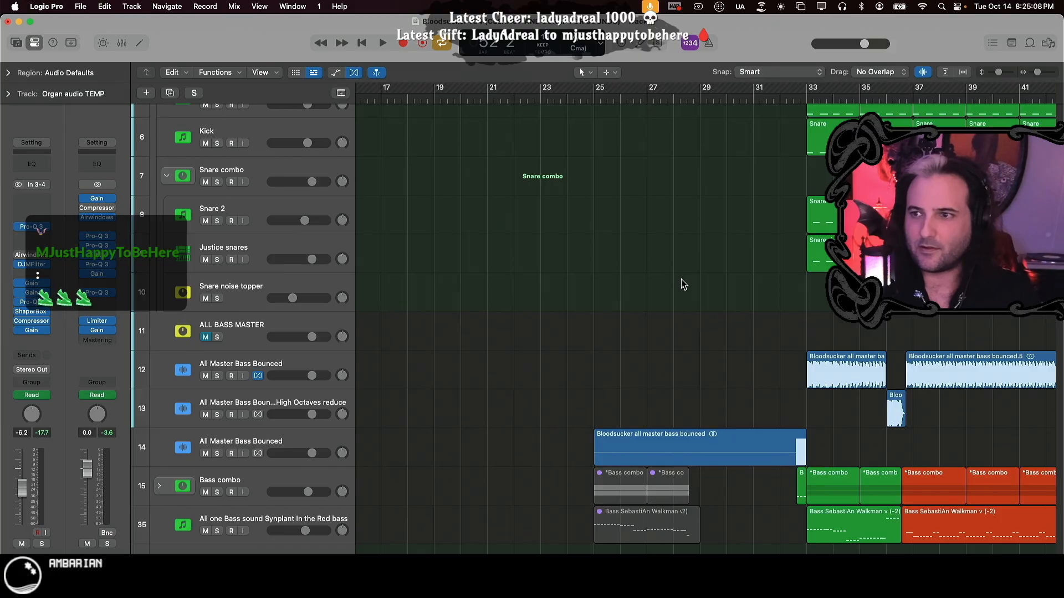
{"action": "scroll", "coordinate": [684, 284], "scroll_direction": "down", "scroll_amount": 7}
{"action": "scroll", "coordinate": [675, 306], "scroll_direction": "right", "scroll_amount": 5}
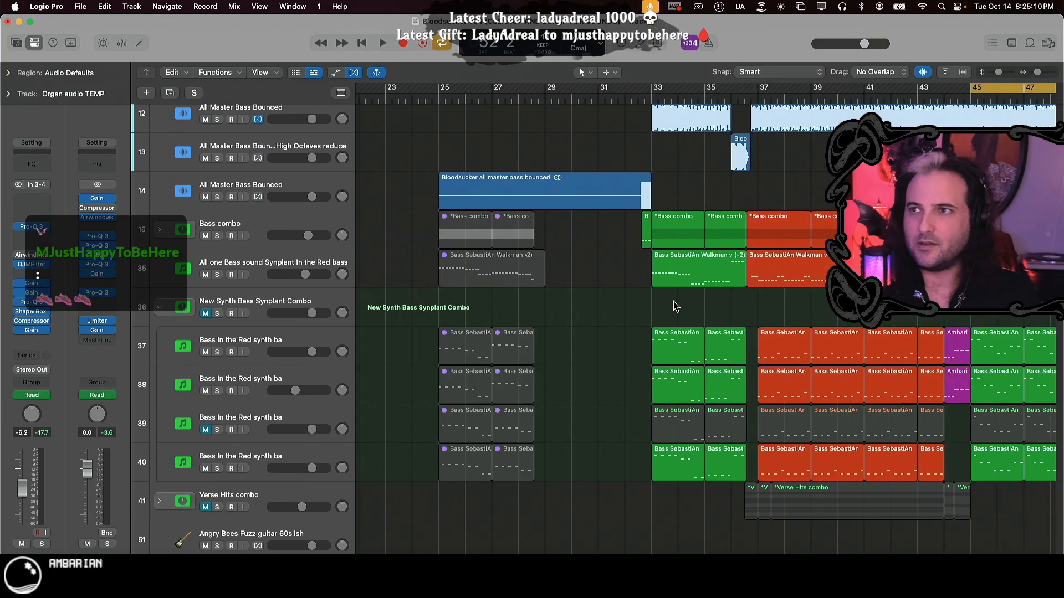
{"action": "scroll", "coordinate": [675, 307], "scroll_direction": "up", "scroll_amount": 5}
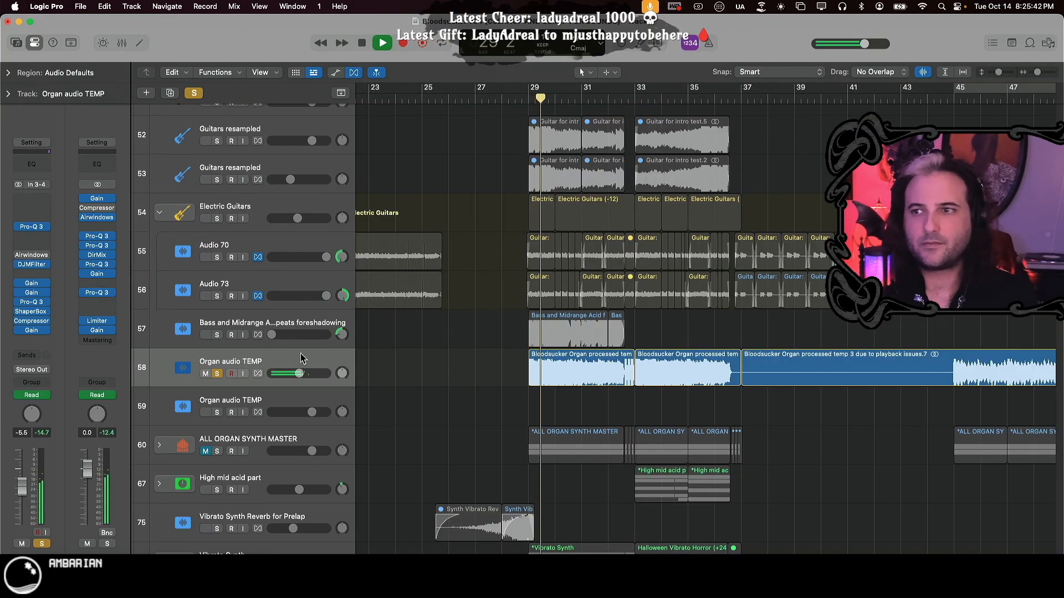
{"action": "key", "text": "space"}
{"action": "key", "text": "comma"}
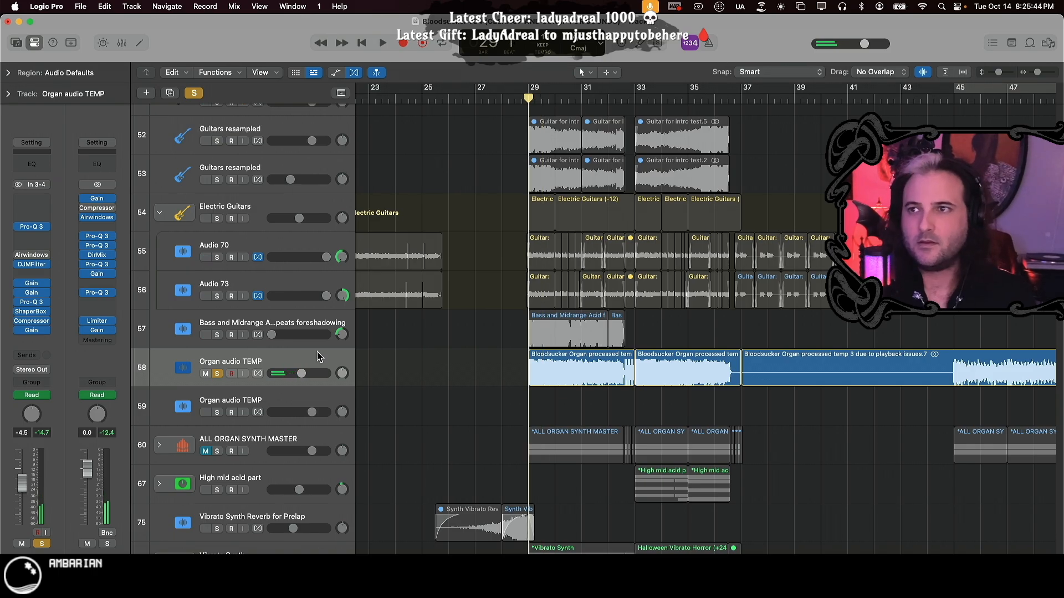
- Set the cycle range to bars 29 to 37 and play the soloed Organ audio TEMP track
{"action": "key", "text": "super+Right"}
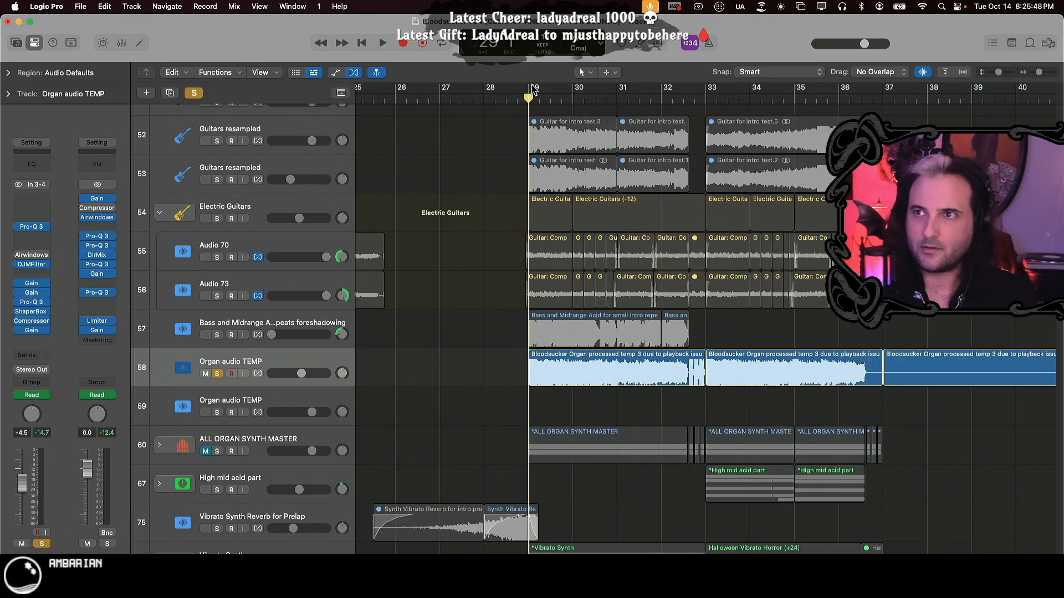
{"action": "left_click_drag", "start_coordinate": [533, 90], "coordinate": [710, 129]}
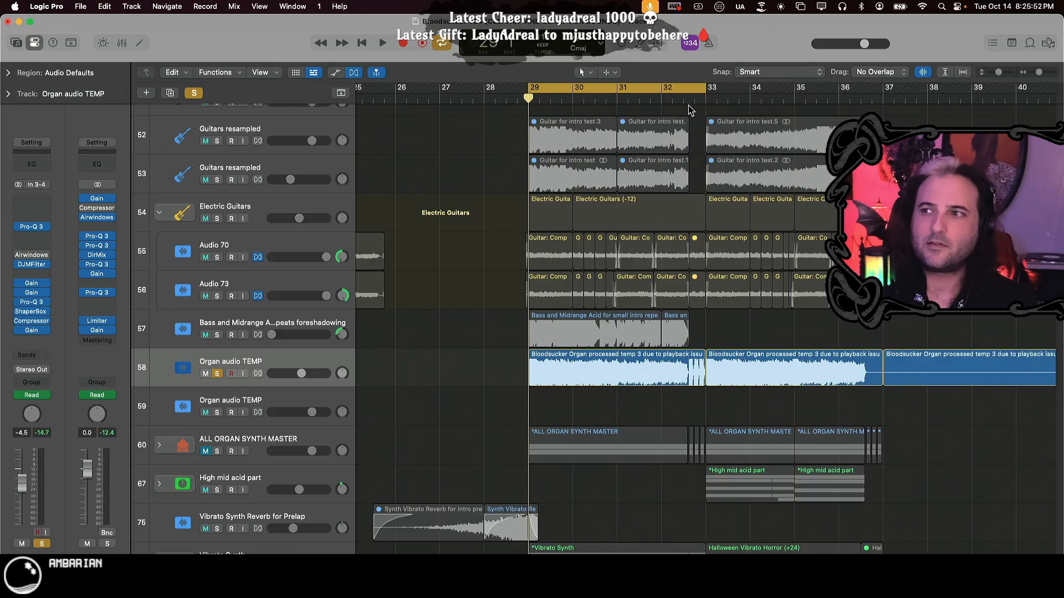
{"action": "left_click_drag", "start_coordinate": [704, 90], "coordinate": [884, 91]}
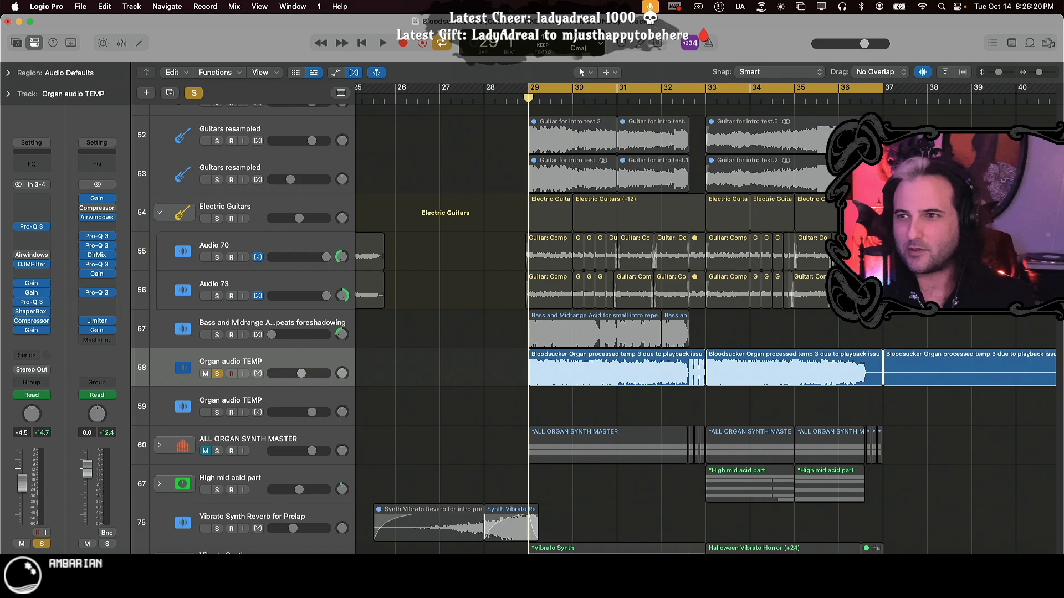
{"action": "key", "text": "space"}
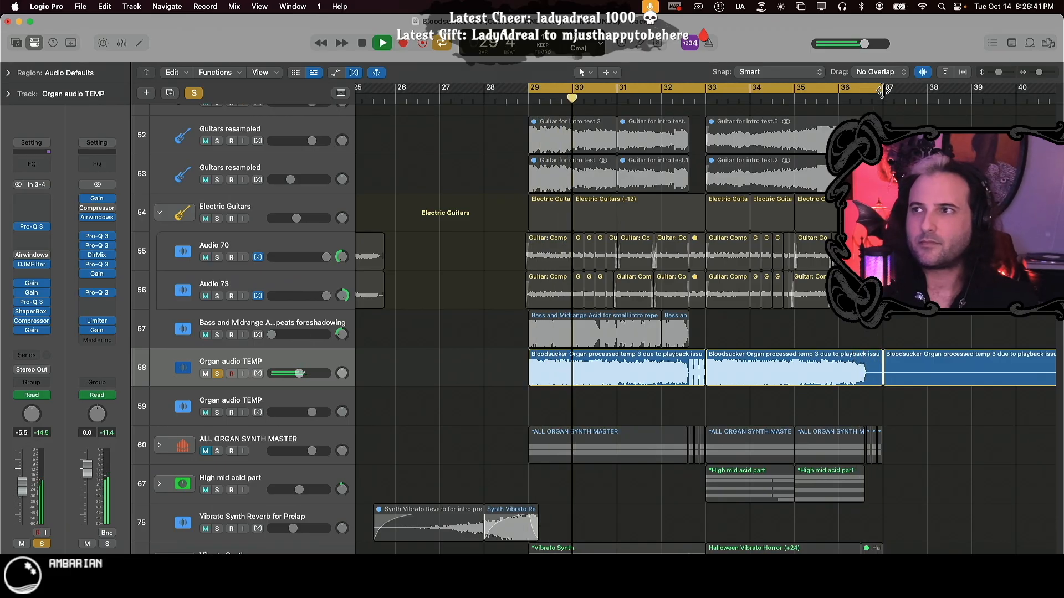
- Shorten the cycle range to bars 29 to 33, listen to the organ loop and stop playback
{"action": "left_click_drag", "start_coordinate": [884, 111], "coordinate": [706, 113]}
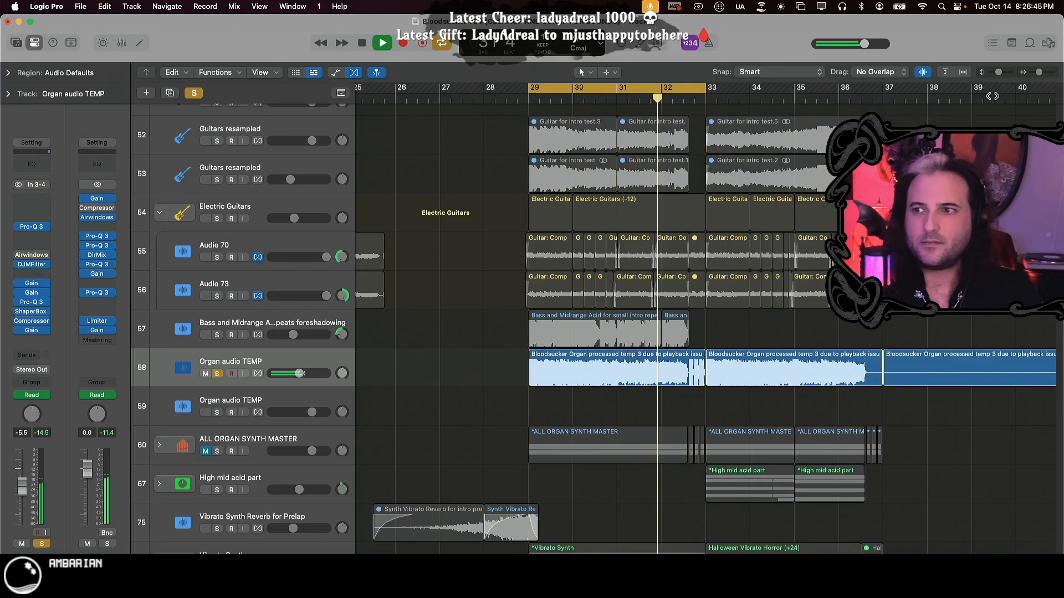
{"action": "key", "text": "super+Right"}
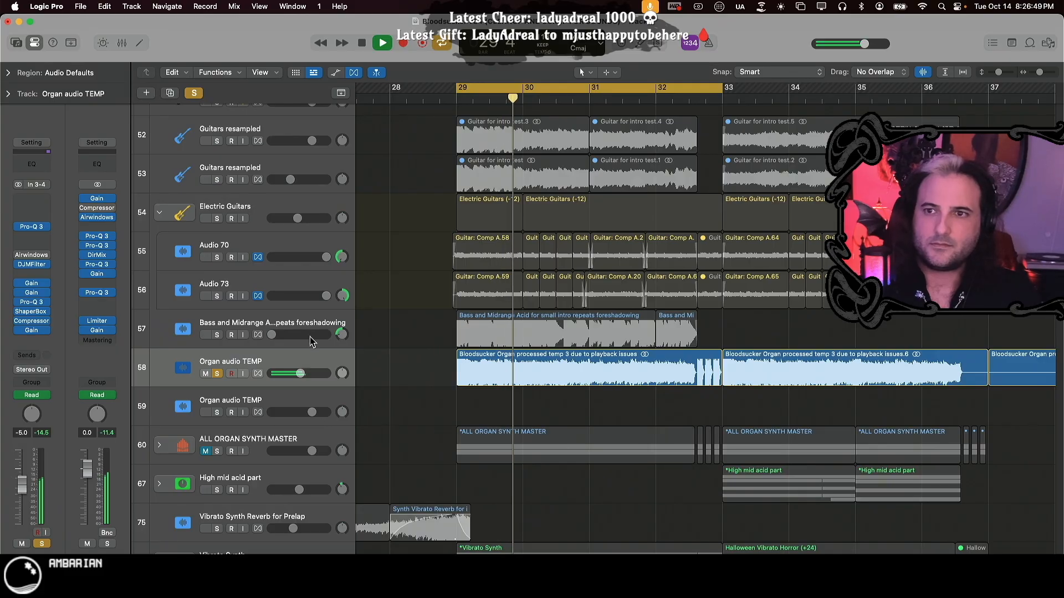
{"action": "key", "text": "space"}
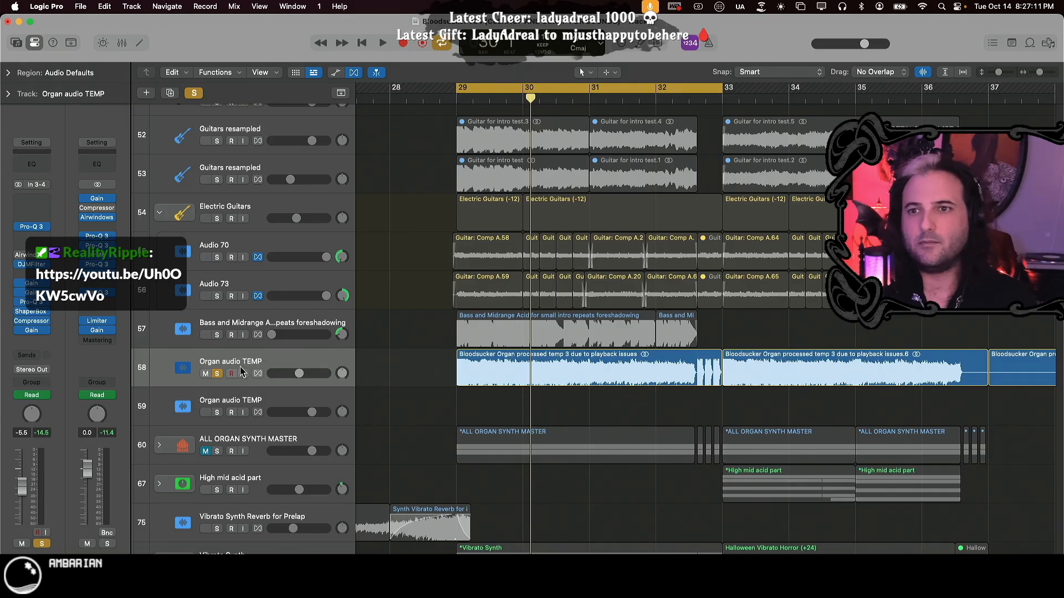
- Solo the Electric Guitars stack together with the organ and play the loop of bars 29 to 33
{"action": "left_click", "coordinate": [218, 220]}
{"action": "key", "text": "space"}
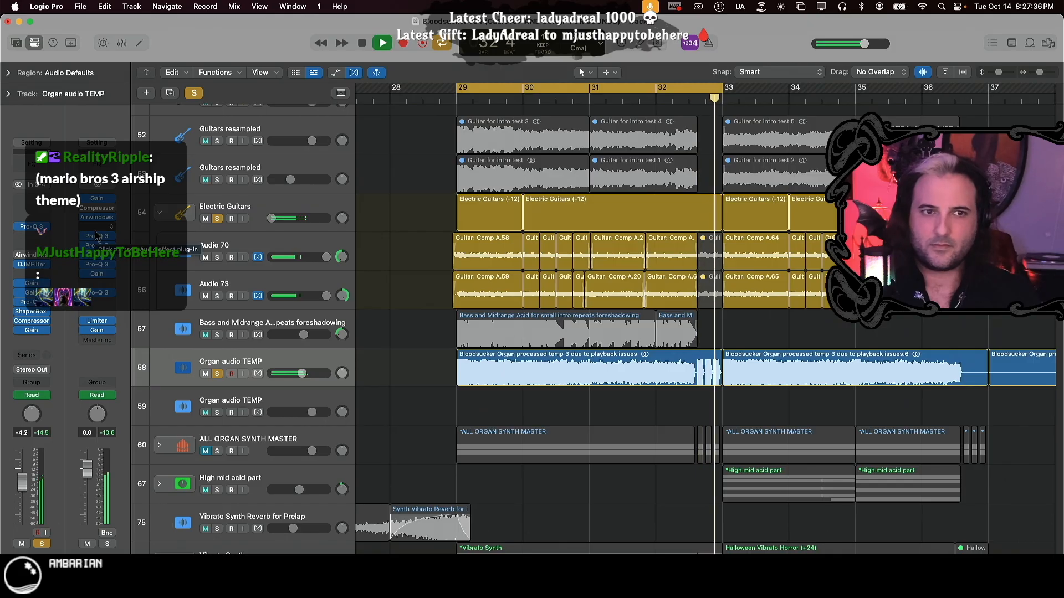
{"action": "key", "text": "space"}
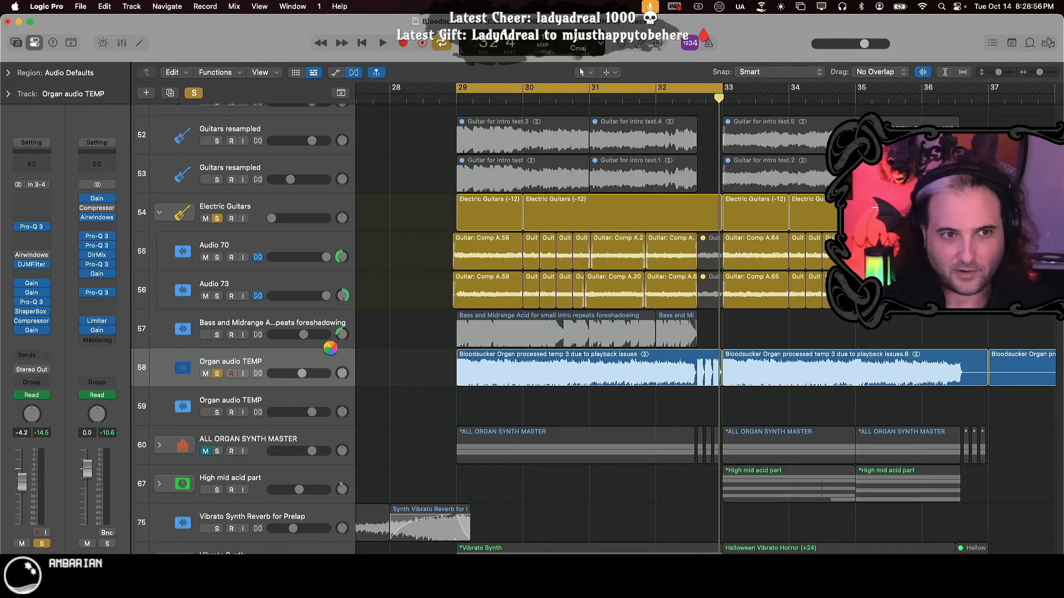
{"action": "key", "text": "space"}
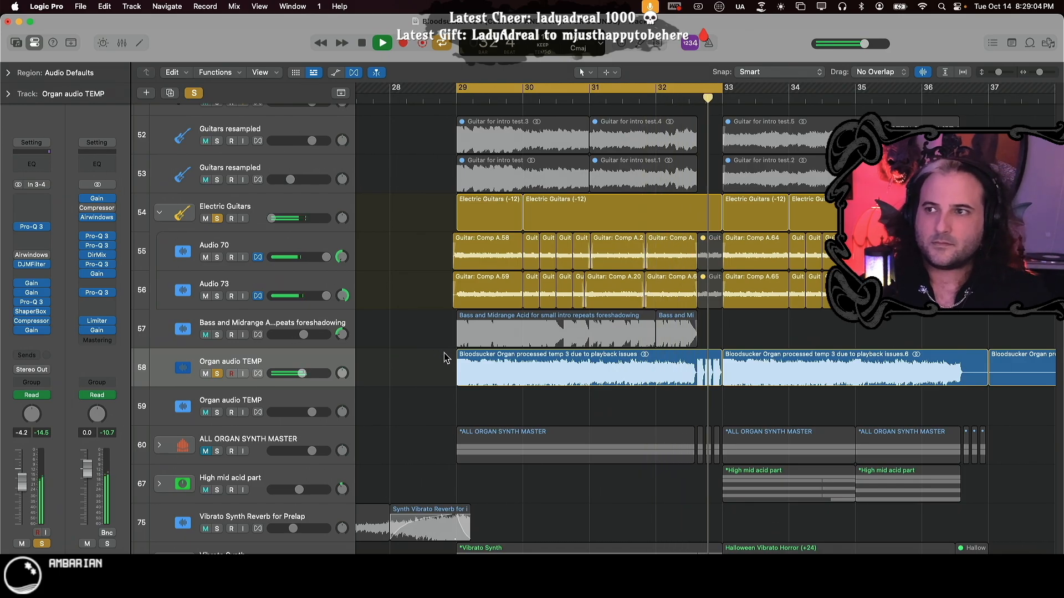
{"action": "key", "text": "space"}
- Switch to the browser, listen to the Super Mario Bros. 3 - Airship Theme video on YouTube, skip ahead and pause it
{"action": "scroll", "coordinate": [620, 407], "scroll_direction": "down", "scroll_amount": 2}
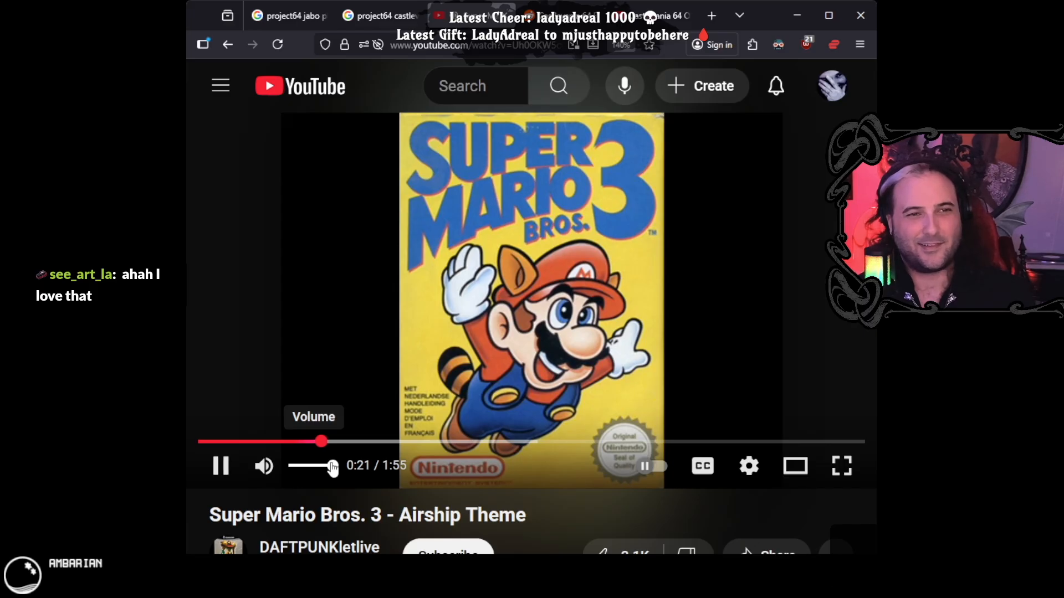
{"action": "key", "text": "Right"}
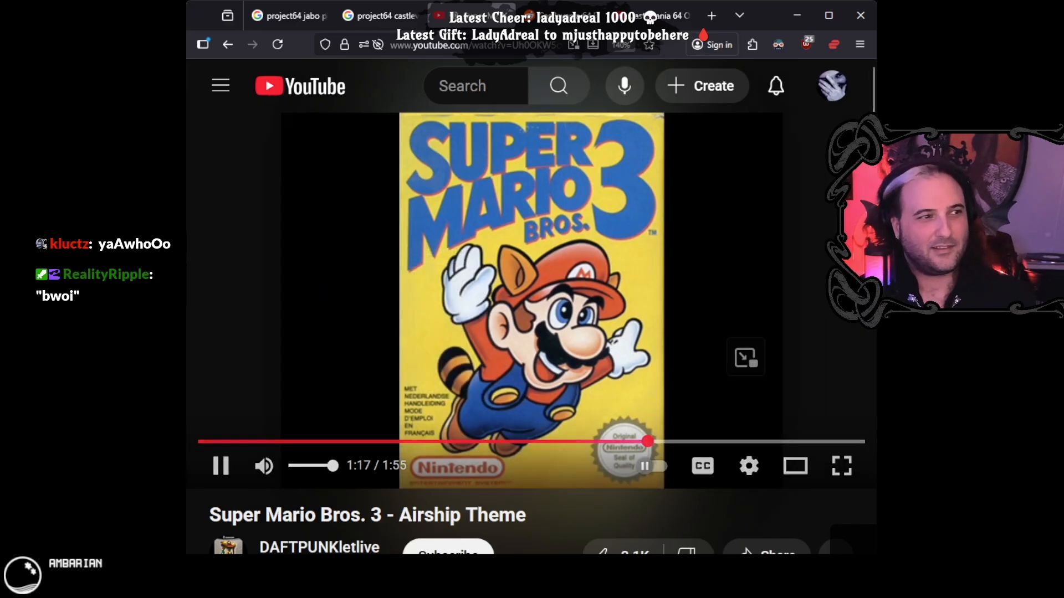
{"action": "left_click", "coordinate": [220, 468]}
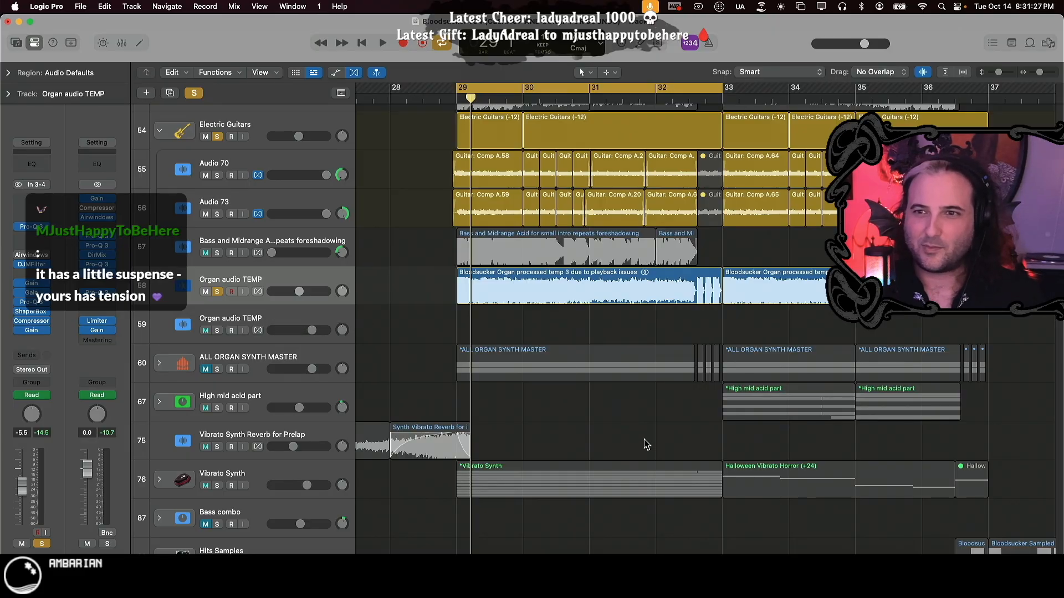
- Remove the solo from the first Organ audio TEMP track and add a new software instrument track below it
{"action": "scroll", "coordinate": [602, 421], "scroll_direction": "down", "scroll_amount": 1}
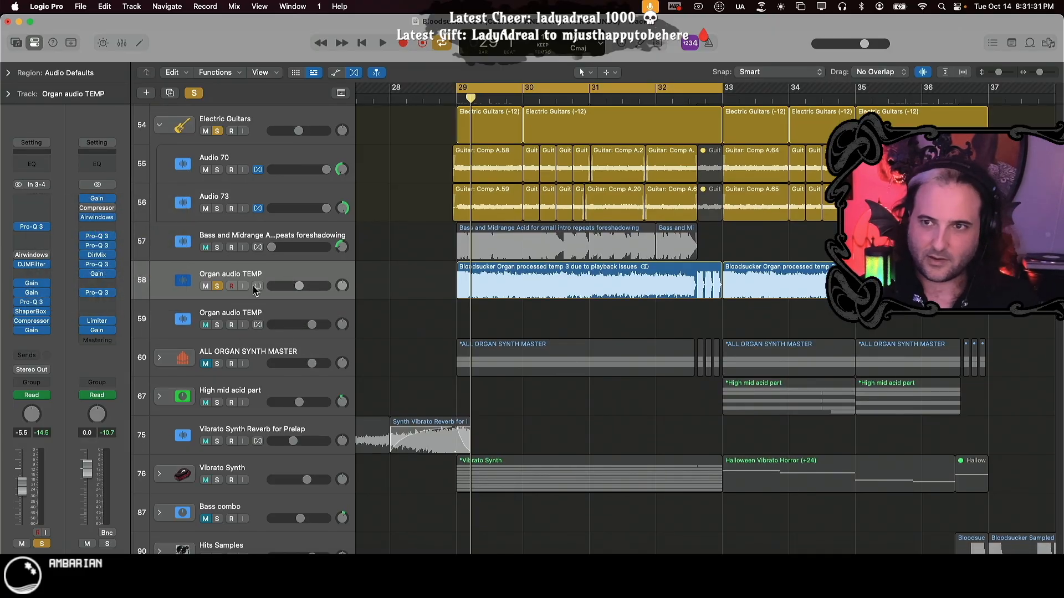
{"action": "left_click", "coordinate": [217, 286]}
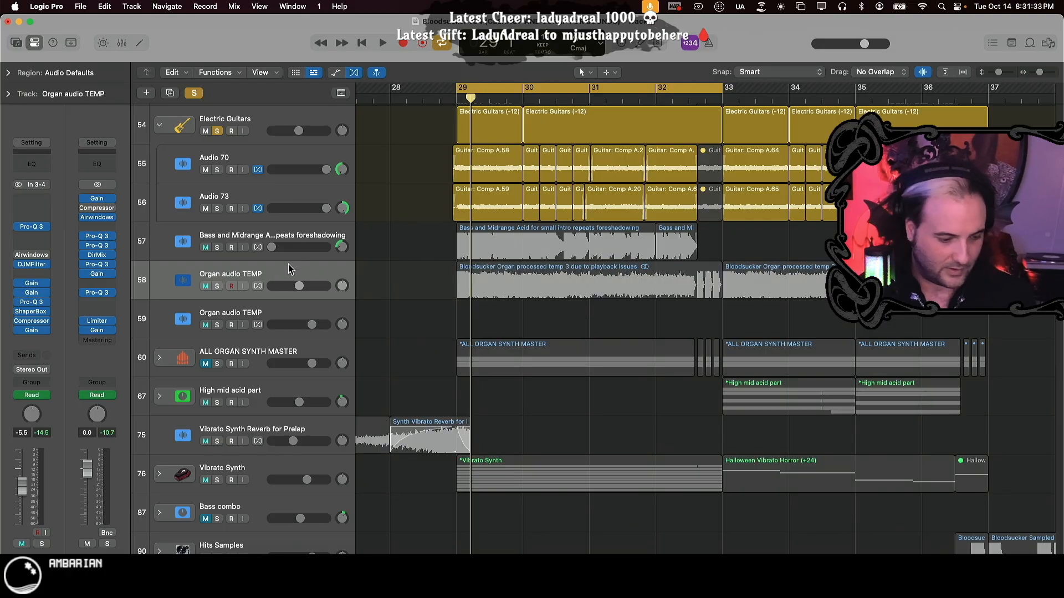
{"action": "key", "text": "alt+super+s"}
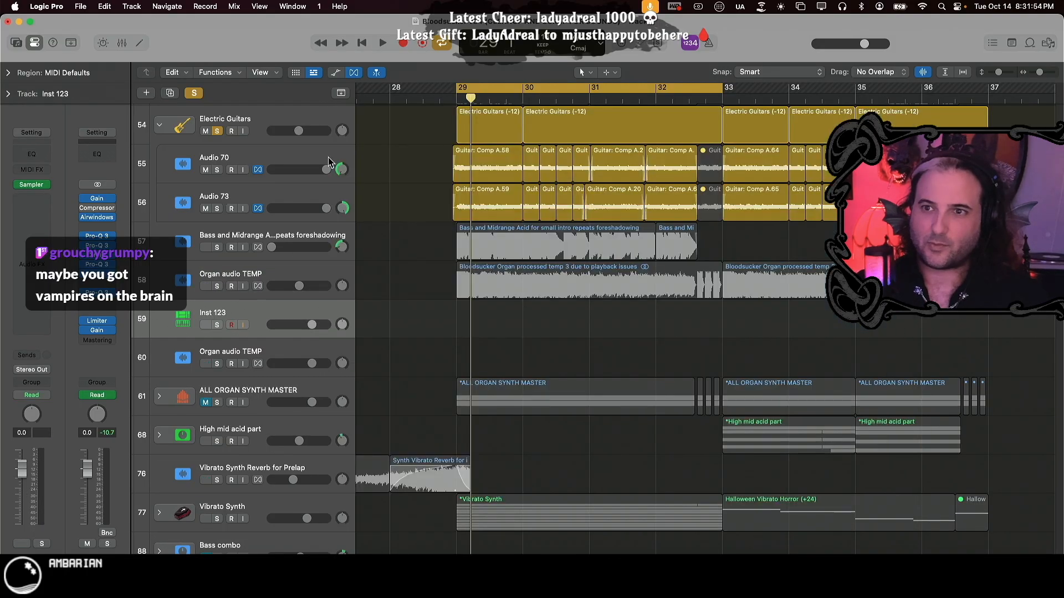
- Replace the new track's Sampler with the ES2 synthesizer and shift its oscillator mix fully to oscillator 1
{"action": "left_click", "coordinate": [45, 201]}
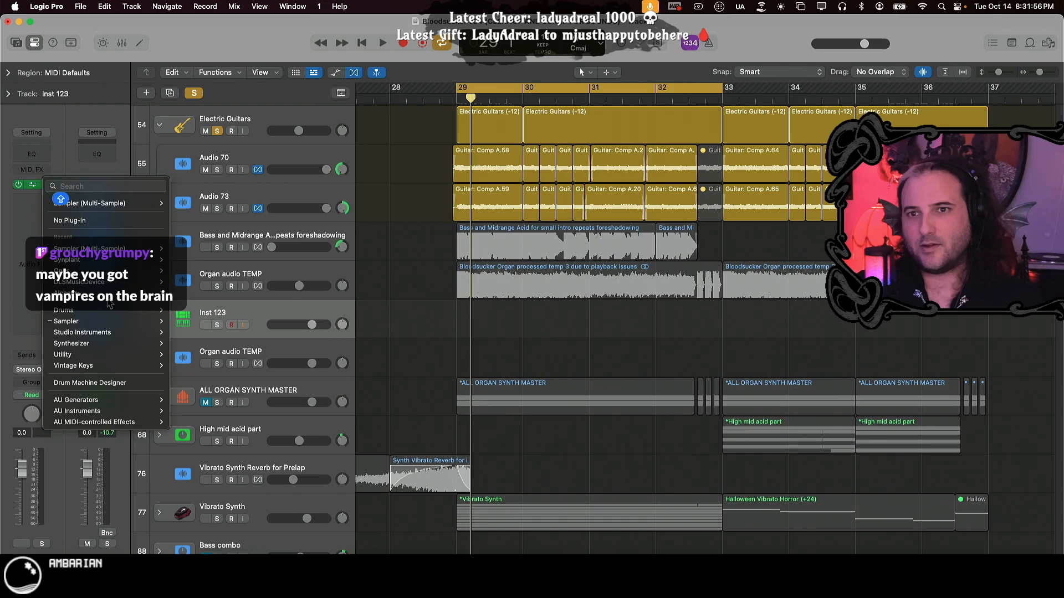
{"action": "mouse_move", "coordinate": [109, 324]}
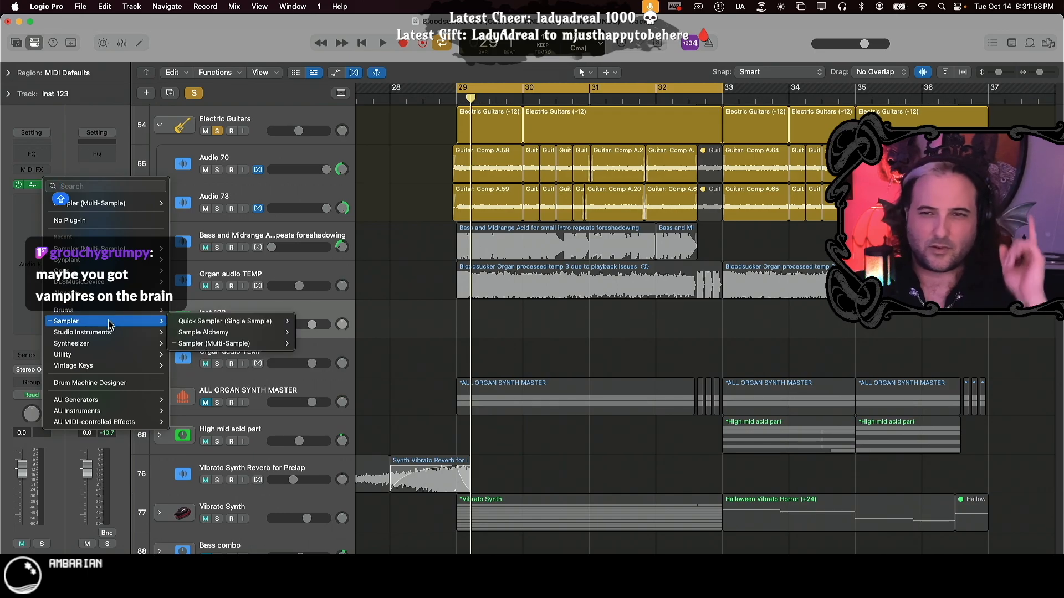
{"action": "mouse_move", "coordinate": [222, 343]}
{"action": "left_click", "coordinate": [274, 410]}
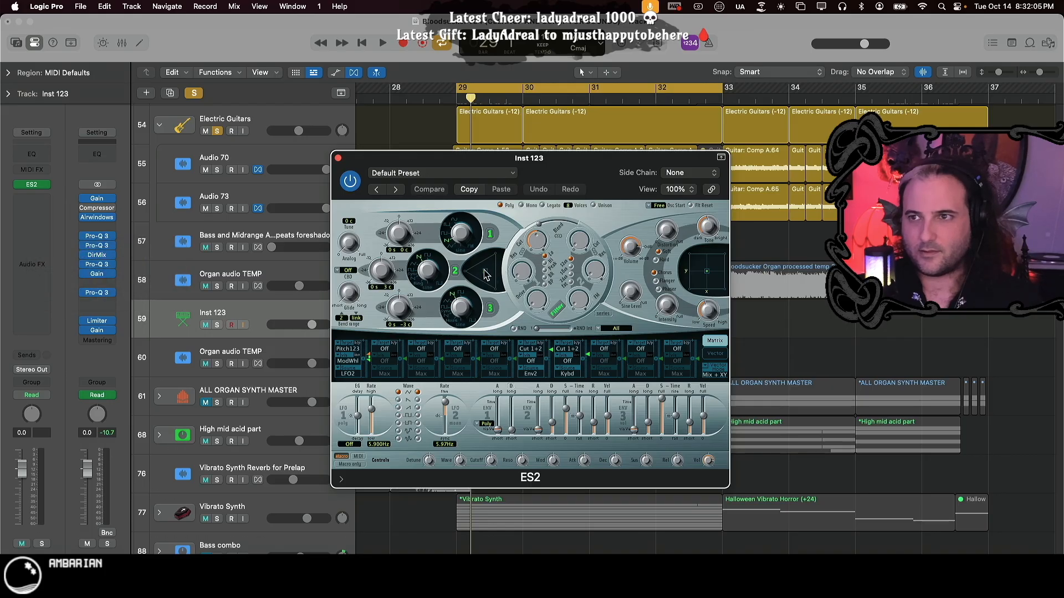
{"action": "left_click_drag", "start_coordinate": [499, 270], "coordinate": [496, 253]}
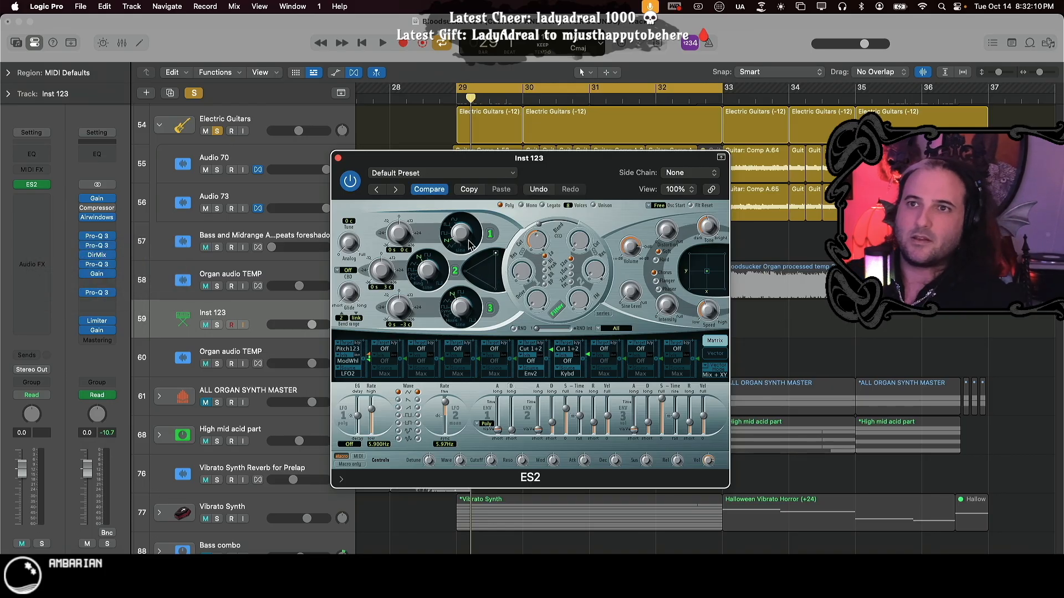
- Solo the ES2 track with a region transpose of +12, raise the filter cutoff and set the track volume to -3.0 dB
{"action": "left_click", "coordinate": [218, 325]}
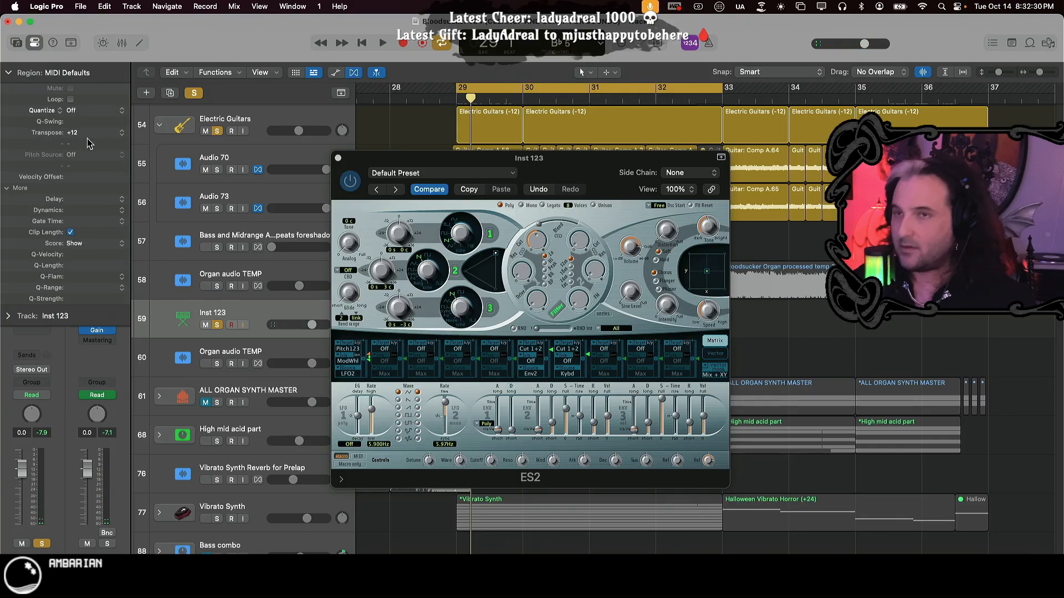
{"action": "left_click", "coordinate": [560, 235]}
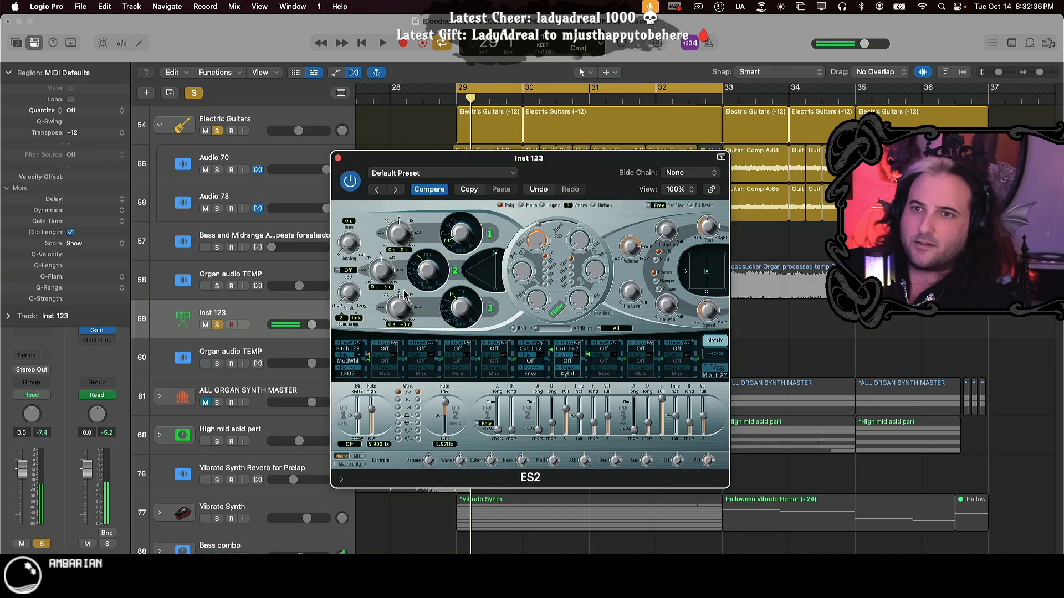
{"action": "left_click_drag", "start_coordinate": [312, 325], "coordinate": [305, 325]}
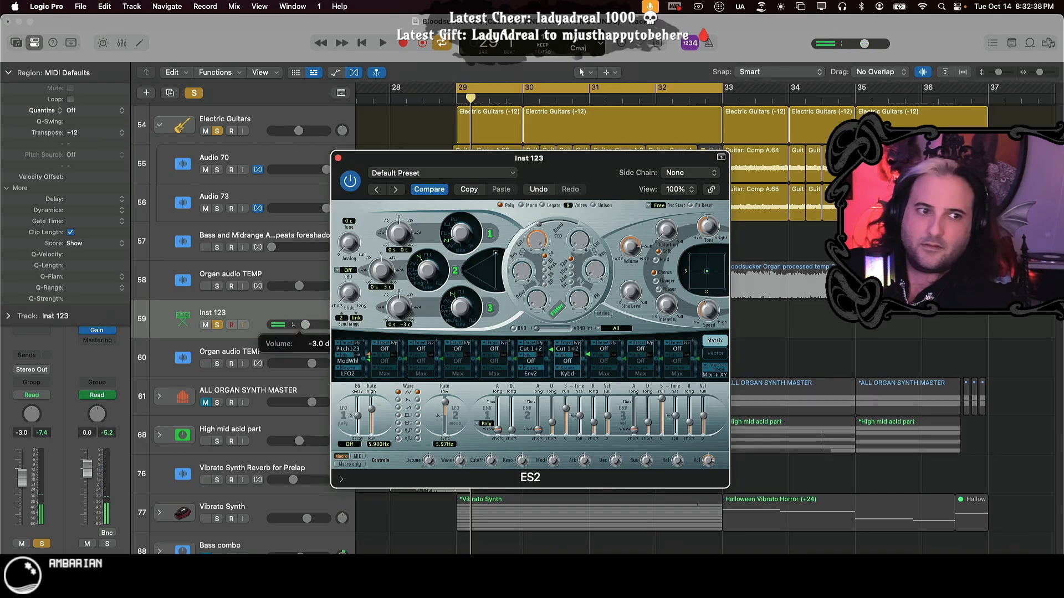
- Set ES2's oscillator 1 to the sine wave and try the 13-saw1 waveform from its digital wave list
{"action": "left_click", "coordinate": [460, 236]}
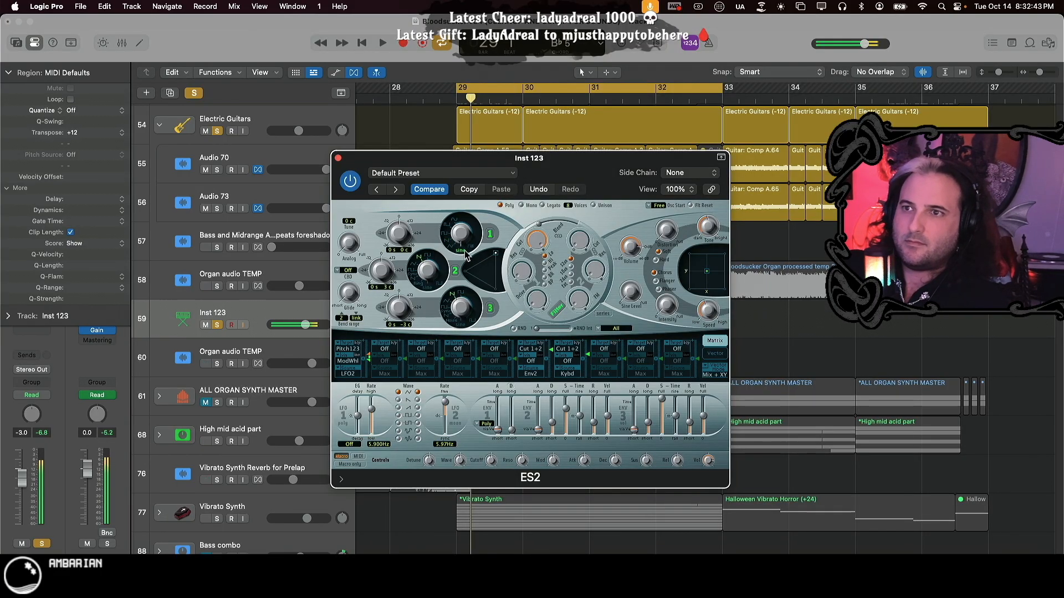
{"action": "left_click", "coordinate": [467, 255]}
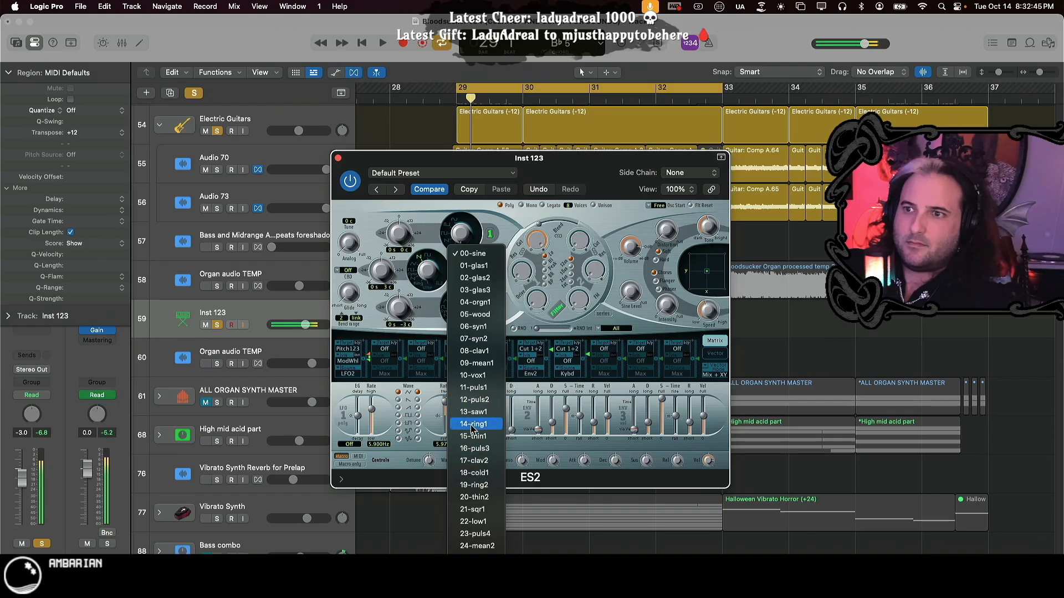
{"action": "left_click", "coordinate": [494, 411]}
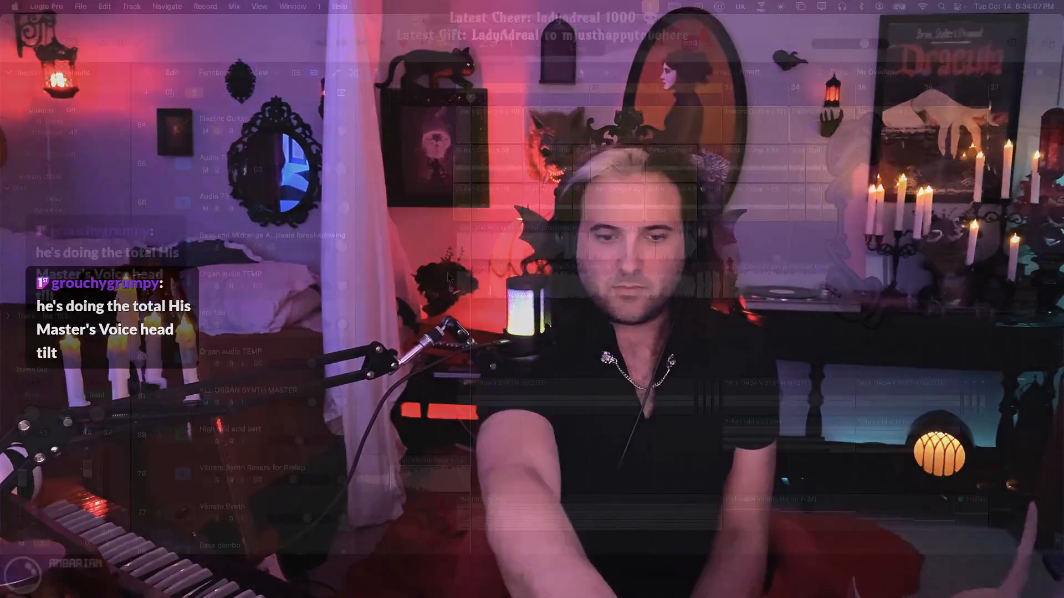
- Solo the first Organ audio TEMP track, play the bars 29 to 33 loop while viewing the bass tracks, and stop playback
{"action": "left_click", "coordinate": [234, 410]}
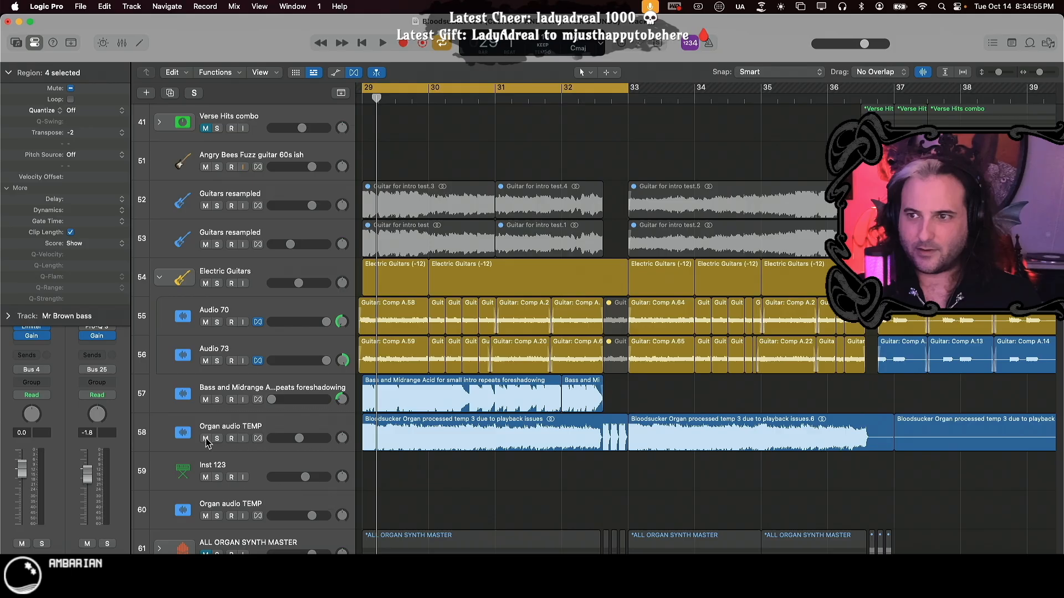
{"action": "left_click", "coordinate": [217, 439]}
{"action": "key", "text": "space"}
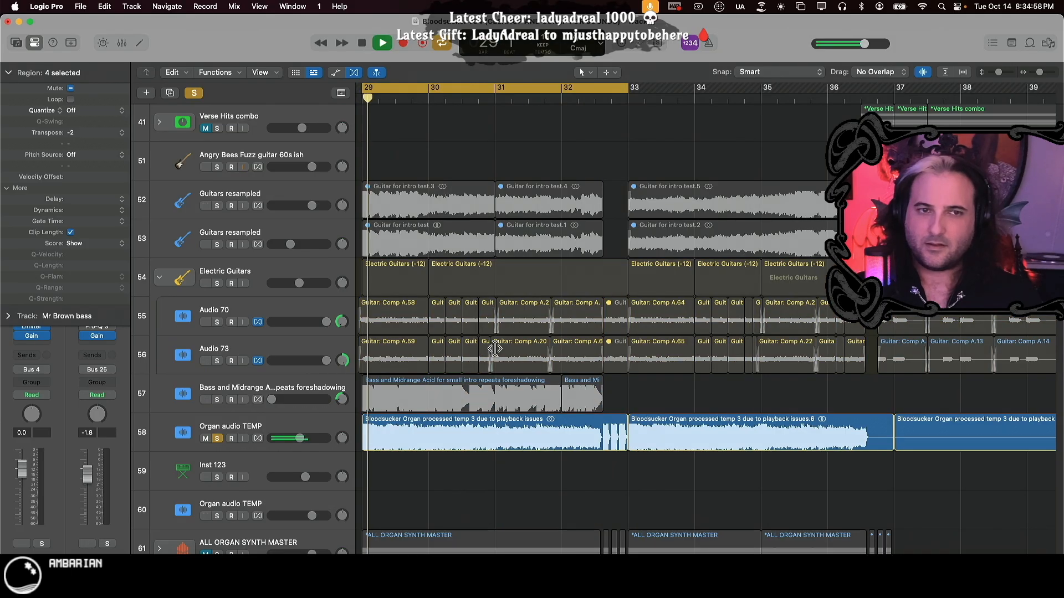
{"action": "scroll", "coordinate": [500, 357], "scroll_direction": "up", "scroll_amount": 12}
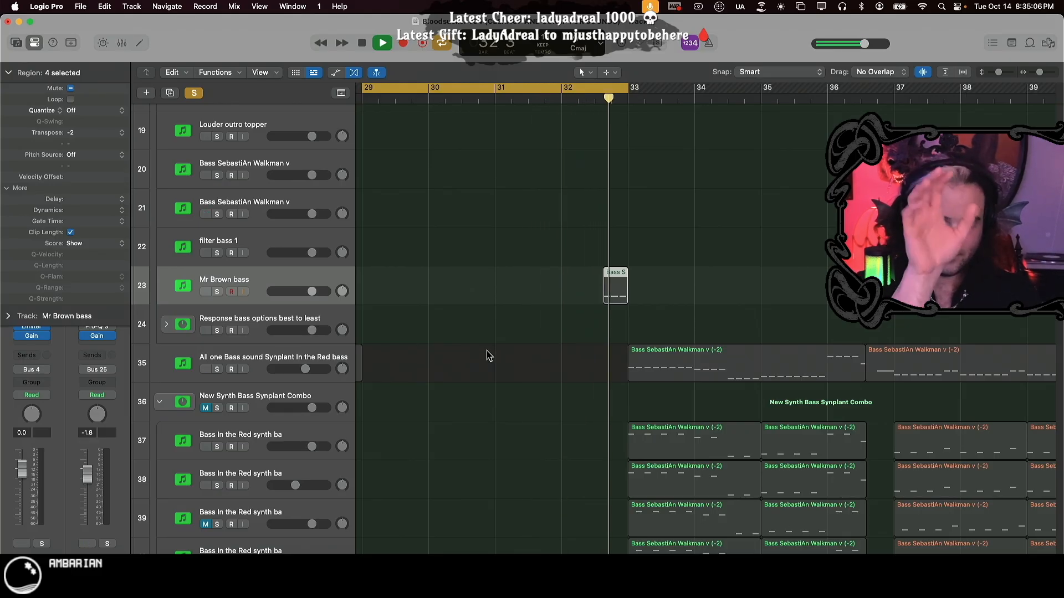
{"action": "key", "text": "space"}
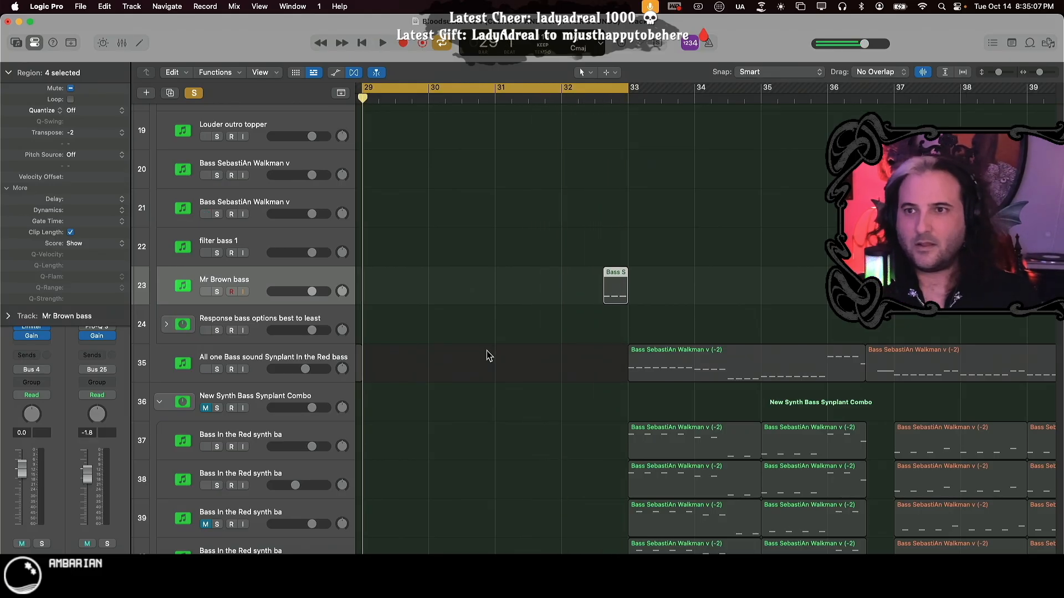
- Solo the Mr Brown bass track and play its line in the one-bar loop at bar 32
{"action": "left_click", "coordinate": [217, 291]}
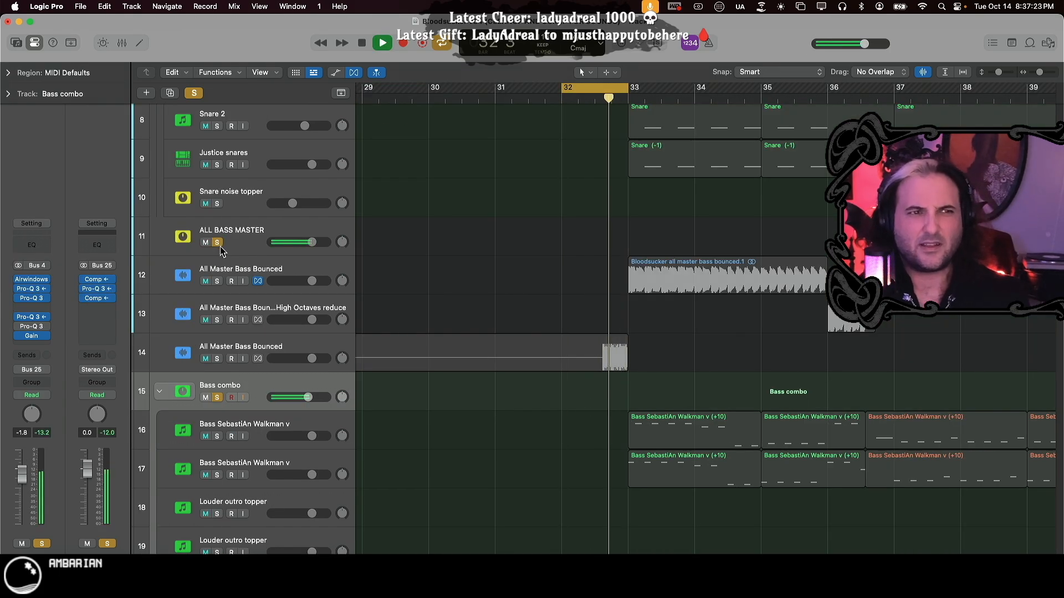
{"action": "key", "text": "space"}
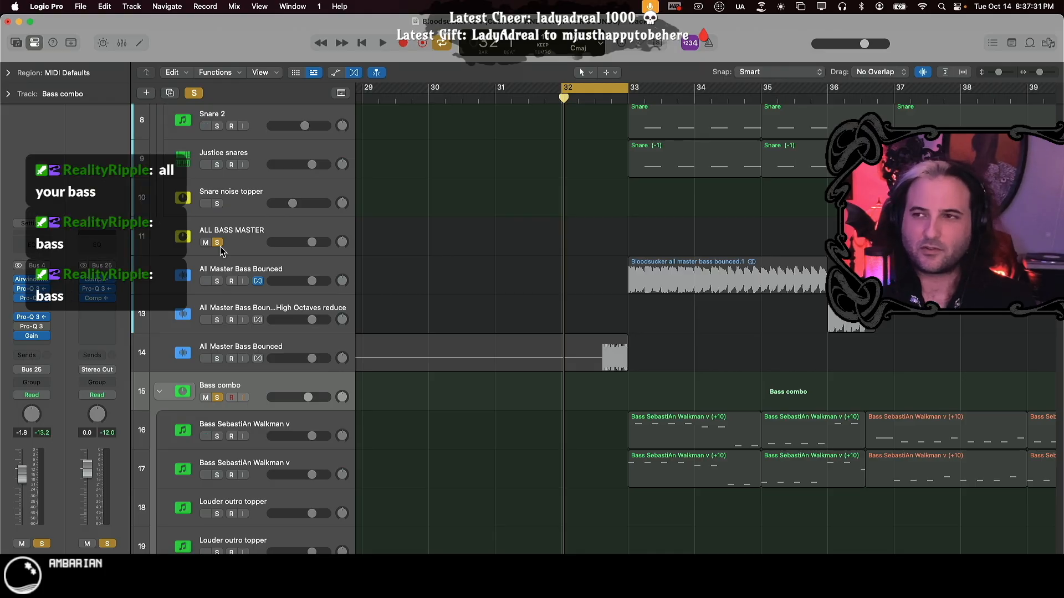
{"action": "key", "text": "space"}
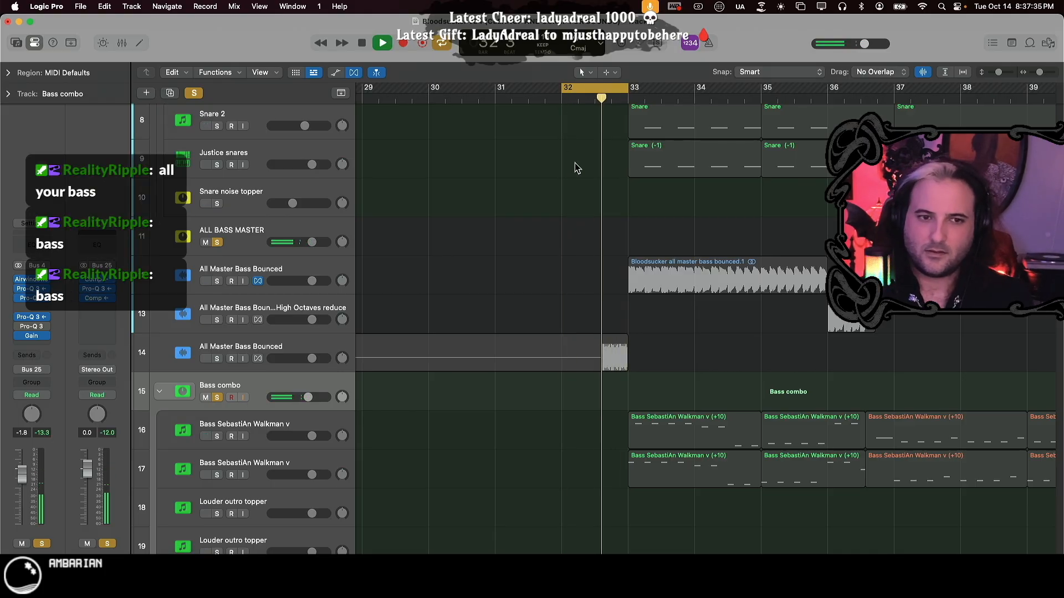
{"action": "key", "text": "space"}
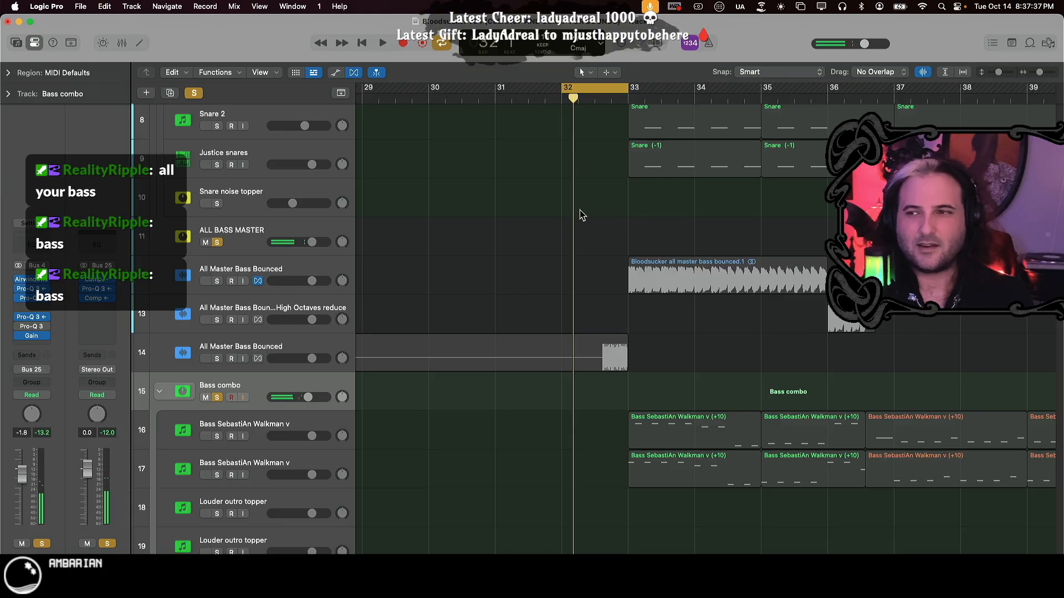
{"action": "scroll", "coordinate": [576, 368], "scroll_direction": "down", "scroll_amount": 10}
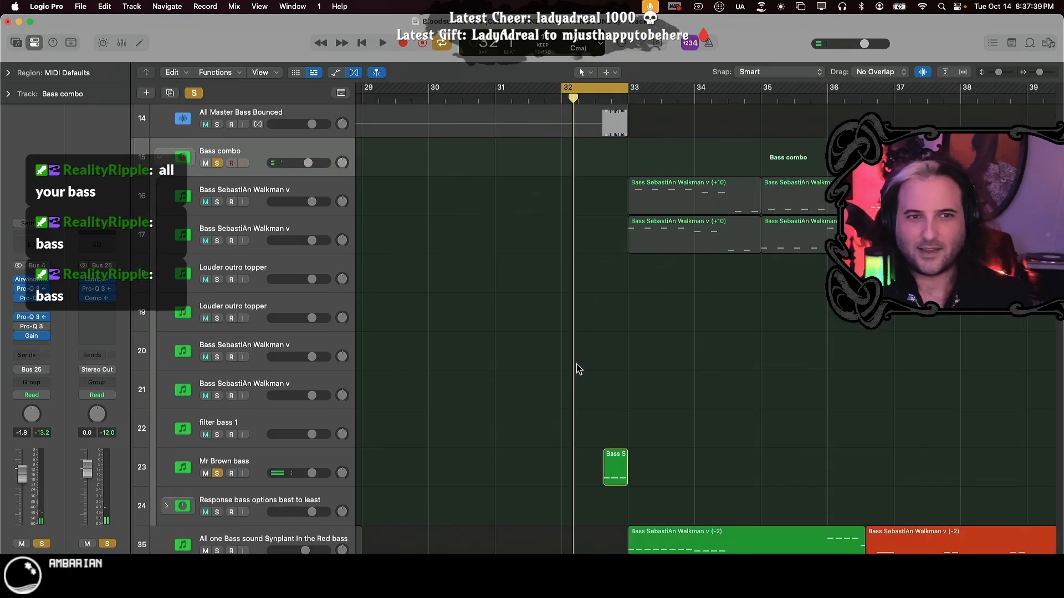
- Inspect the Mr Brown bass track's Channel EQ, and open its Synplant instrument to view the patch list
{"action": "left_click", "coordinate": [250, 414]}
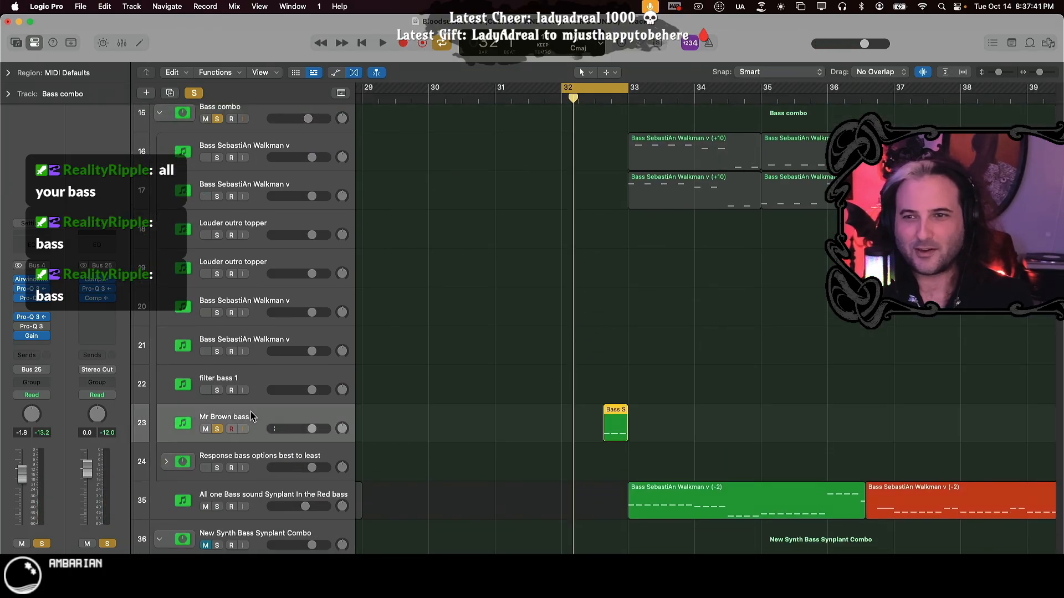
{"action": "left_click", "coordinate": [29, 232]}
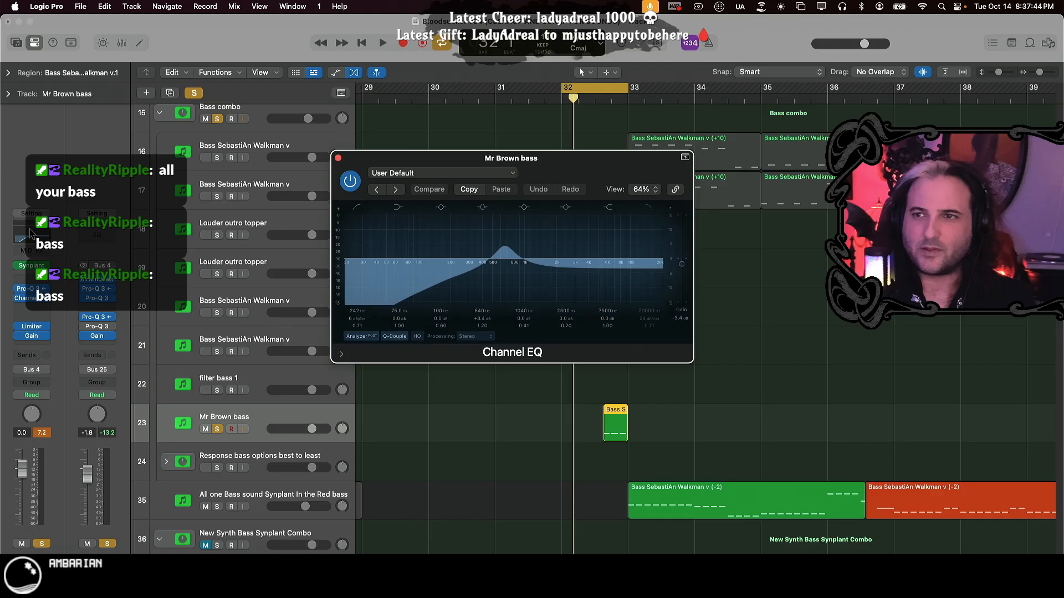
{"action": "left_click", "coordinate": [338, 159]}
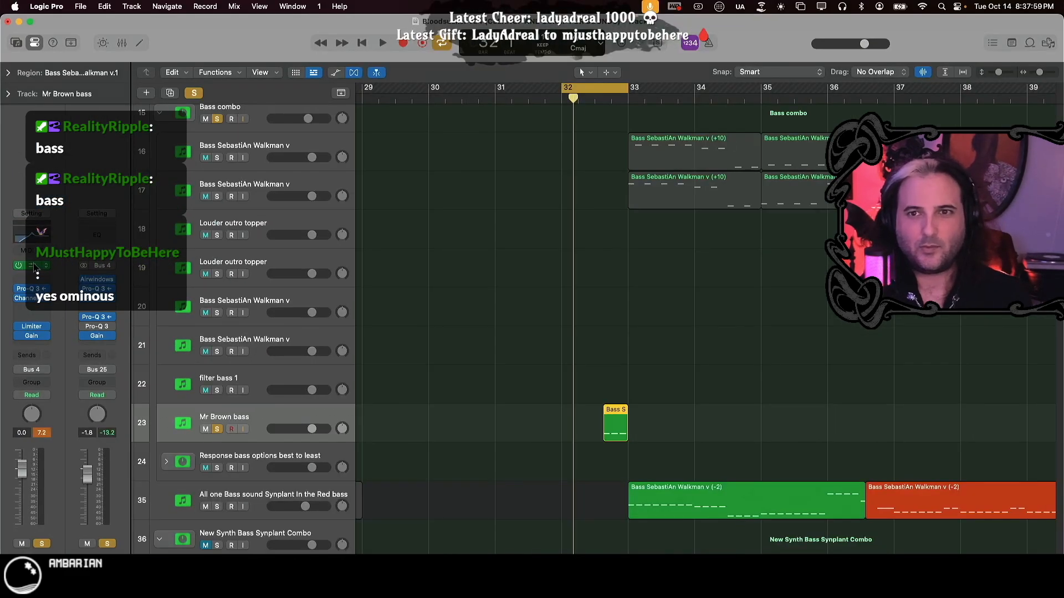
{"action": "left_click", "coordinate": [34, 267]}
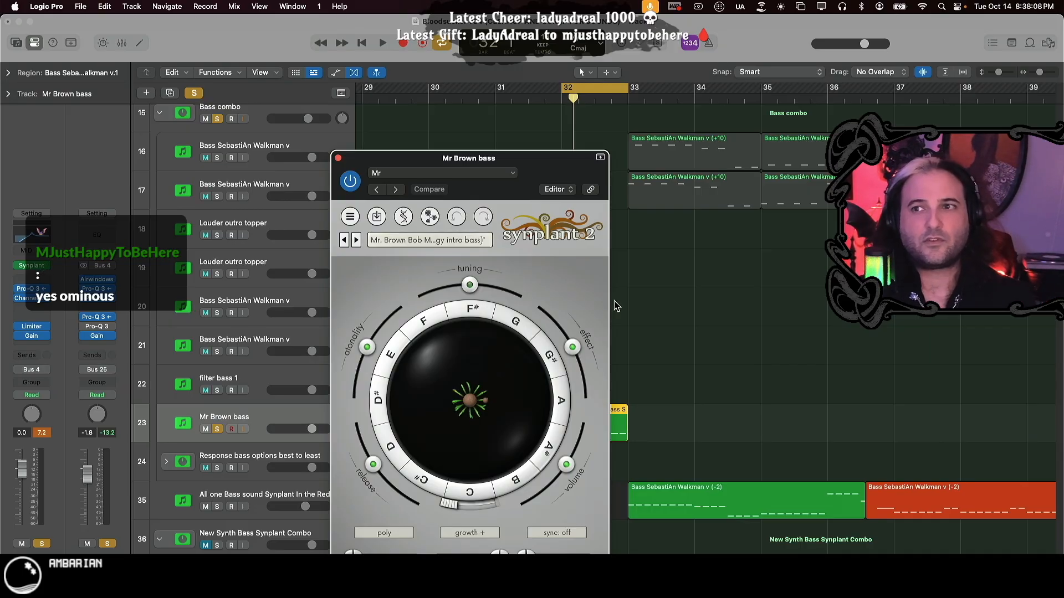
{"action": "left_click", "coordinate": [464, 241]}
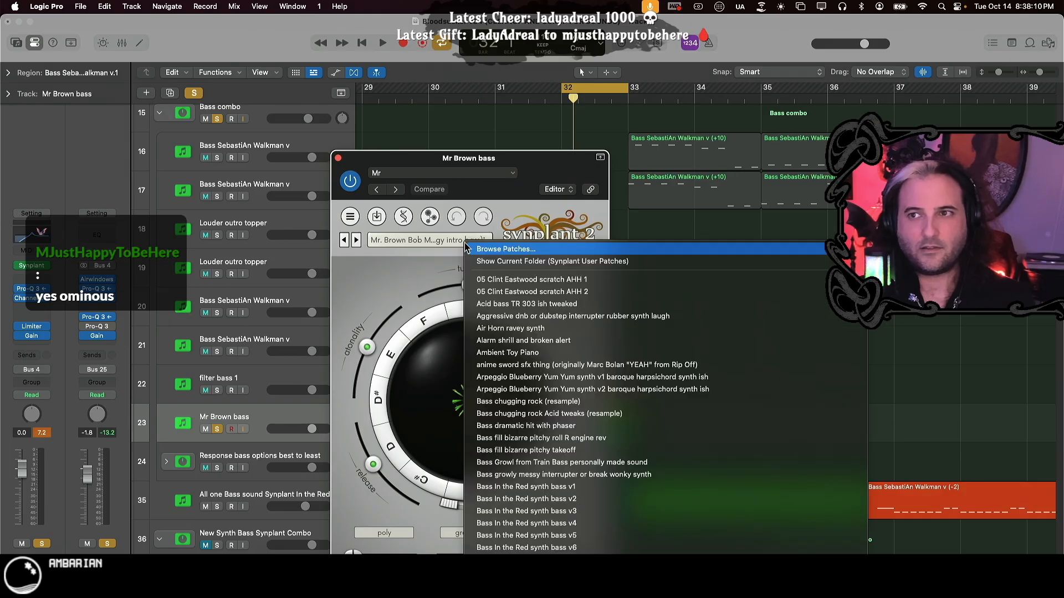
{"action": "left_click", "coordinate": [400, 266]}
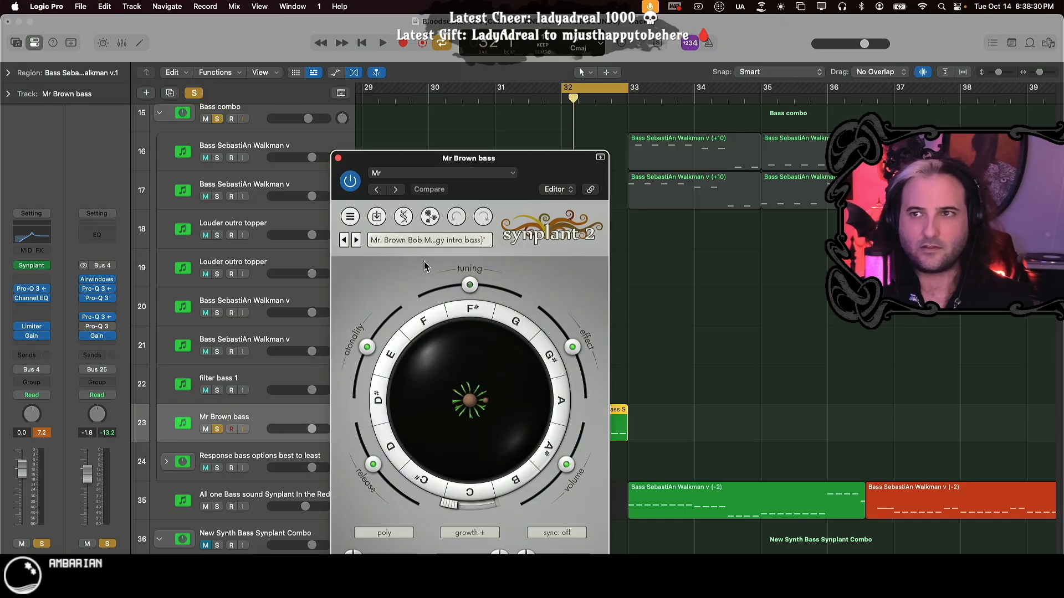
- Load the Synplant patch Mr. Brown Bob Marley Low Buzzy Combo Organ Synth Bassline v1 on the Mr Brown bass track
{"action": "left_click_drag", "start_coordinate": [527, 171], "coordinate": [416, 82]}
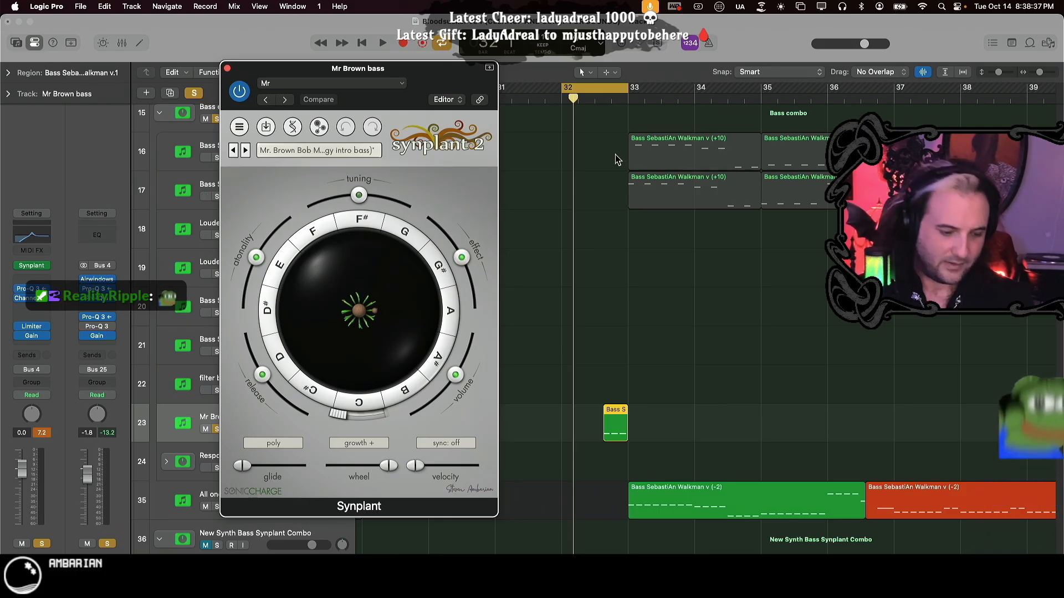
{"action": "left_click", "coordinate": [318, 150]}
{"action": "scroll", "coordinate": [514, 363], "scroll_direction": "down", "scroll_amount": 15}
{"action": "scroll", "coordinate": [514, 361], "scroll_direction": "up", "scroll_amount": 10}
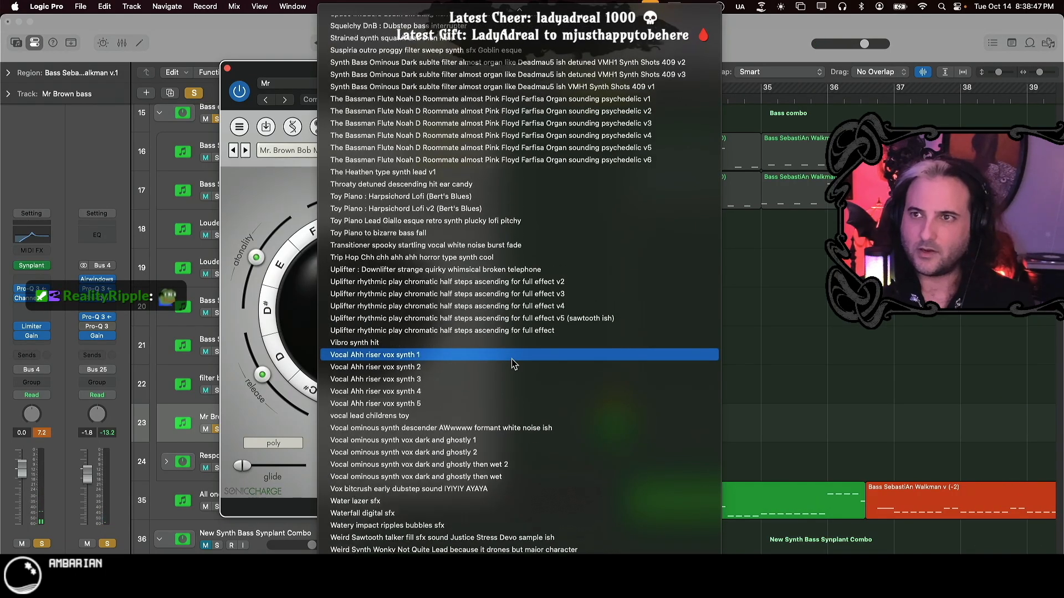
{"action": "scroll", "coordinate": [514, 361], "scroll_direction": "up", "scroll_amount": 20}
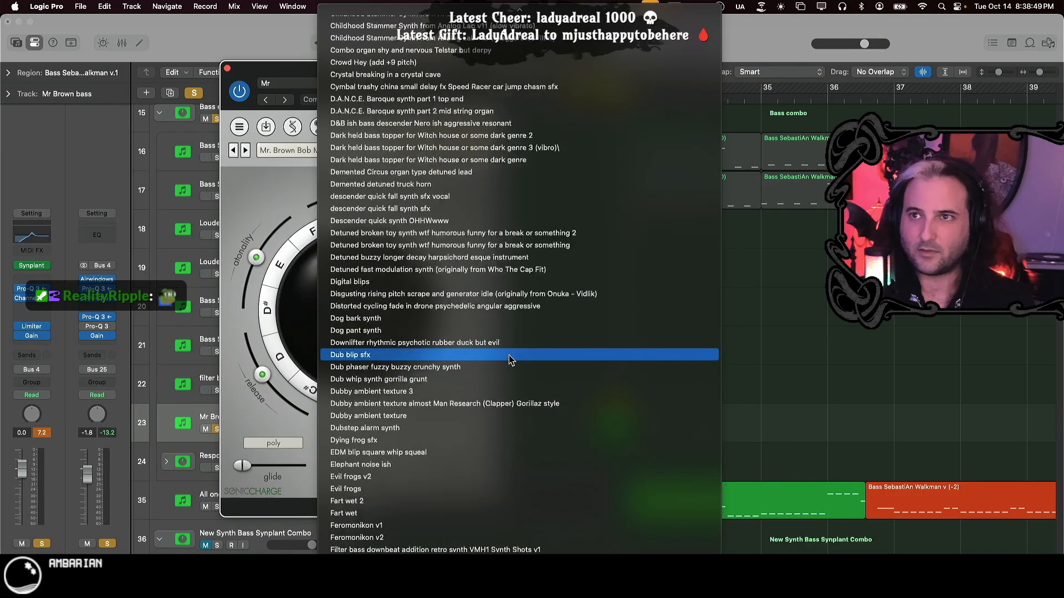
{"action": "scroll", "coordinate": [505, 359], "scroll_direction": "down", "scroll_amount": 20}
{"action": "scroll", "coordinate": [505, 360], "scroll_direction": "up", "scroll_amount": 5}
{"action": "scroll", "coordinate": [505, 360], "scroll_direction": "down", "scroll_amount": 5}
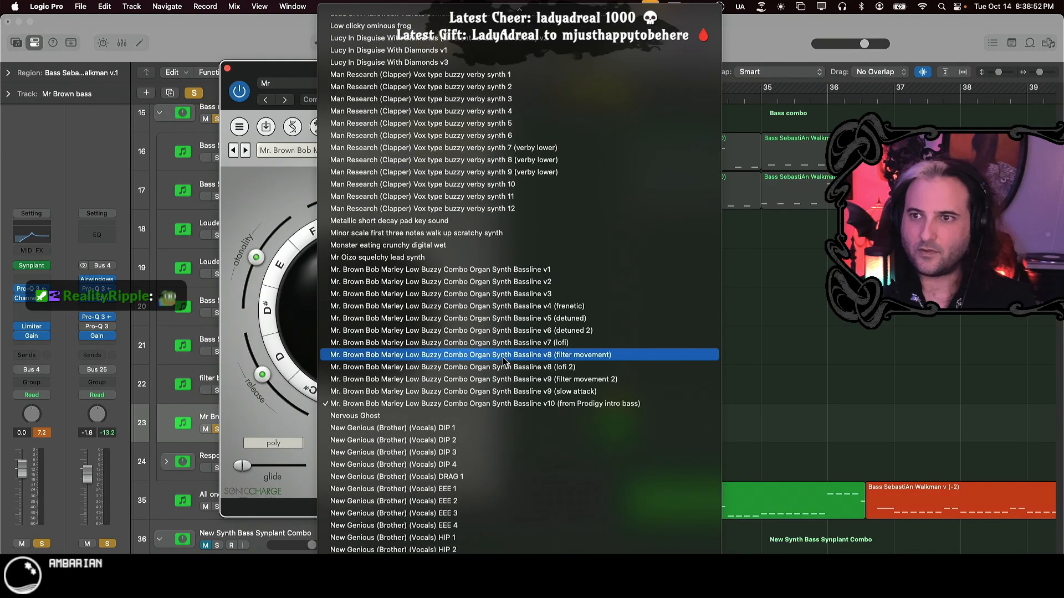
{"action": "left_click", "coordinate": [392, 269]}
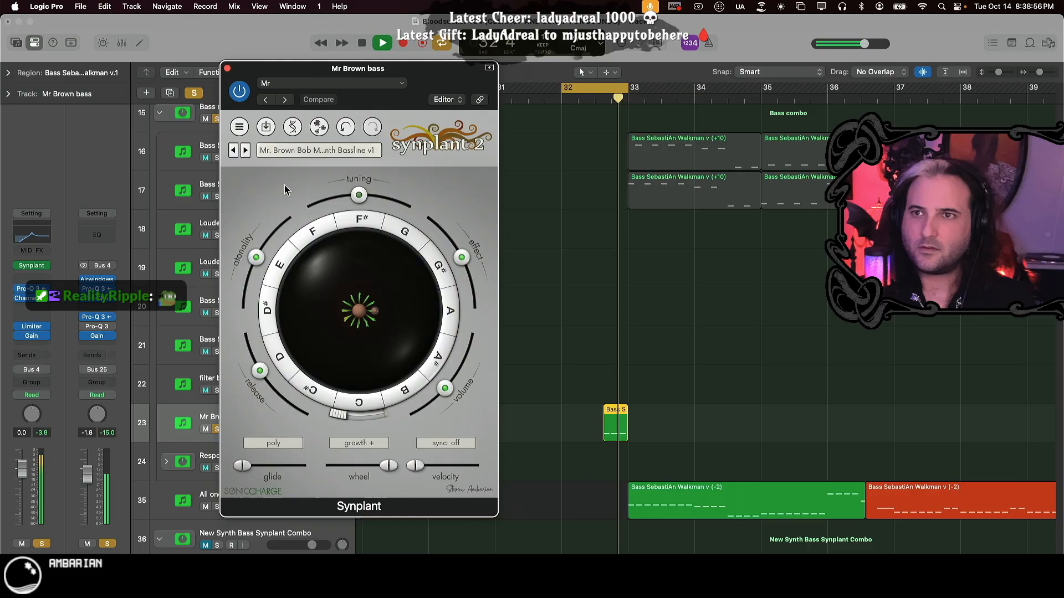
- Audition the Mr. Brown bassline patches v2, v3 and v4 (frenetic) in the loop, and load v5 (detuned)
{"action": "key", "text": "space"}
{"action": "left_click", "coordinate": [245, 152]}
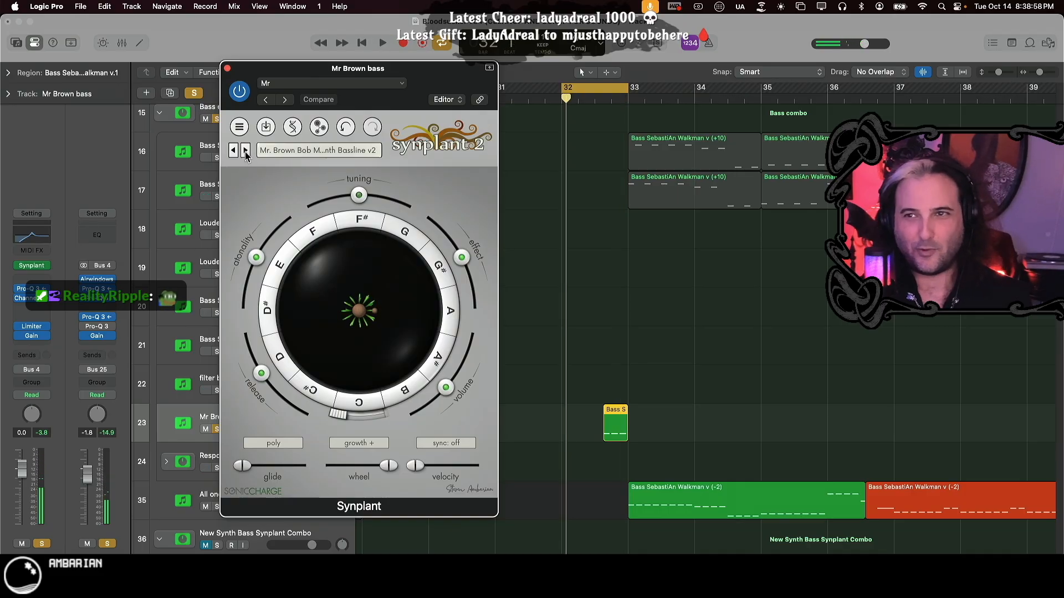
{"action": "key", "text": "space"}
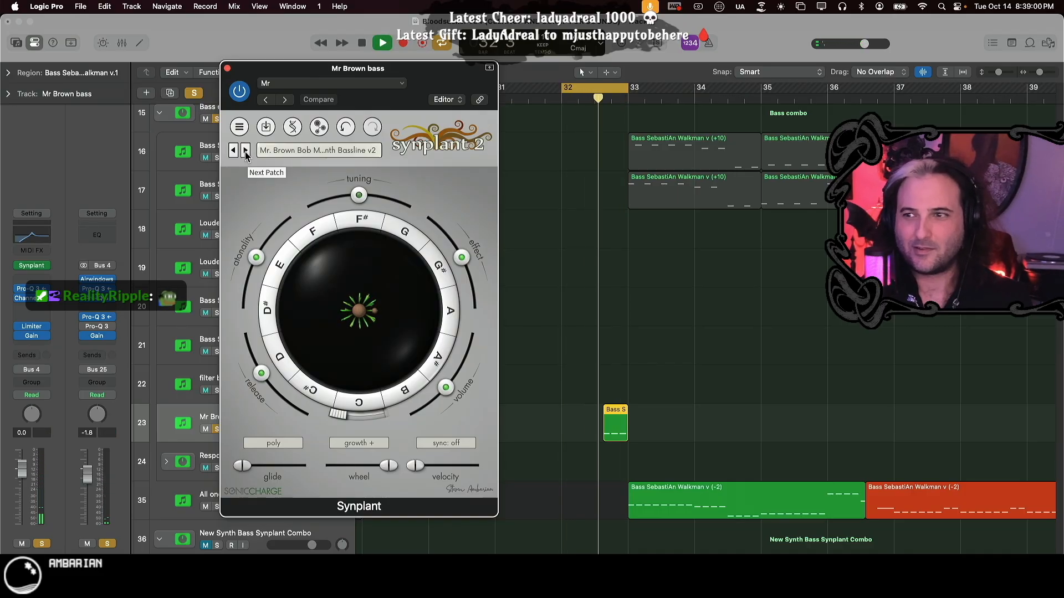
{"action": "left_click", "coordinate": [245, 151]}
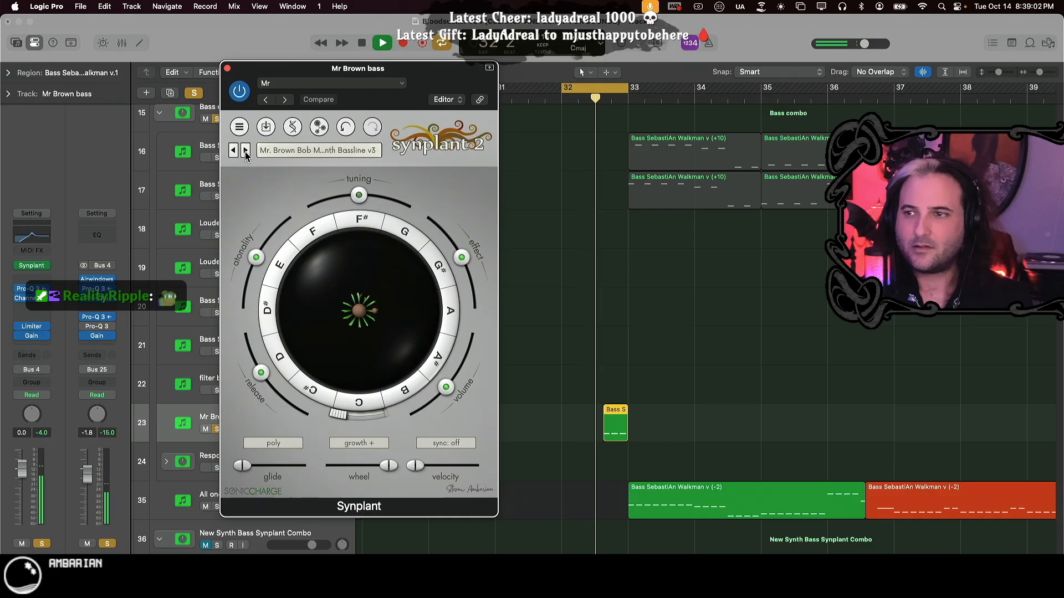
{"action": "left_click", "coordinate": [246, 151]}
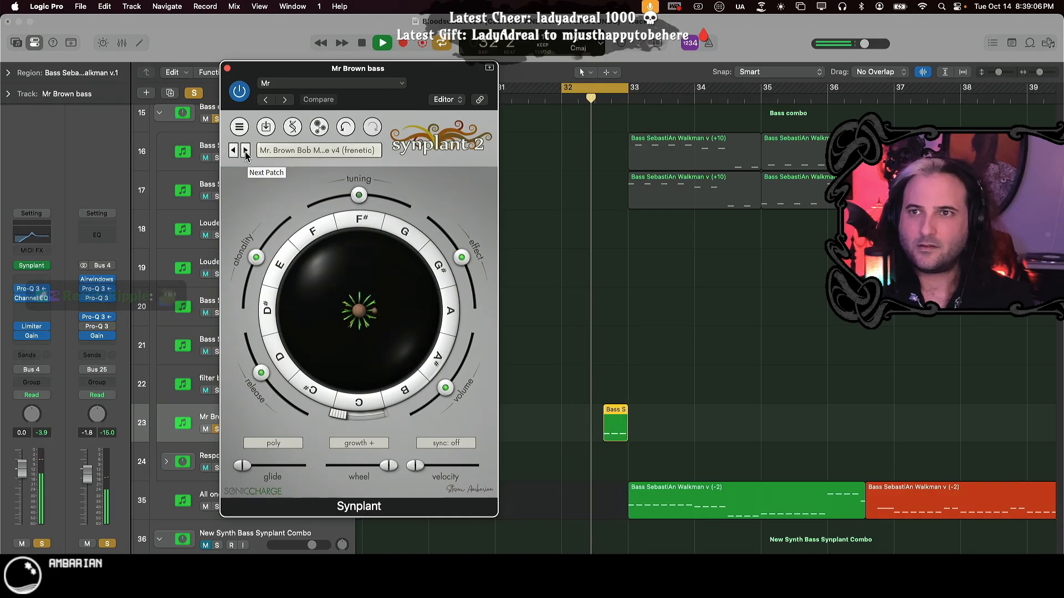
{"action": "key", "text": "space"}
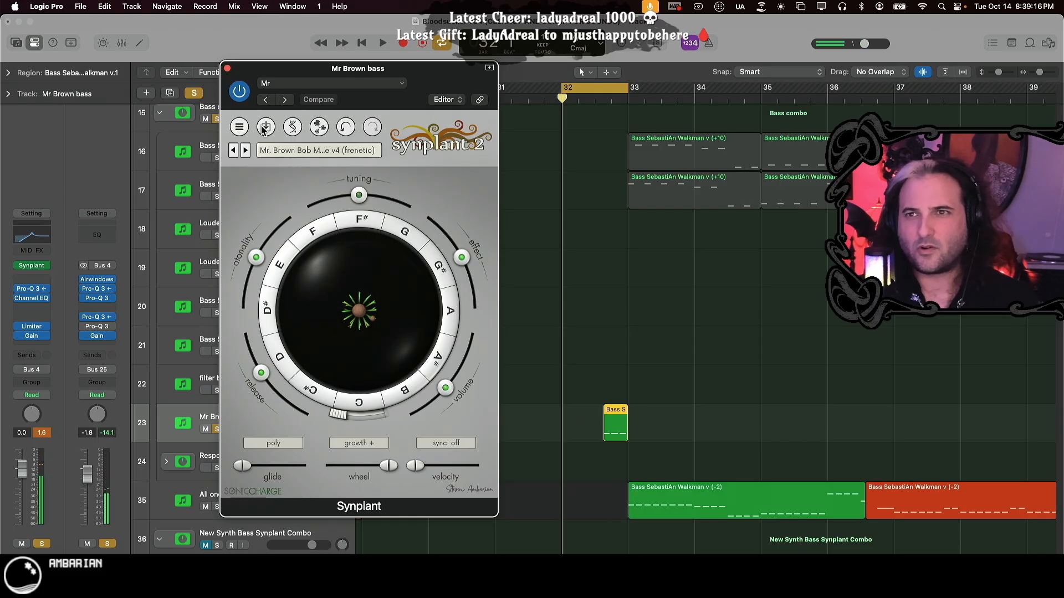
{"action": "left_click", "coordinate": [245, 151]}
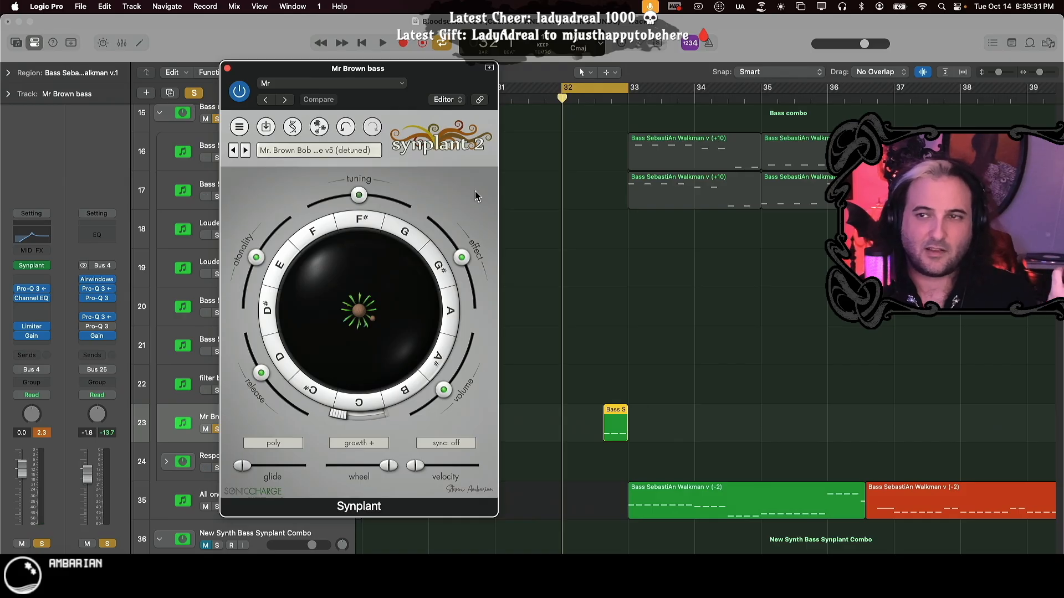
- Close the Synplant window and turn off solo on the Mr Brown bass and Bass combo tracks
{"action": "left_click", "coordinate": [227, 68]}
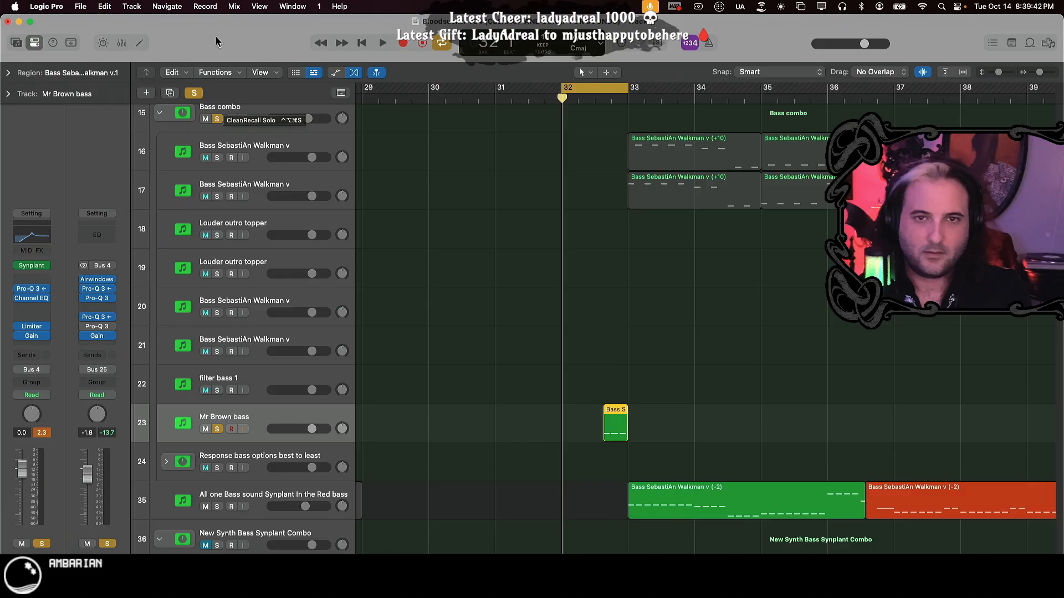
{"action": "left_click", "coordinate": [31, 265]}
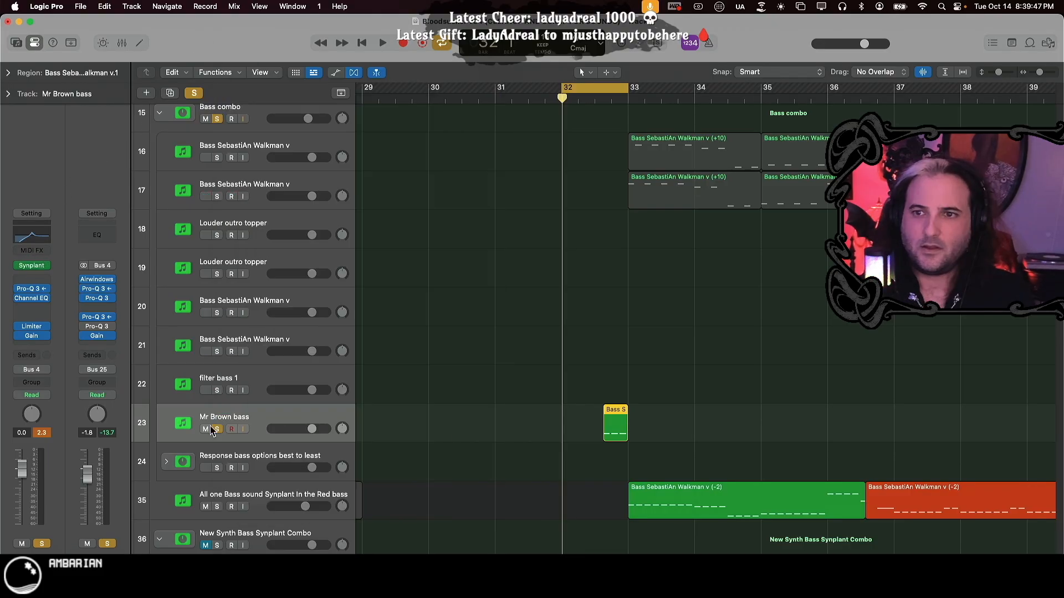
{"action": "left_click", "coordinate": [217, 430]}
{"action": "scroll", "coordinate": [874, 389], "scroll_direction": "up", "scroll_amount": 2}
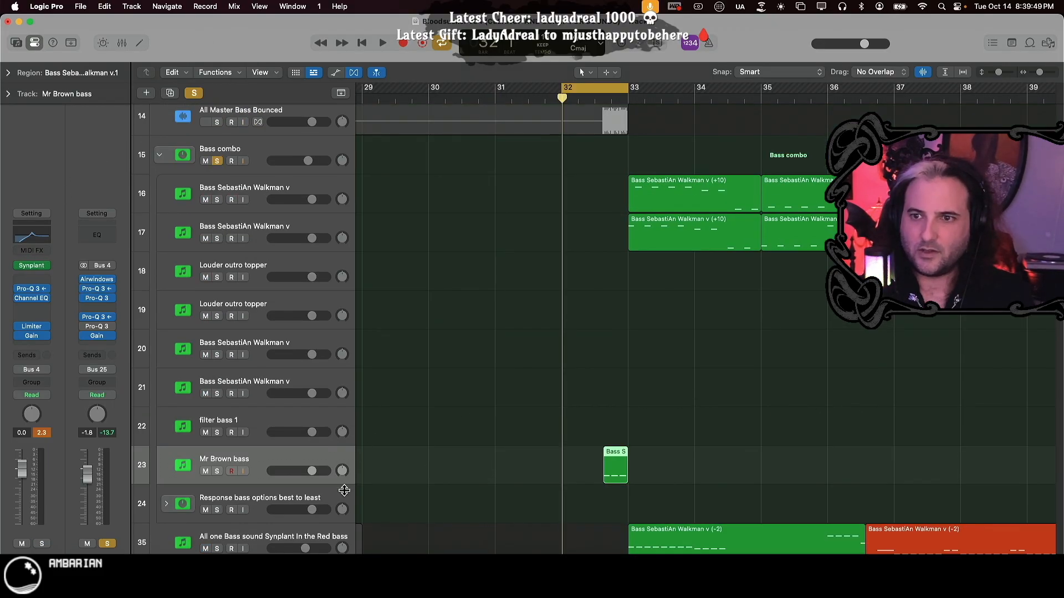
{"action": "scroll", "coordinate": [287, 407], "scroll_direction": "up", "scroll_amount": 10}
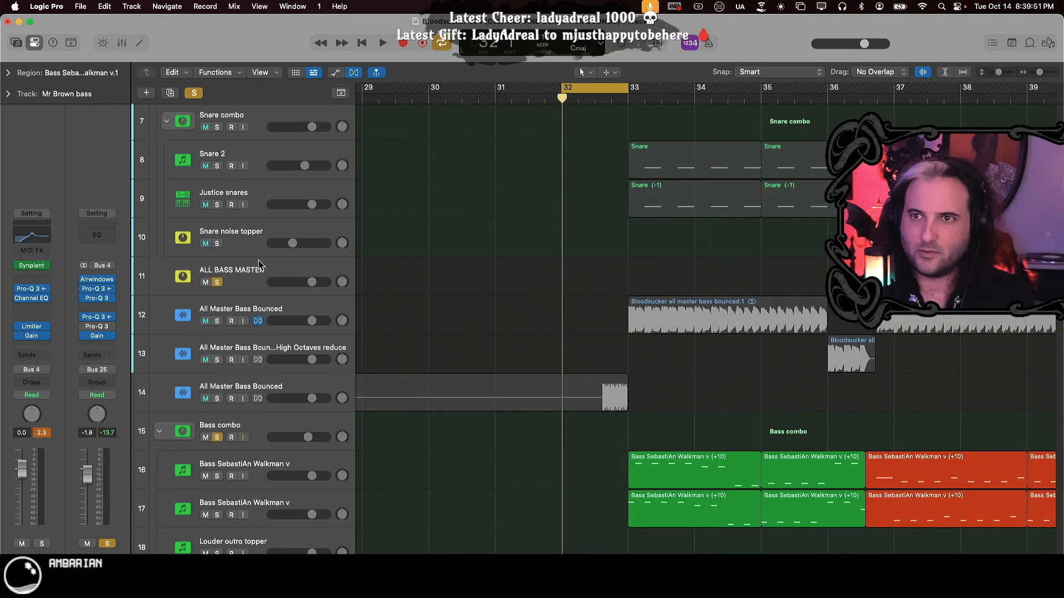
{"action": "left_click", "coordinate": [218, 438]}
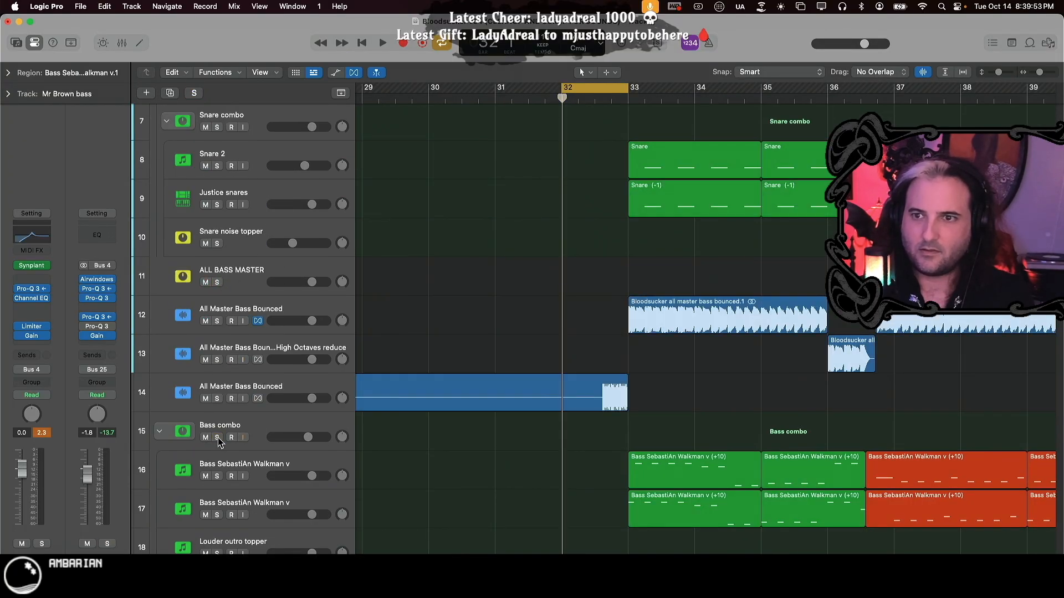
- Play the bar 32 loop while examining the bass tracks across the wider arrangement, and stop playback
{"action": "scroll", "coordinate": [524, 434], "scroll_direction": "up", "scroll_amount": 9}
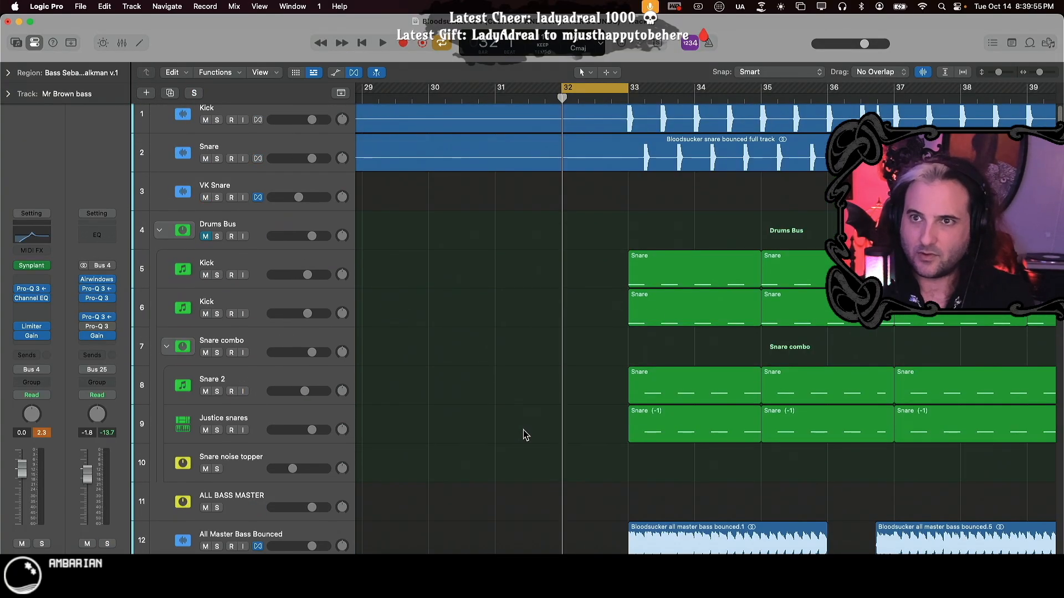
{"action": "key", "text": "space"}
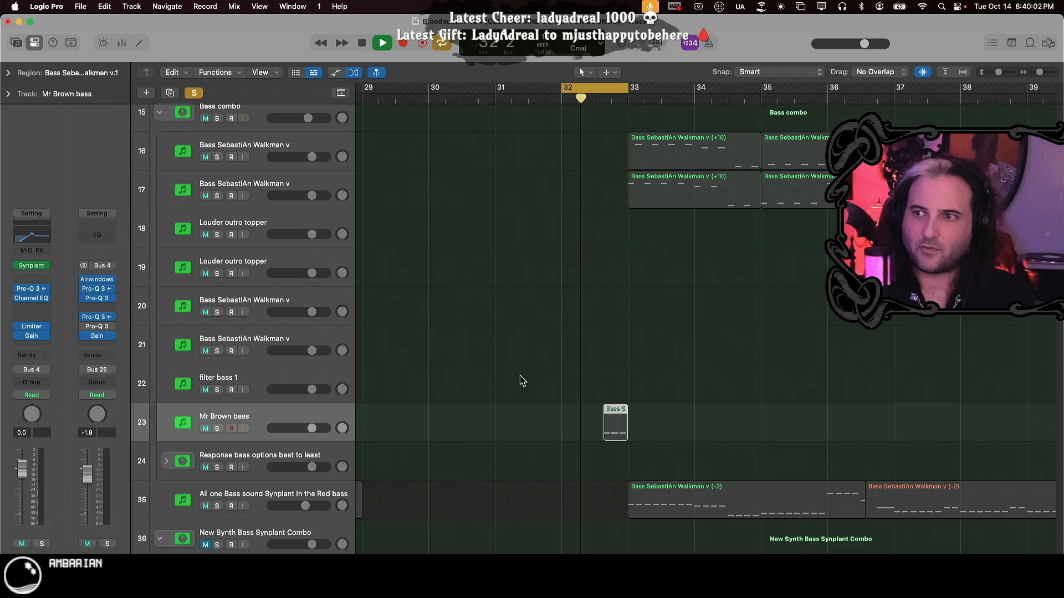
{"action": "scroll", "coordinate": [521, 378], "scroll_direction": "down", "scroll_amount": 2}
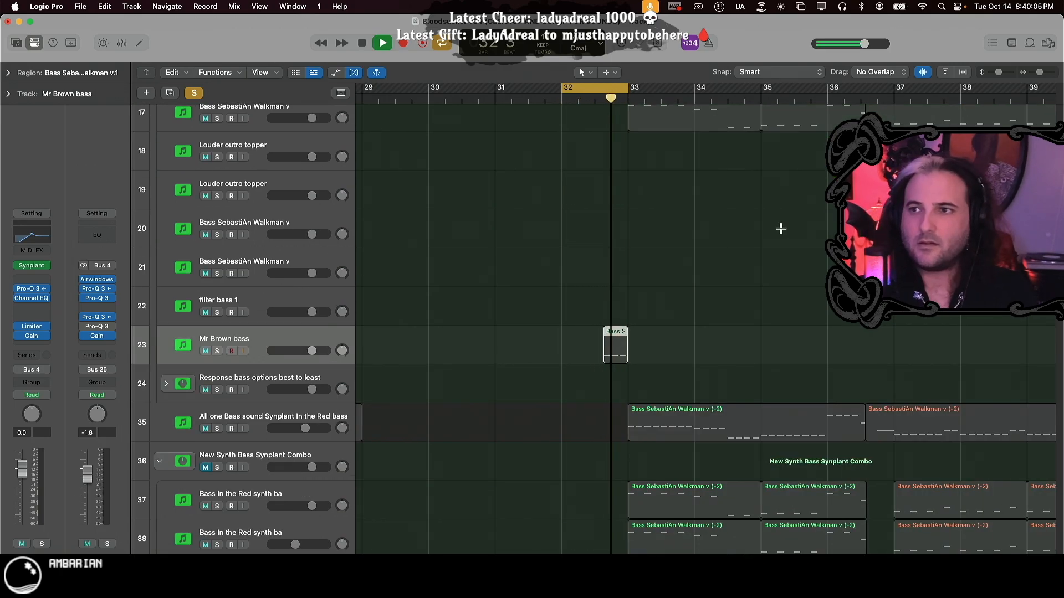
{"action": "key", "text": "super+Left"}
{"action": "key", "text": "super+Left"}
{"action": "key", "text": "super+Left"}
{"action": "key", "text": "super+Left"}
{"action": "key", "text": "space"}
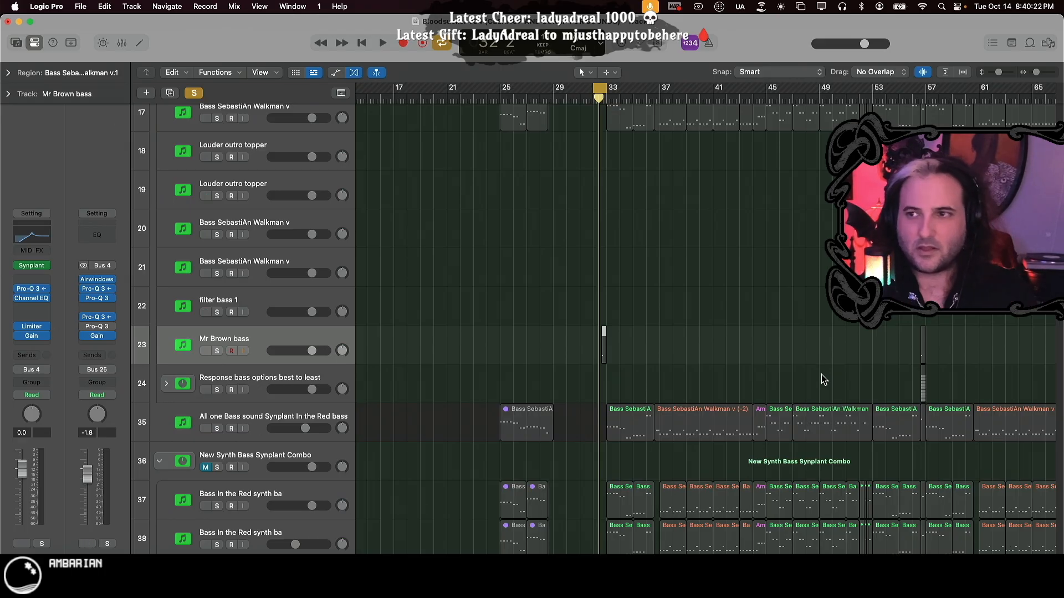
- Examine the bass tracks around bar 69 and the double-tracked vocal recordings while the bars 69 to 77 loop plays
{"action": "key", "text": "super+Right"}
{"action": "key", "text": "super+Right"}
{"action": "key", "text": "super+Right"}
{"action": "key", "text": "super+Right"}
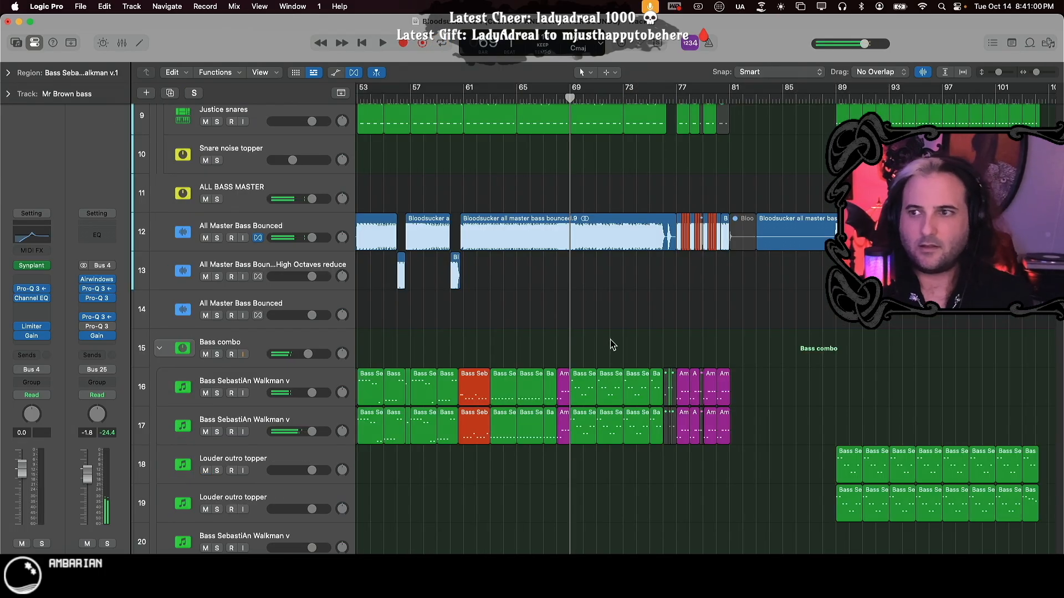
{"action": "scroll", "coordinate": [647, 370], "scroll_direction": "down", "scroll_amount": 1}
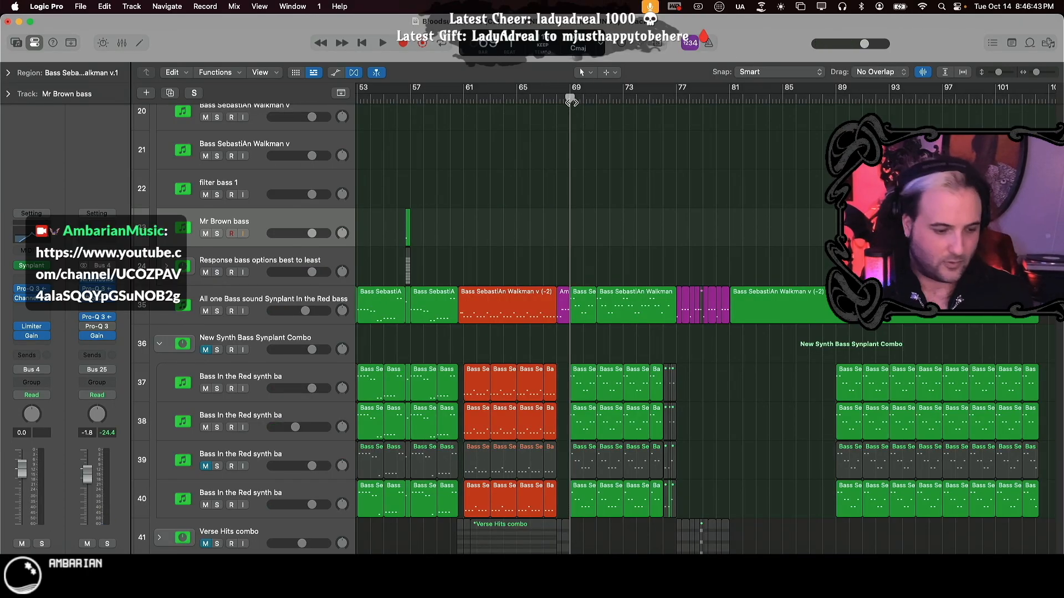
{"action": "key", "text": "super+Right"}
{"action": "key", "text": "super+Right"}
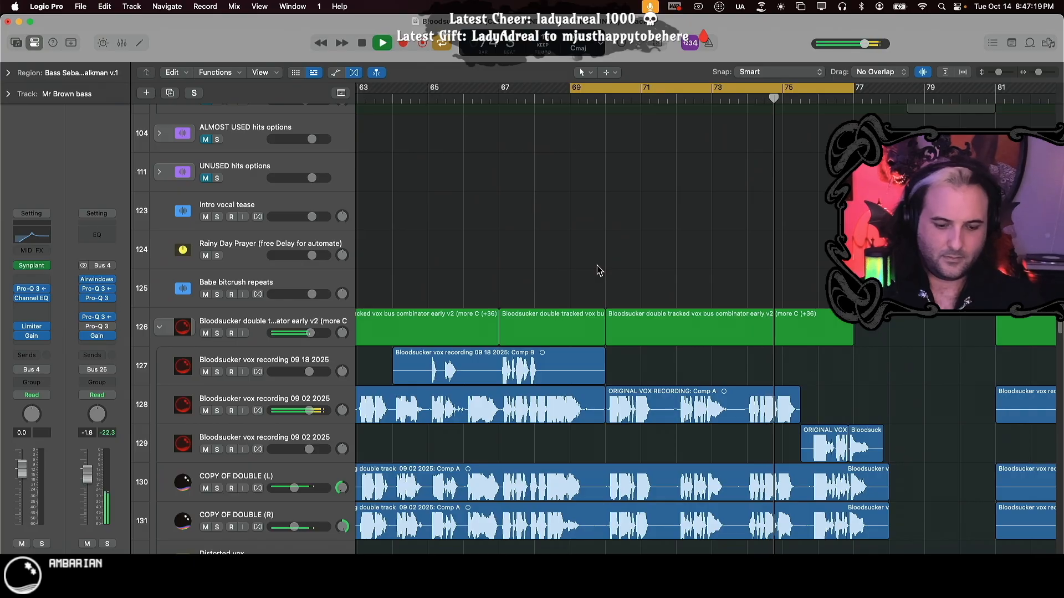
{"action": "key", "text": "super+Left"}
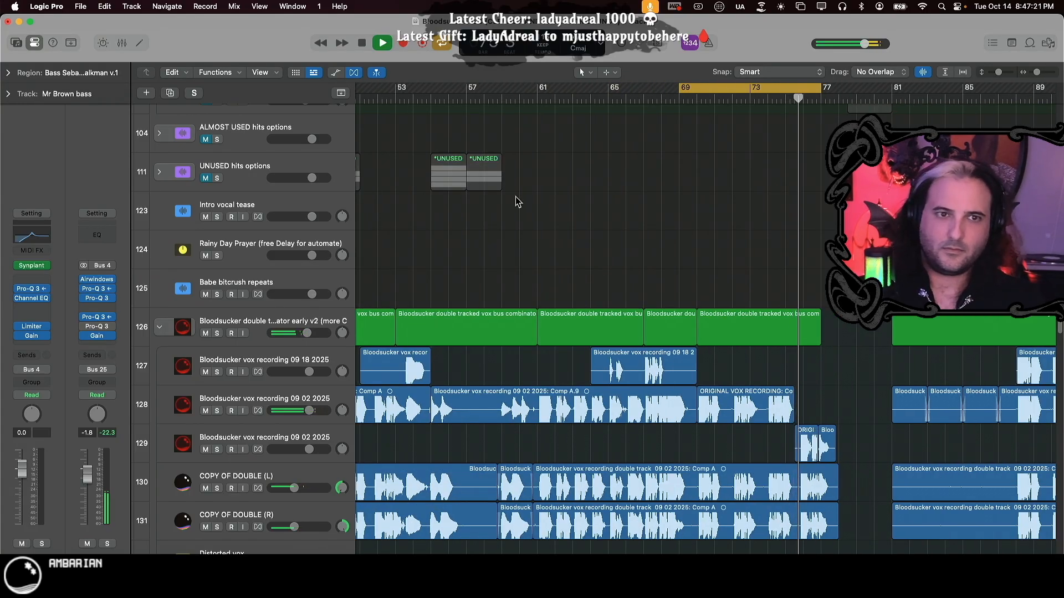
- Mute the Bloodsucker double tracked vox bus combinator track and play the bars 69 to 77 loop without it, stopping near bar 77
{"action": "key", "text": "space"}
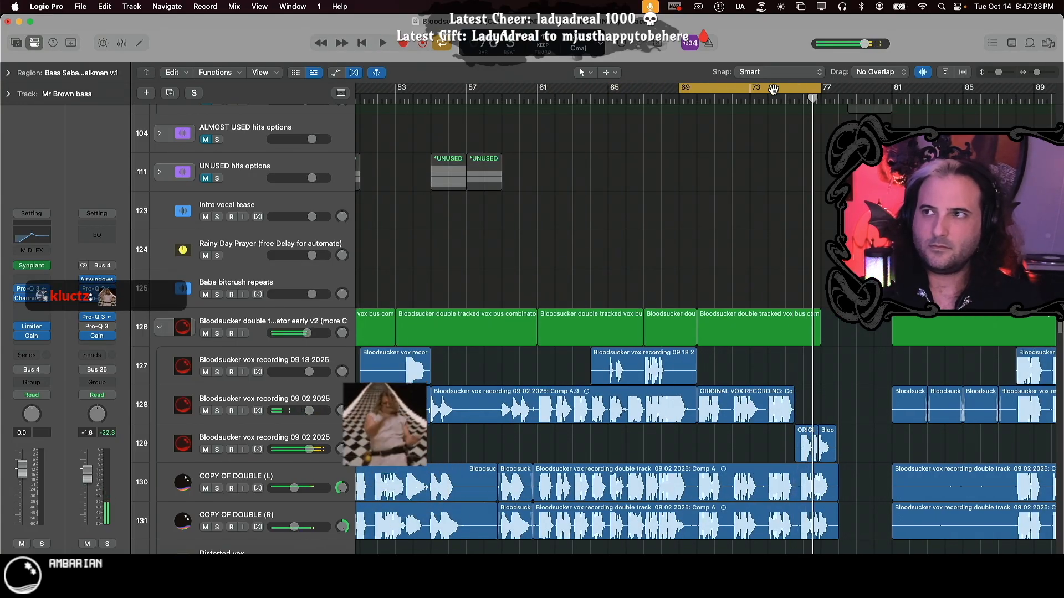
{"action": "key", "text": "super+Left"}
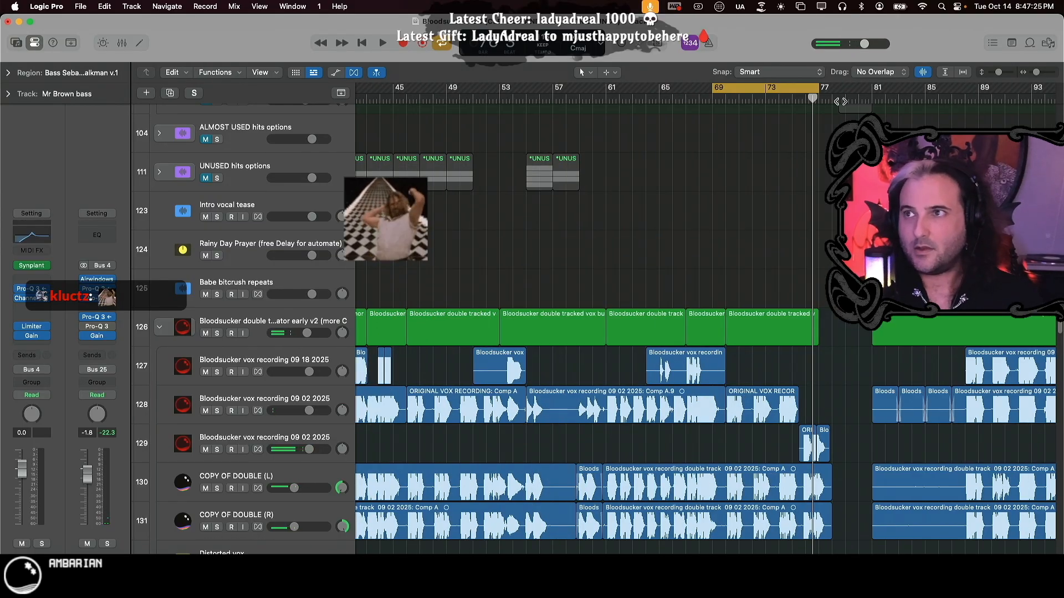
{"action": "key", "text": "space"}
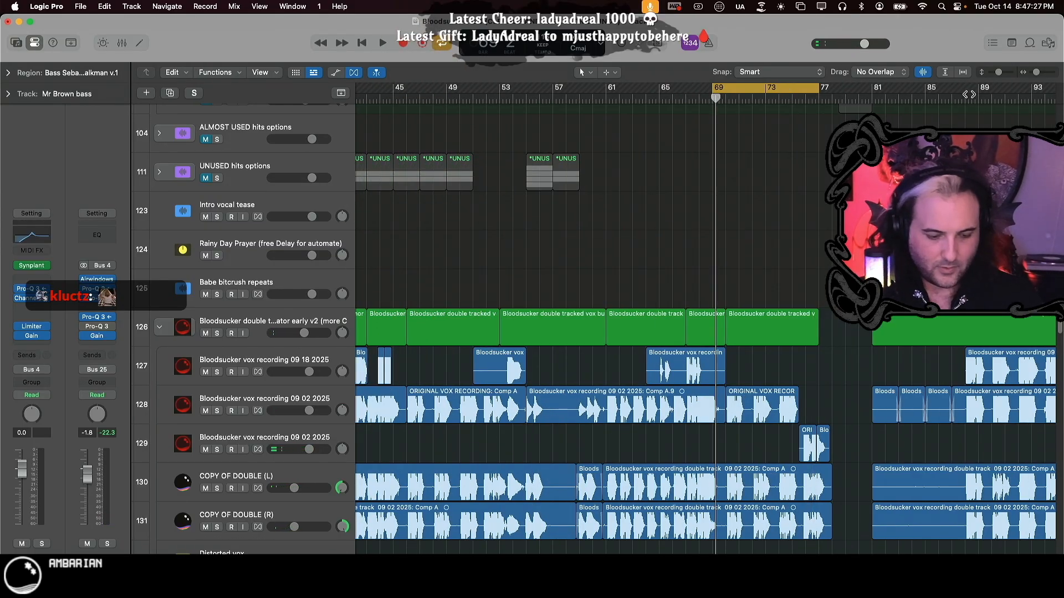
{"action": "key", "text": "space"}
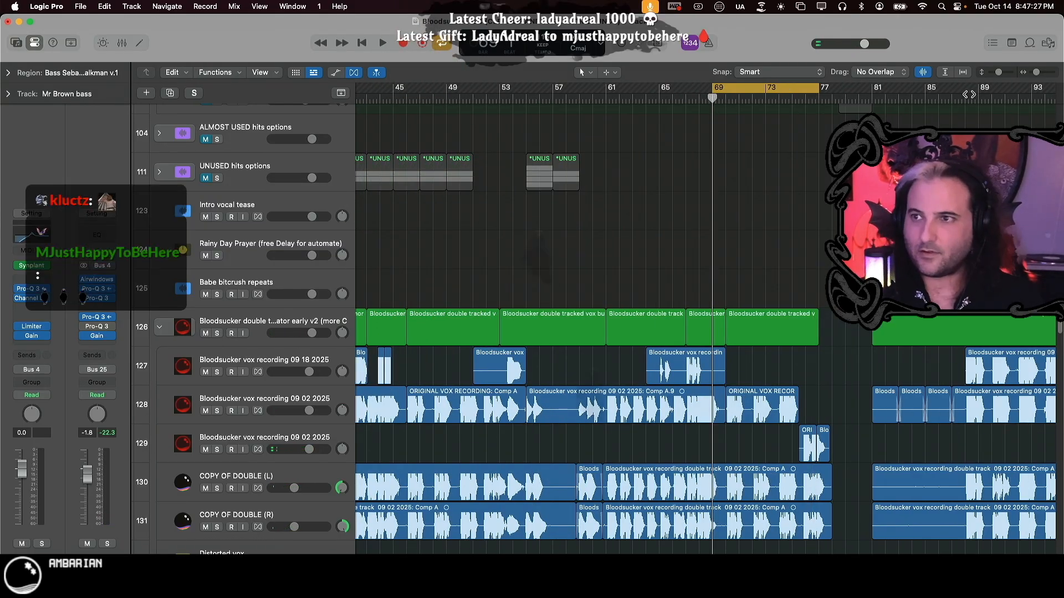
{"action": "left_click", "coordinate": [206, 333]}
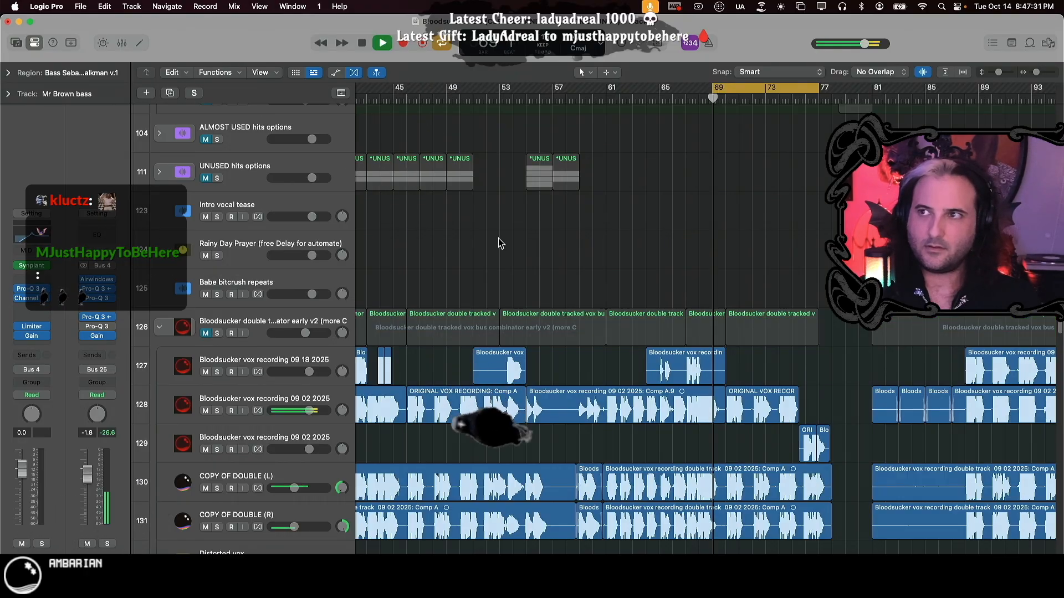
{"action": "key", "text": "space"}
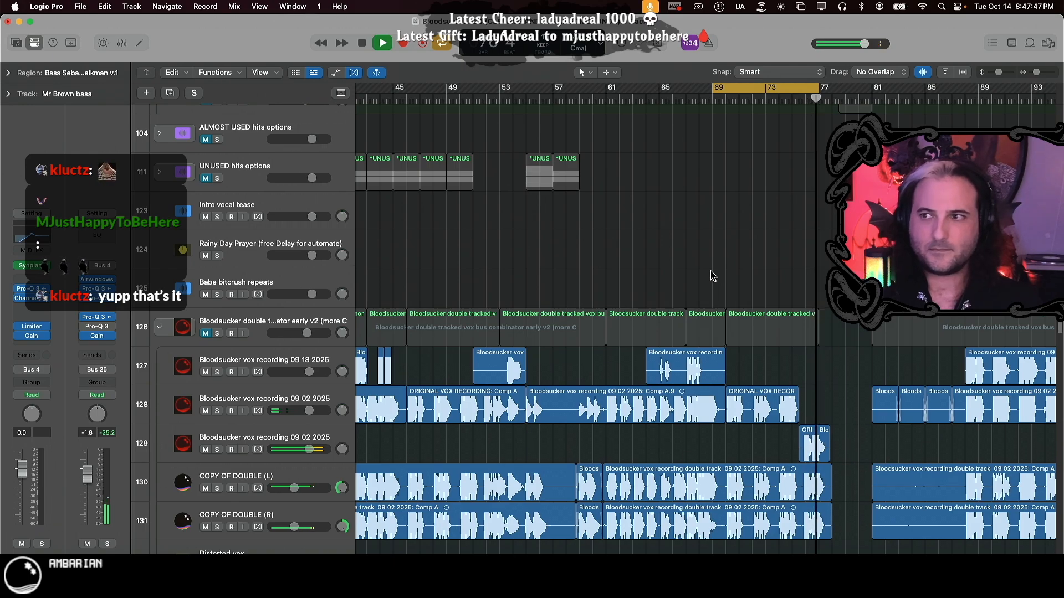
{"action": "key", "text": "space"}
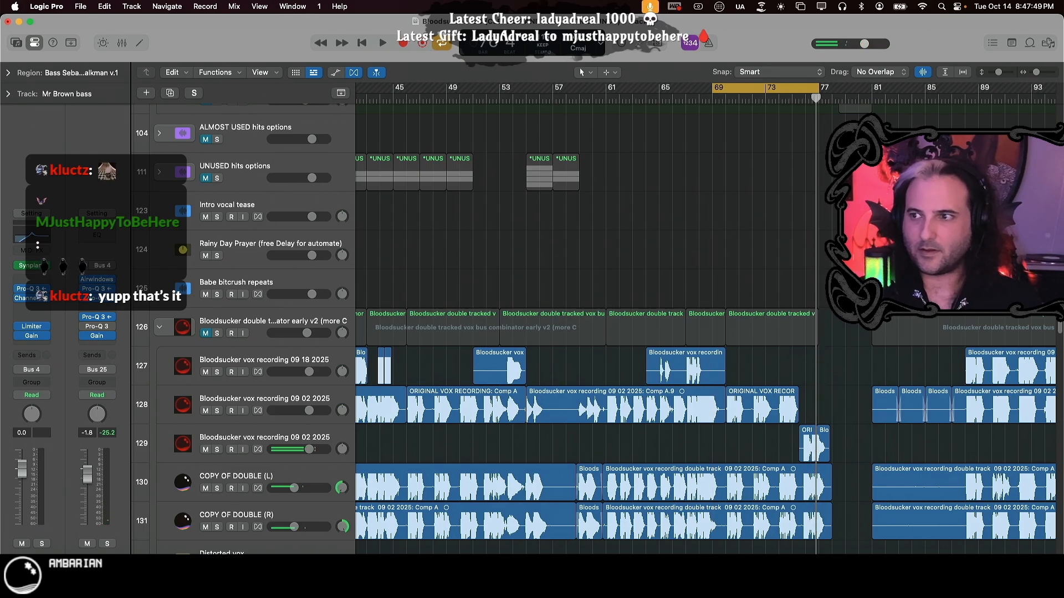
- Locate the choir tracks below the vocal recordings, and turn solo on and off for the Choir Stack Bounced track 142
{"action": "key", "text": "super+Right"}
{"action": "key", "text": "super+Right"}
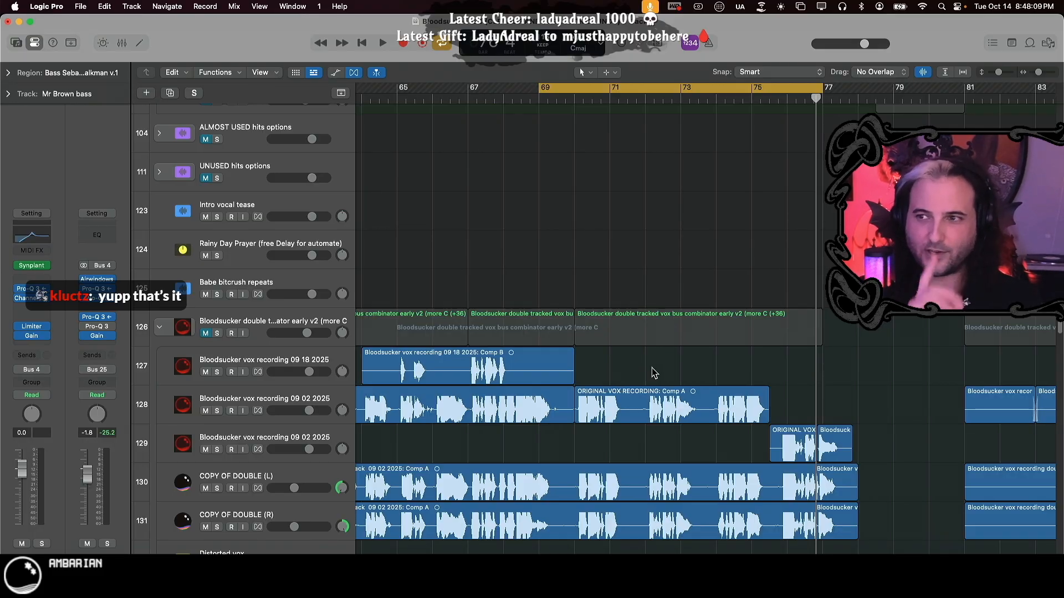
{"action": "scroll", "coordinate": [388, 360], "scroll_direction": "down", "scroll_amount": 10}
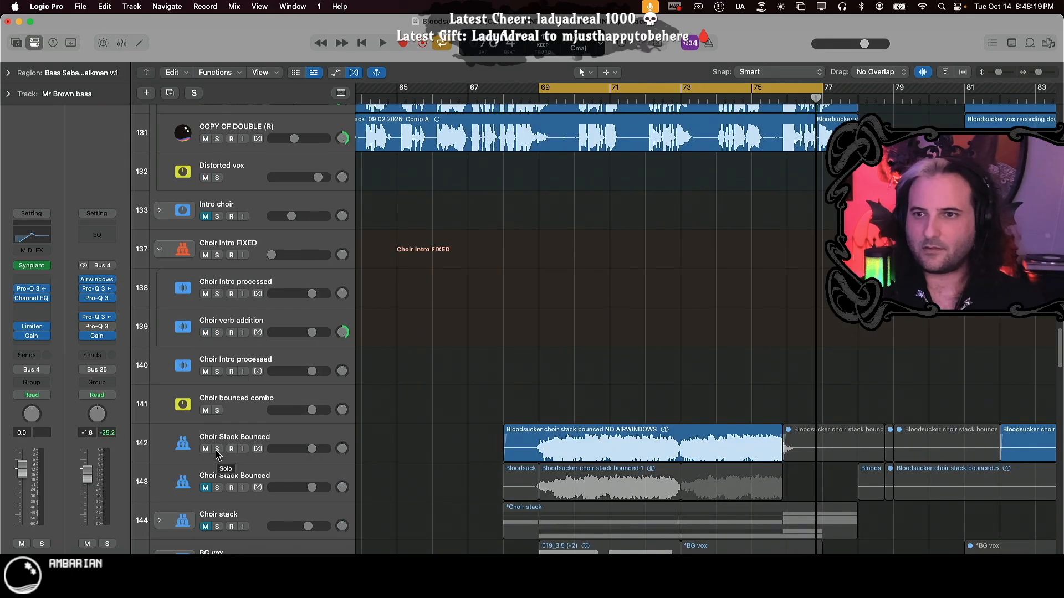
{"action": "left_click", "coordinate": [216, 449]}
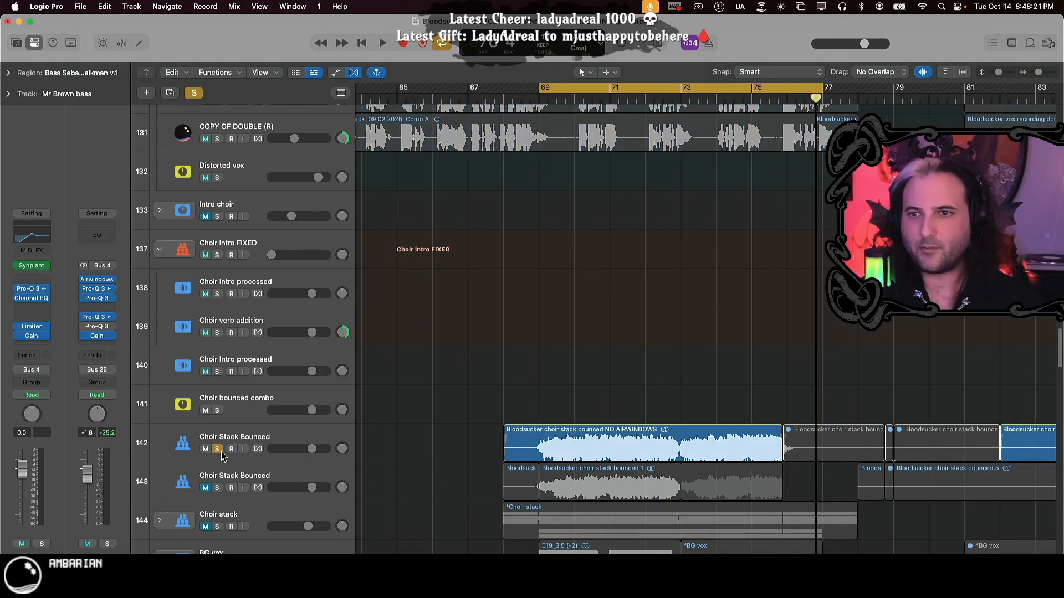
{"action": "left_click", "coordinate": [217, 449]}
- Solo the Choir intro FIXED track, play its section from just before bar 25 to bar 29, and turn the solo off
{"action": "scroll", "coordinate": [438, 542], "scroll_direction": "left", "scroll_amount": 15}
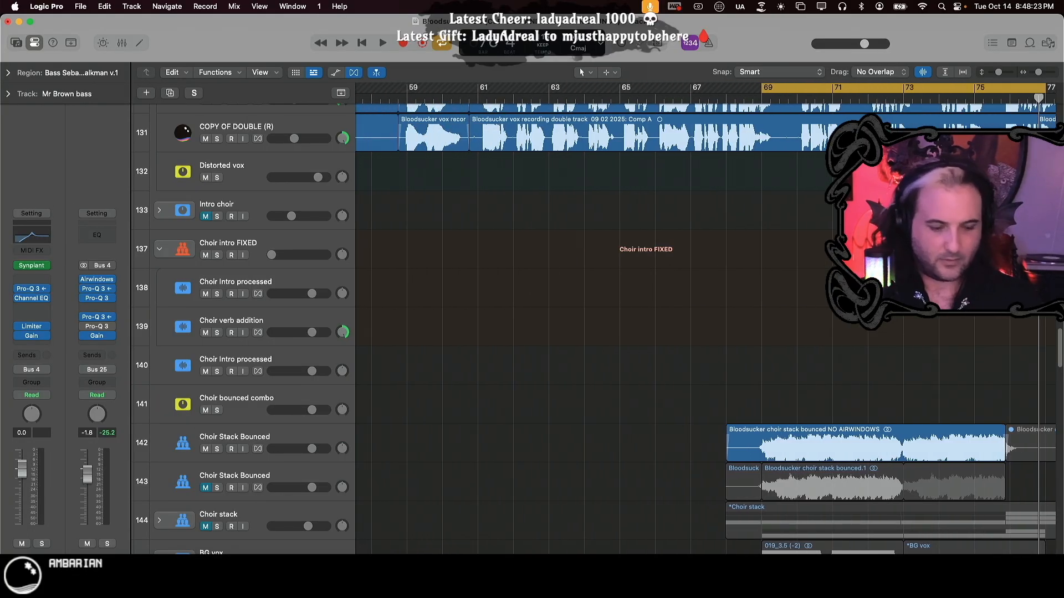
{"action": "scroll", "coordinate": [438, 542], "scroll_direction": "left", "scroll_amount": 5}
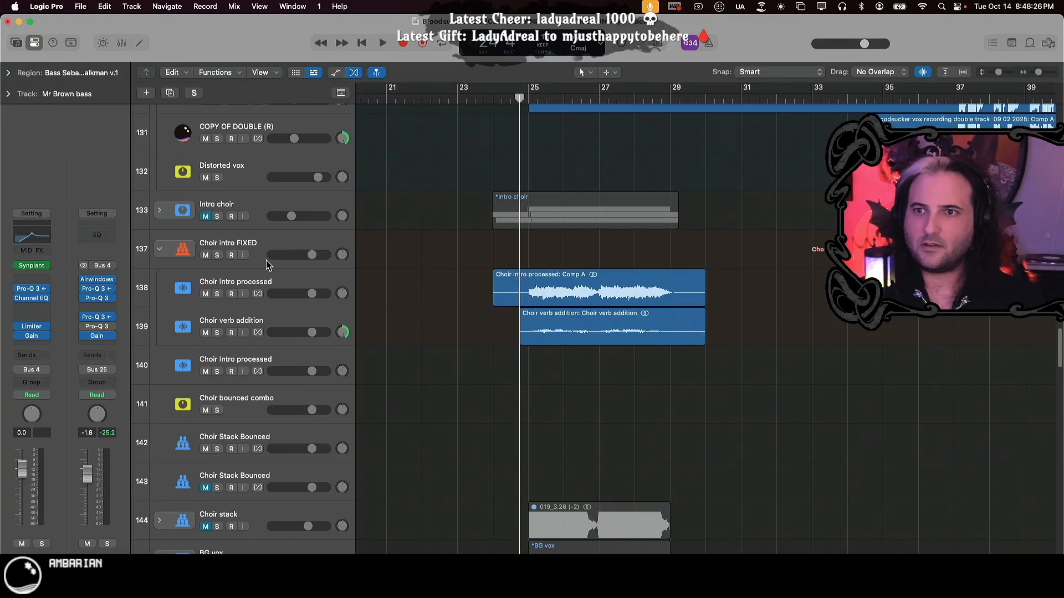
{"action": "scroll", "coordinate": [213, 259], "scroll_direction": "up", "scroll_amount": 3}
{"action": "left_click", "coordinate": [218, 334]}
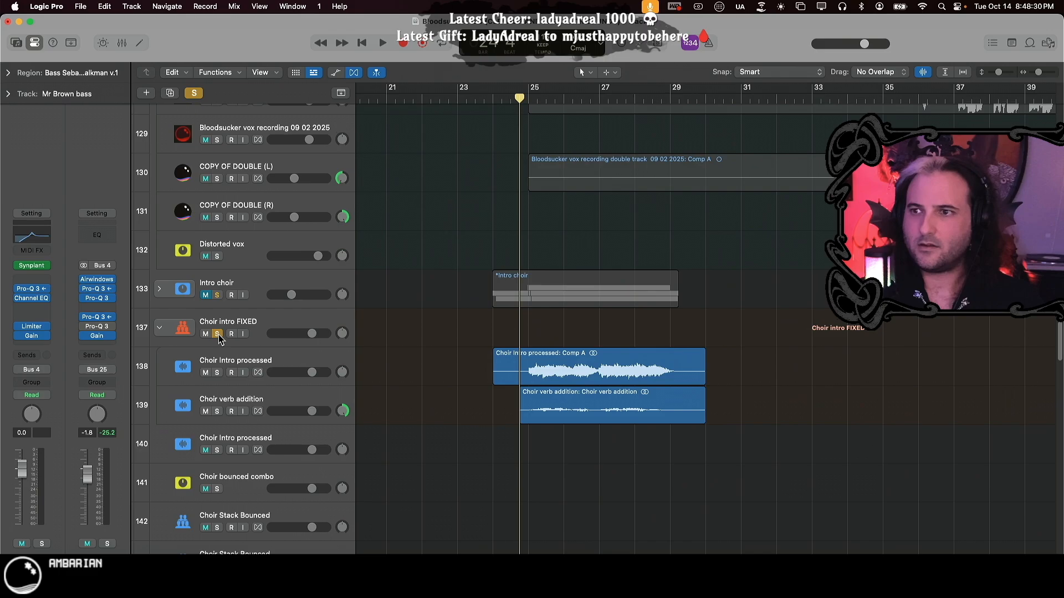
{"action": "key", "text": "space"}
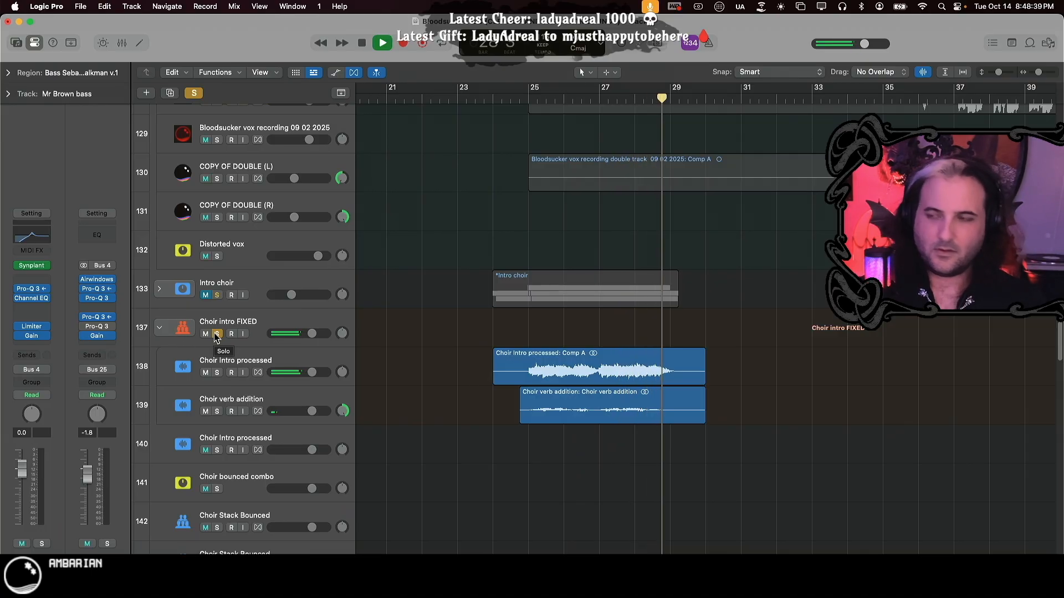
{"action": "key", "text": "space"}
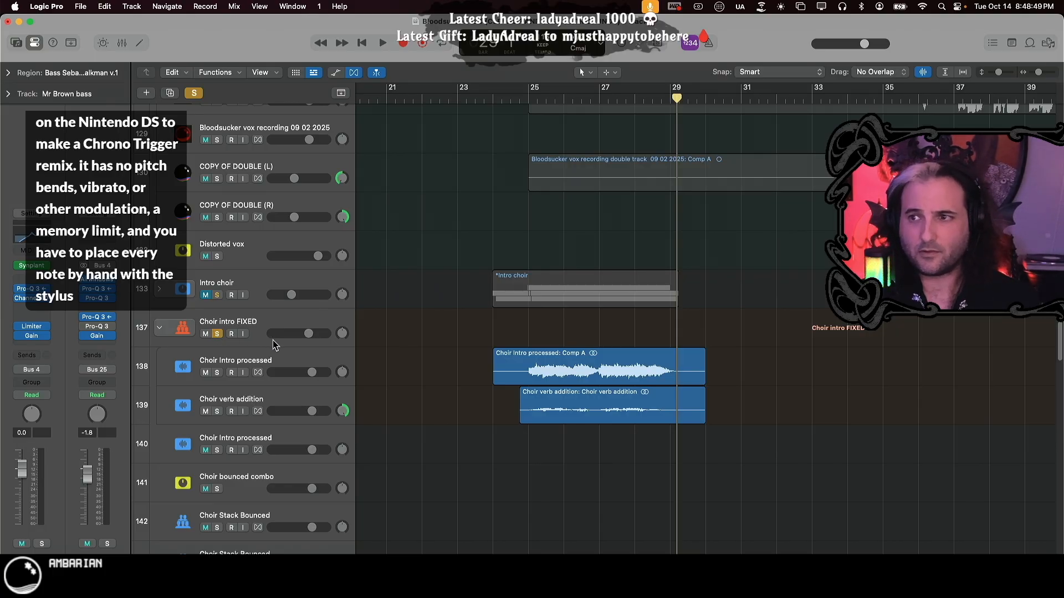
{"action": "scroll", "coordinate": [509, 359], "scroll_direction": "down", "scroll_amount": 5}
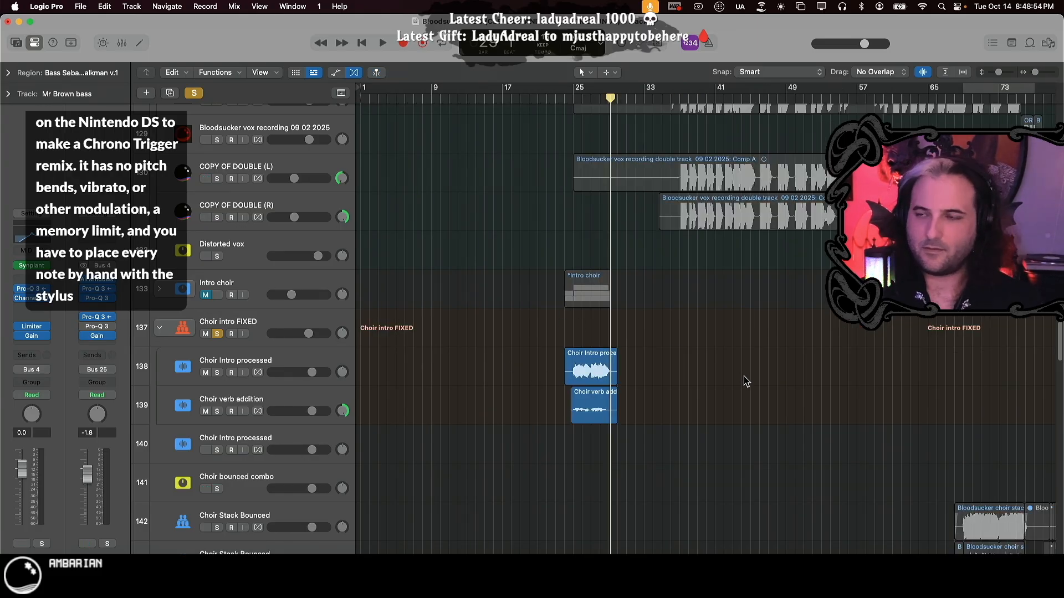
{"action": "left_click", "coordinate": [217, 334]}
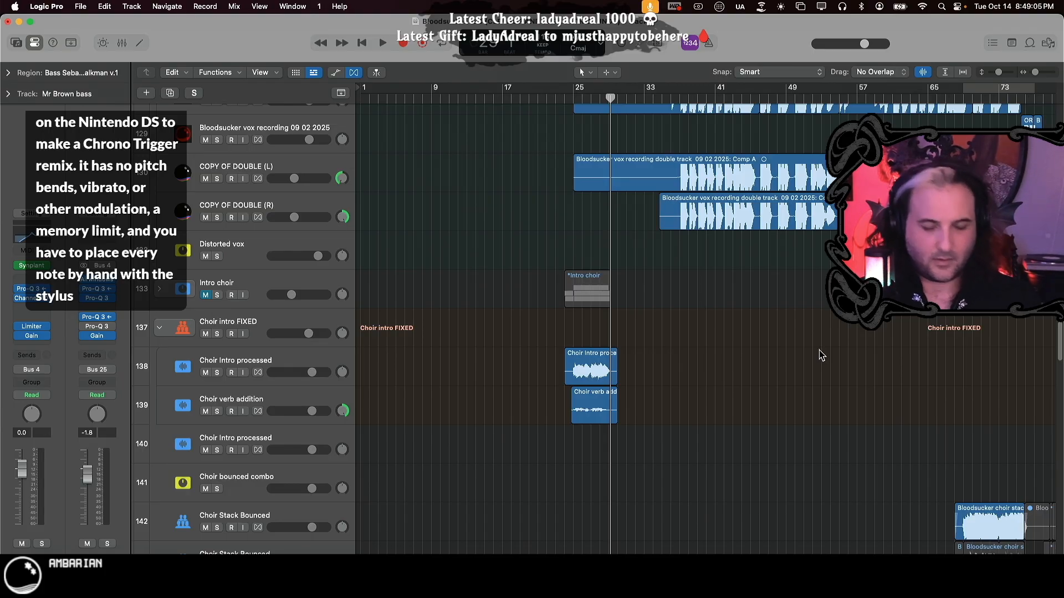
- Move the playhead to bar 70 and turn the bars 69 to 77 cycle range back on
{"action": "key", "text": "super+Left"}
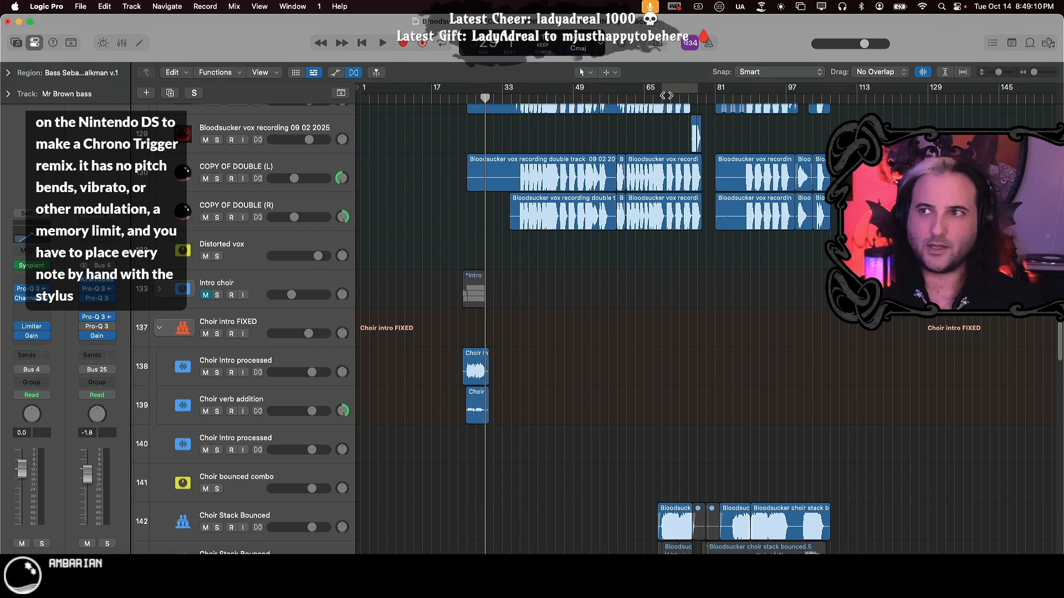
{"action": "left_click", "coordinate": [666, 95]}
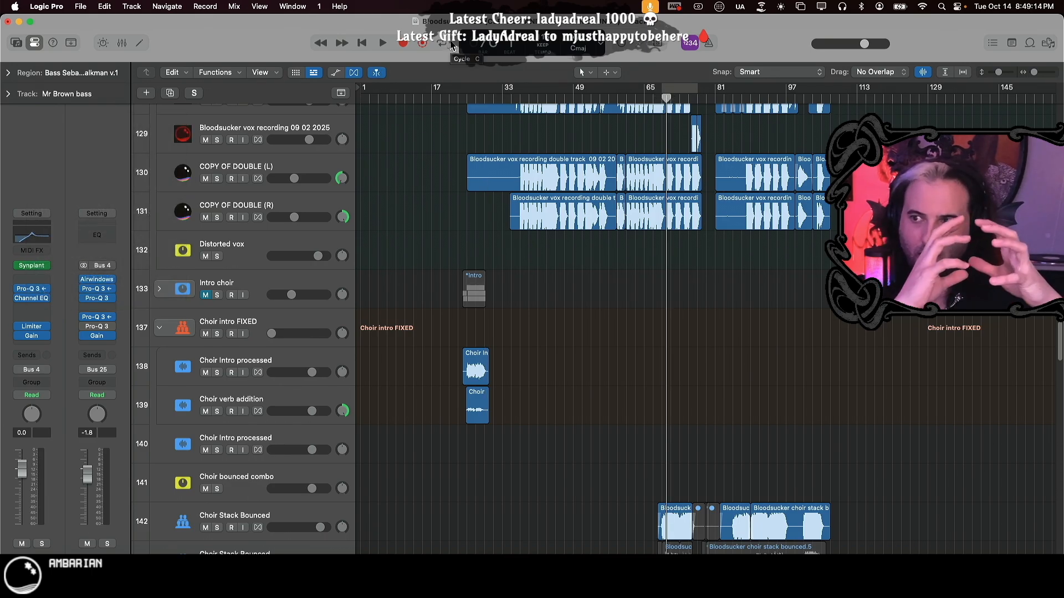
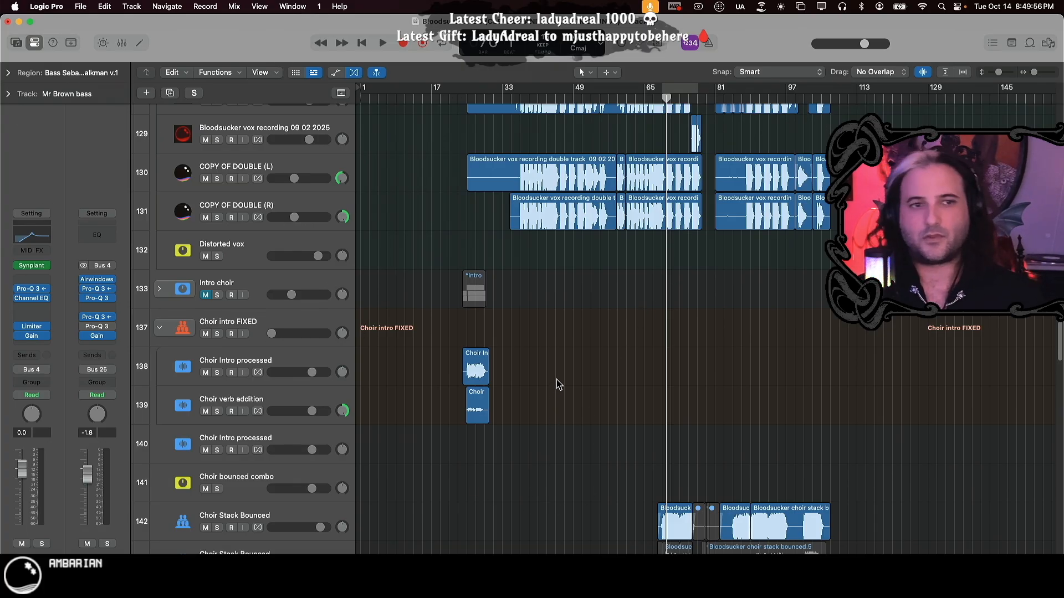
{"action": "left_click", "coordinate": [687, 83]}
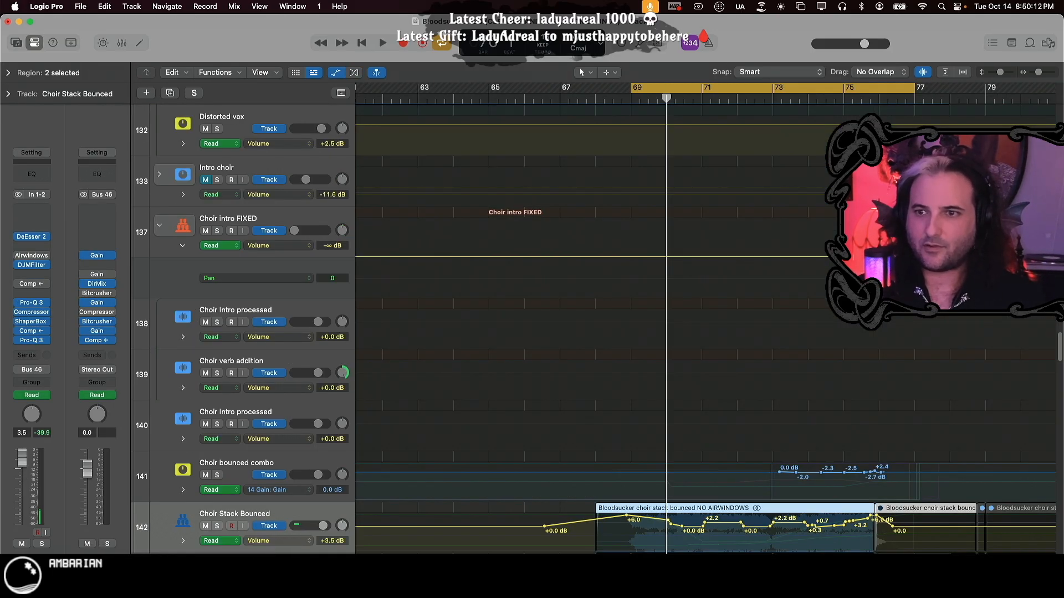
- Switch the Choir Stack Bounced automation lane from volume to the DJMFilter knob parameter
{"action": "left_click", "coordinate": [306, 543]}
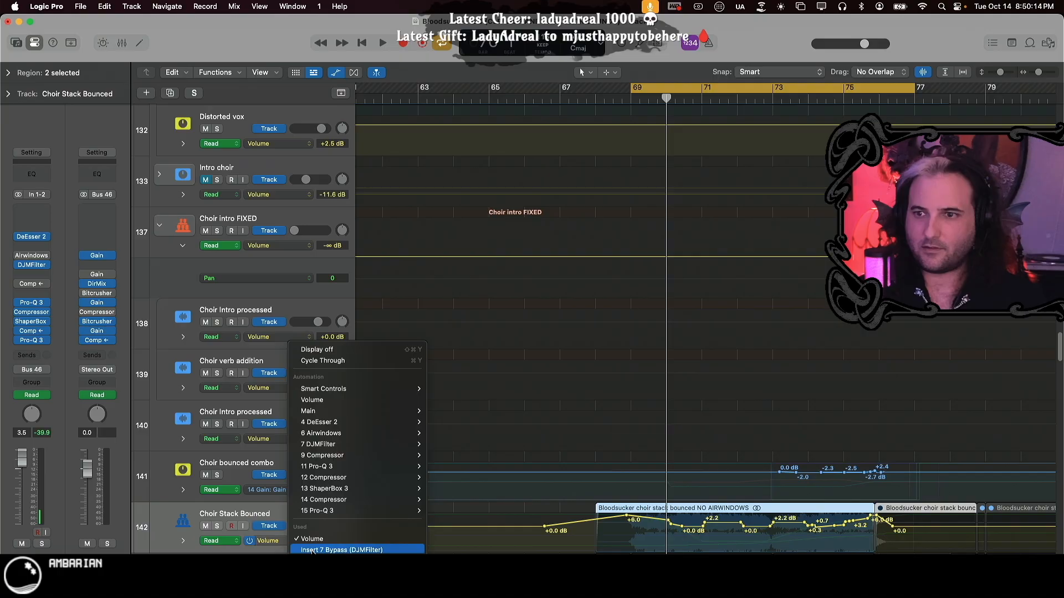
{"action": "left_click", "coordinate": [325, 511]}
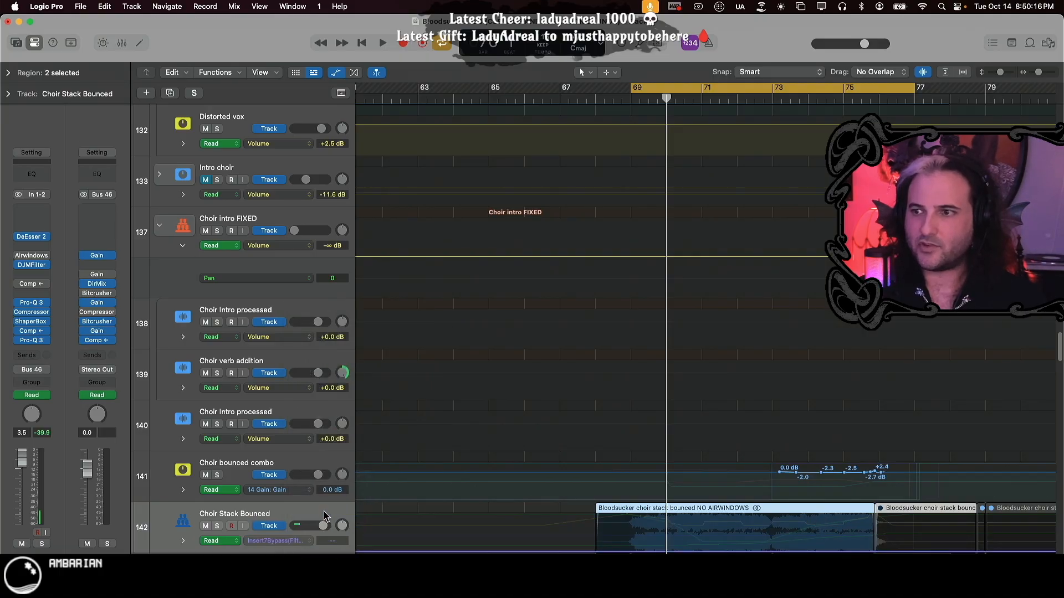
{"action": "left_click", "coordinate": [307, 541]}
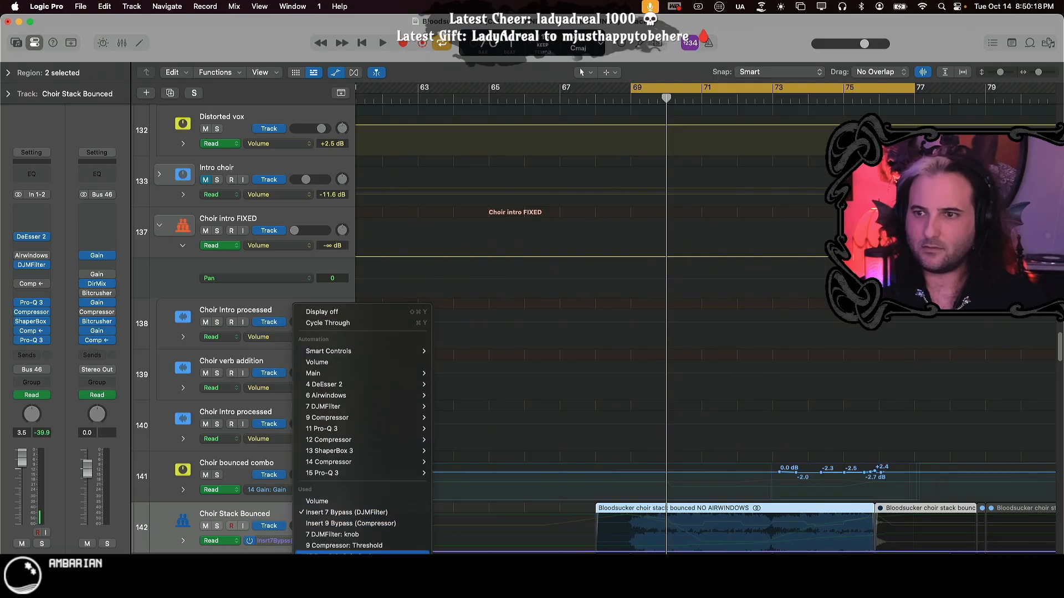
{"action": "left_click", "coordinate": [310, 535]}
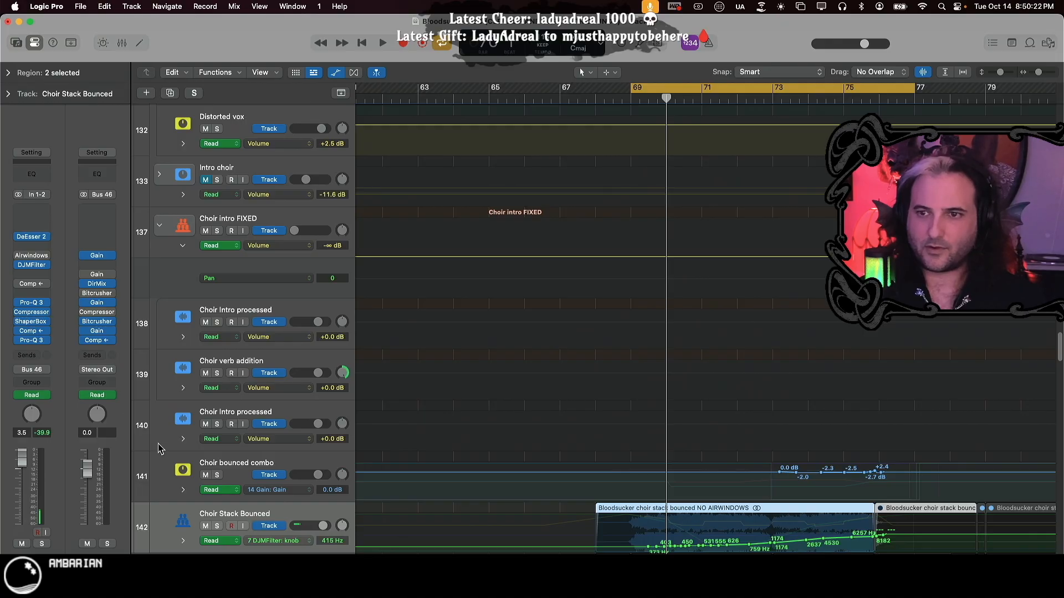
- Insert a Channel EQ on Choir Stack Bounced, enable its high-cut band, and sweep the cutoff down and back up during playback
{"action": "left_click", "coordinate": [25, 176]}
{"action": "left_click", "coordinate": [649, 207]}
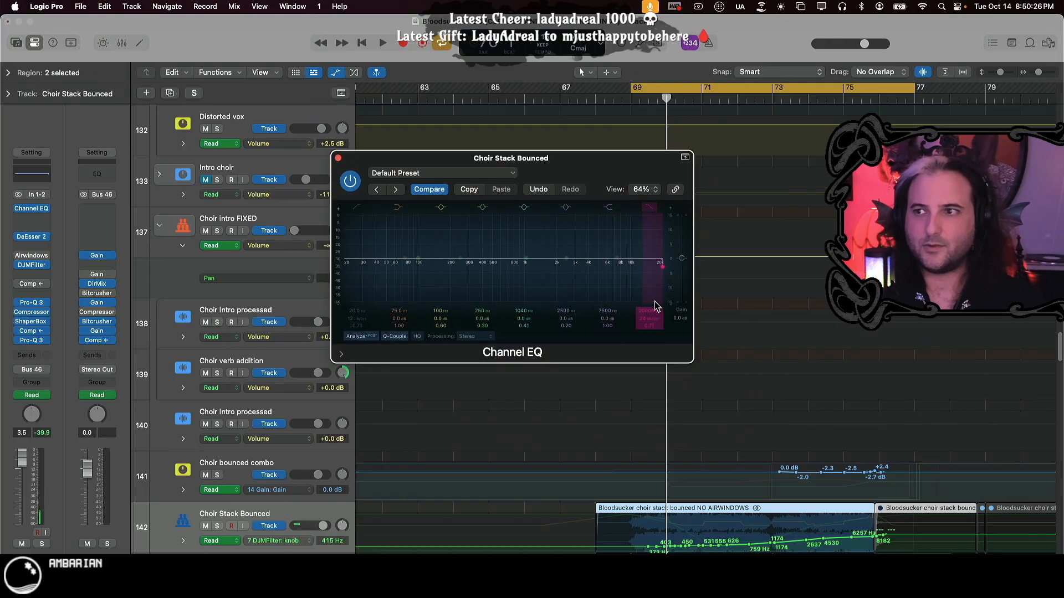
{"action": "left_click_drag", "start_coordinate": [650, 310], "coordinate": [650, 394]}
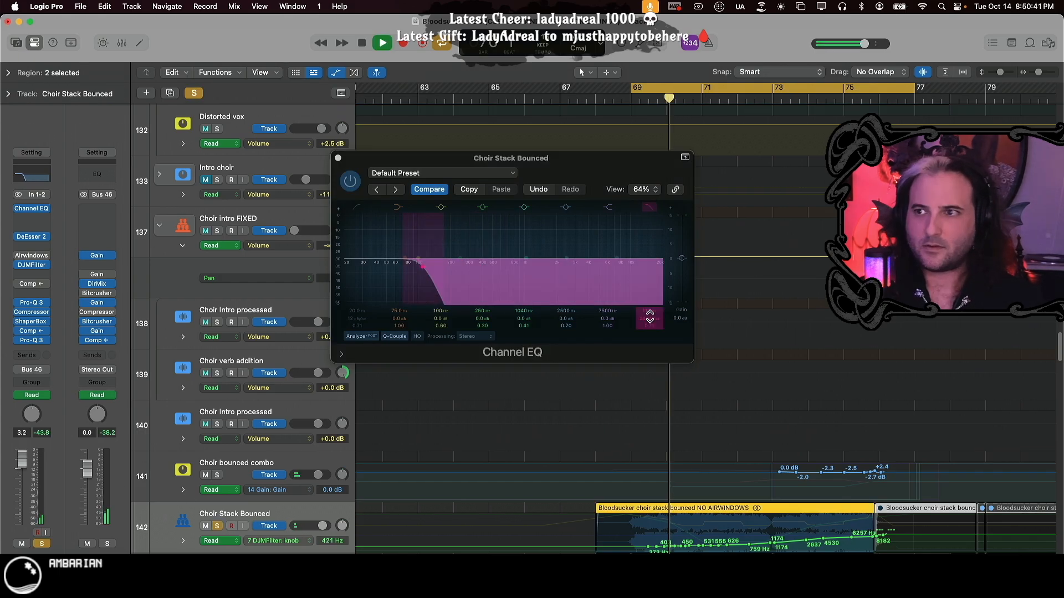
{"action": "left_click_drag", "start_coordinate": [649, 311], "coordinate": [649, 267]}
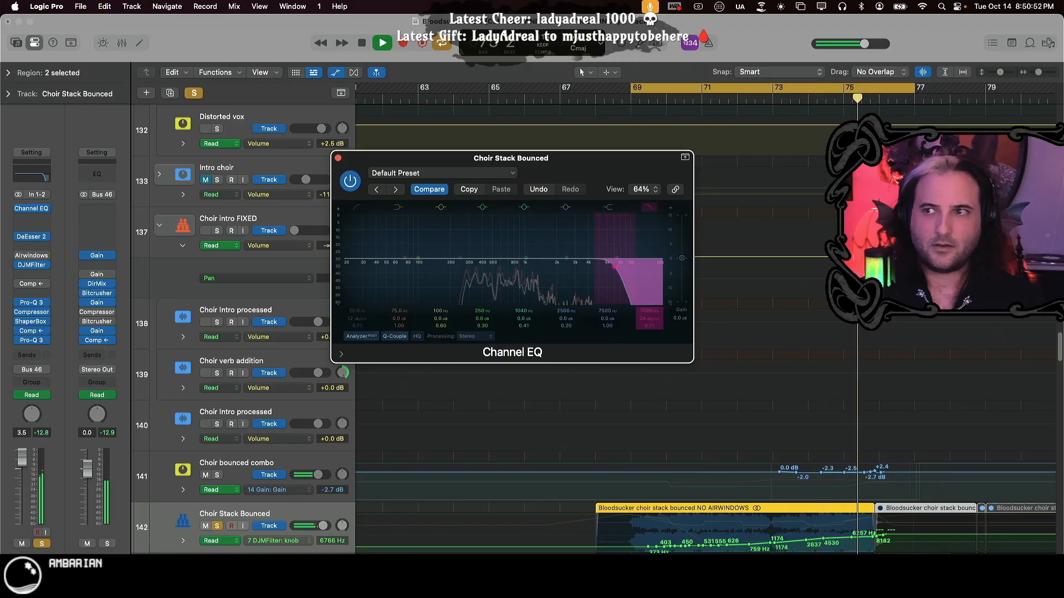
{"action": "key", "text": "space"}
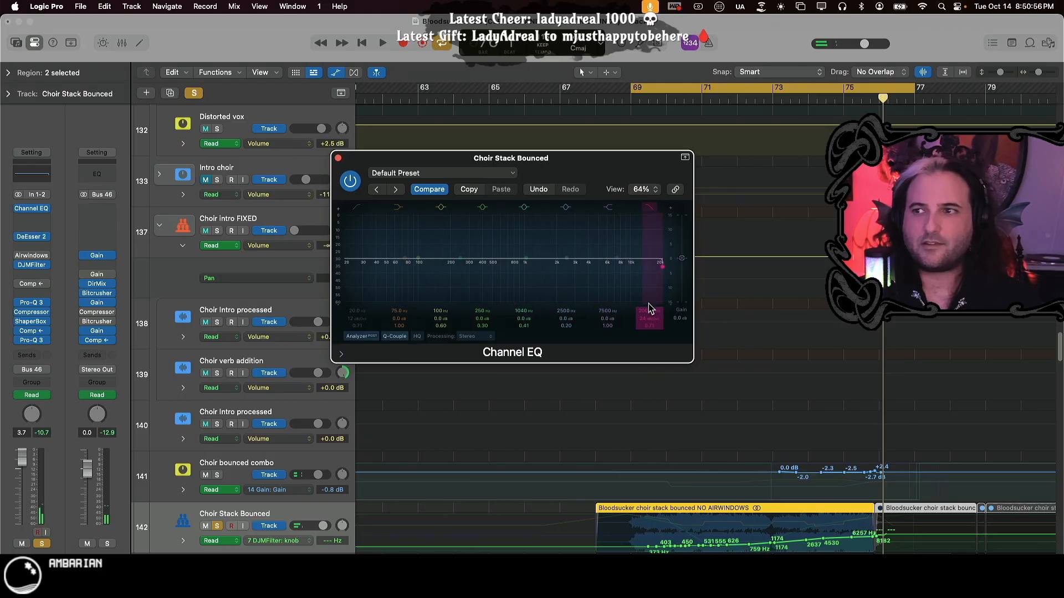
- Lower the Channel EQ's high-cut with a Q of 1.60, and sweep the cutoff up to 7750 Hz while the loop plays
{"action": "left_click_drag", "start_coordinate": [661, 266], "coordinate": [583, 266]}
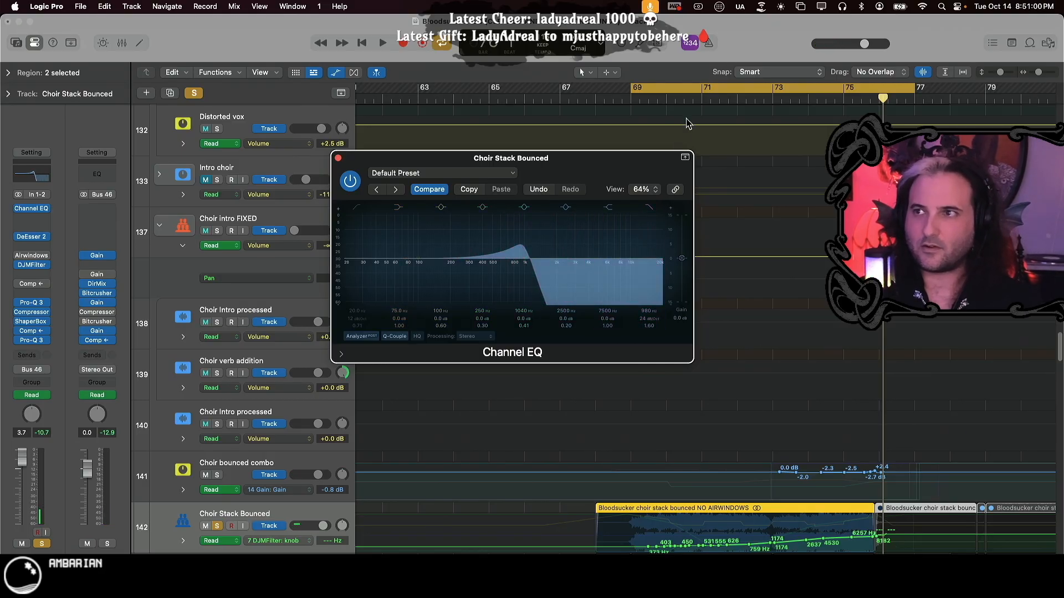
{"action": "key", "text": "space"}
{"action": "left_click_drag", "start_coordinate": [649, 311], "coordinate": [650, 266]}
{"action": "key", "text": "space"}
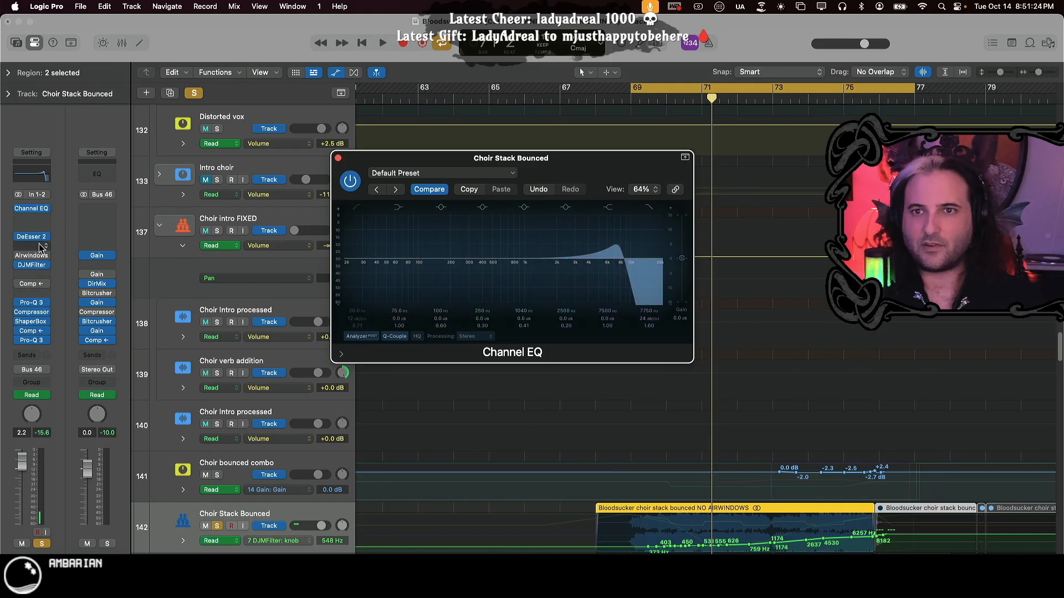
- Bypass and close the Channel EQ, and play the choir loop with the track's DJMFilter window open
{"action": "left_click", "coordinate": [18, 209]}
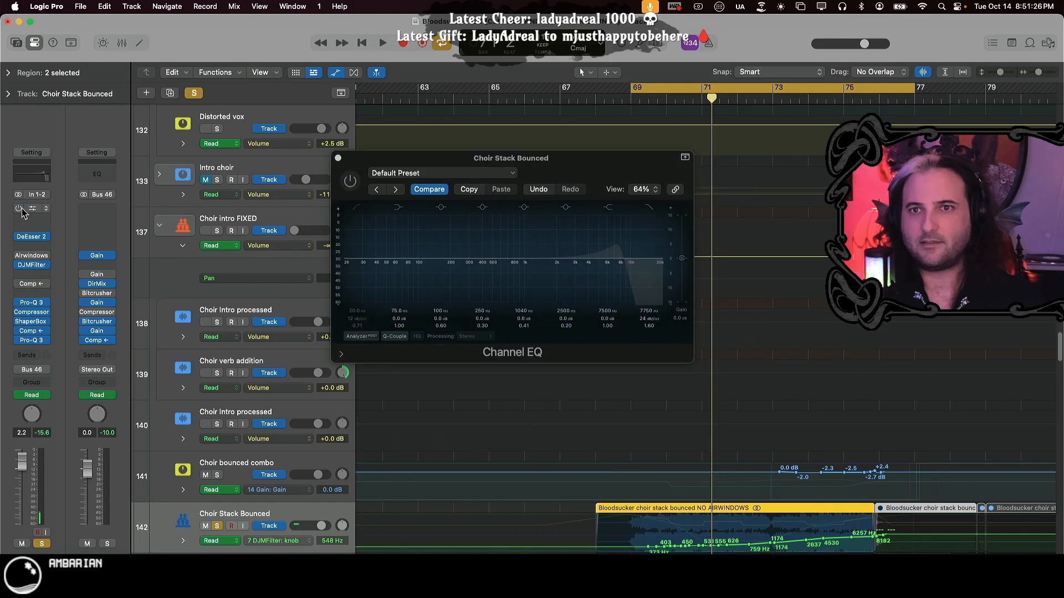
{"action": "left_click", "coordinate": [338, 159]}
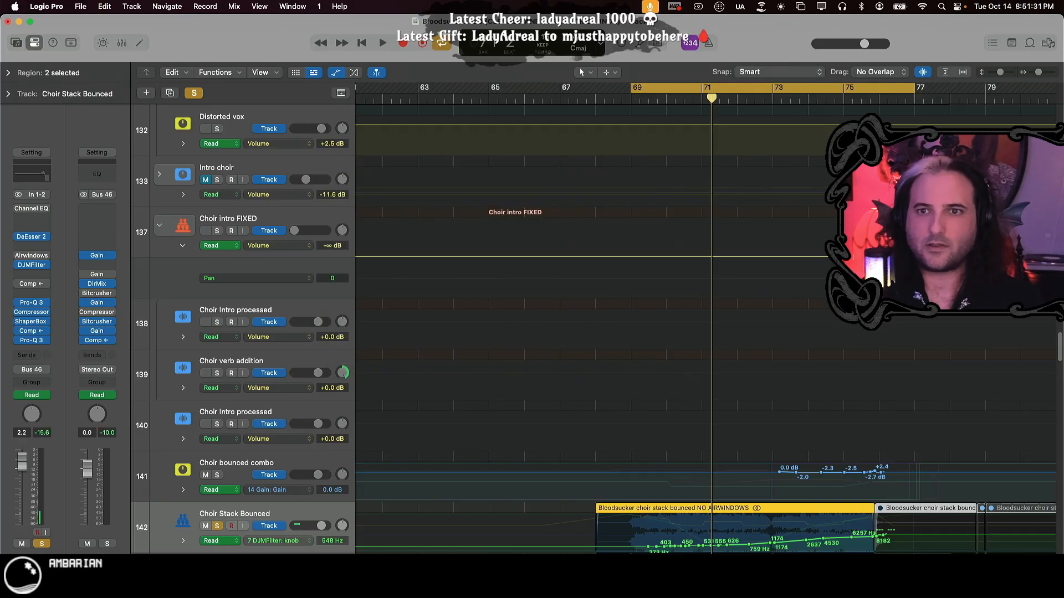
{"action": "left_click", "coordinate": [32, 266]}
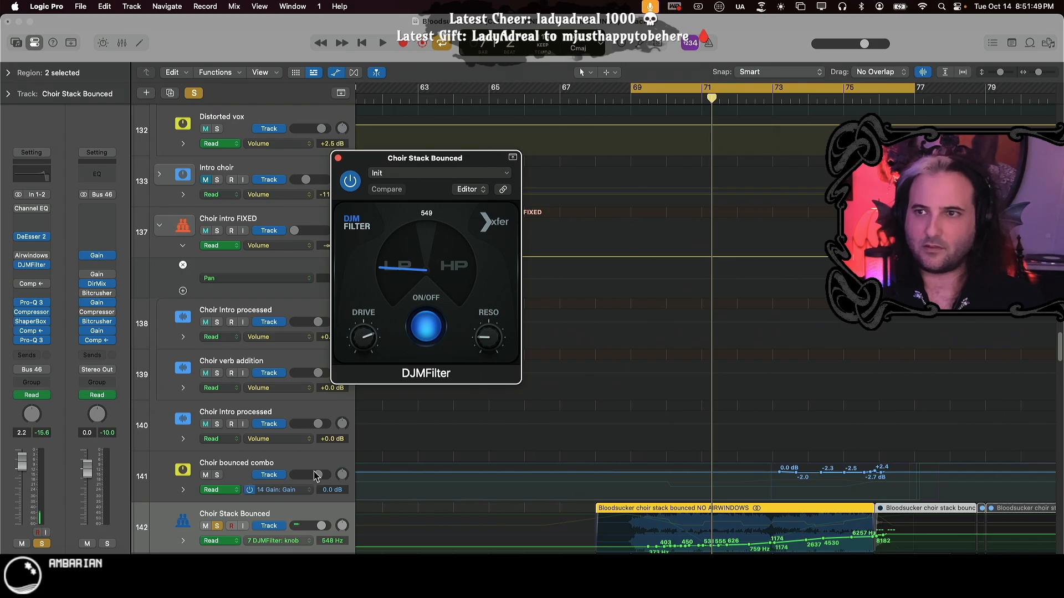
{"action": "key", "text": "space"}
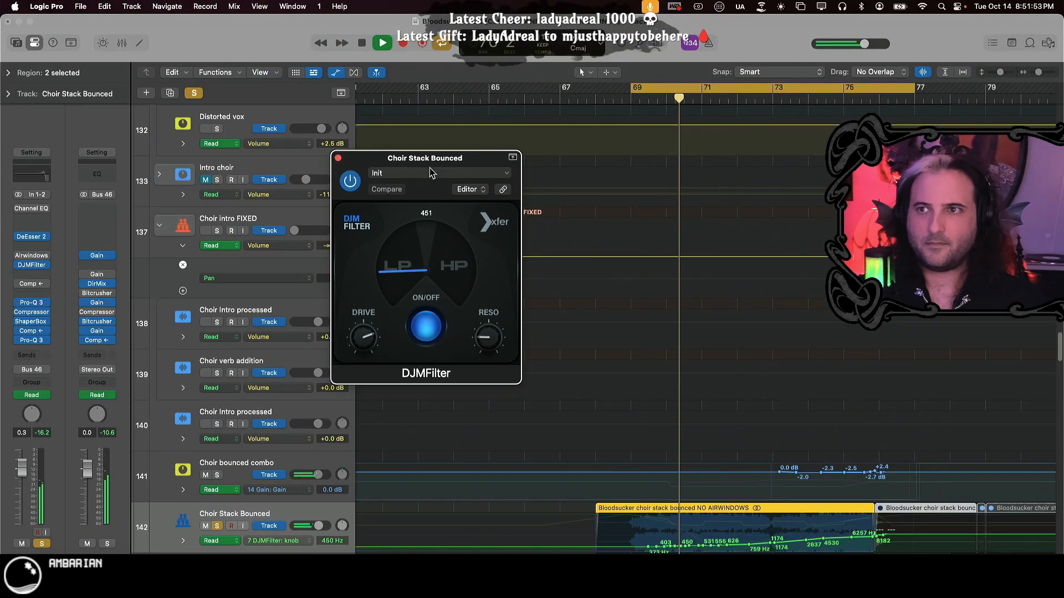
- Move the DJMFilter window aside for the end of the choir sweep, hide the track automation, and close the plug-in window
{"action": "left_click_drag", "start_coordinate": [480, 162], "coordinate": [566, 348]}
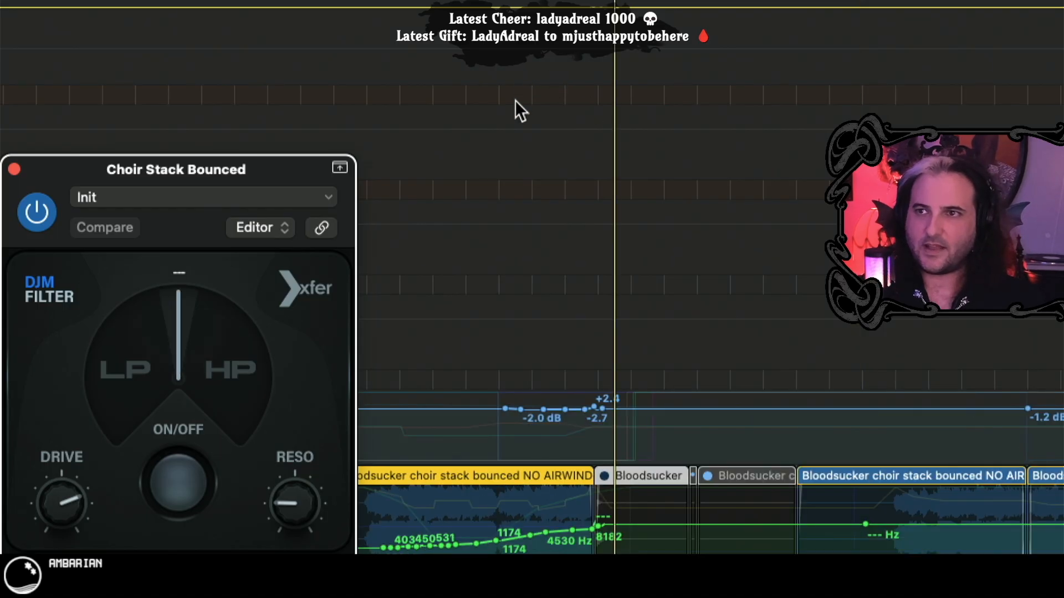
{"action": "key", "text": "super+Left"}
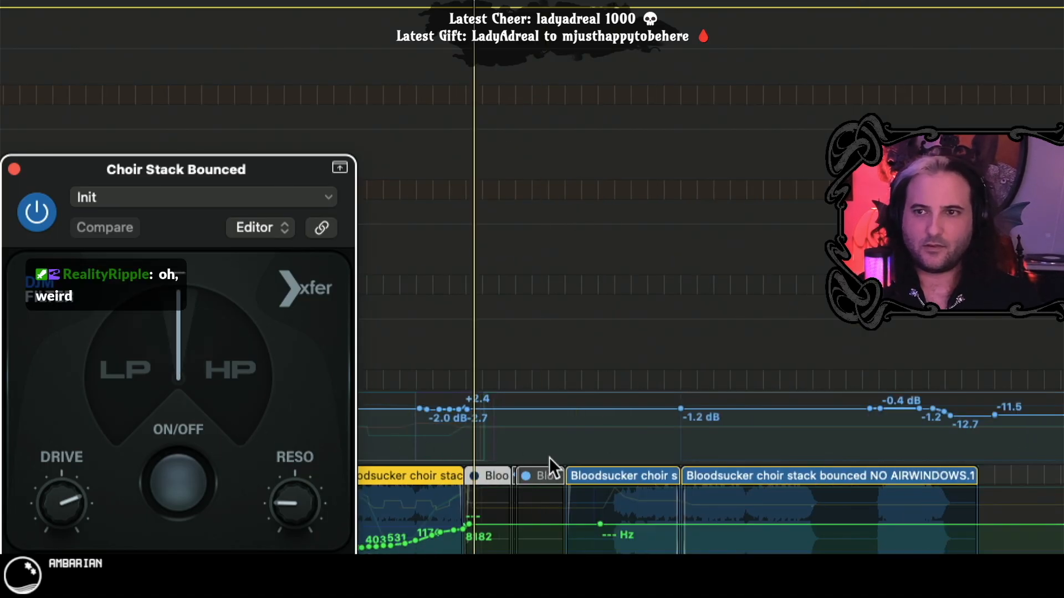
{"action": "scroll", "coordinate": [551, 459], "scroll_direction": "left", "scroll_amount": 5}
{"action": "key", "text": "a"}
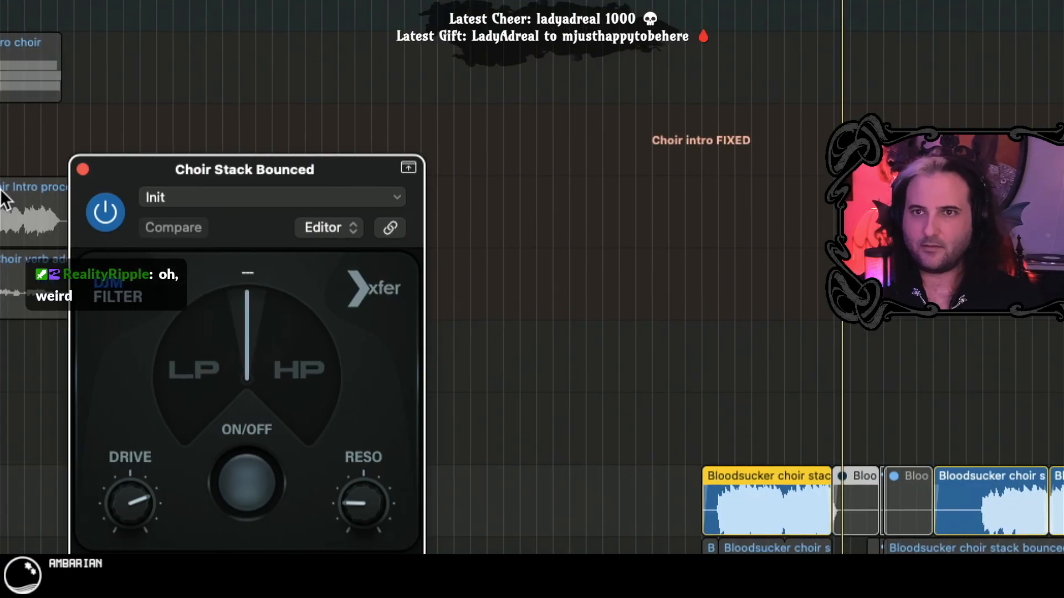
{"action": "left_click", "coordinate": [83, 170]}
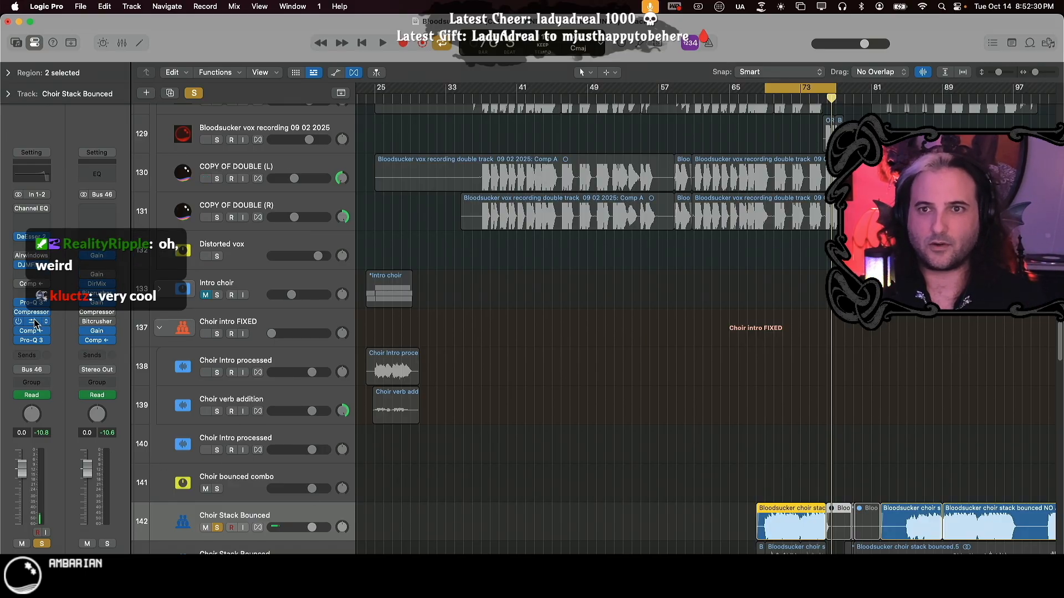
- Solo the Choir bounced combo track and play the loop from bar 69
{"action": "scroll", "coordinate": [200, 384], "scroll_direction": "down", "scroll_amount": 2}
{"action": "left_click", "coordinate": [200, 388]}
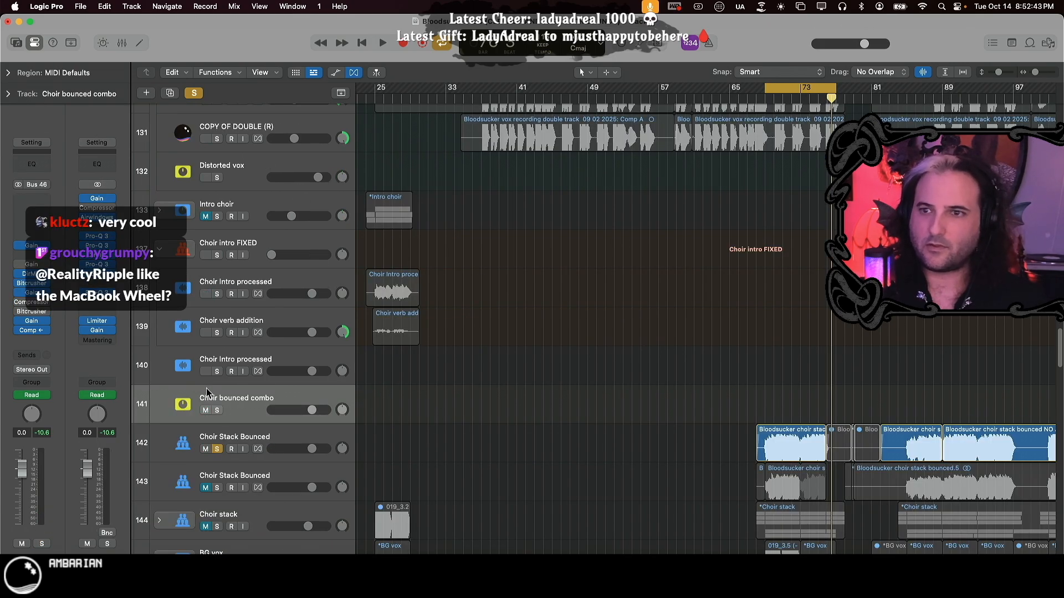
{"action": "left_click", "coordinate": [217, 411]}
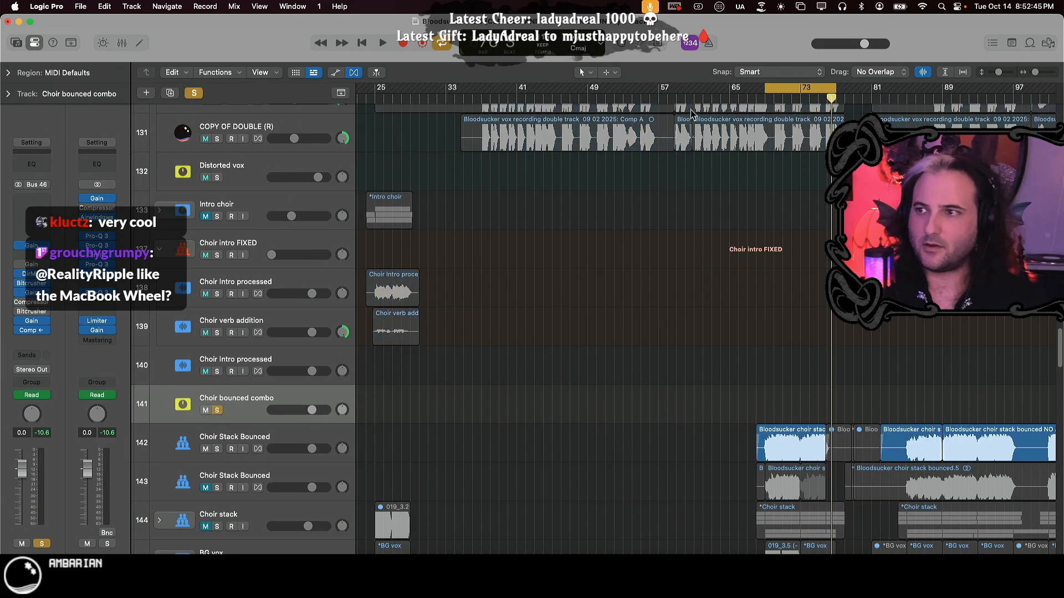
{"action": "key", "text": "space"}
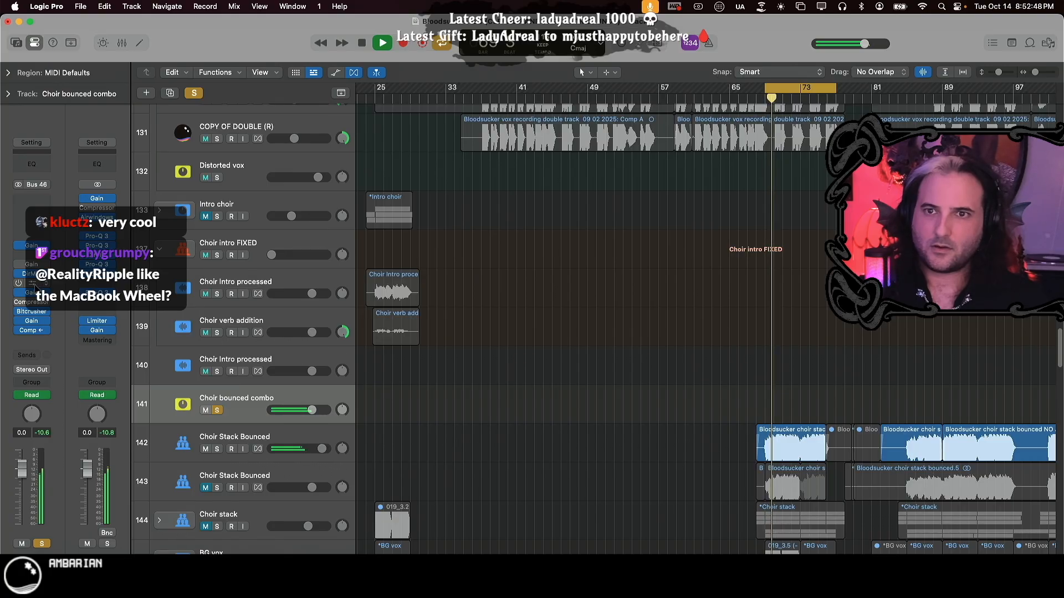
- Open both Bitcrushers on Choir bounced combo during playback and arrange their windows one above the other to compare settings
{"action": "left_click", "coordinate": [32, 284]}
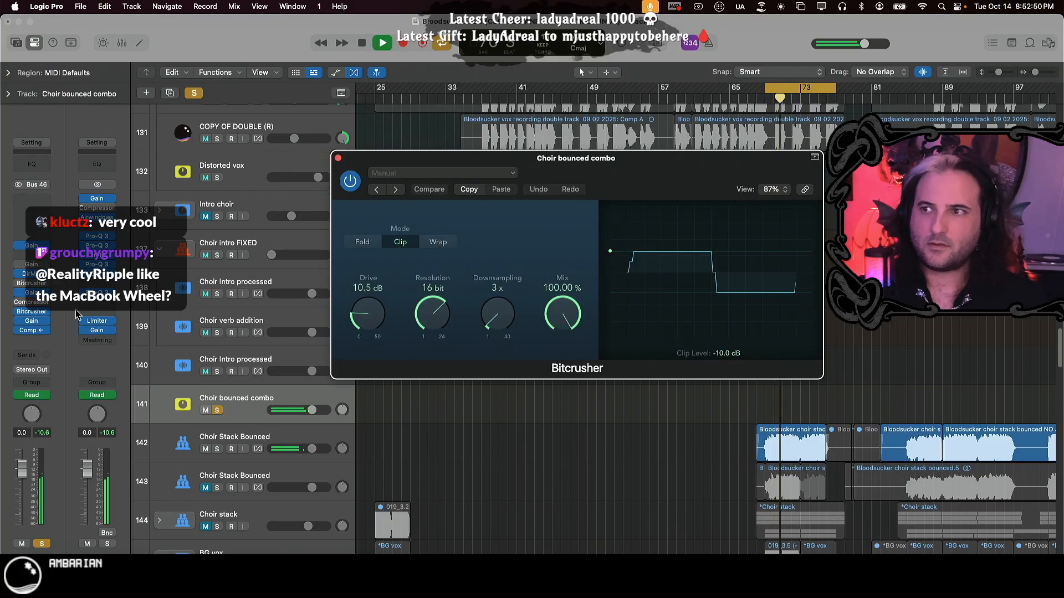
{"action": "left_click", "coordinate": [31, 312]}
{"action": "left_click_drag", "start_coordinate": [713, 176], "coordinate": [700, 381]}
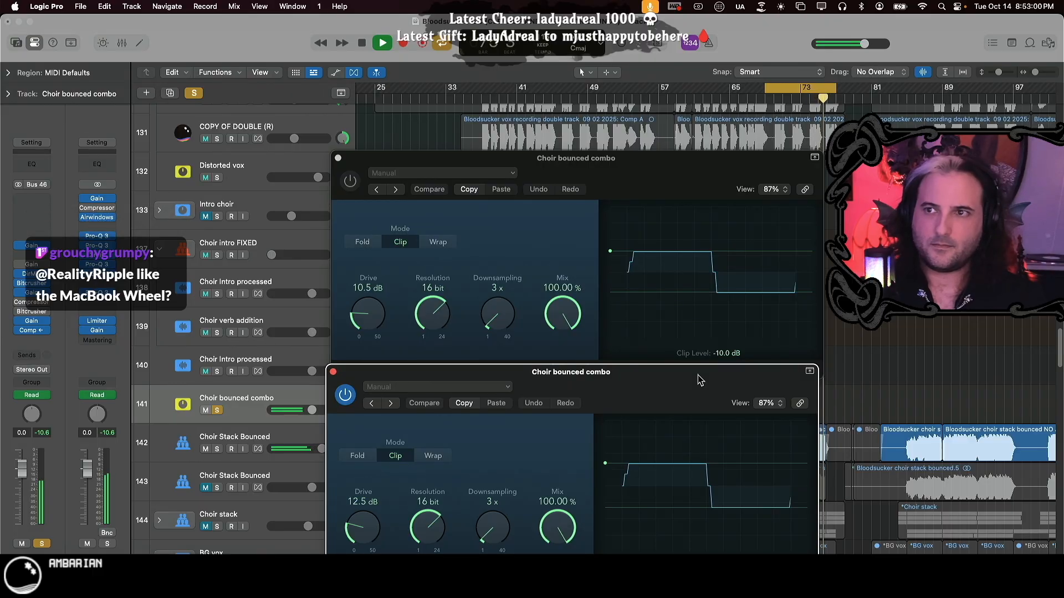
{"action": "key", "text": "space"}
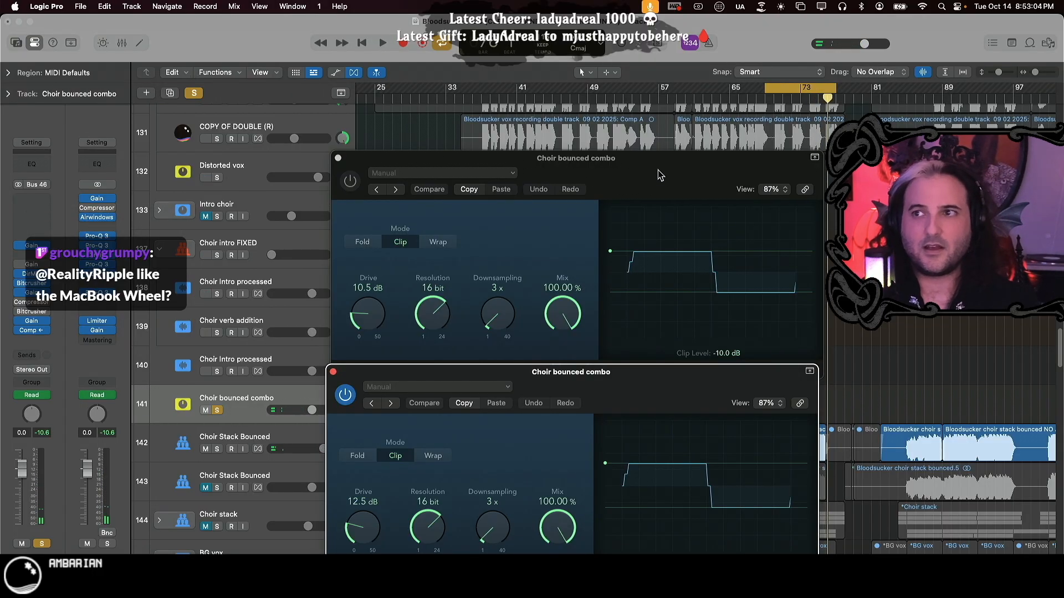
{"action": "left_click_drag", "start_coordinate": [662, 178], "coordinate": [655, 149]}
{"action": "left_click_drag", "start_coordinate": [671, 388], "coordinate": [667, 373]}
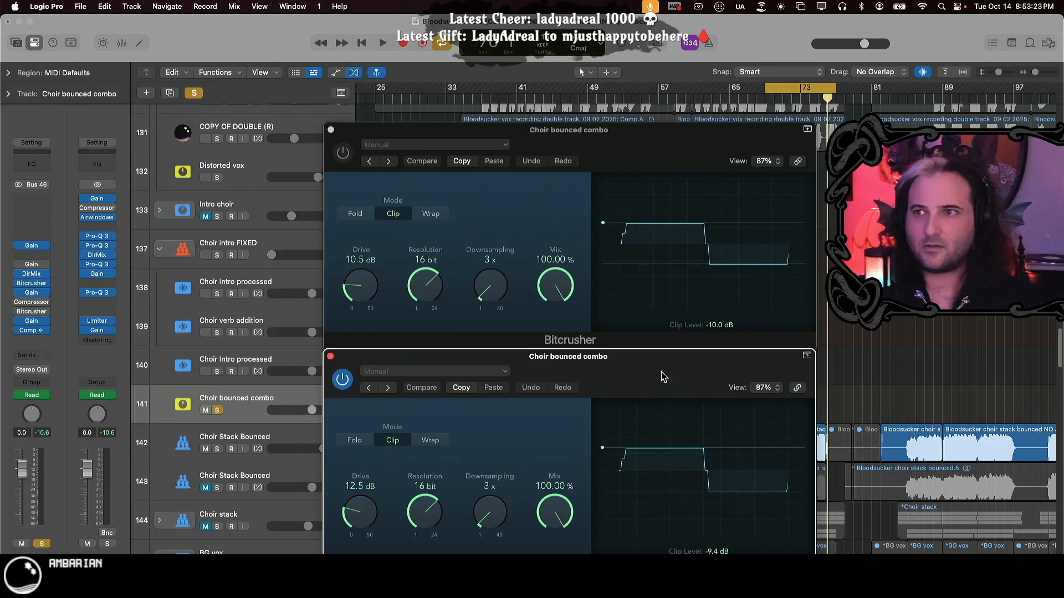
{"action": "key", "text": "space"}
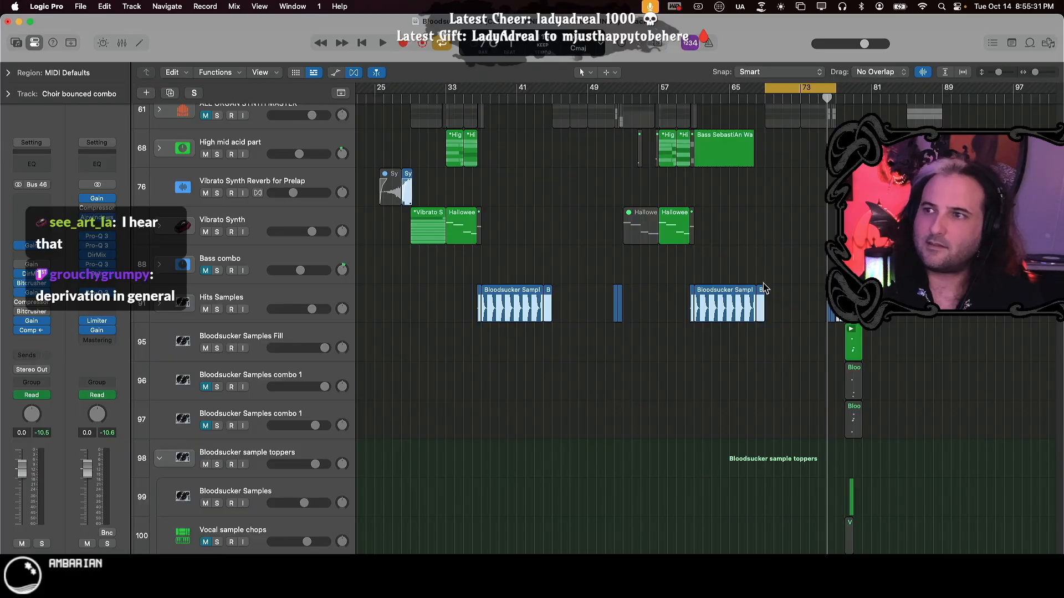
- Stop the bounced strings playback, expand the Violins stack, and inspect its first violin track's Kontakt instrument before closing it
{"action": "scroll", "coordinate": [764, 288], "scroll_direction": "right", "scroll_amount": 5}
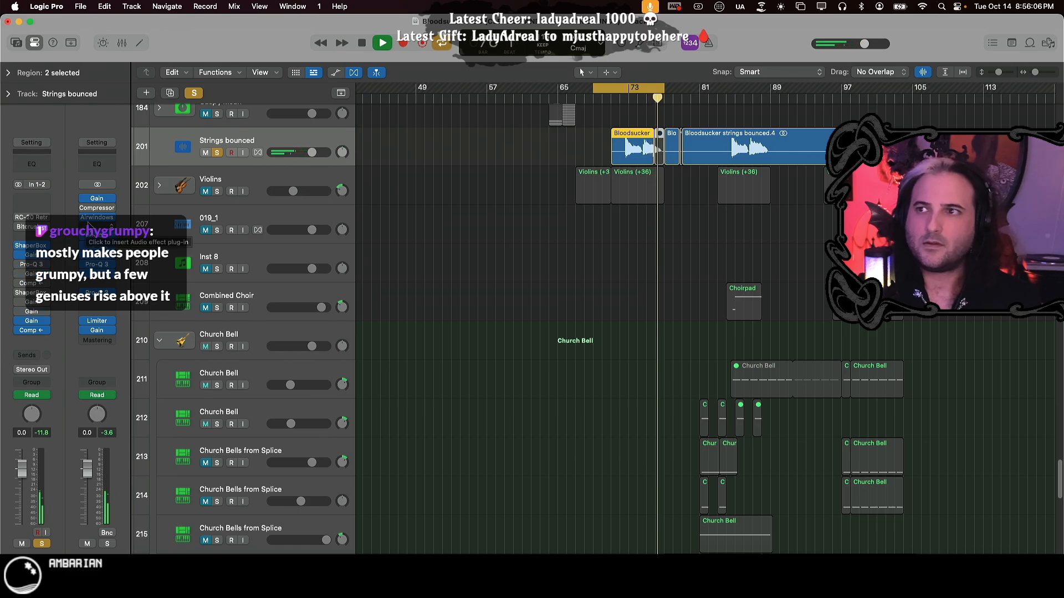
{"action": "key", "text": "space"}
{"action": "left_click", "coordinate": [244, 186]}
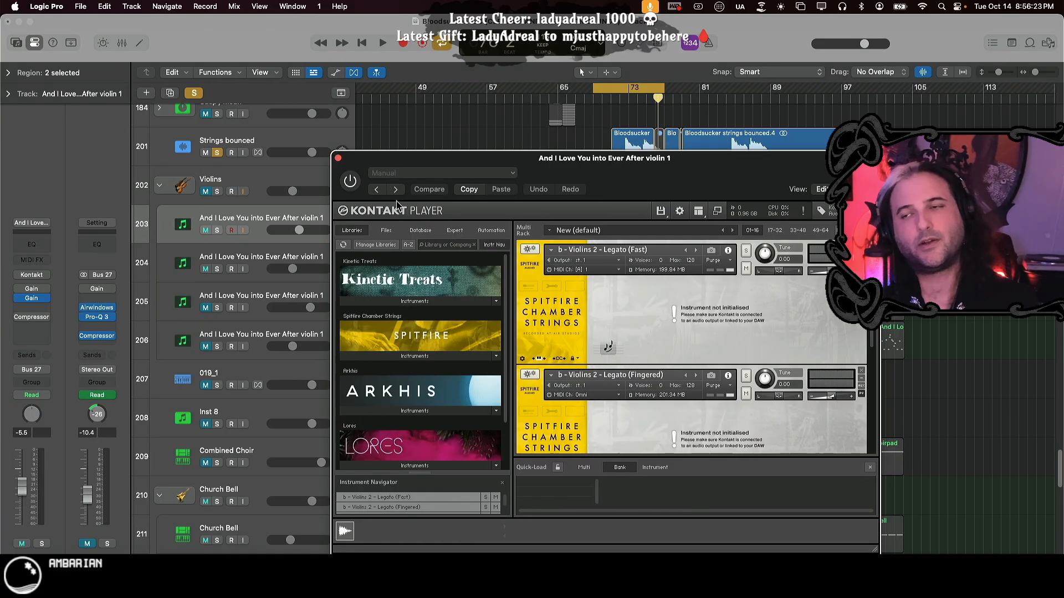
{"action": "left_click", "coordinate": [338, 159]}
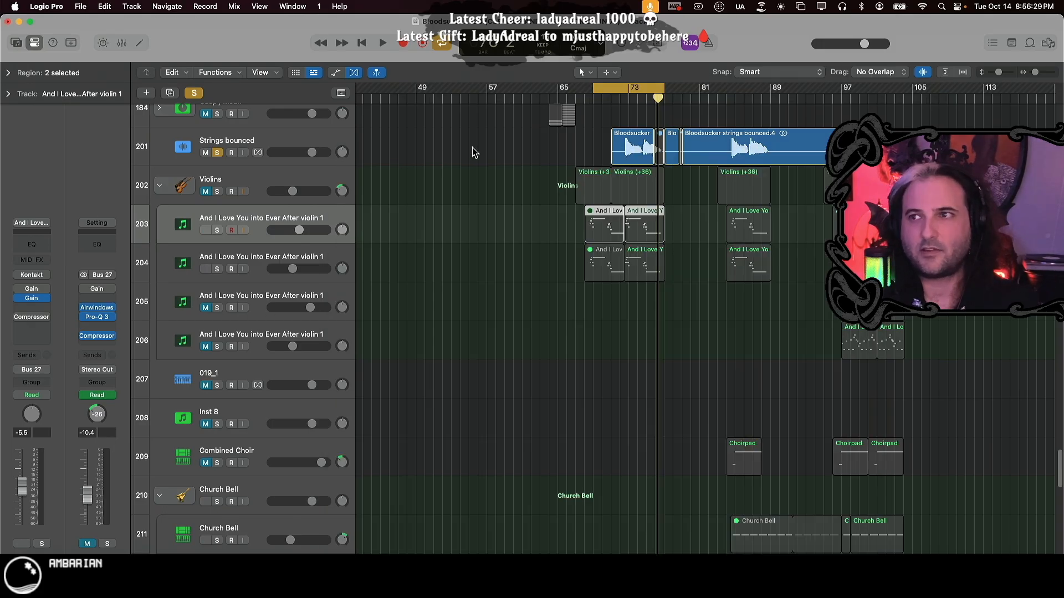
- Examine the first violin track's region ending at bar 77 in an enlarged Piano Roll during playback, and close the editor
{"action": "double_click", "coordinate": [643, 234]}
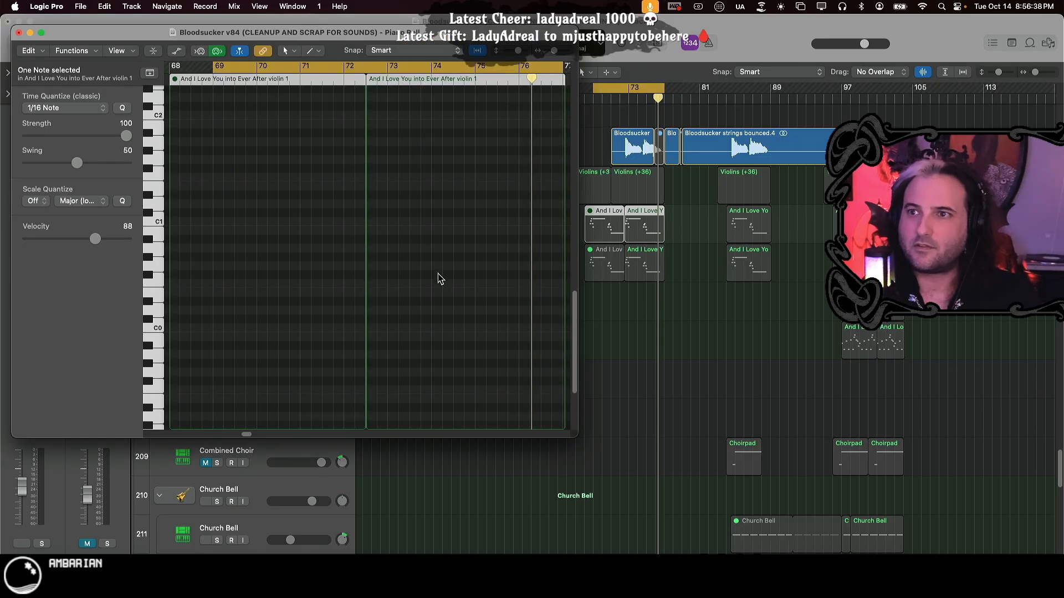
{"action": "scroll", "coordinate": [438, 282], "scroll_direction": "up", "scroll_amount": 6}
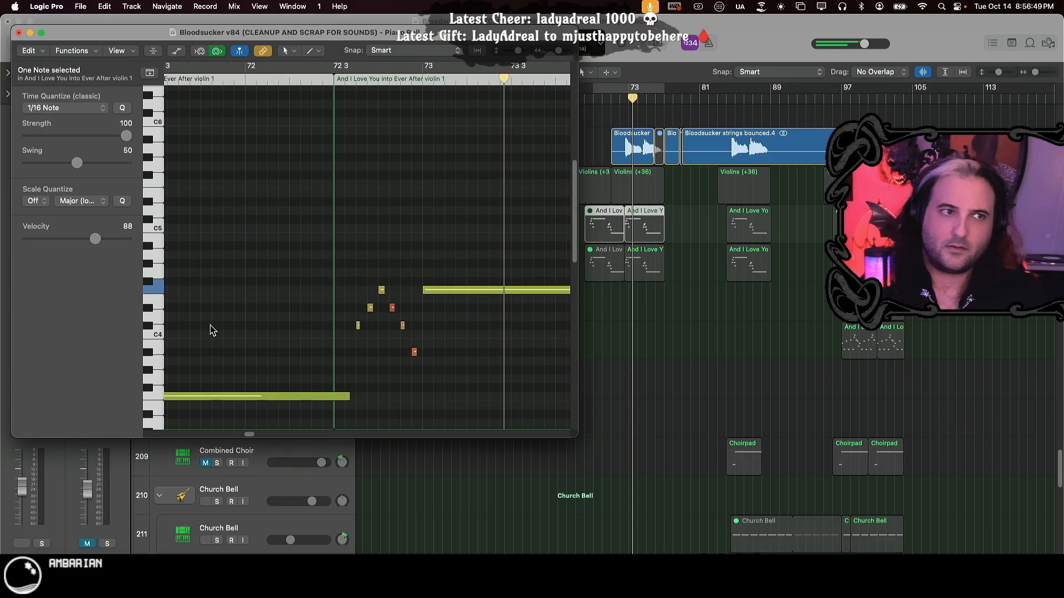
{"action": "left_click_drag", "start_coordinate": [577, 436], "coordinate": [665, 542]}
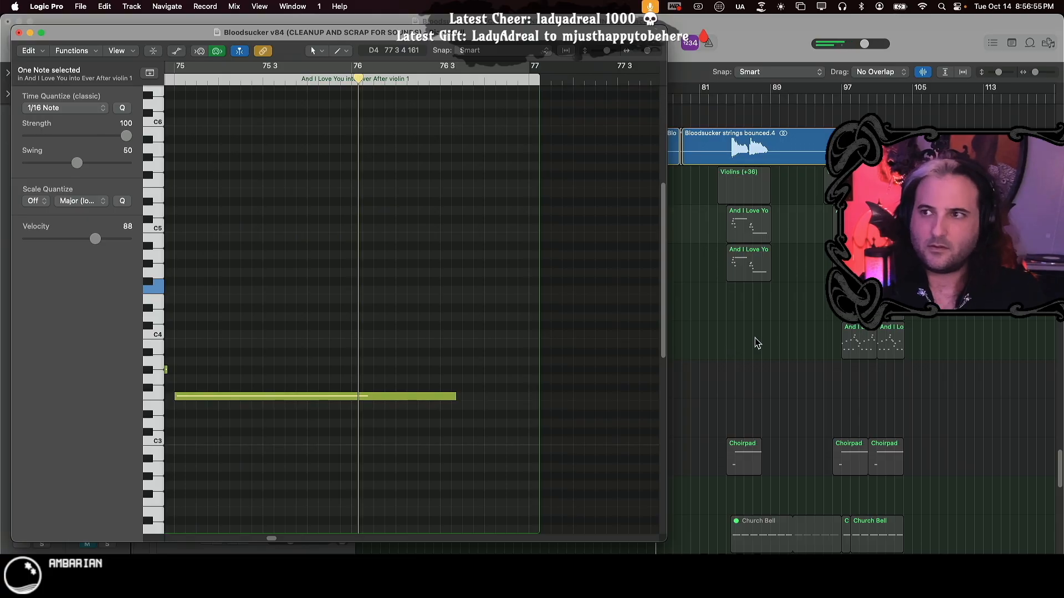
{"action": "key", "text": "space"}
{"action": "key", "text": "super+w"}
{"action": "key", "text": "super+Right"}
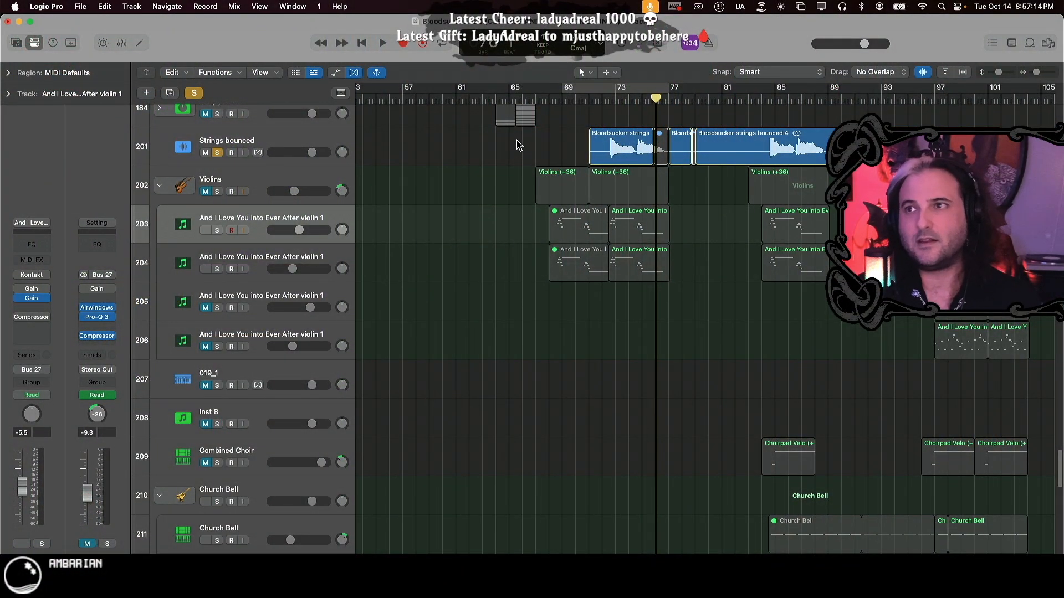
- Play the soloed Strings bounced part from bar 84, stop it, and return the playhead to bar 72
{"action": "key", "text": "m"}
{"action": "key", "text": "m"}
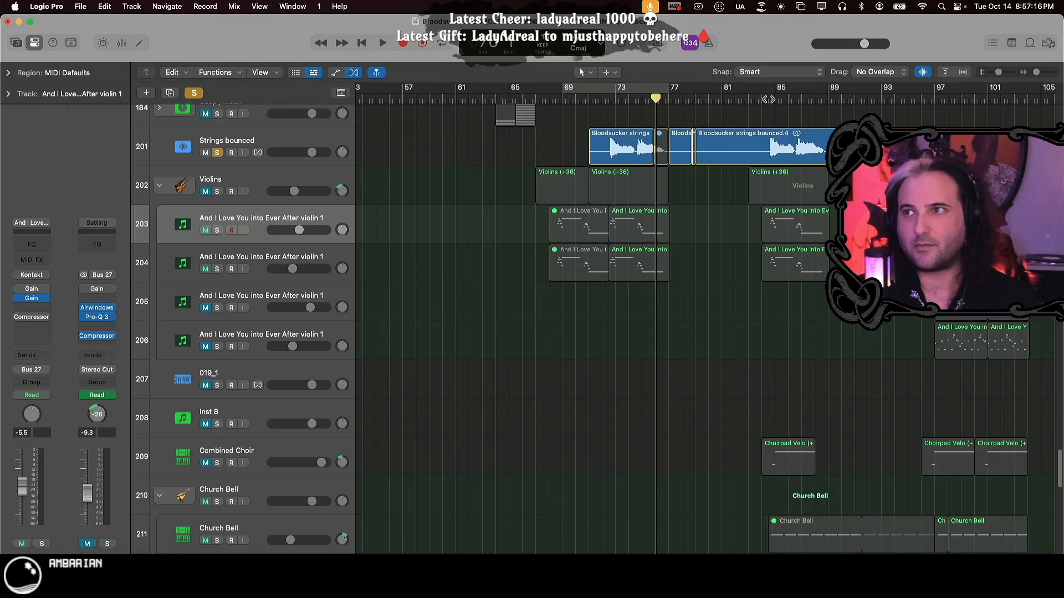
{"action": "left_click", "coordinate": [770, 98]}
{"action": "key", "text": "space"}
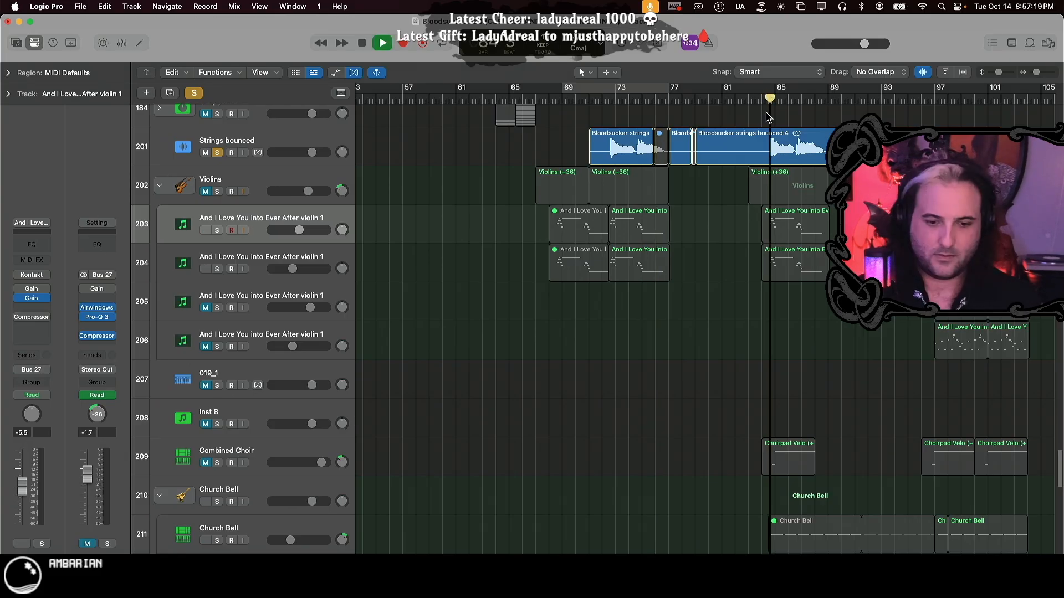
{"action": "key", "text": "m"}
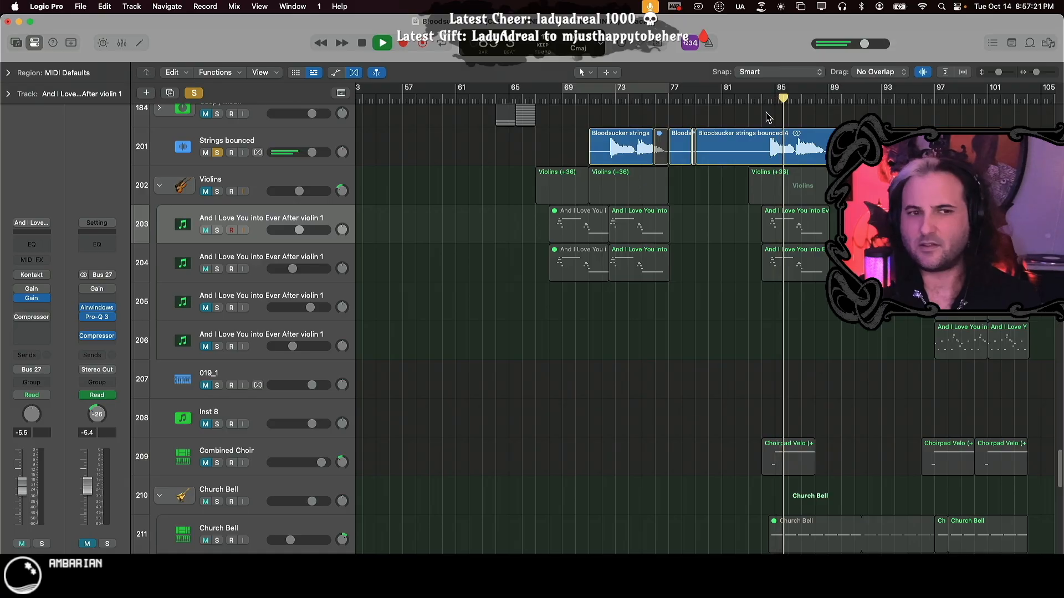
{"action": "key", "text": "m"}
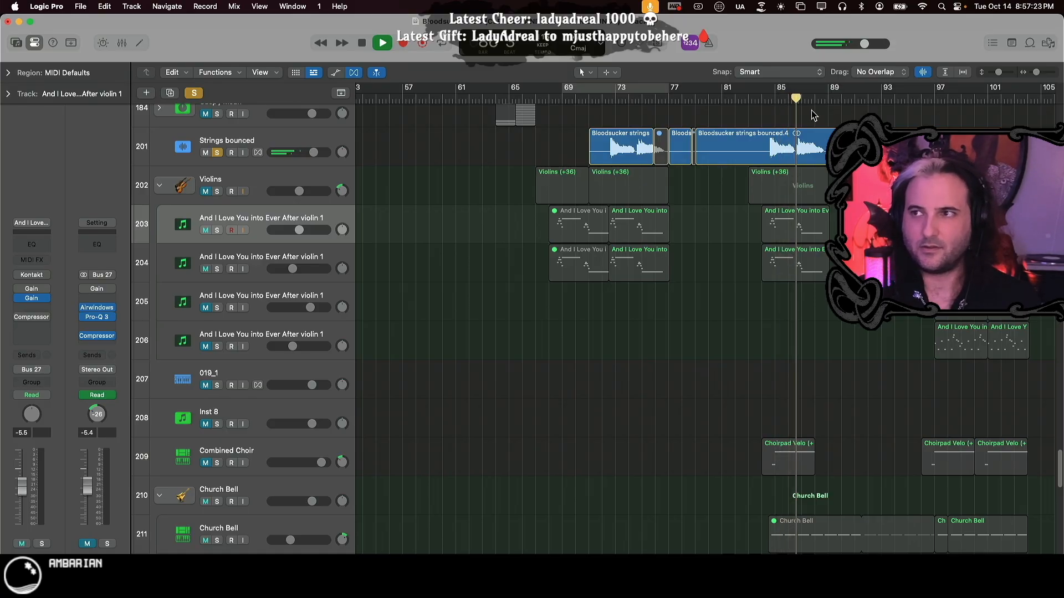
{"action": "key", "text": "m"}
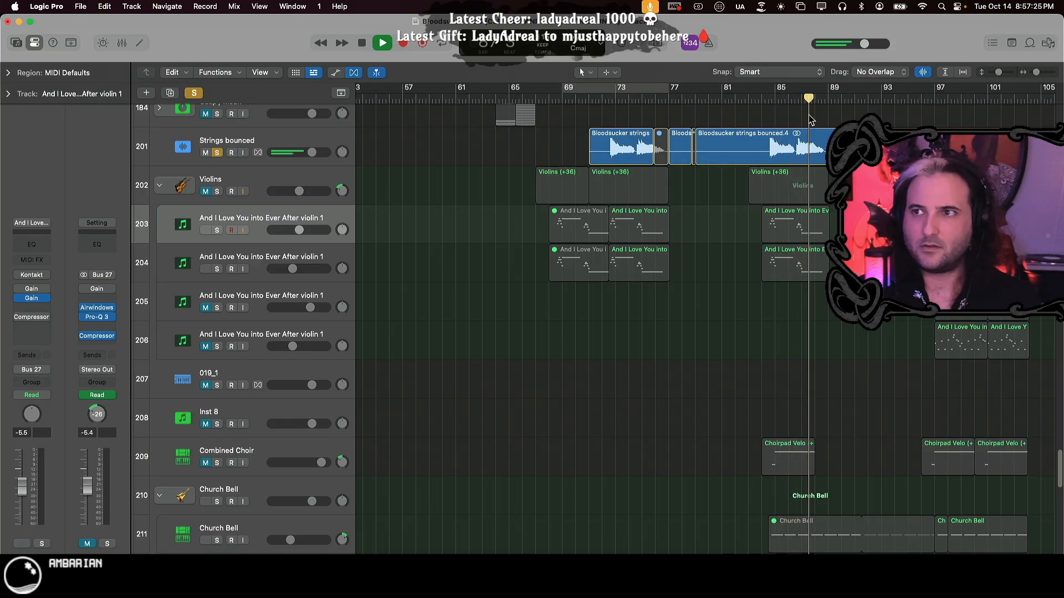
{"action": "key", "text": "m"}
{"action": "key", "text": "space"}
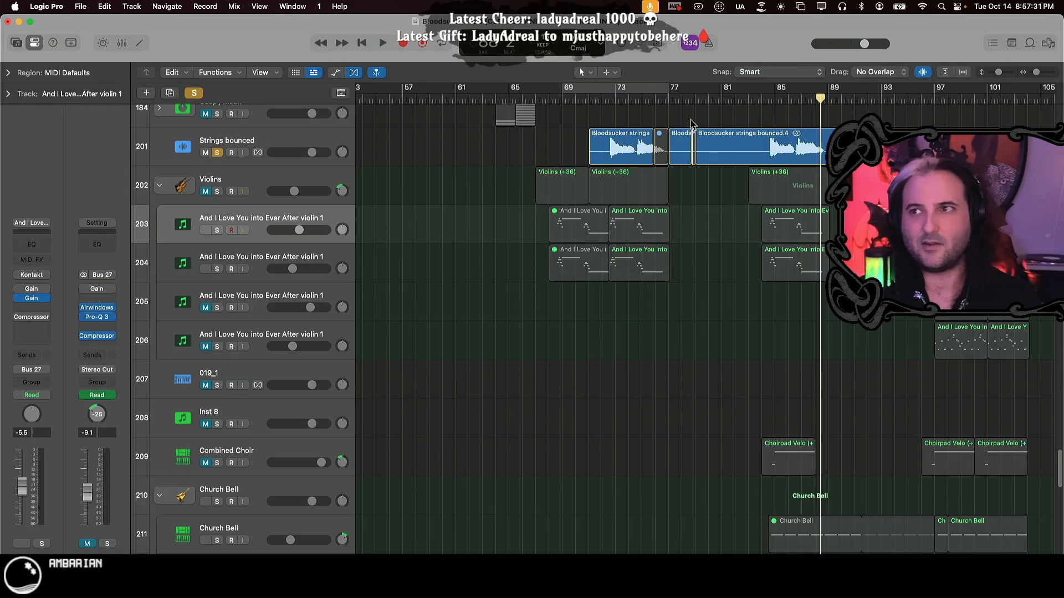
{"action": "key", "text": "m"}
{"action": "left_click", "coordinate": [609, 99]}
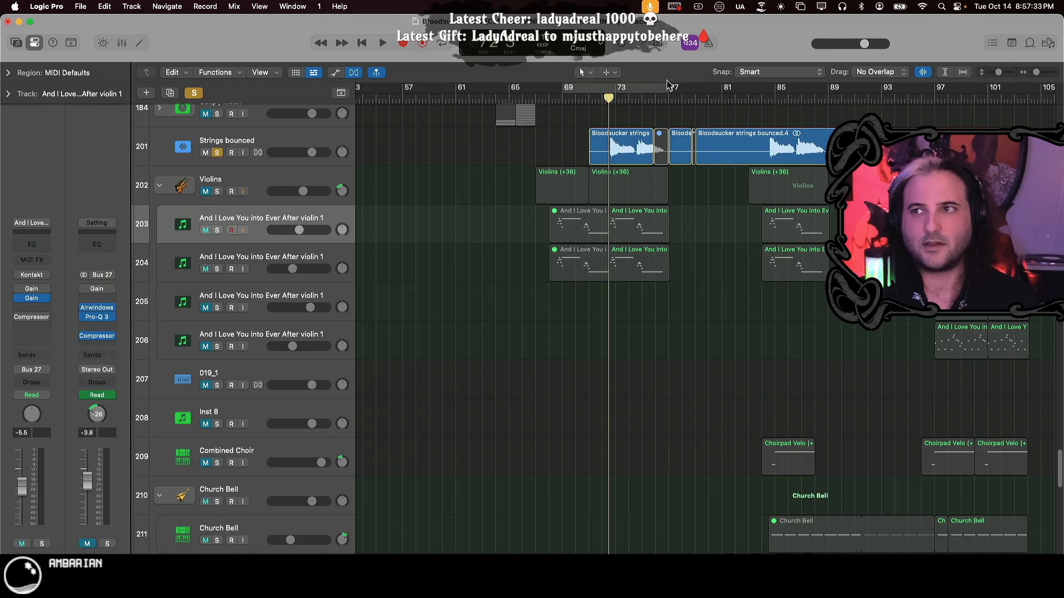
{"action": "key", "text": "m"}
- Open the first ShaperBox on Strings bounced and play the strings from bar 72 with its Crunchverb preset in view
{"action": "left_click", "coordinate": [263, 139]}
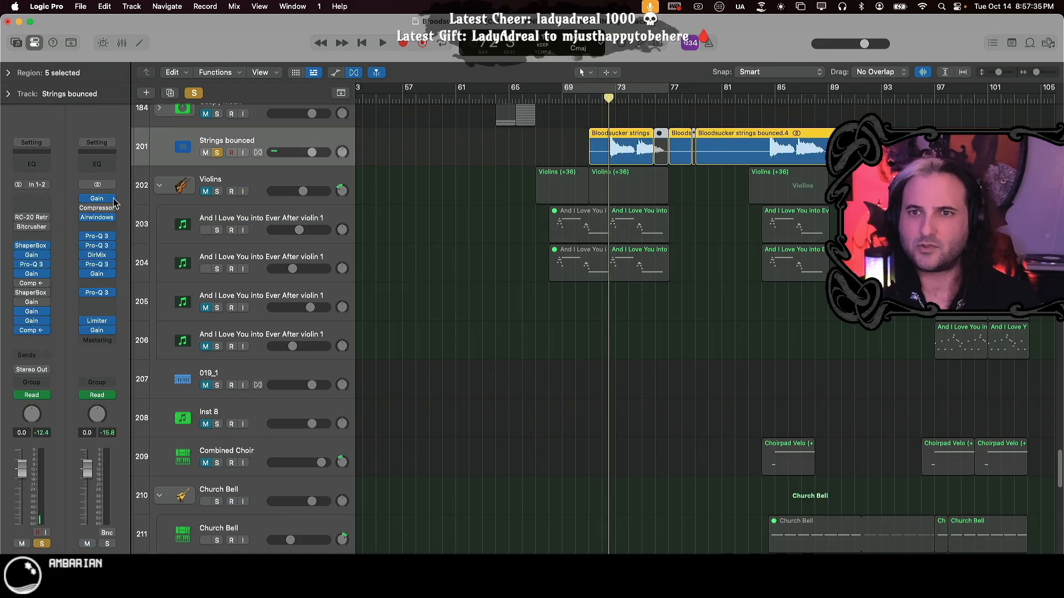
{"action": "left_click", "coordinate": [31, 249]}
{"action": "left_click", "coordinate": [30, 250]}
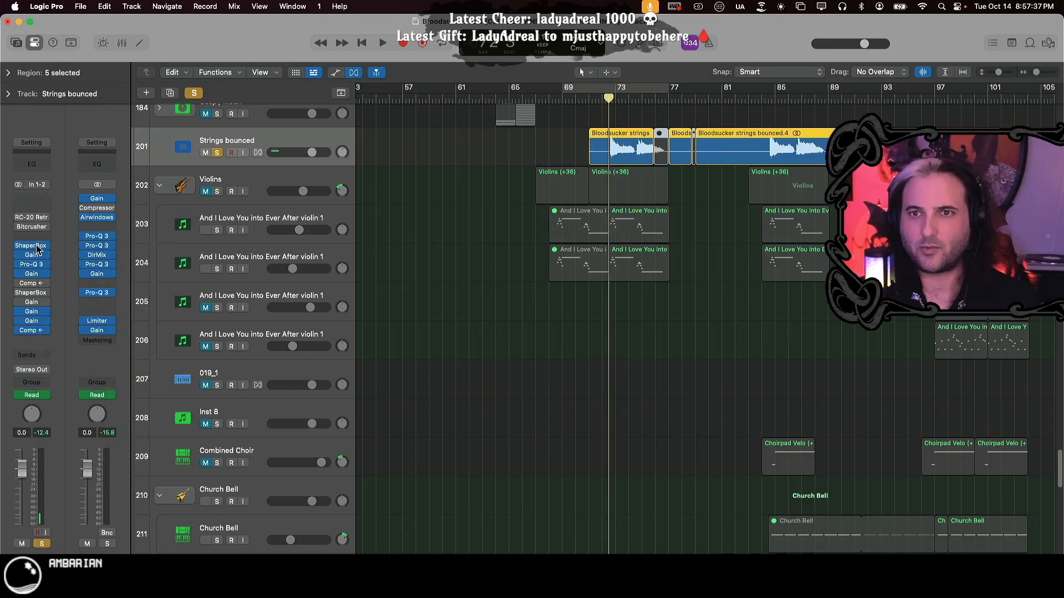
{"action": "left_click", "coordinate": [31, 247]}
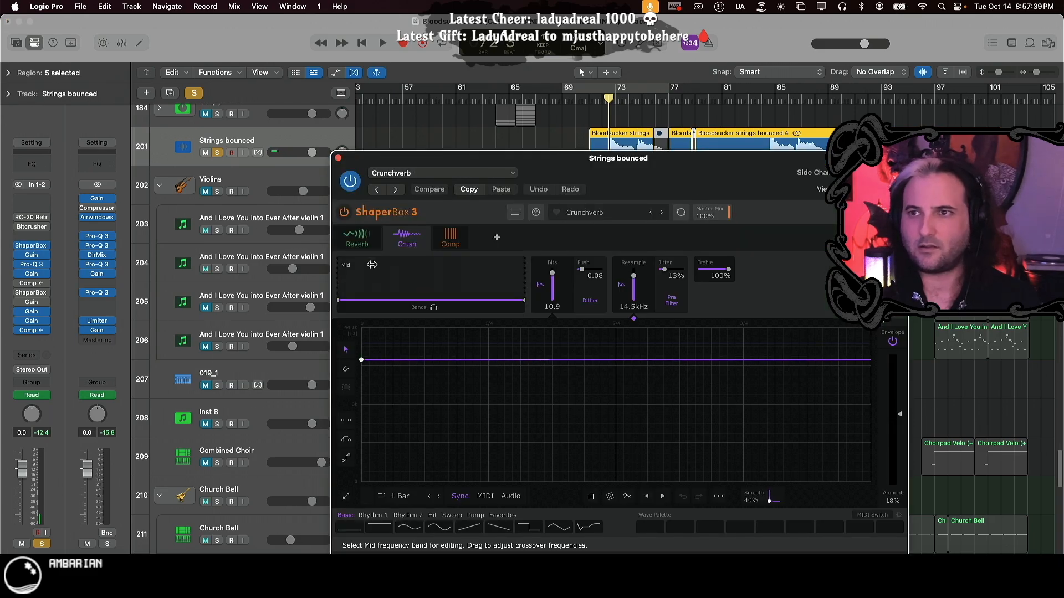
{"action": "key", "text": "space"}
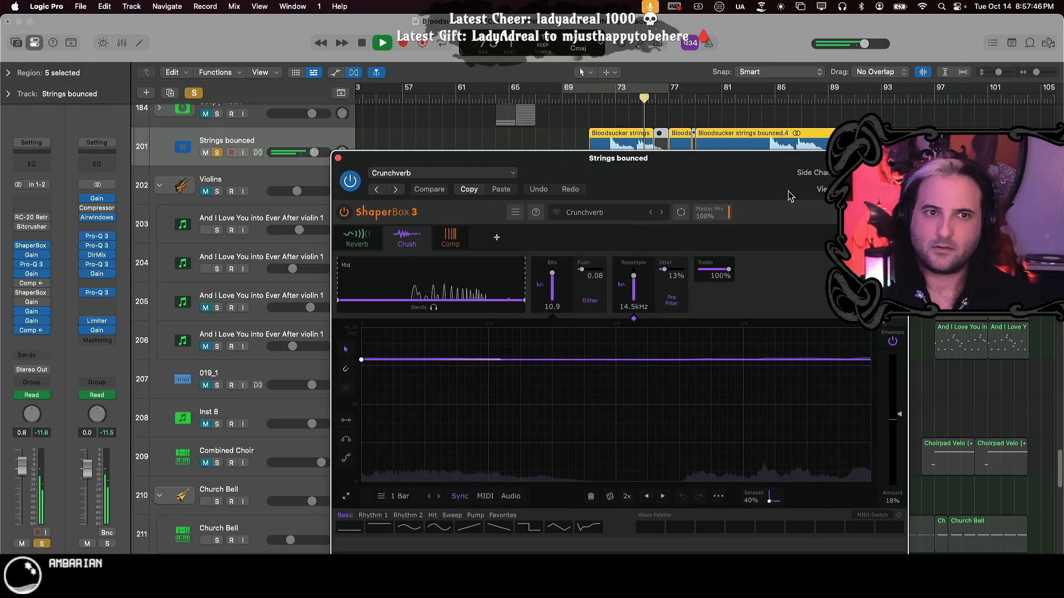
{"action": "key", "text": "space"}
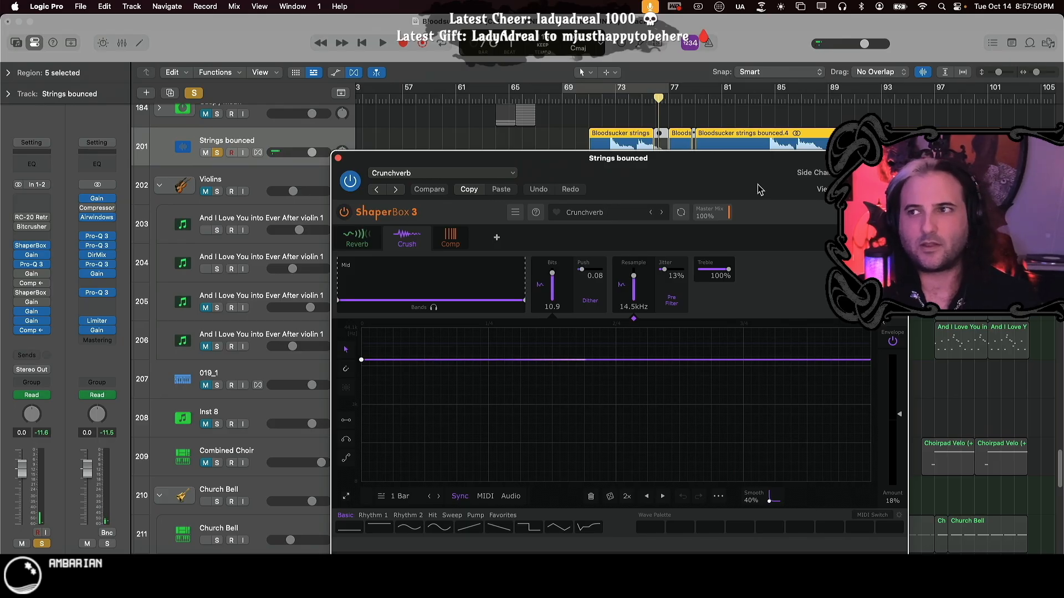
- Move the ShaperBox window out of the way and browse the track list up to the scream tracks
{"action": "left_click_drag", "start_coordinate": [720, 157], "coordinate": [784, 360]}
{"action": "scroll", "coordinate": [730, 308], "scroll_direction": "up", "scroll_amount": 5}
{"action": "scroll", "coordinate": [731, 308], "scroll_direction": "down", "scroll_amount": 15}
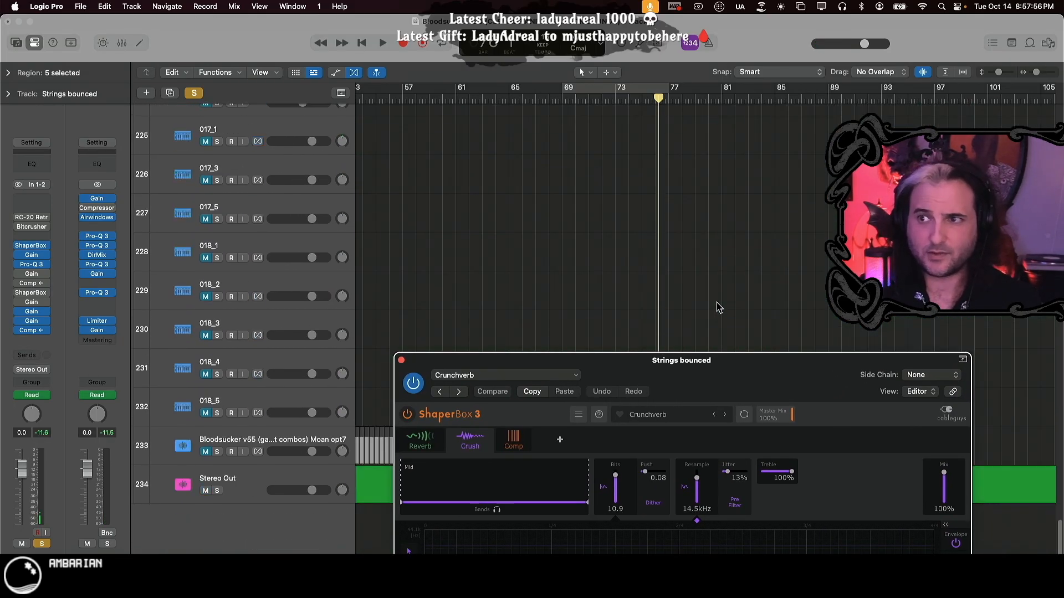
{"action": "scroll", "coordinate": [719, 307], "scroll_direction": "up", "scroll_amount": 15}
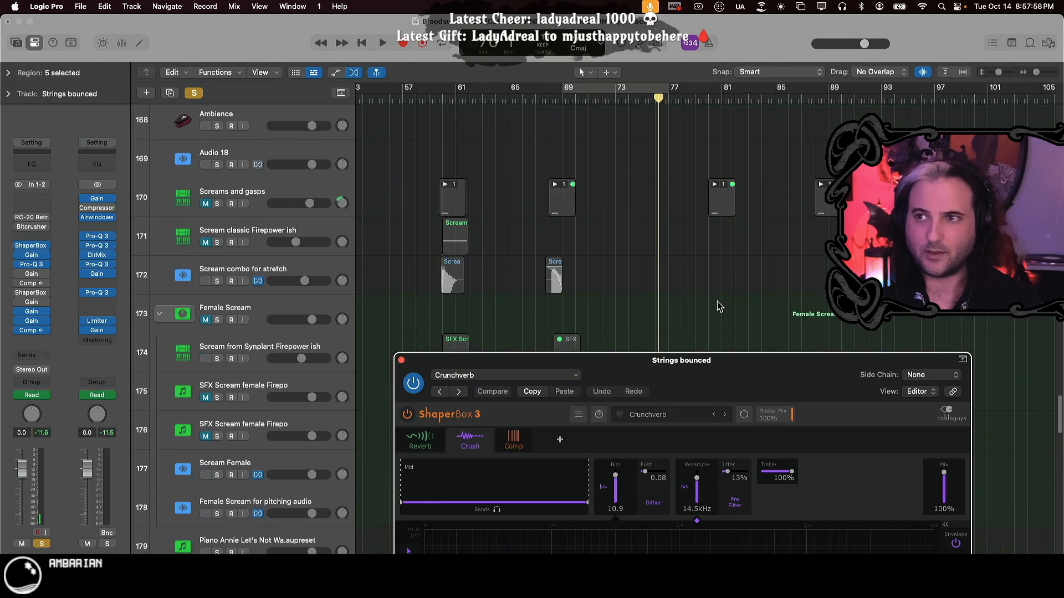
- Audition the soloed Choir Stack Bounced track over the bar 69 to 77 cycle and close the ShaperBox 3 plug-in window
{"action": "scroll", "coordinate": [719, 307], "scroll_direction": "up", "scroll_amount": 15}
{"action": "scroll", "coordinate": [718, 306], "scroll_direction": "down", "scroll_amount": 5}
{"action": "left_click", "coordinate": [573, 88]}
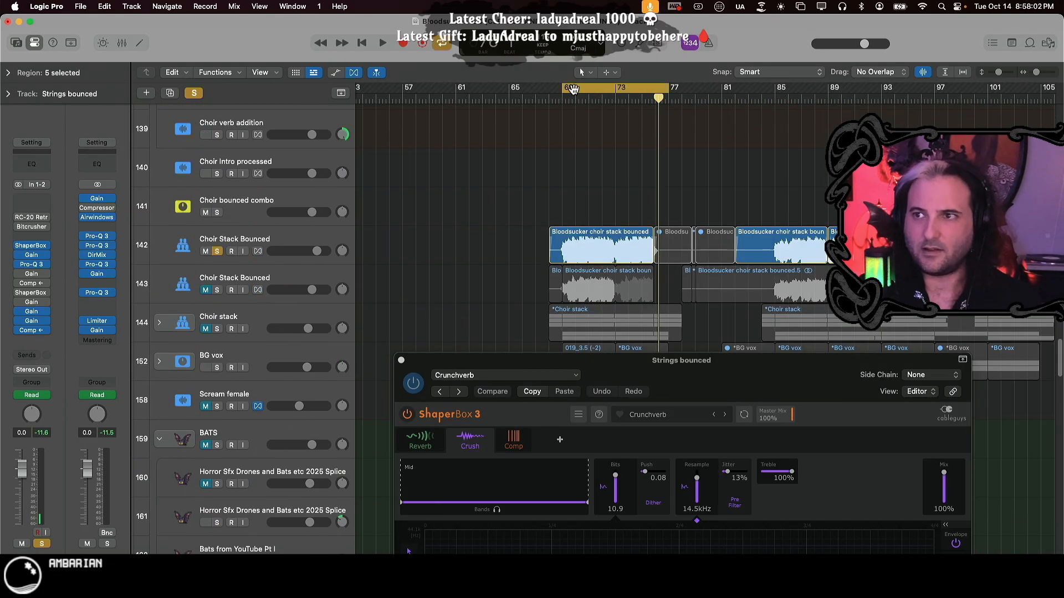
{"action": "key", "text": "space"}
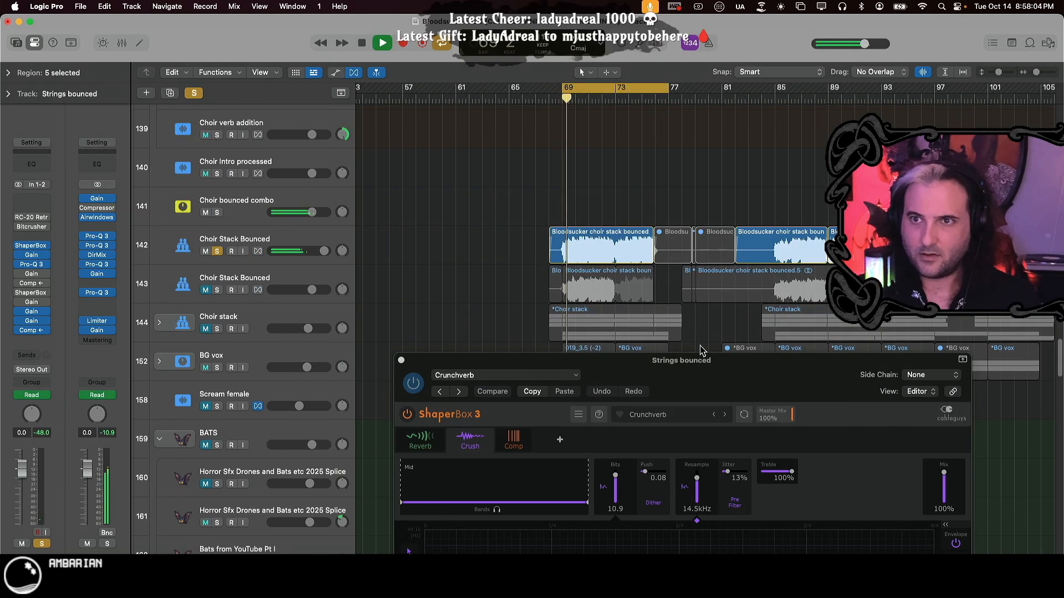
{"action": "left_click_drag", "start_coordinate": [707, 381], "coordinate": [687, 148]}
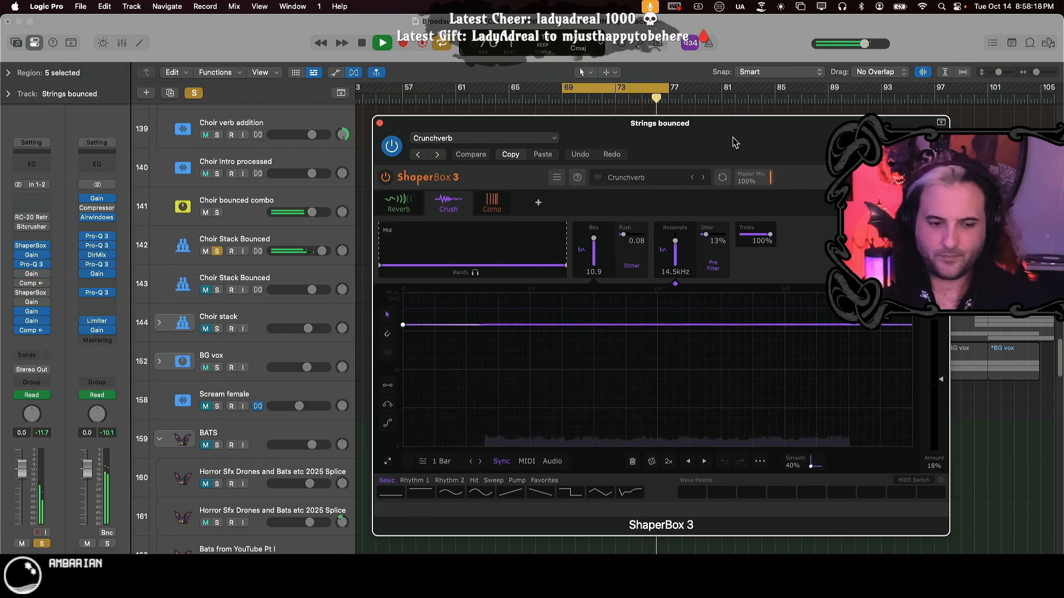
{"action": "key", "text": "space"}
{"action": "left_click_drag", "start_coordinate": [735, 143], "coordinate": [719, 289]}
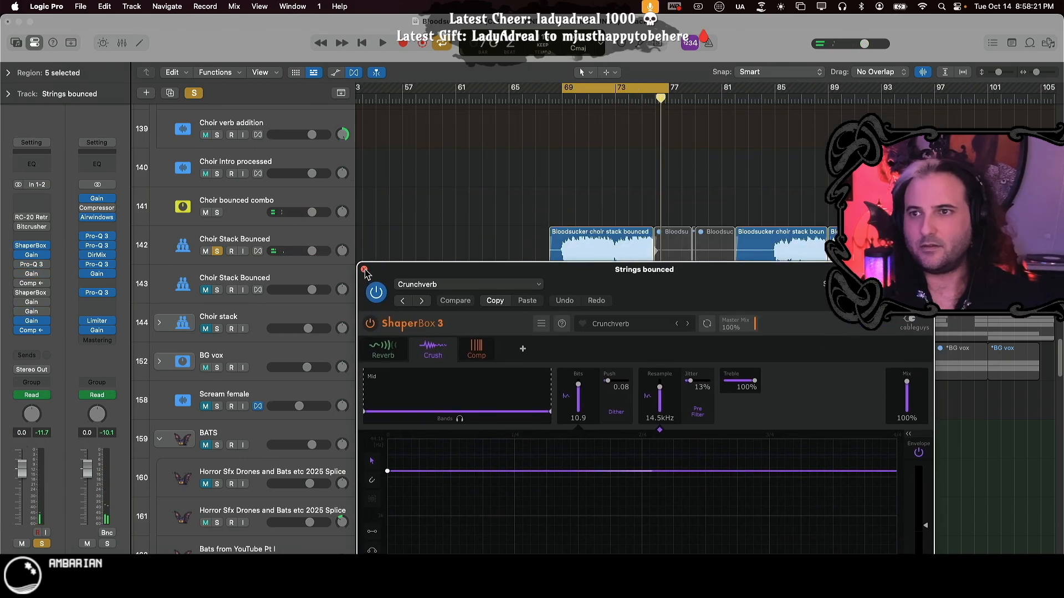
{"action": "left_click", "coordinate": [365, 270]}
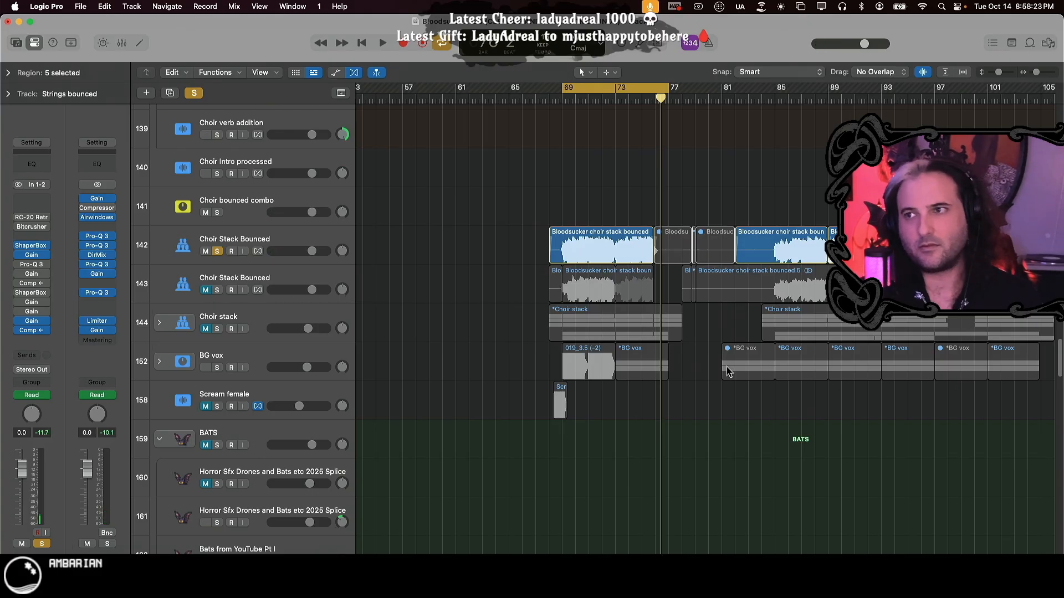
- Turn off solo on the Strings bounced and Choir Stack Bounced tracks and disable cycle playback
{"action": "key", "text": "super+Right"}
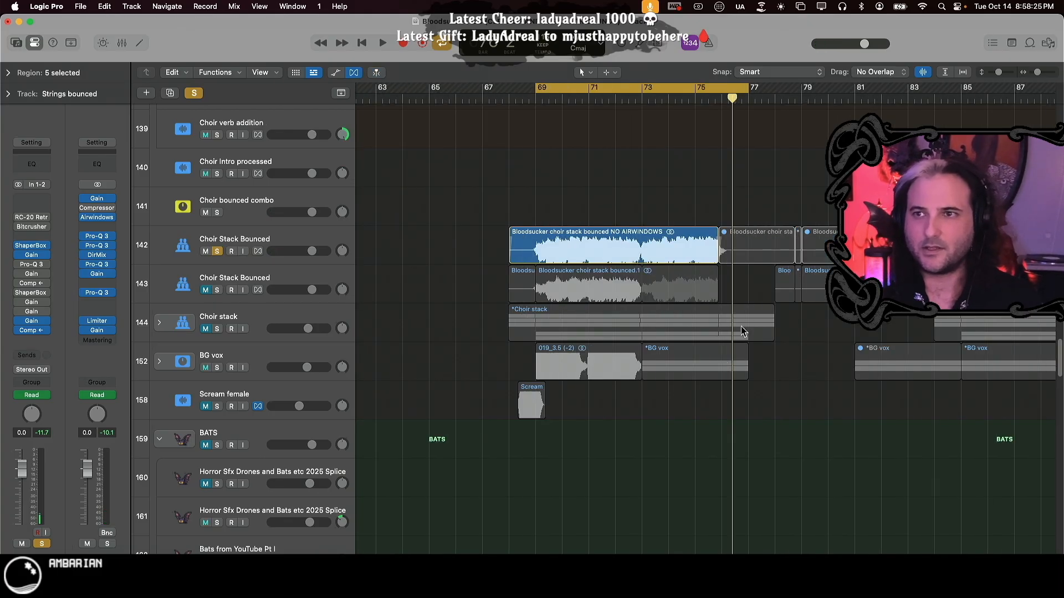
{"action": "scroll", "coordinate": [742, 436], "scroll_direction": "down", "scroll_amount": 15}
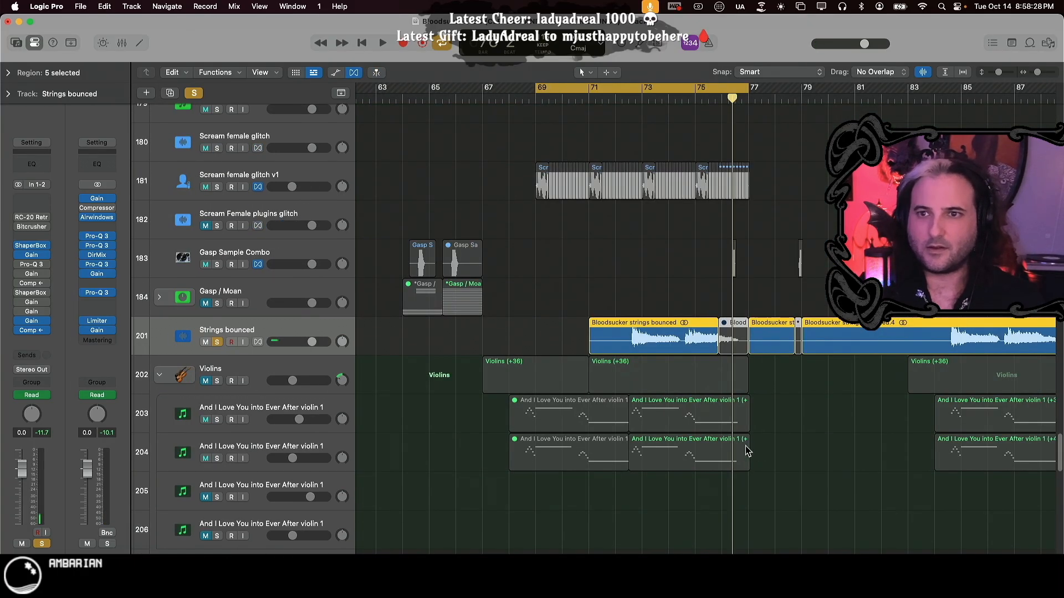
{"action": "left_click", "coordinate": [216, 346]}
{"action": "scroll", "coordinate": [836, 380], "scroll_direction": "up", "scroll_amount": 15}
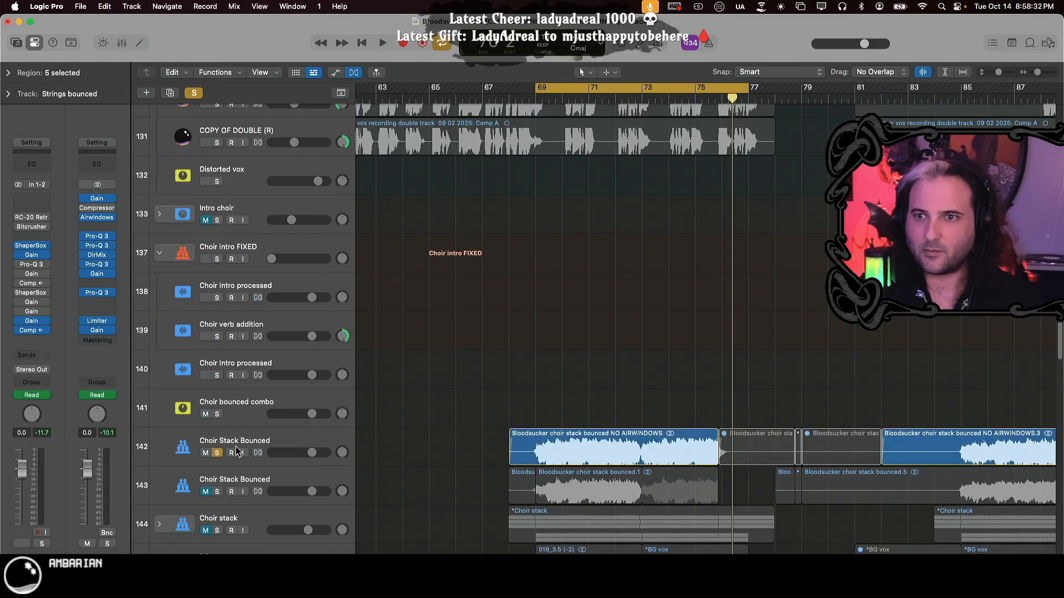
{"action": "left_click", "coordinate": [219, 453]}
{"action": "key", "text": "c"}
- Place the playhead at bar 27 in the choir intro section and play the full mix
{"action": "key", "text": "super+Left"}
{"action": "key", "text": "super+Left"}
{"action": "key", "text": "super+Left"}
{"action": "key", "text": "super+Left"}
{"action": "key", "text": "super+Left"}
{"action": "key", "text": "super+Left"}
{"action": "key", "text": "super+Left"}
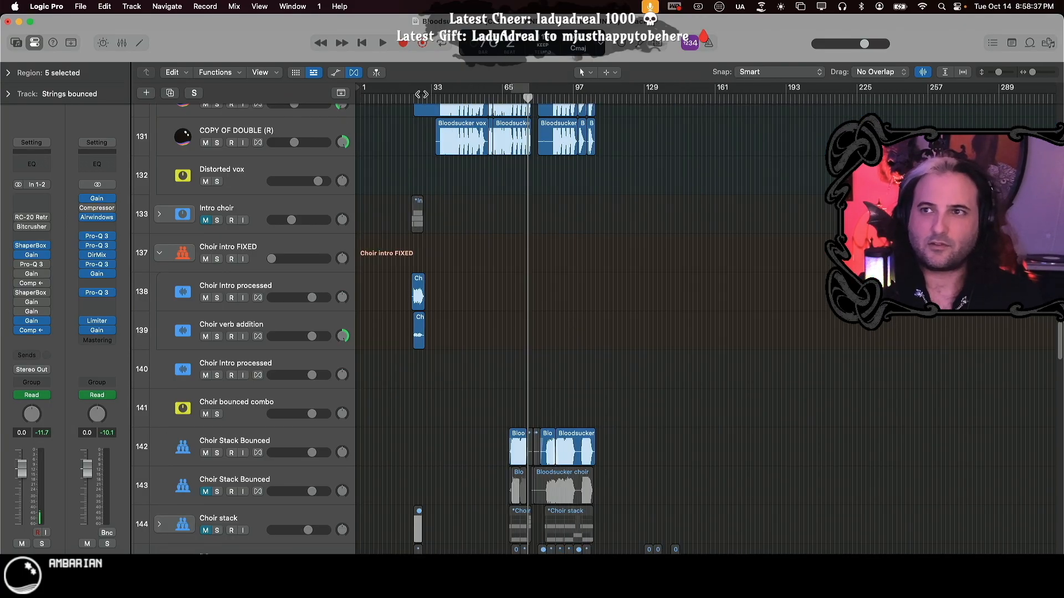
{"action": "left_click", "coordinate": [421, 95]}
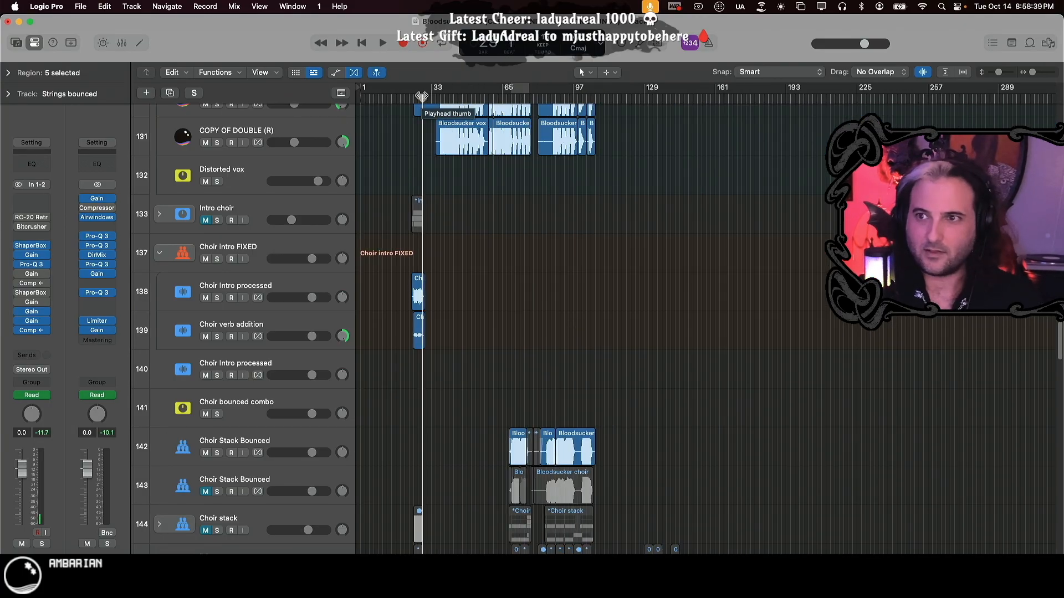
{"action": "key", "text": "z"}
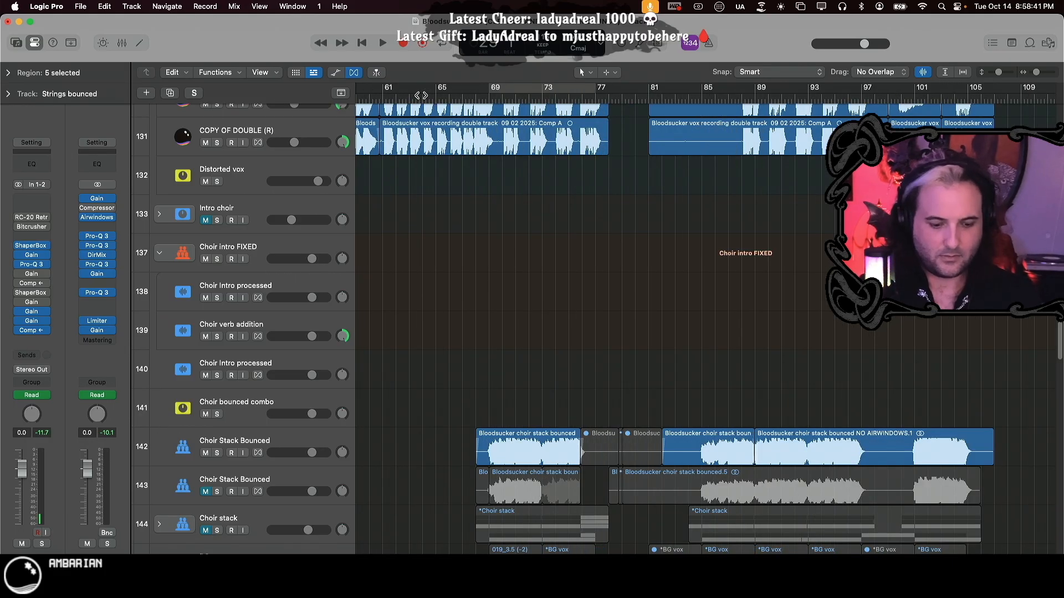
{"action": "key", "text": "period"}
{"action": "key", "text": "period"}
{"action": "key", "text": "period"}
{"action": "key", "text": "period"}
{"action": "key", "text": "period"}
{"action": "key", "text": "period"}
{"action": "key", "text": "period"}
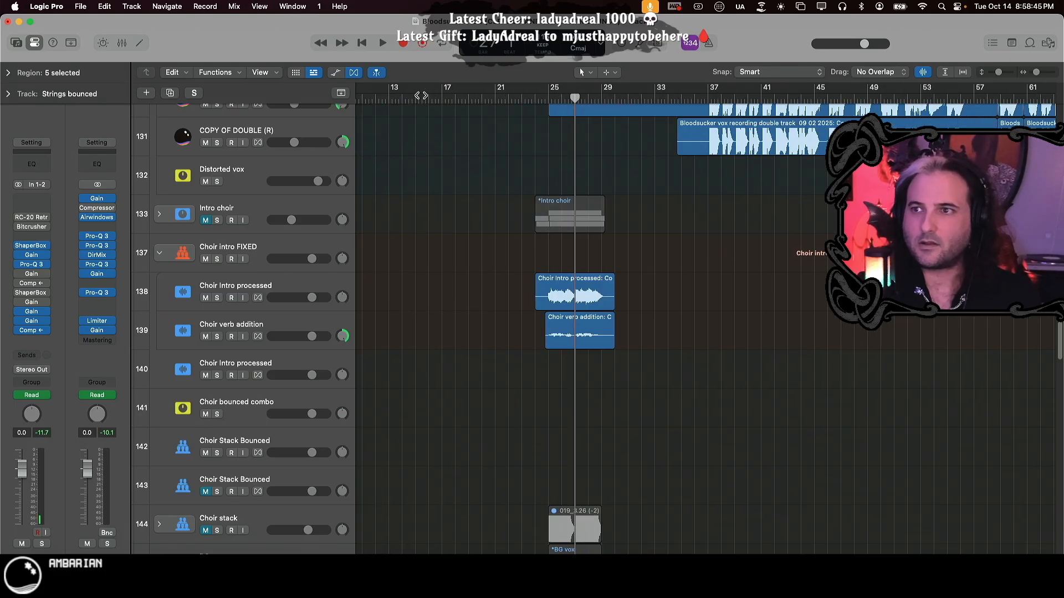
{"action": "key", "text": "space"}
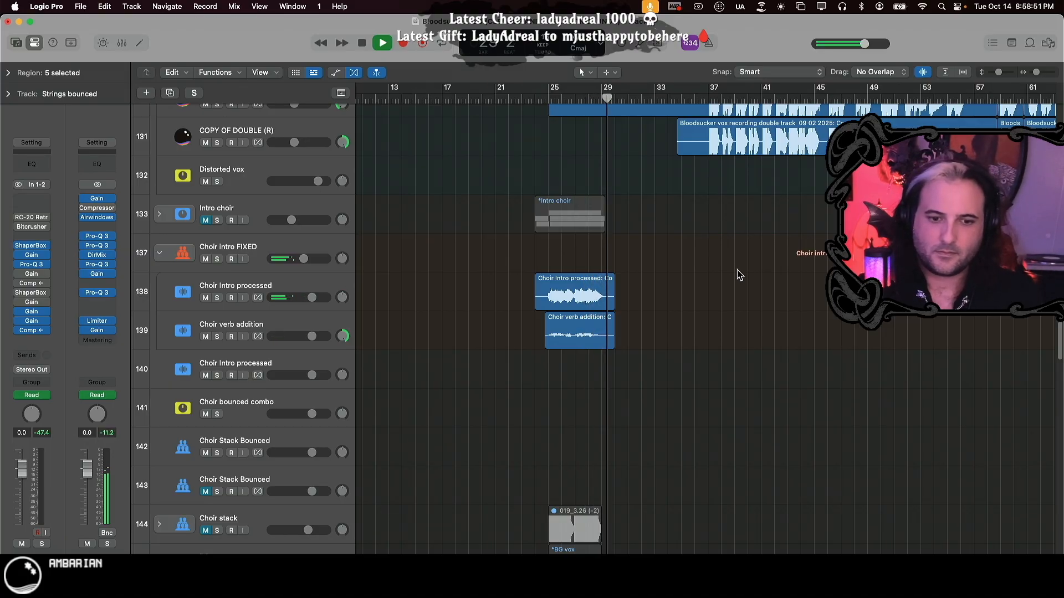
- Solo the Scream combo for stretch track, play it from just before bar 60, and turn its solo off
{"action": "scroll", "coordinate": [701, 355], "scroll_direction": "down", "scroll_amount": 8}
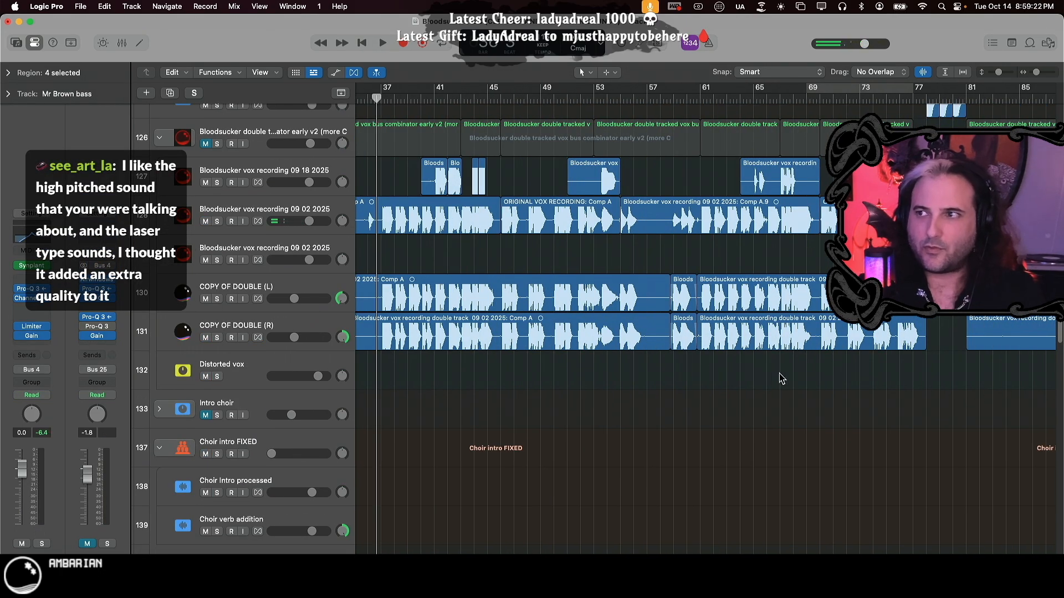
{"action": "scroll", "coordinate": [614, 357], "scroll_direction": "up", "scroll_amount": 5}
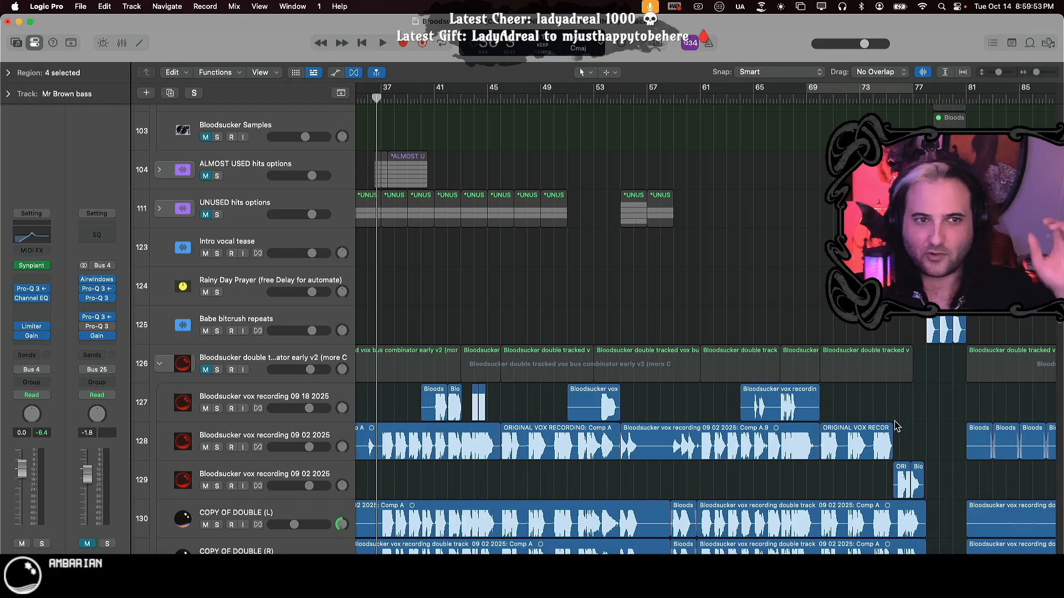
{"action": "scroll", "coordinate": [567, 333], "scroll_direction": "down", "scroll_amount": 3}
{"action": "scroll", "coordinate": [567, 332], "scroll_direction": "down", "scroll_amount": 4}
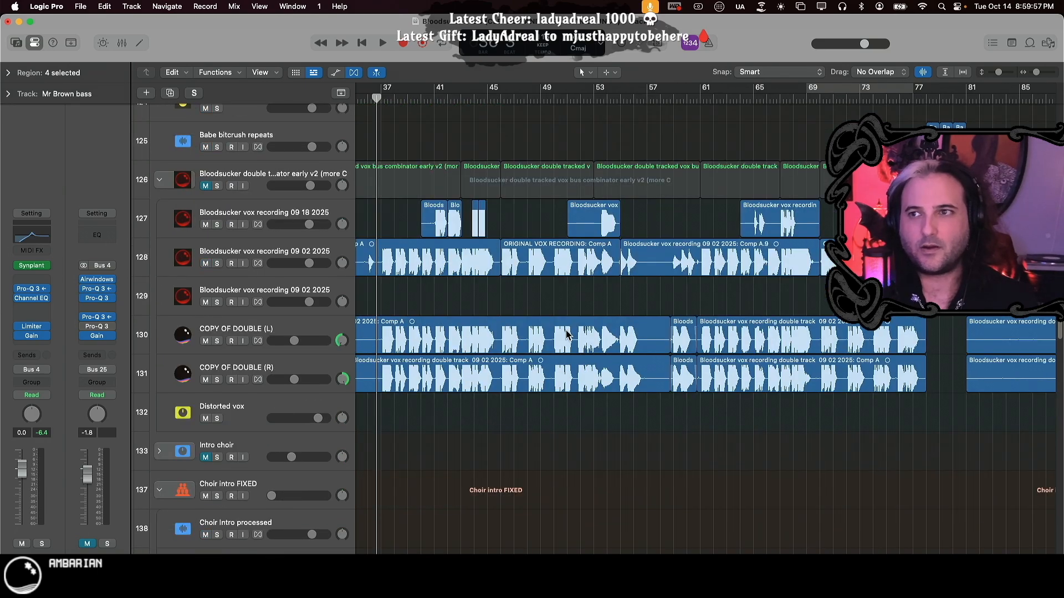
{"action": "scroll", "coordinate": [598, 353], "scroll_direction": "down", "scroll_amount": 15}
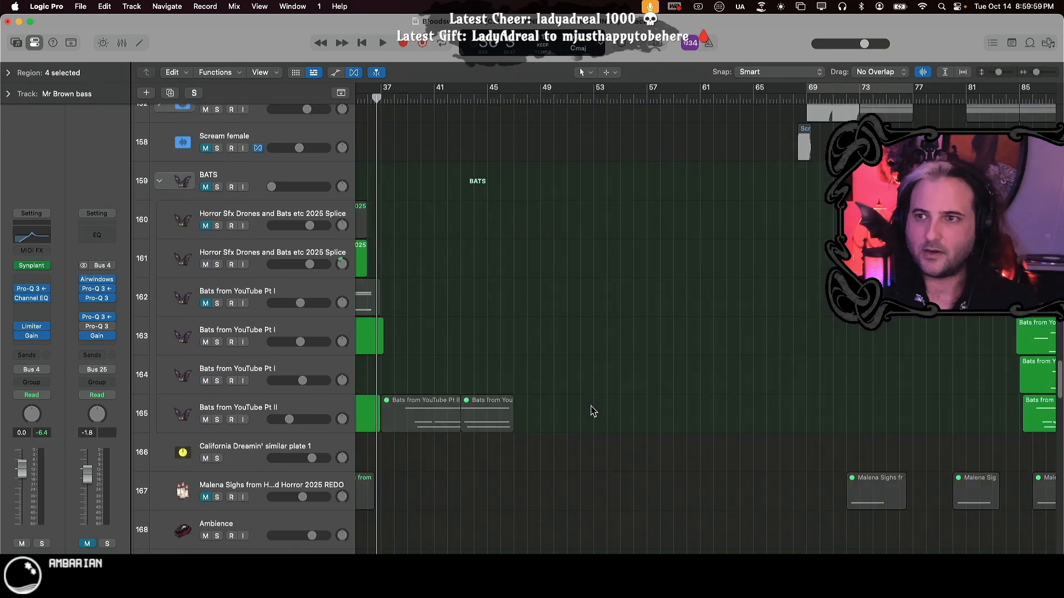
{"action": "scroll", "coordinate": [593, 417], "scroll_direction": "down", "scroll_amount": 6}
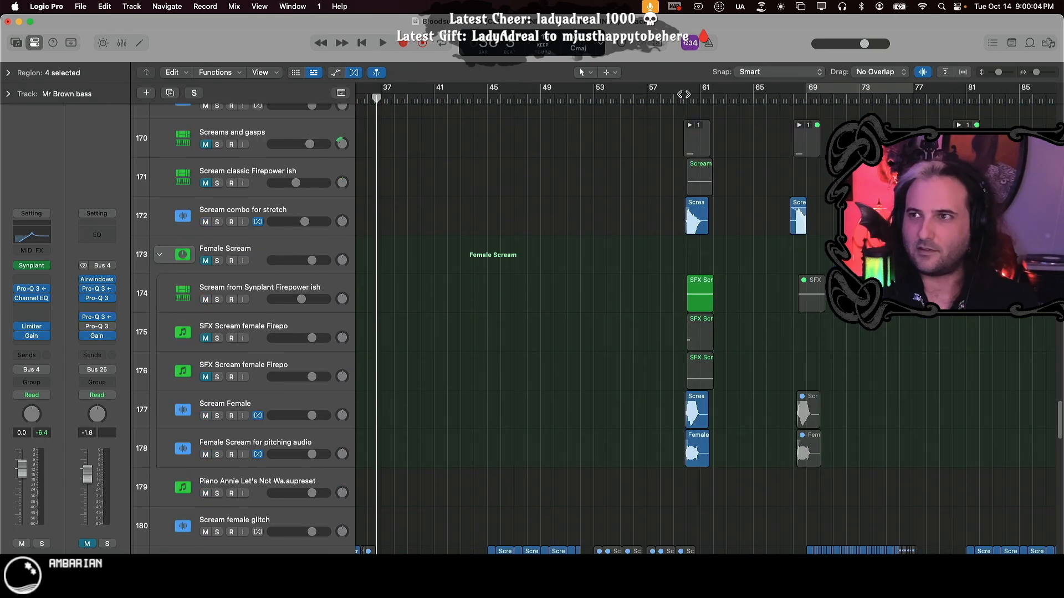
{"action": "left_click", "coordinate": [683, 95]}
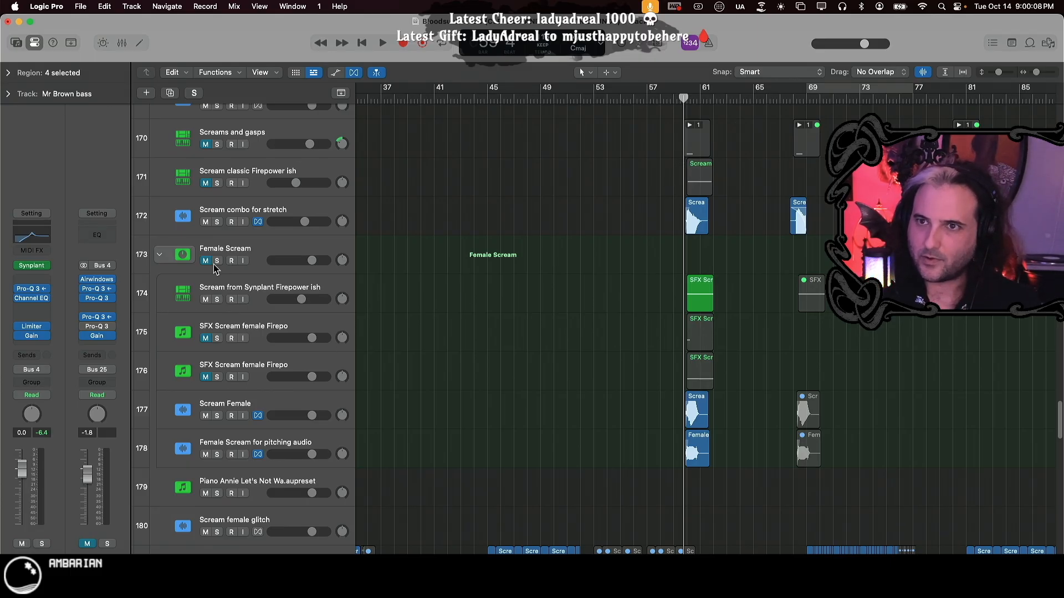
{"action": "scroll", "coordinate": [642, 316], "scroll_direction": "up", "scroll_amount": 2}
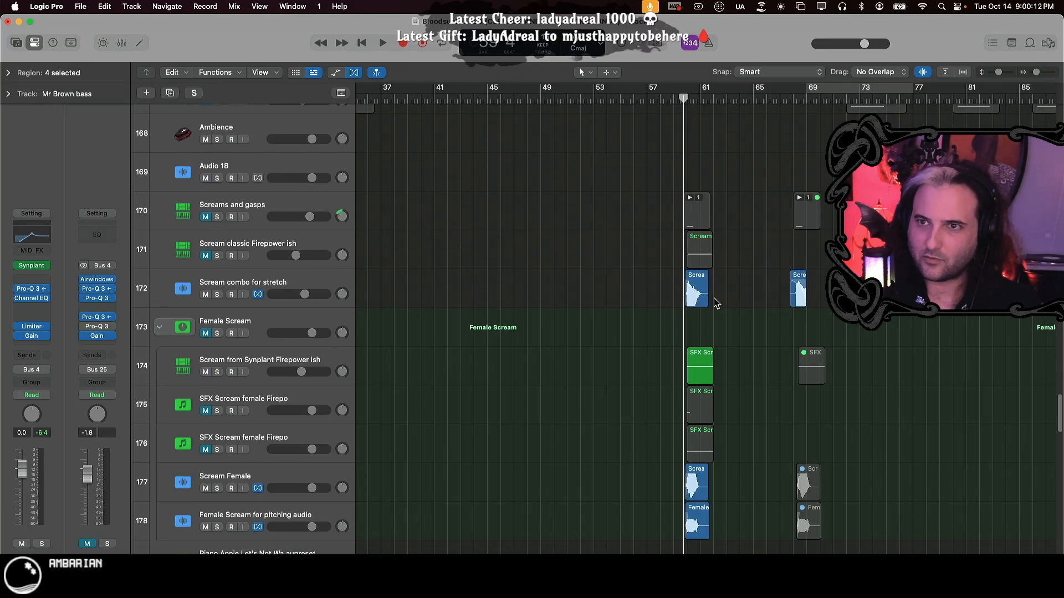
{"action": "left_click", "coordinate": [216, 297]}
{"action": "key", "text": "space"}
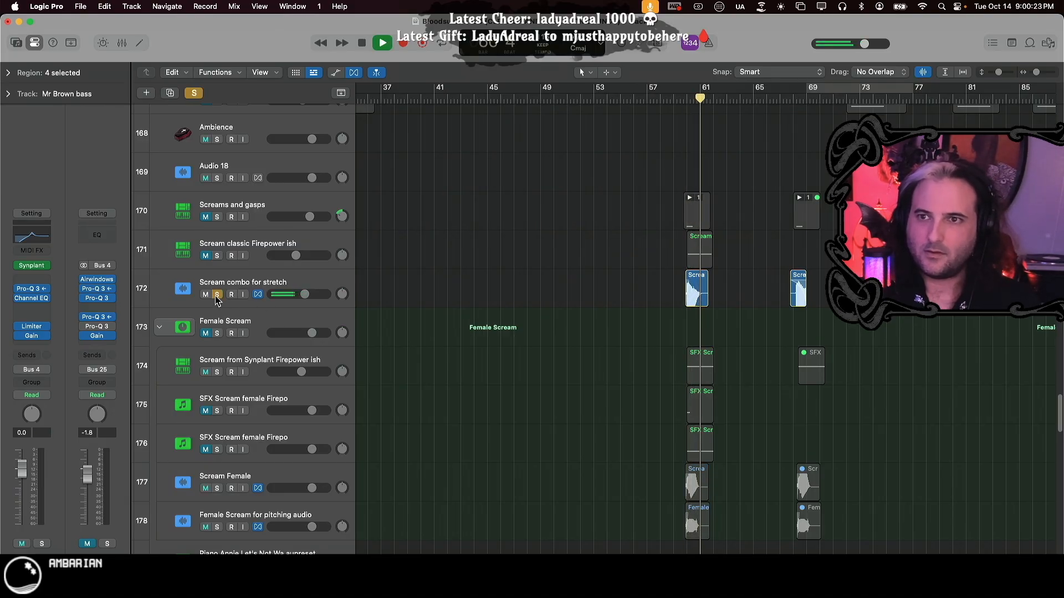
{"action": "key", "text": "space"}
{"action": "left_click", "coordinate": [216, 295]}
- Play the full mix from about bar 55 to hear the lead-in to the scream
{"action": "left_click", "coordinate": [633, 97]}
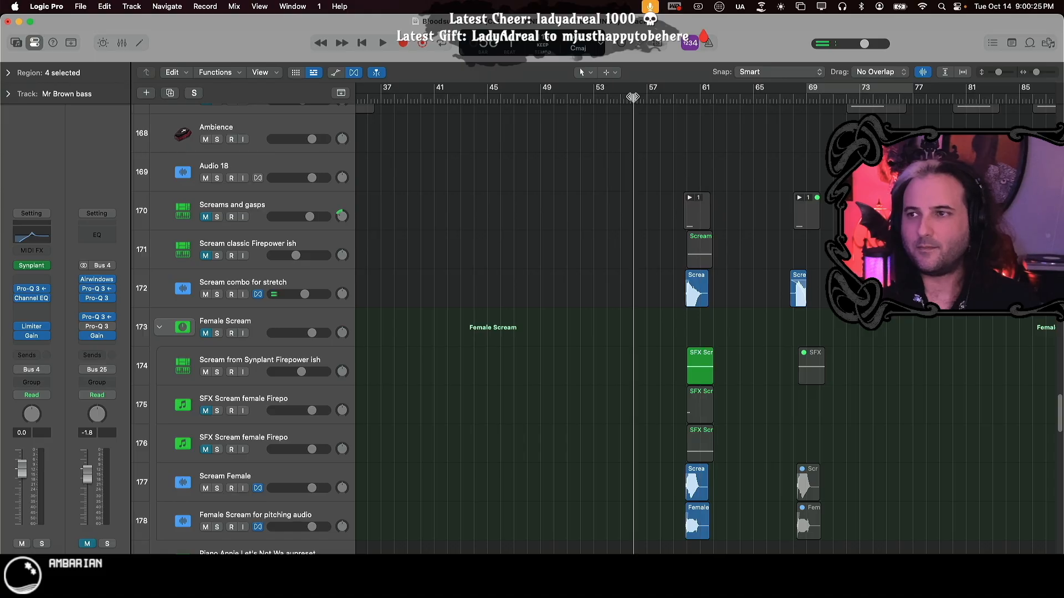
{"action": "key", "text": "space"}
{"action": "key", "text": "space"}
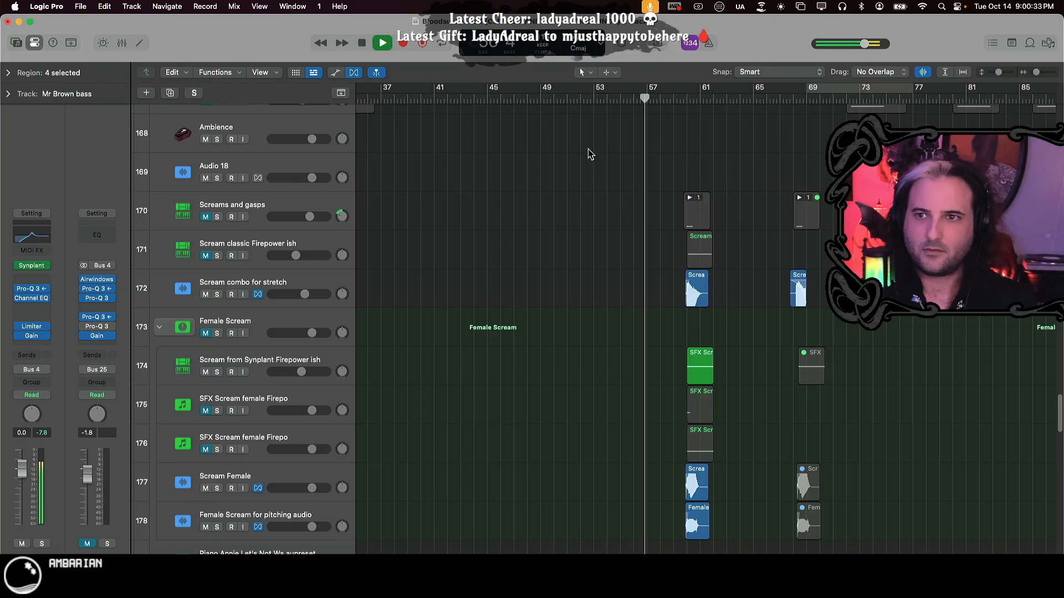
- Solo the Scream combo for stretch track and audition both of its regions, near bars 60 and 68
{"action": "left_click", "coordinate": [218, 294]}
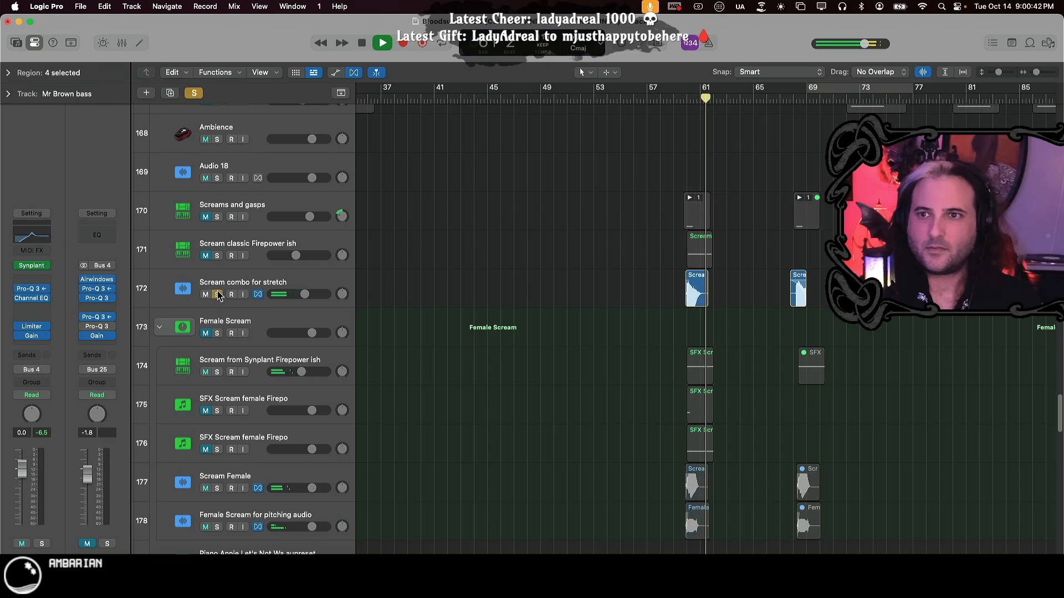
{"action": "left_click", "coordinate": [677, 98]}
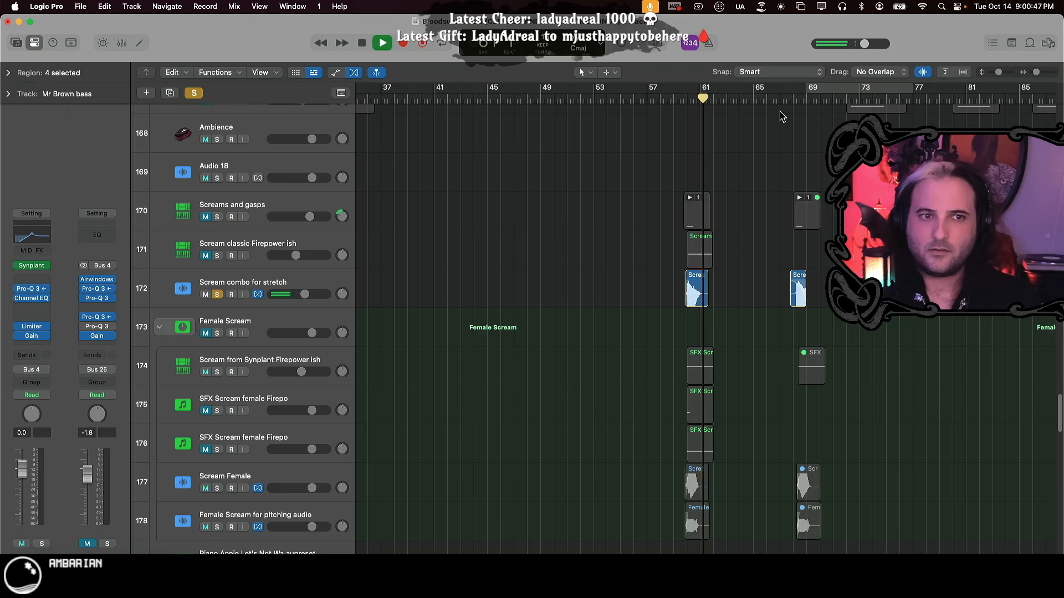
{"action": "key", "text": "space"}
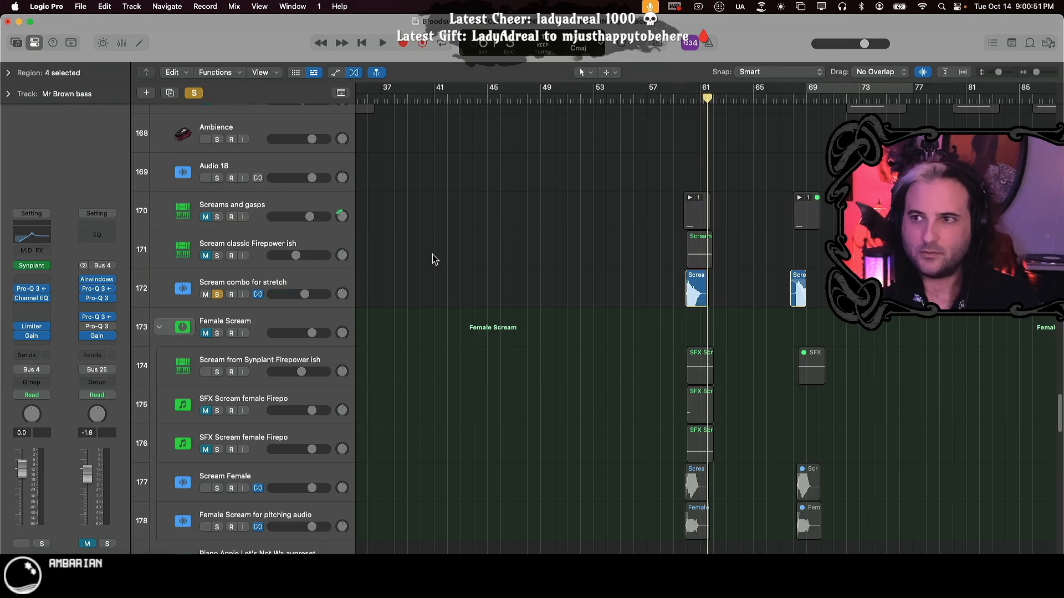
{"action": "left_click", "coordinate": [794, 98]}
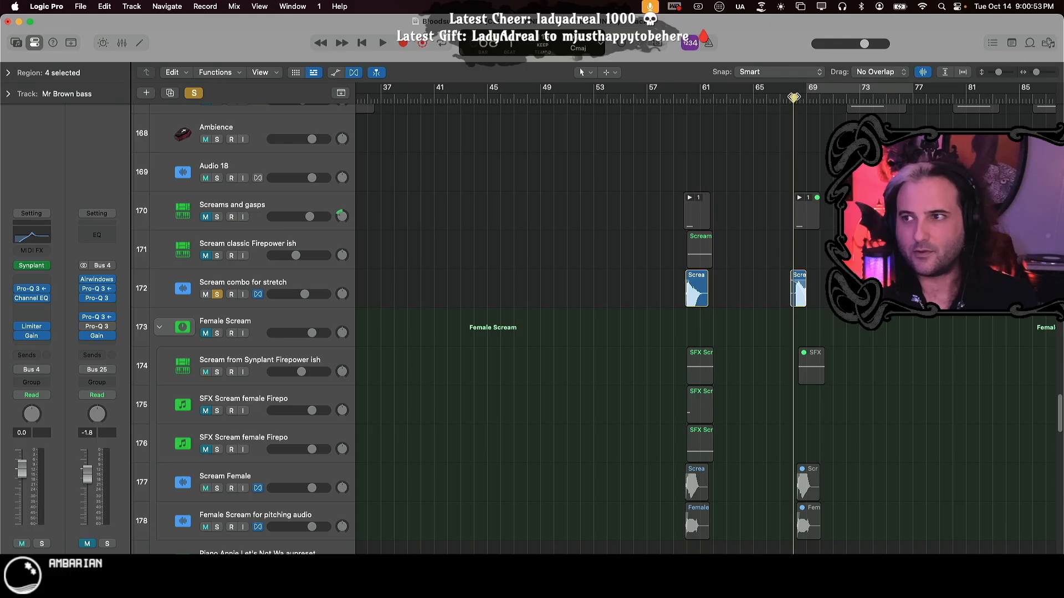
{"action": "key", "text": "space"}
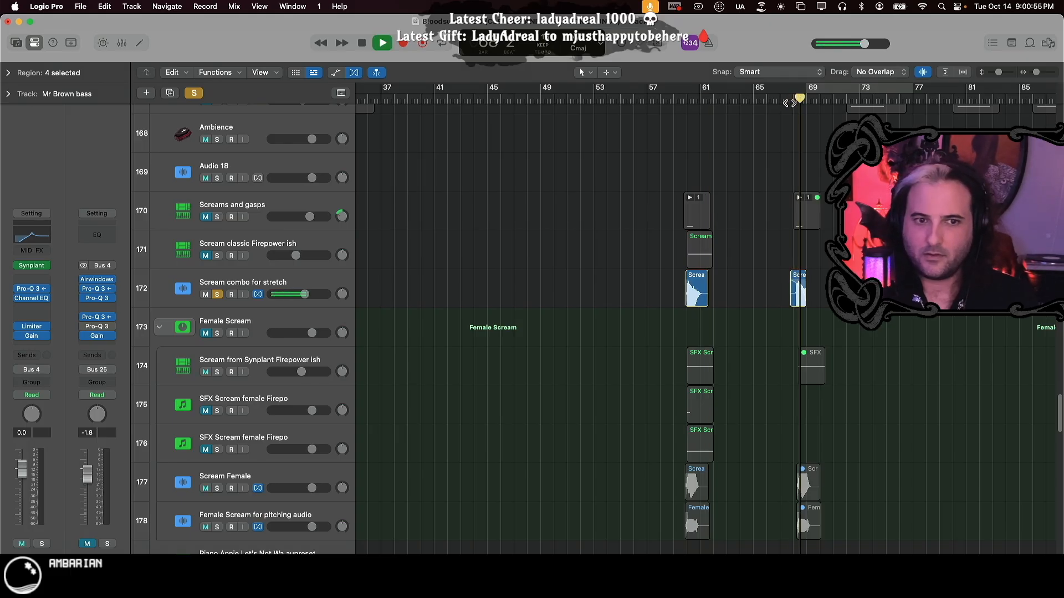
{"action": "key", "text": "space"}
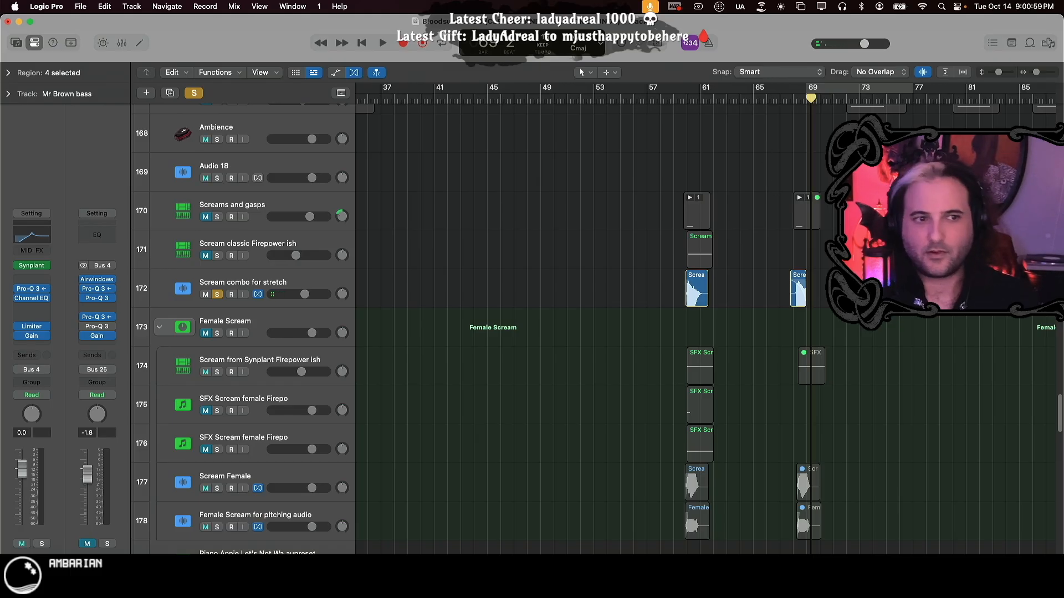
- Switch the solo from Scream combo for stretch to Scream Female and play its processed scream region near bar 60
{"action": "left_click", "coordinate": [682, 98]}
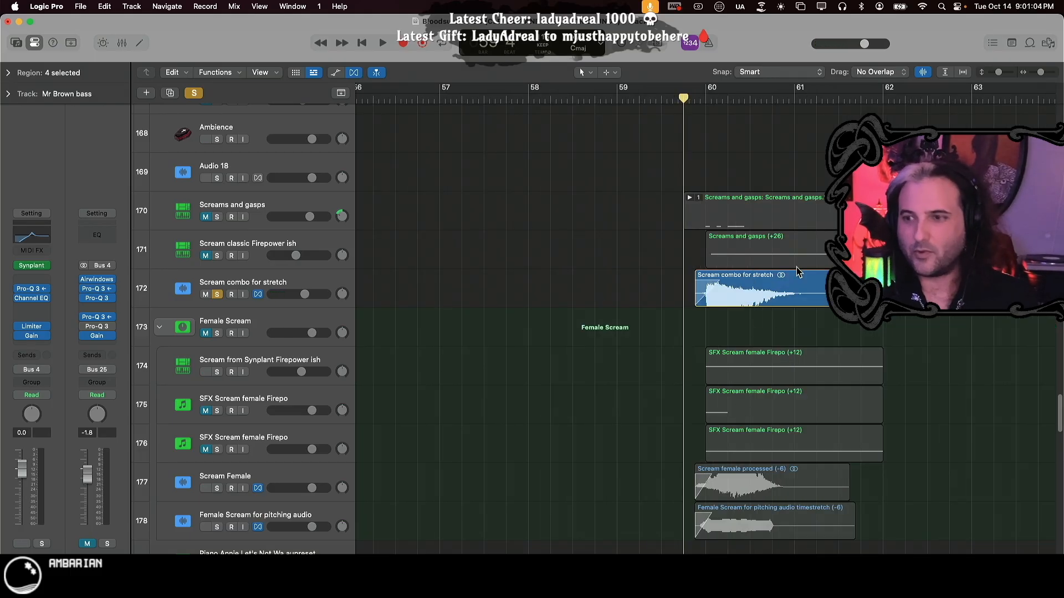
{"action": "scroll", "coordinate": [798, 288], "scroll_direction": "right", "scroll_amount": 5}
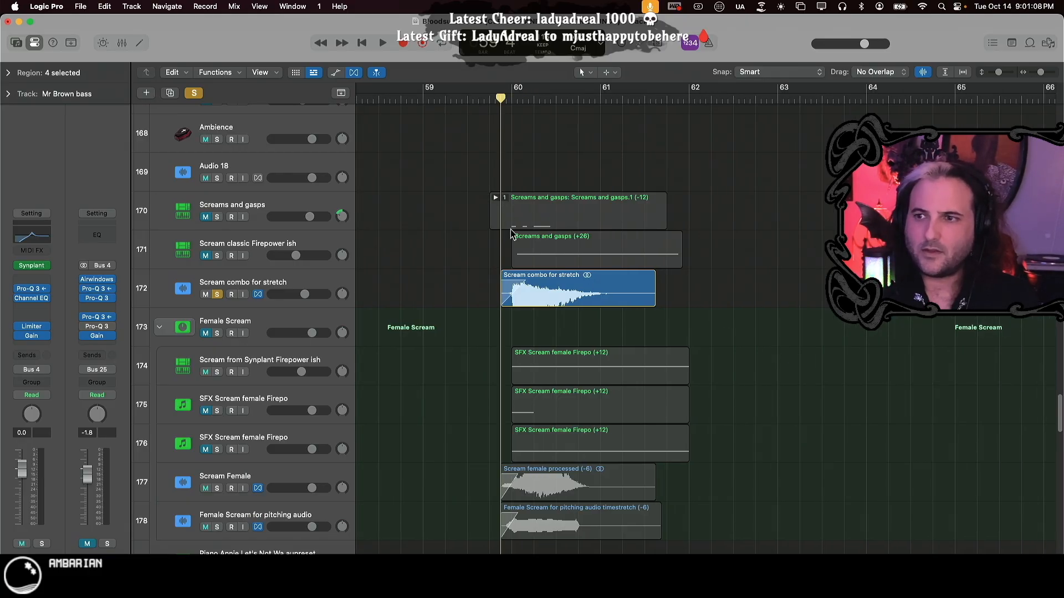
{"action": "left_click", "coordinate": [218, 295]}
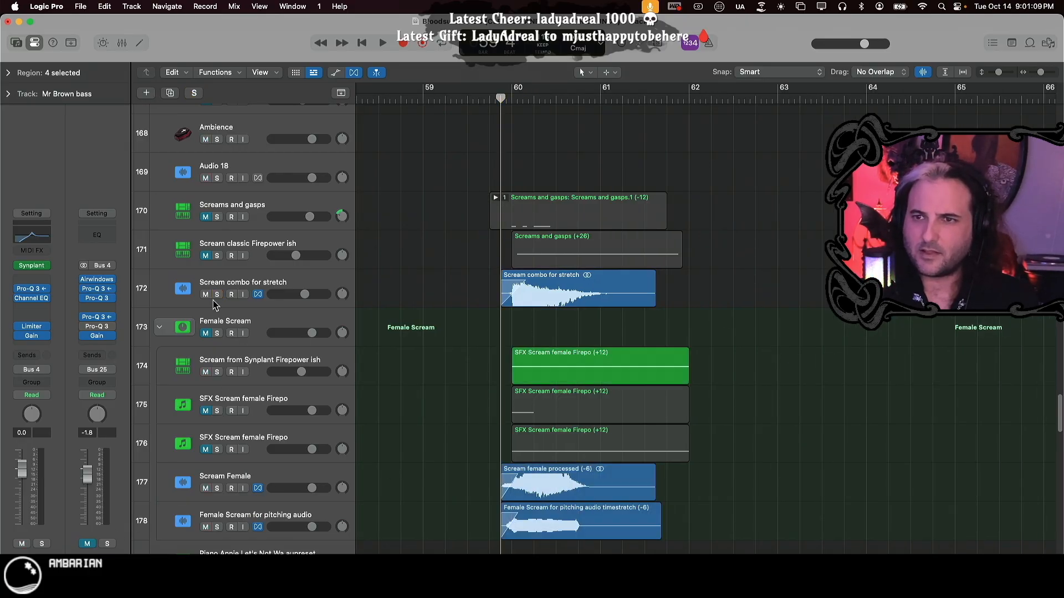
{"action": "left_click", "coordinate": [218, 526]}
{"action": "left_click", "coordinate": [217, 488]}
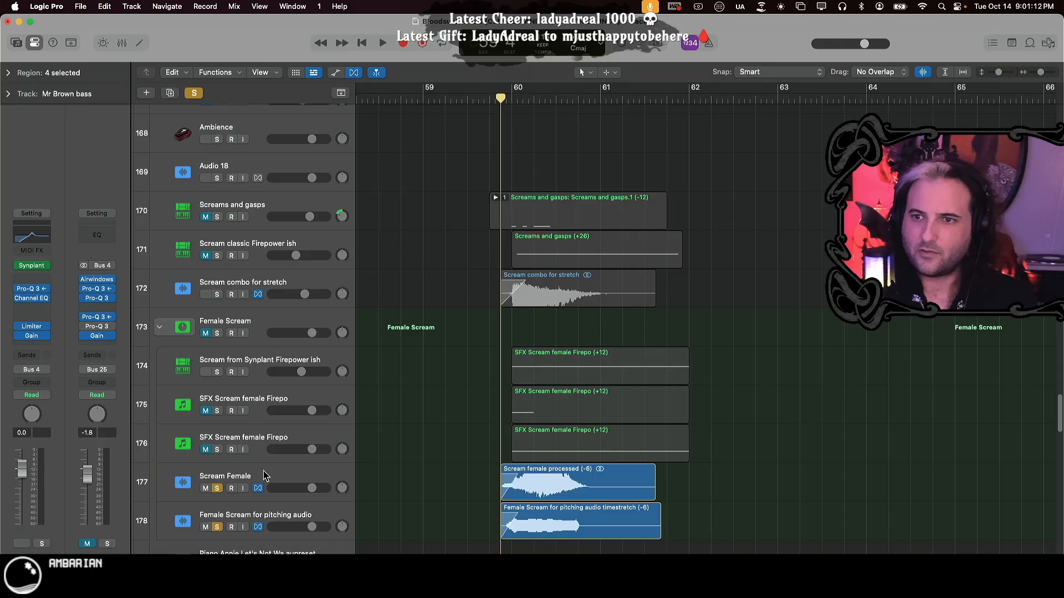
{"action": "left_click", "coordinate": [217, 527]}
{"action": "key", "text": "space"}
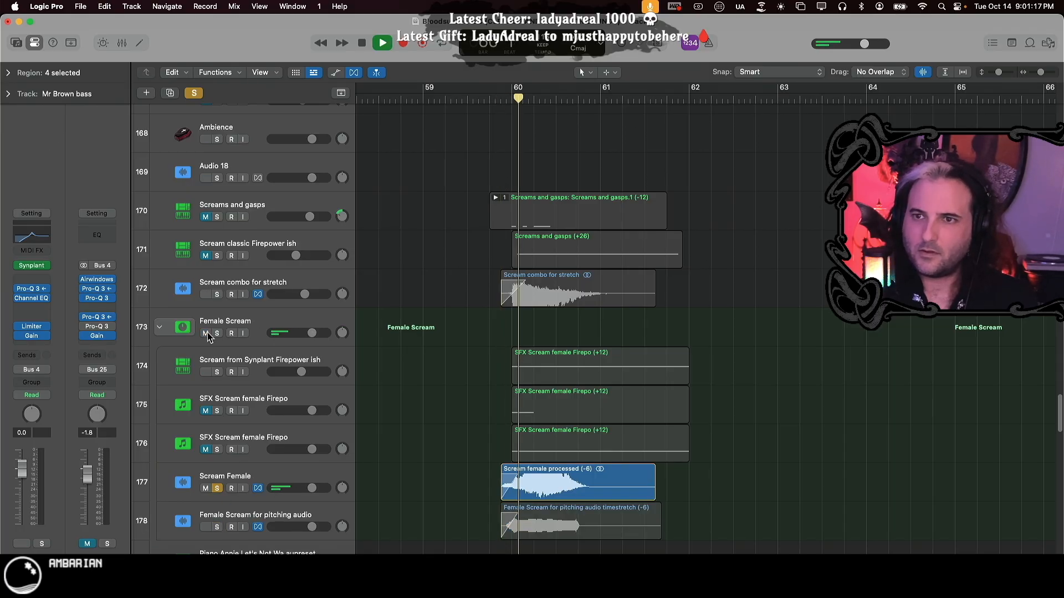
{"action": "key", "text": "space"}
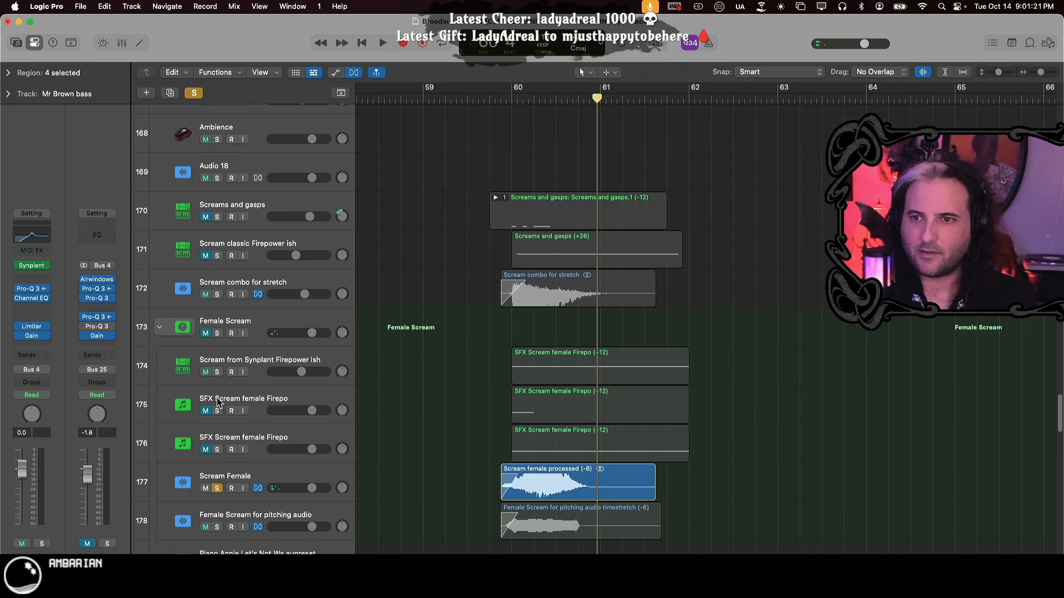
- Switch the solo from Scream Female to Female Scream for pitching audio and play its timestretched region near bar 60
{"action": "left_click", "coordinate": [218, 527]}
{"action": "left_click", "coordinate": [218, 490]}
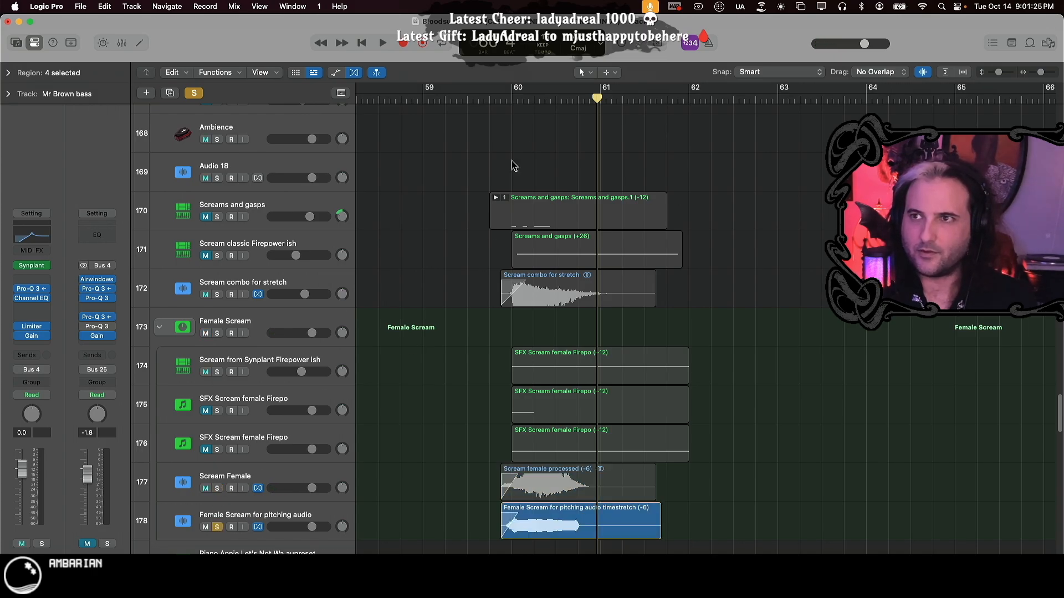
{"action": "key", "text": "space"}
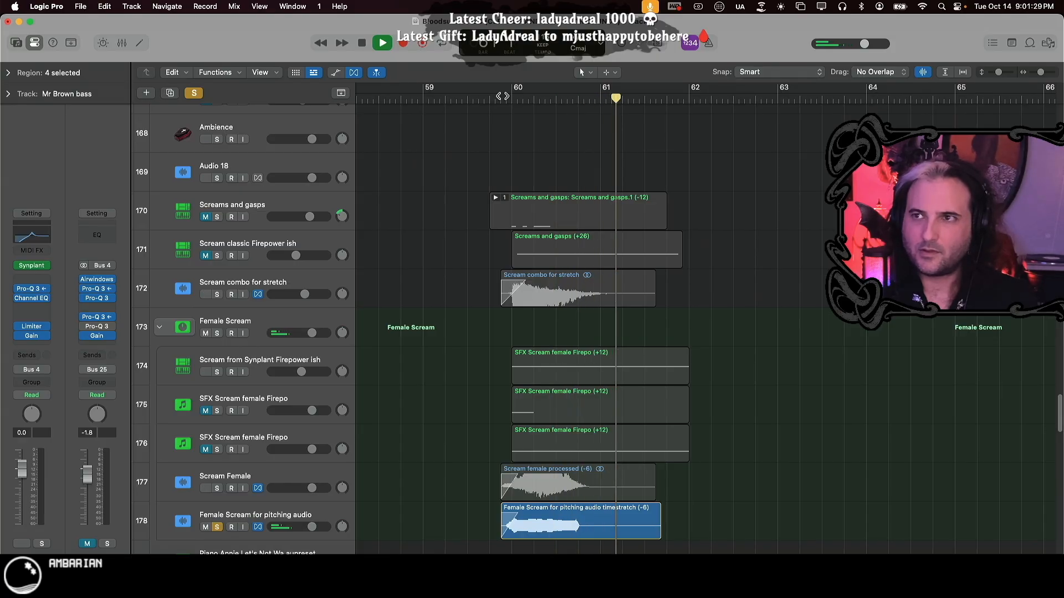
{"action": "key", "text": "space"}
- Add Scream Female to the solo and play both scream layers together from just before bar 60
{"action": "left_click", "coordinate": [217, 489]}
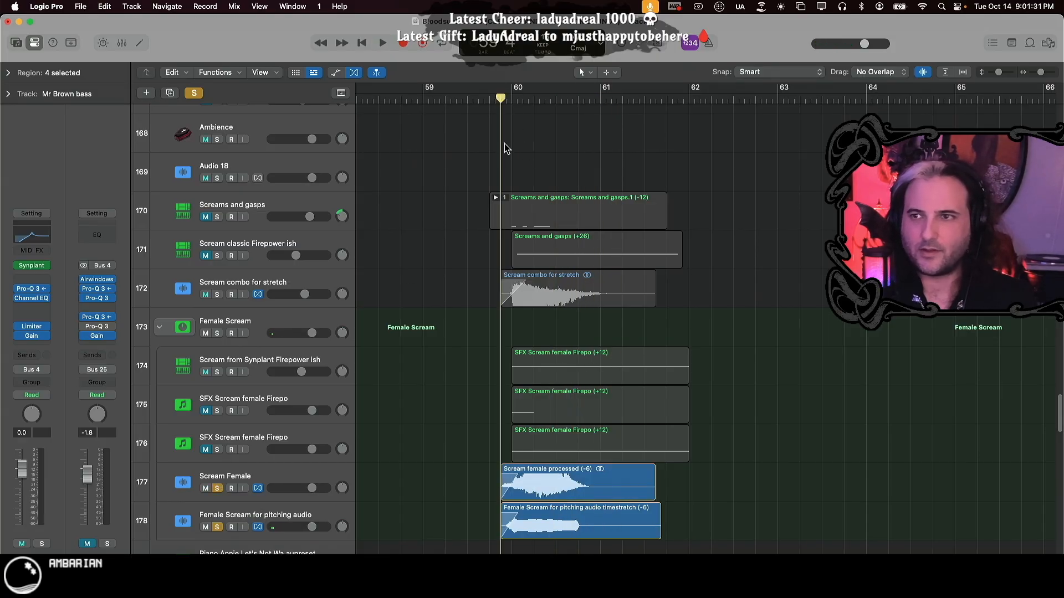
{"action": "key", "text": "space"}
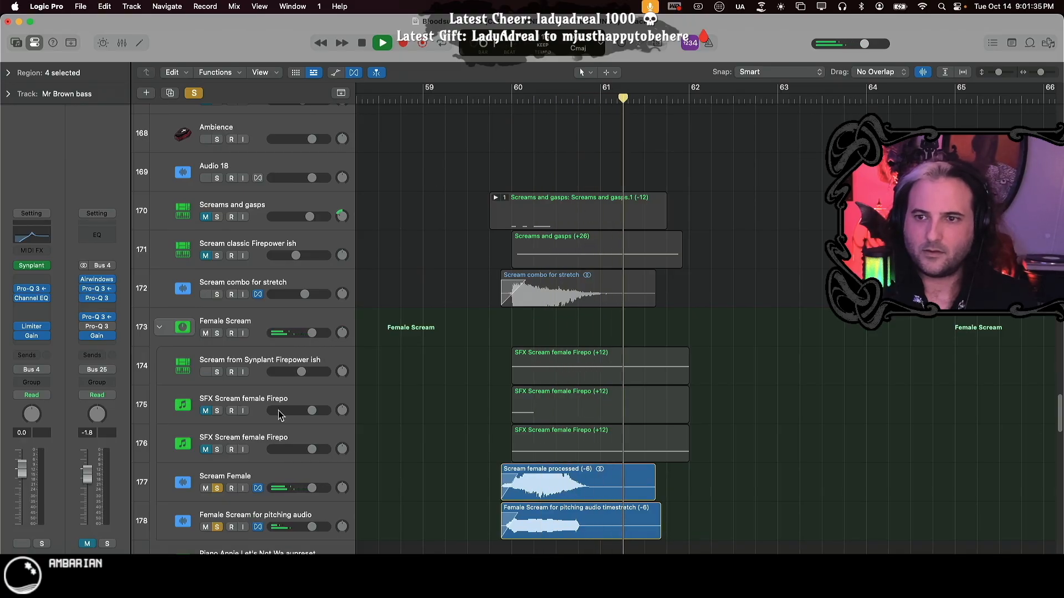
{"action": "key", "text": "space"}
- Turn off both scream solos and play the mix from about bar 59 with the Female Scream stack muted
{"action": "left_click", "coordinate": [216, 527]}
{"action": "left_click", "coordinate": [217, 490]}
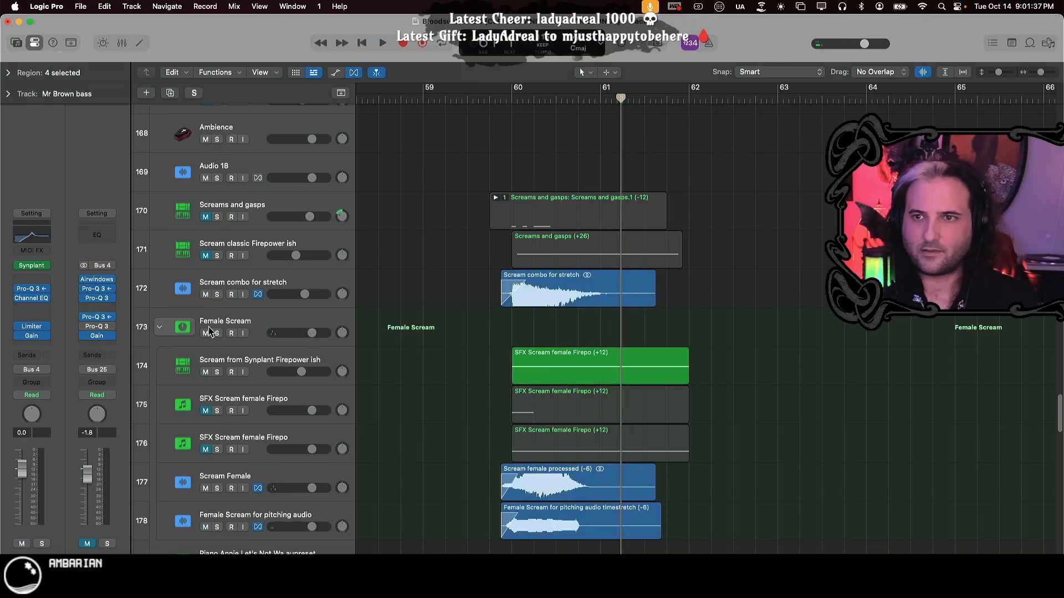
{"action": "left_click", "coordinate": [464, 99]}
{"action": "key", "text": "space"}
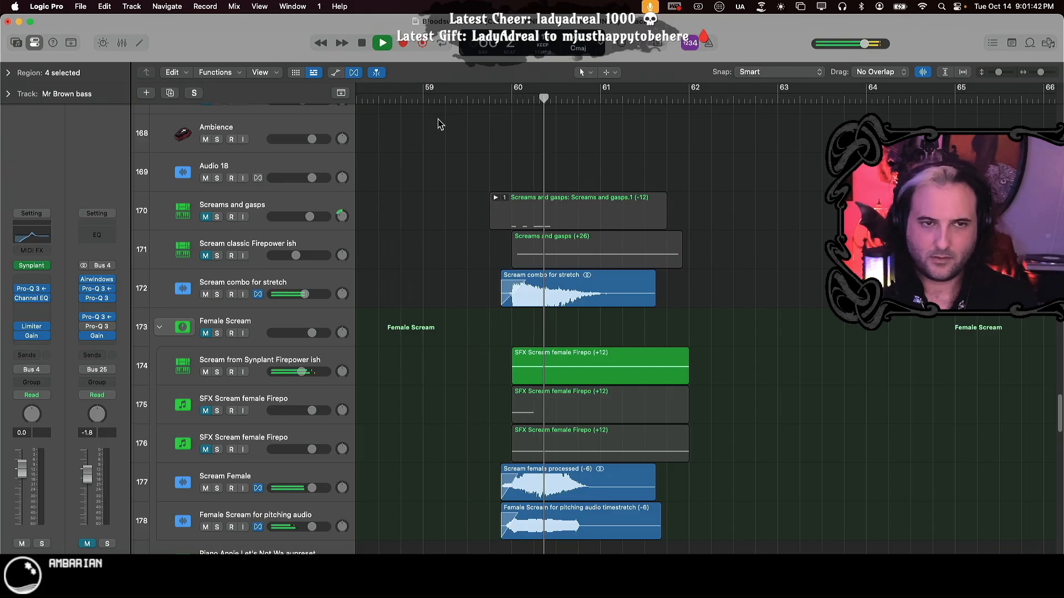
{"action": "key", "text": "space"}
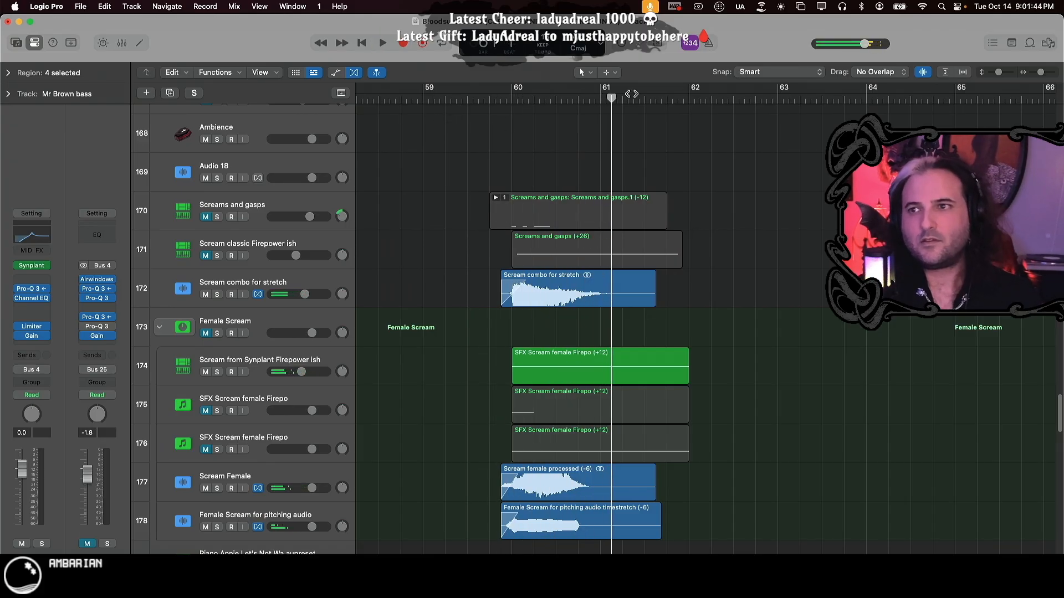
- Look through the scream, glitch, gasp and sound-effect tracks across the whole arrangement
{"action": "key", "text": "super+Left"}
{"action": "key", "text": "super+Left"}
{"action": "key", "text": "super+Left"}
{"action": "key", "text": "super+Left"}
{"action": "key", "text": "super+Left"}
{"action": "key", "text": "super+Left"}
{"action": "key", "text": "super+Left"}
{"action": "key", "text": "super+Left"}
{"action": "key", "text": "super+Left"}
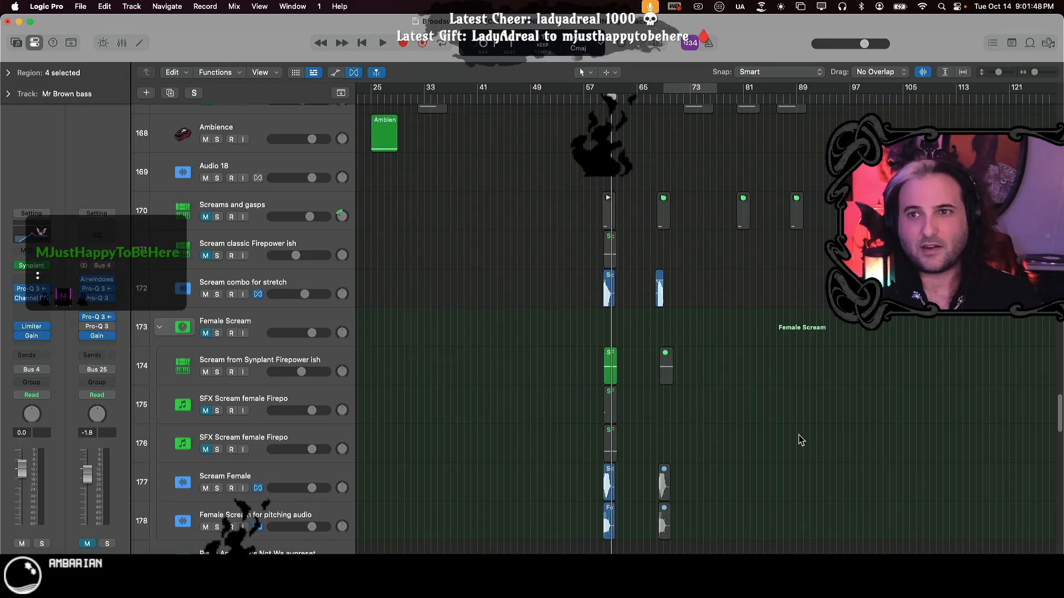
{"action": "scroll", "coordinate": [800, 439], "scroll_direction": "left", "scroll_amount": 5}
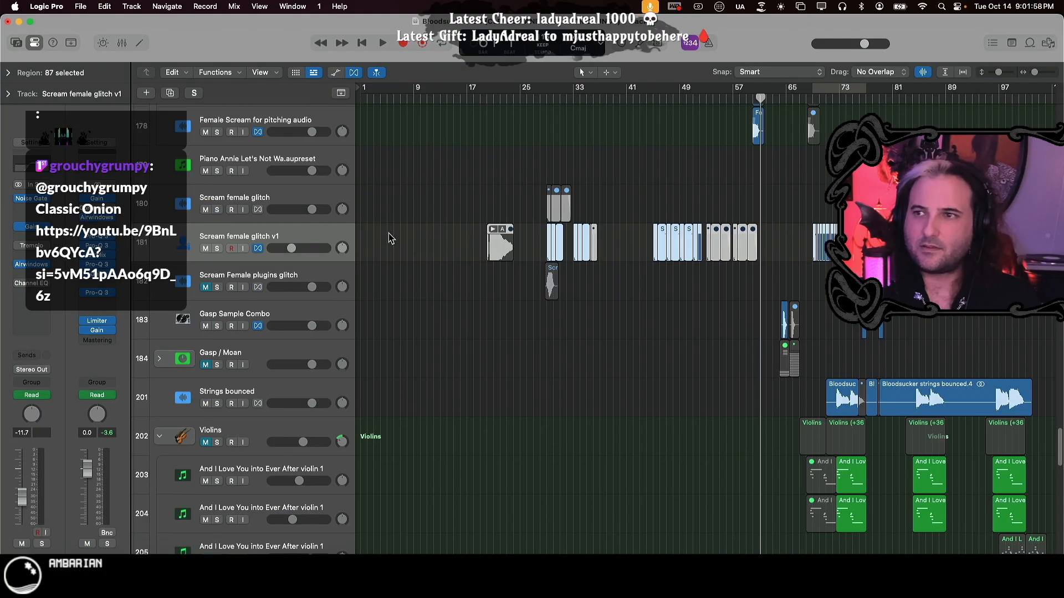
{"action": "scroll", "coordinate": [471, 388], "scroll_direction": "up", "scroll_amount": 10}
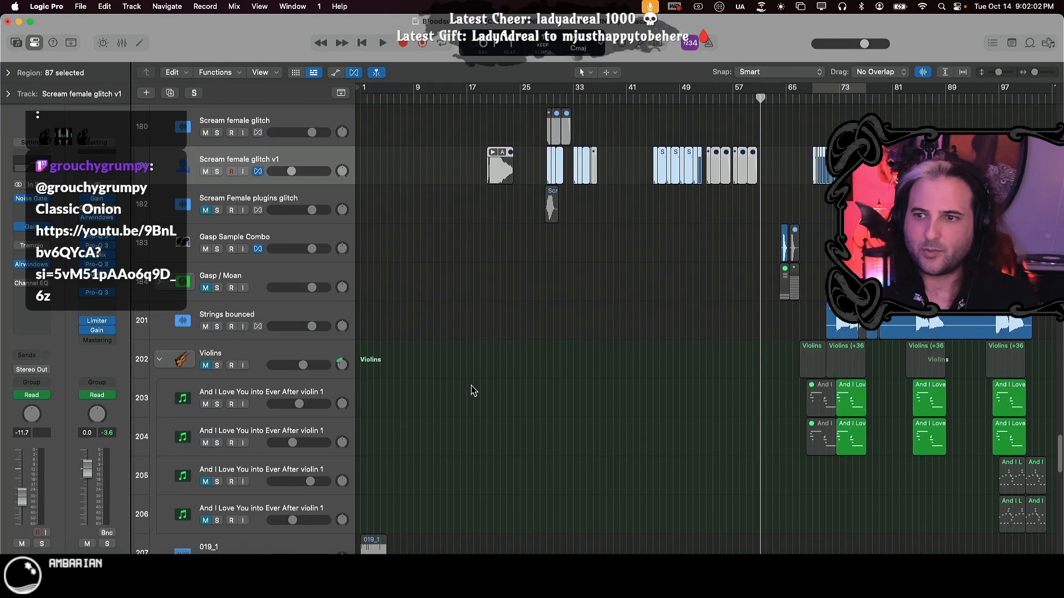
{"action": "scroll", "coordinate": [476, 391], "scroll_direction": "up", "scroll_amount": 2}
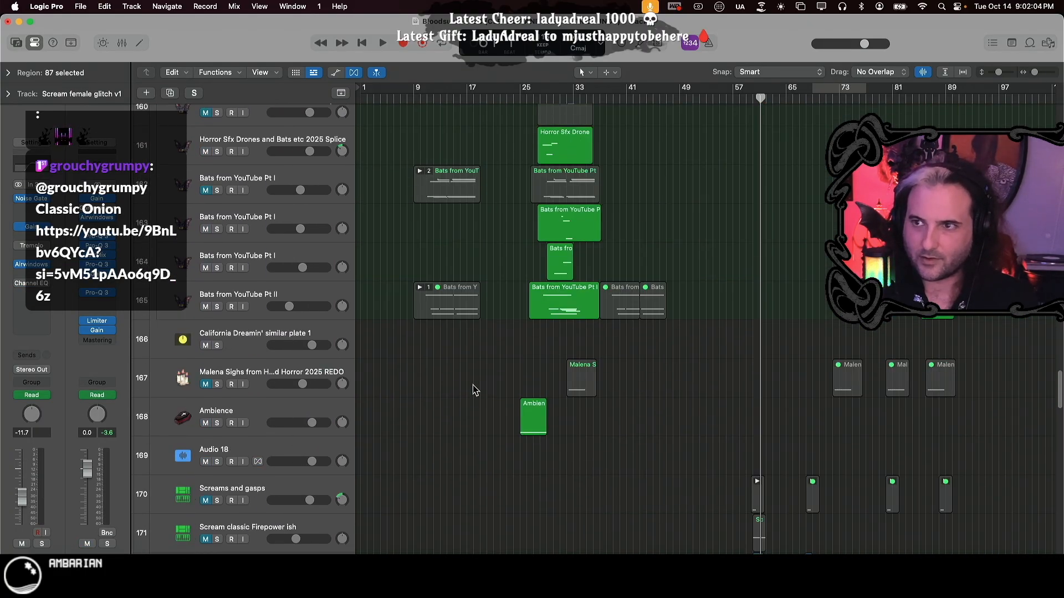
{"action": "scroll", "coordinate": [475, 390], "scroll_direction": "down", "scroll_amount": 12}
- Unmute and solo the Scream Female plugins glitch track and play it looped over a cycle range from bar 29 to 31
{"action": "left_click", "coordinate": [203, 447]}
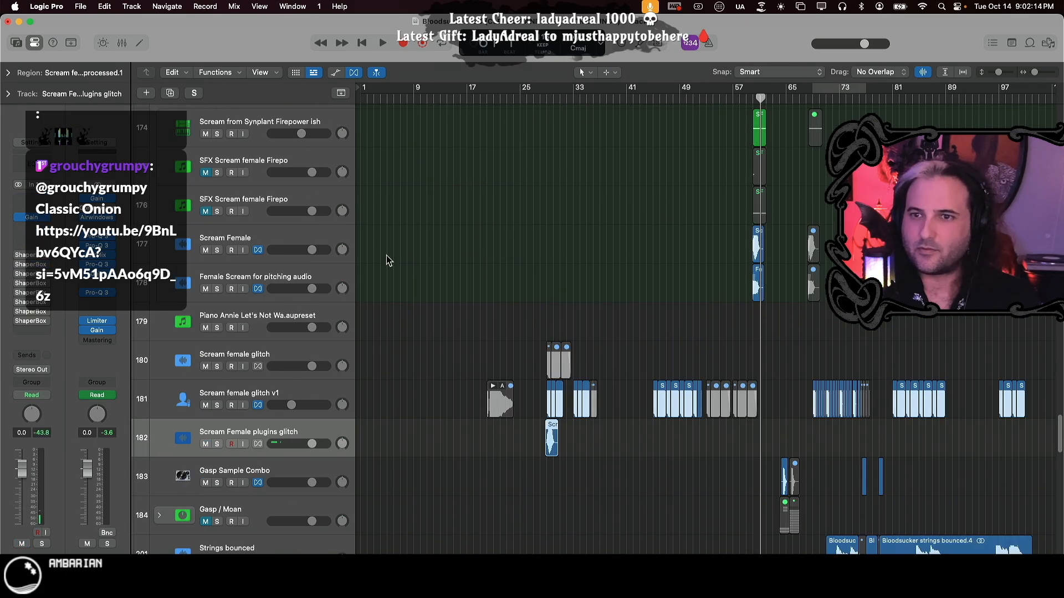
{"action": "left_click", "coordinate": [218, 444]}
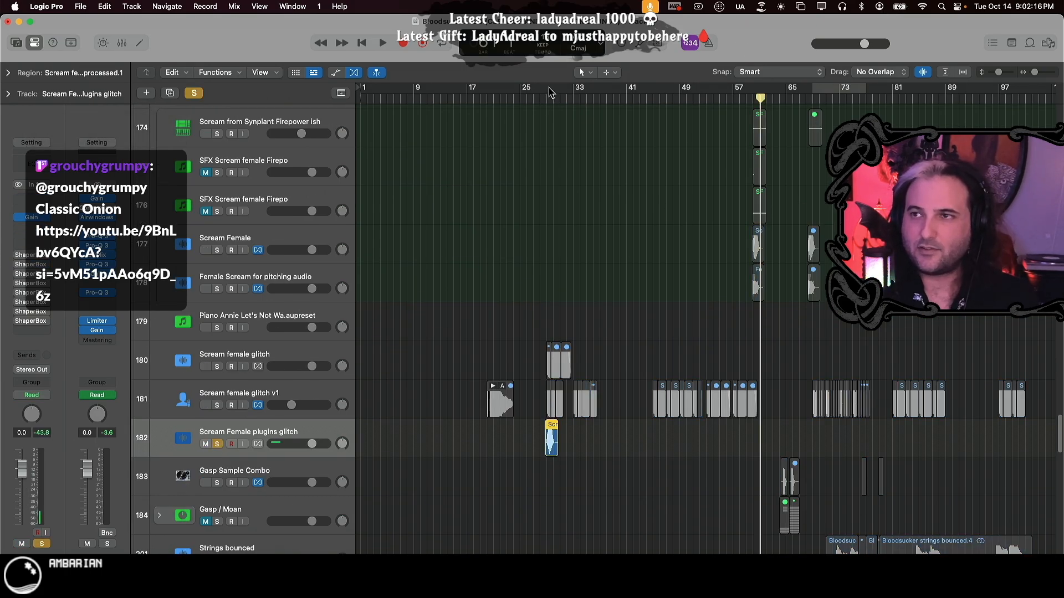
{"action": "left_click_drag", "start_coordinate": [549, 88], "coordinate": [566, 90]}
{"action": "key", "text": "super+Right"}
{"action": "key", "text": "super+Right"}
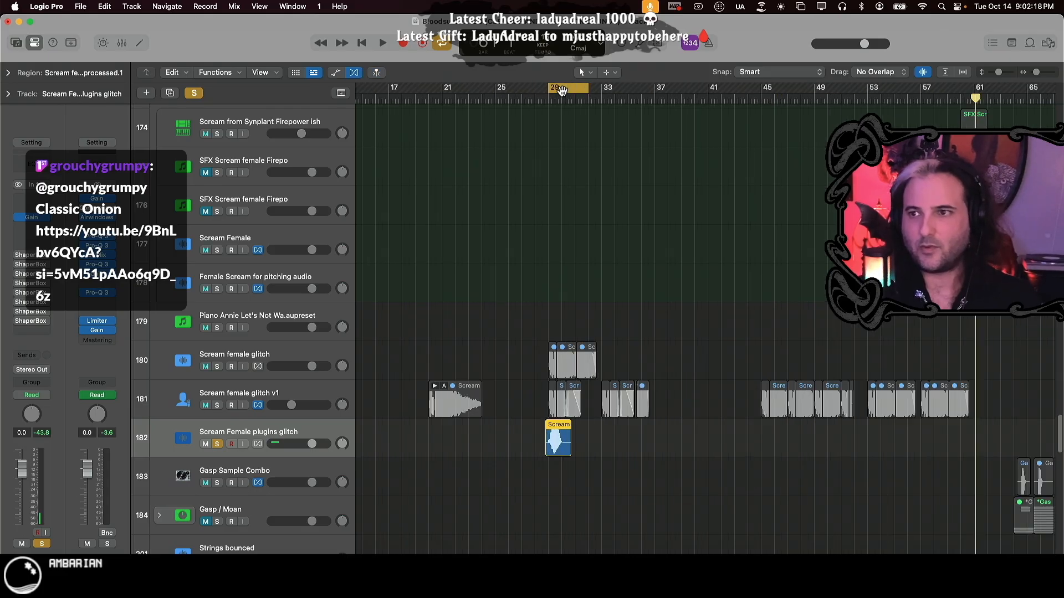
{"action": "key", "text": "super+Right"}
{"action": "key", "text": "super+Right"}
{"action": "key", "text": "super+Right"}
{"action": "key", "text": "super+Right"}
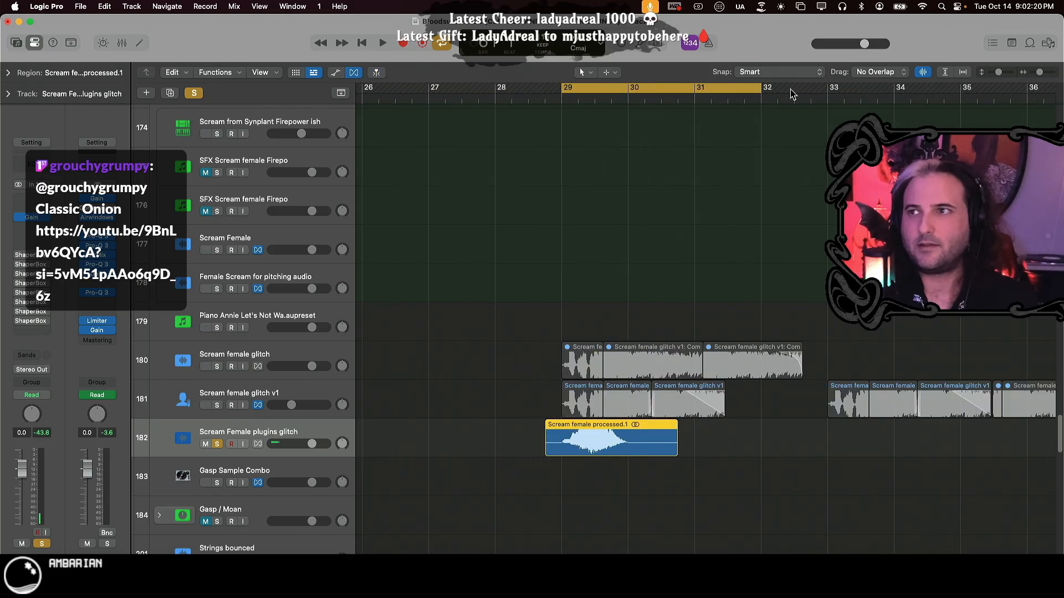
{"action": "left_click_drag", "start_coordinate": [764, 92], "coordinate": [694, 152]}
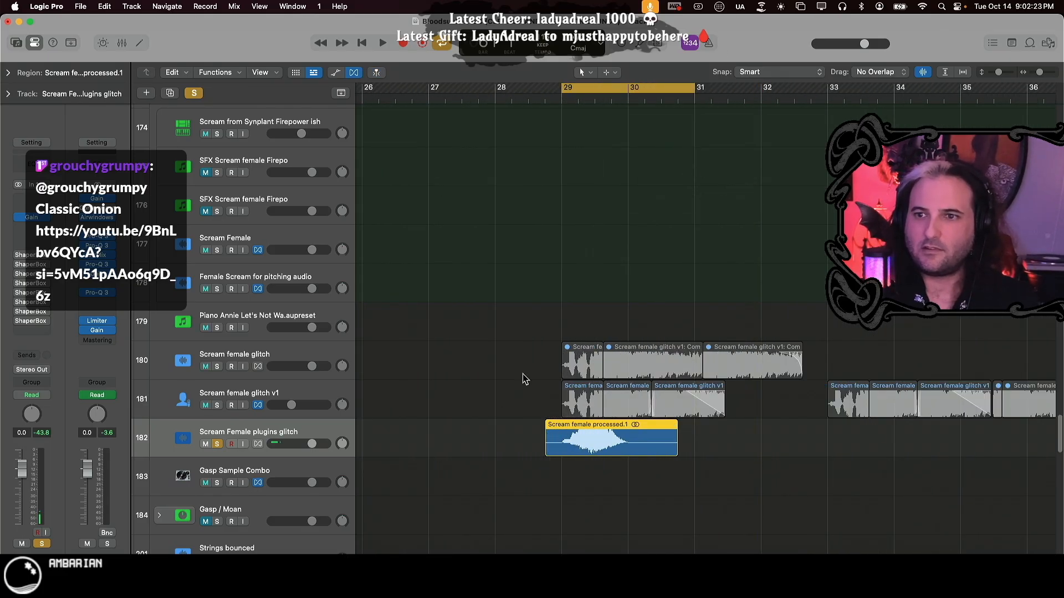
{"action": "key", "text": "space"}
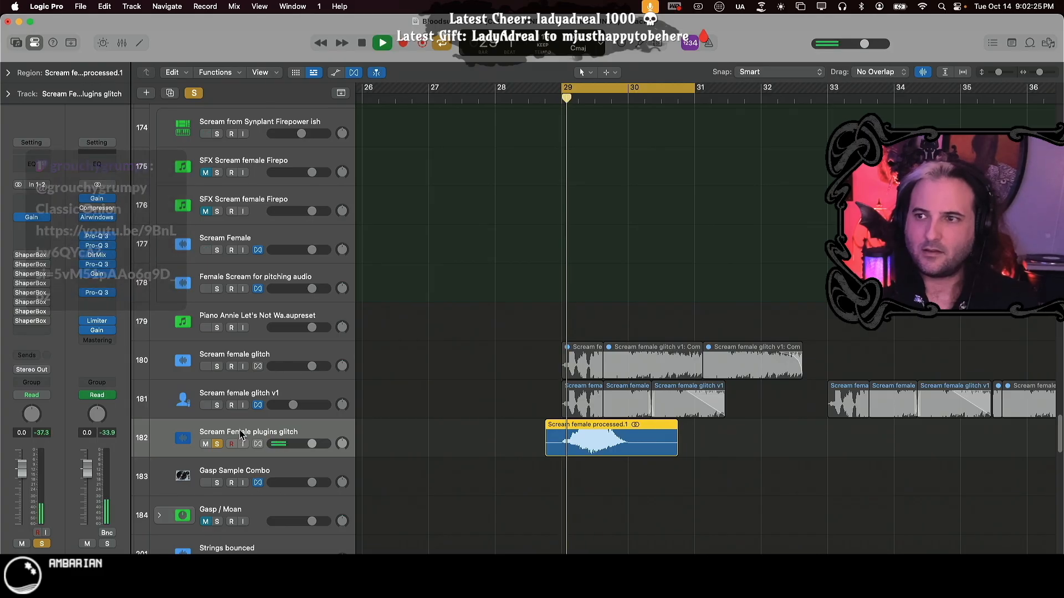
{"action": "key", "text": "space"}
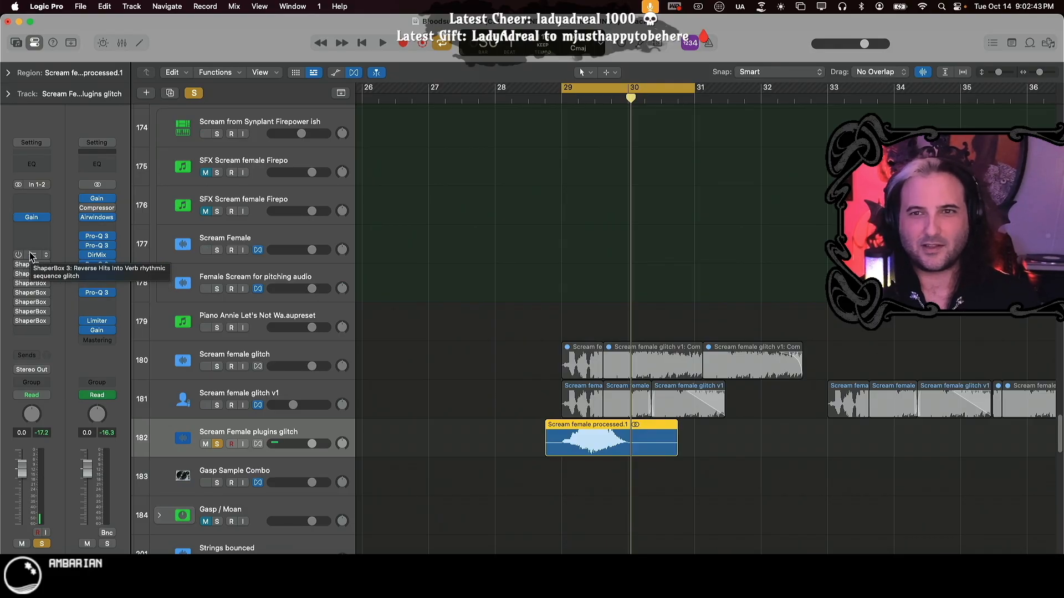
- Open the first ShaperBox 3 insert, Reverse Hits Into Verb, enable it and play the looped scream through it
{"action": "left_click", "coordinate": [32, 256]}
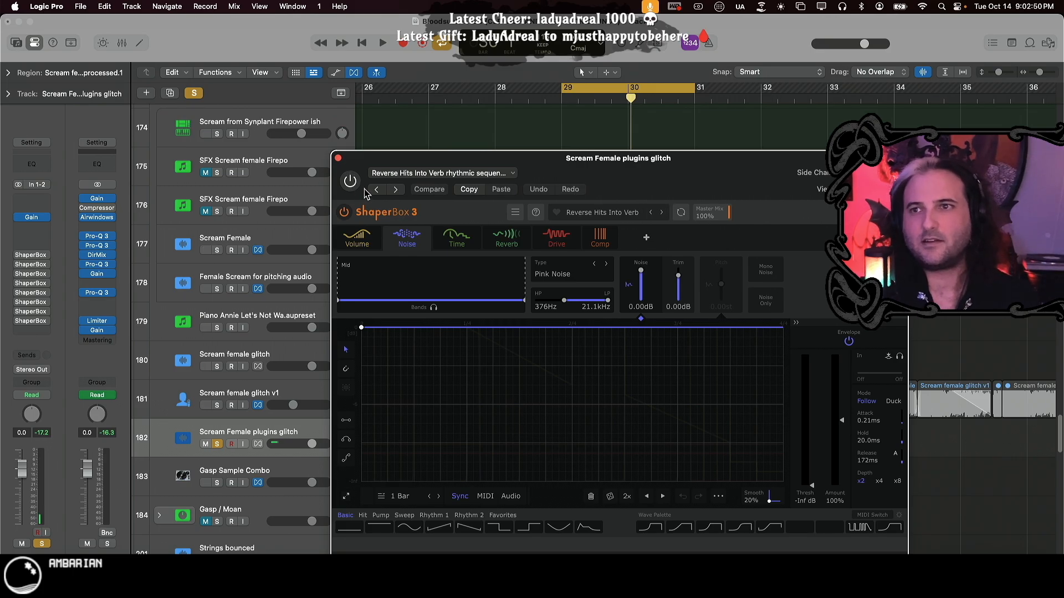
{"action": "left_click", "coordinate": [351, 182]}
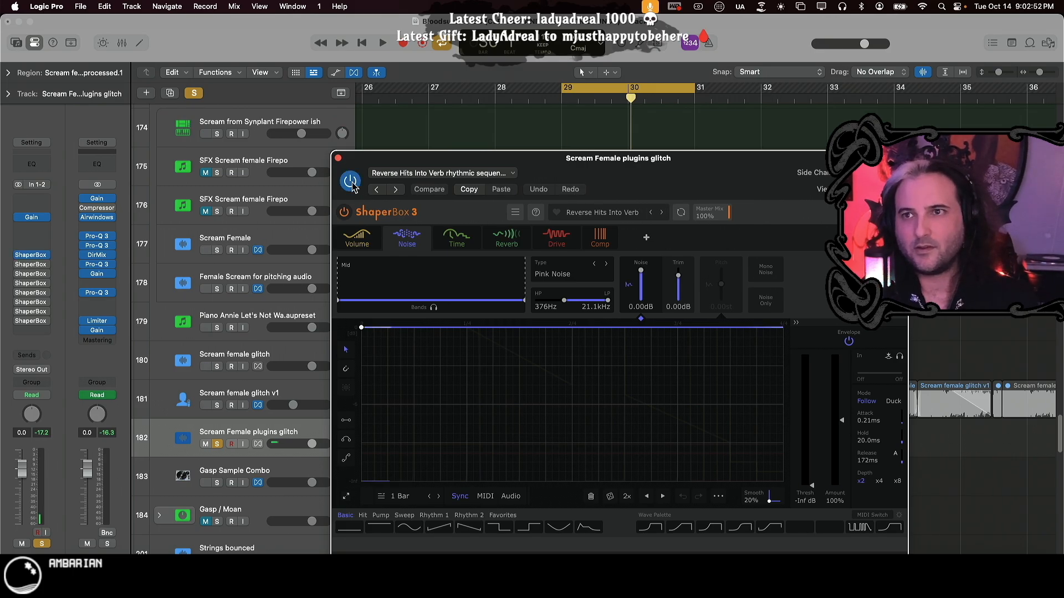
{"action": "key", "text": "space"}
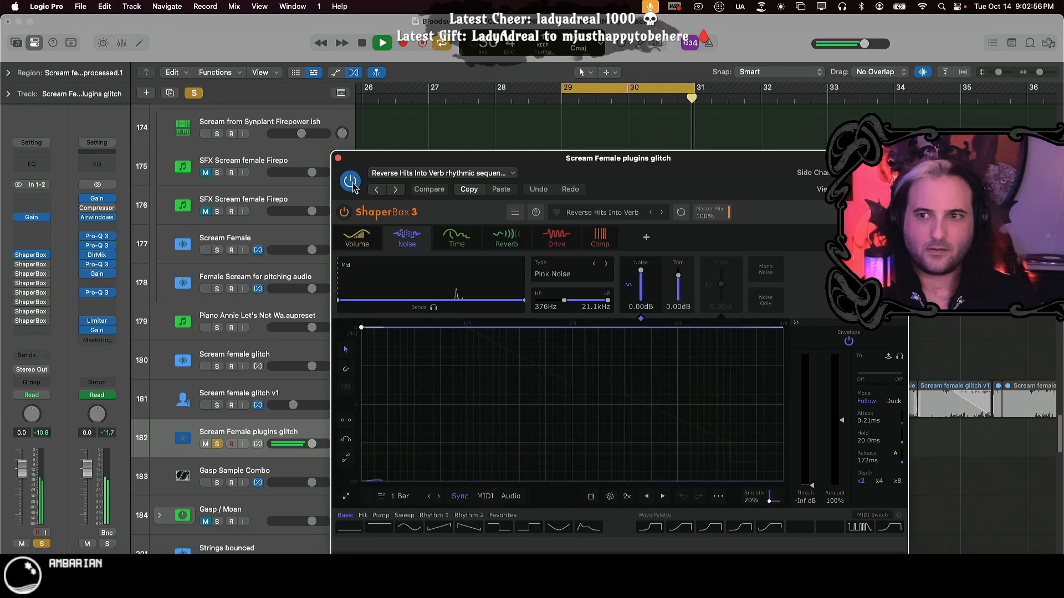
{"action": "key", "text": "space"}
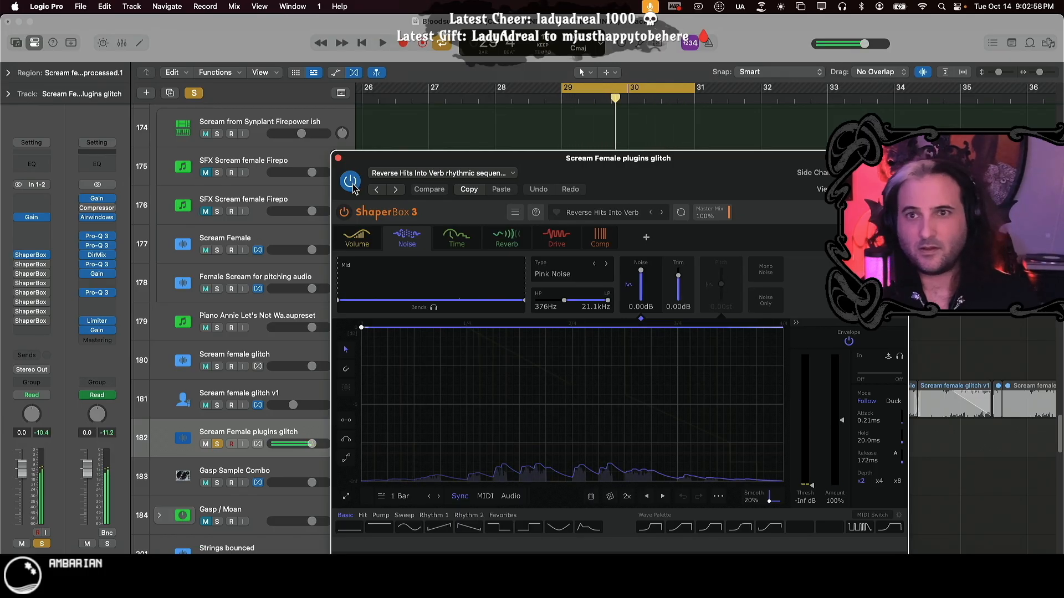
- Audition the second ShaperBox insert on the looped scream with the plug-in window closed, and bypass it
{"action": "left_click", "coordinate": [33, 265]}
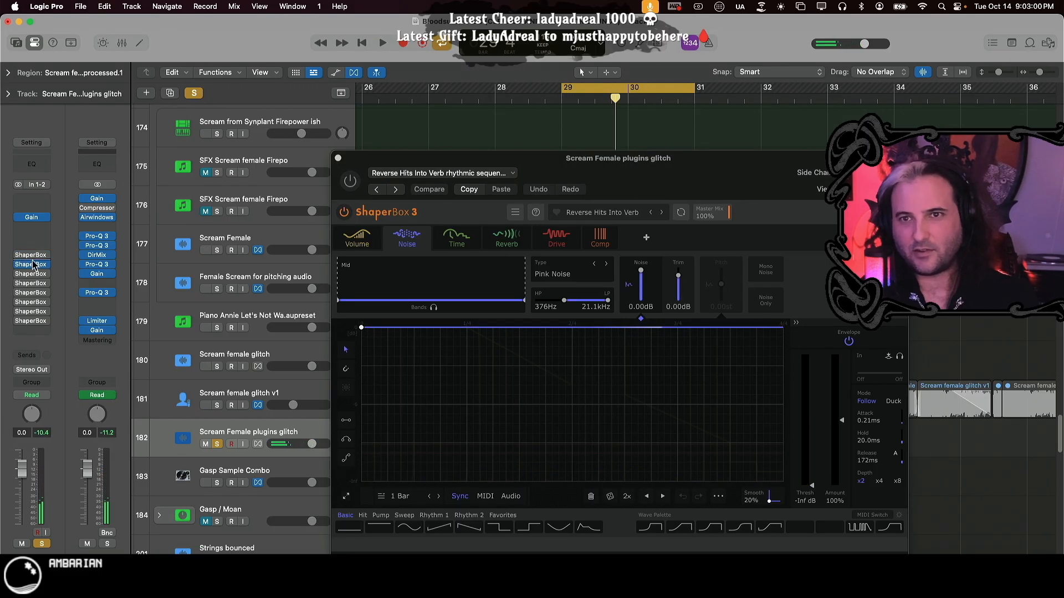
{"action": "left_click", "coordinate": [338, 158]}
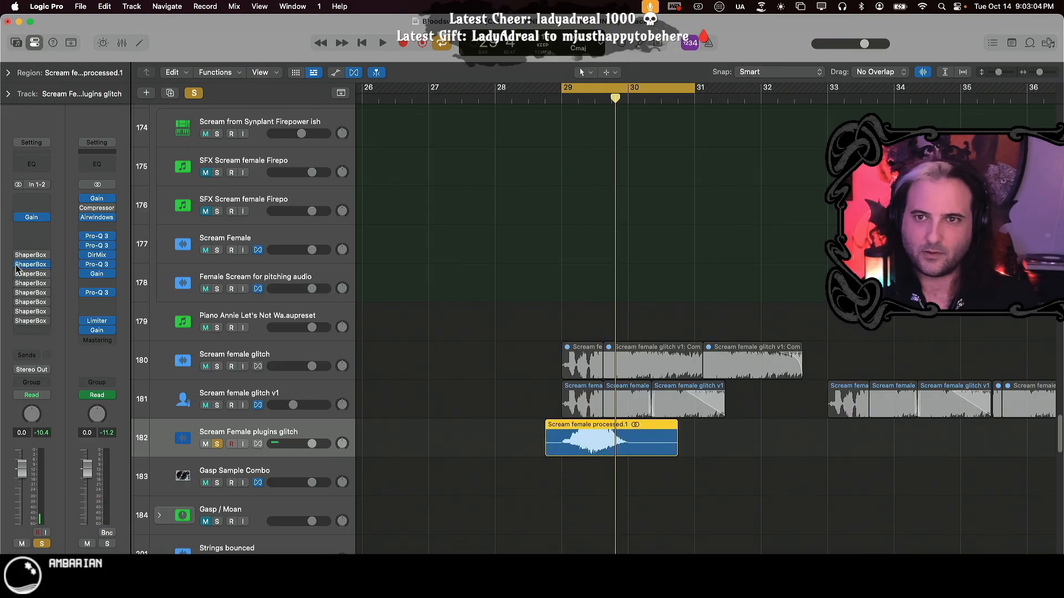
{"action": "key", "text": "space"}
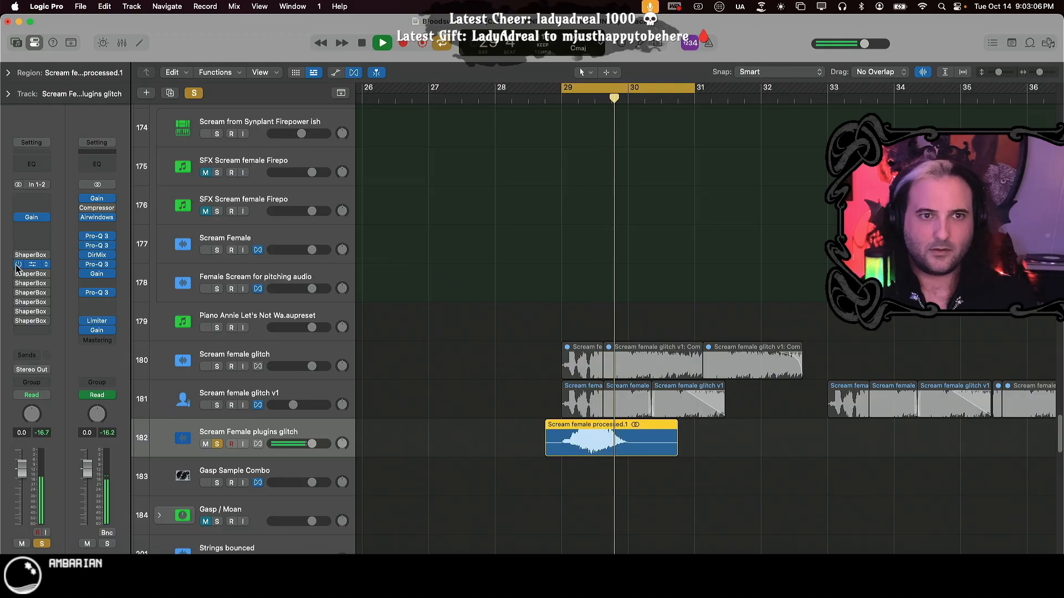
{"action": "left_click", "coordinate": [17, 265]}
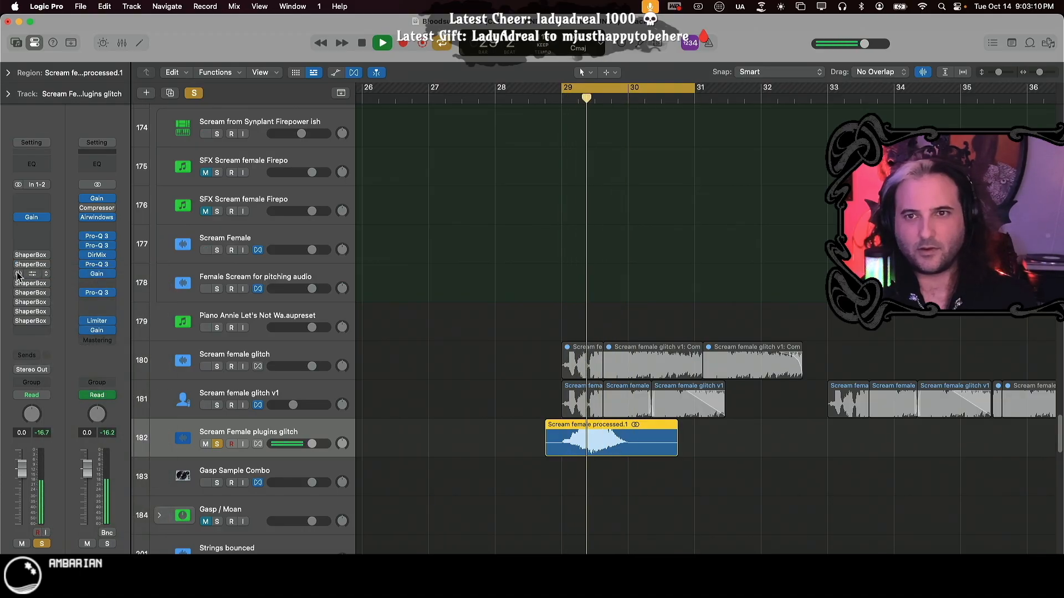
- Audition the third, fourth and fifth ShaperBox inserts one at a time on the looped scream
{"action": "left_click", "coordinate": [19, 273]}
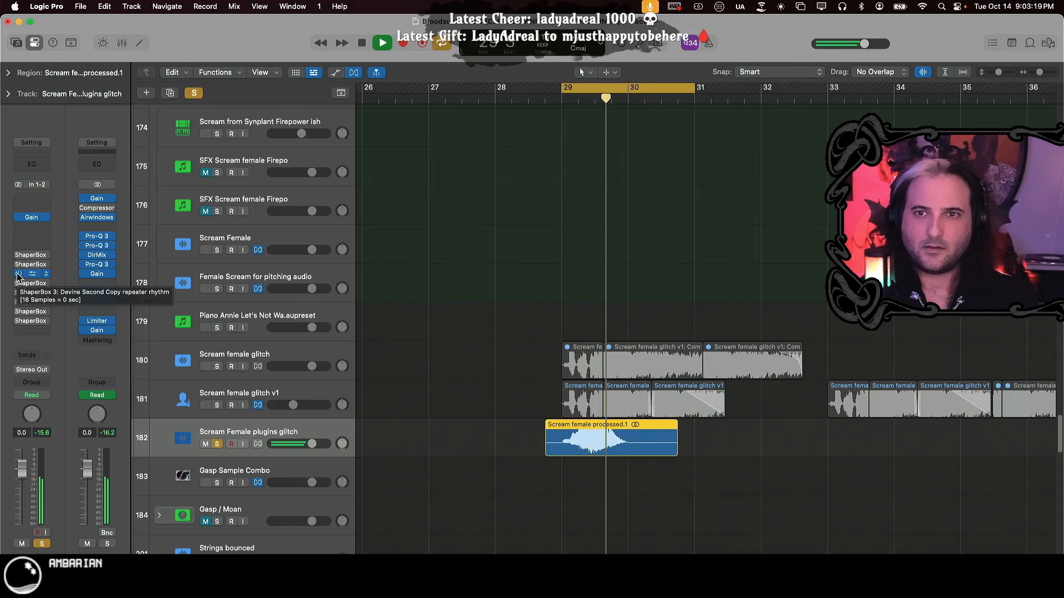
{"action": "left_click", "coordinate": [18, 275]}
{"action": "left_click", "coordinate": [18, 283]}
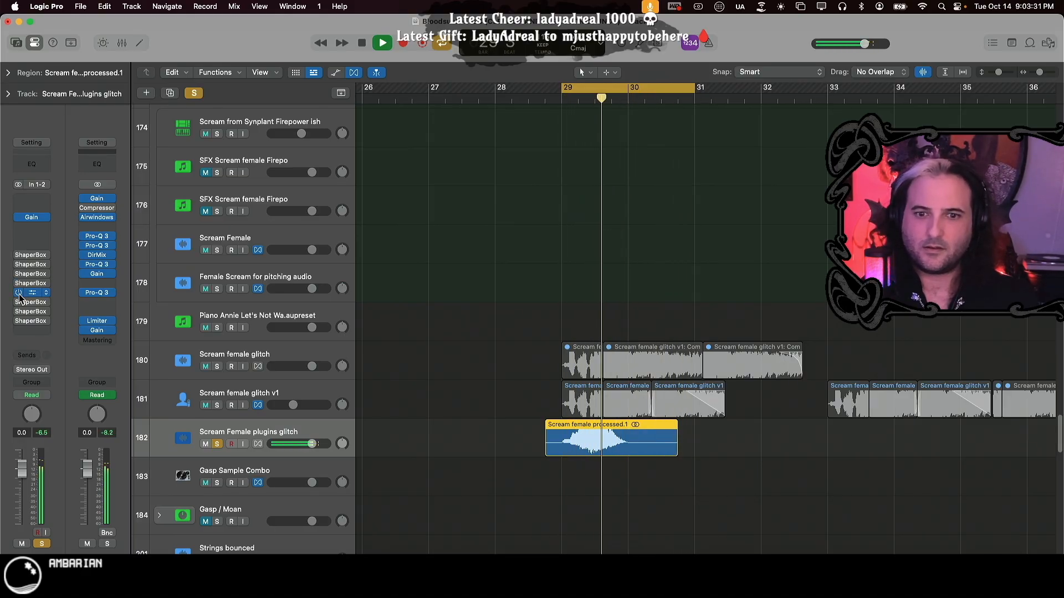
{"action": "key", "text": "space"}
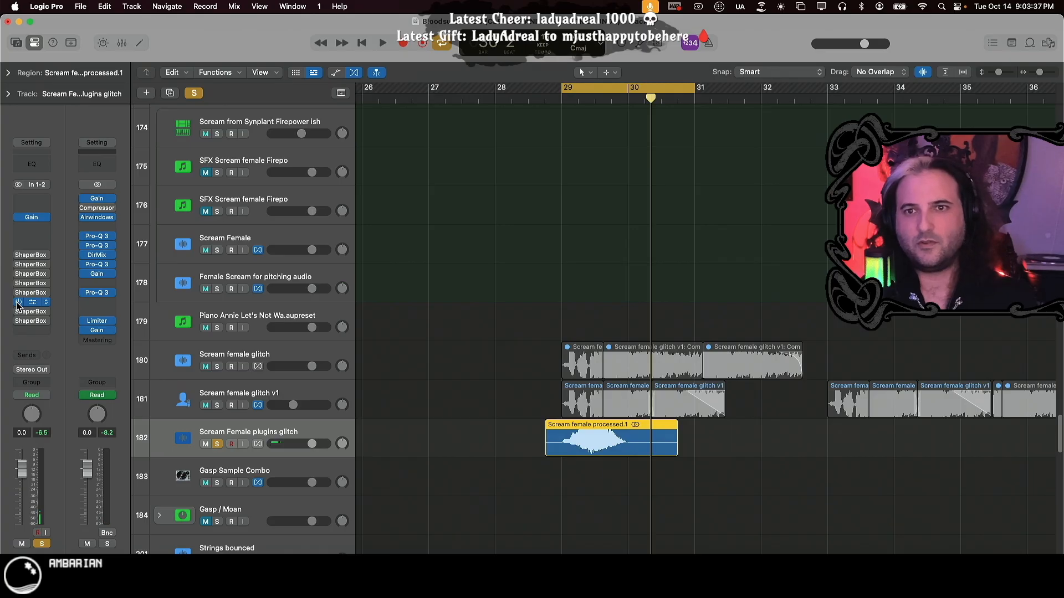
- Audition the sixth, seventh and eighth ShaperBox inserts one at a time on the looped scream
{"action": "key", "text": "space"}
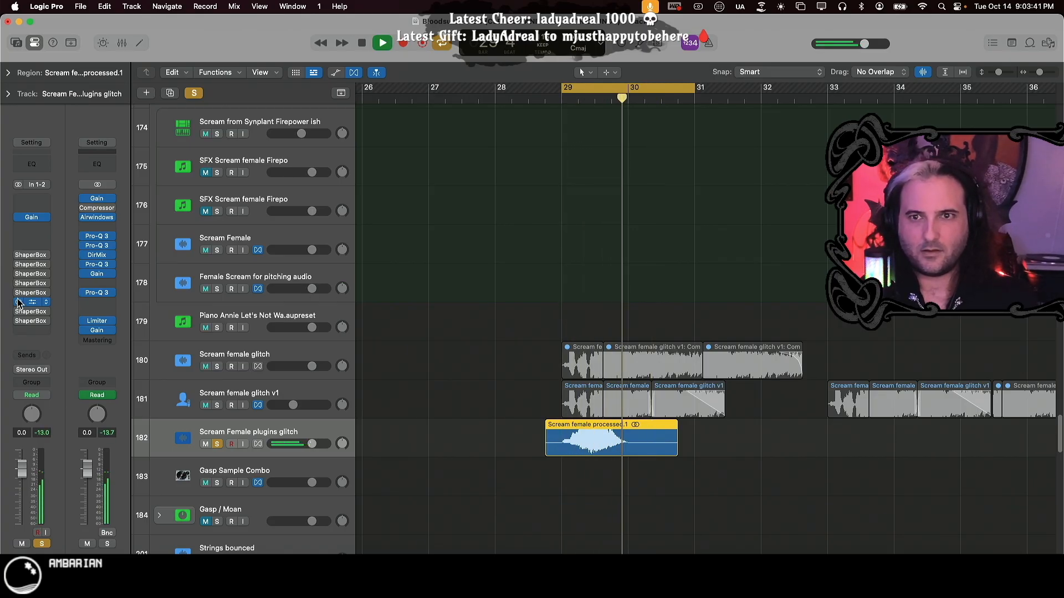
{"action": "key", "text": "space"}
{"action": "key", "text": "space"}
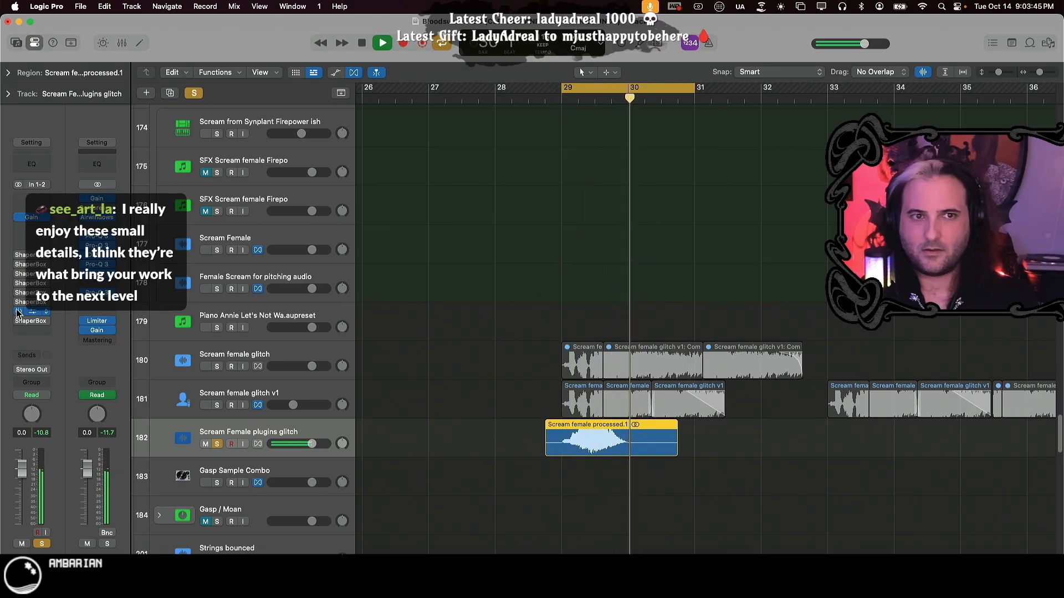
{"action": "key", "text": "space"}
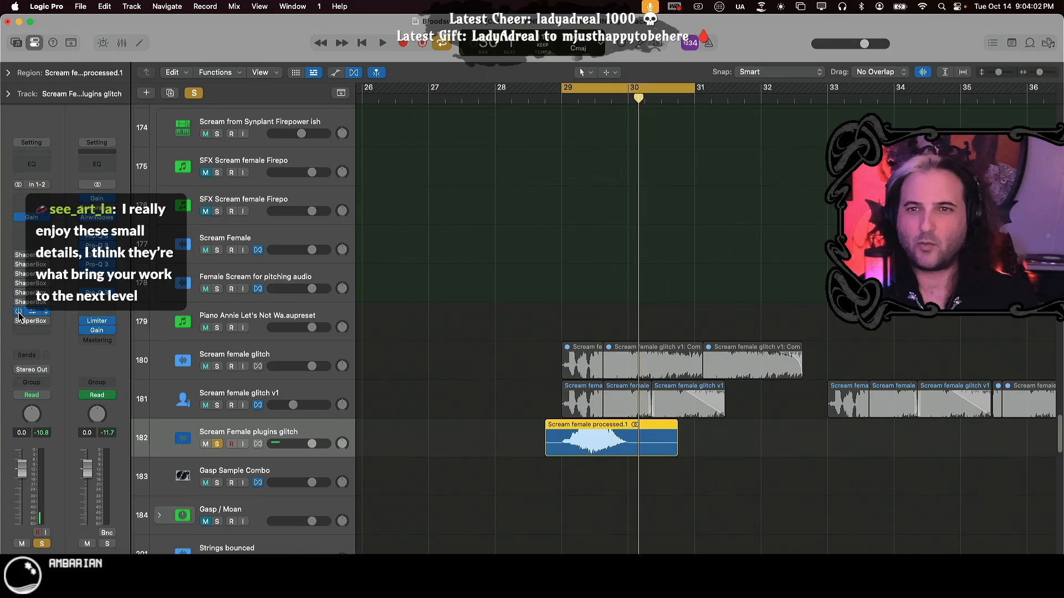
{"action": "key", "text": "space"}
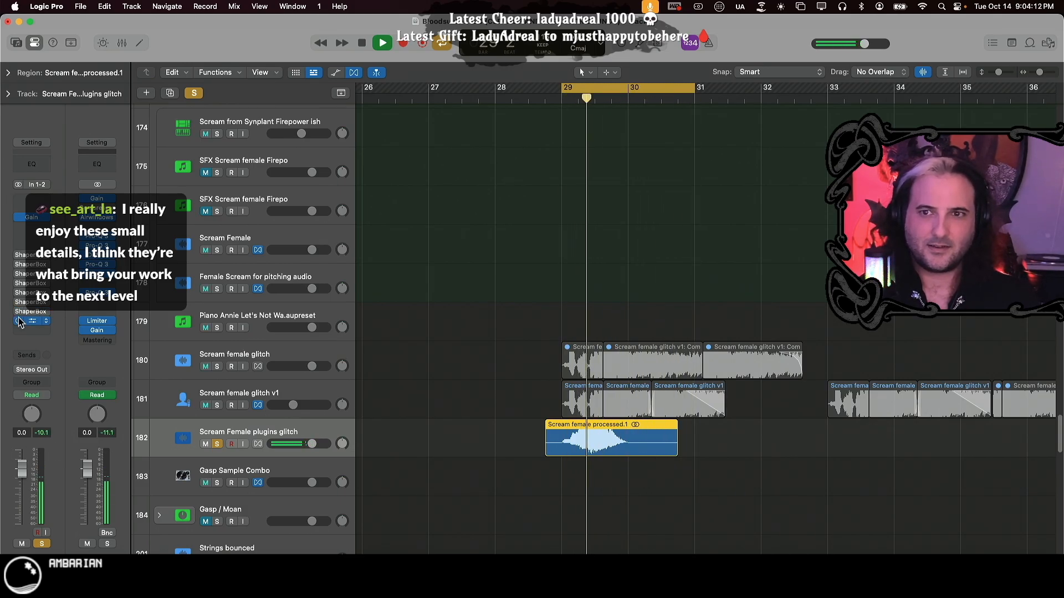
{"action": "key", "text": "space"}
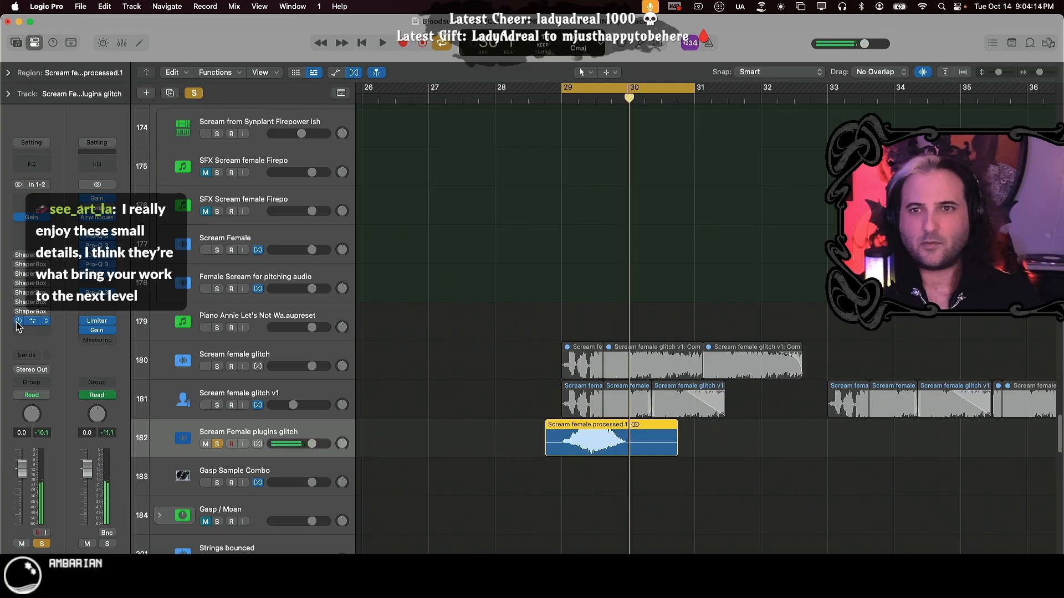
- Switch the solo from Scream Female plugins glitch to Scream female glitch v1 and play its regions in the loop from bar 29
{"action": "left_click", "coordinate": [216, 445]}
{"action": "left_click", "coordinate": [216, 406]}
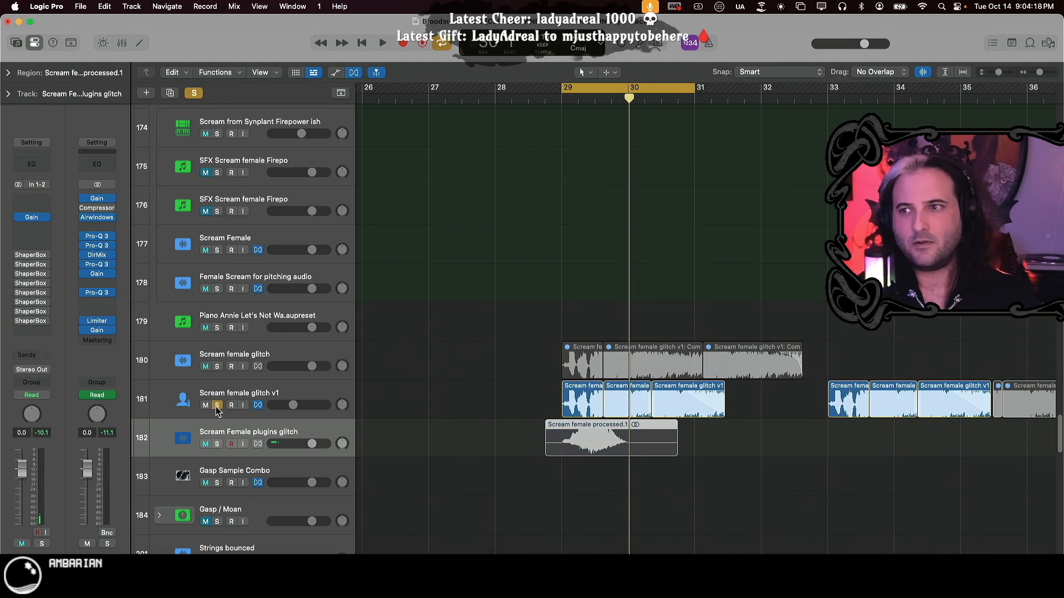
{"action": "key", "text": "super+Right"}
{"action": "key", "text": "super+Right"}
{"action": "key", "text": "super+Right"}
{"action": "key", "text": "super+Right"}
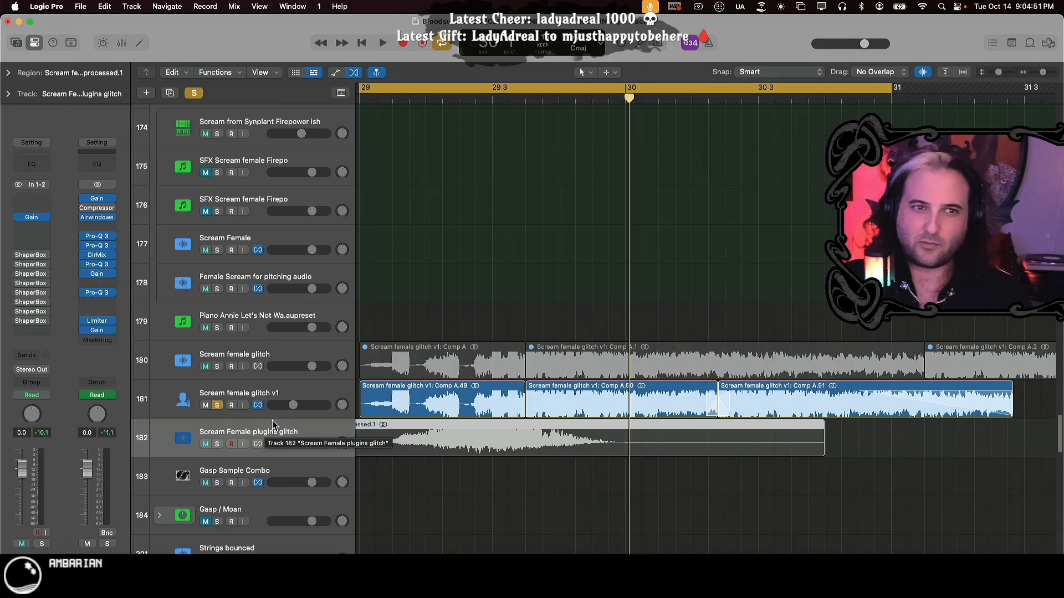
{"action": "key", "text": "space"}
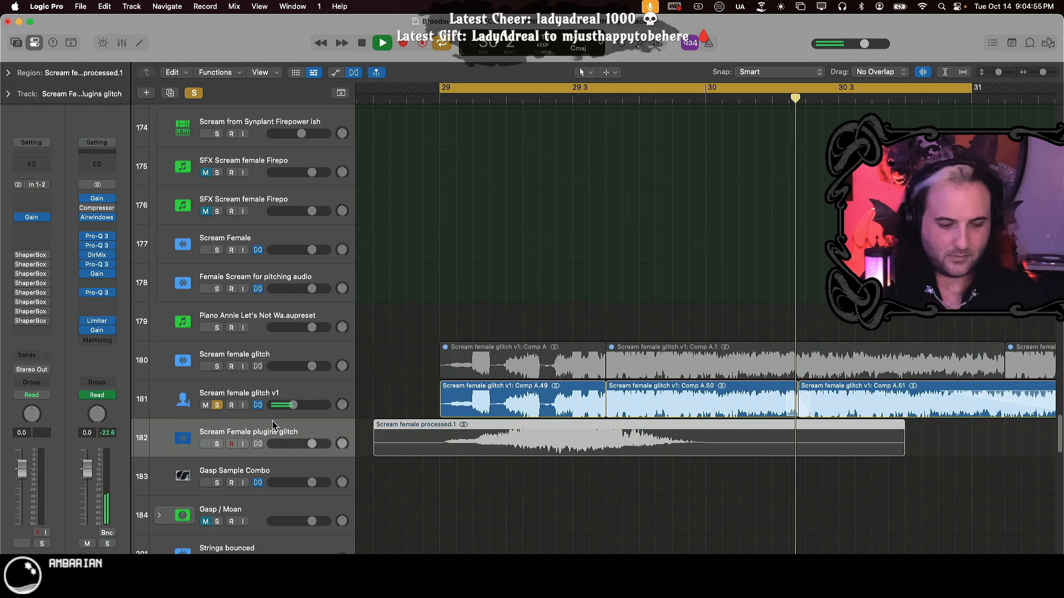
- Set the cycle range to bars 33 to 35, listen to the soloed Scream female glitch v1 regions there, and stop playback
{"action": "key", "text": "super+Left"}
{"action": "key", "text": "super+Left"}
{"action": "key", "text": "super+Left"}
{"action": "key", "text": "super+Left"}
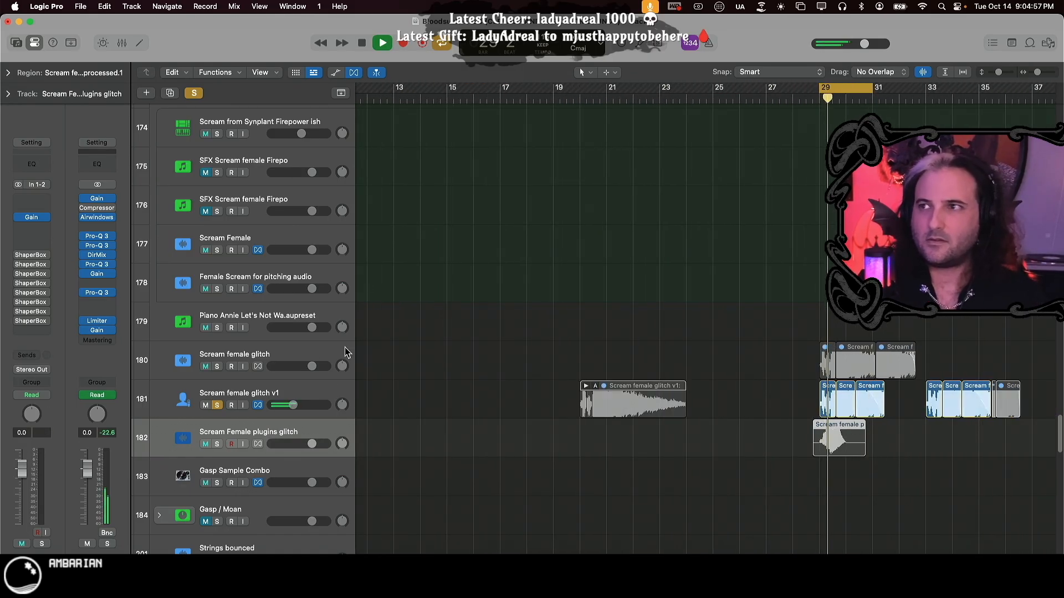
{"action": "scroll", "coordinate": [806, 238], "scroll_direction": "right", "scroll_amount": 5}
{"action": "left_click_drag", "start_coordinate": [615, 89], "coordinate": [716, 92]}
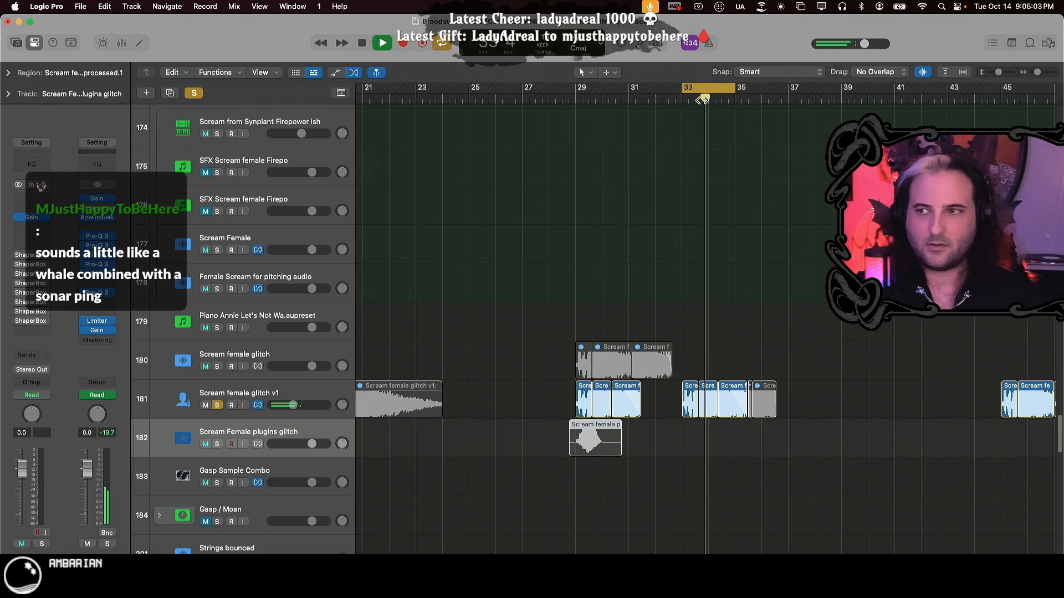
{"action": "scroll", "coordinate": [756, 174], "scroll_direction": "right", "scroll_amount": 10}
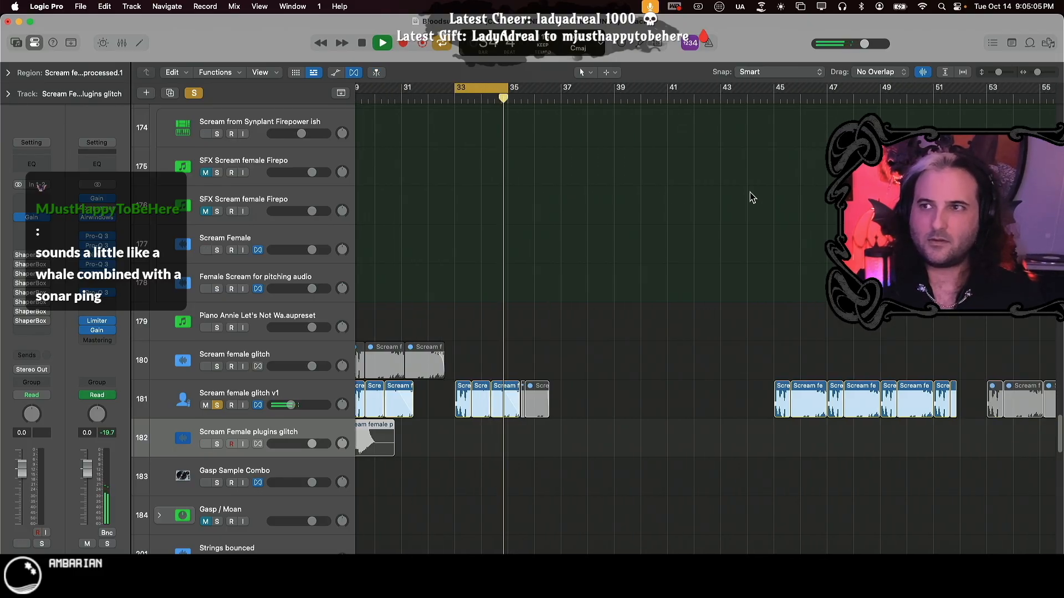
{"action": "scroll", "coordinate": [682, 184], "scroll_direction": "left", "scroll_amount": 4}
{"action": "key", "text": "space"}
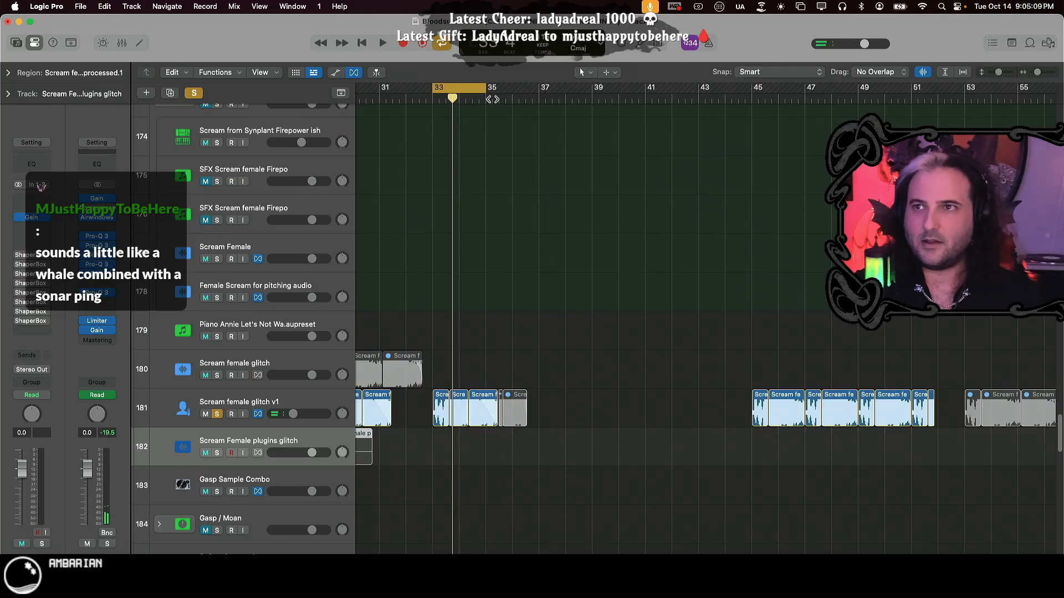
- Turn off cycling, unsolo Scream female glitch v1 and play the full mix from about bar 42
{"action": "left_click", "coordinate": [463, 87]}
{"action": "left_click", "coordinate": [679, 100]}
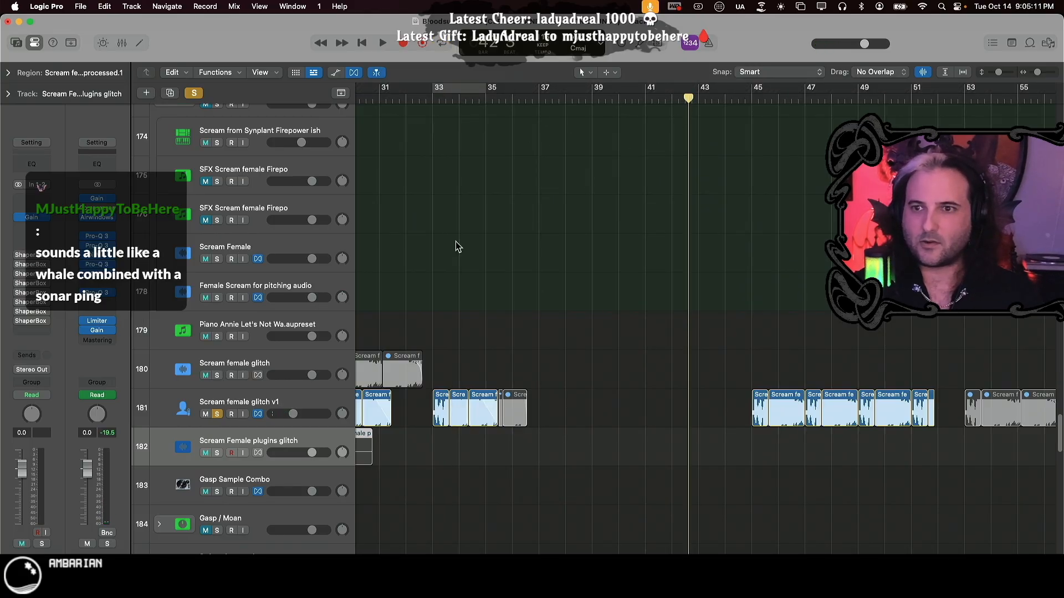
{"action": "left_click", "coordinate": [219, 415]}
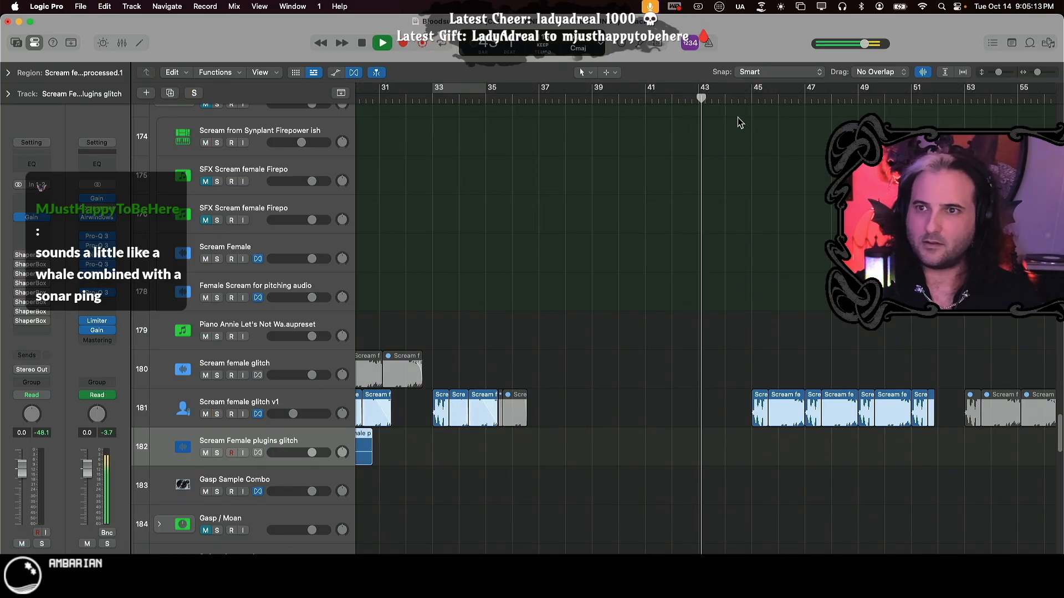
{"action": "scroll", "coordinate": [615, 190], "scroll_direction": "right", "scroll_amount": 4}
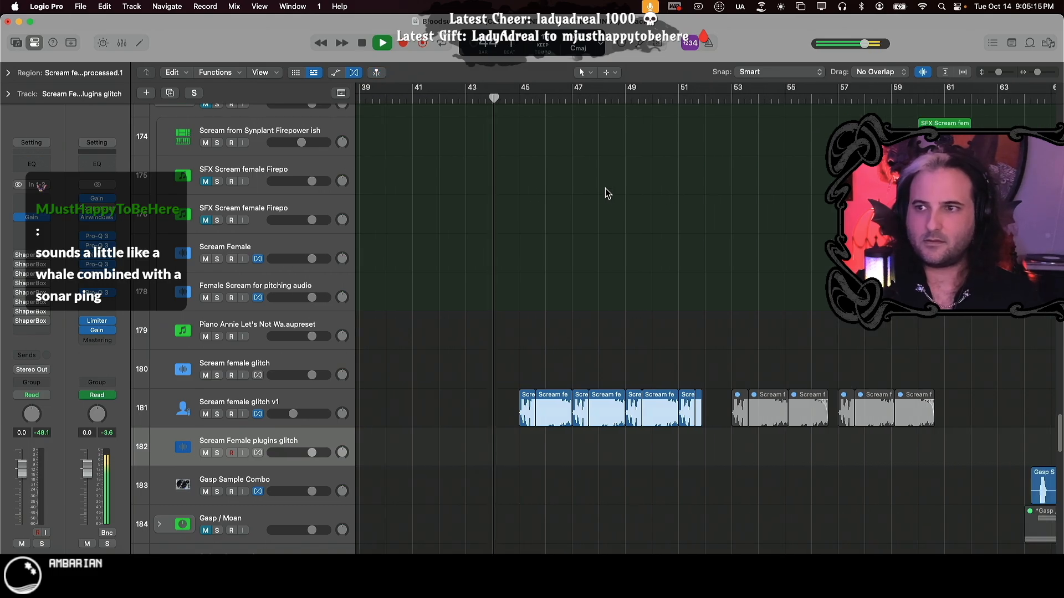
- Compare the Scream female glitch v1 regions from bar 45 to 52 in solo and in the full mix during playback
{"action": "left_click", "coordinate": [217, 414]}
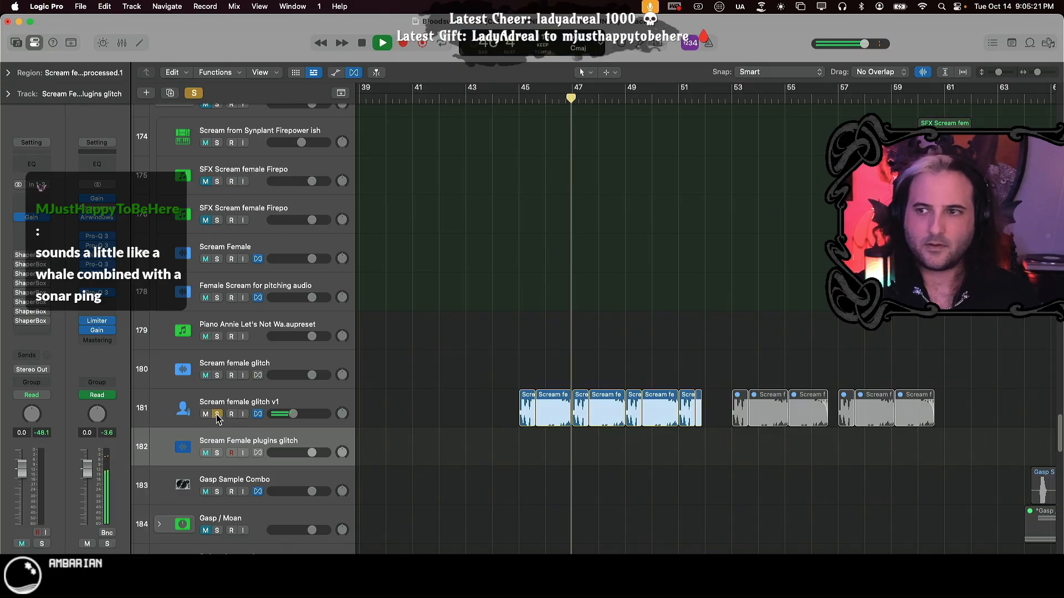
{"action": "left_click", "coordinate": [217, 414]}
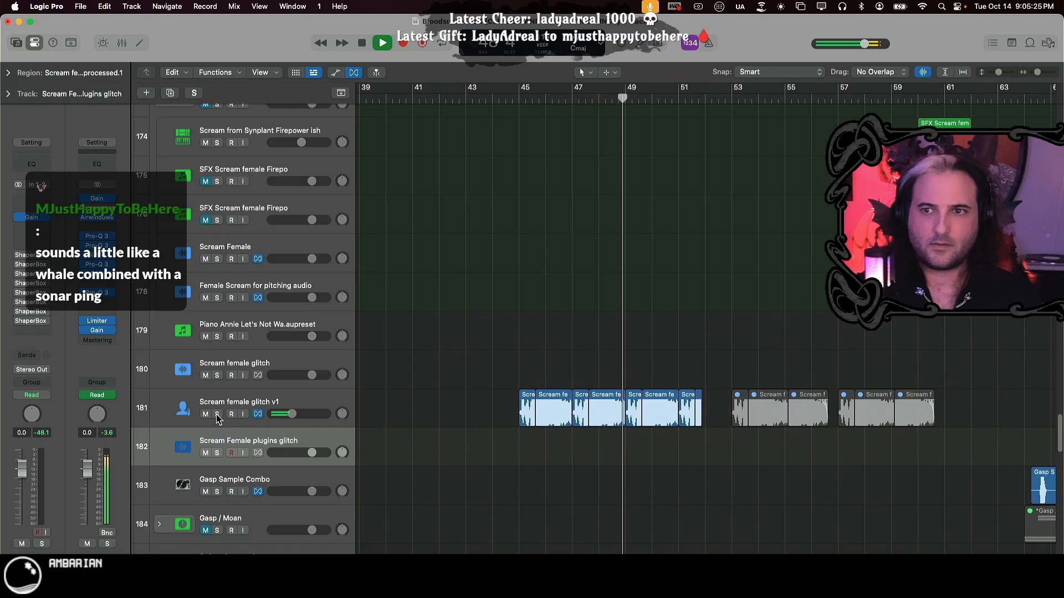
{"action": "left_click", "coordinate": [217, 415]}
{"action": "left_click", "coordinate": [217, 414]}
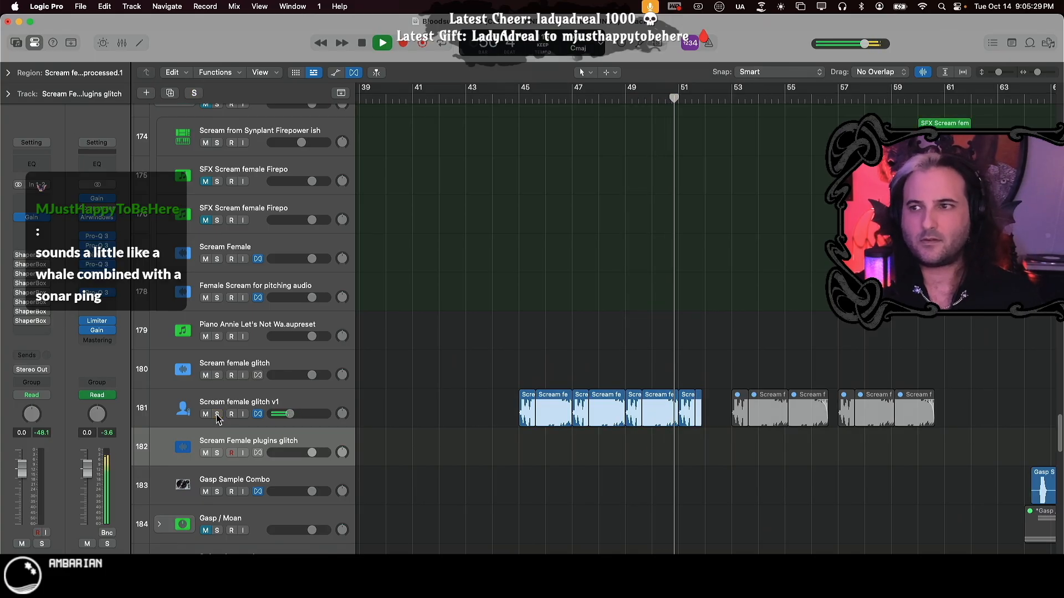
{"action": "left_click", "coordinate": [218, 416]}
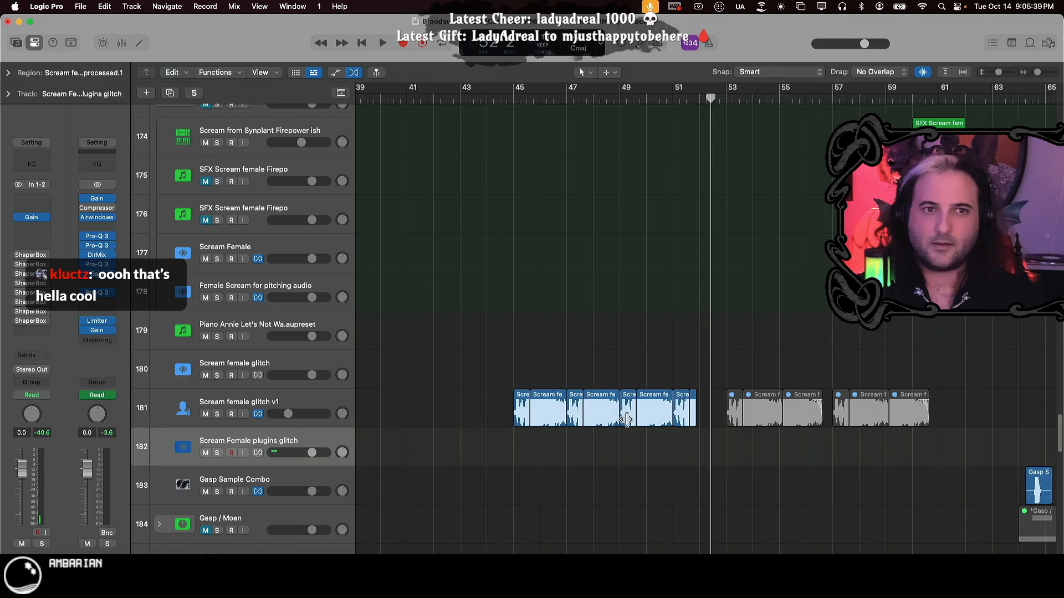
- Play from just before bar 69 and compare the chopped Scream female glitch v1 regions in the full mix and in solo
{"action": "scroll", "coordinate": [635, 428], "scroll_direction": "right", "scroll_amount": 10}
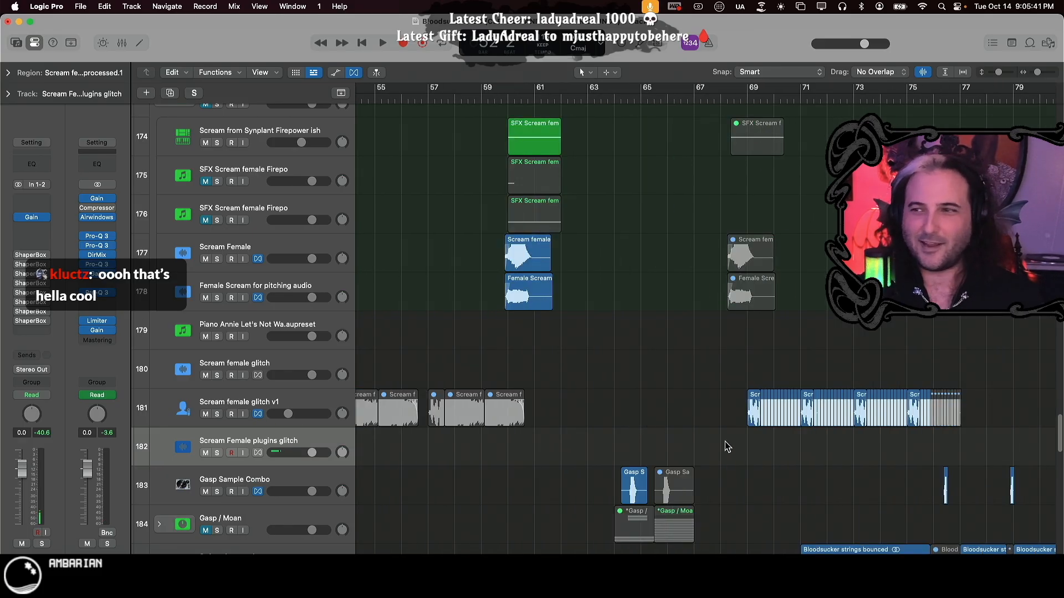
{"action": "left_click", "coordinate": [734, 98]}
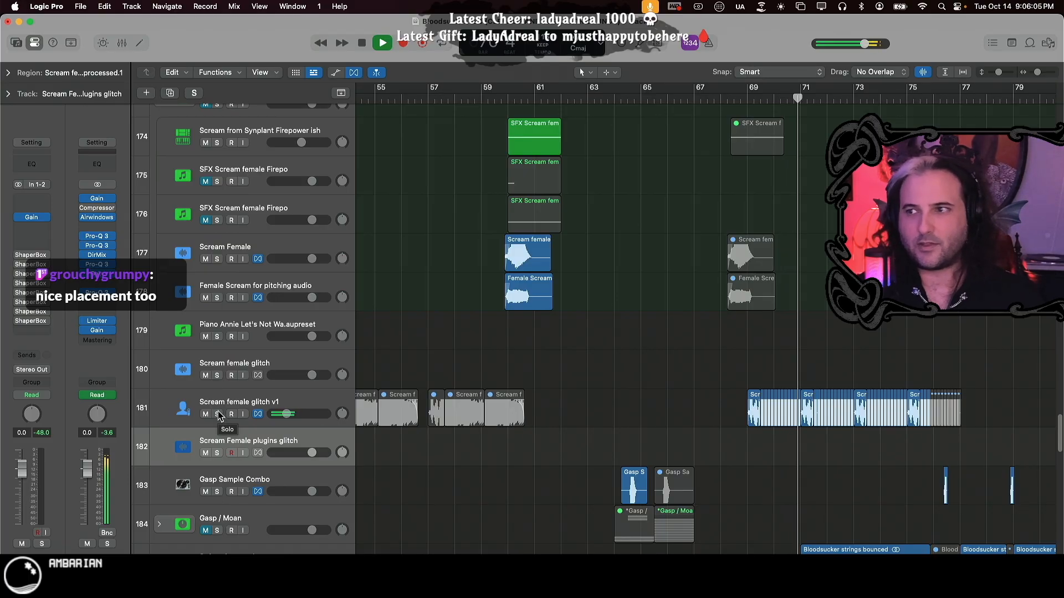
{"action": "left_click", "coordinate": [218, 415]}
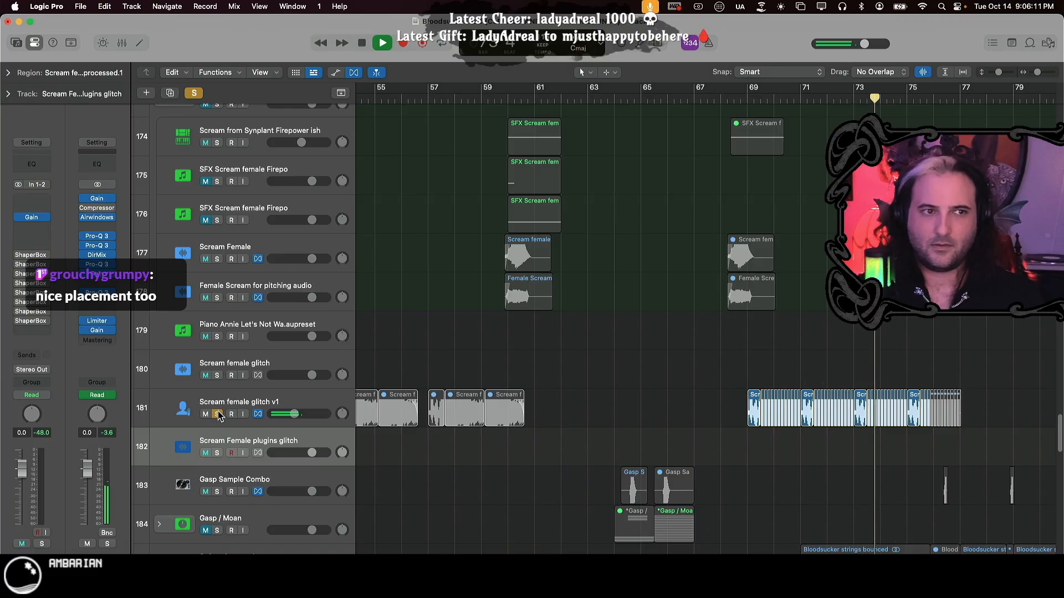
{"action": "left_click", "coordinate": [218, 415]}
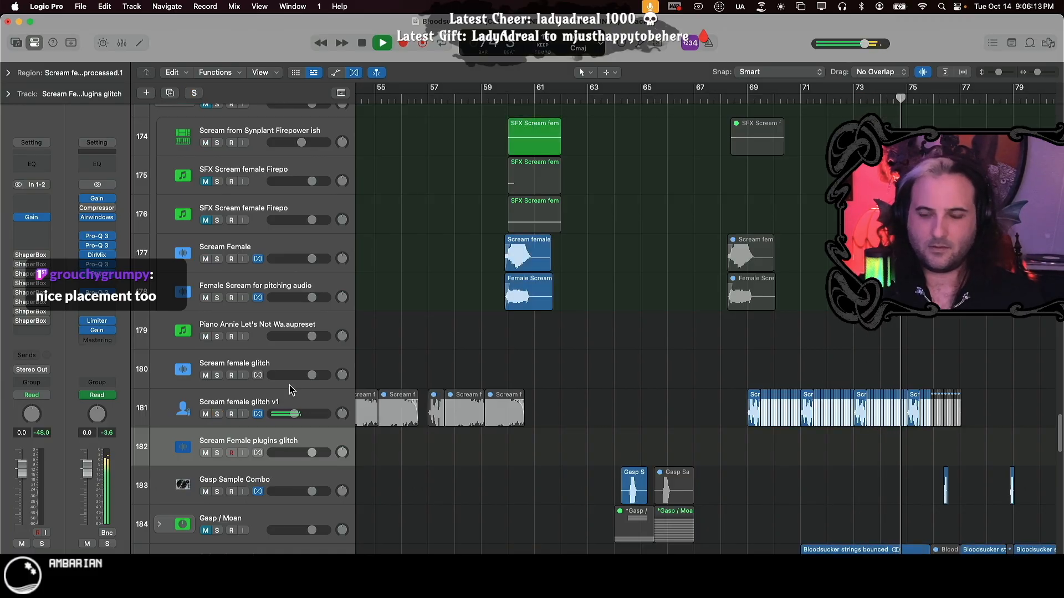
- Loop bars 69 to 73 and play Scream female glitch v1 in solo together with the Electric Guitars track
{"action": "left_click_drag", "start_coordinate": [748, 91], "coordinate": [853, 95]}
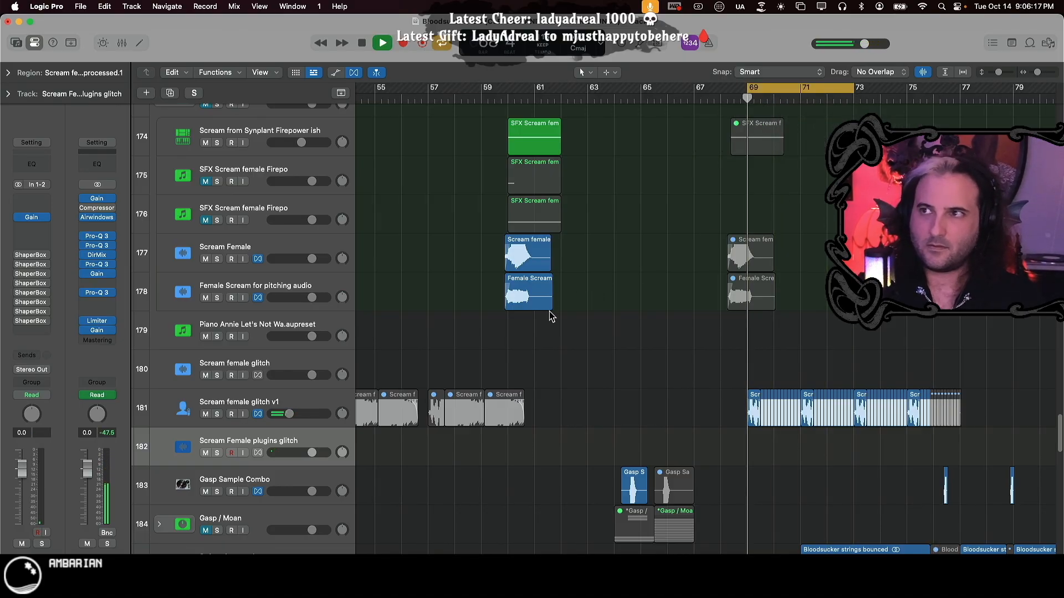
{"action": "left_click", "coordinate": [217, 414]}
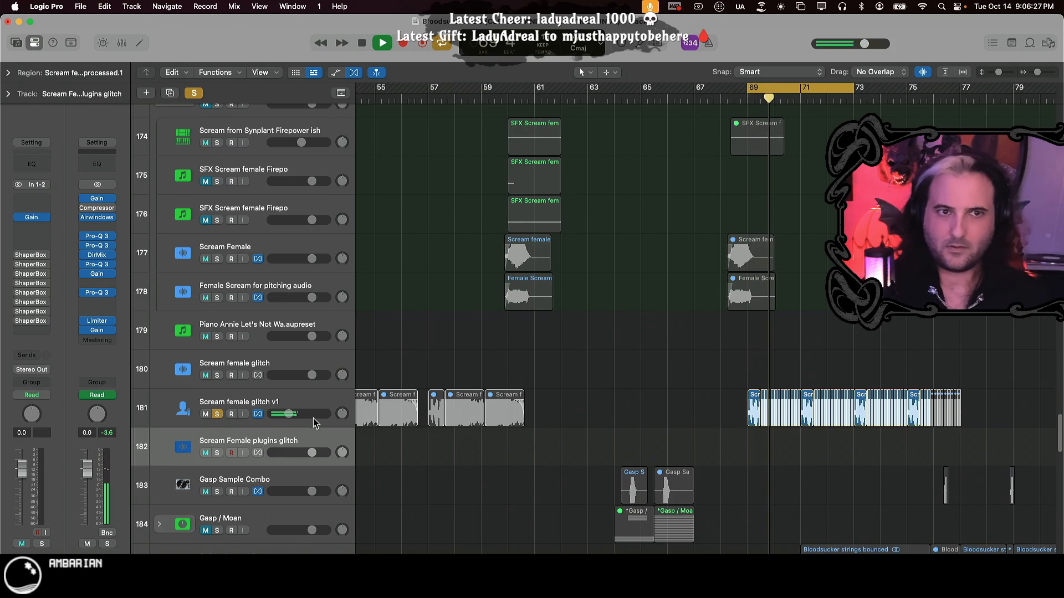
{"action": "scroll", "coordinate": [756, 335], "scroll_direction": "up", "scroll_amount": 8}
{"action": "scroll", "coordinate": [771, 349], "scroll_direction": "up", "scroll_amount": 20}
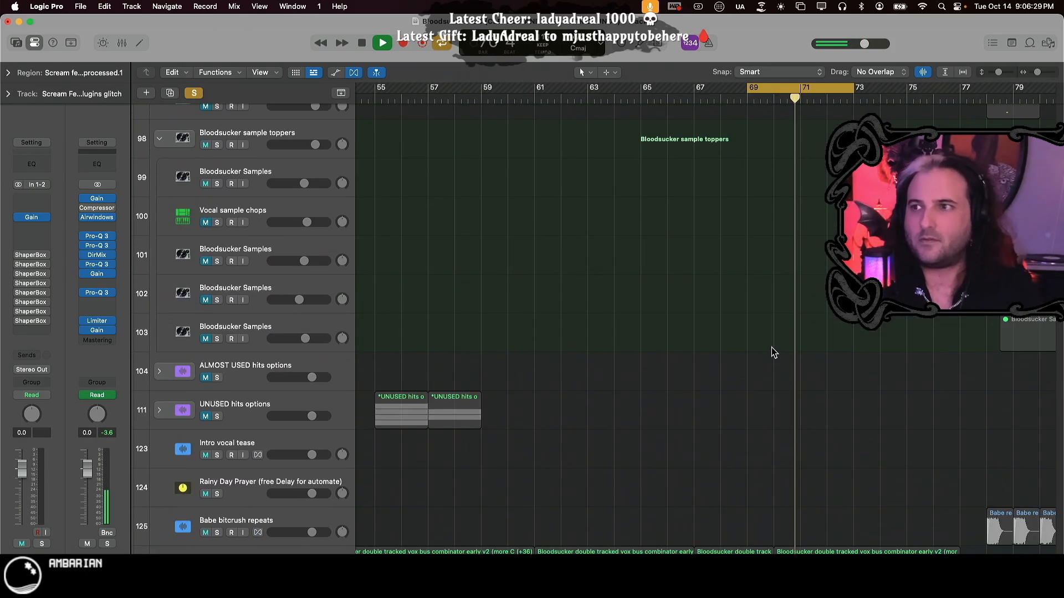
{"action": "scroll", "coordinate": [720, 244], "scroll_direction": "down", "scroll_amount": 1}
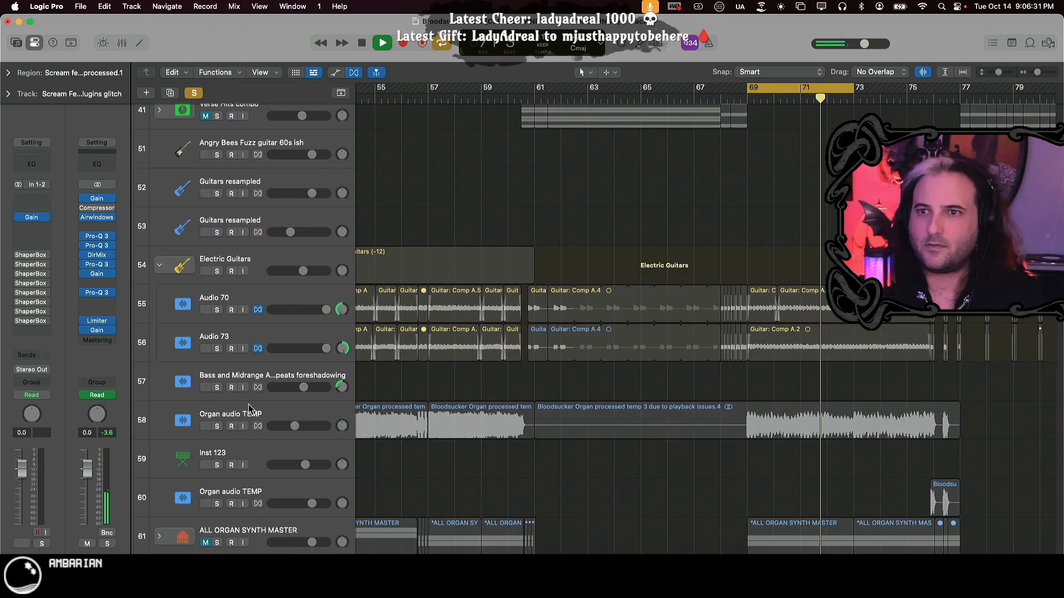
{"action": "left_click", "coordinate": [217, 271]}
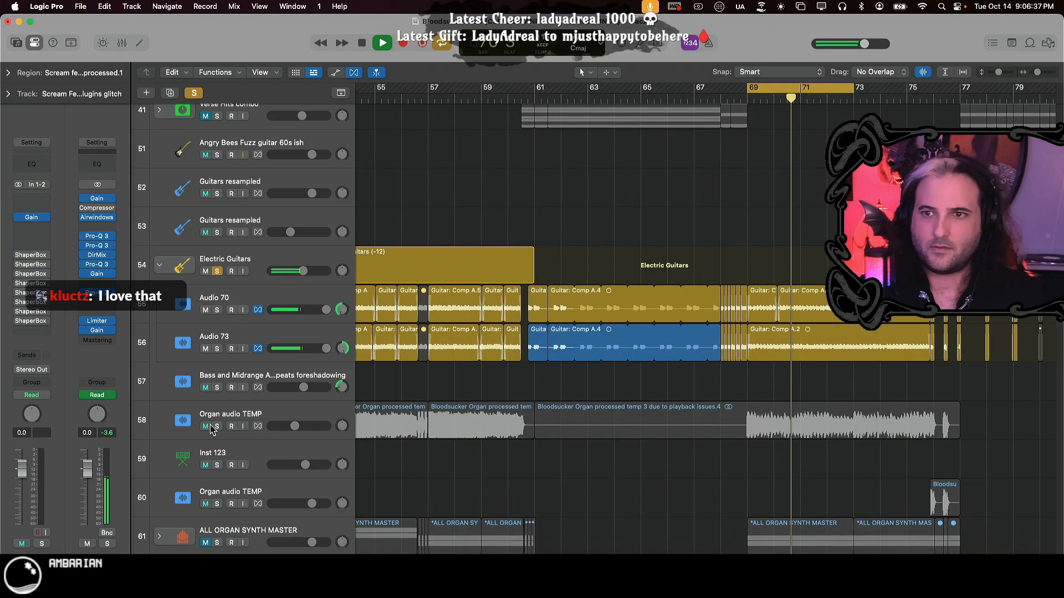
- Add the All Master Bass Bounced, Kick and Snare audio tracks to the soloed loop playback
{"action": "scroll", "coordinate": [526, 269], "scroll_direction": "up", "scroll_amount": 15}
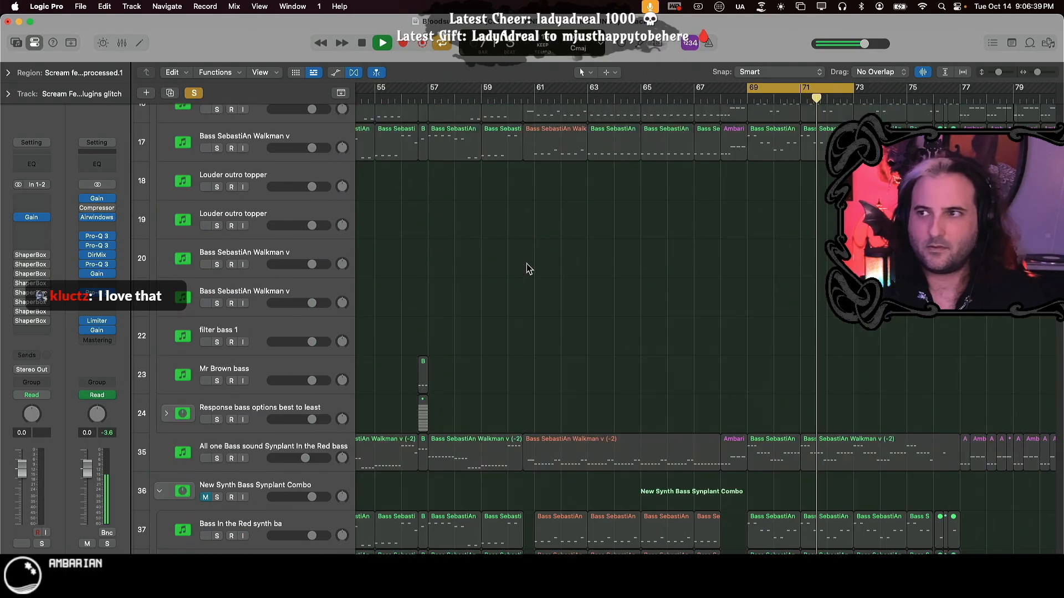
{"action": "scroll", "coordinate": [526, 269], "scroll_direction": "up", "scroll_amount": 4}
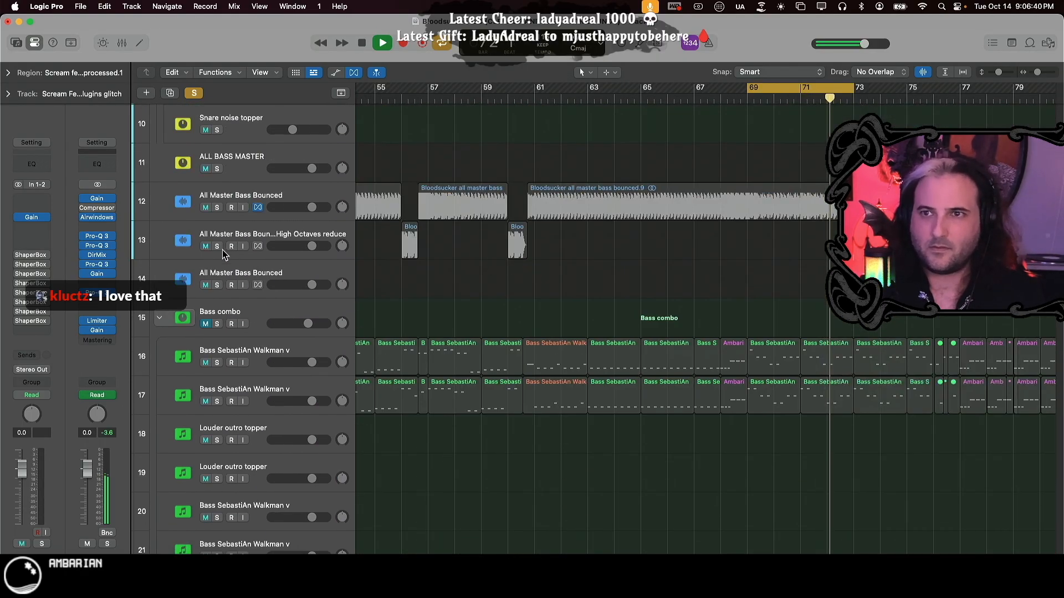
{"action": "left_click", "coordinate": [217, 208]}
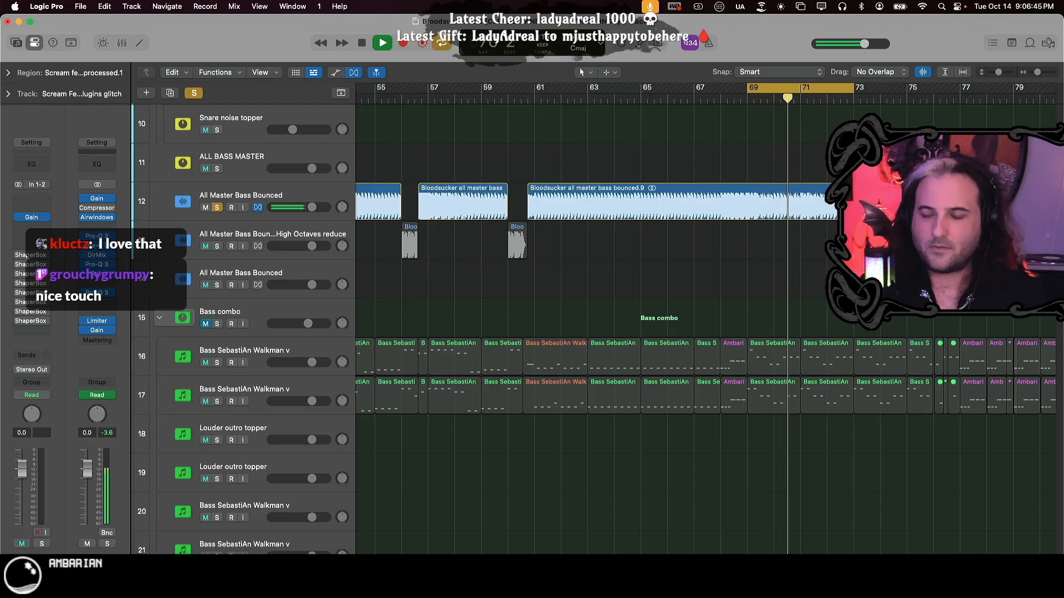
{"action": "scroll", "coordinate": [608, 233], "scroll_direction": "up", "scroll_amount": 4}
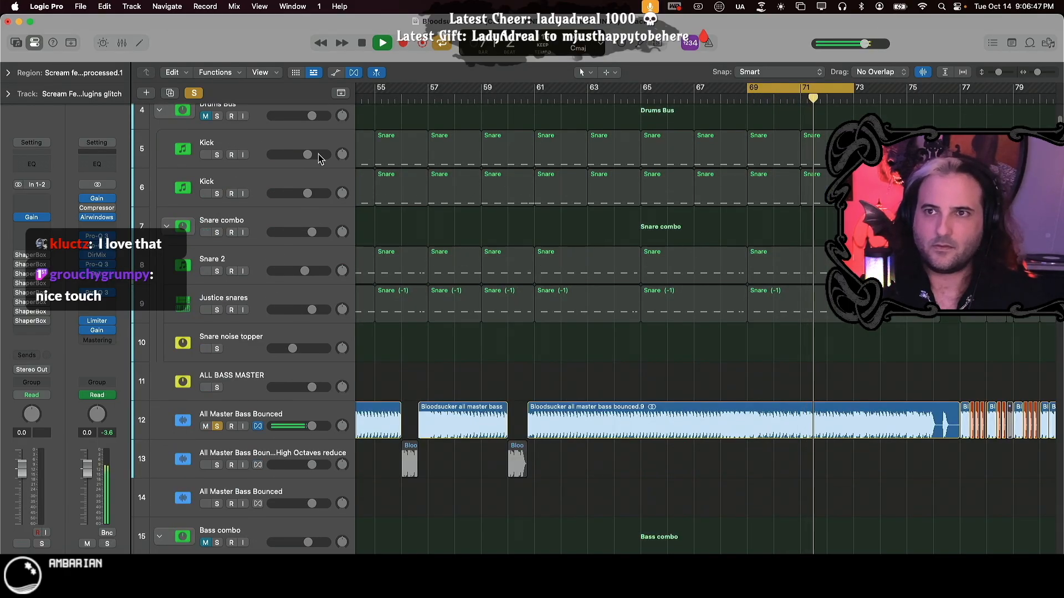
{"action": "scroll", "coordinate": [318, 154], "scroll_direction": "up", "scroll_amount": 3}
{"action": "left_click", "coordinate": [217, 129]}
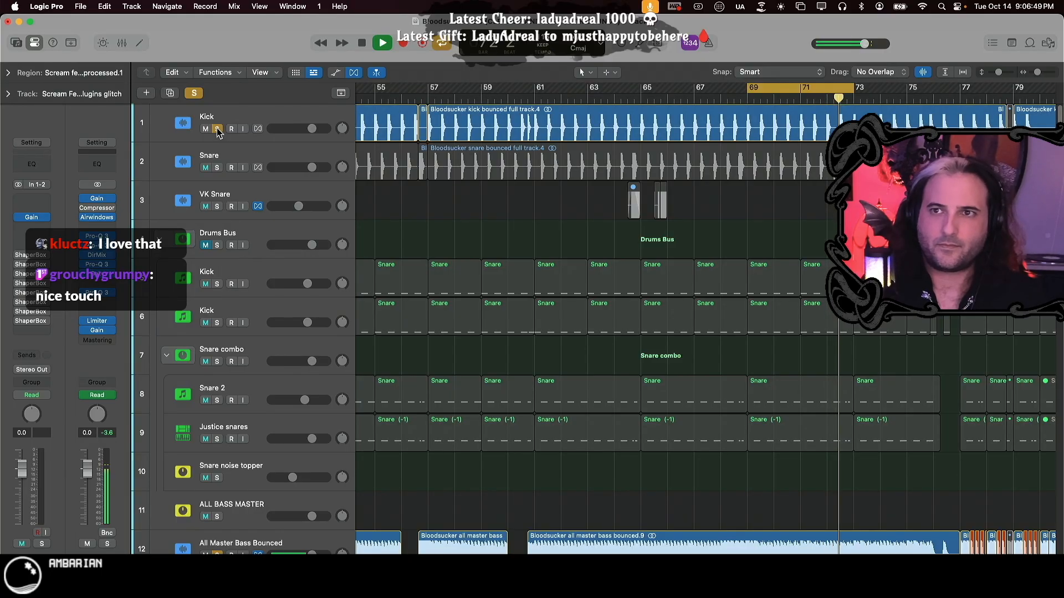
{"action": "left_click", "coordinate": [217, 168]}
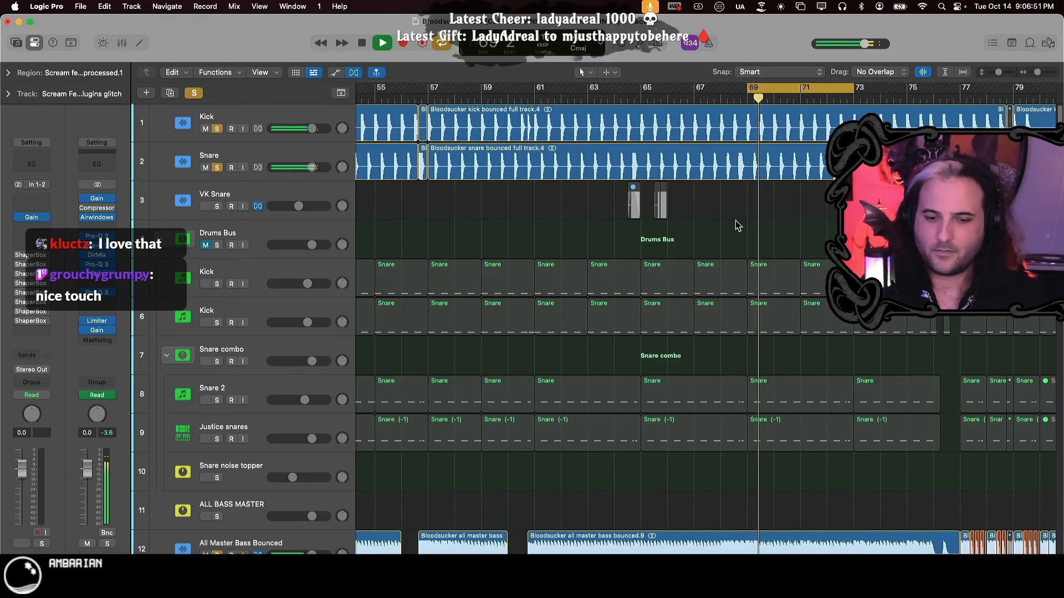
- Add the Organ audio TEMP track 58 to the soloed tracks and listen to the loop
{"action": "scroll", "coordinate": [741, 226], "scroll_direction": "down", "scroll_amount": 4}
{"action": "scroll", "coordinate": [742, 234], "scroll_direction": "down", "scroll_amount": 10}
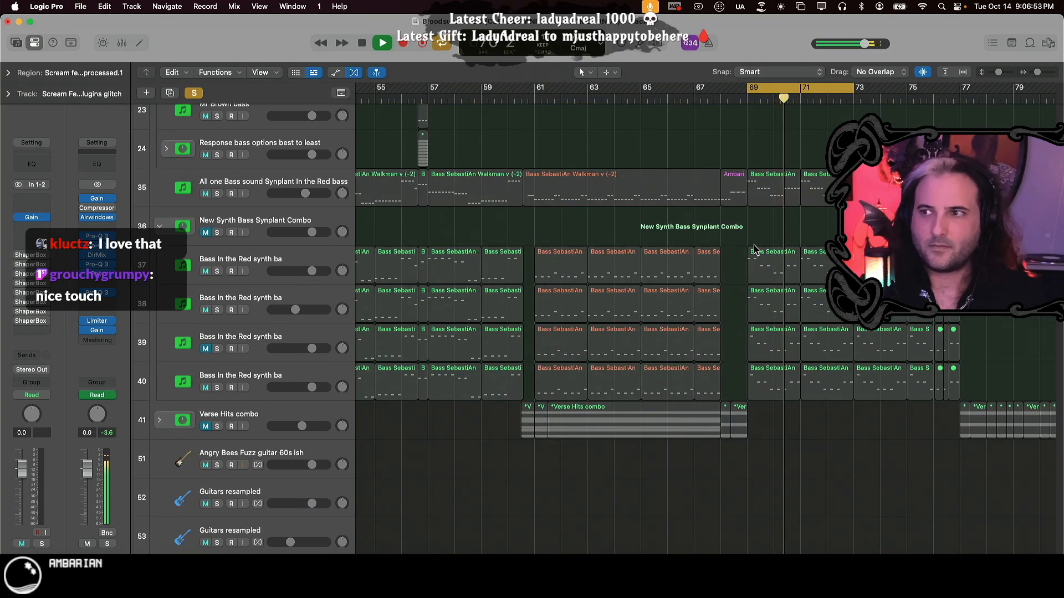
{"action": "scroll", "coordinate": [816, 256], "scroll_direction": "down", "scroll_amount": 15}
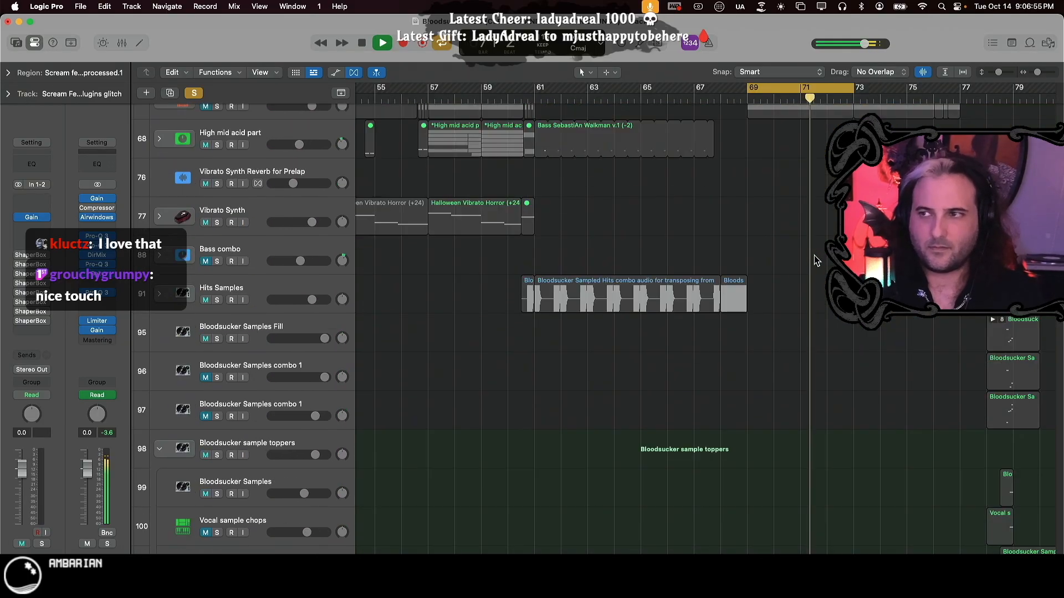
{"action": "scroll", "coordinate": [815, 256], "scroll_direction": "up", "scroll_amount": 5}
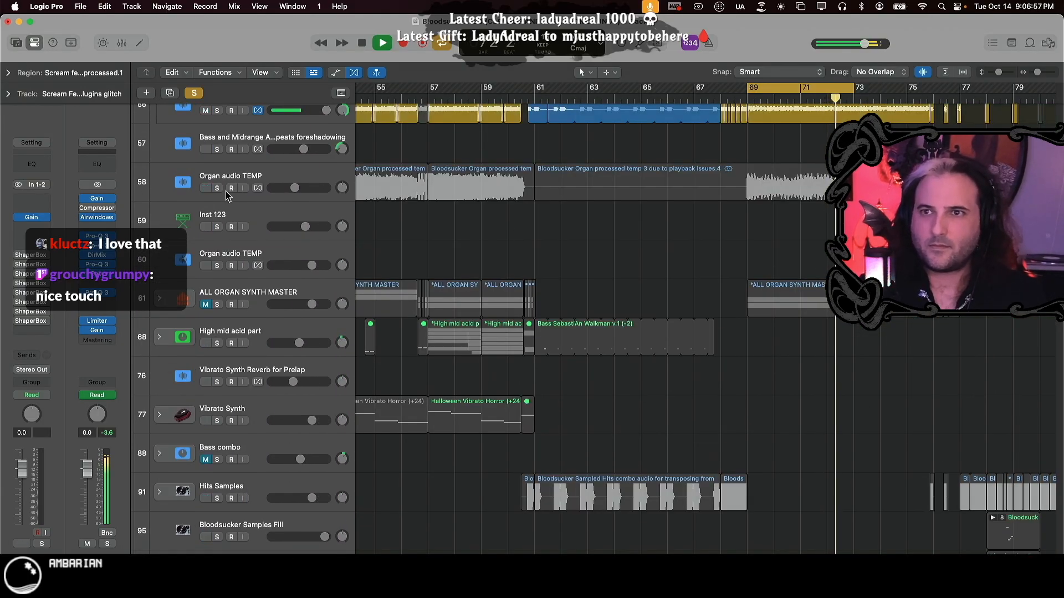
{"action": "left_click", "coordinate": [218, 188]}
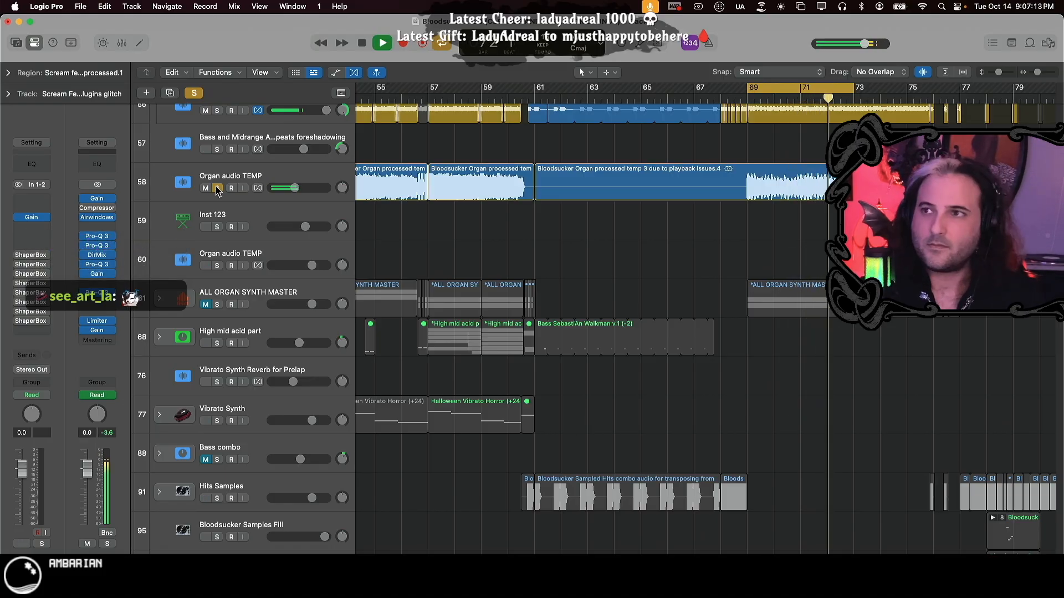
- Clear all solos, play the loop in the full mix and bring the strings and violin tracks into view
{"action": "left_click", "coordinate": [217, 189]}
{"action": "scroll", "coordinate": [844, 321], "scroll_direction": "down", "scroll_amount": 20}
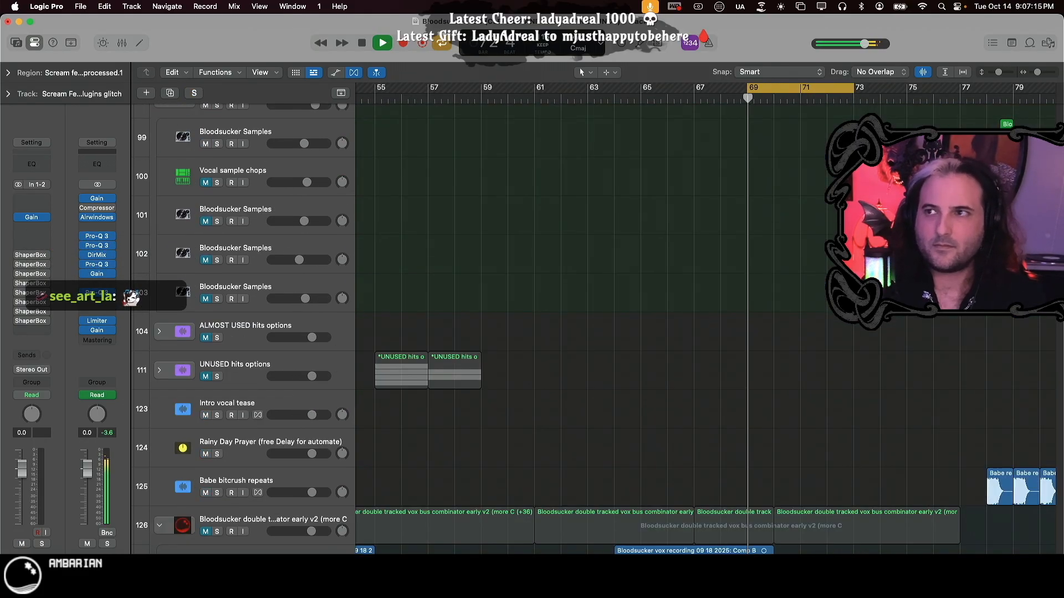
{"action": "scroll", "coordinate": [836, 319], "scroll_direction": "down", "scroll_amount": 15}
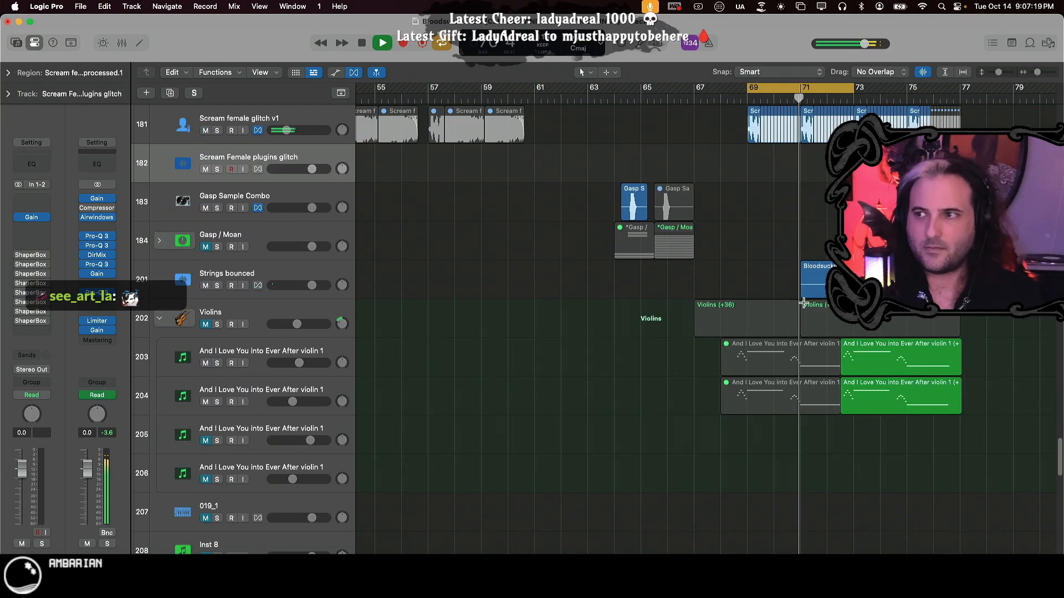
- Play the full mix past bar 73 and examine the strings, violins, female scream and choir tracks across the arrangement
{"action": "key", "text": "super+Left"}
{"action": "key", "text": "super+Left"}
{"action": "key", "text": "super+Left"}
{"action": "scroll", "coordinate": [721, 188], "scroll_direction": "right", "scroll_amount": 10}
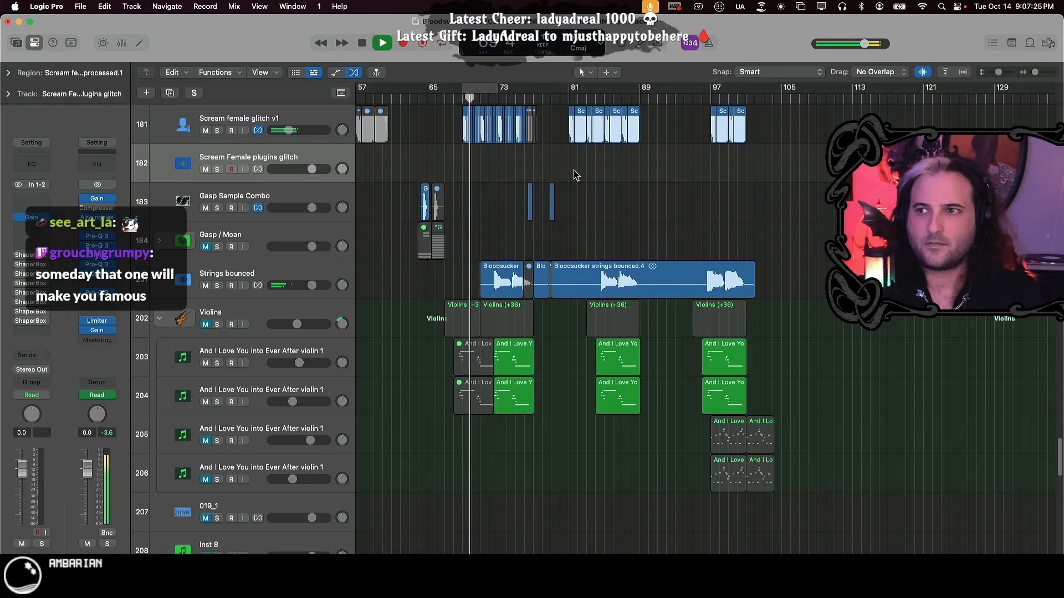
{"action": "scroll", "coordinate": [575, 173], "scroll_direction": "up", "scroll_amount": 3}
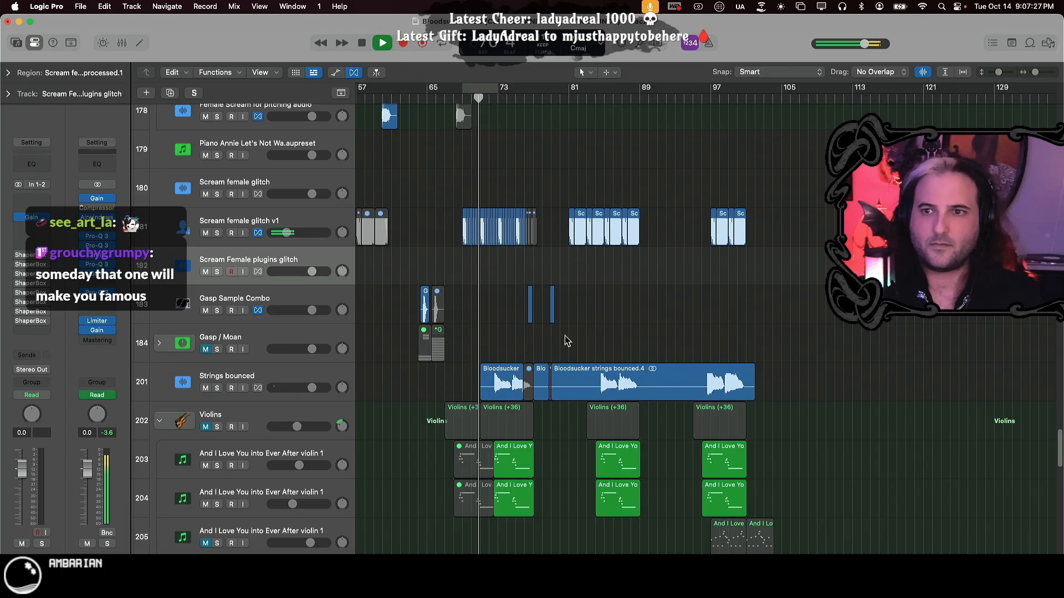
{"action": "scroll", "coordinate": [754, 209], "scroll_direction": "up", "scroll_amount": 15}
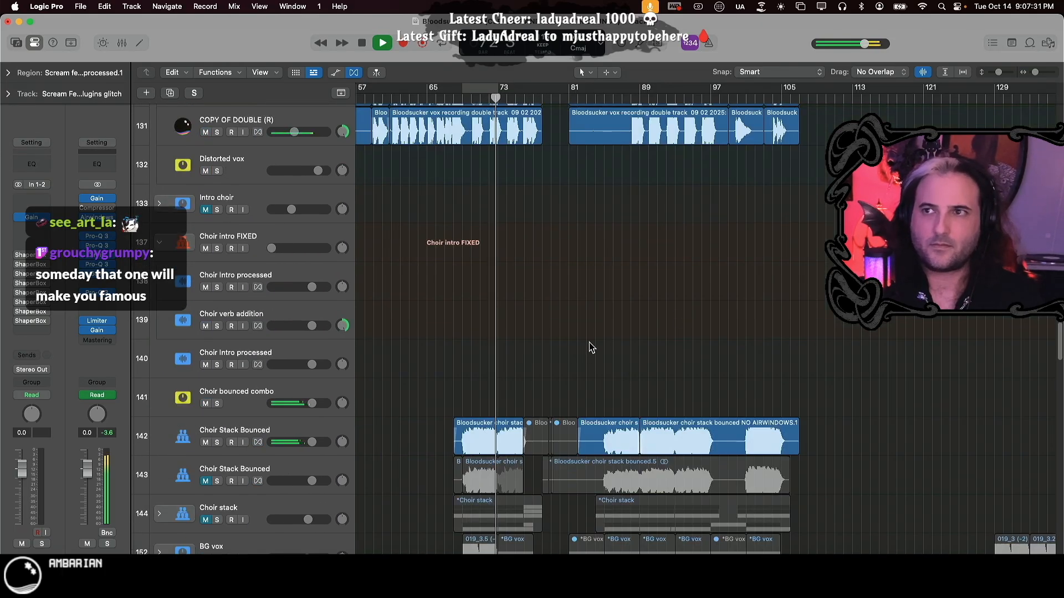
{"action": "scroll", "coordinate": [521, 301], "scroll_direction": "down", "scroll_amount": 15}
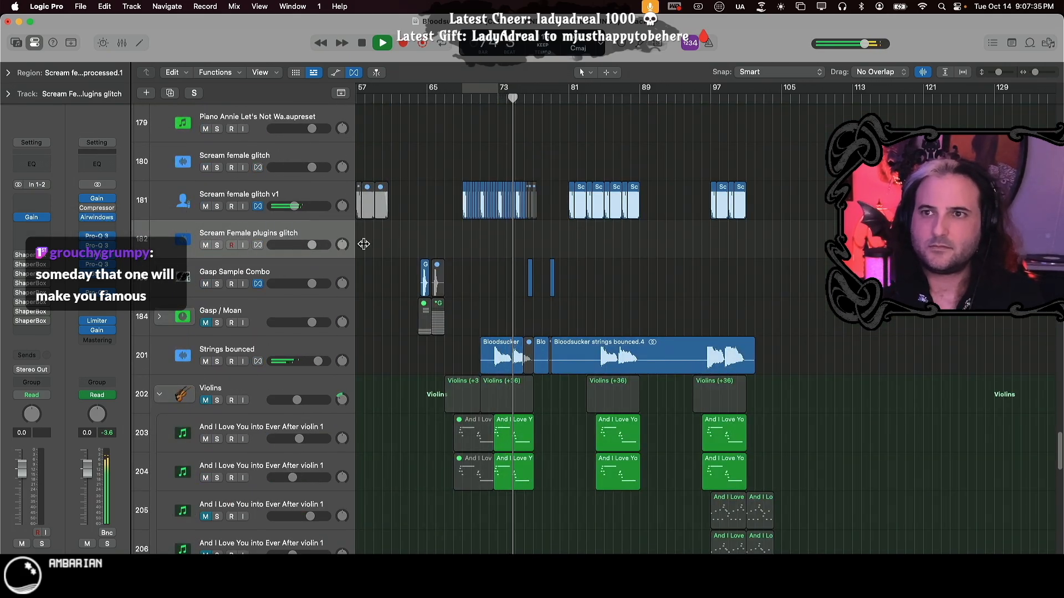
{"action": "scroll", "coordinate": [457, 296], "scroll_direction": "down", "scroll_amount": 10}
{"action": "scroll", "coordinate": [444, 291], "scroll_direction": "up", "scroll_amount": 15}
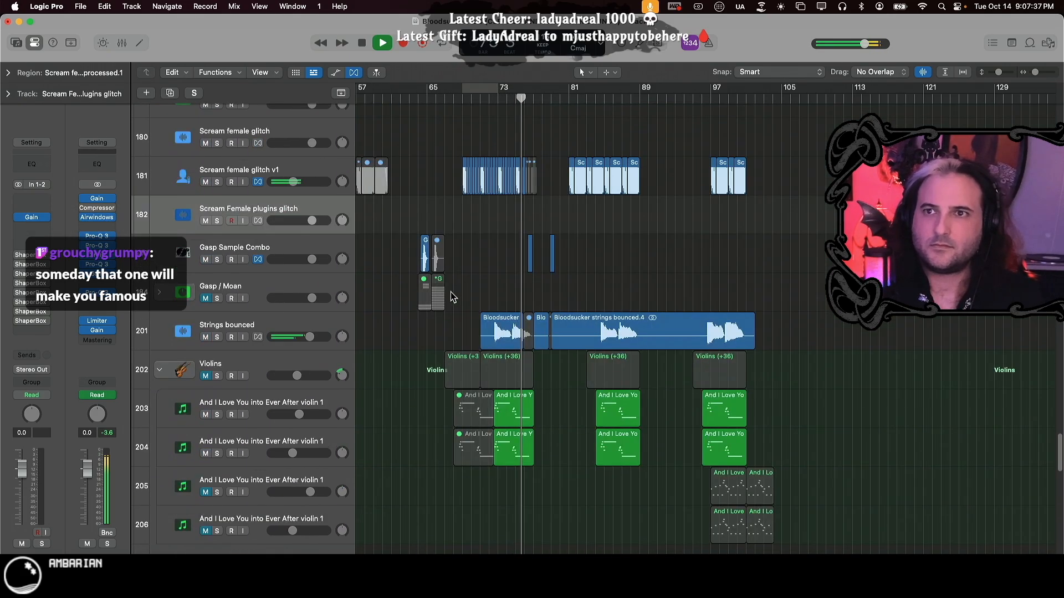
{"action": "scroll", "coordinate": [421, 289], "scroll_direction": "up", "scroll_amount": 3}
{"action": "key", "text": "space"}
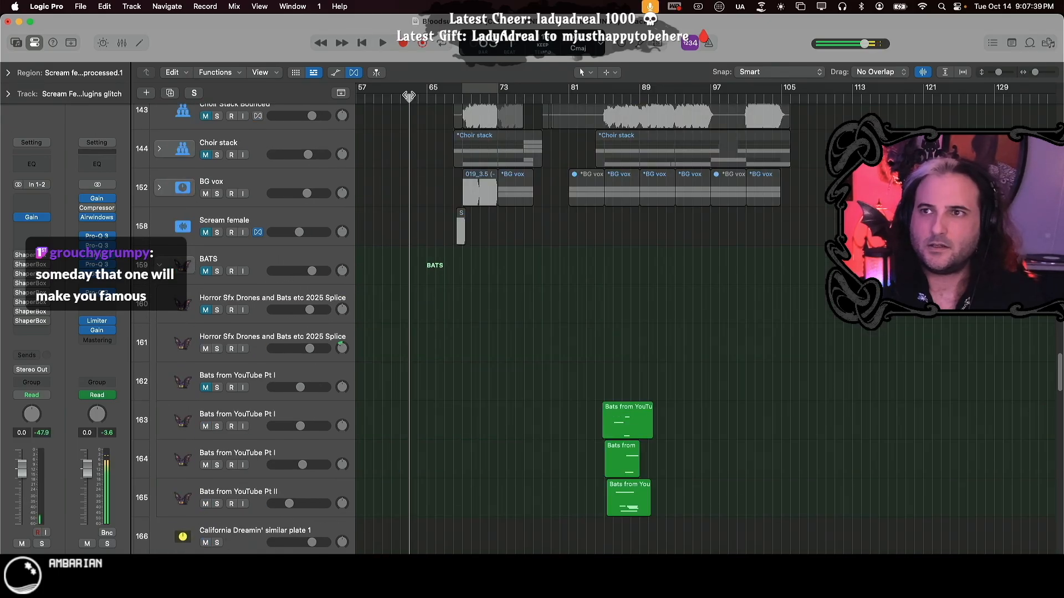
- Restart playback near bar 68 and unmute the Bloodsucker double tracked vox bus combinator track, number 126
{"action": "key", "text": "space"}
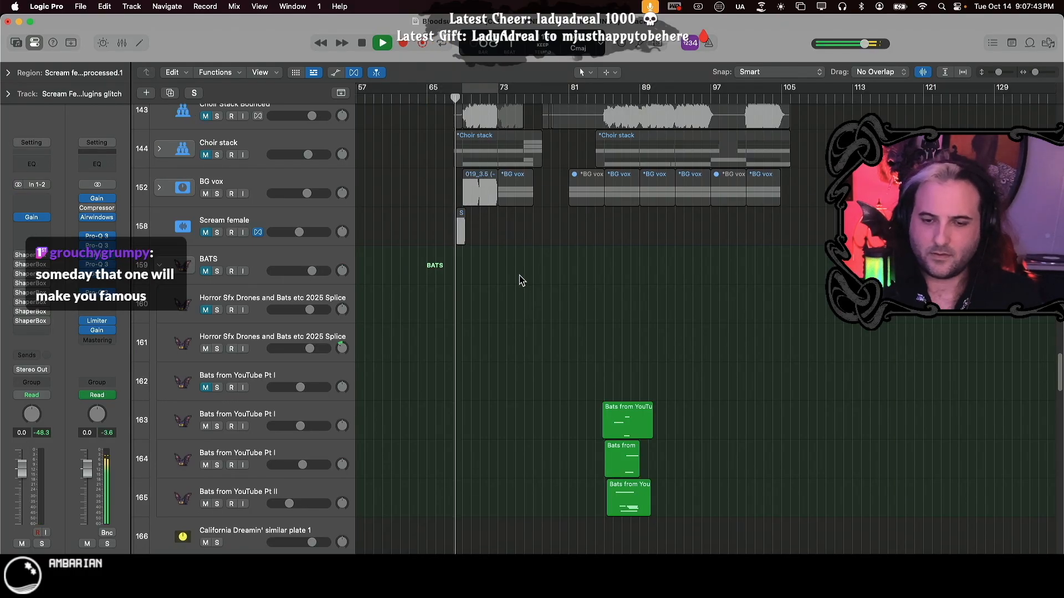
{"action": "scroll", "coordinate": [520, 276], "scroll_direction": "down", "scroll_amount": 10}
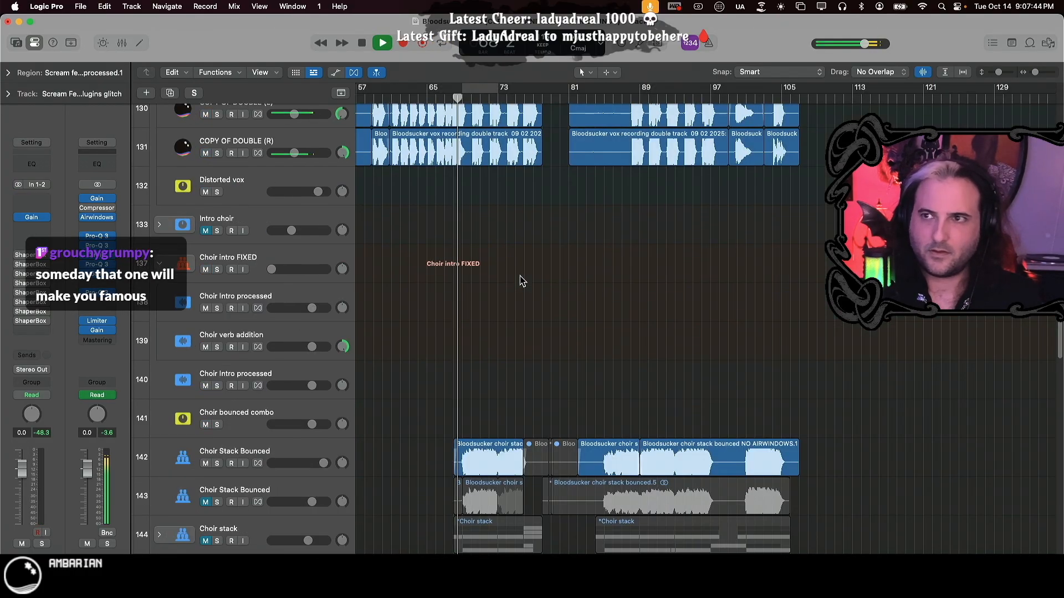
{"action": "scroll", "coordinate": [393, 446], "scroll_direction": "down", "scroll_amount": 15}
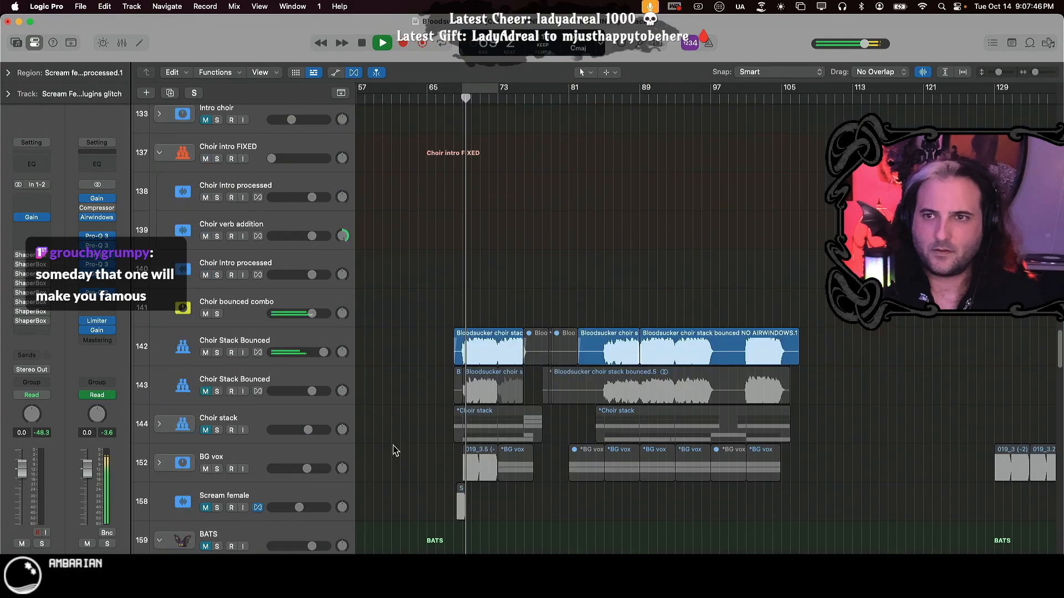
{"action": "scroll", "coordinate": [396, 460], "scroll_direction": "up", "scroll_amount": 15}
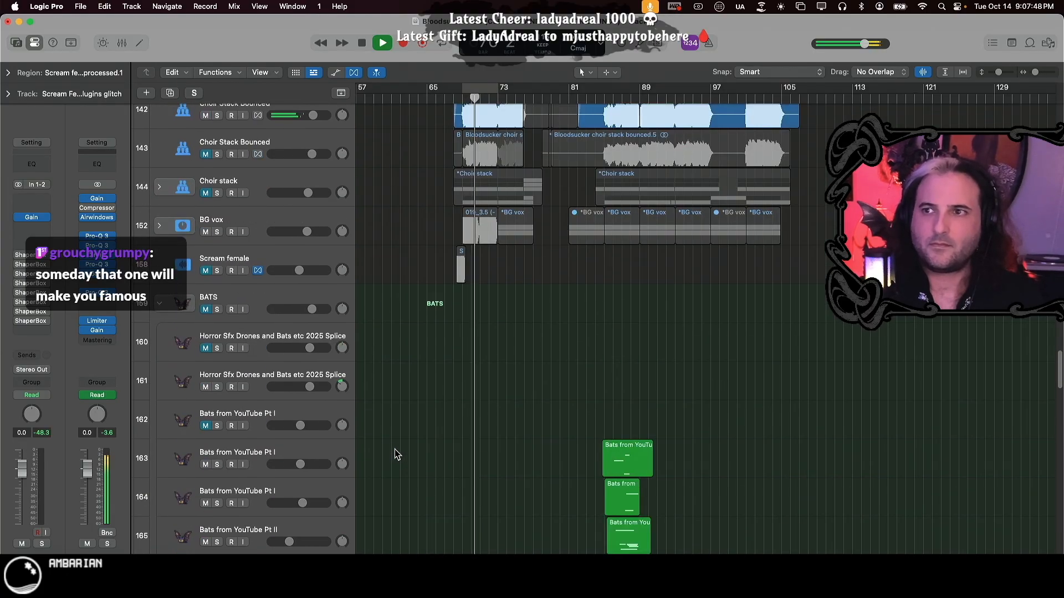
{"action": "scroll", "coordinate": [391, 449], "scroll_direction": "up", "scroll_amount": 5}
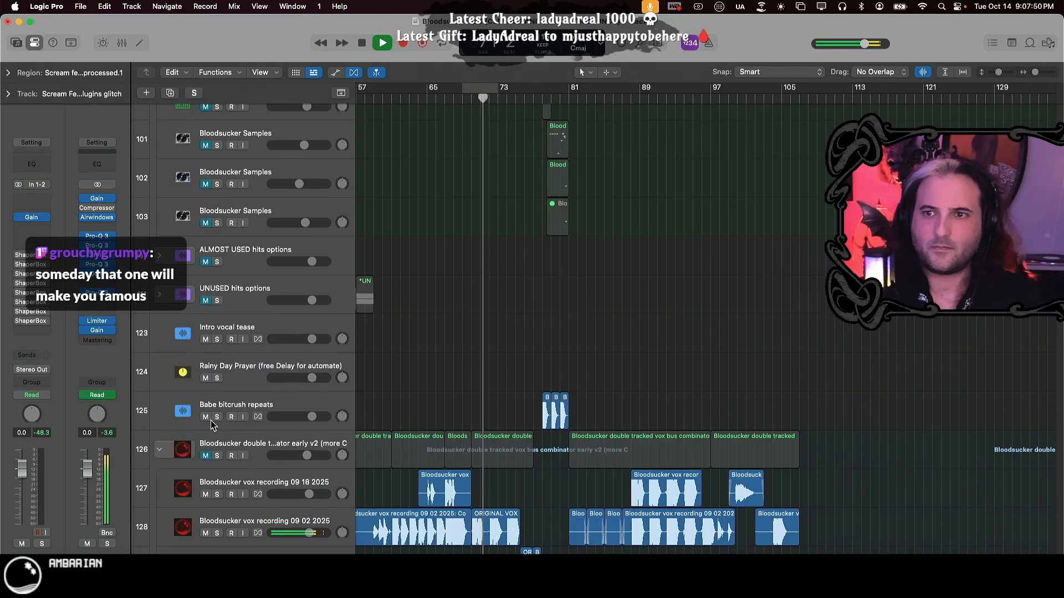
{"action": "left_click", "coordinate": [206, 457]}
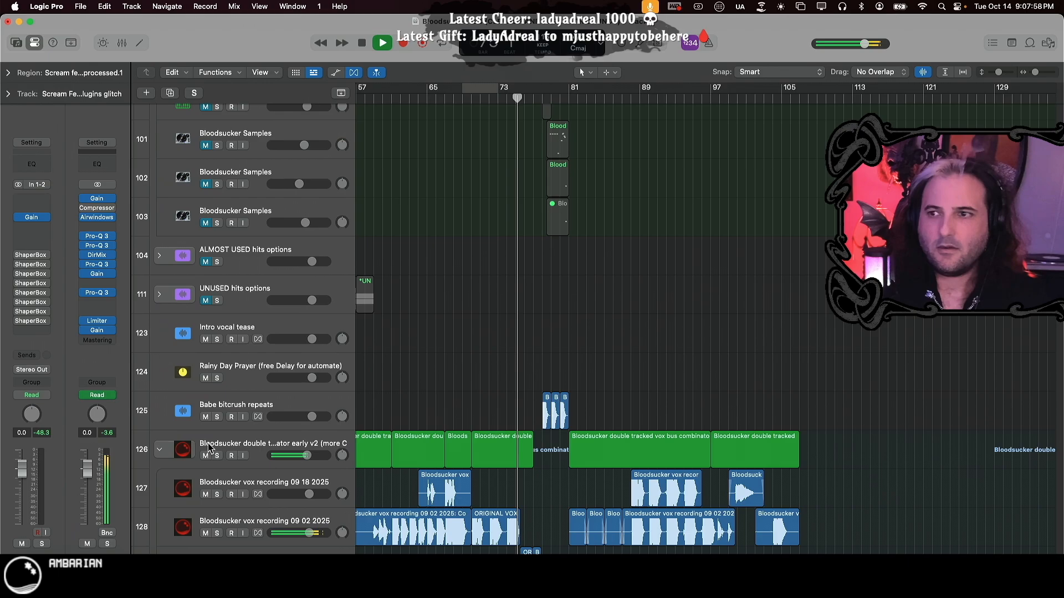
- Listen through to just past bar 81, stop playback and set the cycle range to bars 77 to 81
{"action": "key", "text": "super+Right"}
{"action": "key", "text": "super+Right"}
{"action": "key", "text": "super+Right"}
{"action": "key", "text": "super+Right"}
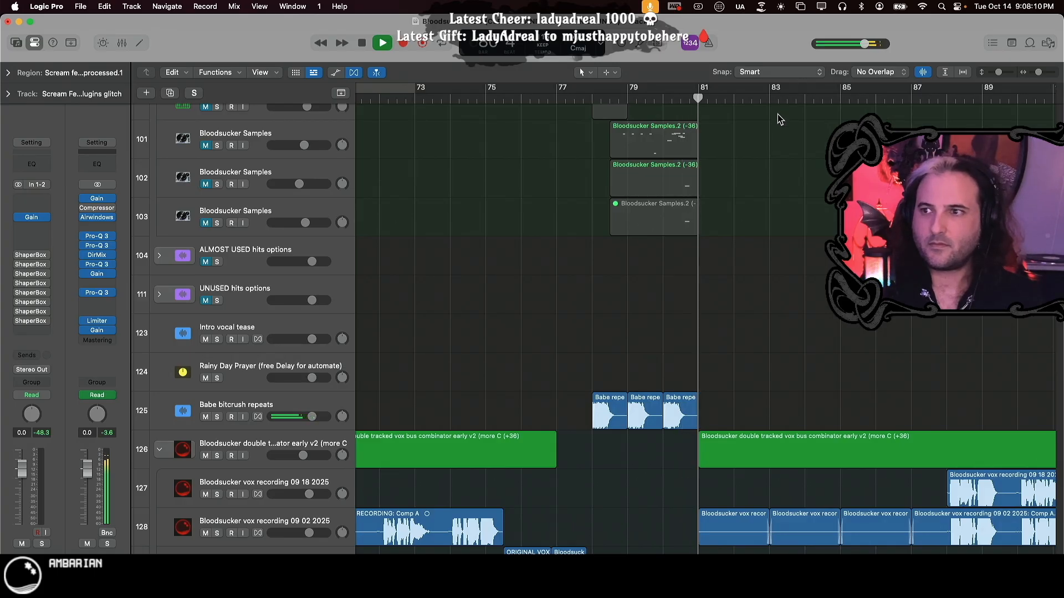
{"action": "key", "text": "space"}
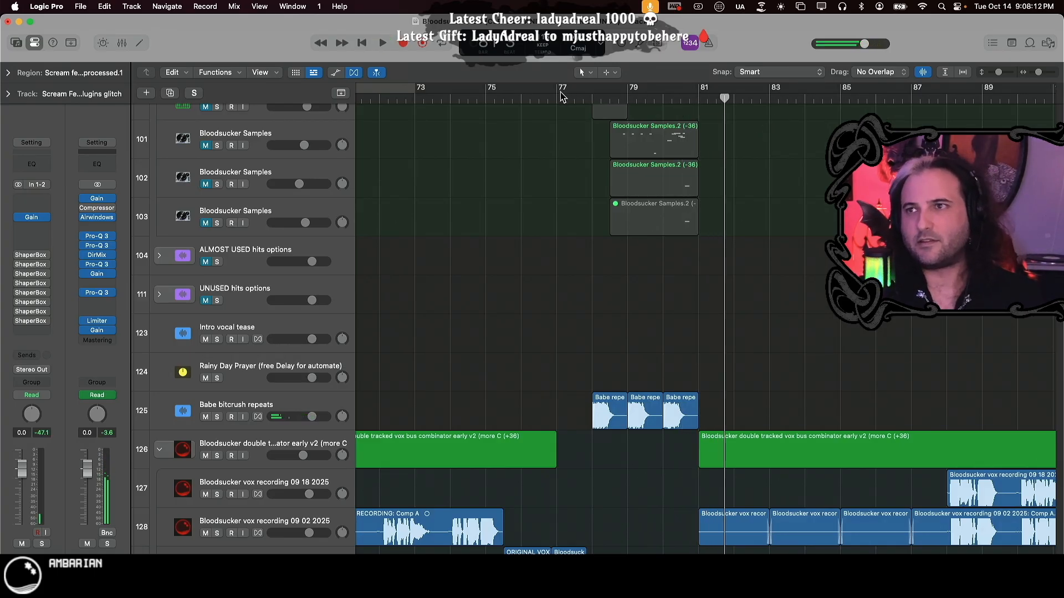
{"action": "left_click_drag", "start_coordinate": [560, 93], "coordinate": [700, 97]}
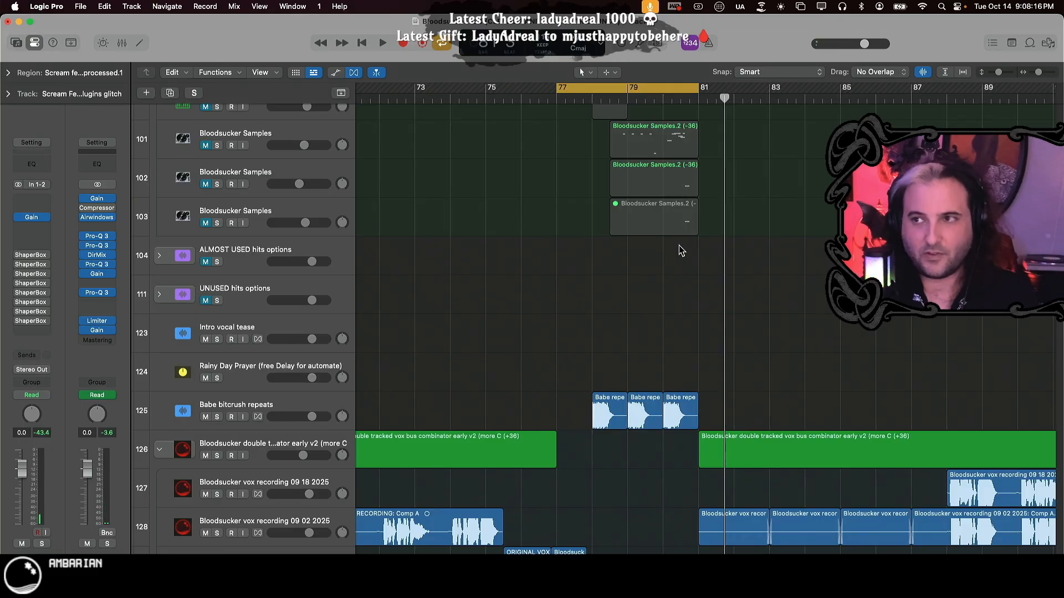
- Examine which tracks have regions around bars 77 to 81, from the vocals and choirs through the screams to the church bells
{"action": "key", "text": "super+Left"}
{"action": "scroll", "coordinate": [584, 352], "scroll_direction": "left", "scroll_amount": 10}
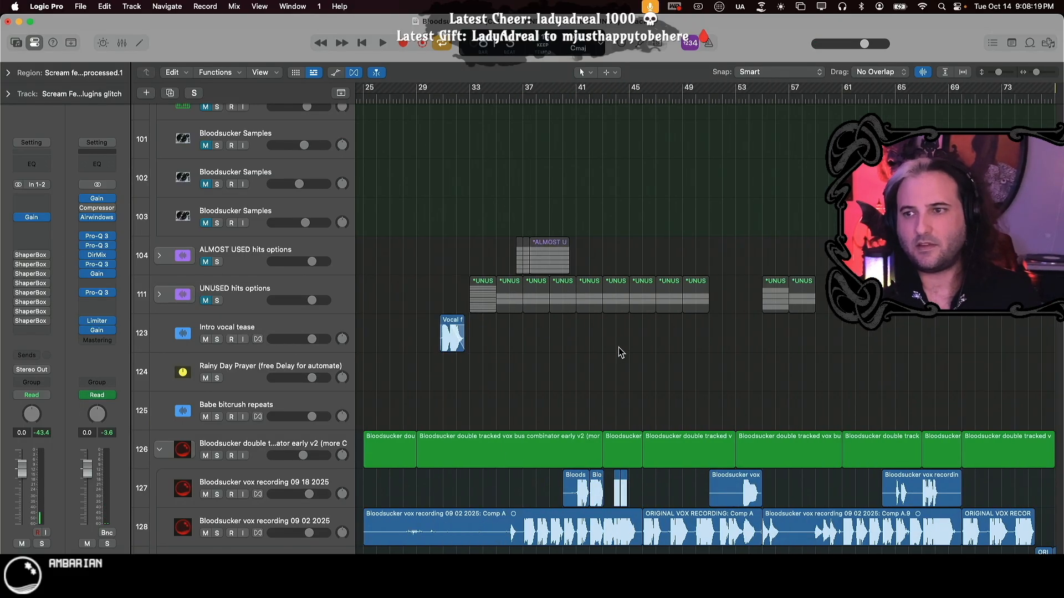
{"action": "scroll", "coordinate": [553, 305], "scroll_direction": "right", "scroll_amount": 10}
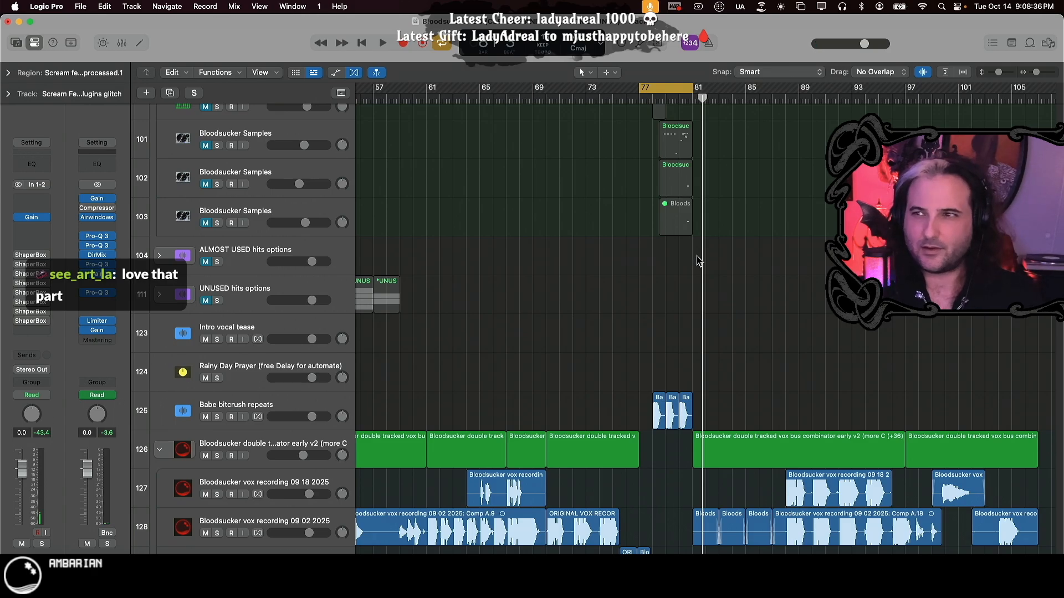
{"action": "scroll", "coordinate": [702, 277], "scroll_direction": "down", "scroll_amount": 10}
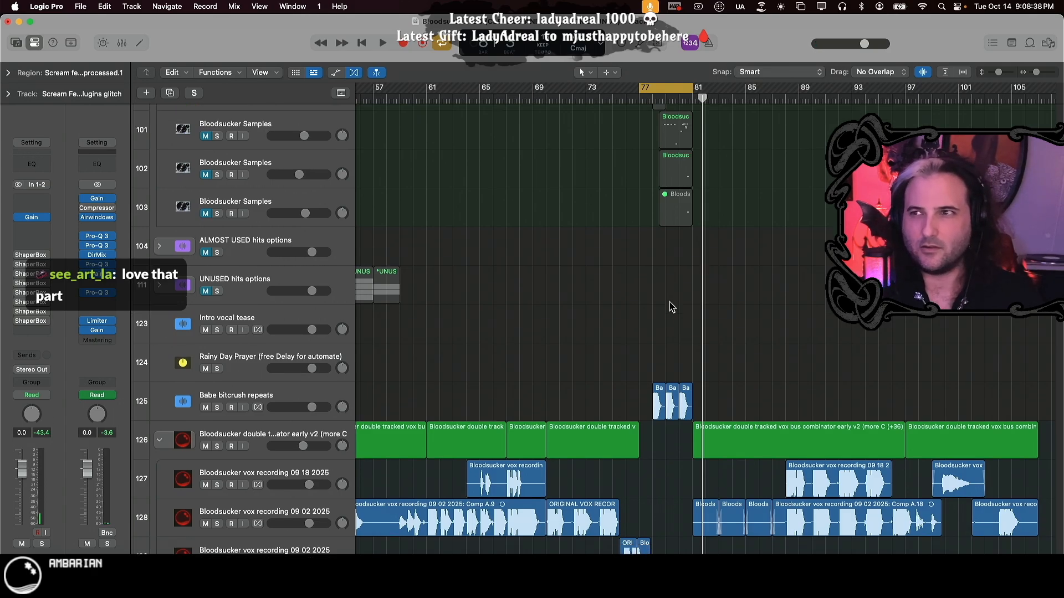
{"action": "scroll", "coordinate": [682, 343], "scroll_direction": "down", "scroll_amount": 7}
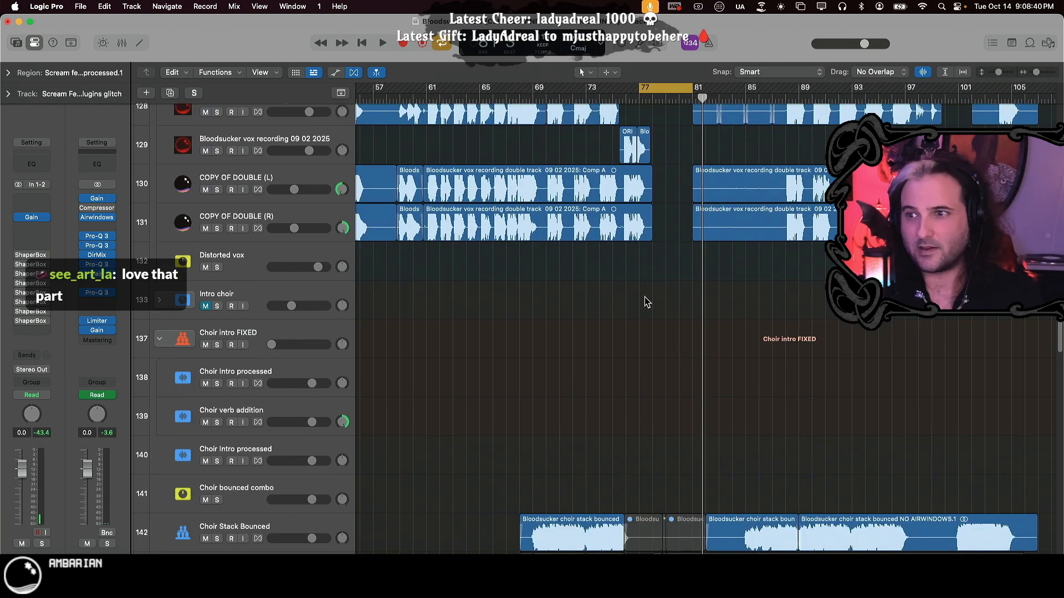
{"action": "scroll", "coordinate": [673, 390], "scroll_direction": "down", "scroll_amount": 10}
{"action": "scroll", "coordinate": [675, 460], "scroll_direction": "down", "scroll_amount": 20}
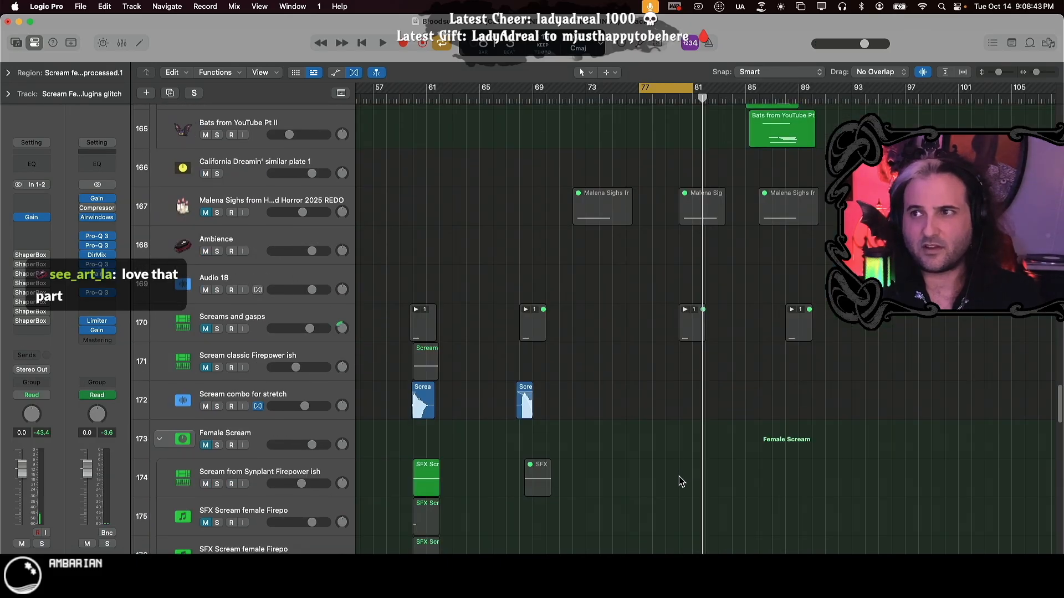
{"action": "scroll", "coordinate": [697, 489], "scroll_direction": "down", "scroll_amount": 20}
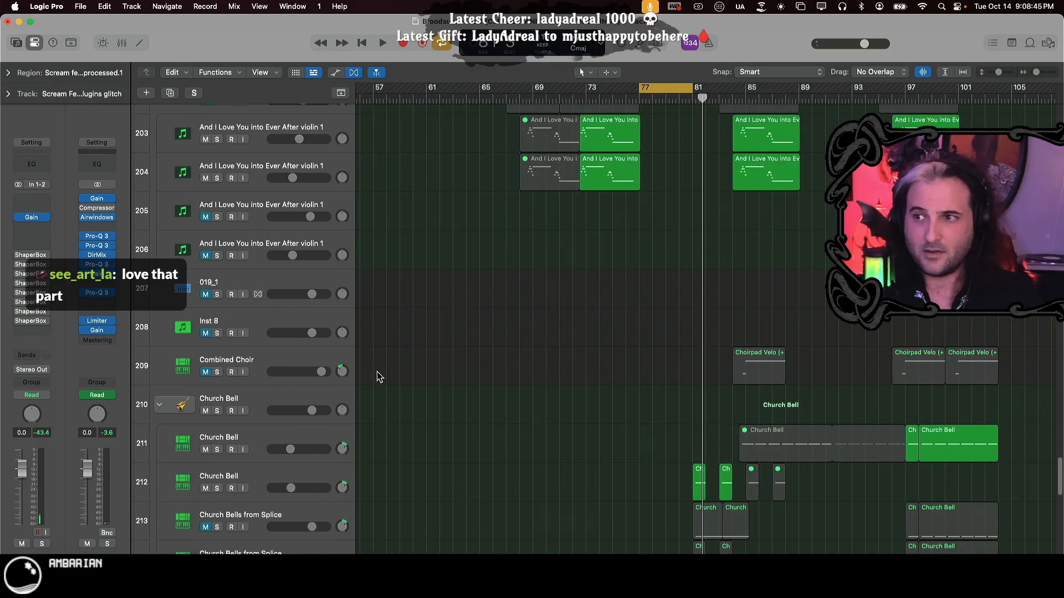
{"action": "scroll", "coordinate": [633, 396], "scroll_direction": "up", "scroll_amount": 19}
{"action": "scroll", "coordinate": [617, 356], "scroll_direction": "up", "scroll_amount": 20}
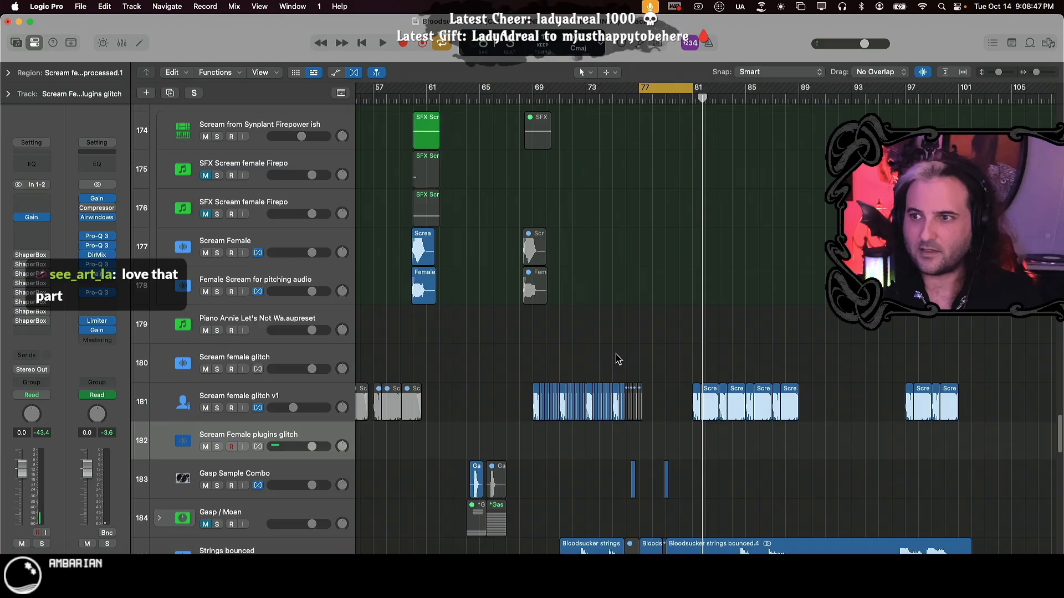
- Audition the break from bar 77 in the full mix and stop with the playhead just before bar 76
{"action": "key", "text": "space"}
{"action": "scroll", "coordinate": [647, 307], "scroll_direction": "up", "scroll_amount": 10}
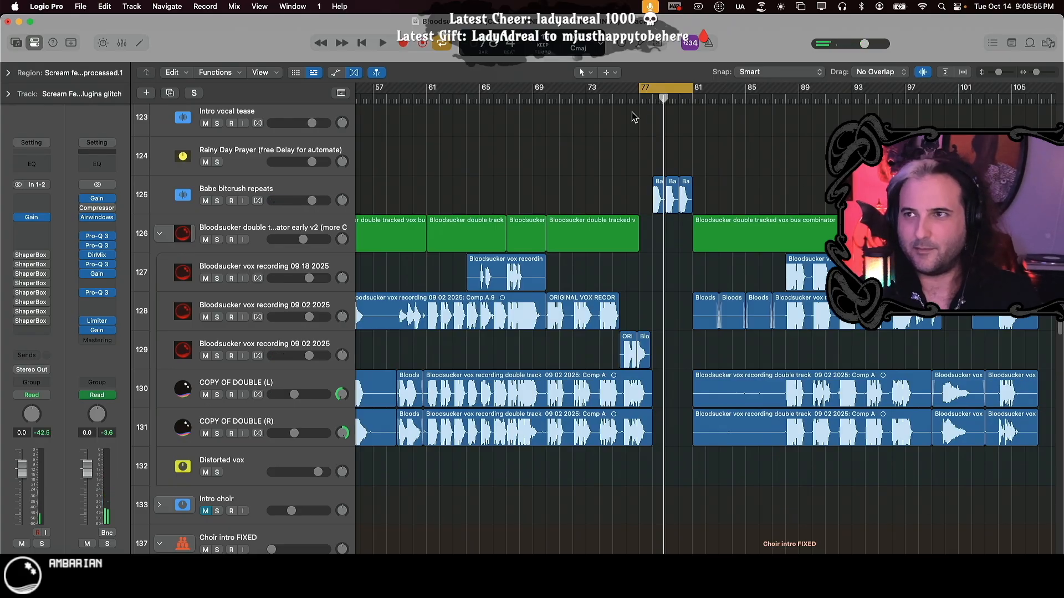
{"action": "key", "text": "space"}
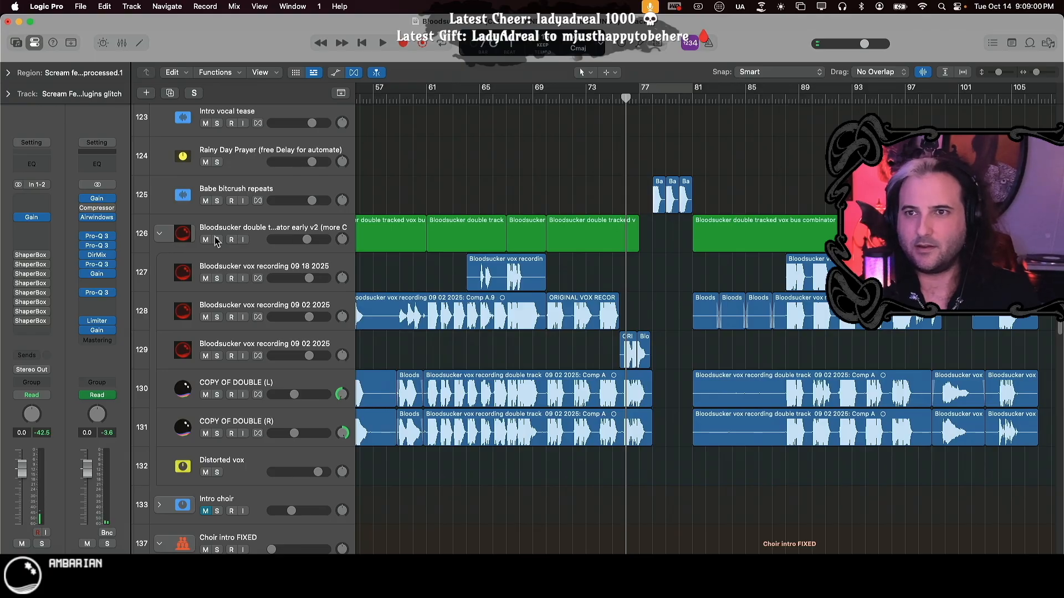
- Play the double tracked vox bus combinator and Babe bitcrush repeats tracks in solo from about bar 76, and clear both solos
{"action": "left_click", "coordinate": [218, 240]}
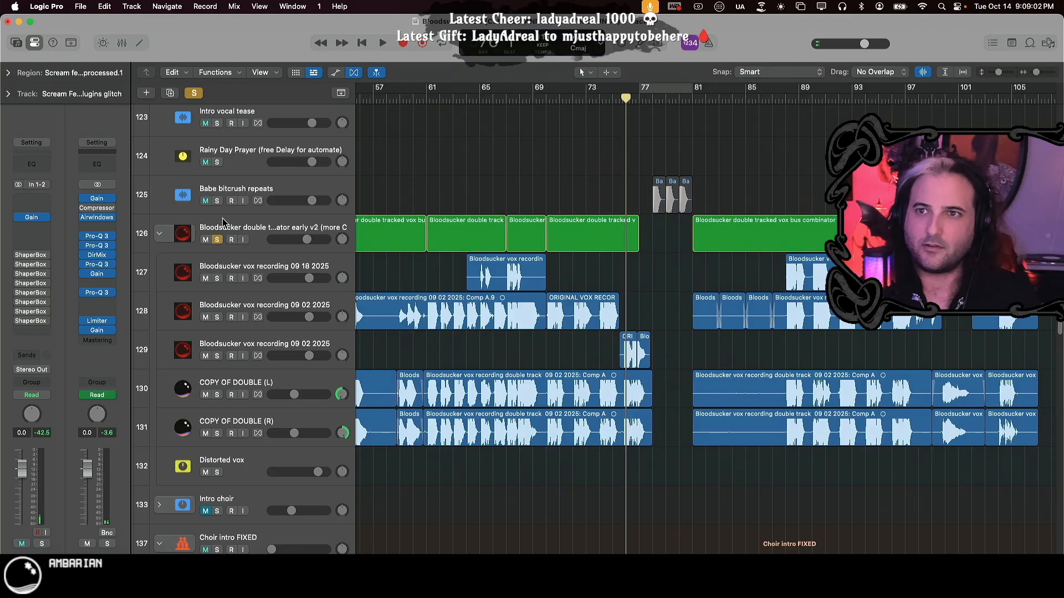
{"action": "key", "text": "space"}
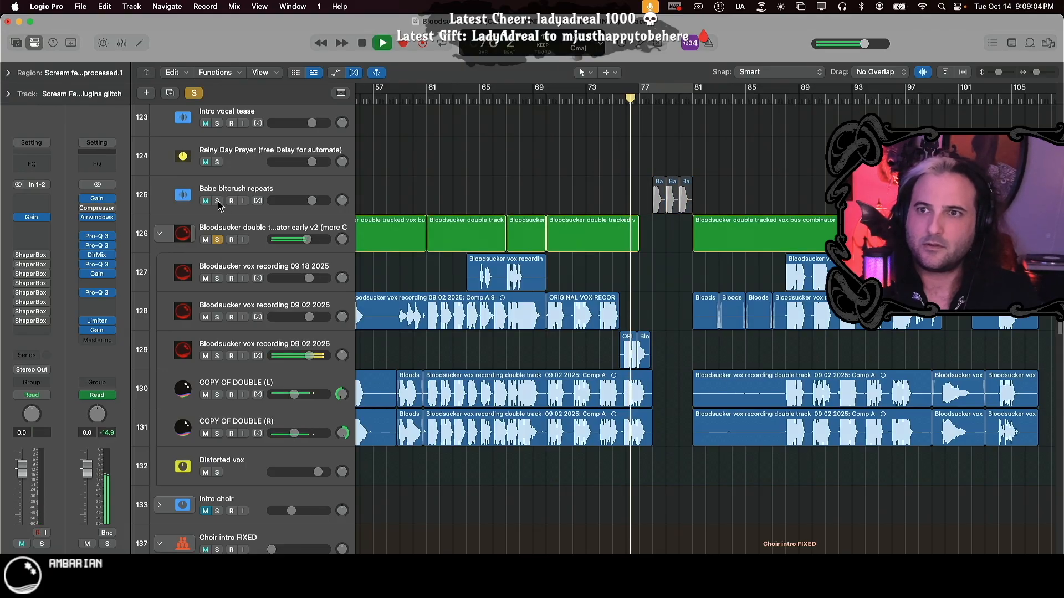
{"action": "left_click", "coordinate": [217, 200]}
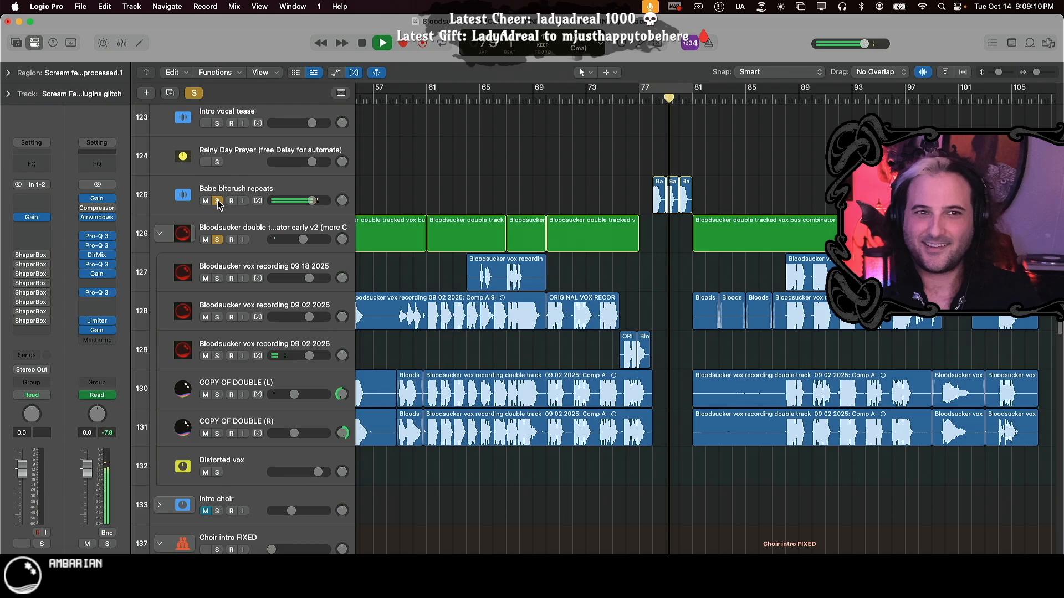
{"action": "left_click", "coordinate": [667, 98]}
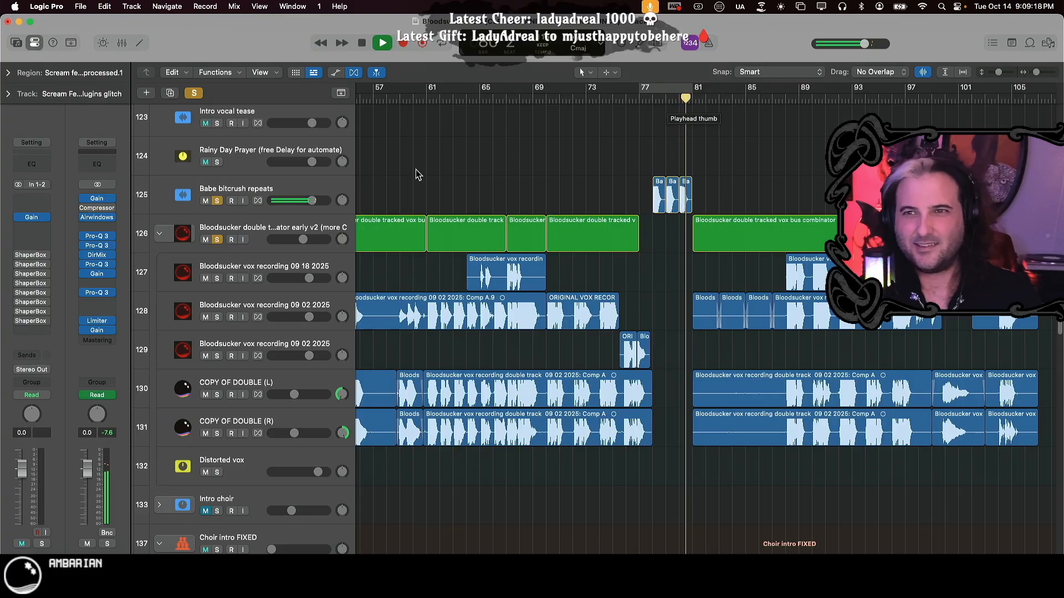
{"action": "key", "text": "space"}
{"action": "left_click", "coordinate": [217, 201]}
{"action": "left_click", "coordinate": [218, 240]}
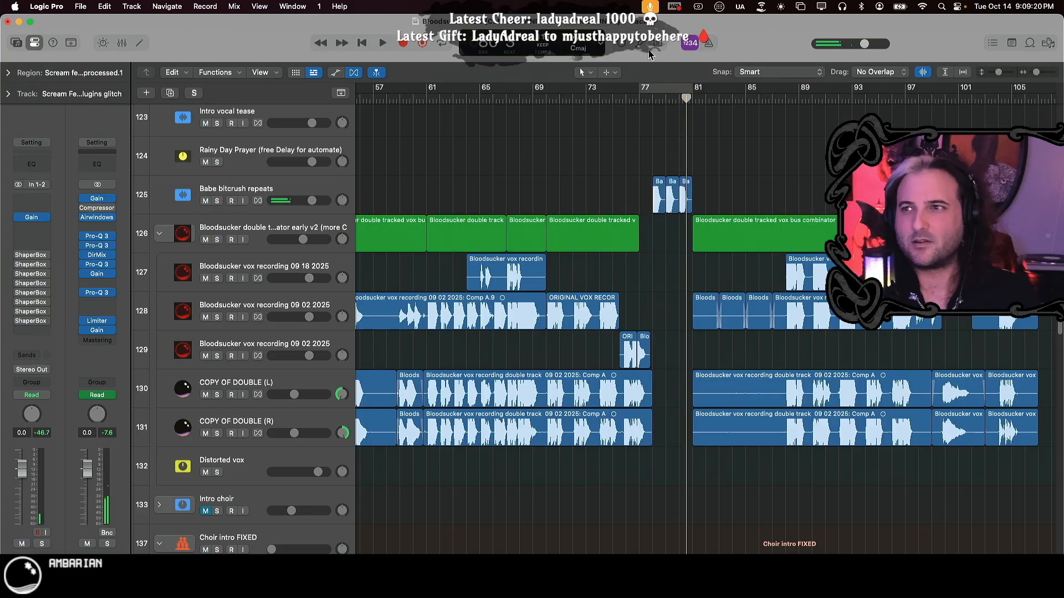
- Mute the Babe bitcrush repeats and vox bus combinator tracks and listen to bars 77 to 81 as a loop without them
{"action": "left_click", "coordinate": [657, 87]}
{"action": "left_click", "coordinate": [205, 200]}
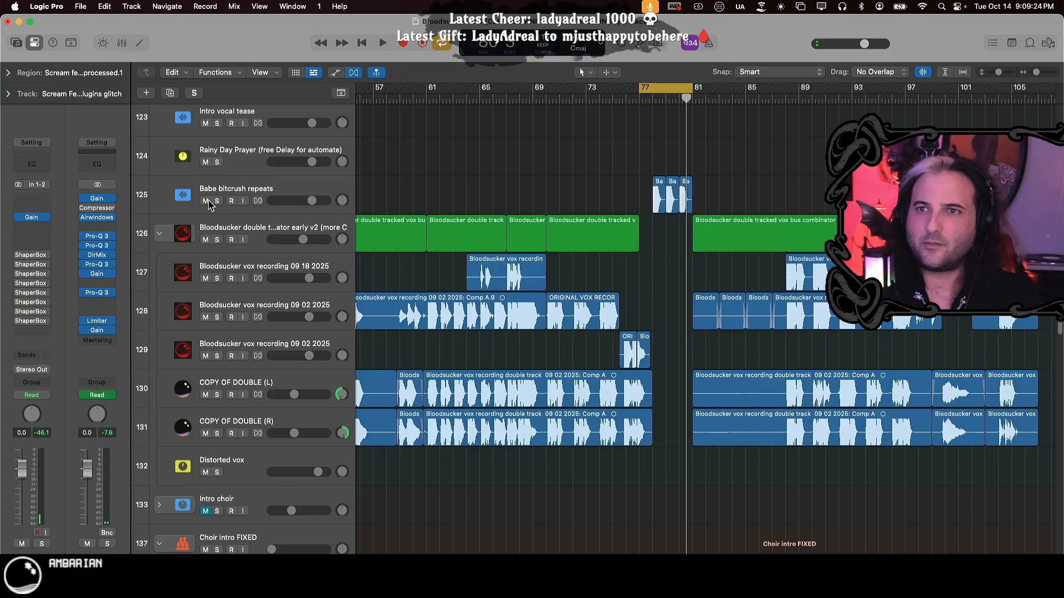
{"action": "left_click", "coordinate": [205, 239]}
{"action": "scroll", "coordinate": [682, 286], "scroll_direction": "down", "scroll_amount": 10}
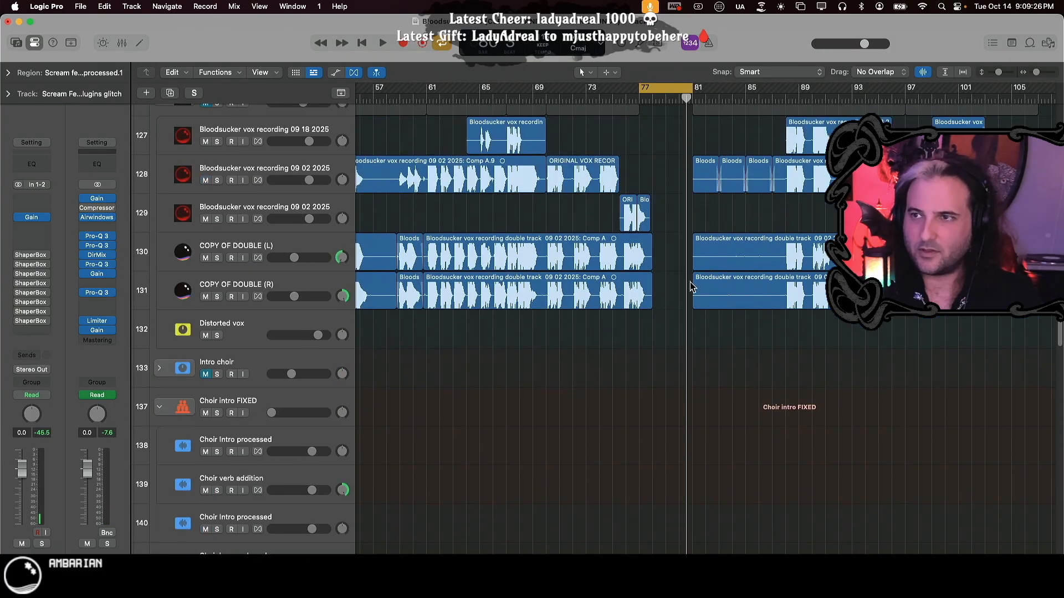
{"action": "key", "text": "space"}
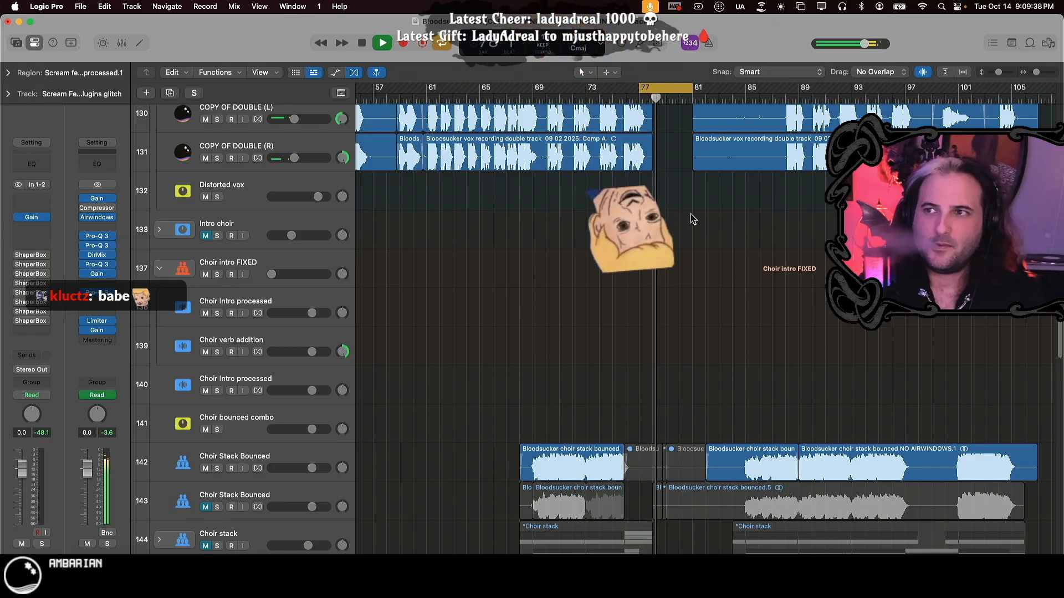
{"action": "scroll", "coordinate": [686, 221], "scroll_direction": "down", "scroll_amount": 15}
{"action": "scroll", "coordinate": [682, 235], "scroll_direction": "up", "scroll_amount": 17}
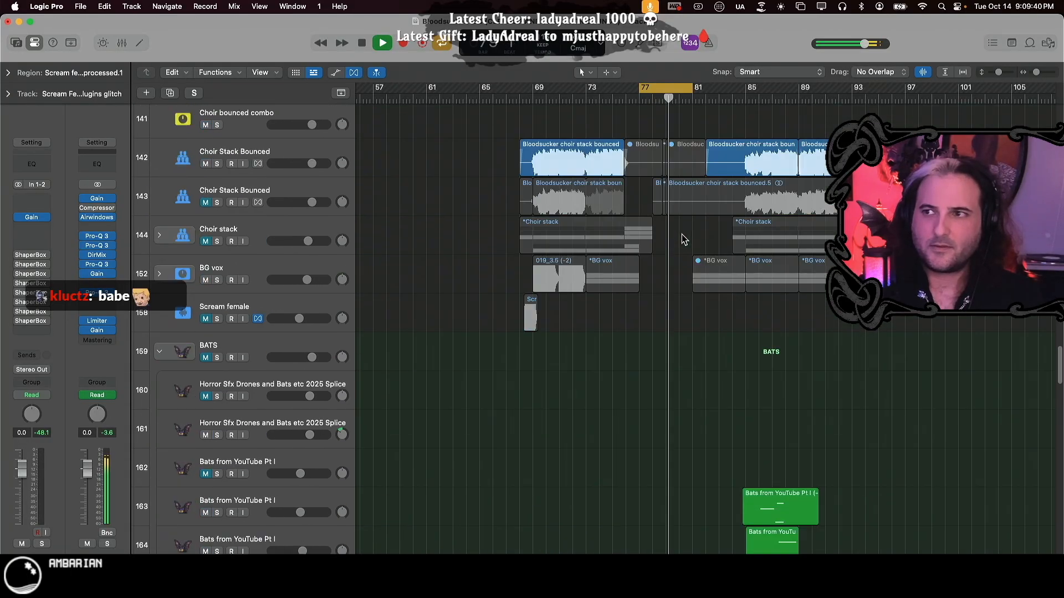
{"action": "key", "text": "space"}
- Bring the Bloodsucker sample toppers tracks into close view around bars 78 to 81 and turn off the cycle range
{"action": "scroll", "coordinate": [681, 235], "scroll_direction": "up", "scroll_amount": 10}
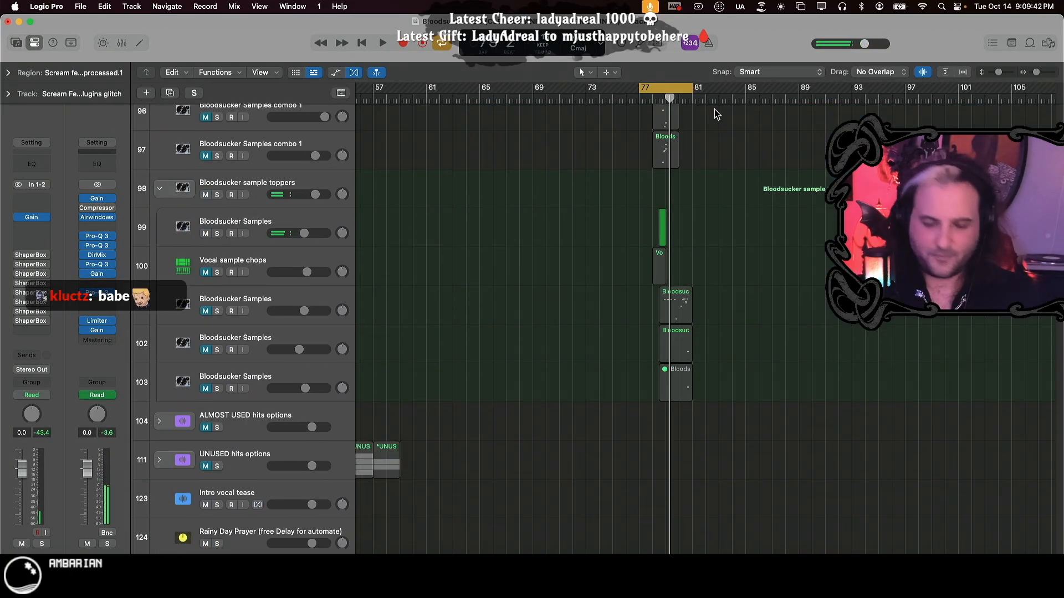
{"action": "key", "text": "super+Right"}
{"action": "key", "text": "super+Right"}
{"action": "key", "text": "super+Right"}
{"action": "key", "text": "super+Right"}
{"action": "left_click", "coordinate": [678, 87]}
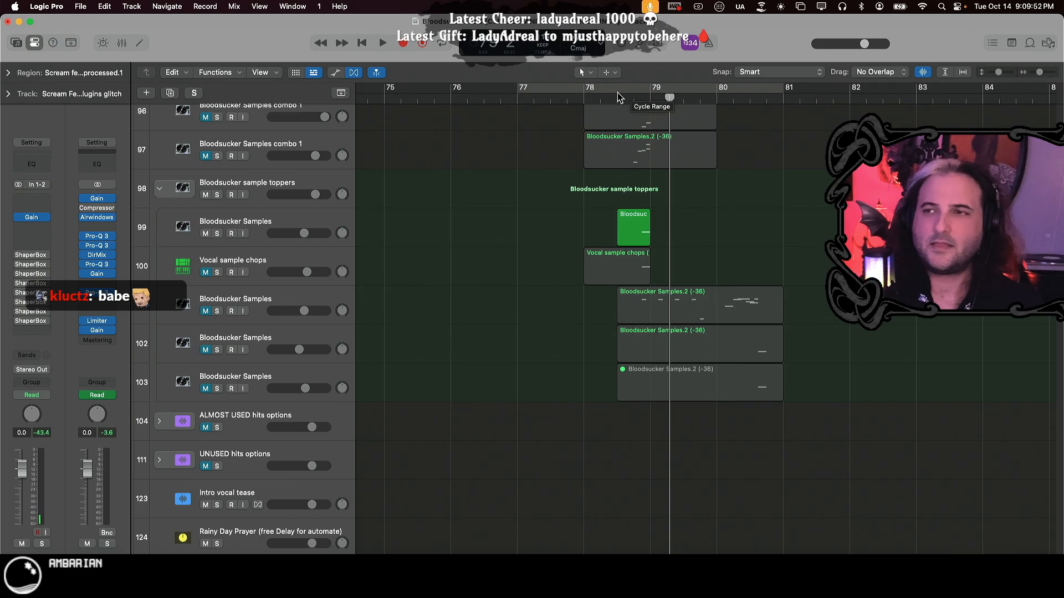
- Set the cycle range to bar 78 and play the Bloodsucker Samples Fill track in solo
{"action": "left_click_drag", "start_coordinate": [617, 92], "coordinate": [668, 95]}
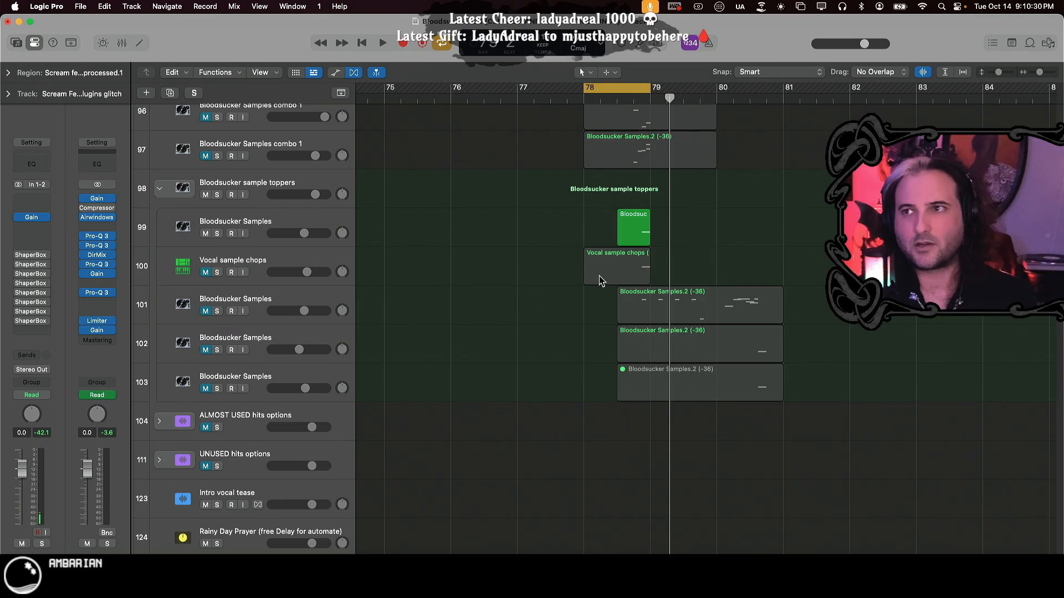
{"action": "scroll", "coordinate": [733, 239], "scroll_direction": "up", "scroll_amount": 5}
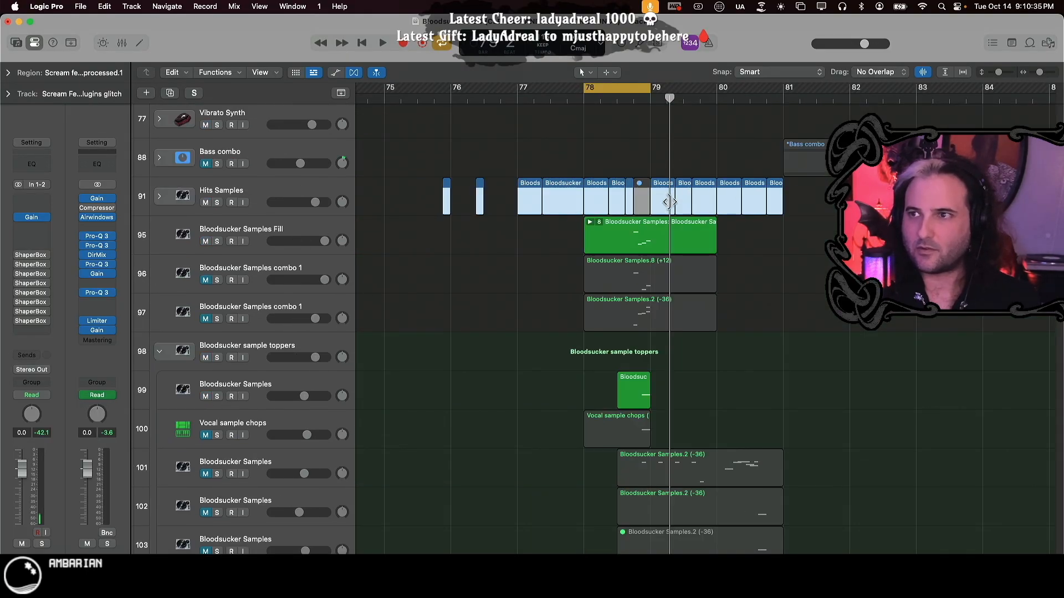
{"action": "scroll", "coordinate": [554, 266], "scroll_direction": "up", "scroll_amount": 5}
{"action": "scroll", "coordinate": [471, 331], "scroll_direction": "down", "scroll_amount": 3}
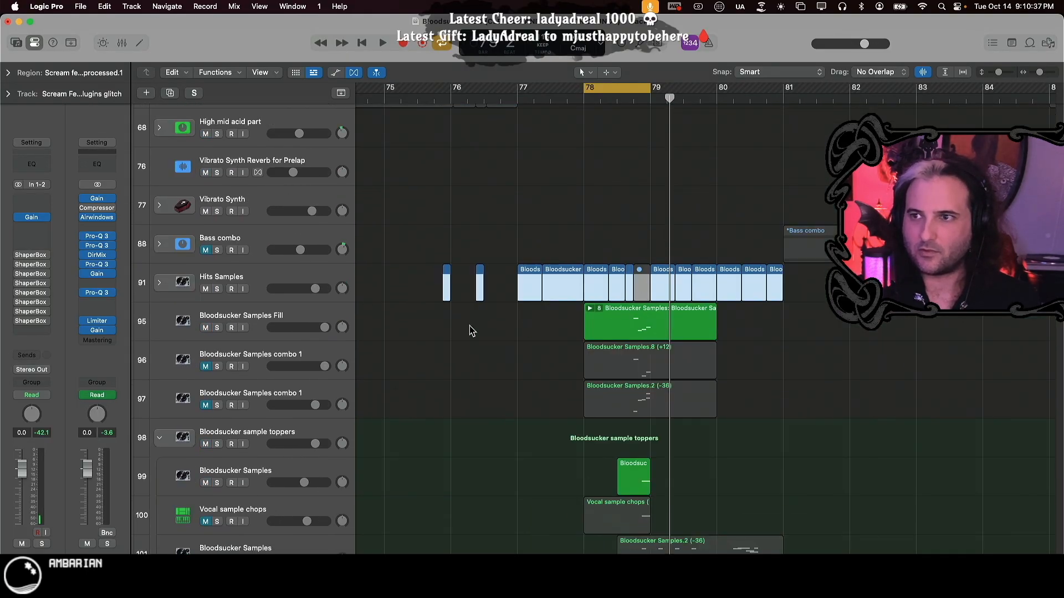
{"action": "left_click", "coordinate": [217, 327]}
{"action": "key", "text": "space"}
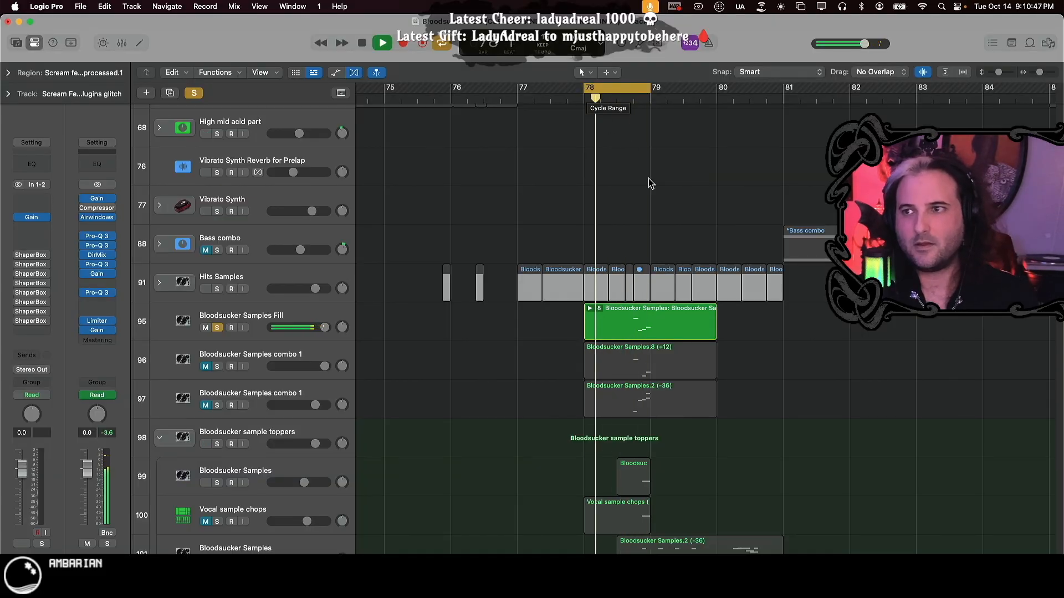
{"action": "key", "text": "space"}
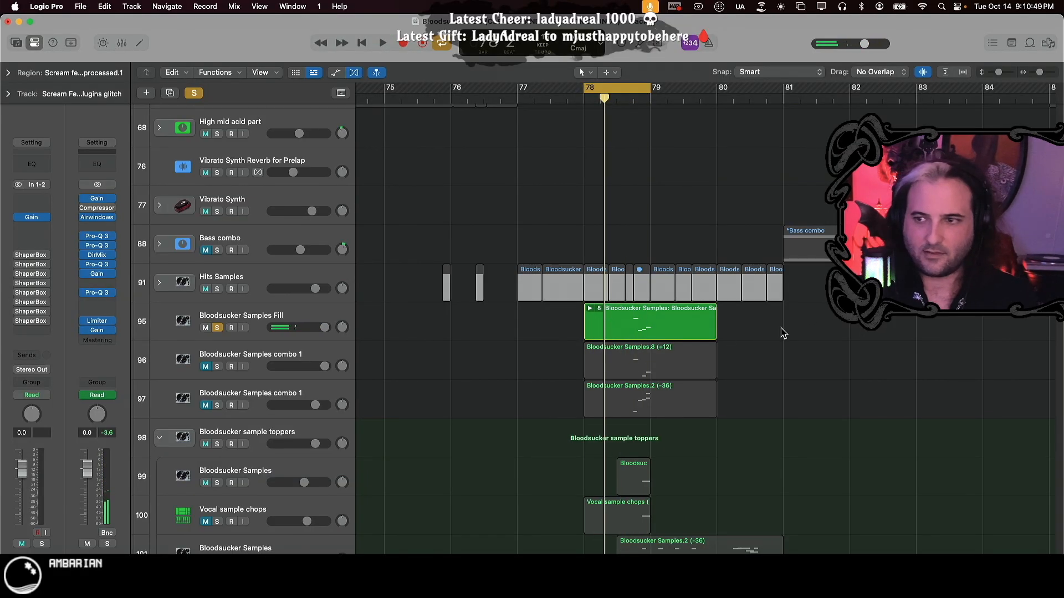
- Examine the Bloodsucker v55 Moan opt7 track's sliced regions in the opening bars, moving the playhead to about the middle of bar 4
{"action": "scroll", "coordinate": [781, 331], "scroll_direction": "down", "scroll_amount": 20}
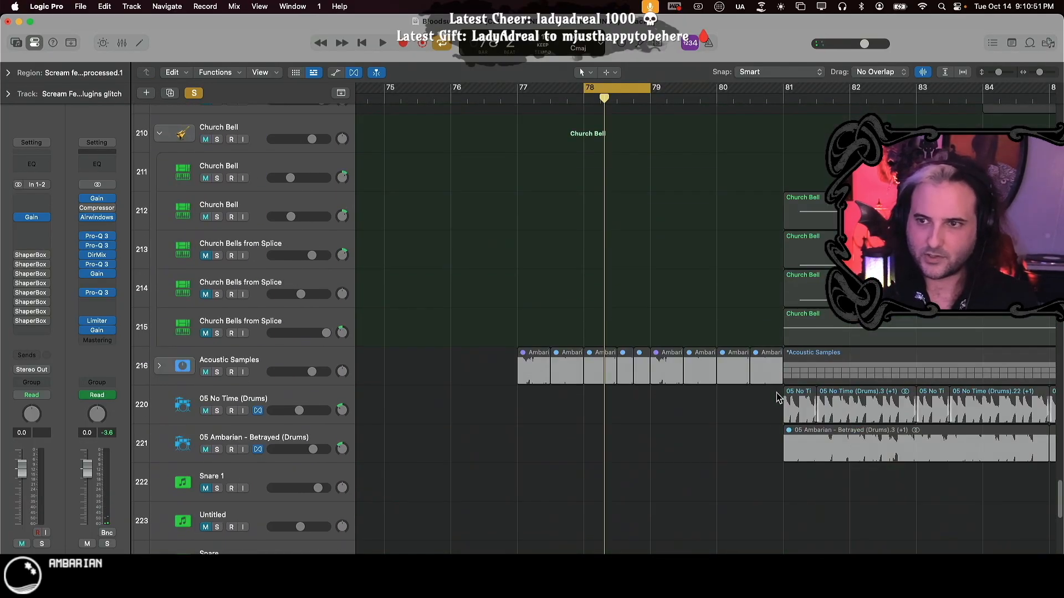
{"action": "scroll", "coordinate": [778, 398], "scroll_direction": "down", "scroll_amount": 5}
{"action": "scroll", "coordinate": [433, 545], "scroll_direction": "left", "scroll_amount": 20}
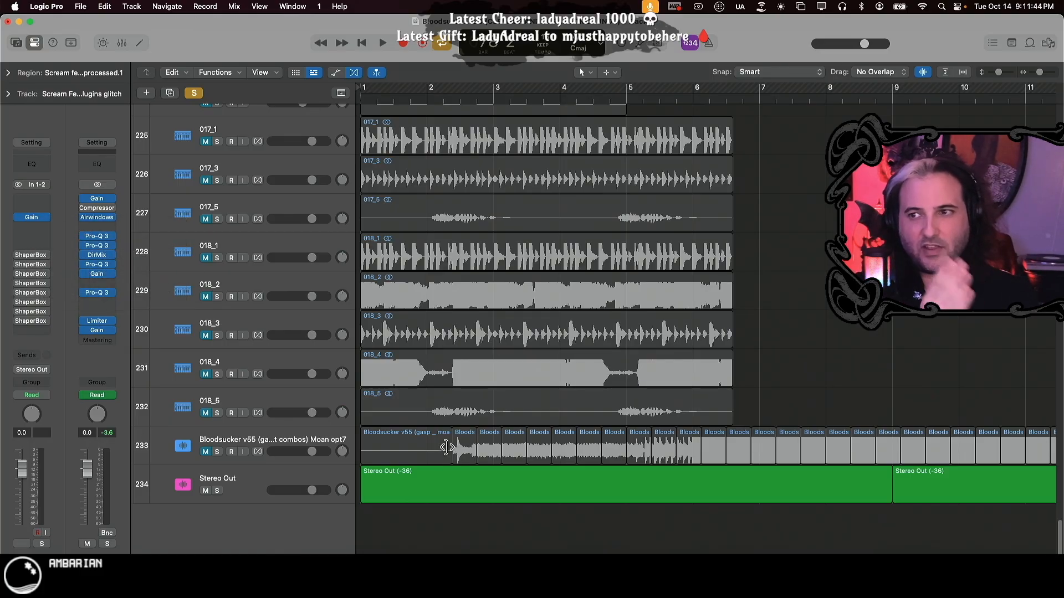
{"action": "left_click", "coordinate": [444, 96]}
{"action": "left_click_drag", "start_coordinate": [444, 96], "coordinate": [453, 97]}
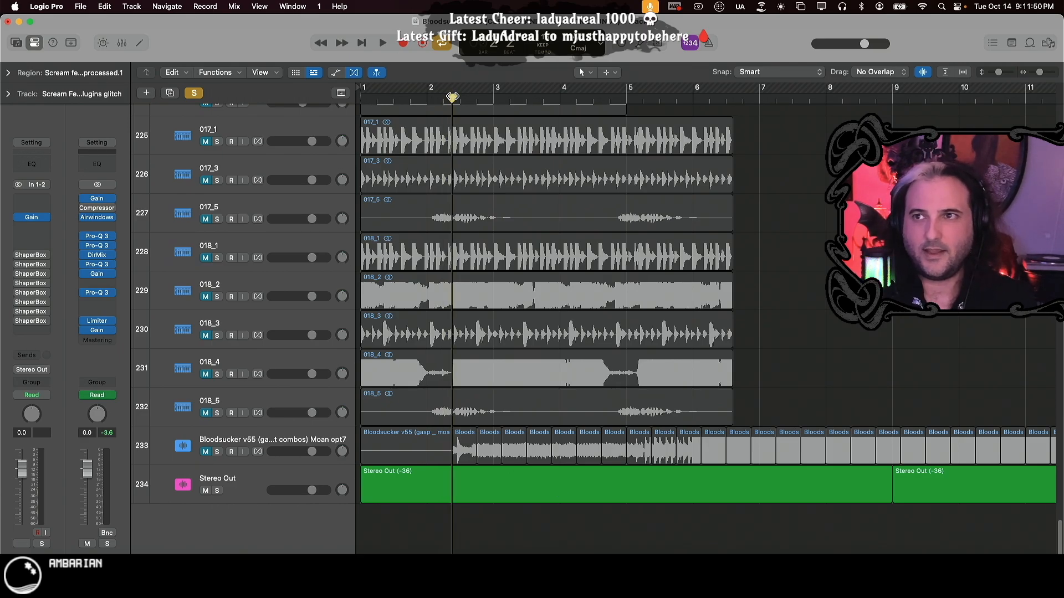
{"action": "left_click_drag", "start_coordinate": [452, 97], "coordinate": [597, 98]}
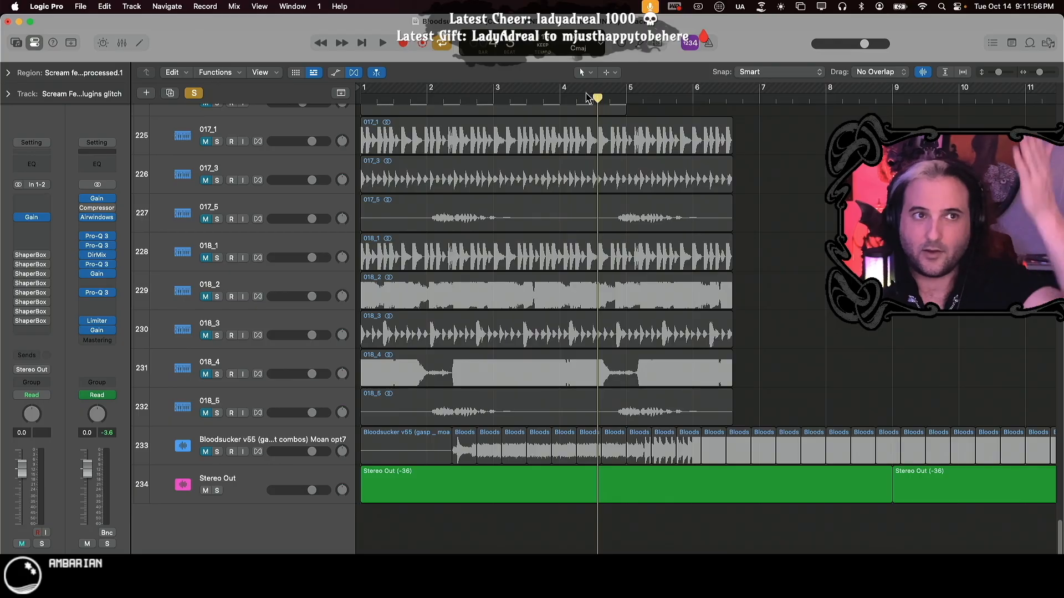
{"action": "key", "text": "ctrl+m"}
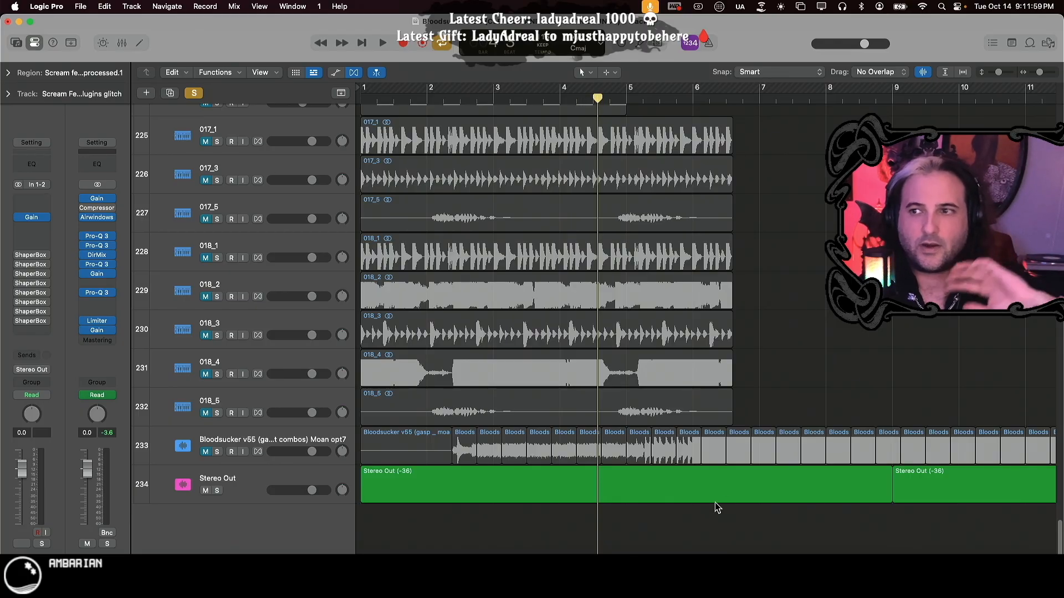
{"action": "scroll", "coordinate": [903, 257], "scroll_direction": "right", "scroll_amount": 15}
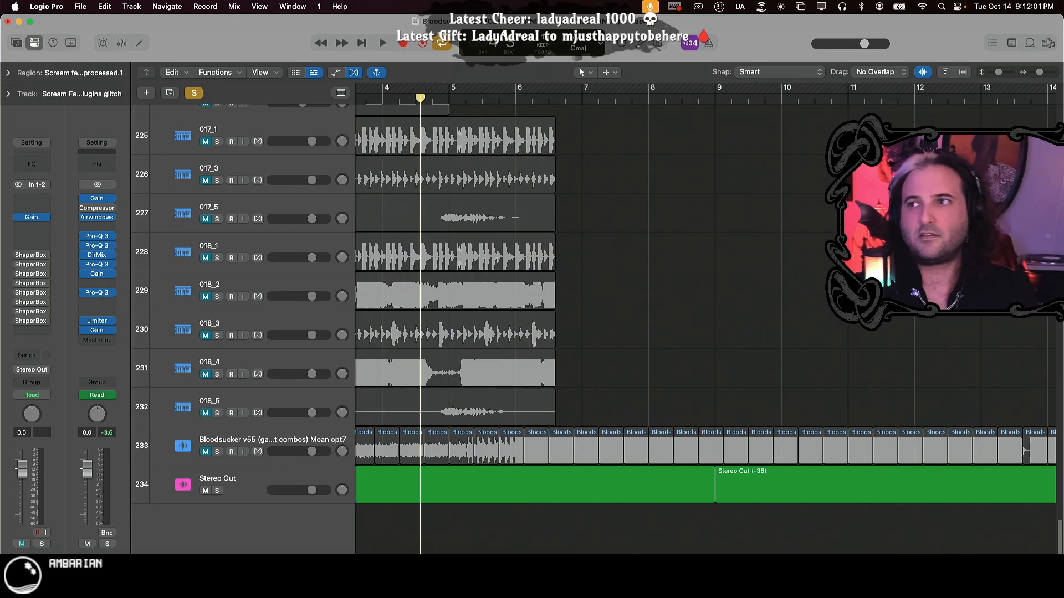
- Return to the sample tracks and replay the soloed Bloodsucker Samples Fill over bar 78, ending with playback stopped
{"action": "scroll", "coordinate": [886, 327], "scroll_direction": "up", "scroll_amount": 20}
{"action": "scroll", "coordinate": [882, 331], "scroll_direction": "up", "scroll_amount": 20}
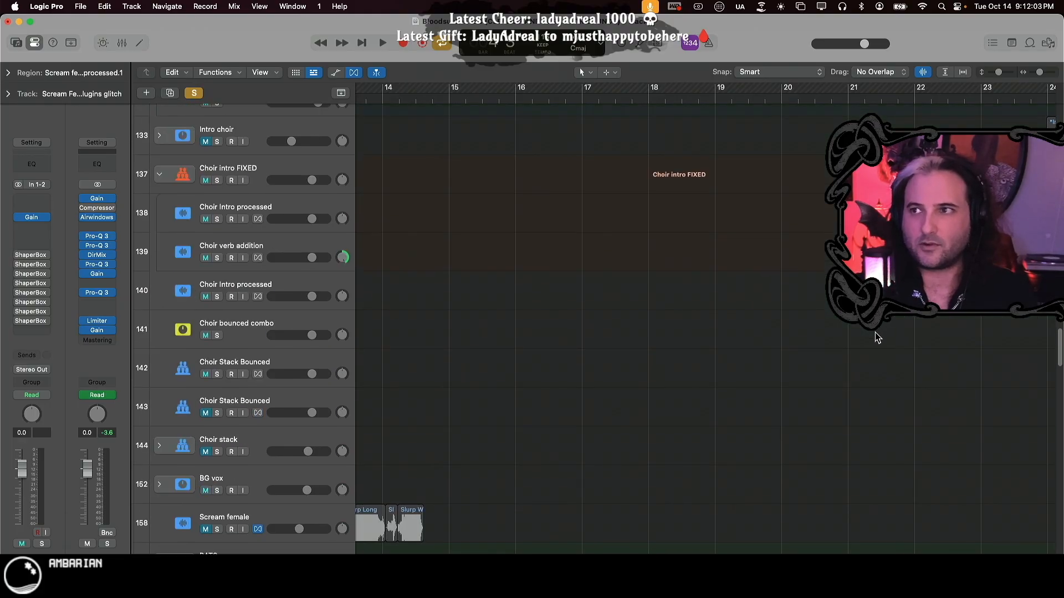
{"action": "key", "text": "space"}
{"action": "scroll", "coordinate": [660, 293], "scroll_direction": "down", "scroll_amount": 20}
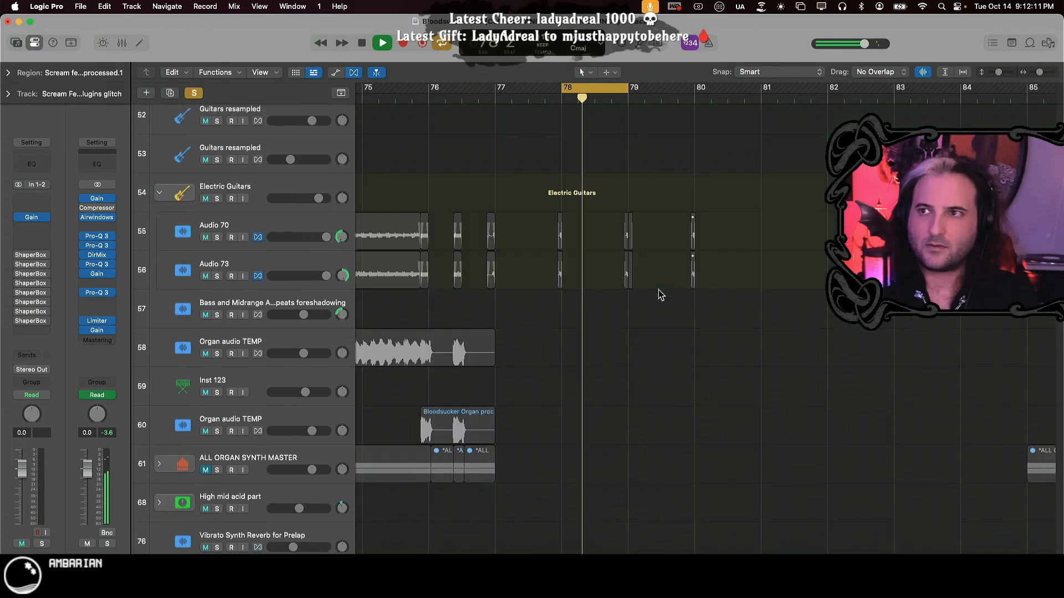
{"action": "key", "text": "space"}
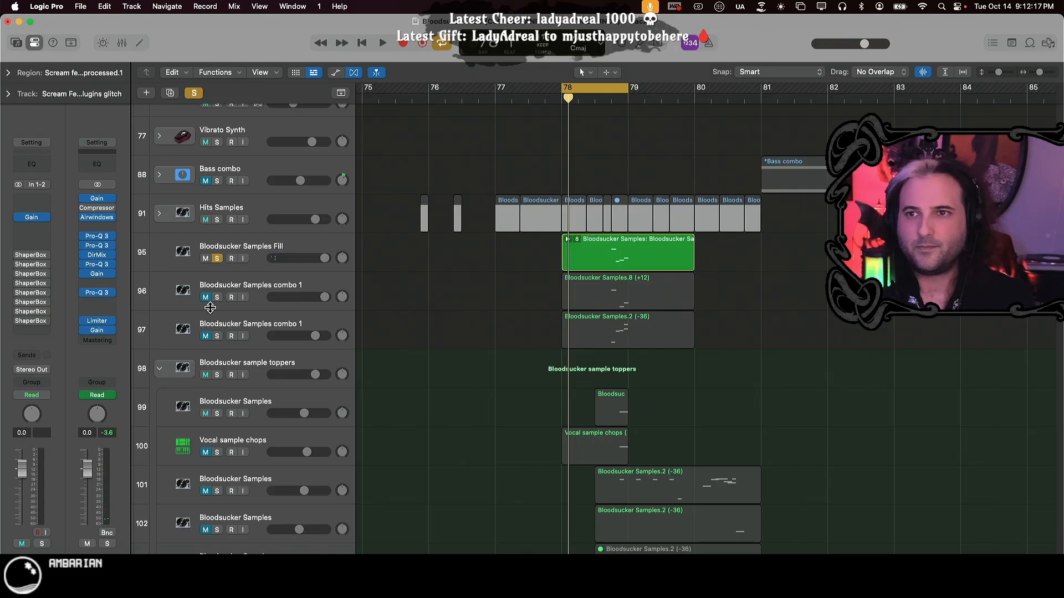
- Open the Bloodsucker Samples Fill take folder and listen to take 8 in the full mix with the solo cleared
{"action": "left_click", "coordinate": [218, 259]}
{"action": "left_click", "coordinate": [567, 239]}
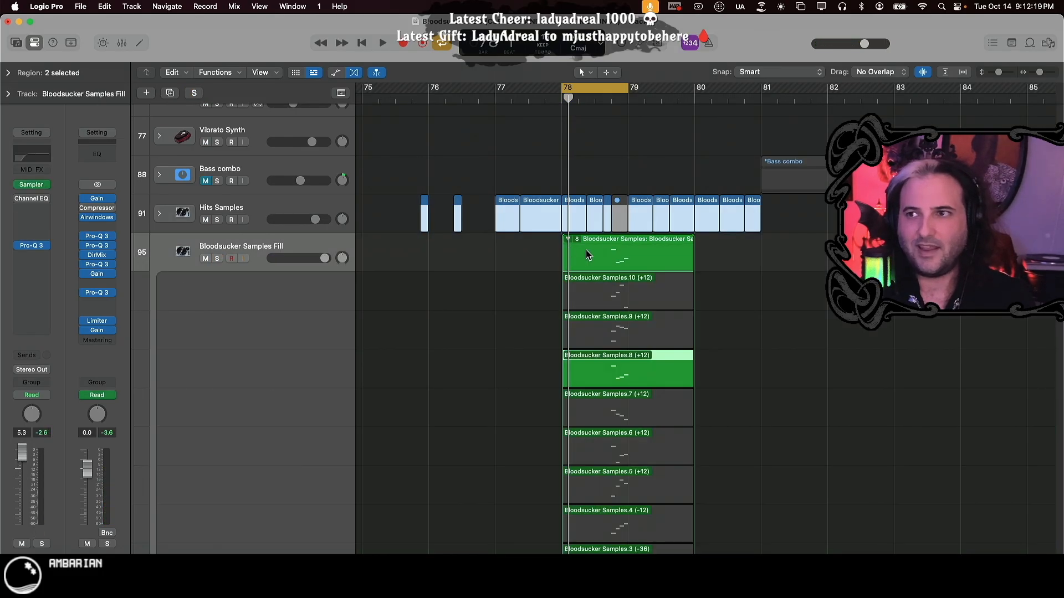
{"action": "scroll", "coordinate": [837, 326], "scroll_direction": "down", "scroll_amount": 4}
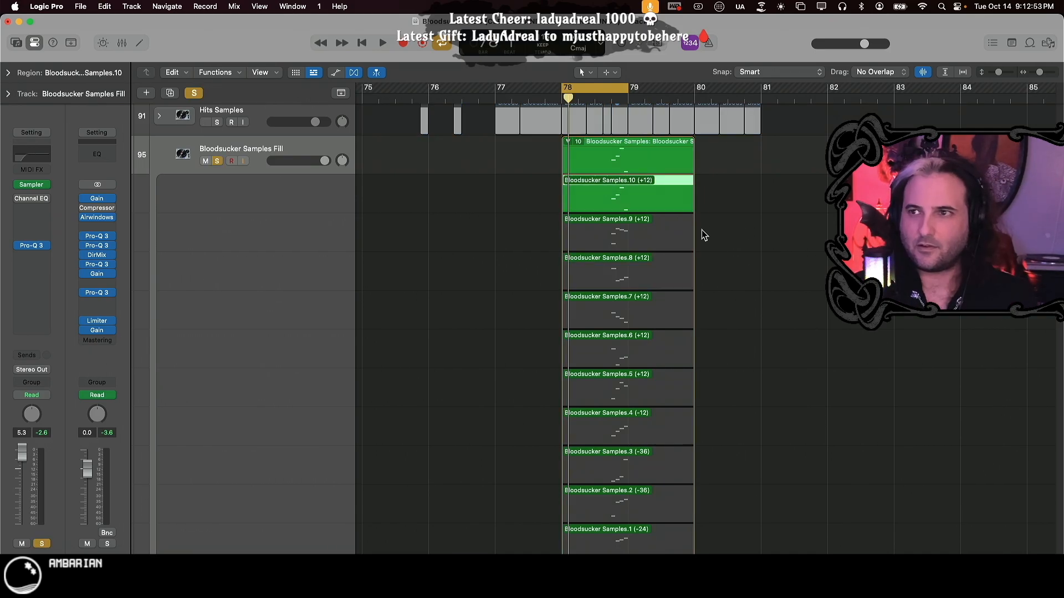
{"action": "left_click", "coordinate": [216, 161]}
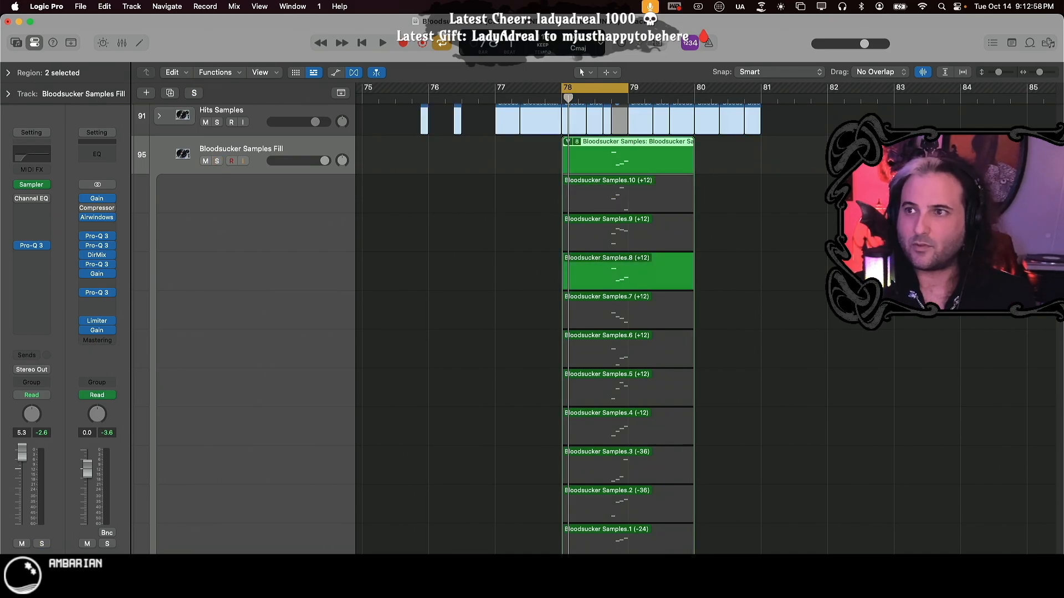
{"action": "key", "text": "space"}
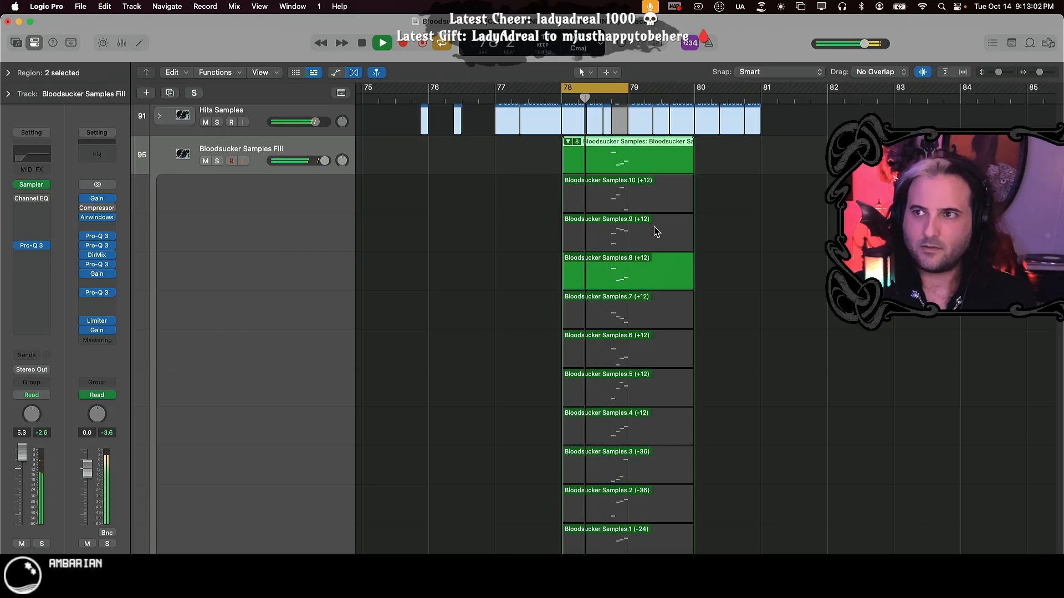
{"action": "key", "text": "space"}
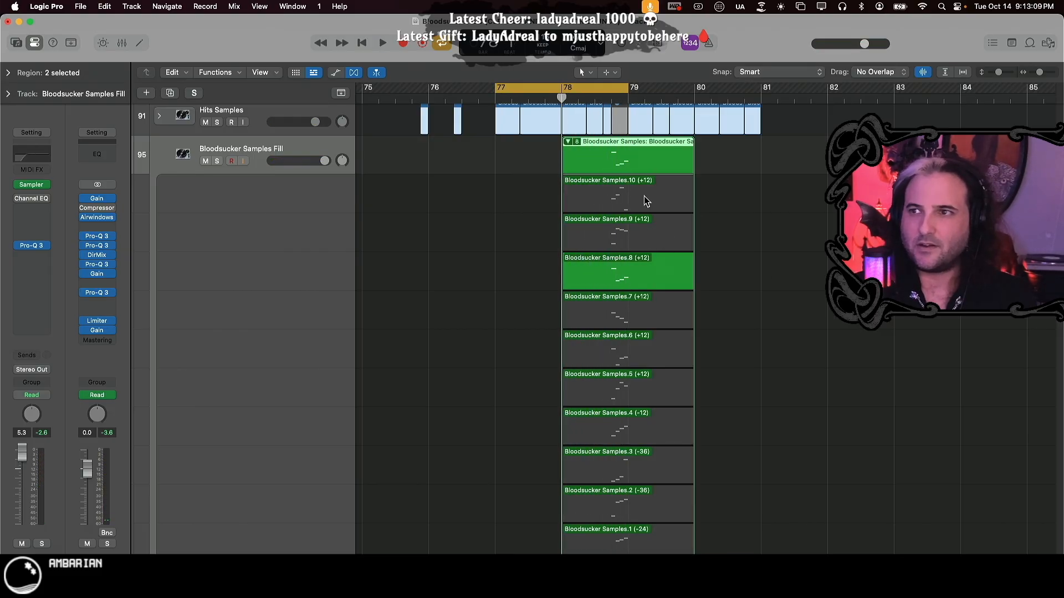
- Audition takes 10, 9 and 7 of the Bloodsucker Samples Fill in the full mix, looping bars 77 and 78
{"action": "left_click", "coordinate": [644, 196]}
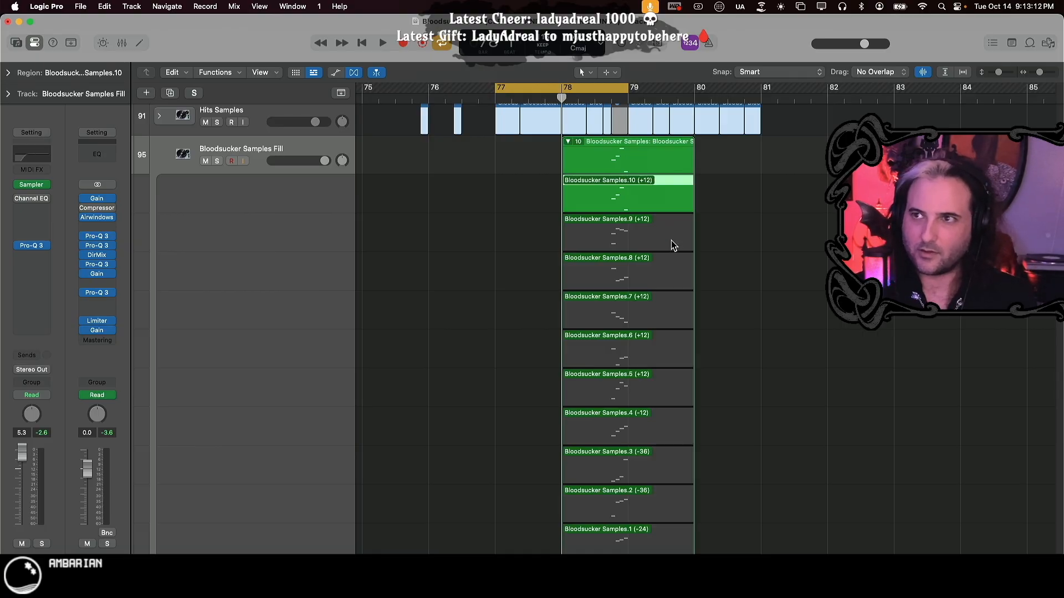
{"action": "key", "text": "space"}
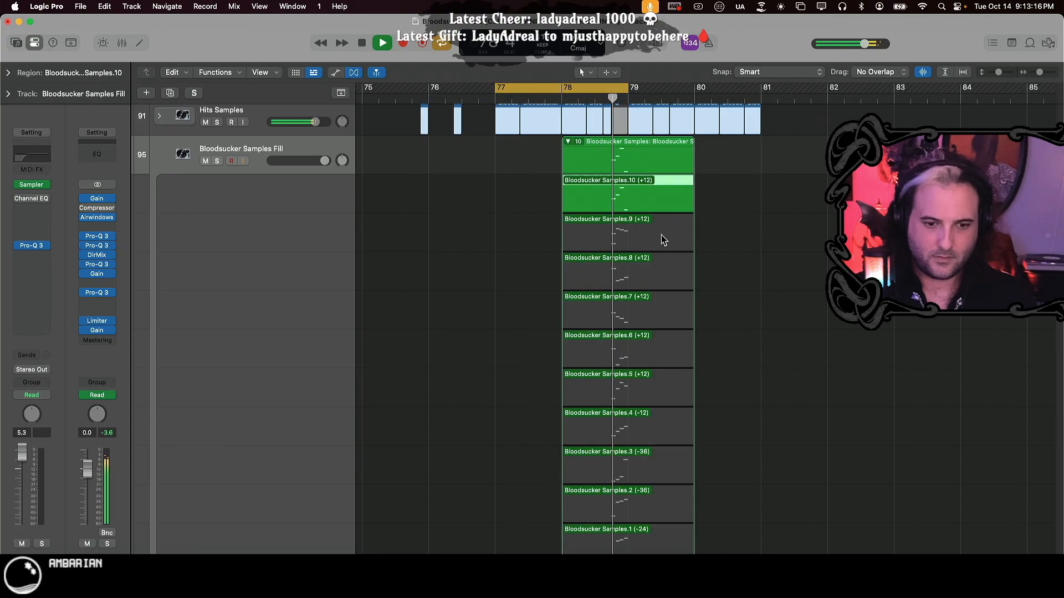
{"action": "left_click", "coordinate": [661, 236]}
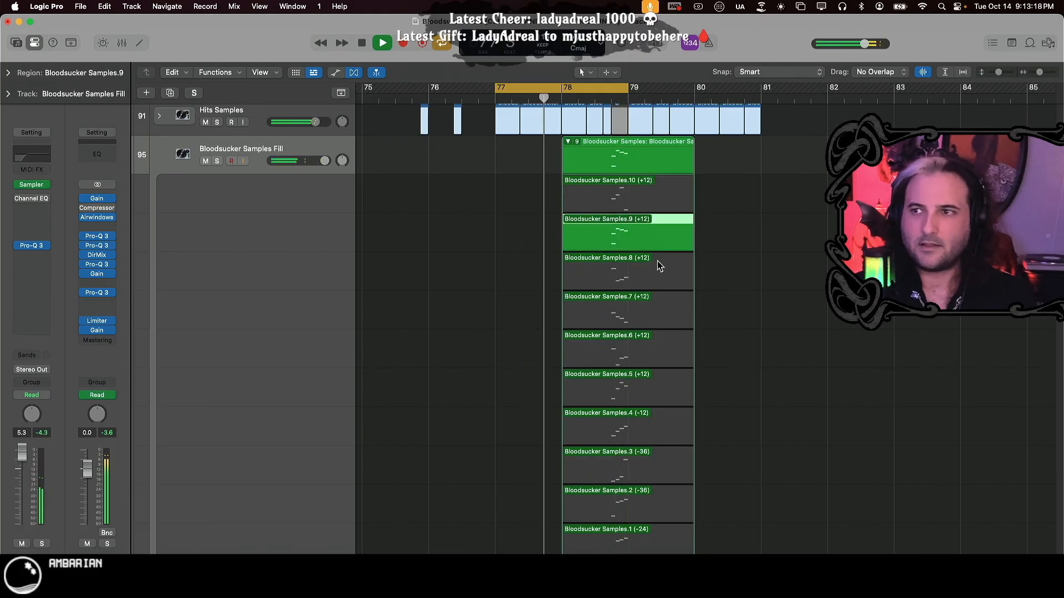
{"action": "left_click", "coordinate": [657, 311]}
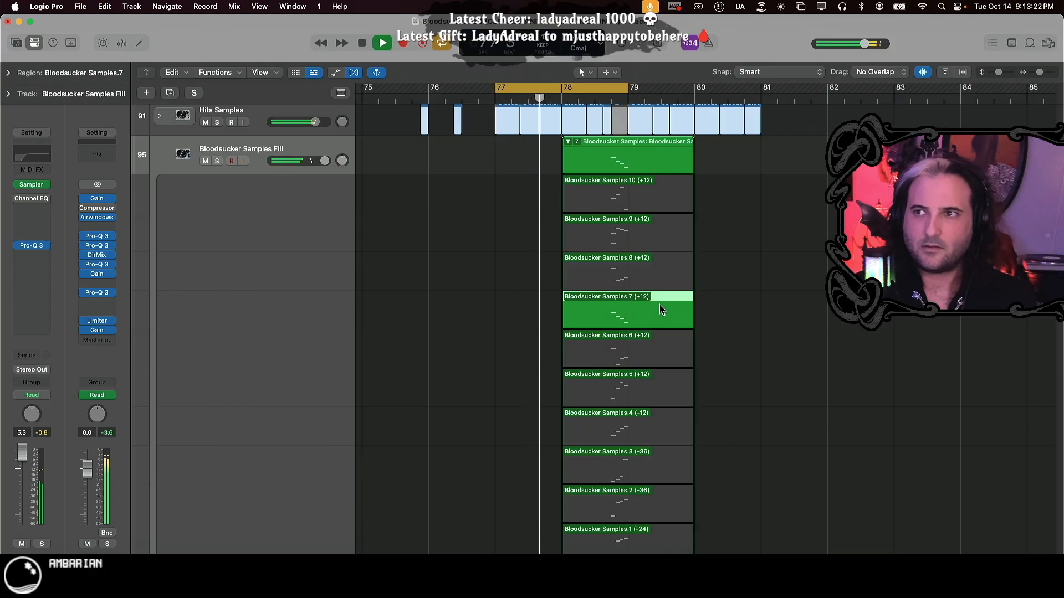
{"action": "scroll", "coordinate": [699, 321], "scroll_direction": "up", "scroll_amount": 4}
{"action": "scroll", "coordinate": [700, 320], "scroll_direction": "up", "scroll_amount": 4}
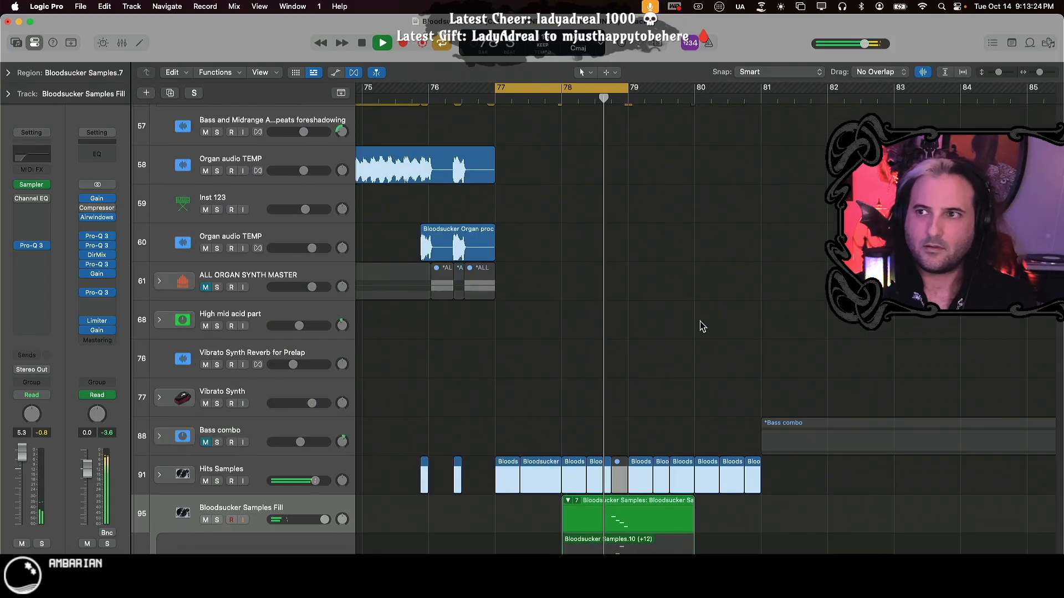
{"action": "scroll", "coordinate": [700, 321], "scroll_direction": "down", "scroll_amount": 7}
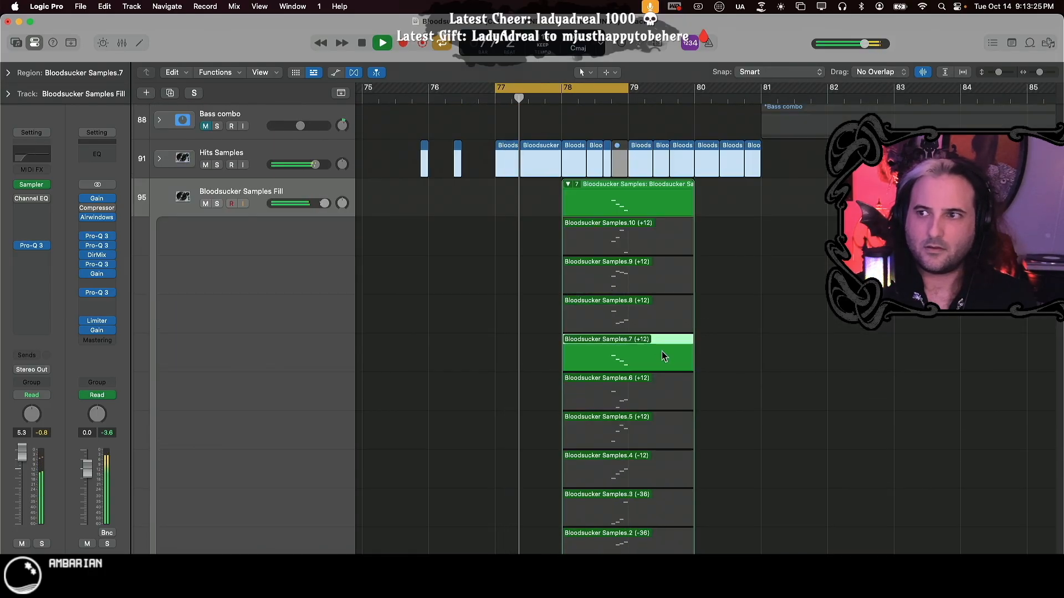
- Audition takes 6, 5 and 4 of the Bloodsucker Samples Fill while the loop keeps playing
{"action": "left_click", "coordinate": [652, 393]}
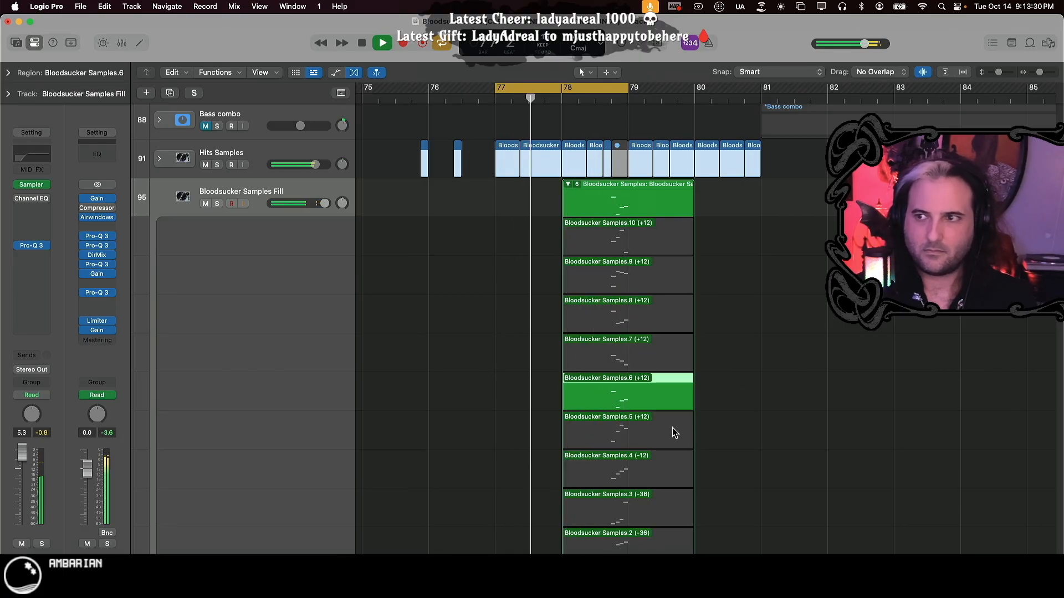
{"action": "left_click", "coordinate": [673, 428]}
{"action": "scroll", "coordinate": [794, 405], "scroll_direction": "down", "scroll_amount": 1}
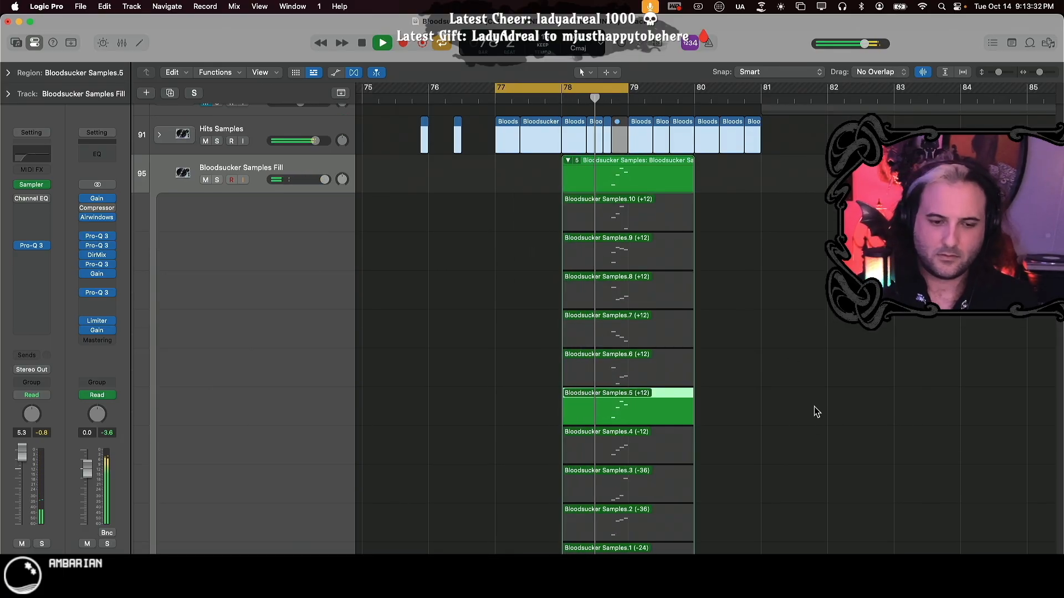
{"action": "left_click", "coordinate": [667, 446]}
{"action": "scroll", "coordinate": [753, 375], "scroll_direction": "down", "scroll_amount": 7}
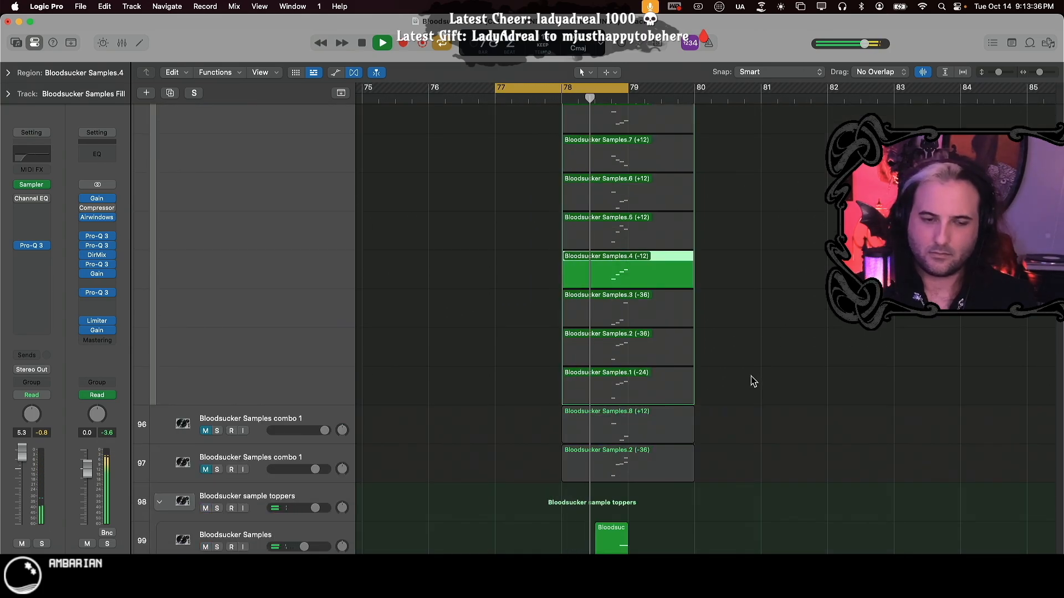
- Audition takes 3, 2 and 1 of the Bloodsucker Samples Fill, stop playback and make take 2 the active take
{"action": "left_click", "coordinate": [657, 308]}
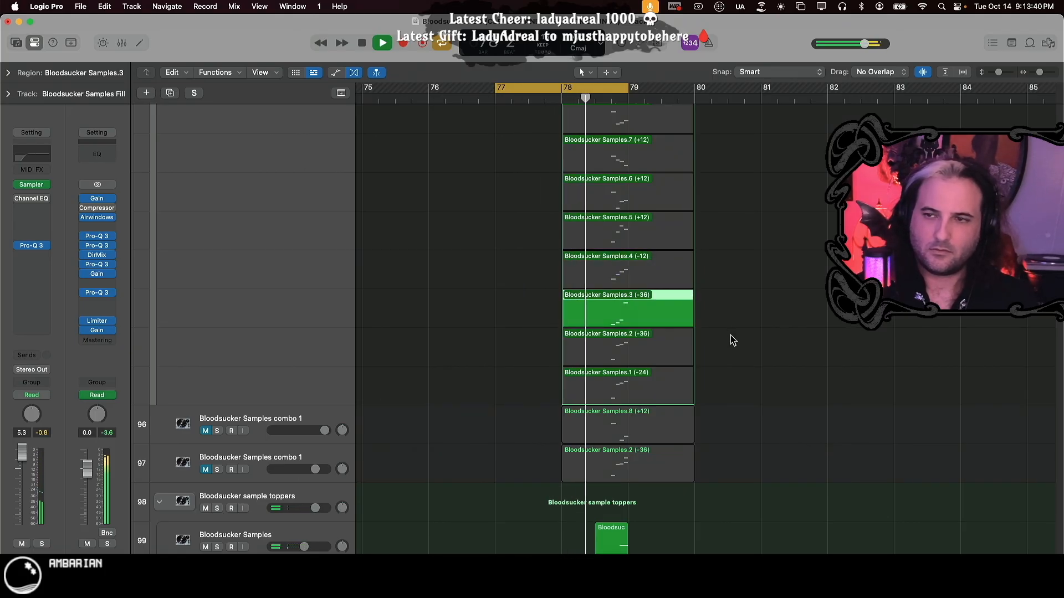
{"action": "left_click", "coordinate": [646, 353]}
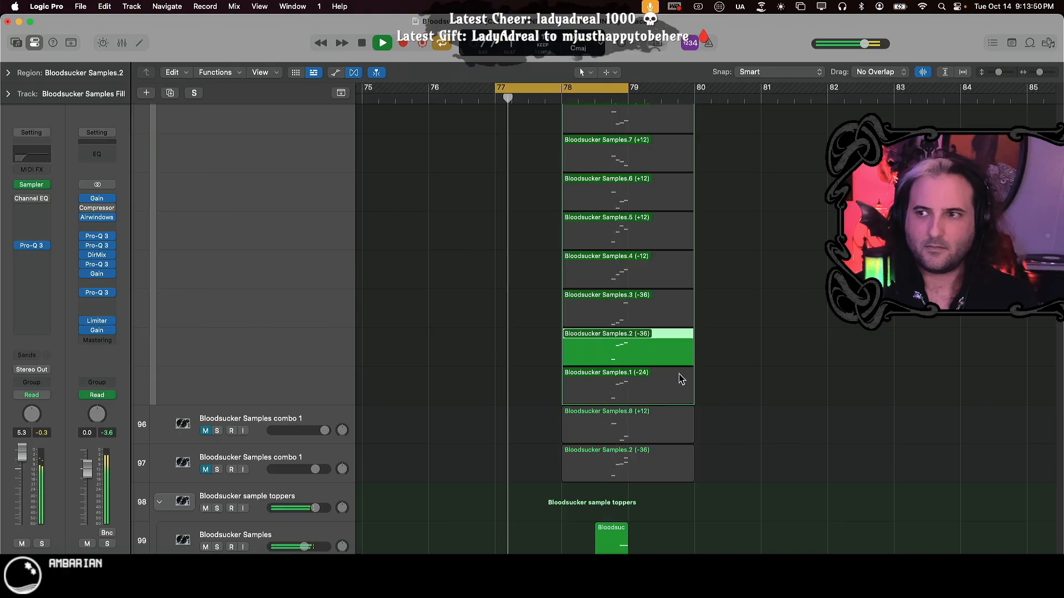
{"action": "left_click", "coordinate": [669, 393]}
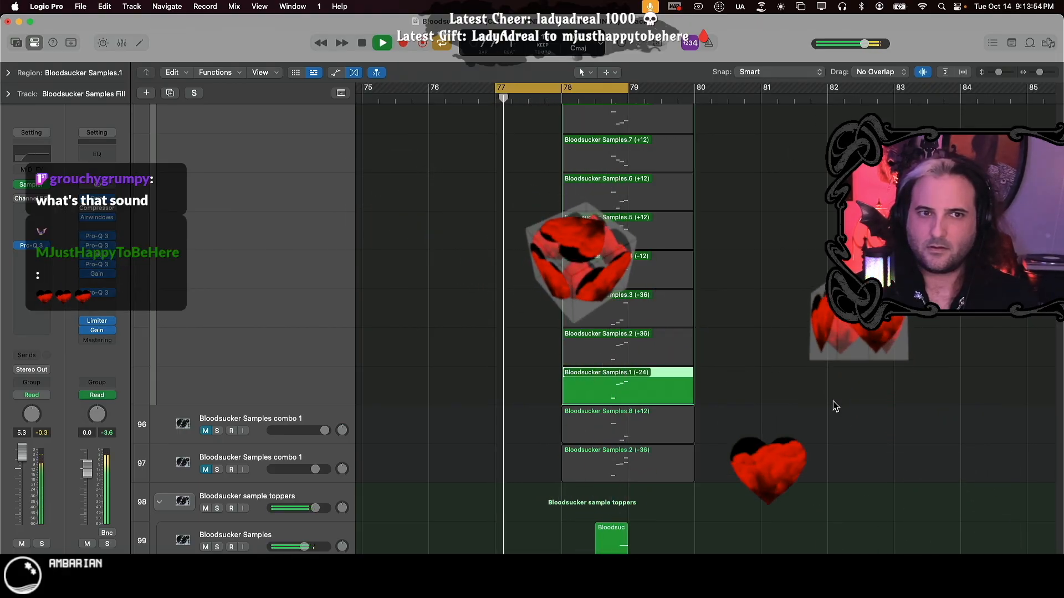
{"action": "key", "text": "space"}
{"action": "left_click", "coordinate": [677, 352]}
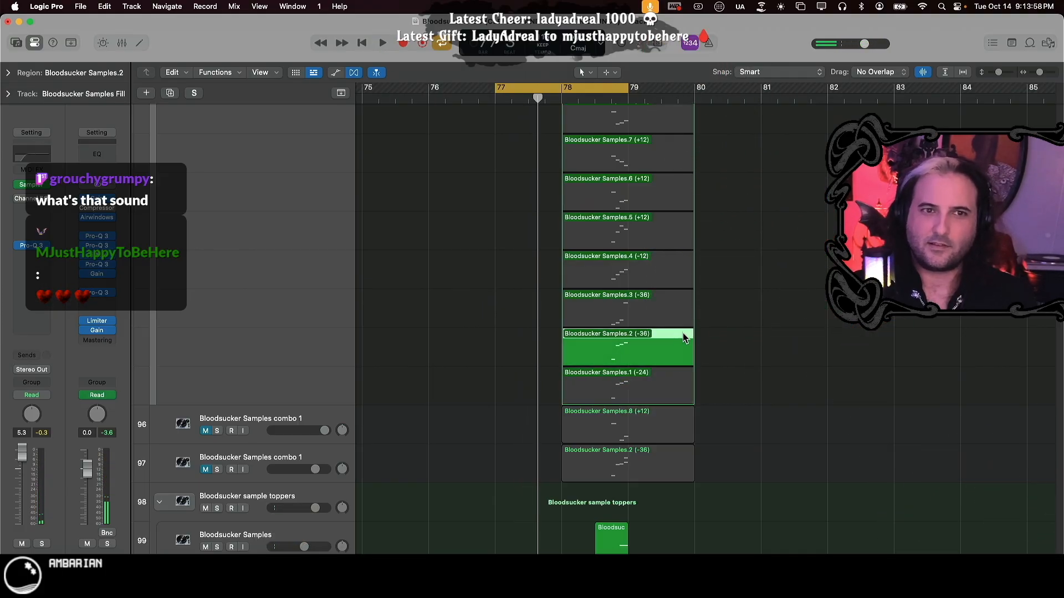
- Solo the Bloodsucker Samples Fill track, shorten the cycle range to bar 78 only and play take 2
{"action": "scroll", "coordinate": [725, 345], "scroll_direction": "up", "scroll_amount": 5}
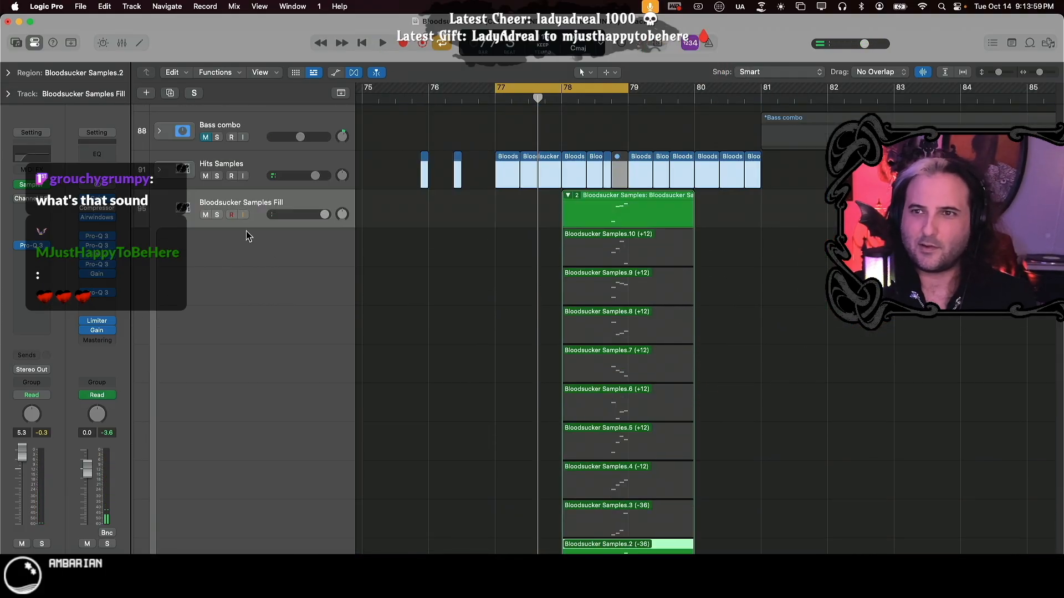
{"action": "left_click", "coordinate": [218, 215]}
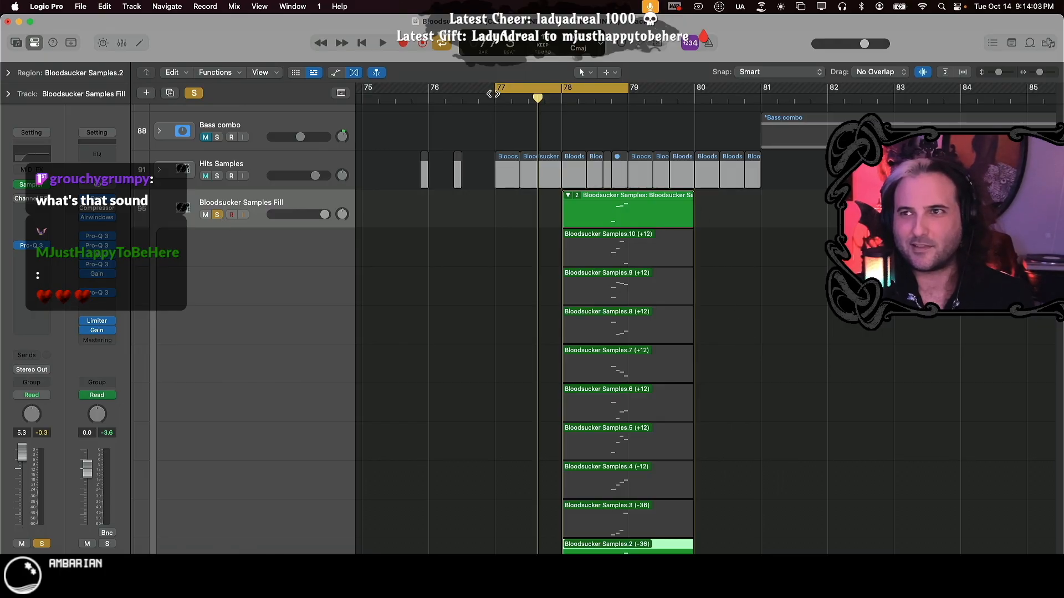
{"action": "left_click_drag", "start_coordinate": [493, 94], "coordinate": [560, 141]}
{"action": "key", "text": "space"}
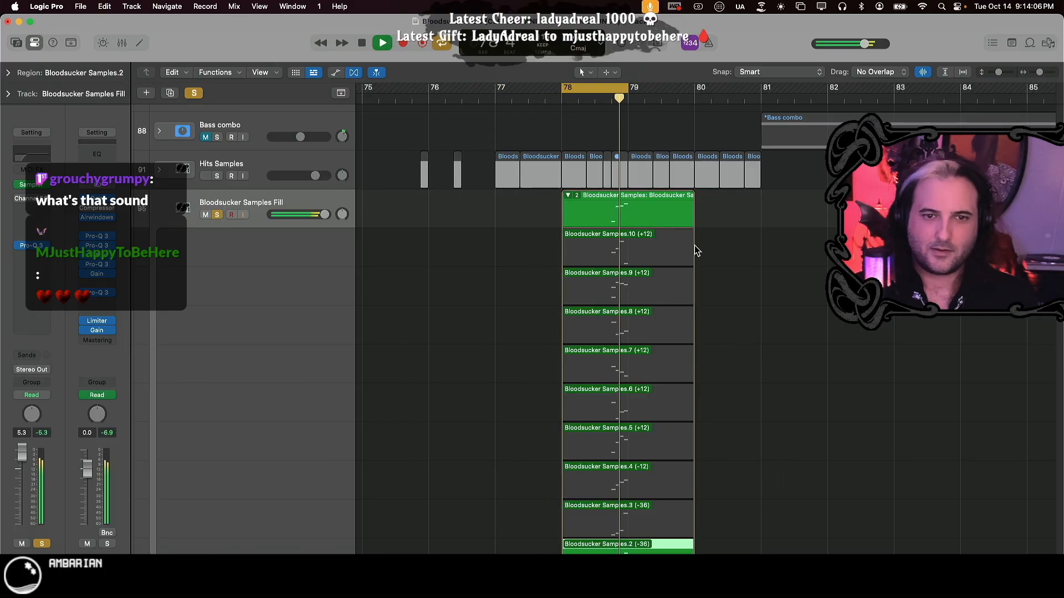
- Audition takes 1 and 3 of the soloed Bloodsucker Samples Fill over the bar 78 loop
{"action": "scroll", "coordinate": [671, 243], "scroll_direction": "down", "scroll_amount": 4}
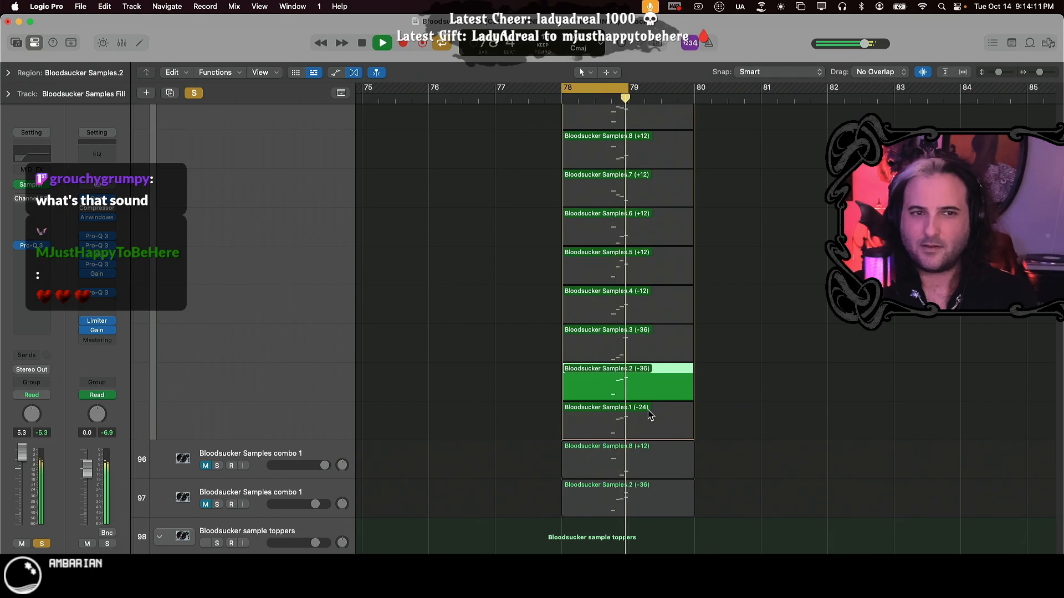
{"action": "key", "text": "space"}
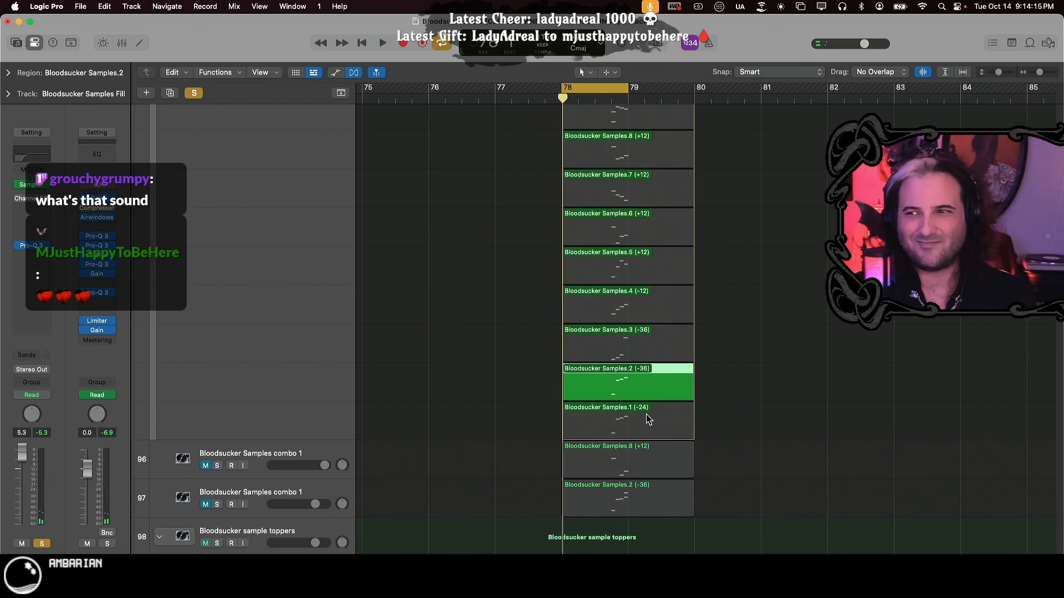
{"action": "left_click", "coordinate": [646, 415]}
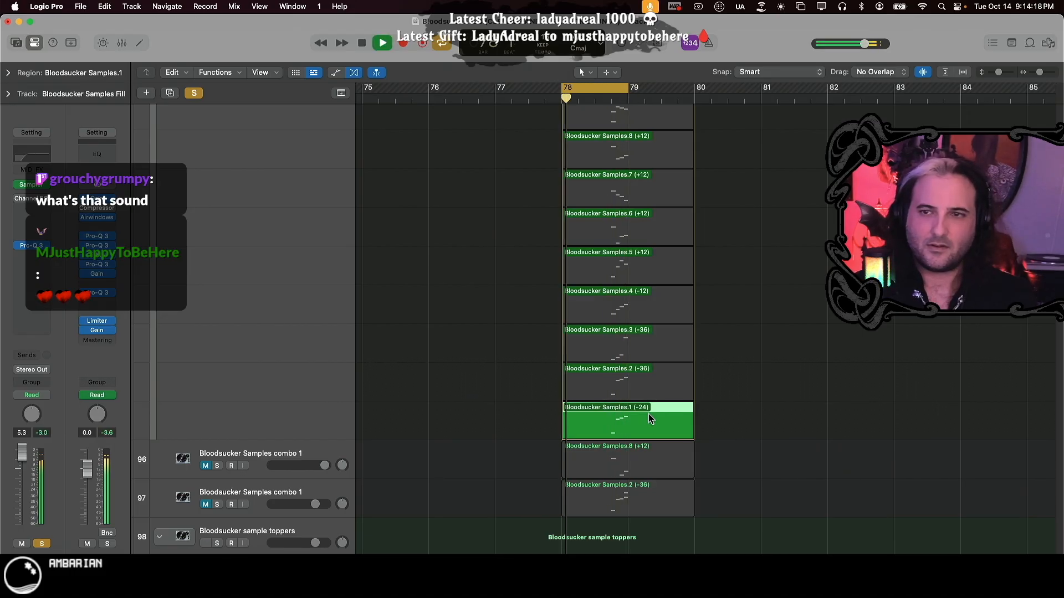
{"action": "key", "text": "space"}
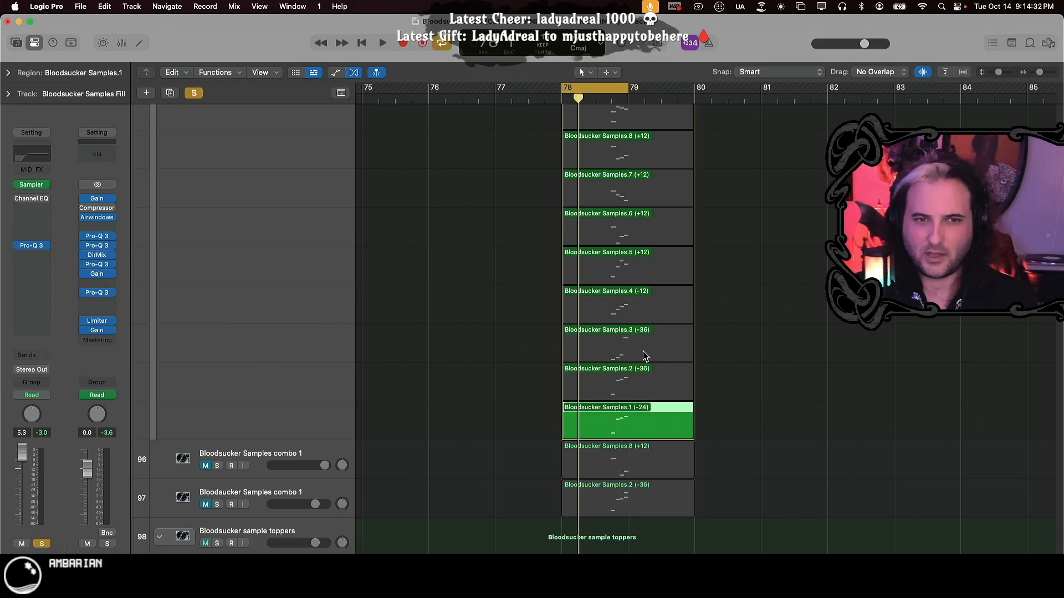
{"action": "left_click", "coordinate": [643, 351]}
{"action": "key", "text": "space"}
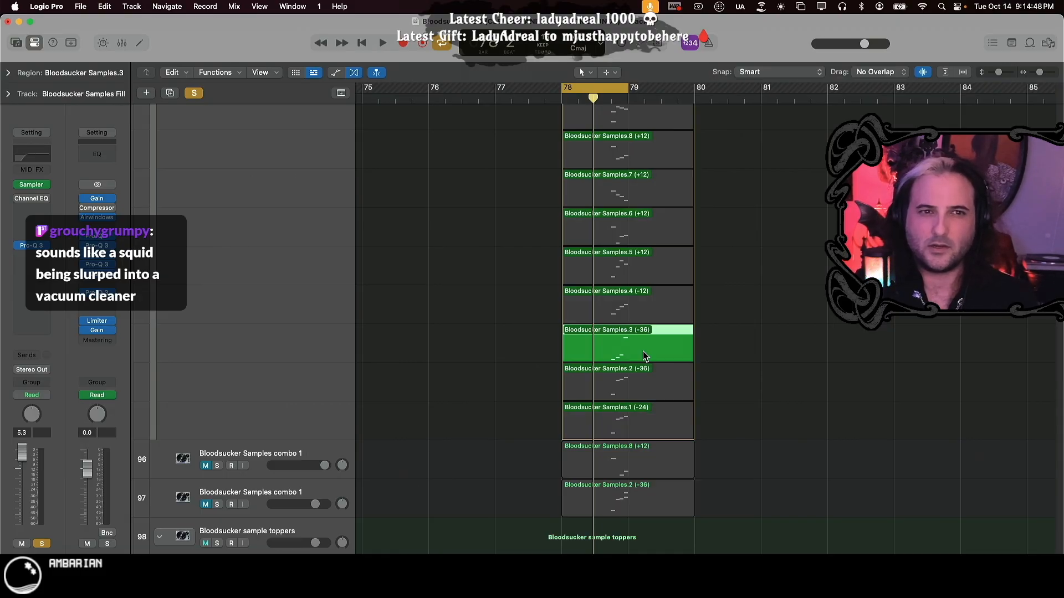
- Audition takes 4, 5 and 6 of the Bloodsucker Samples Fill, stop playback and unsolo the track
{"action": "key", "text": "space"}
{"action": "left_click", "coordinate": [647, 310]}
{"action": "left_click", "coordinate": [651, 262]}
{"action": "scroll", "coordinate": [650, 263], "scroll_direction": "up", "scroll_amount": 4}
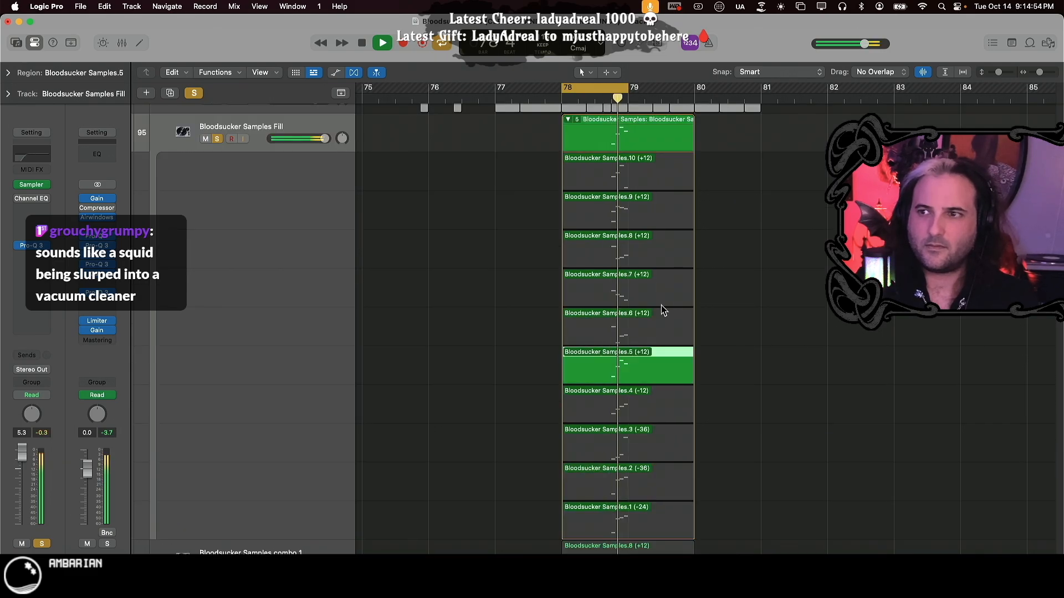
{"action": "left_click", "coordinate": [658, 320]}
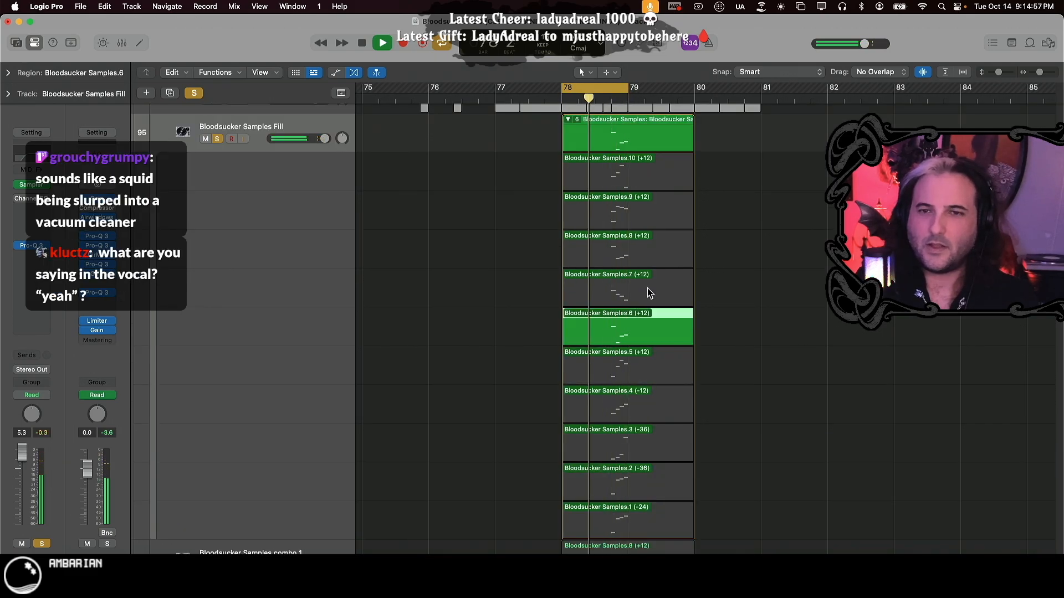
{"action": "key", "text": "space"}
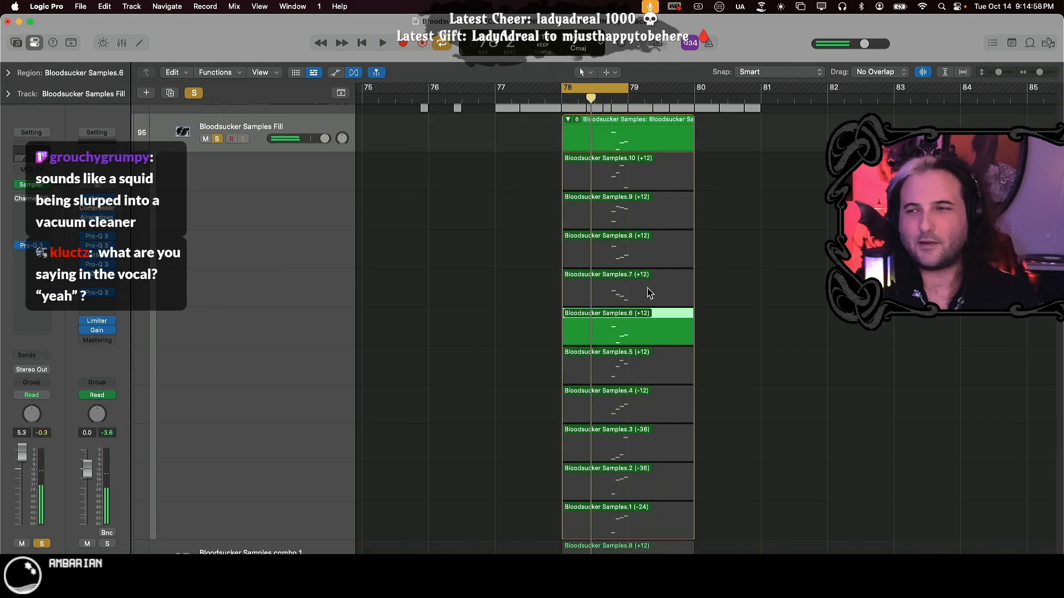
{"action": "key", "text": "space"}
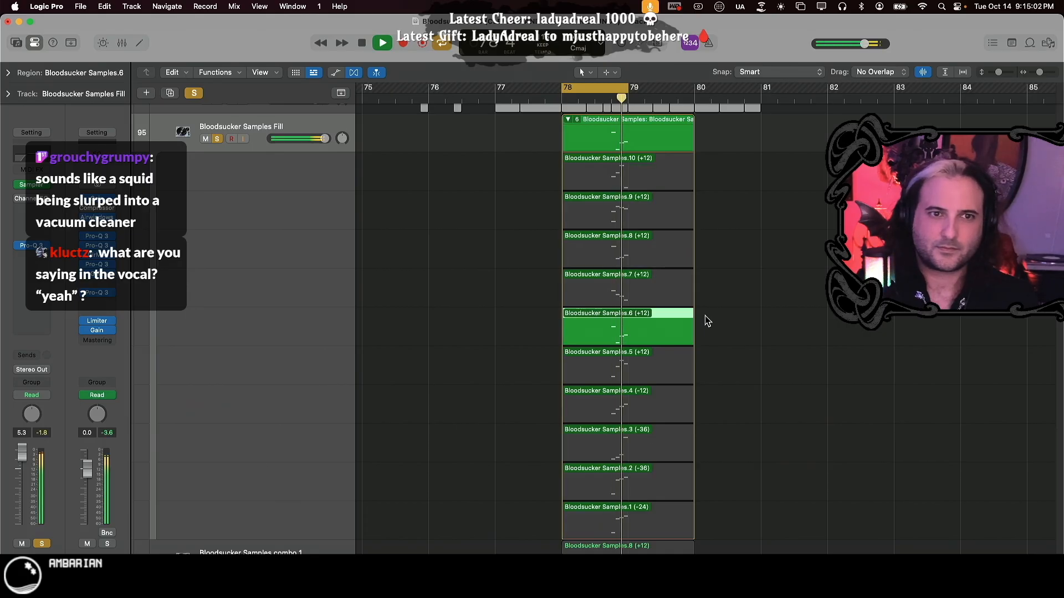
{"action": "key", "text": "space"}
{"action": "left_click", "coordinate": [217, 139]}
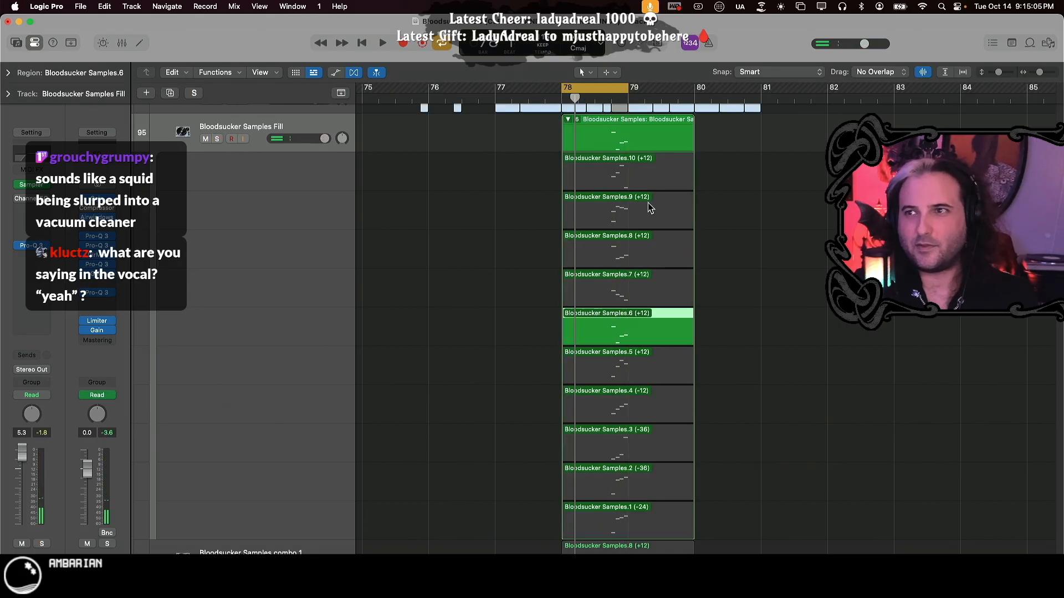
- Make take 8 of the Bloodsucker Samples Fill active, audition it soloed, then unsolo the track and collapse its take folder
{"action": "scroll", "coordinate": [637, 203], "scroll_direction": "up", "scroll_amount": 1}
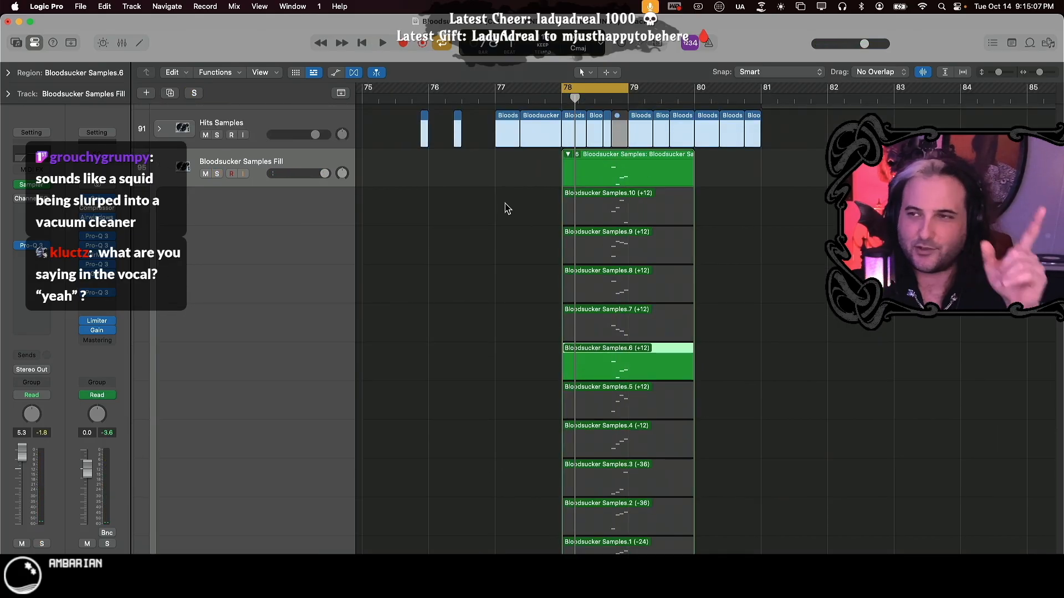
{"action": "left_click", "coordinate": [656, 298]}
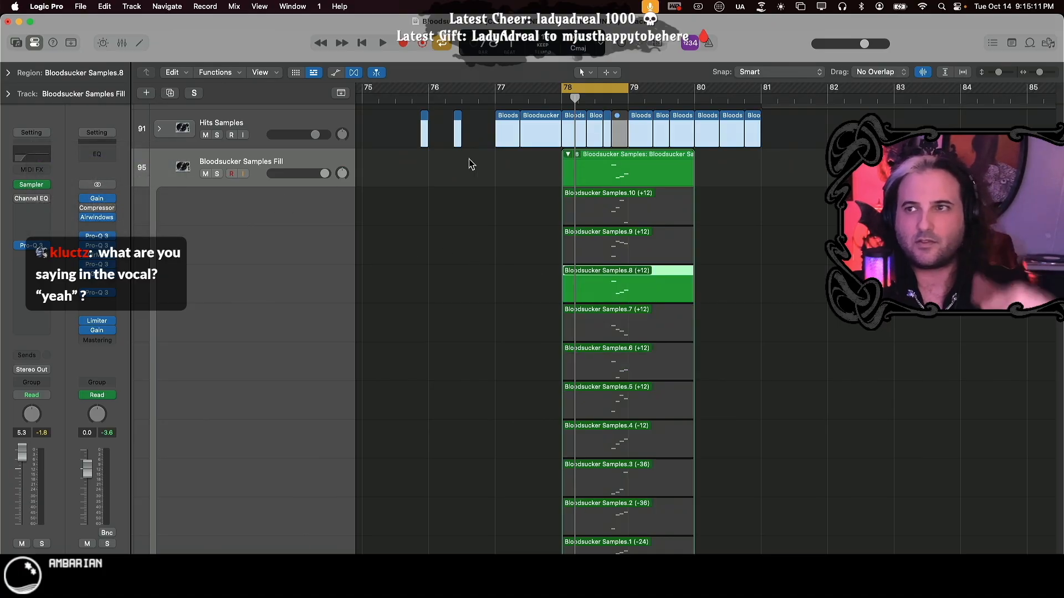
{"action": "left_click", "coordinate": [217, 174]}
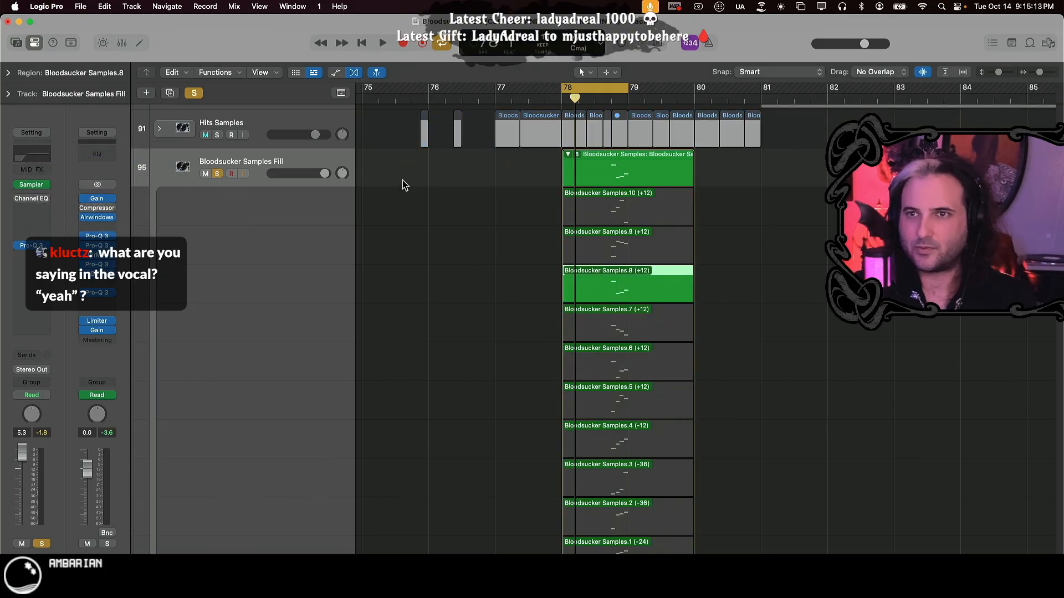
{"action": "key", "text": "space"}
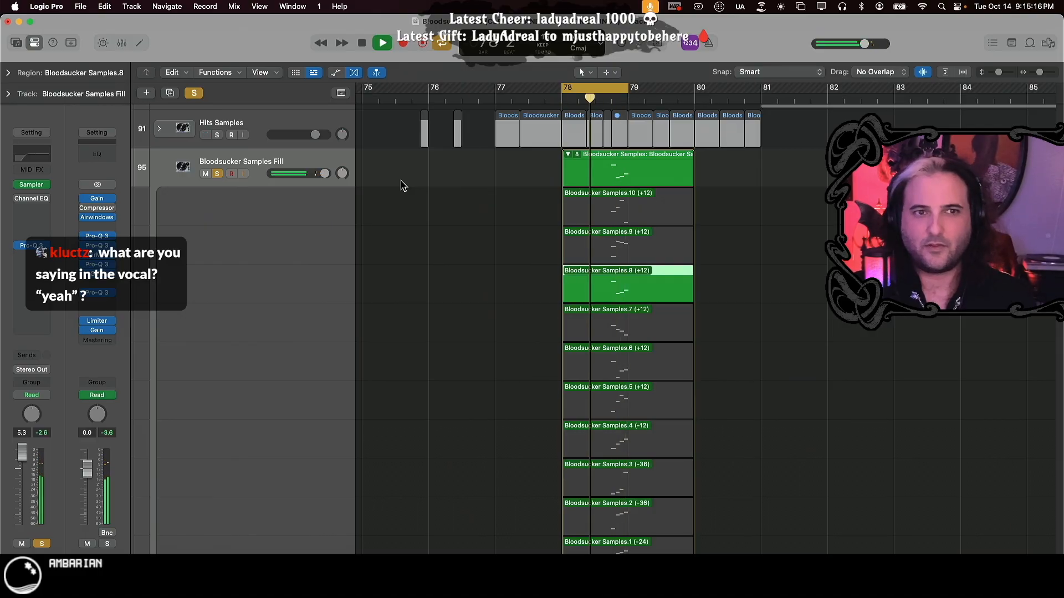
{"action": "key", "text": "space"}
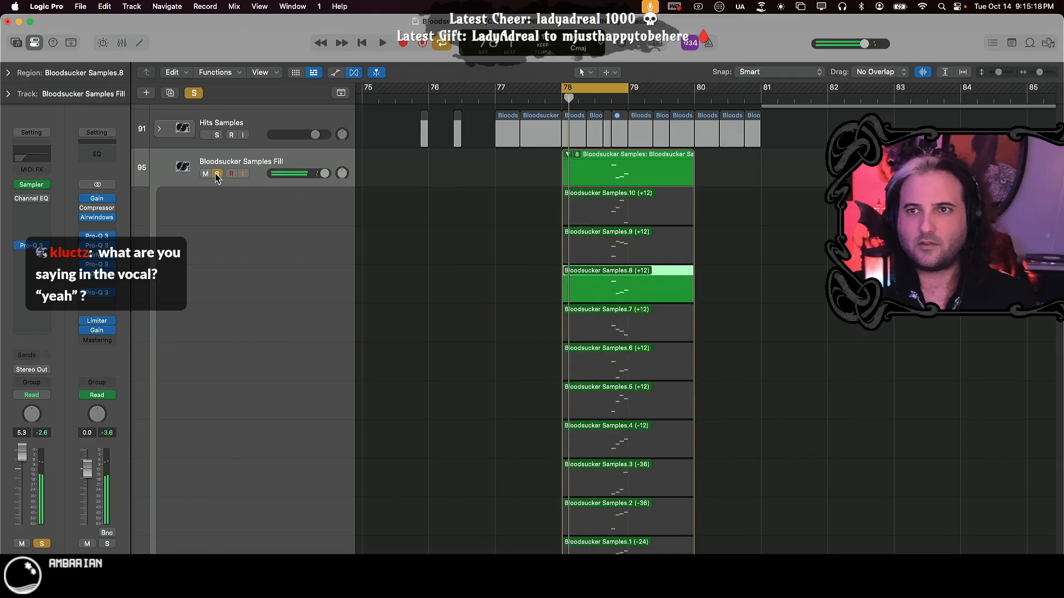
{"action": "left_click", "coordinate": [217, 174]}
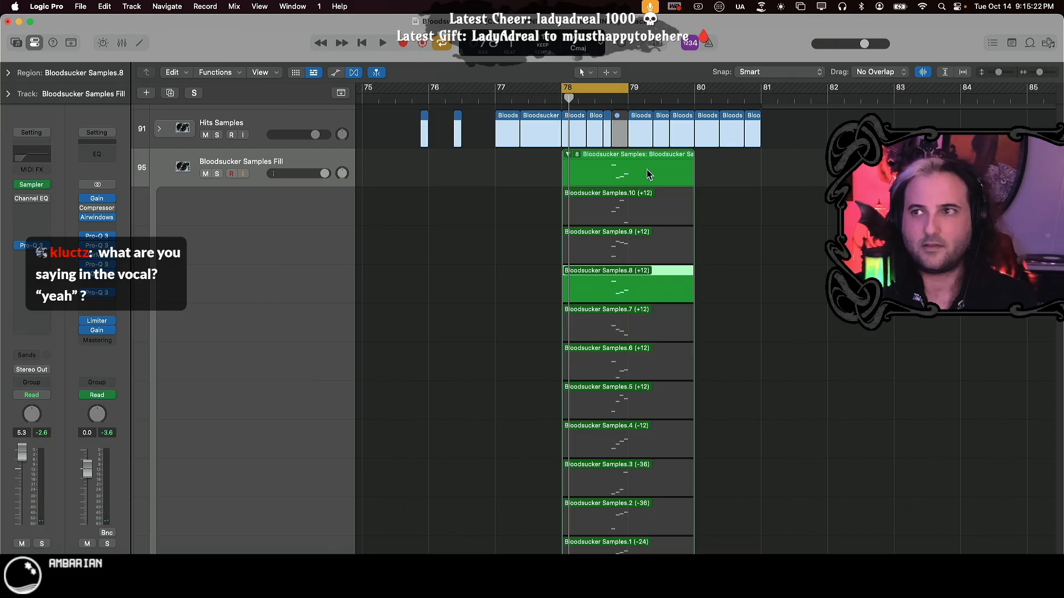
{"action": "left_click", "coordinate": [567, 155]}
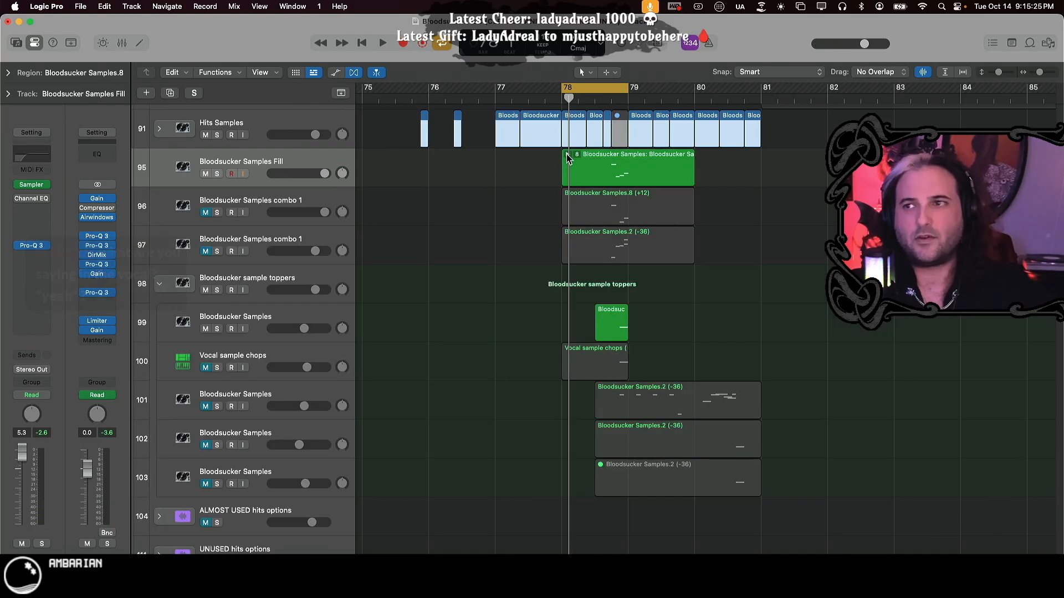
- Solo and play Bloodsucker Samples track 99, and extend its region and the cycle range to just past bar 81
{"action": "left_click", "coordinate": [268, 319]}
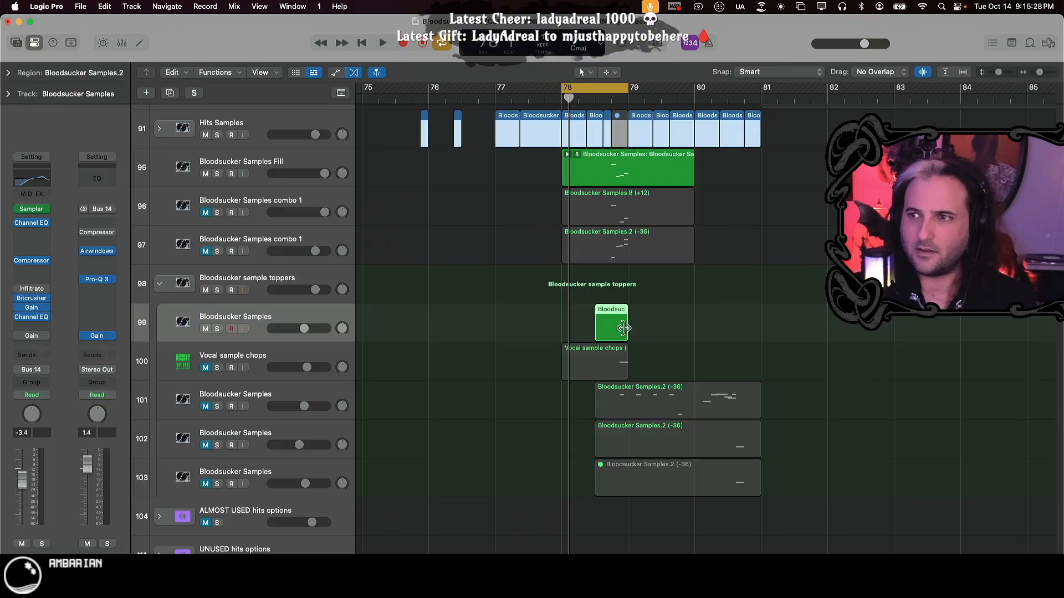
{"action": "left_click", "coordinate": [216, 329]}
{"action": "key", "text": "space"}
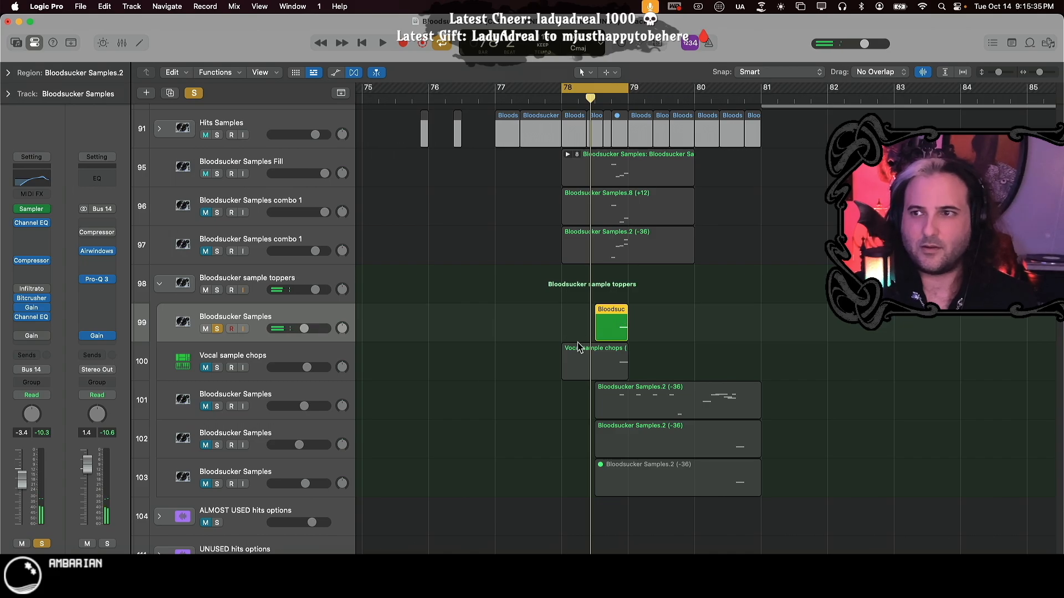
{"action": "left_click_drag", "start_coordinate": [624, 333], "coordinate": [790, 334]}
{"action": "left_click_drag", "start_coordinate": [629, 93], "coordinate": [777, 106]}
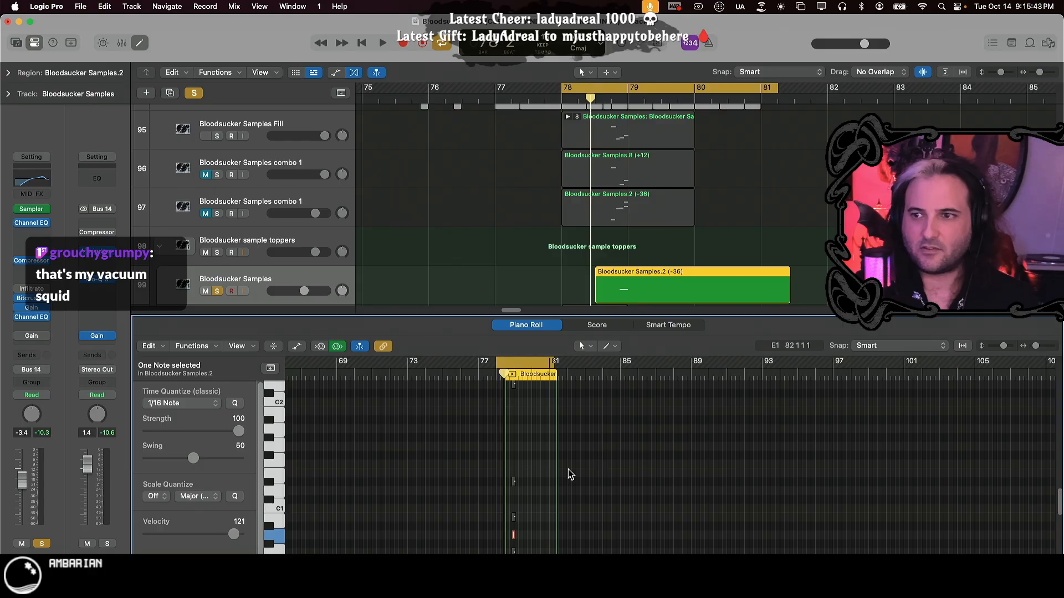
- Lengthen the region's selected A0 note in the Piano Roll to bar 81 and play the soloed result
{"action": "scroll", "coordinate": [568, 471], "scroll_direction": "down", "scroll_amount": 3}
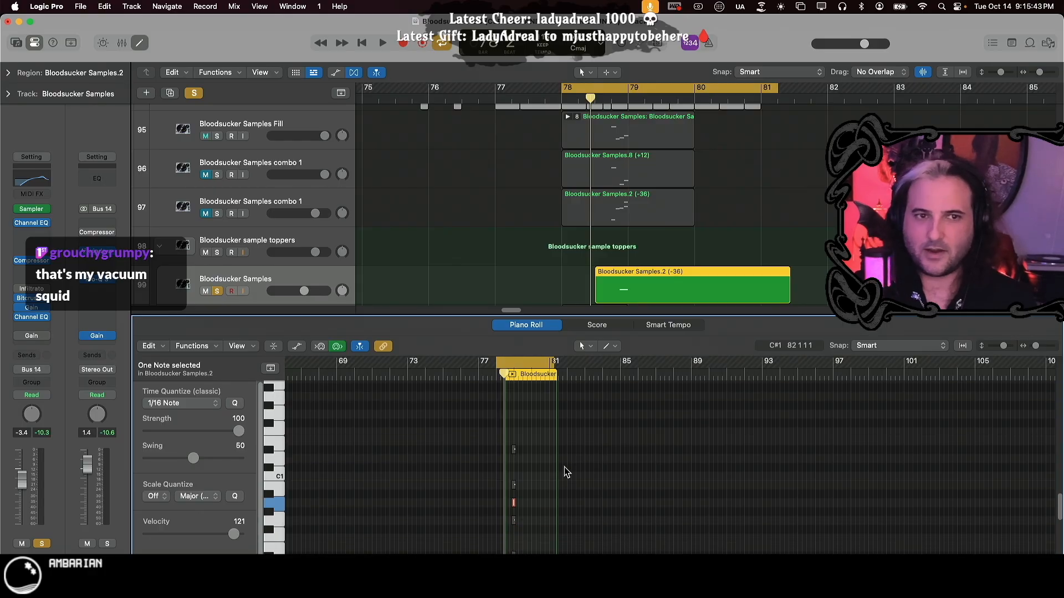
{"action": "scroll", "coordinate": [513, 466], "scroll_direction": "up", "scroll_amount": 10}
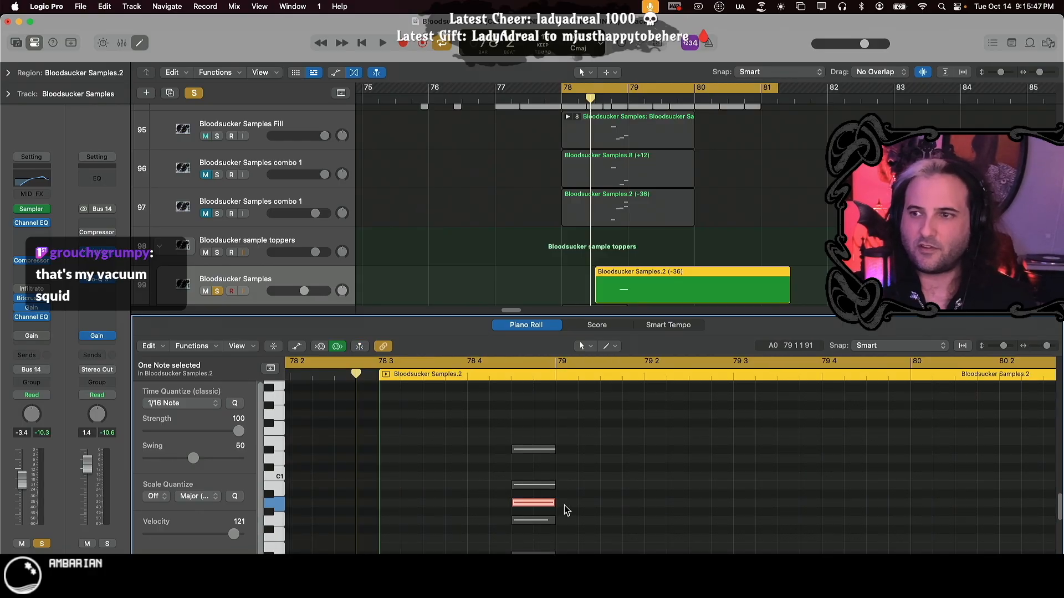
{"action": "left_click_drag", "start_coordinate": [553, 503], "coordinate": [1039, 502]}
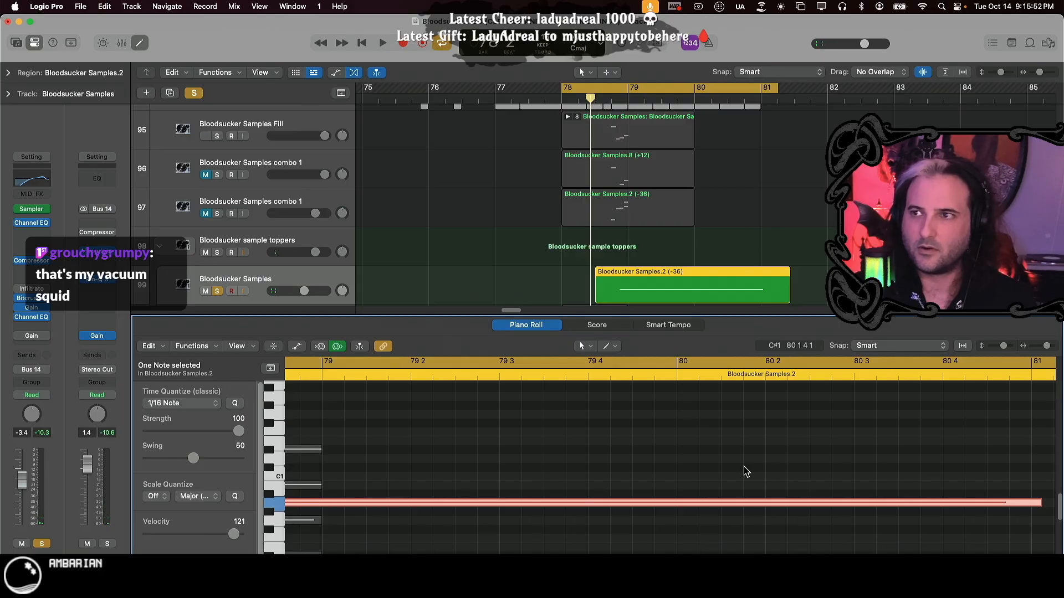
{"action": "key", "text": "space"}
{"action": "key", "text": "space"}
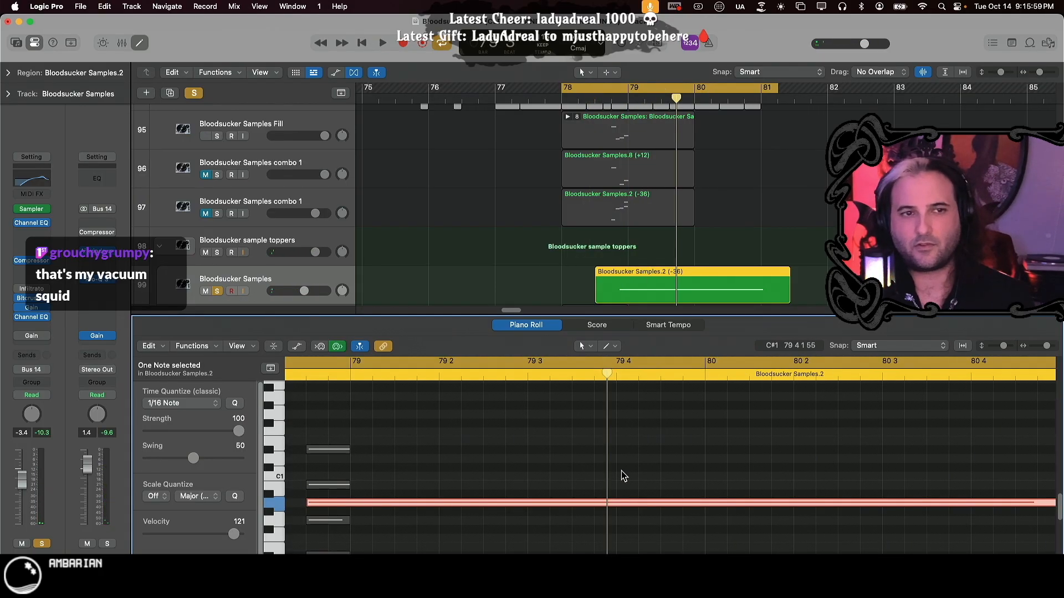
{"action": "key", "text": "super+Left"}
{"action": "key", "text": "super+Left"}
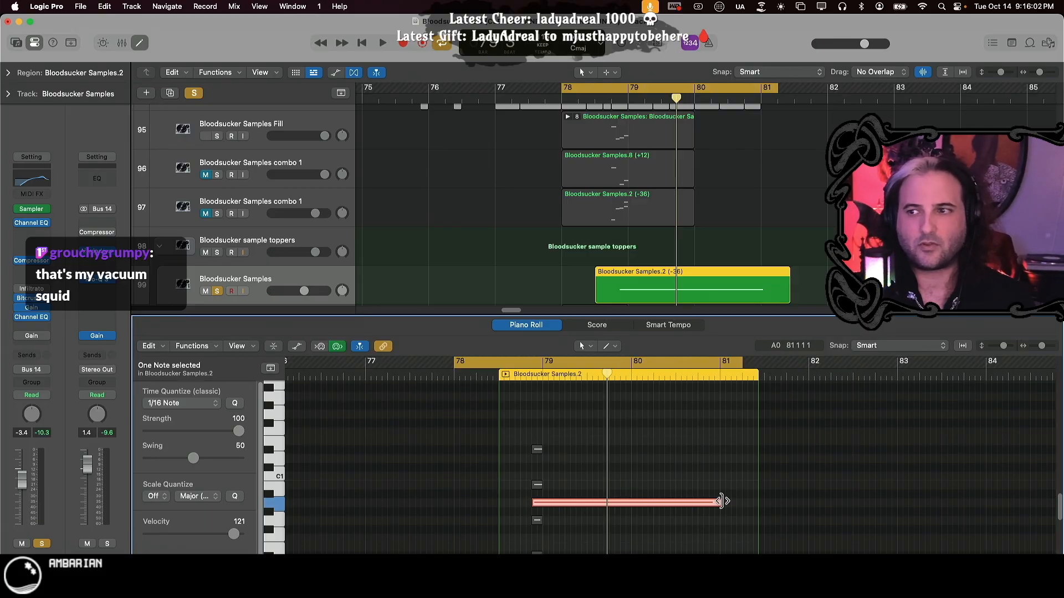
{"action": "key", "text": "space"}
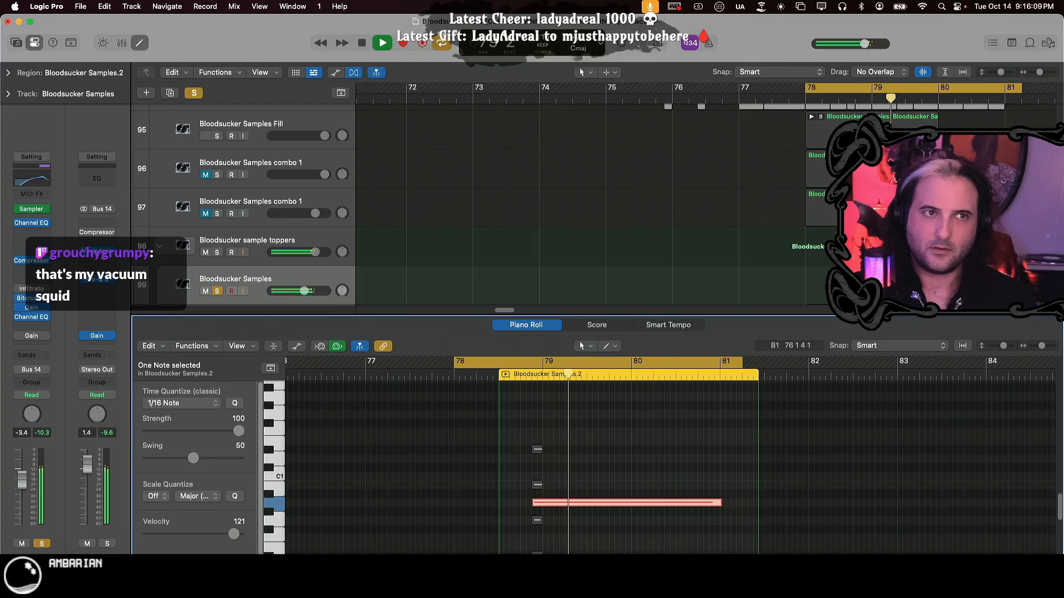
{"action": "key", "text": "space"}
{"action": "key", "text": "super+Left"}
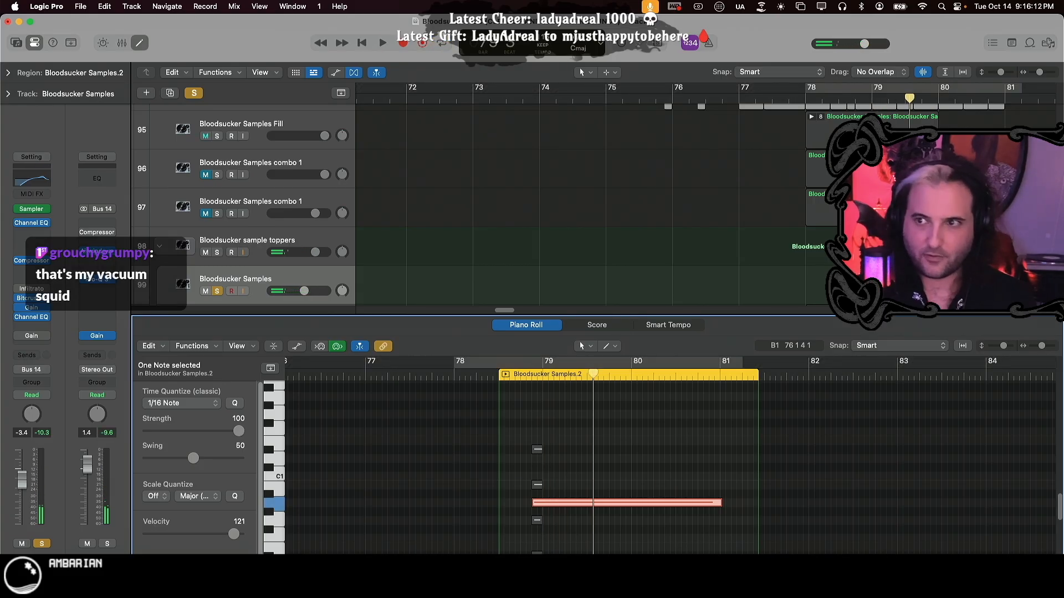
{"action": "key", "text": "super+Left"}
{"action": "key", "text": "super+Left"}
{"action": "key", "text": "super+Left"}
{"action": "key", "text": "super+Left"}
{"action": "key", "text": "n"}
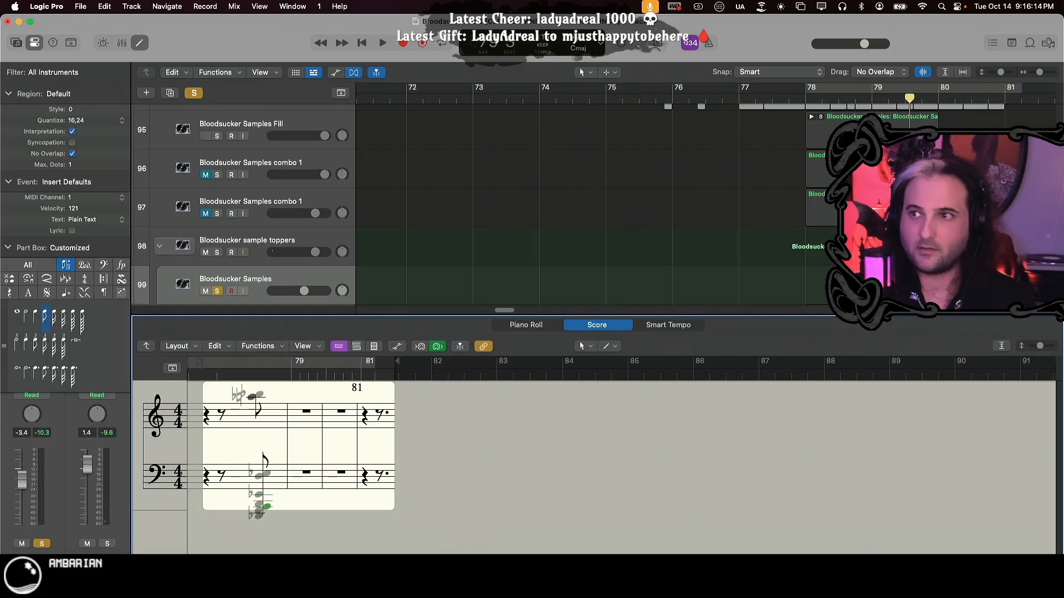
{"action": "key", "text": "n"}
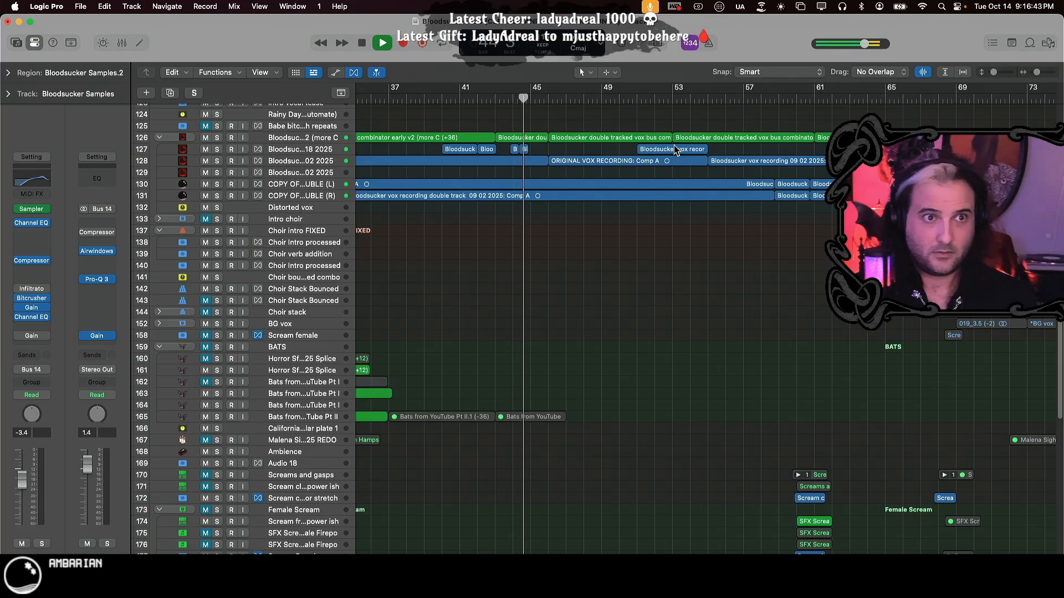
- Play the vocal tracks around bar 44 in the full mix
{"action": "key", "text": "super+Right"}
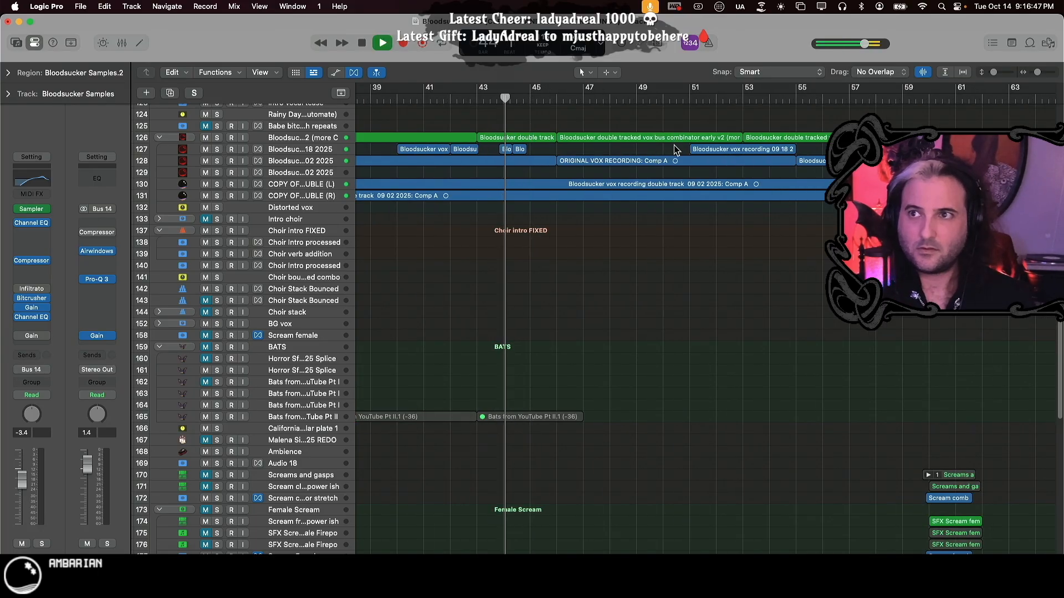
{"action": "key", "text": "space"}
{"action": "key", "text": "space"}
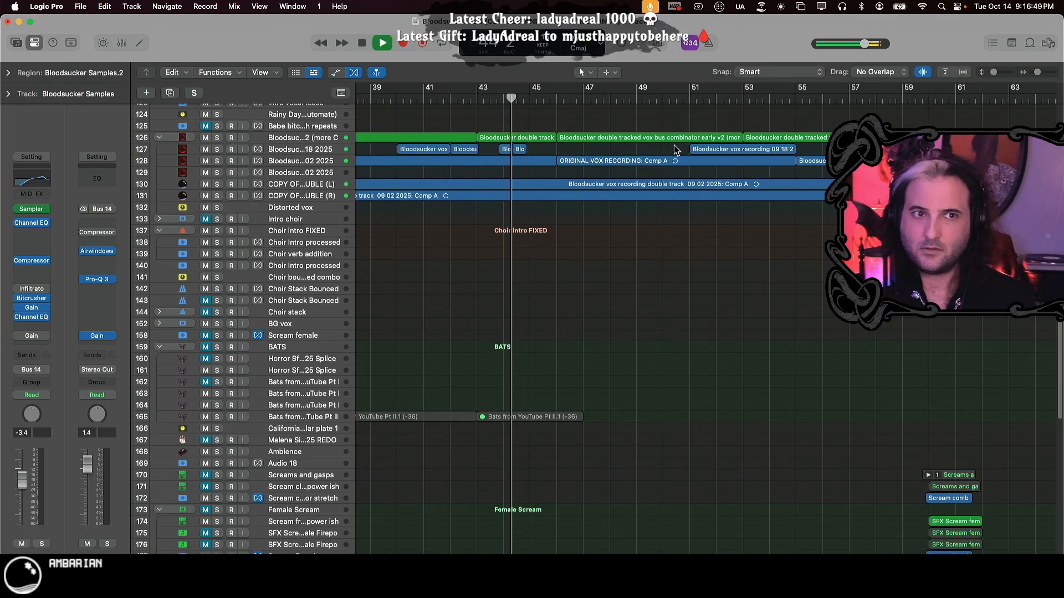
{"action": "key", "text": "space"}
- Play the full mix around bar 79 and examine the notes of the Bloodsucker Samples region on track 99 in the Piano Roll
{"action": "scroll", "coordinate": [900, 350], "scroll_direction": "right", "scroll_amount": 10}
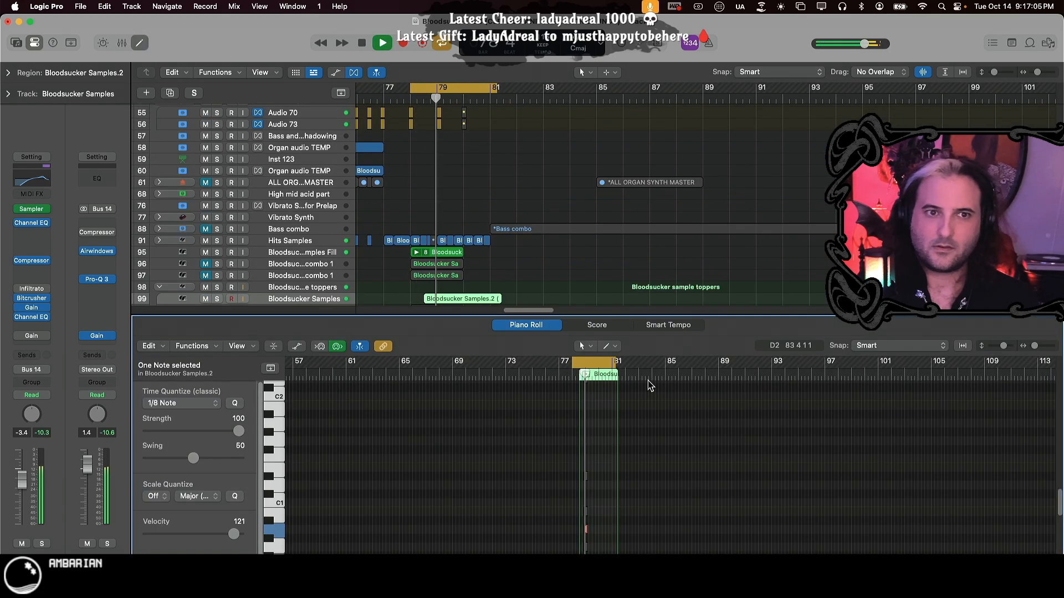
{"action": "key", "text": "space"}
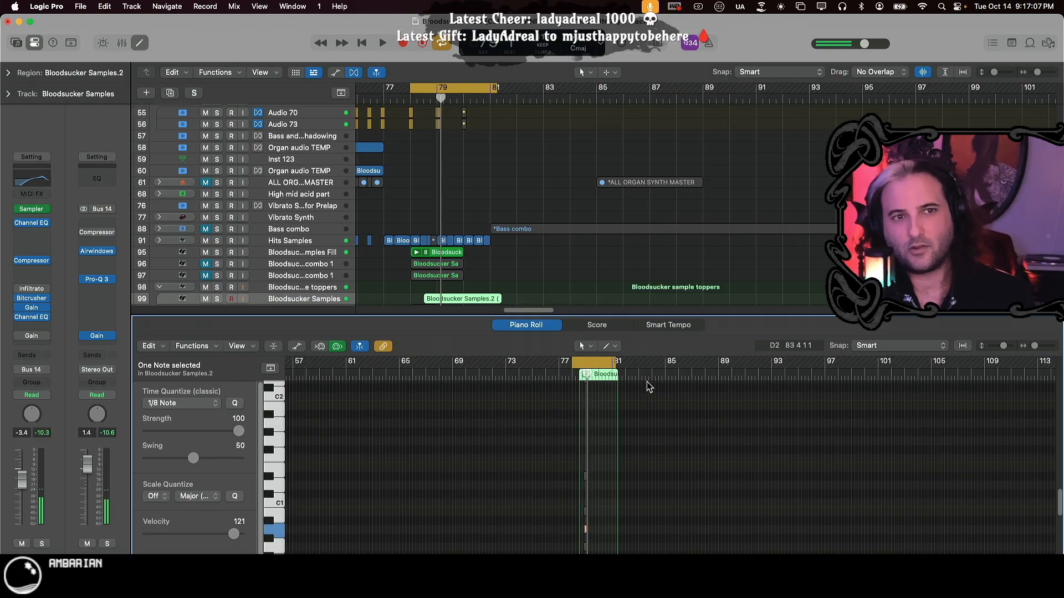
{"action": "key", "text": "super+Right"}
{"action": "key", "text": "super+Right"}
{"action": "key", "text": "super+Right"}
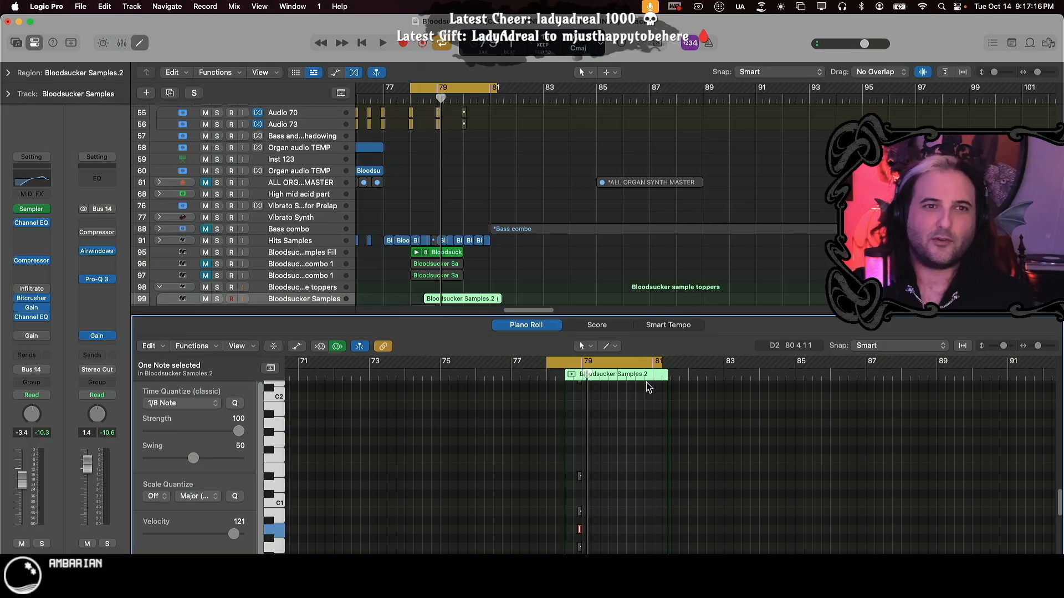
{"action": "key", "text": "super+Right"}
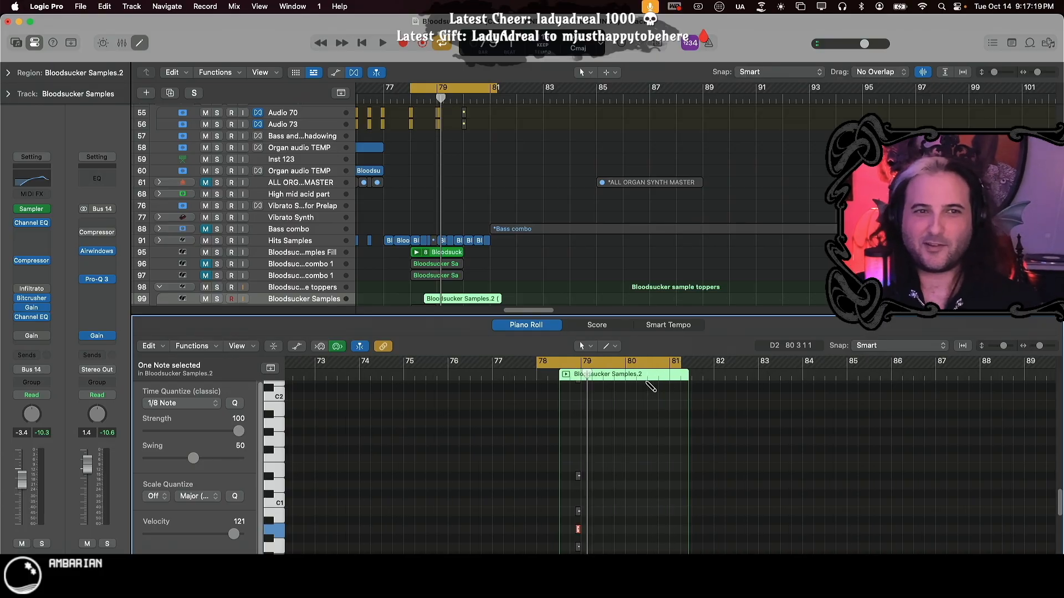
- Examine the arrangement around bars 75 to 85 in the Tracks area
{"action": "key", "text": "super+Right"}
{"action": "key", "text": "super+Right"}
{"action": "key", "text": "super+Left"}
{"action": "key", "text": "super+Left"}
{"action": "key", "text": "super+Left"}
{"action": "key", "text": "super+Right"}
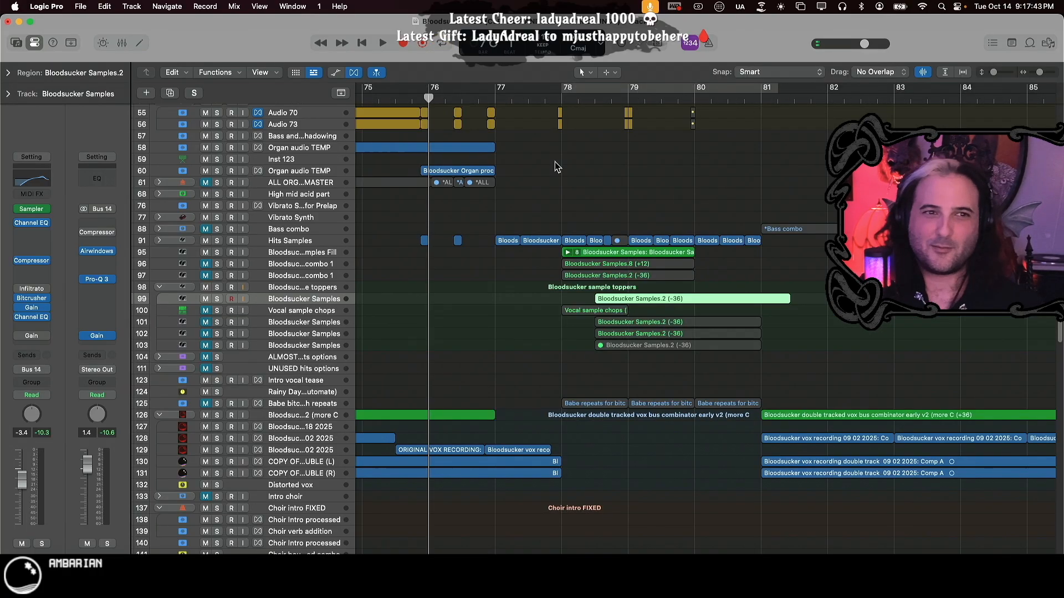
{"action": "key", "text": "comma"}
{"action": "key", "text": "period"}
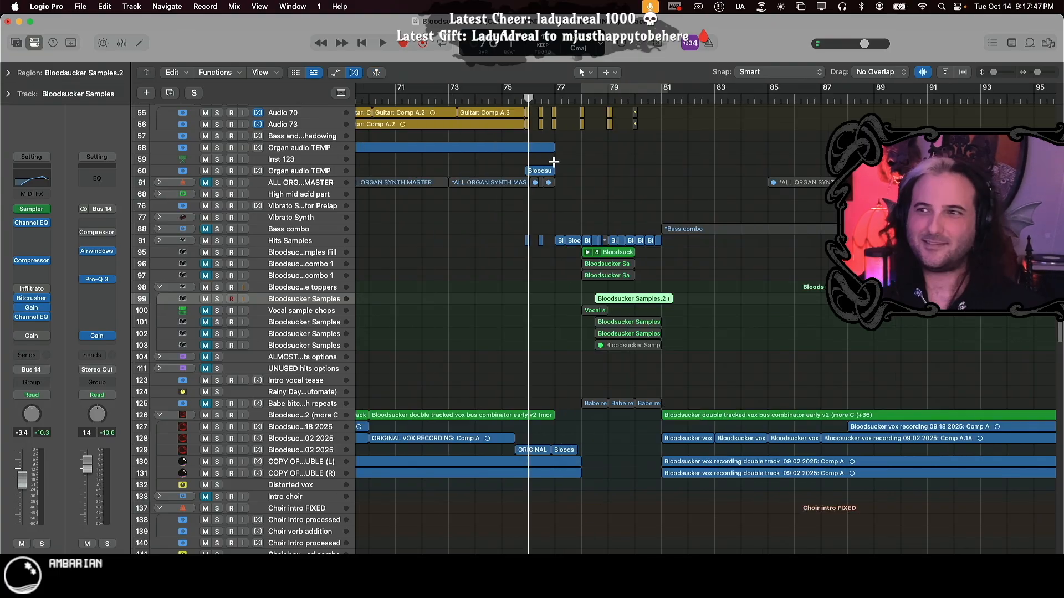
{"action": "key", "text": "super+Left"}
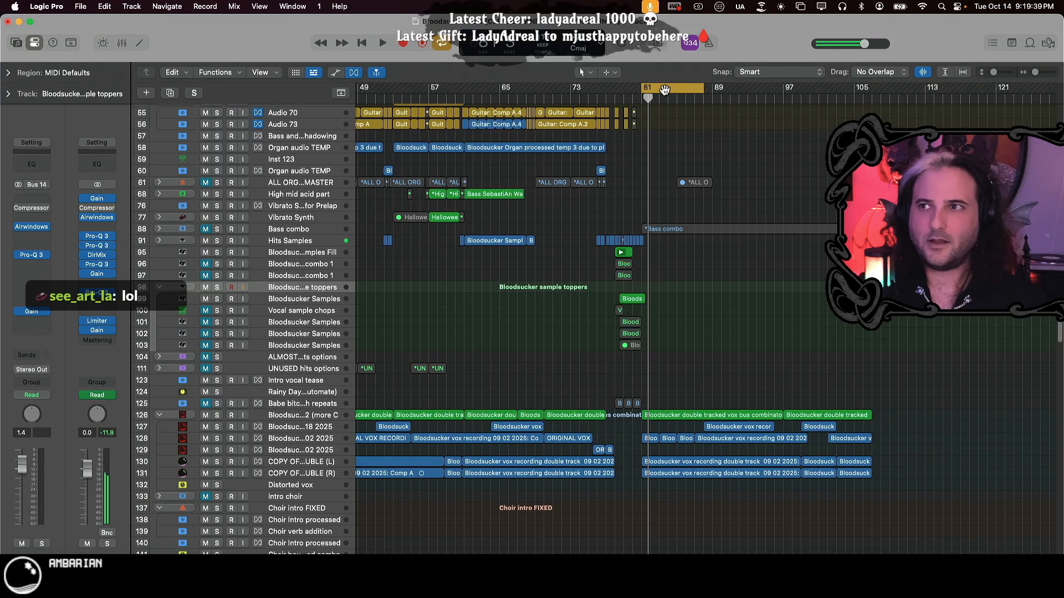
- Shift the cycle range slightly earlier at bar 81, play the mix, and shift the range back
{"action": "left_click_drag", "start_coordinate": [664, 90], "coordinate": [659, 89]}
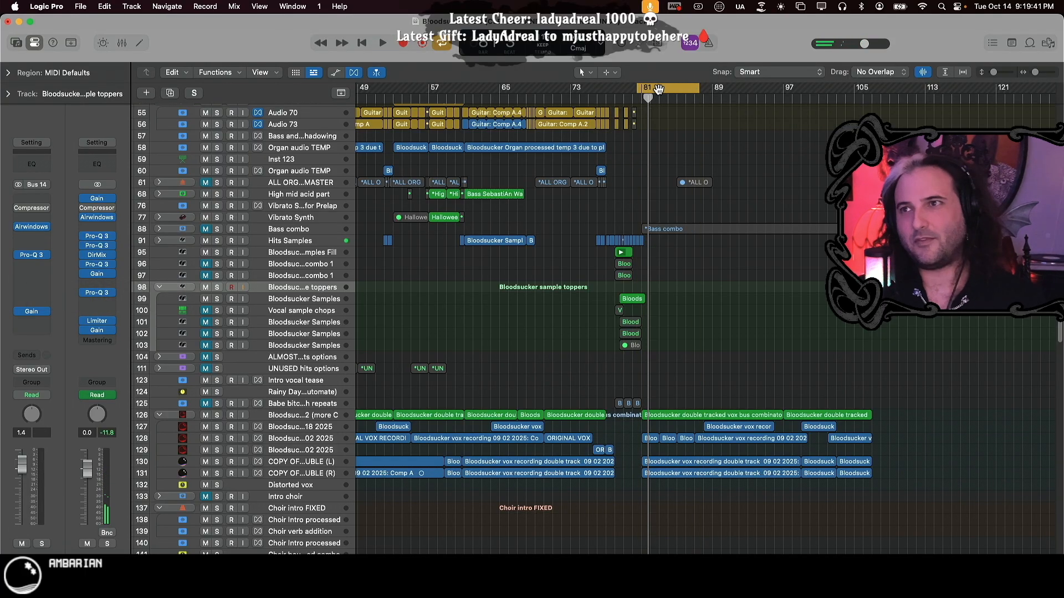
{"action": "key", "text": "space"}
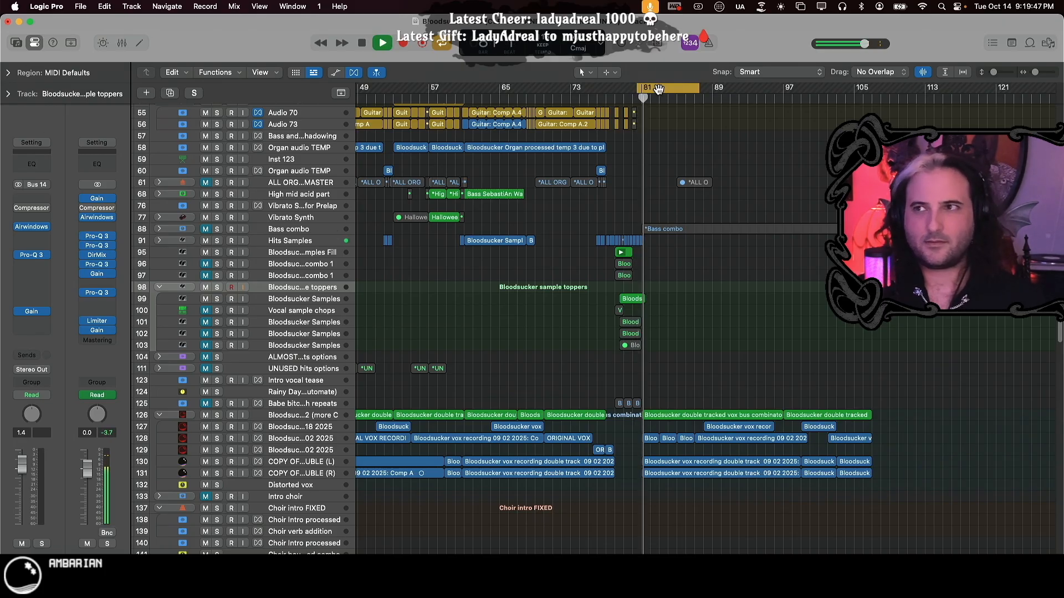
{"action": "key", "text": "space"}
{"action": "left_click_drag", "start_coordinate": [659, 90], "coordinate": [670, 93]}
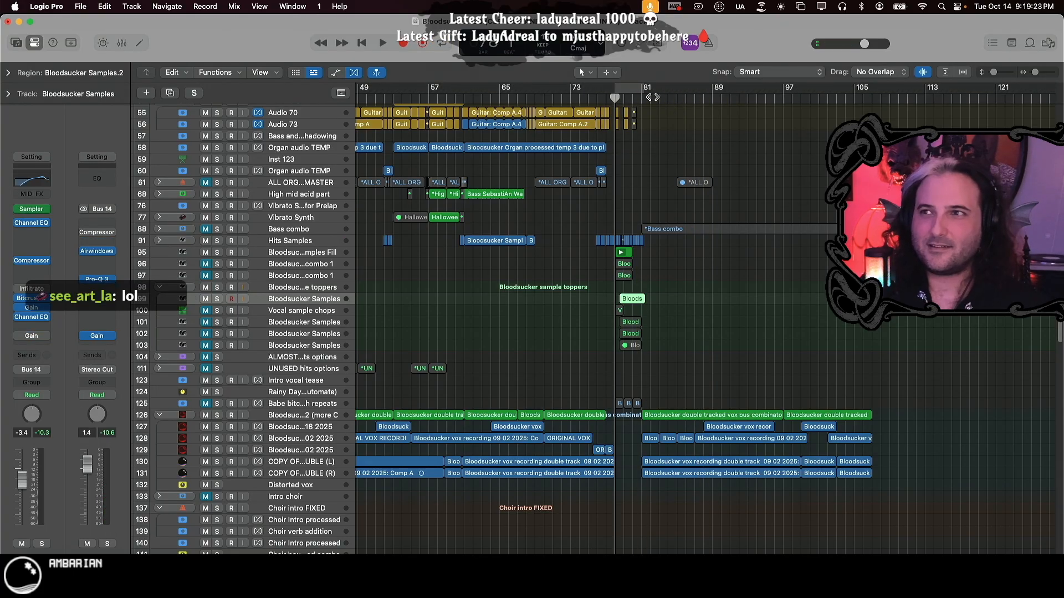
- Select the Bloodsucker sample toppers stack and play the full mix with the cycle on over bars 81 to 88
{"action": "left_click", "coordinate": [651, 98]}
{"action": "key", "text": "Up"}
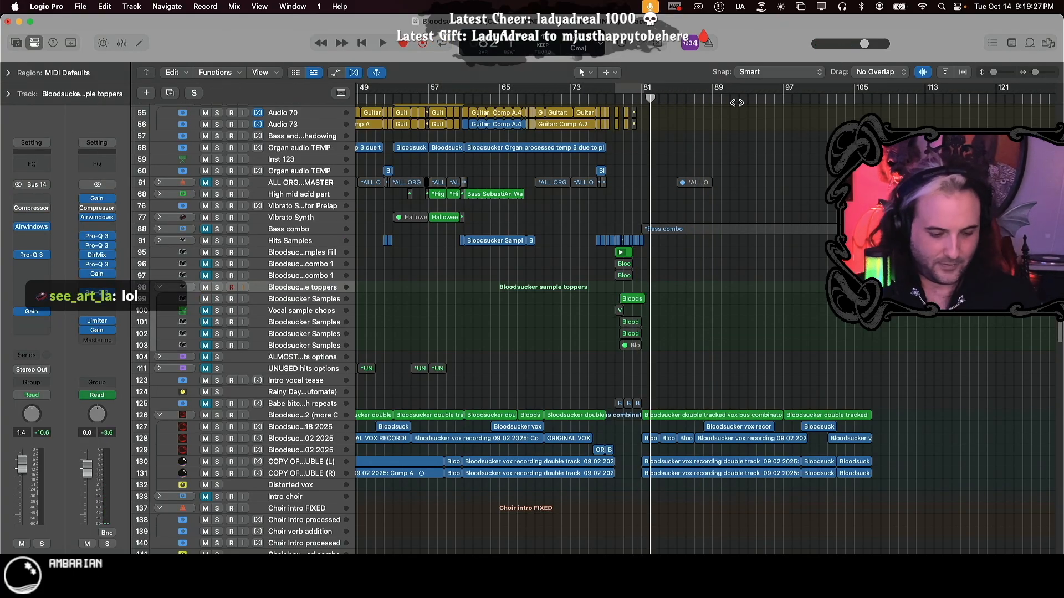
{"action": "key", "text": "comma"}
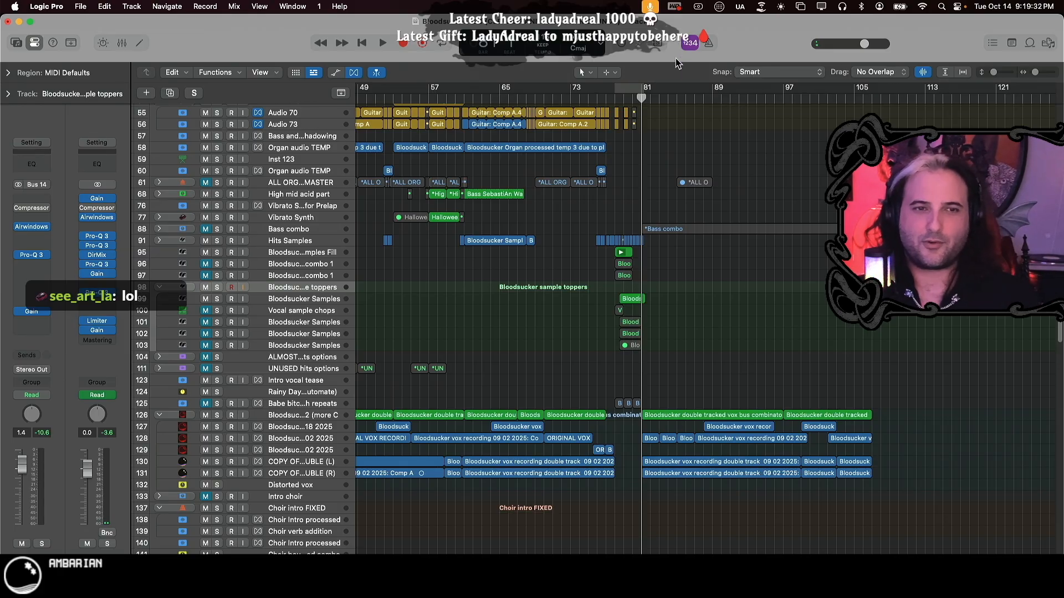
{"action": "key", "text": "c"}
{"action": "key", "text": "space"}
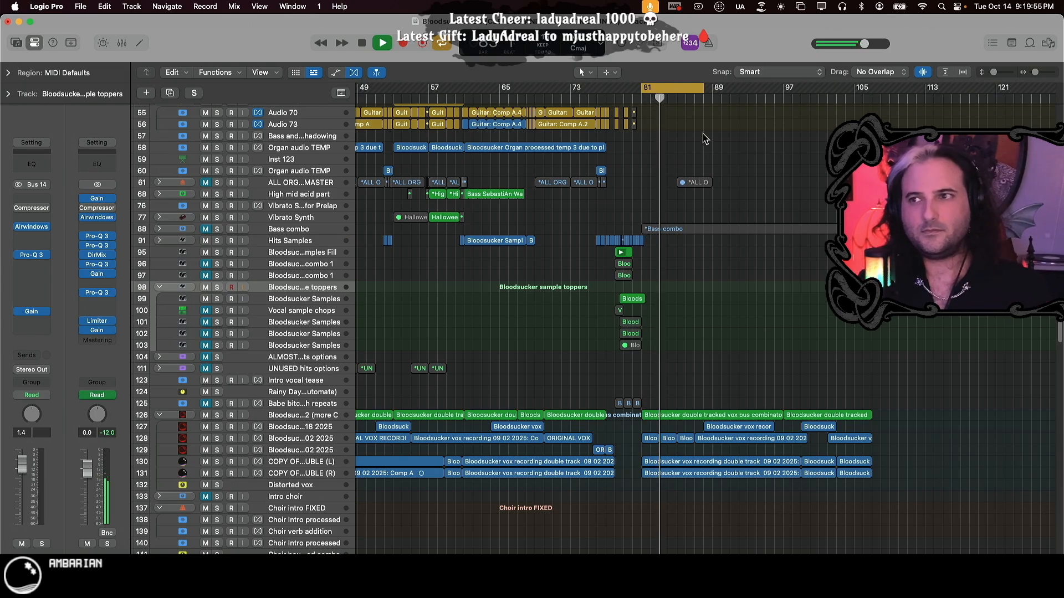
{"action": "key", "text": "super+Right"}
{"action": "key", "text": "super+Right"}
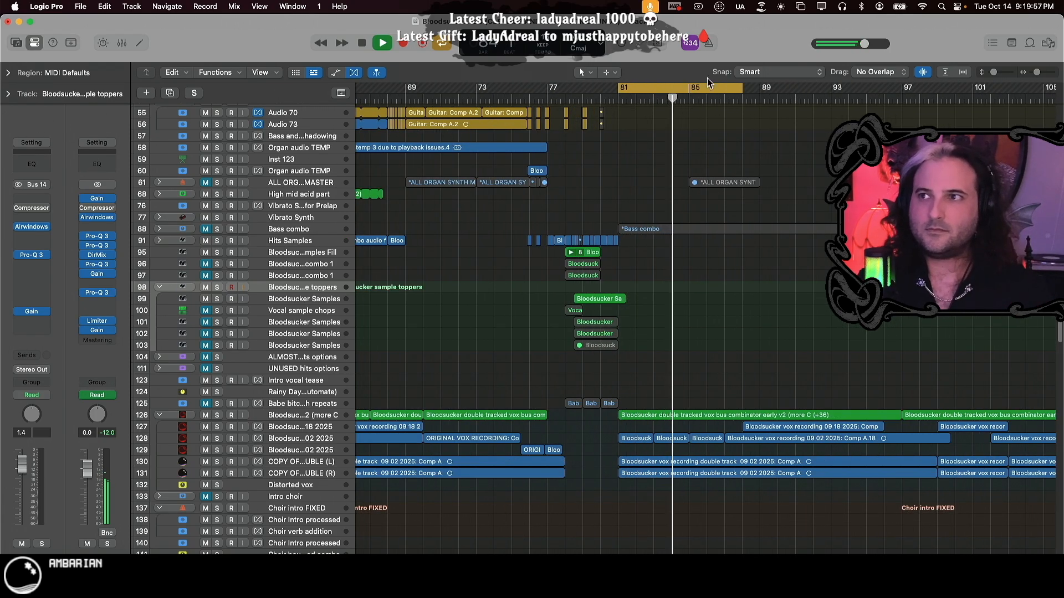
{"action": "key", "text": "space"}
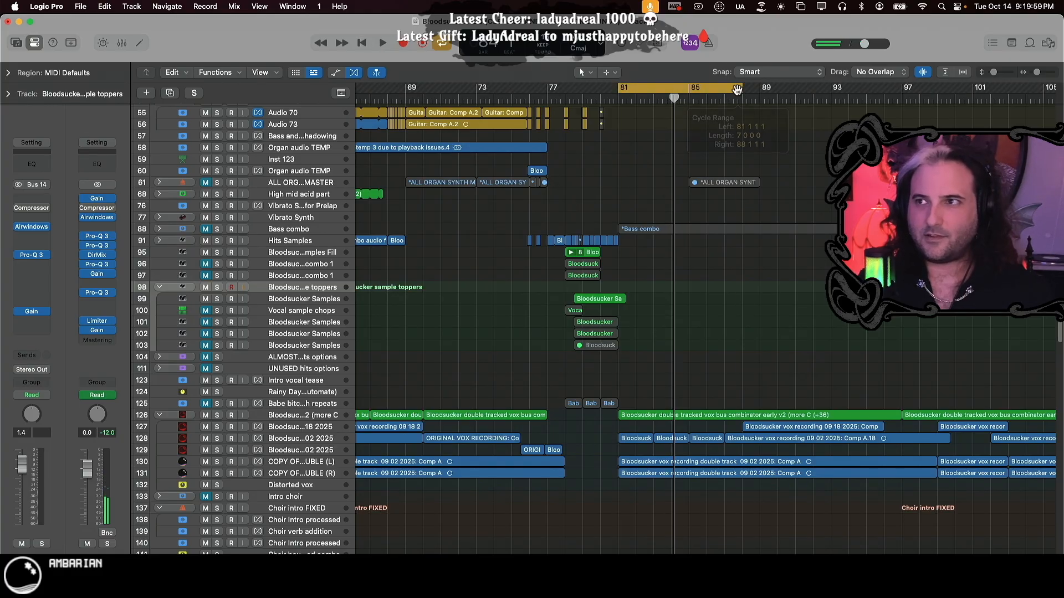
- Shorten the cycle range to bars 81 to 85 and look through the tracks while it plays
{"action": "left_click_drag", "start_coordinate": [739, 91], "coordinate": [690, 162]}
{"action": "key", "text": "space"}
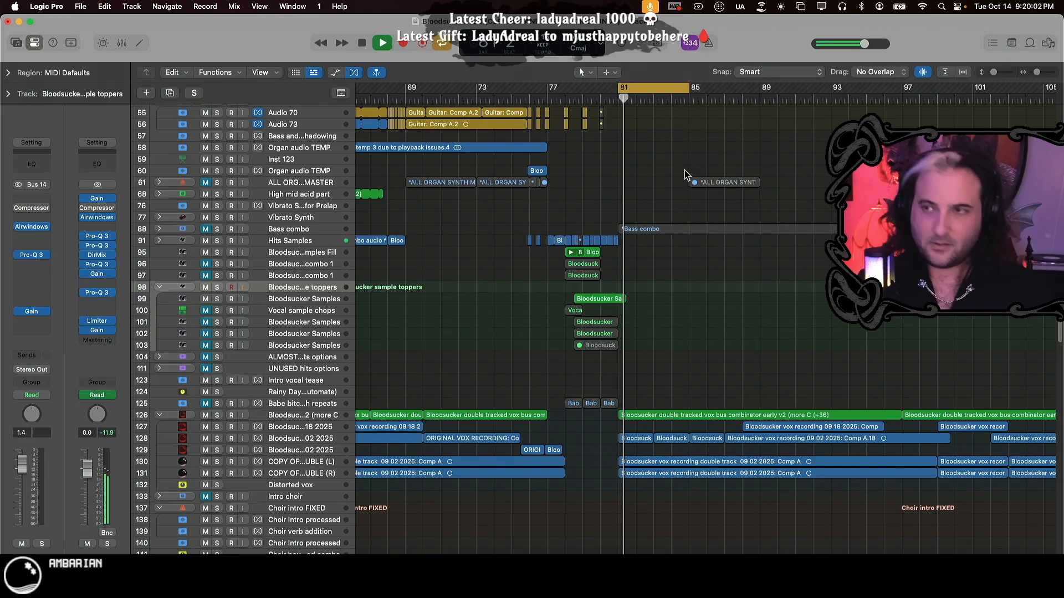
{"action": "key", "text": "super+Right"}
{"action": "key", "text": "super+Right"}
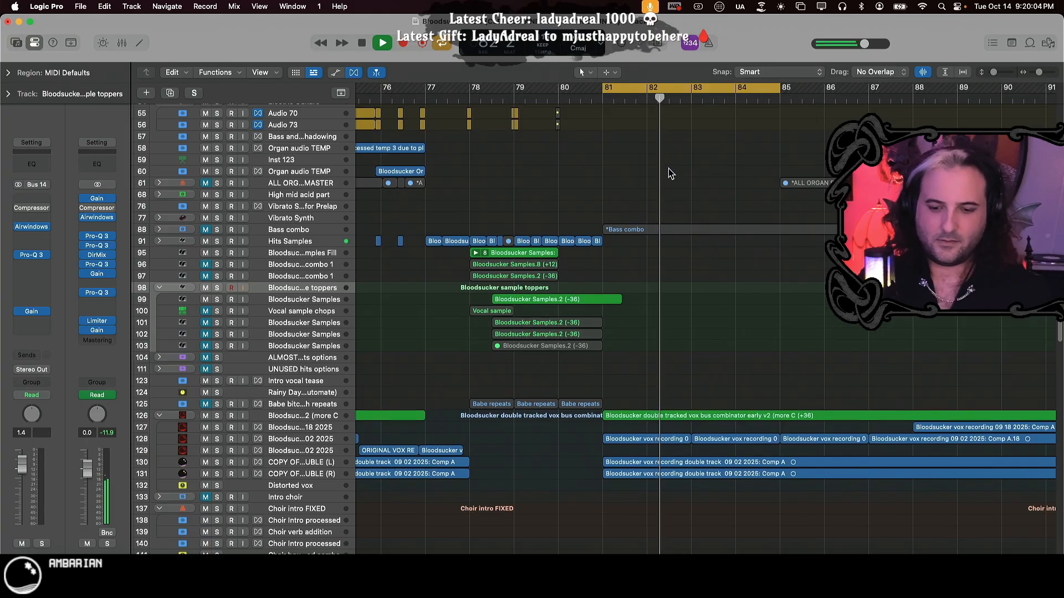
{"action": "scroll", "coordinate": [693, 200], "scroll_direction": "up", "scroll_amount": 10}
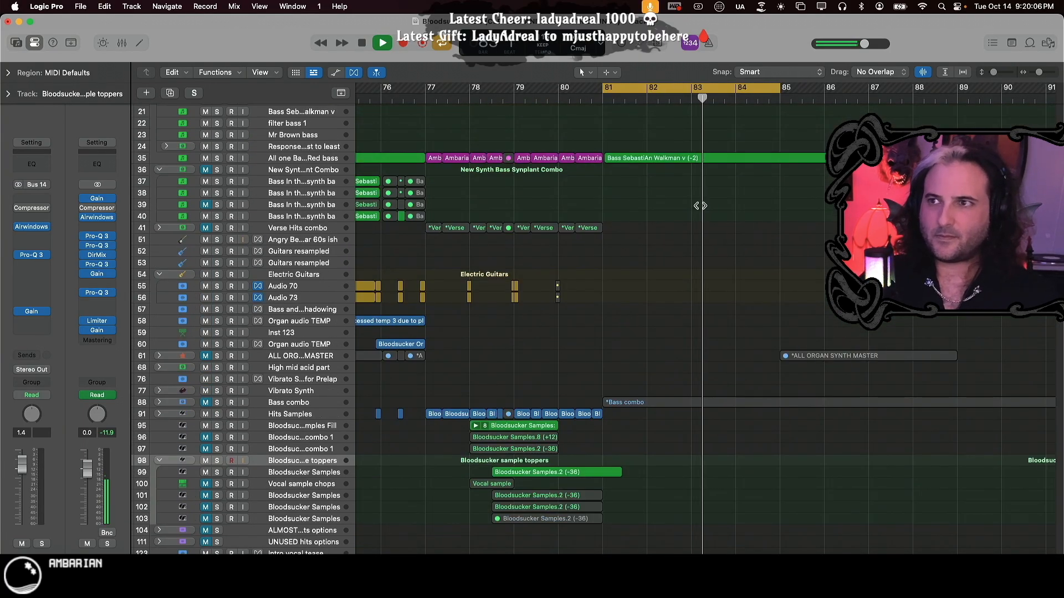
{"action": "scroll", "coordinate": [701, 206], "scroll_direction": "up", "scroll_amount": 1}
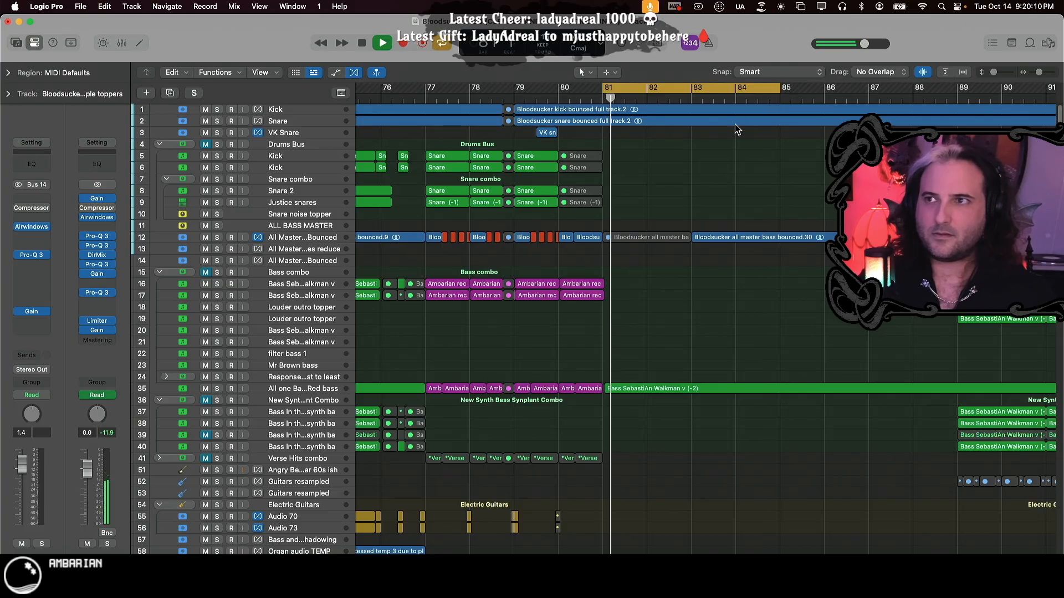
{"action": "scroll", "coordinate": [703, 187], "scroll_direction": "down", "scroll_amount": 12}
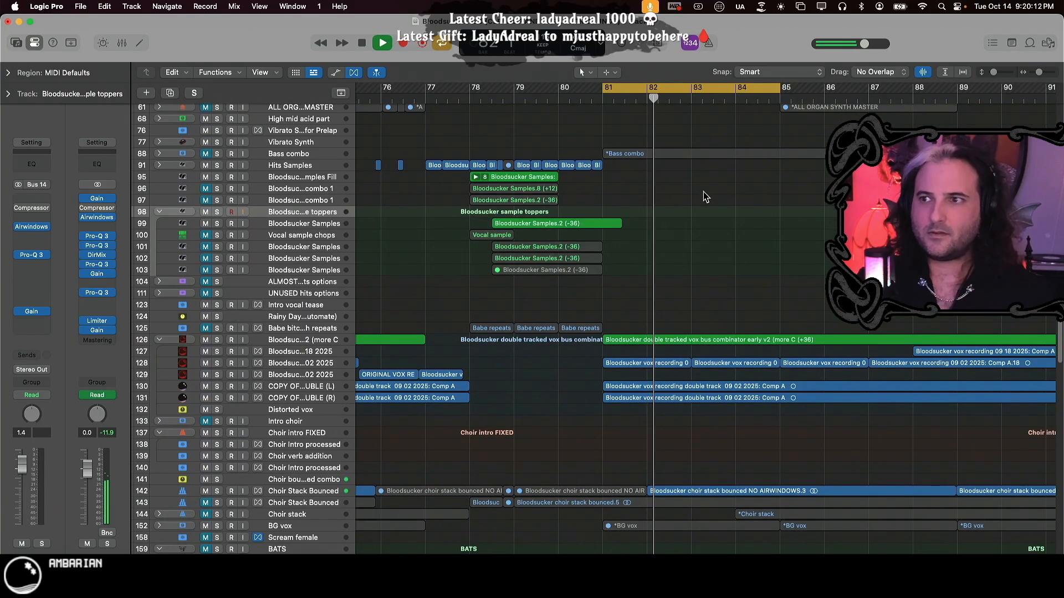
{"action": "scroll", "coordinate": [670, 365], "scroll_direction": "down", "scroll_amount": 2}
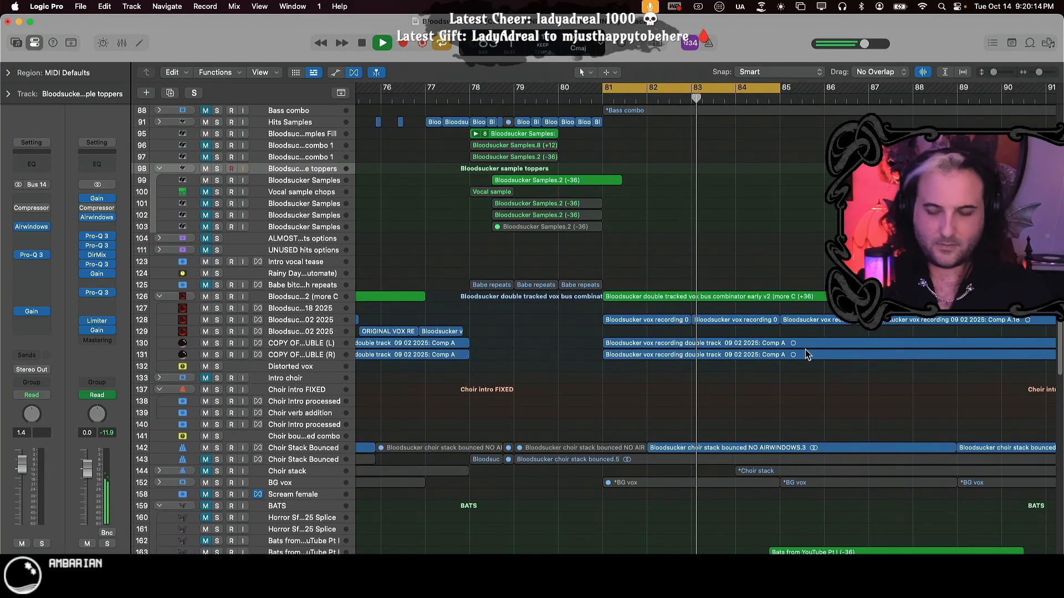
{"action": "key", "text": "super+Right"}
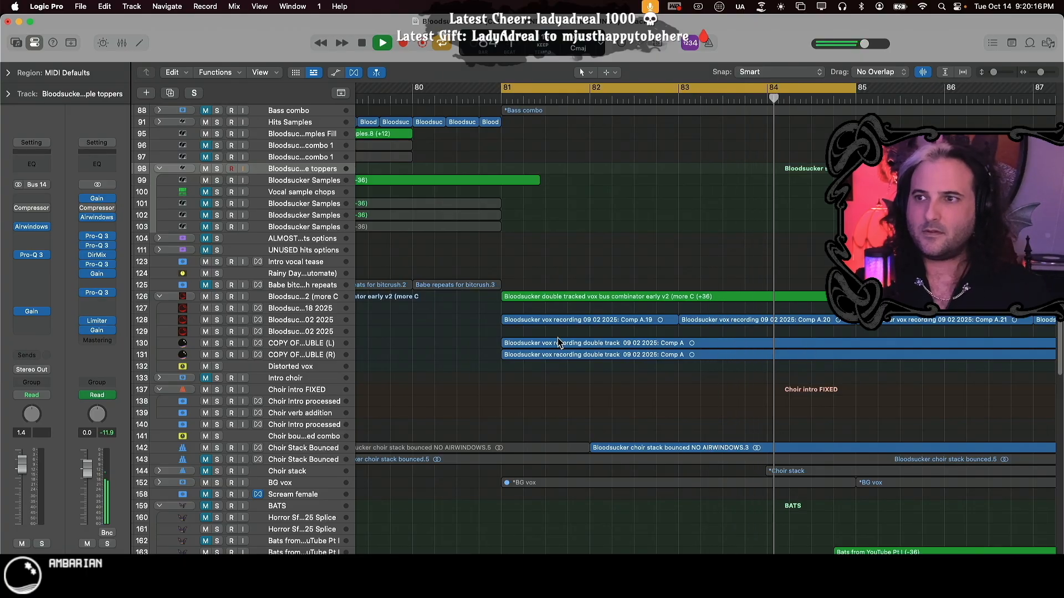
{"action": "key", "text": "space"}
- Solo and play the Scream female glitch v1 track 181 from bar 81, and unsolo it
{"action": "scroll", "coordinate": [626, 490], "scroll_direction": "down", "scroll_amount": 8}
{"action": "scroll", "coordinate": [634, 484], "scroll_direction": "down", "scroll_amount": 5}
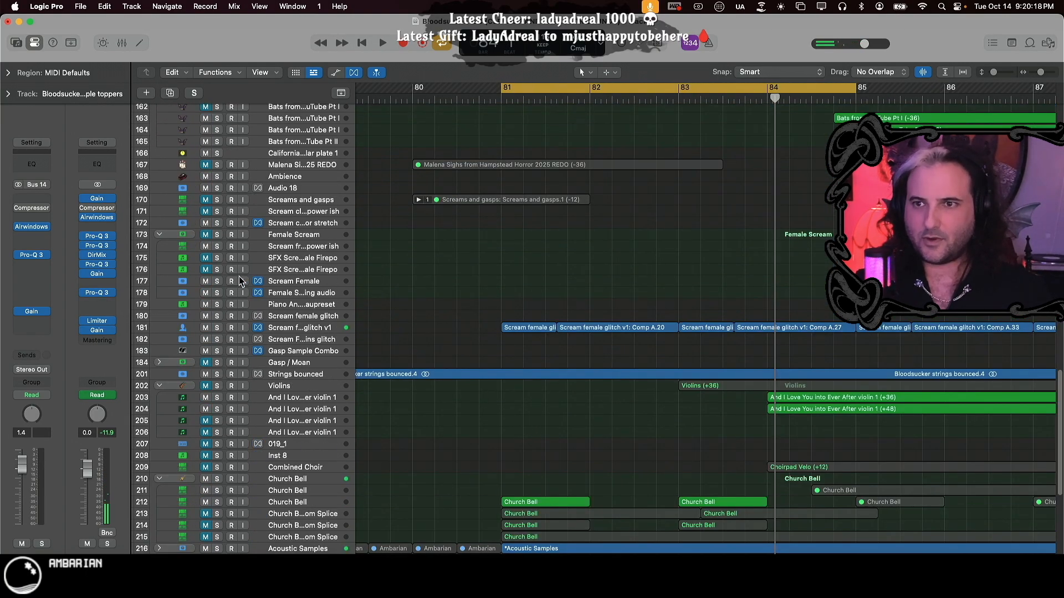
{"action": "left_click", "coordinate": [217, 328]}
{"action": "key", "text": "super+Down"}
{"action": "key", "text": "super+Down"}
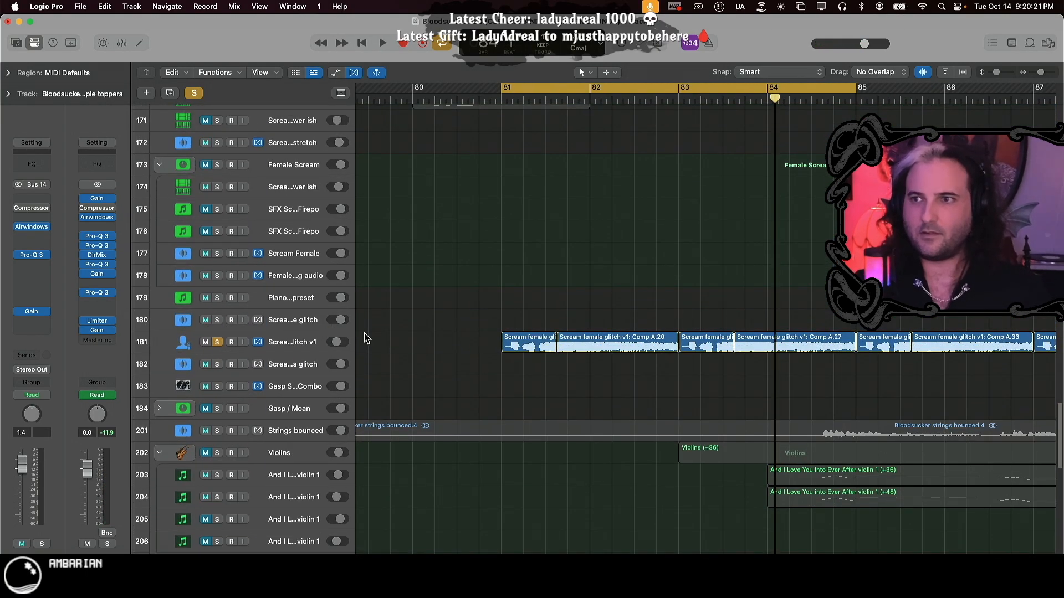
{"action": "key", "text": "space"}
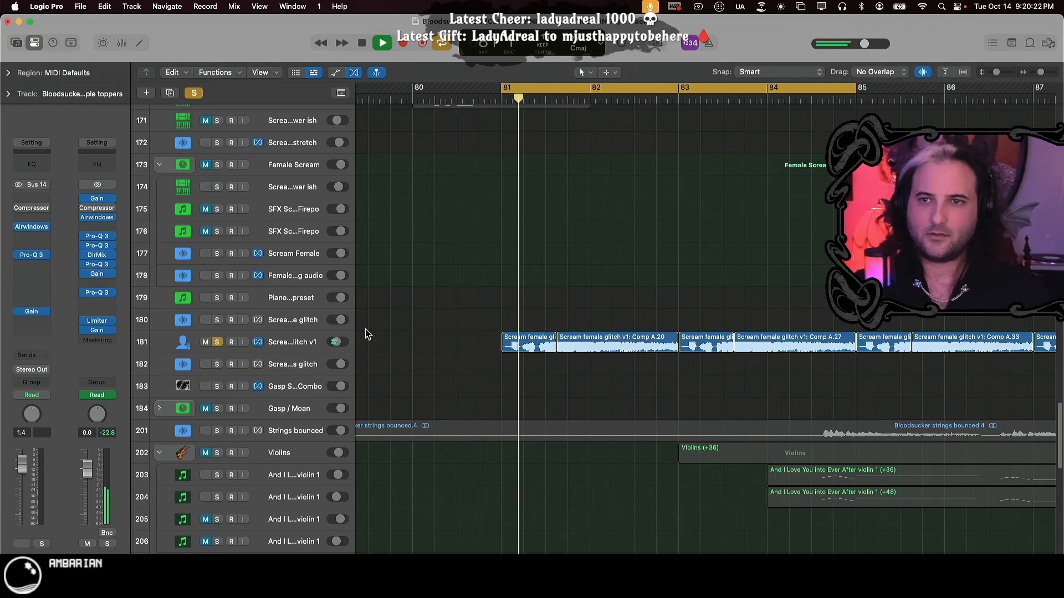
{"action": "key", "text": "space"}
{"action": "left_click", "coordinate": [216, 343]}
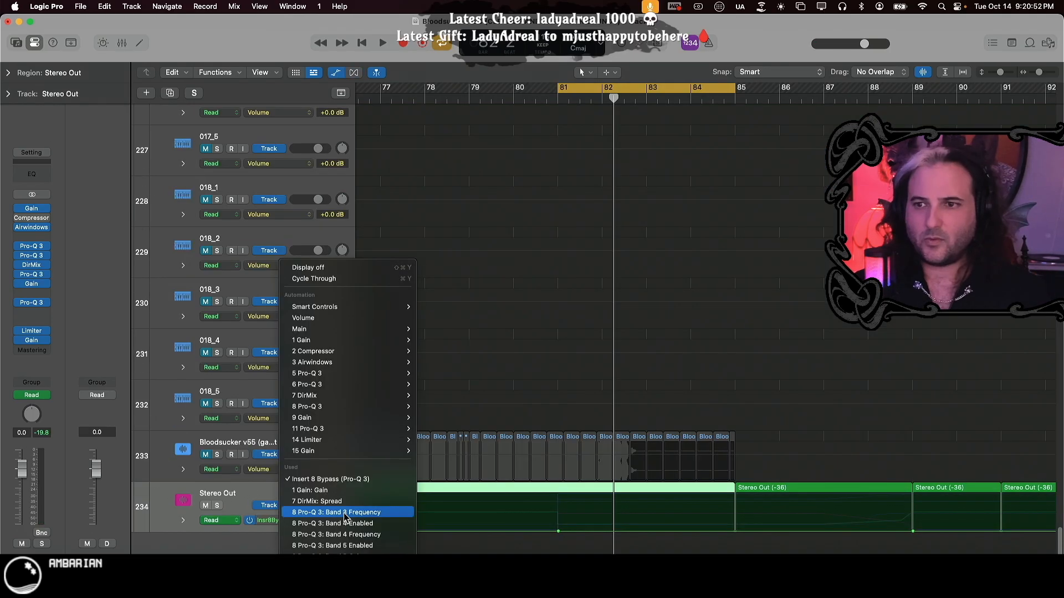
- Show the Stereo Out track's Pro-Q 3 Band 3 Frequency automation, open that Pro-Q 3, and move the playhead just before bar 85
{"action": "left_click", "coordinate": [345, 512]}
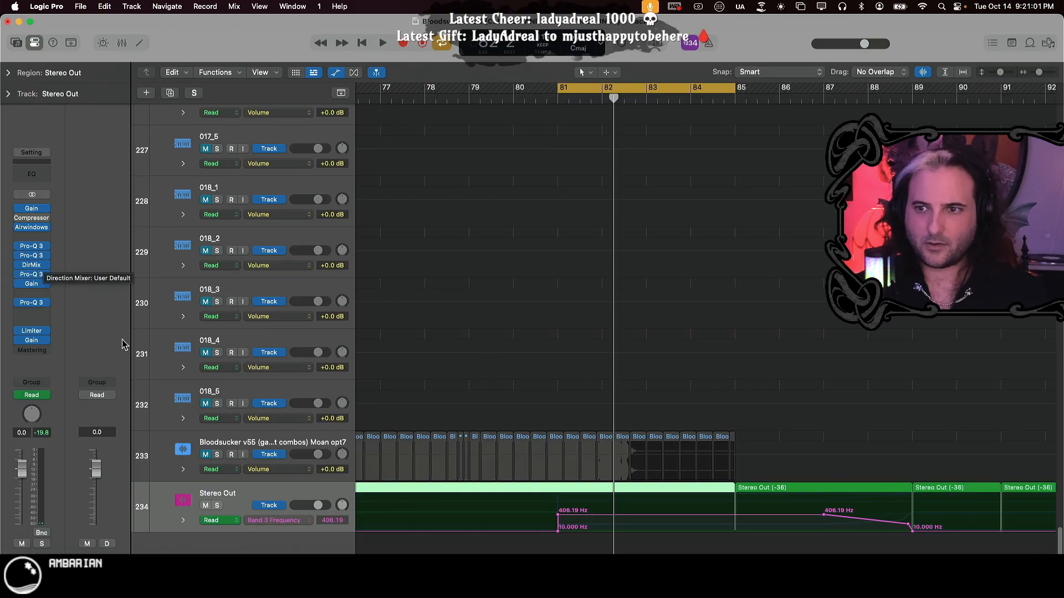
{"action": "left_click", "coordinate": [32, 277]}
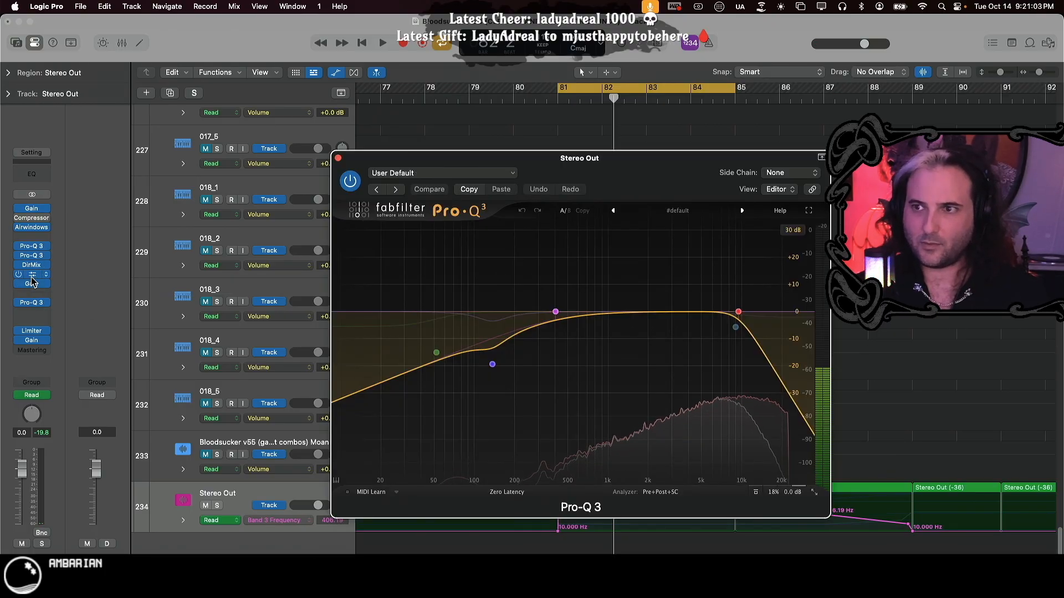
{"action": "left_click_drag", "start_coordinate": [614, 125], "coordinate": [723, 156]}
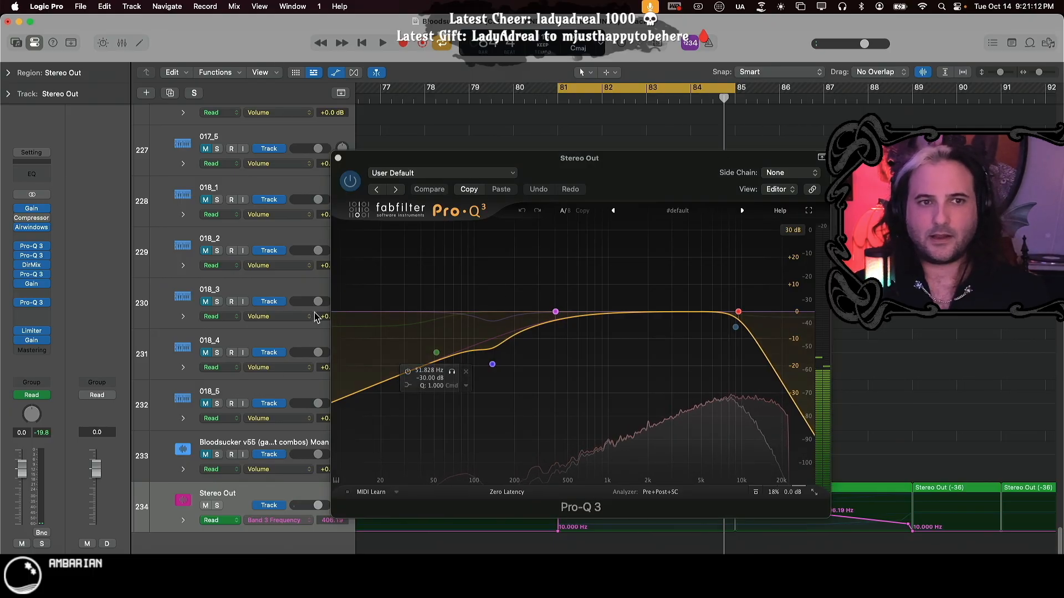
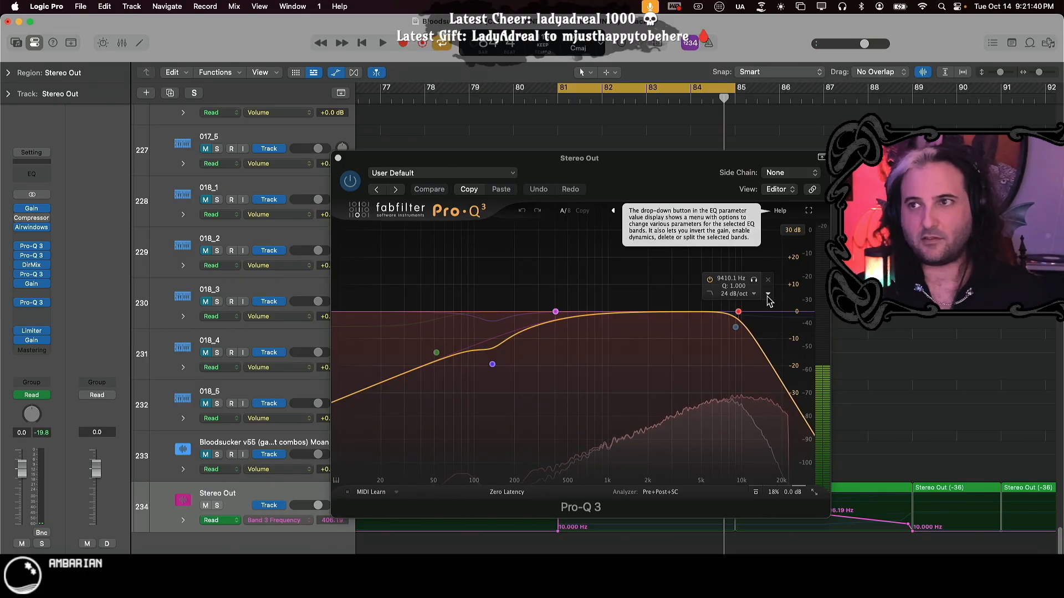
- Play the mix from bar 80 to watch the Pro-Q 3 filter automation, moving the plug-in window off the Stereo Out lane
{"action": "left_click", "coordinate": [513, 97]}
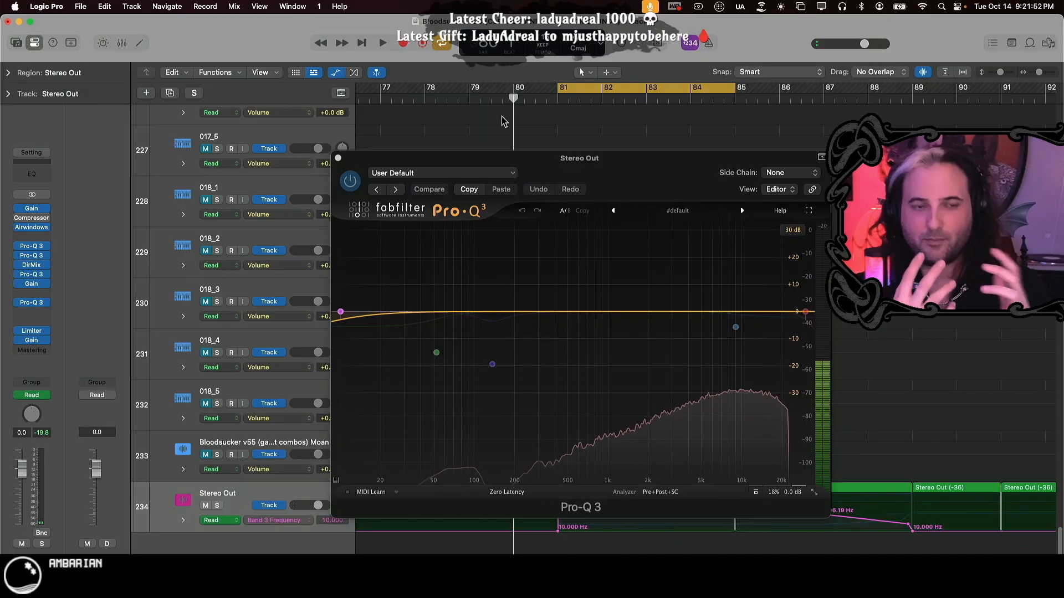
{"action": "key", "text": "space"}
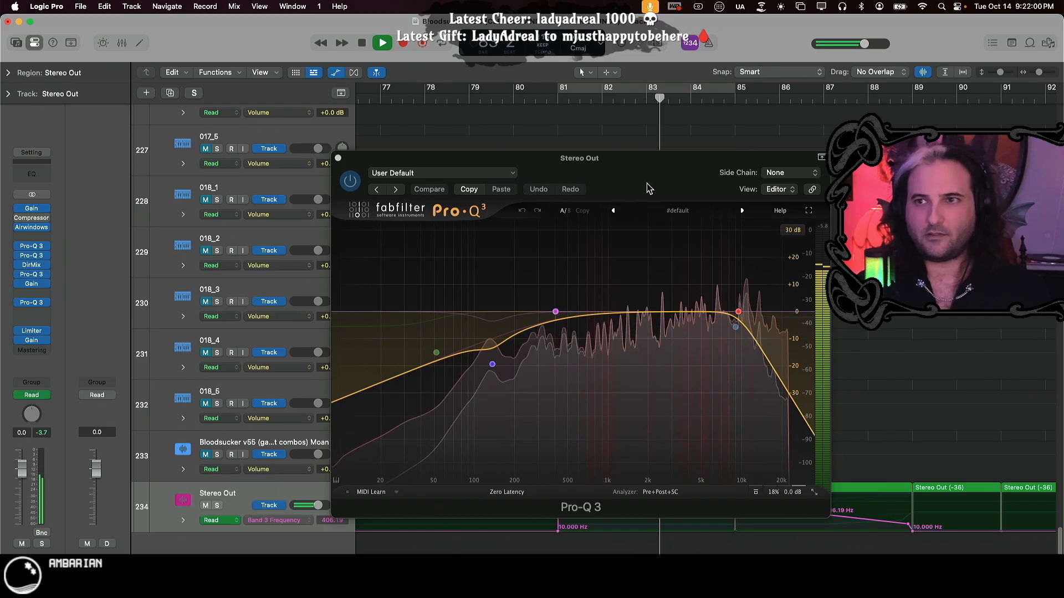
{"action": "left_click_drag", "start_coordinate": [648, 188], "coordinate": [444, 75]}
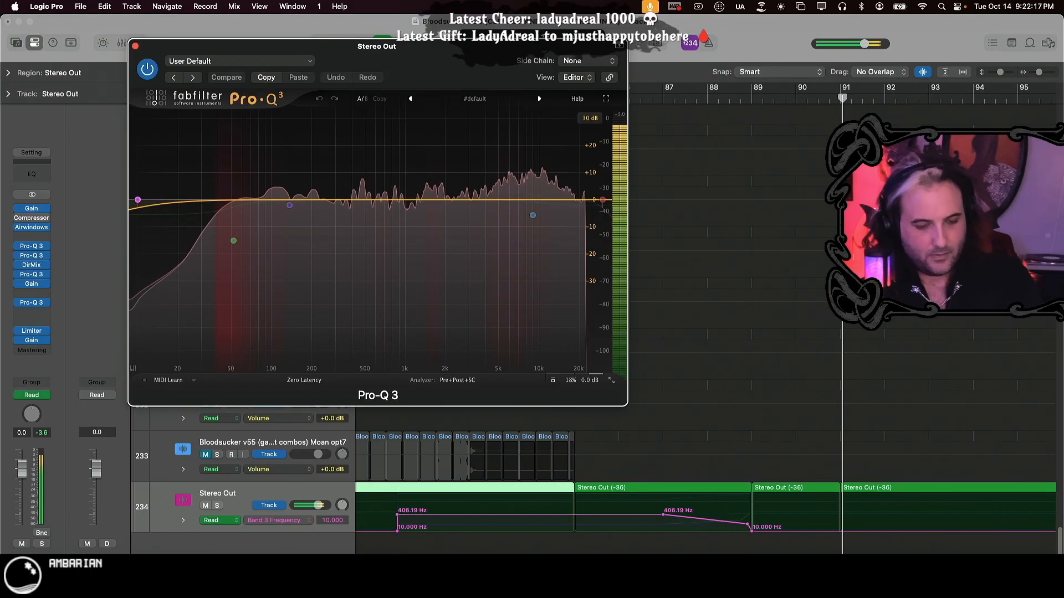
{"action": "key", "text": "super+Left"}
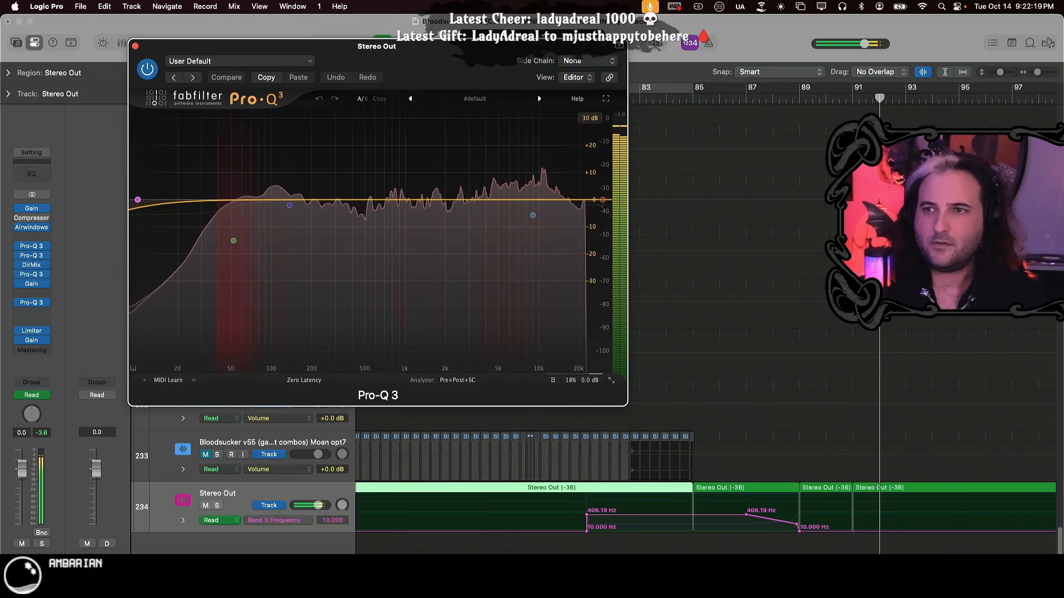
- Show the Pro-Q 3 Band 4 Frequency automation on the Stereo Out track and scrub the playhead from about bar 84 to 89
{"action": "left_click", "coordinate": [305, 527]}
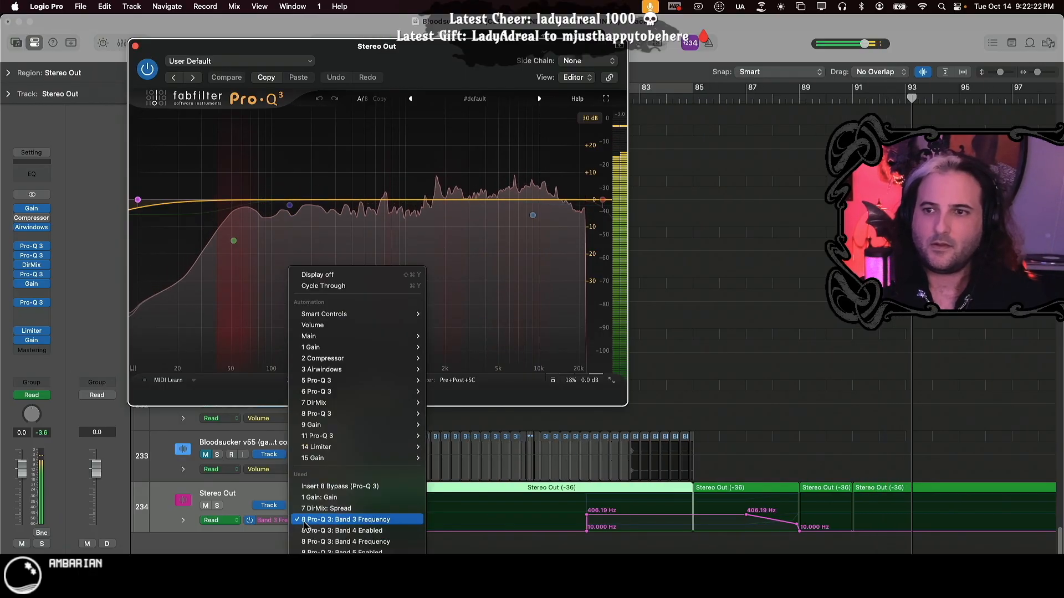
{"action": "left_click", "coordinate": [326, 543]}
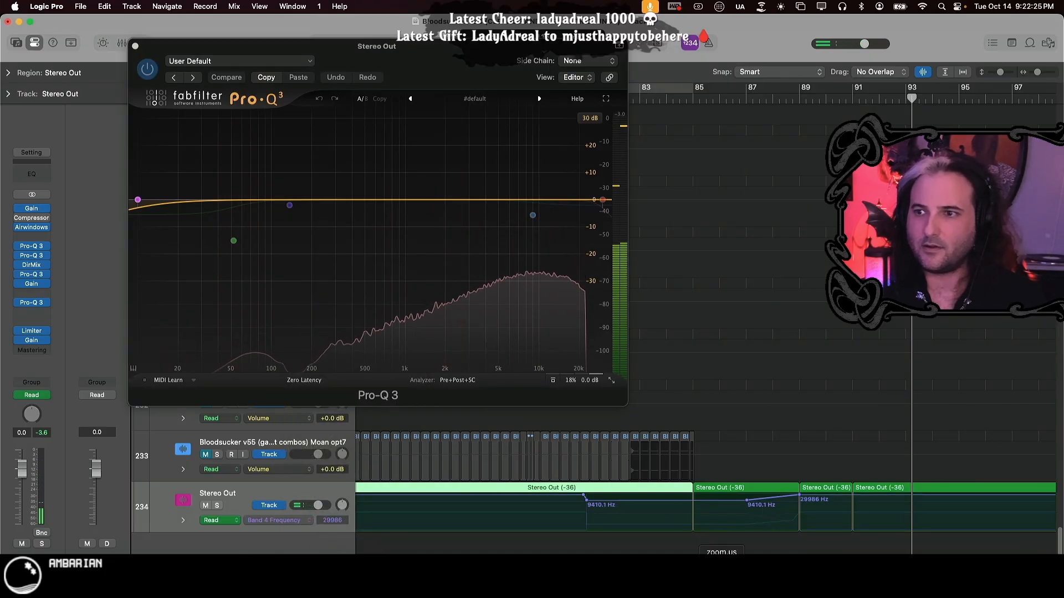
{"action": "left_click_drag", "start_coordinate": [666, 100], "coordinate": [809, 139]}
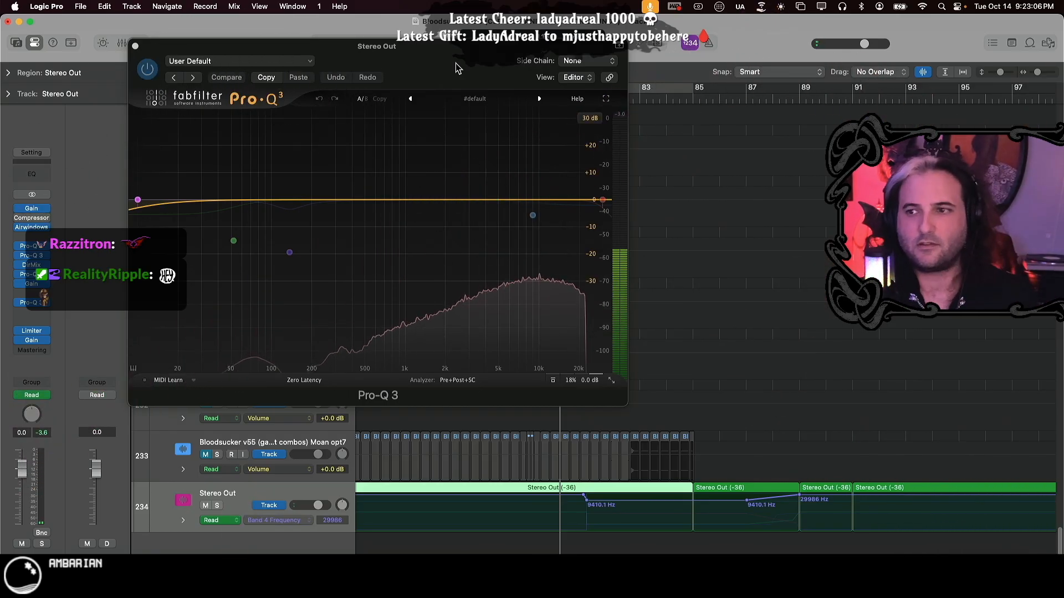
- Play the mix into the filtered section from bar 81, watch the Stereo Out Pro-Q 3 filter, and close the plug-in window
{"action": "scroll", "coordinate": [778, 374], "scroll_direction": "up", "scroll_amount": 15}
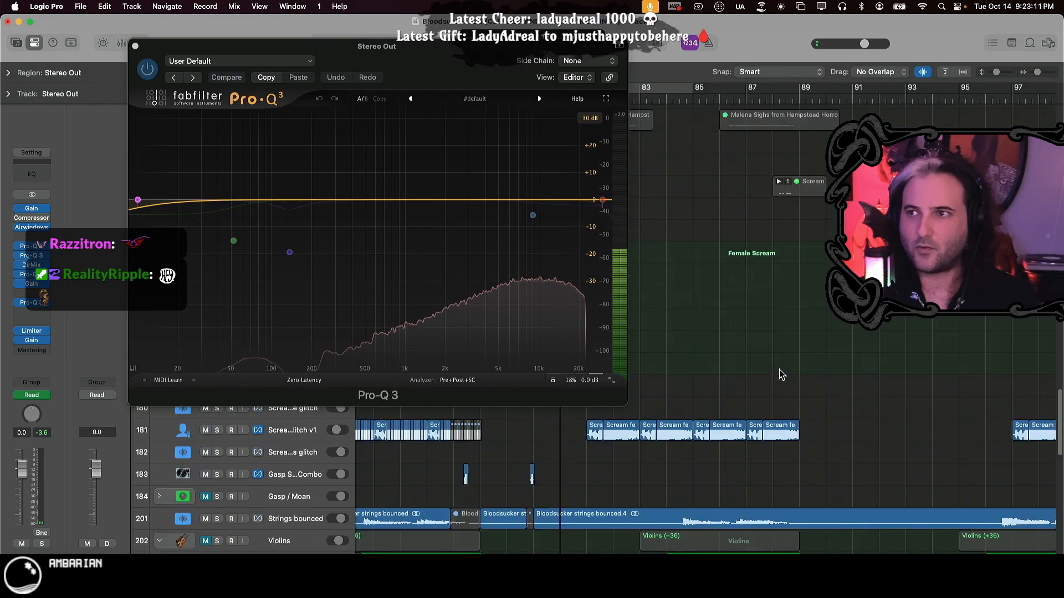
{"action": "scroll", "coordinate": [779, 375], "scroll_direction": "down", "scroll_amount": 5}
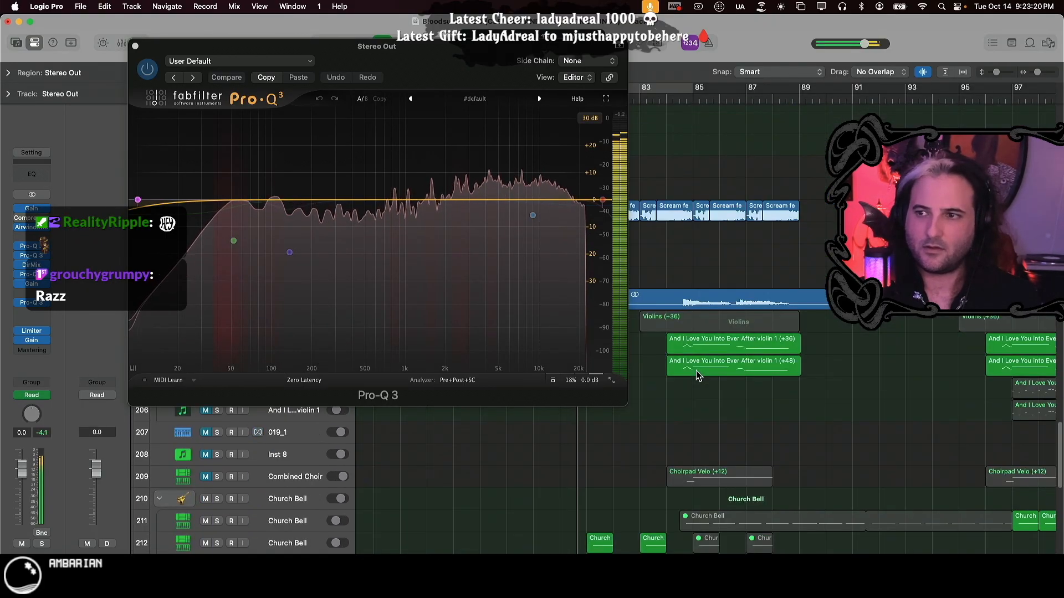
{"action": "scroll", "coordinate": [696, 371], "scroll_direction": "down", "scroll_amount": 5}
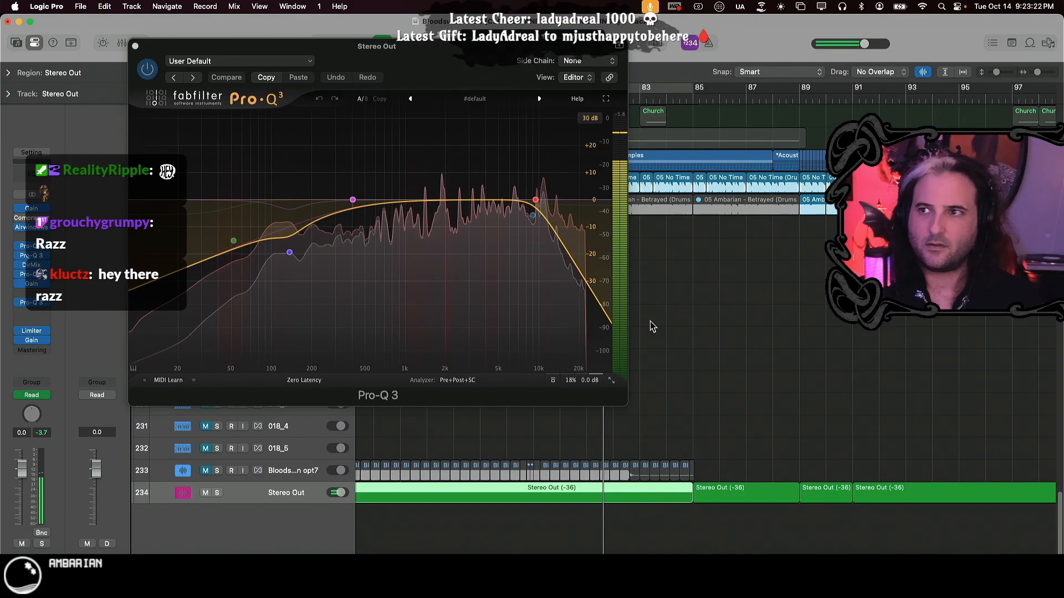
{"action": "left_click_drag", "start_coordinate": [377, 46], "coordinate": [672, 216]}
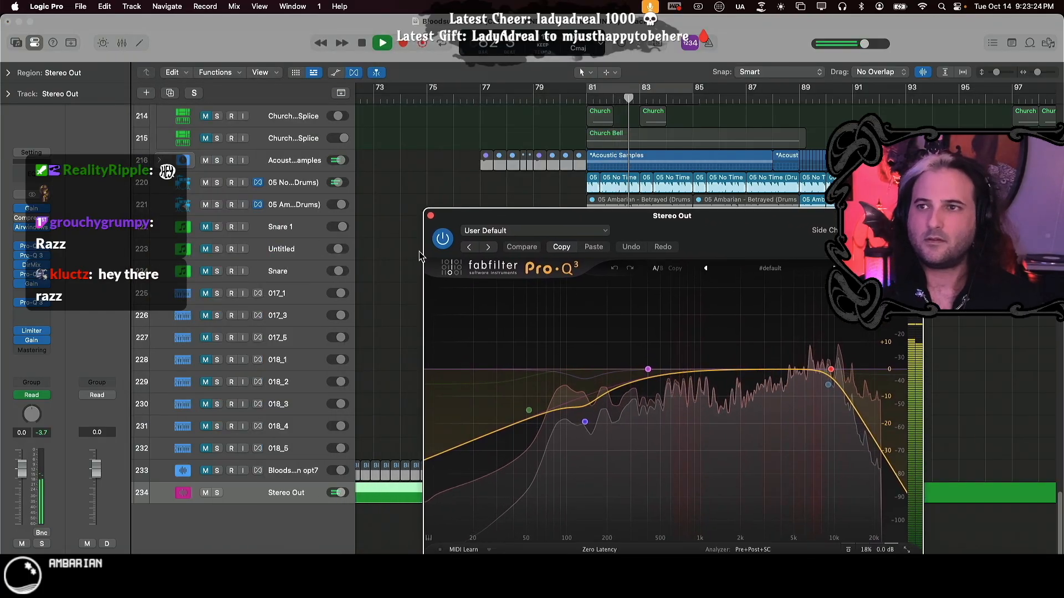
{"action": "left_click", "coordinate": [430, 216]}
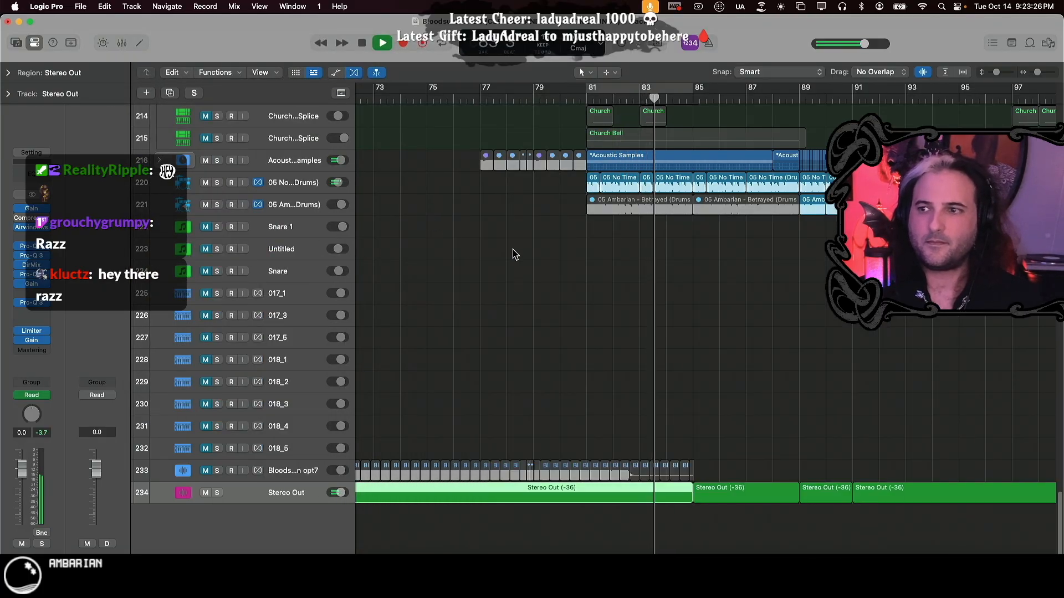
- Cycle bars 81 to 85 and audition Church Bell track 212 soloed and in the full mix
{"action": "scroll", "coordinate": [821, 385], "scroll_direction": "up", "scroll_amount": 4}
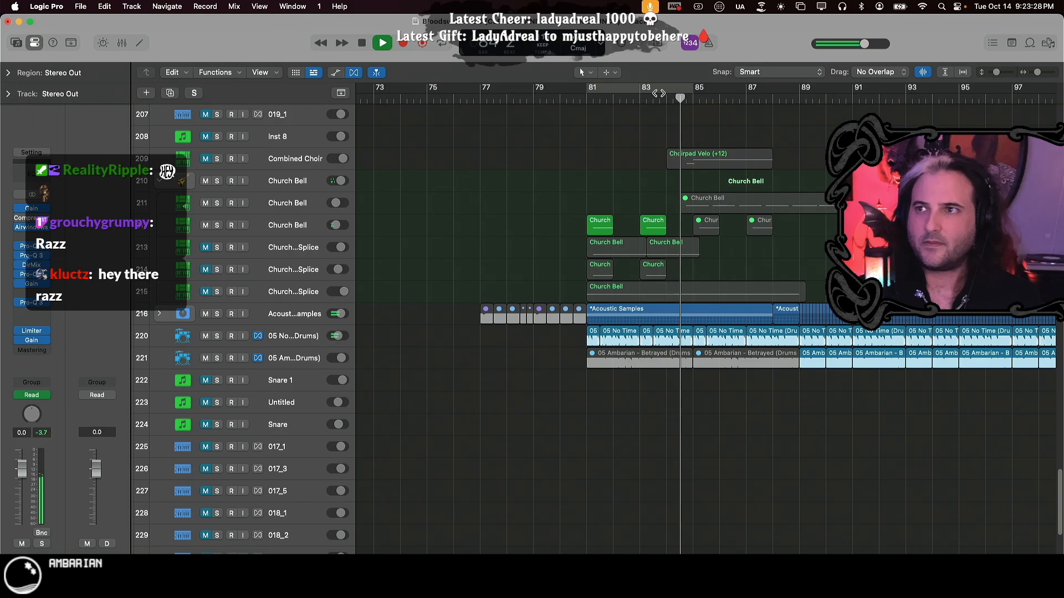
{"action": "left_click", "coordinate": [656, 89]}
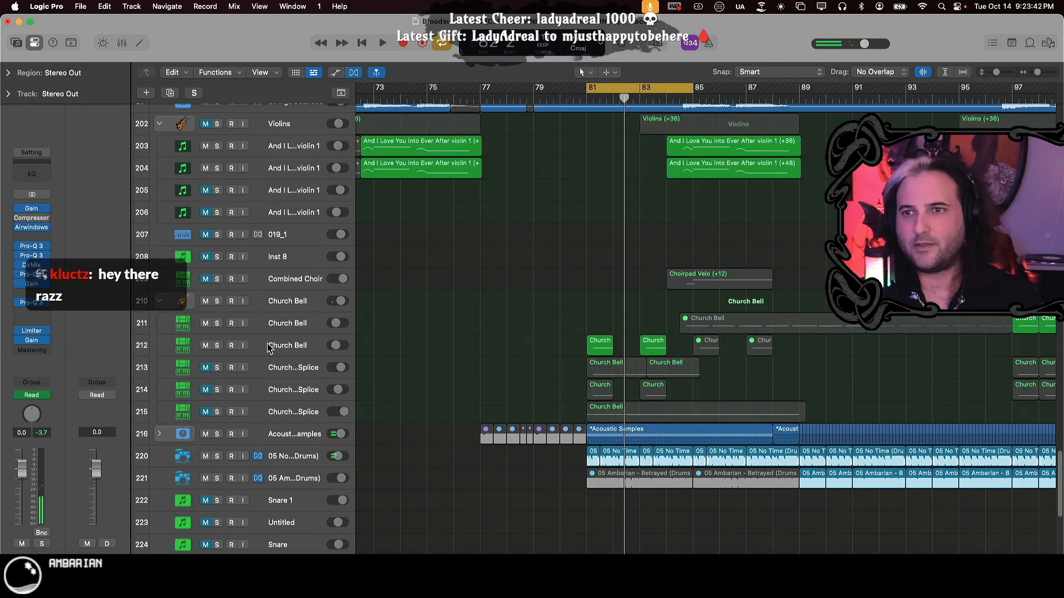
{"action": "left_click", "coordinate": [269, 348]}
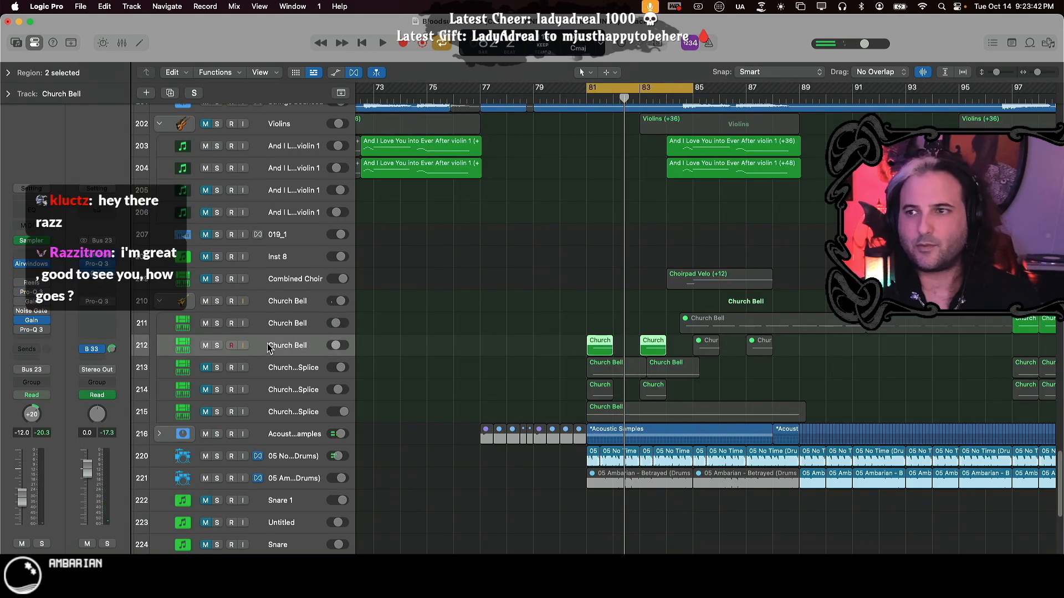
{"action": "left_click", "coordinate": [217, 346]}
{"action": "key", "text": "space"}
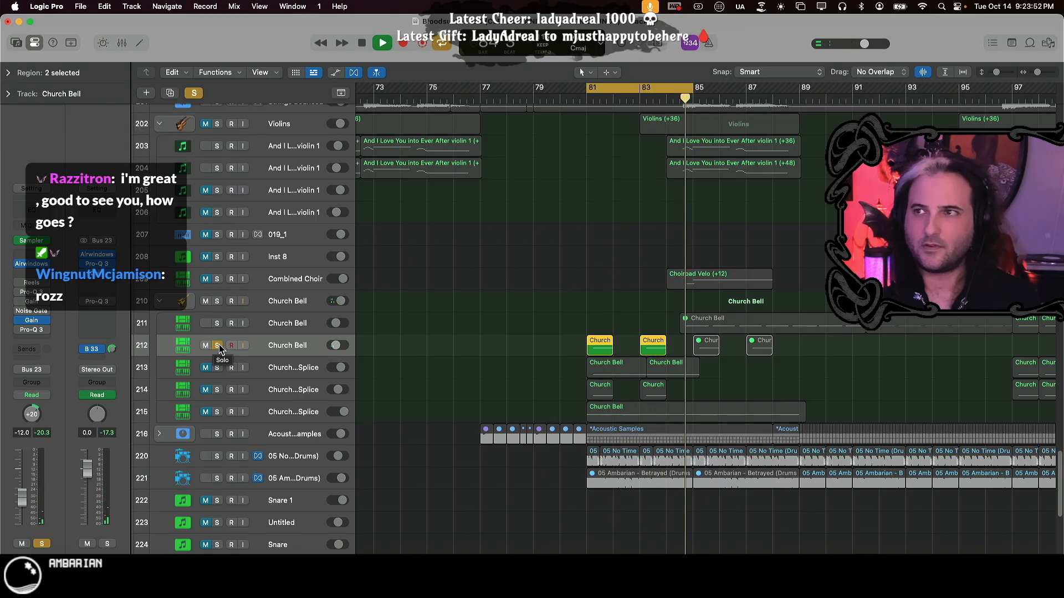
{"action": "left_click", "coordinate": [217, 346]}
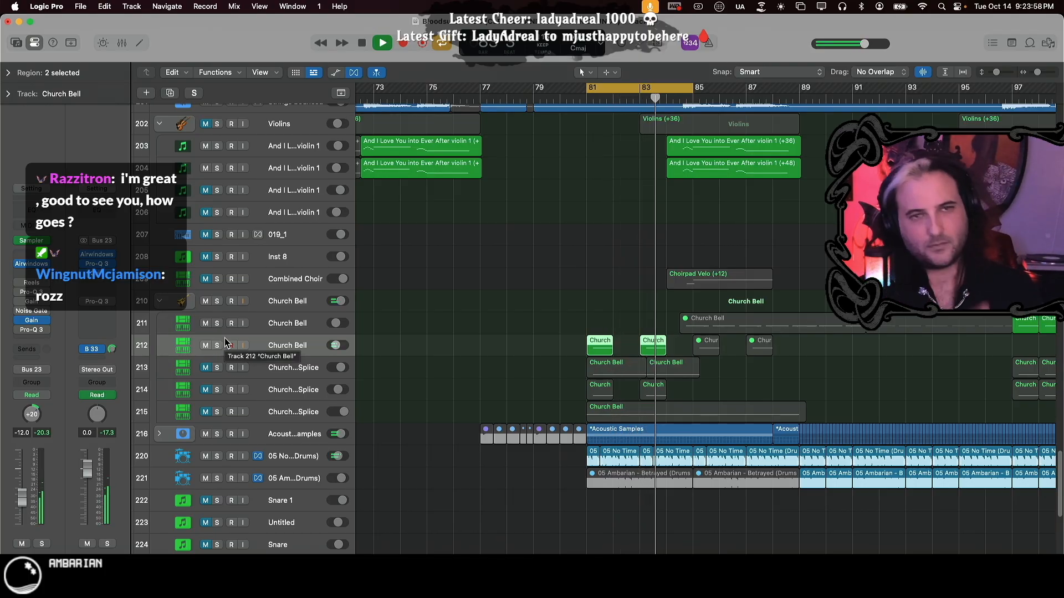
{"action": "left_click", "coordinate": [230, 345]}
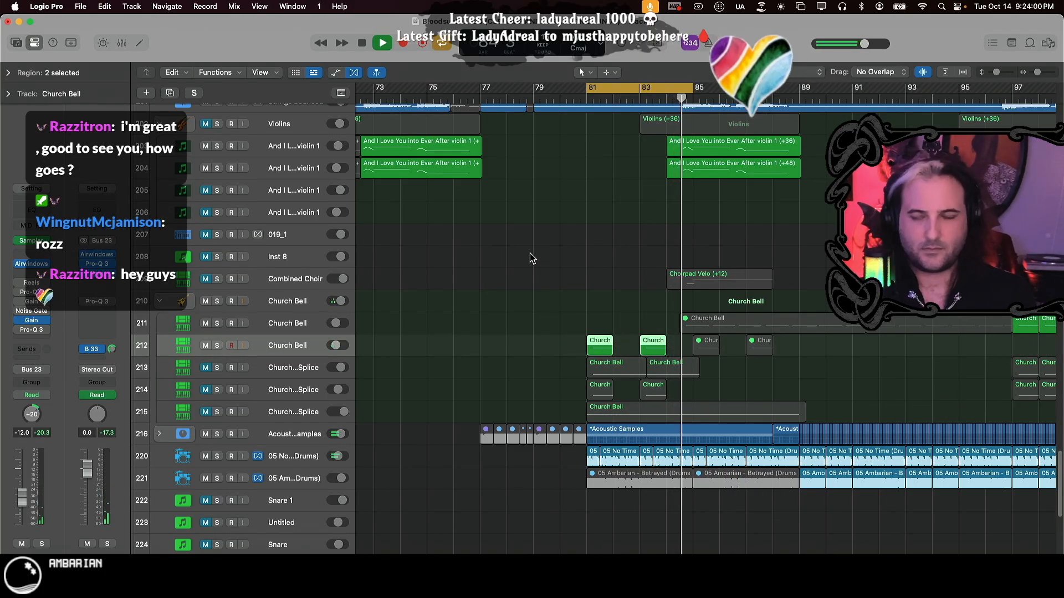
{"action": "key", "text": "space"}
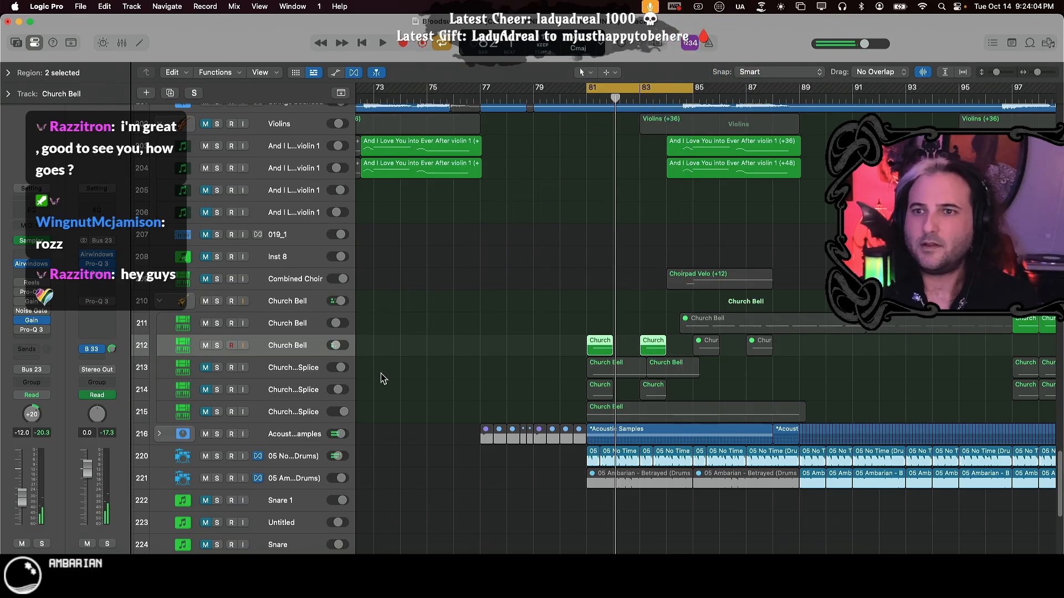
- Mute Church Bell track 212, audition Church Bells from Splice track 213 in the mix and soloed, and mute it again
{"action": "left_click", "coordinate": [203, 345]}
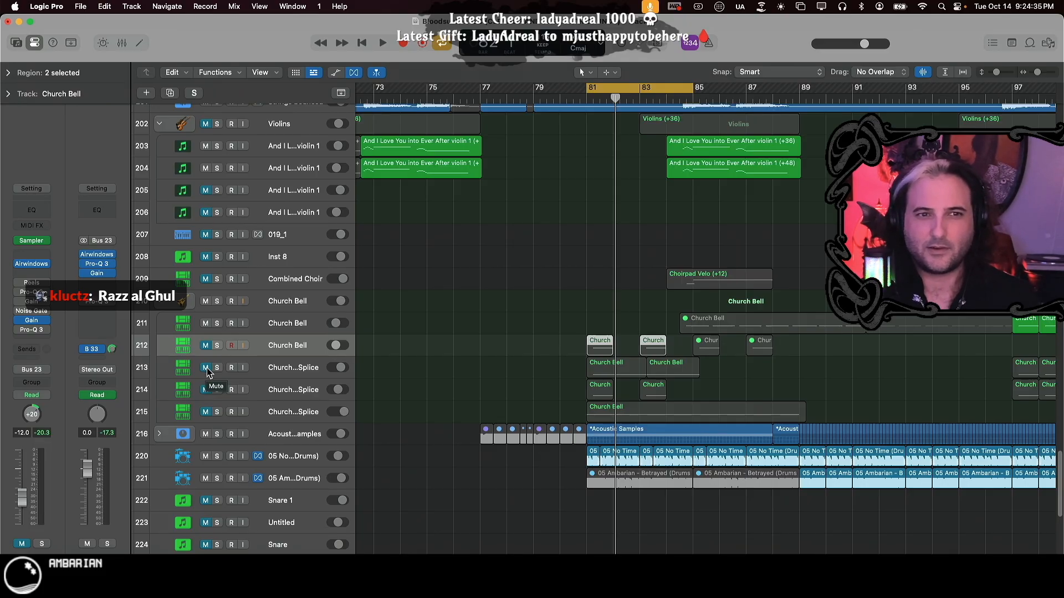
{"action": "left_click", "coordinate": [207, 369]}
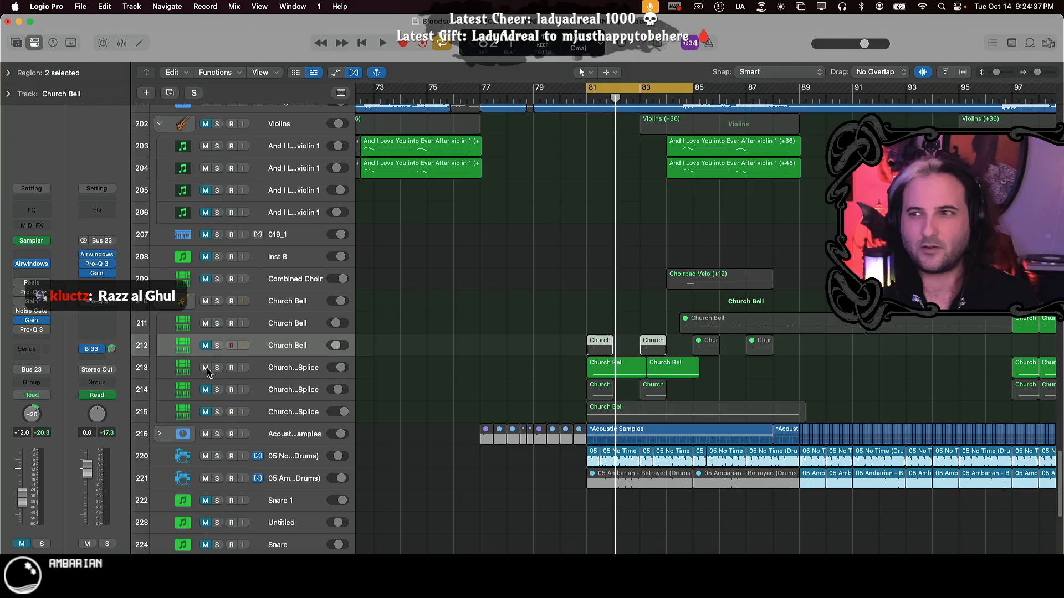
{"action": "key", "text": "space"}
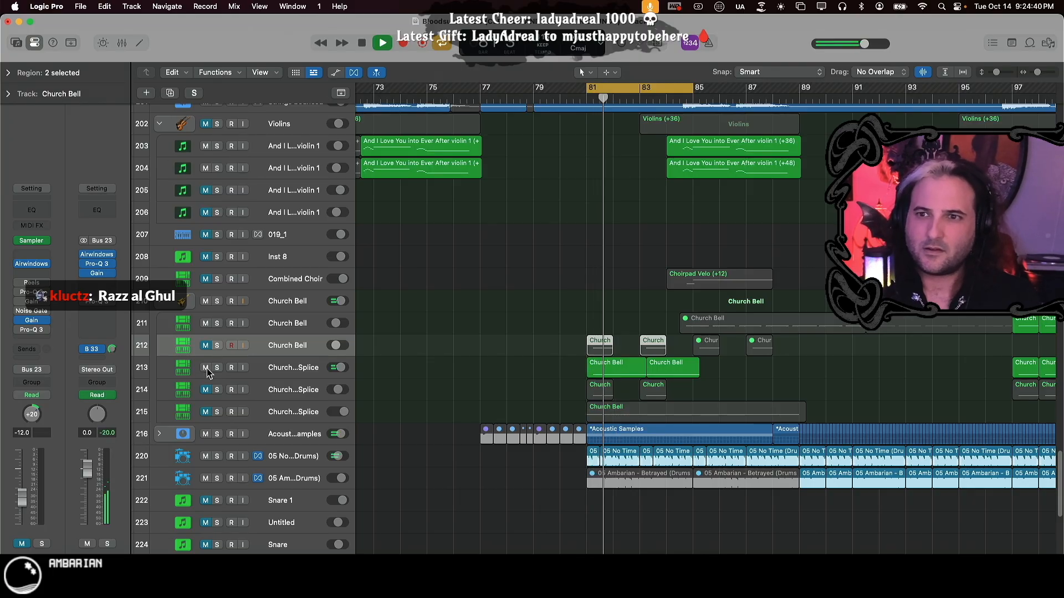
{"action": "left_click", "coordinate": [217, 368]}
{"action": "key", "text": "space"}
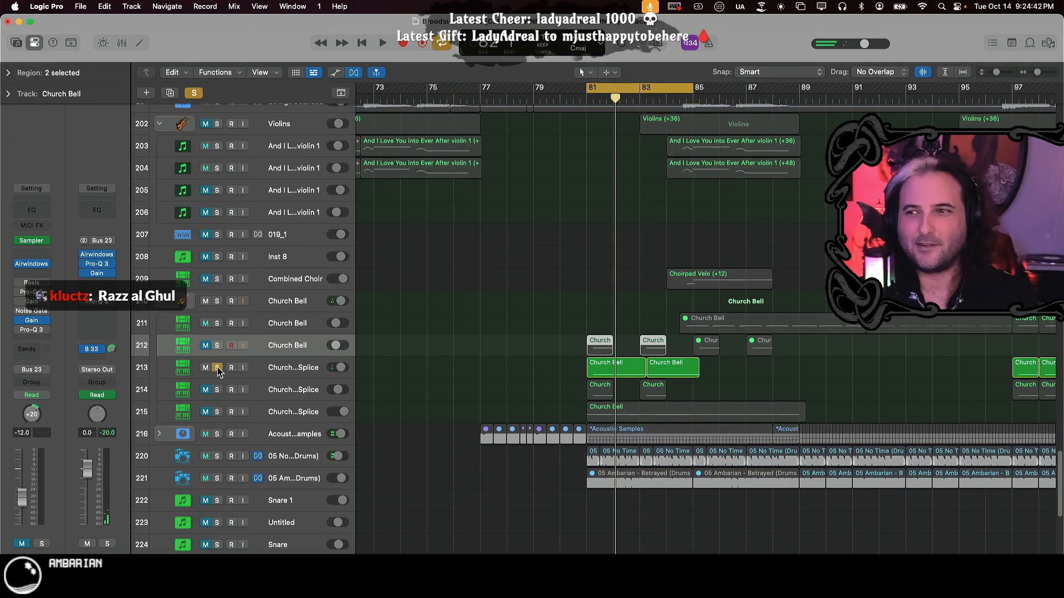
{"action": "key", "text": "space"}
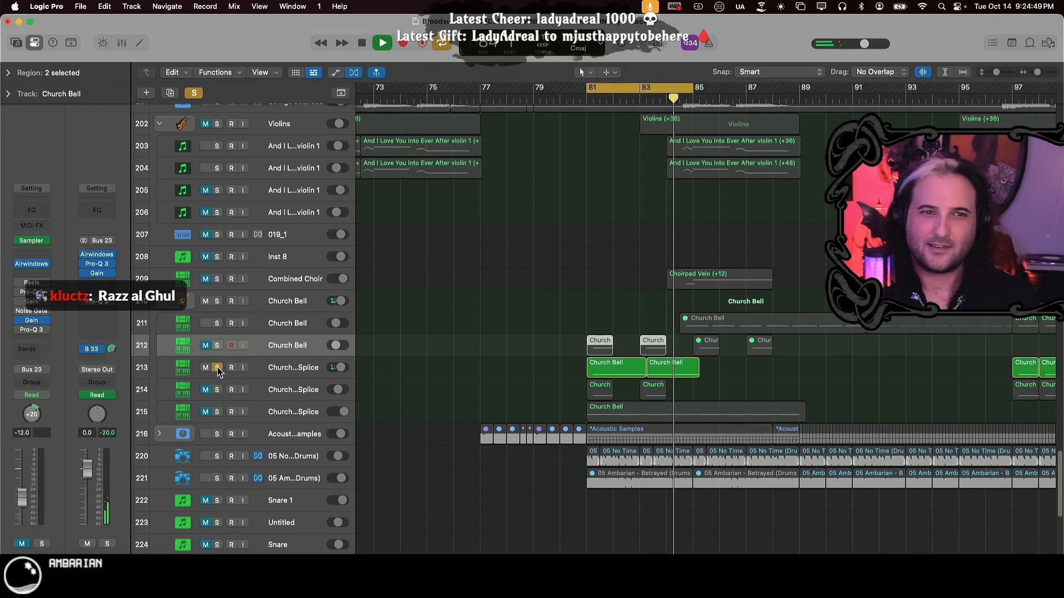
{"action": "key", "text": "space"}
{"action": "left_click", "coordinate": [218, 368]}
{"action": "left_click", "coordinate": [206, 370]}
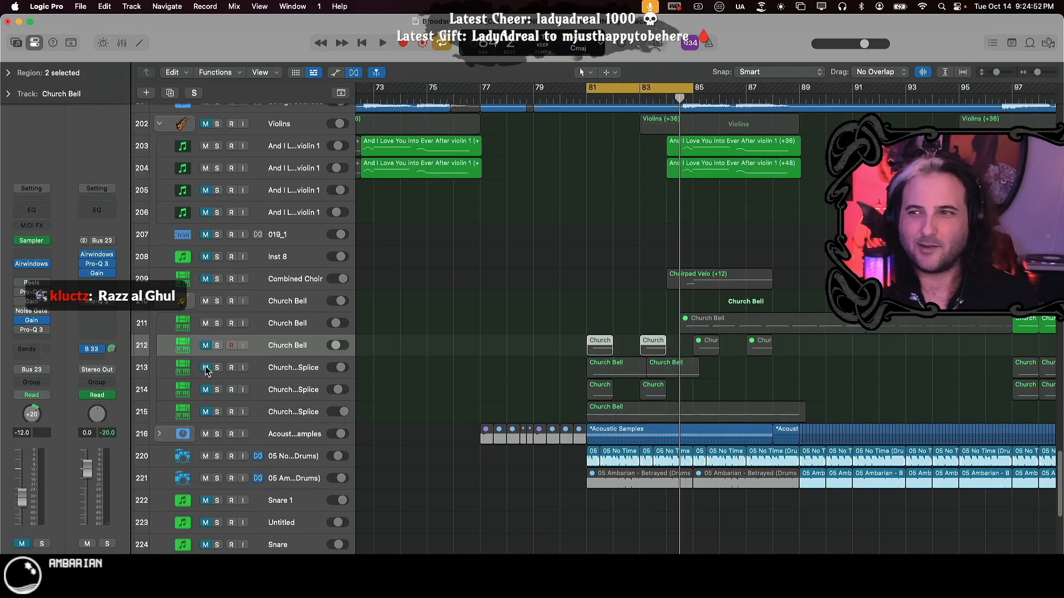
- Unmute Church Bells from Splice track 214, audition it soloed from bar 81, and return it to unsoloed and muted
{"action": "left_click", "coordinate": [206, 389]}
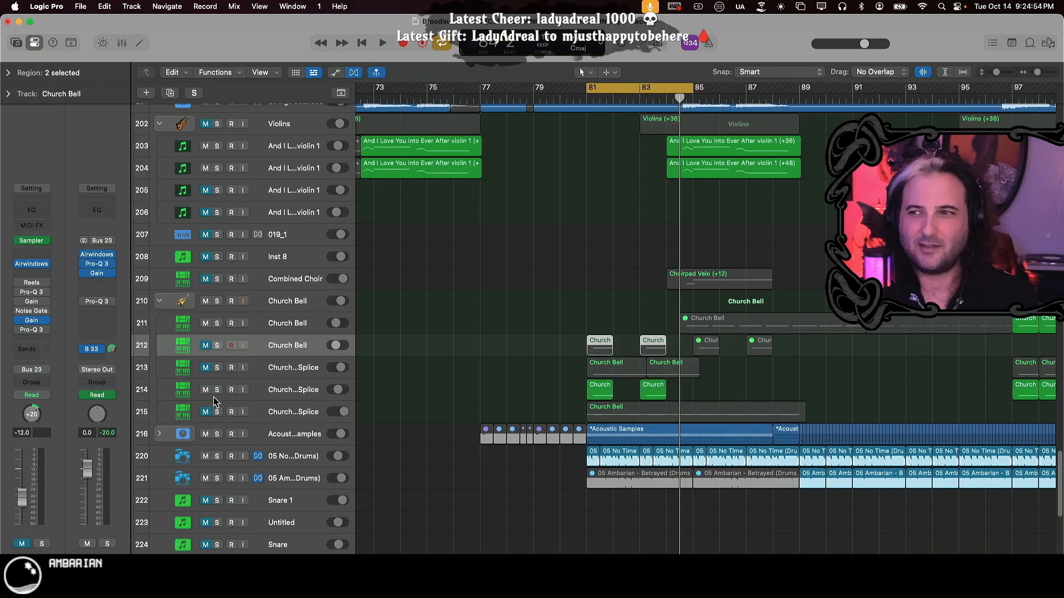
{"action": "key", "text": "space"}
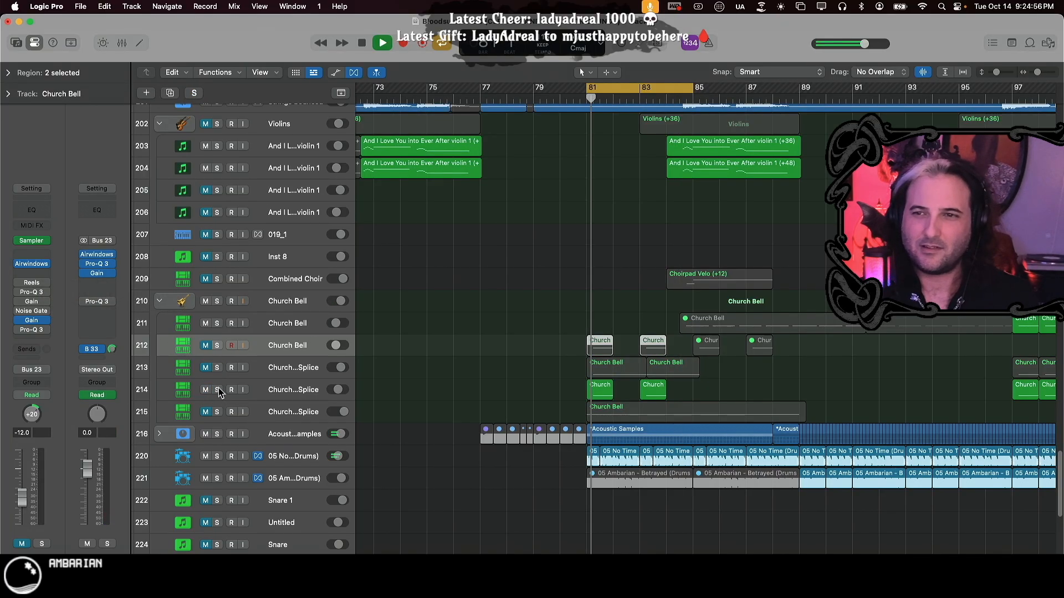
{"action": "left_click", "coordinate": [217, 390]}
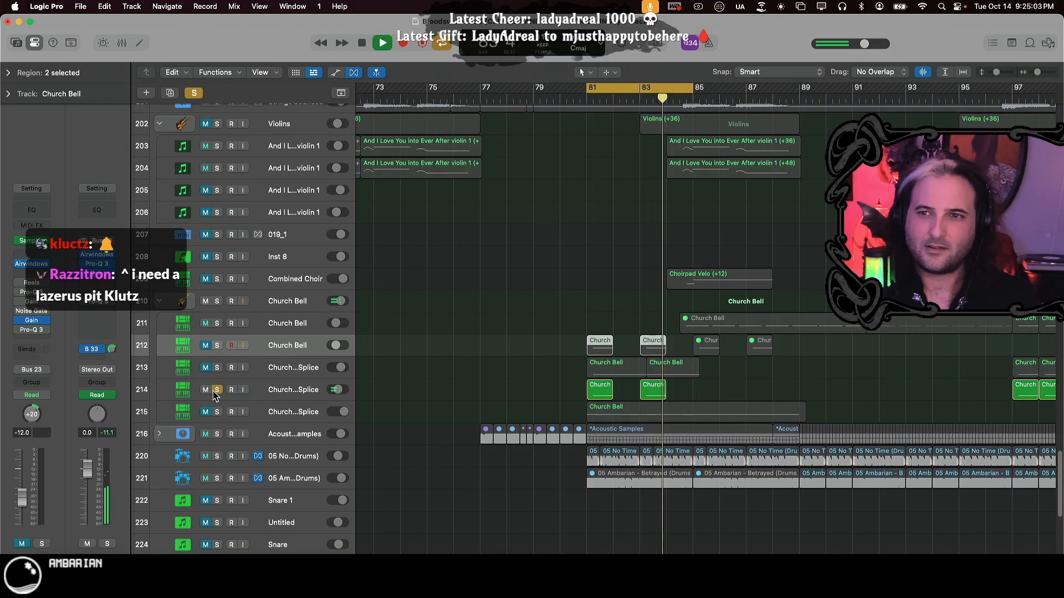
{"action": "left_click", "coordinate": [213, 391]}
{"action": "key", "text": "space"}
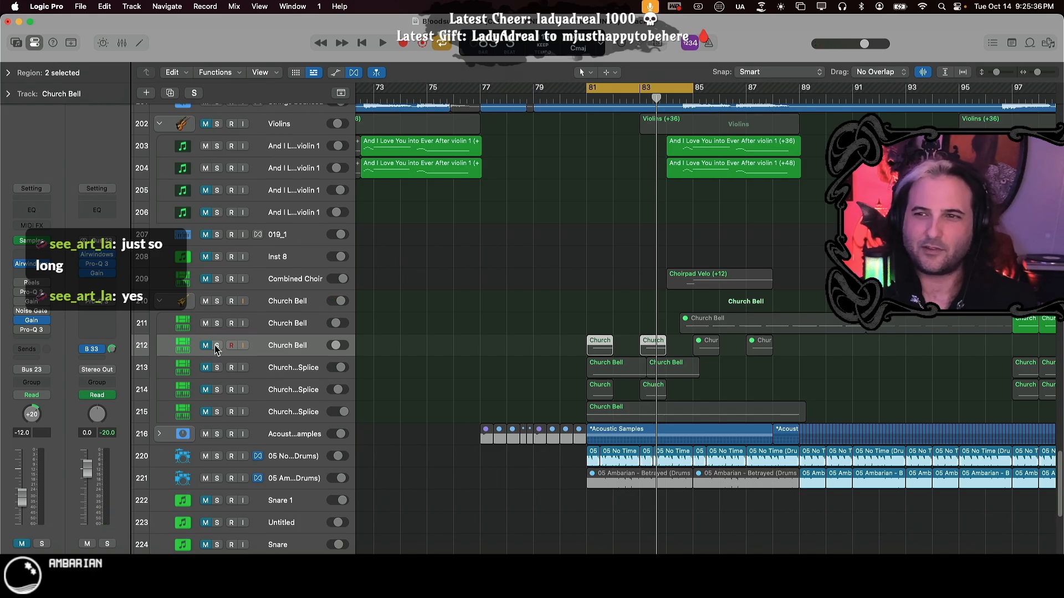
- Unmute Church Bell track 212, play it soloed from bar 81, and compare it in the full mix
{"action": "left_click", "coordinate": [216, 345]}
{"action": "key", "text": "space"}
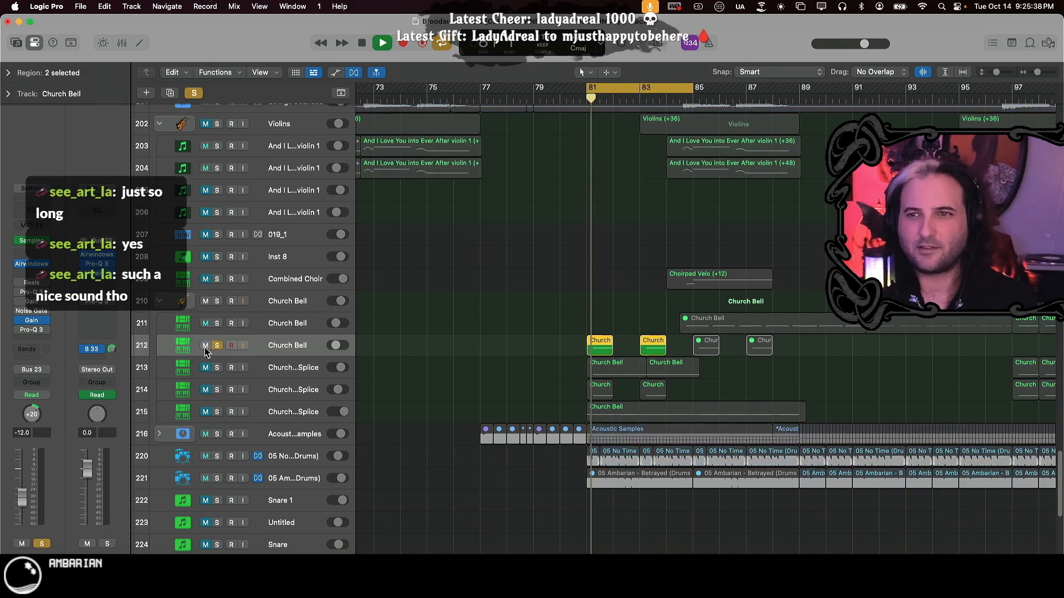
{"action": "key", "text": "space"}
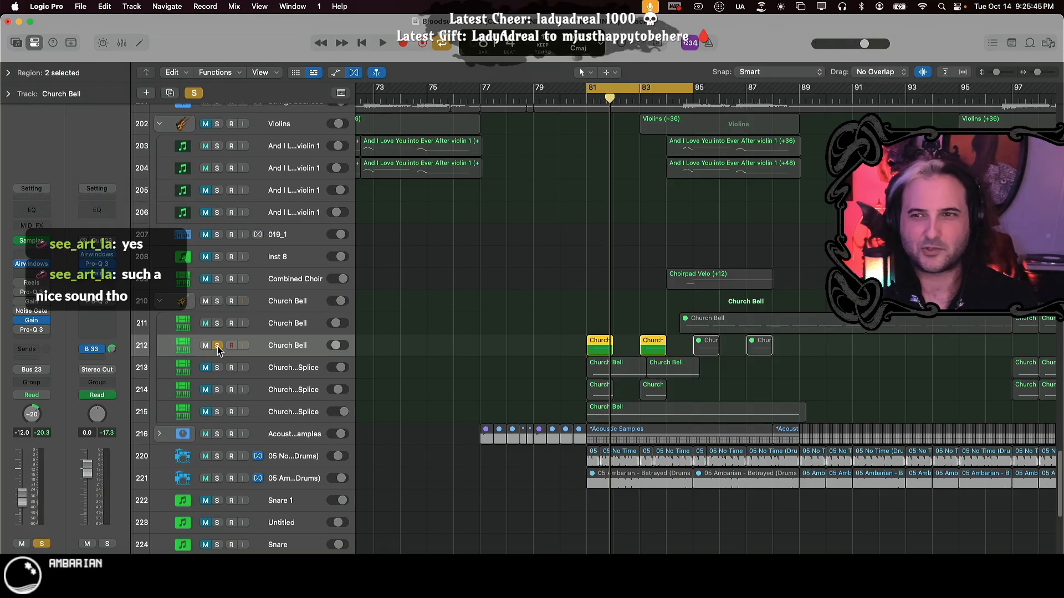
{"action": "left_click", "coordinate": [217, 346]}
{"action": "key", "text": "space"}
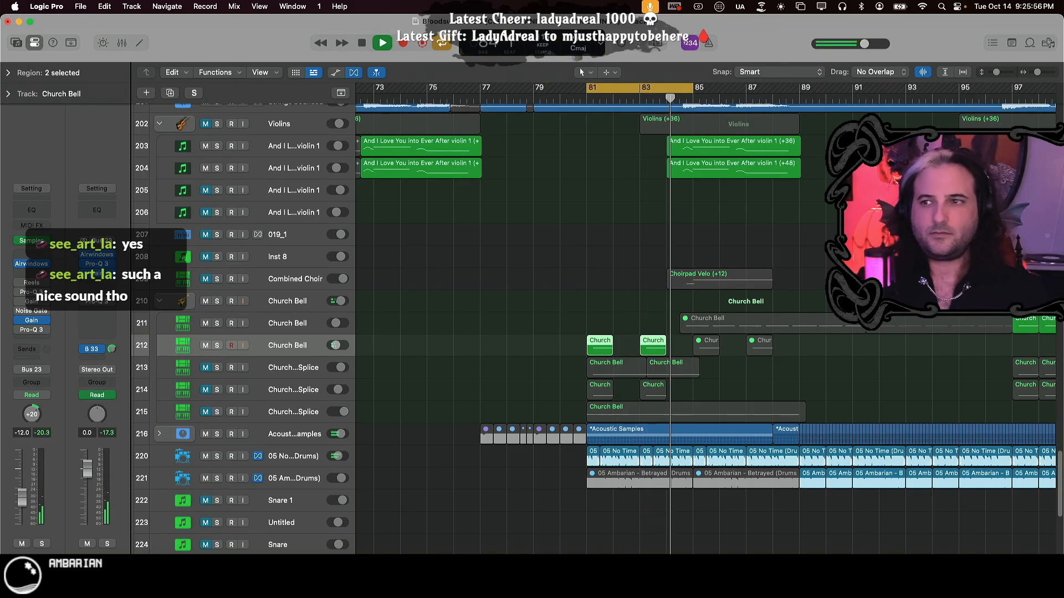
{"action": "key", "text": "space"}
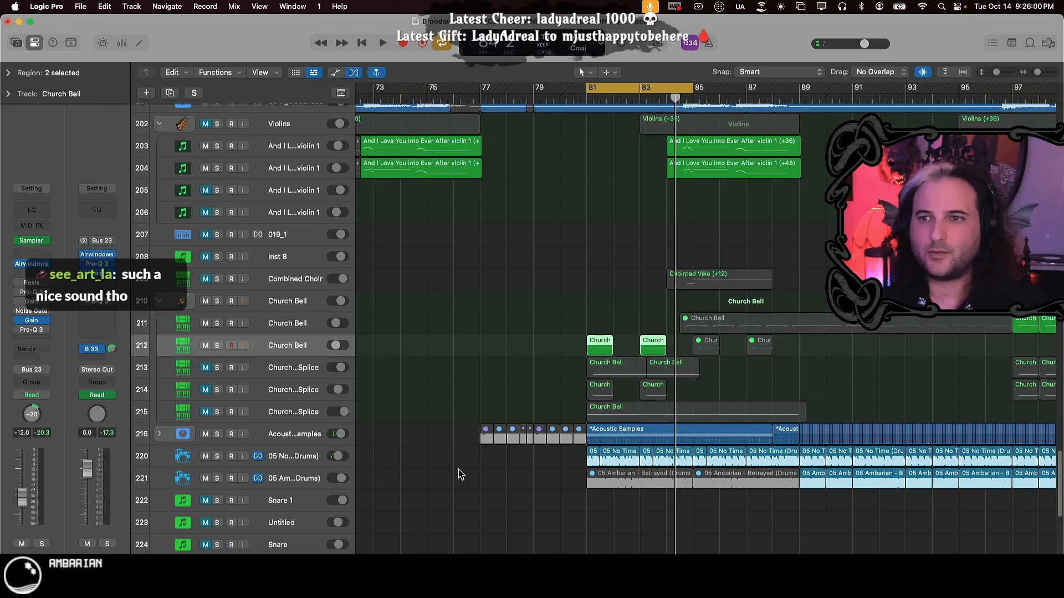
- Expand and solo the Acoustic Samples stack, play it from bar 81, and extend the cycle range to bar 89
{"action": "left_click", "coordinate": [250, 436]}
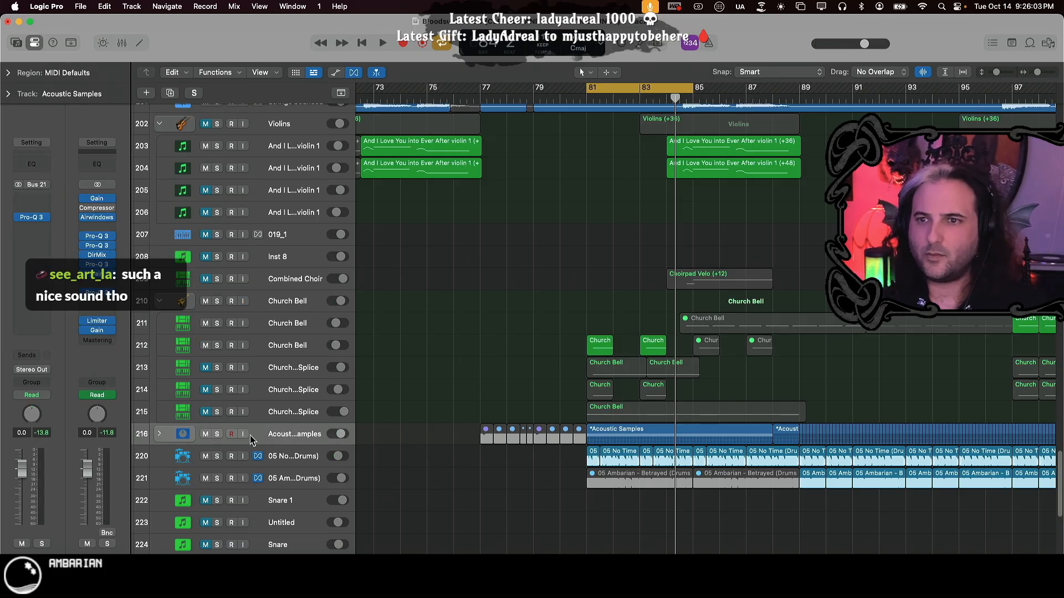
{"action": "left_click", "coordinate": [159, 434]}
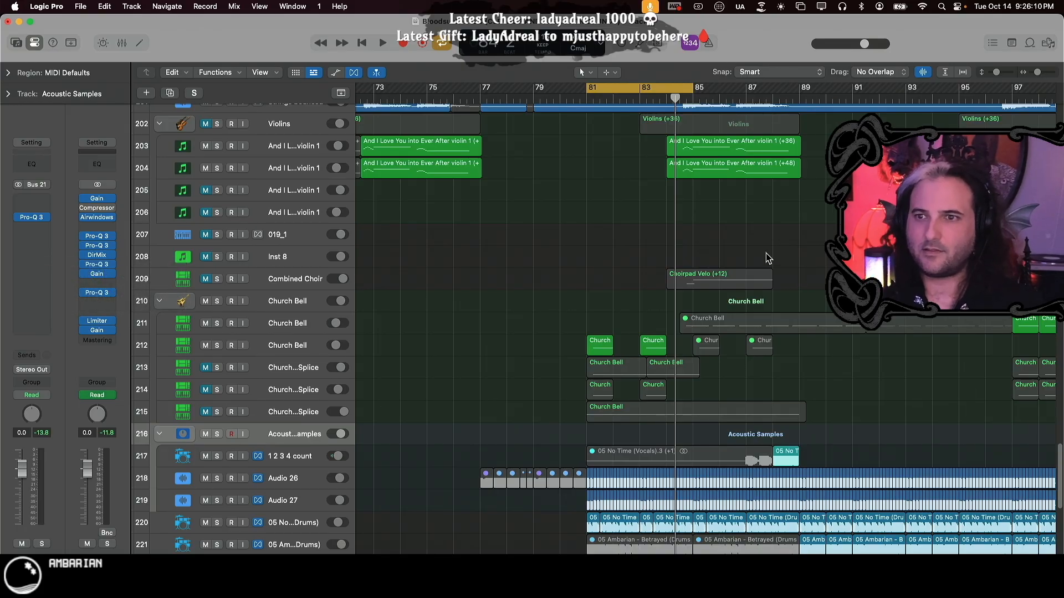
{"action": "left_click", "coordinate": [217, 434]}
{"action": "key", "text": "space"}
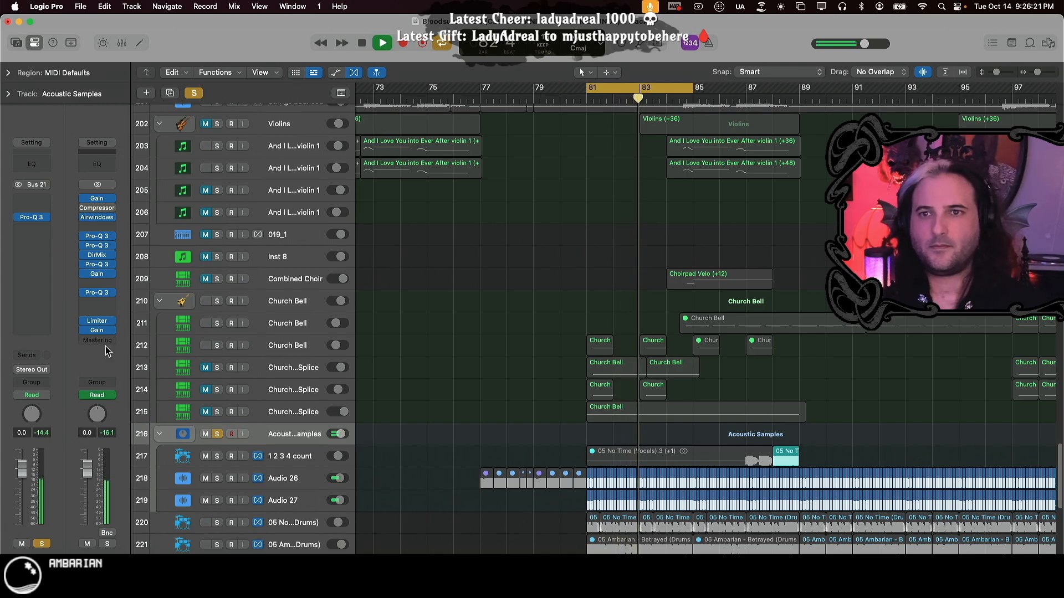
{"action": "mouse_move", "coordinate": [84, 332]}
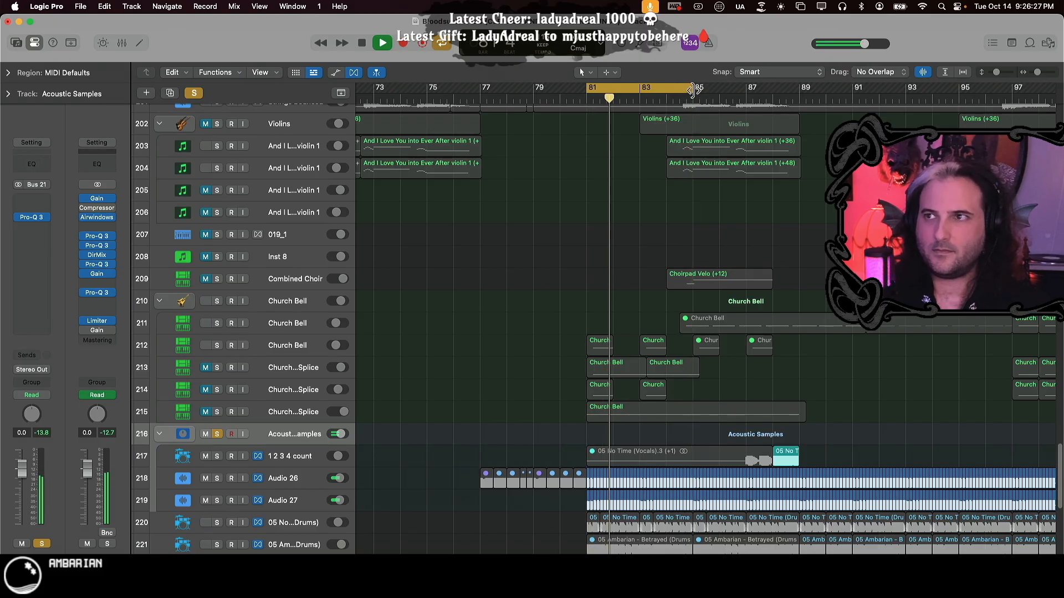
{"action": "left_click_drag", "start_coordinate": [689, 84], "coordinate": [803, 117]}
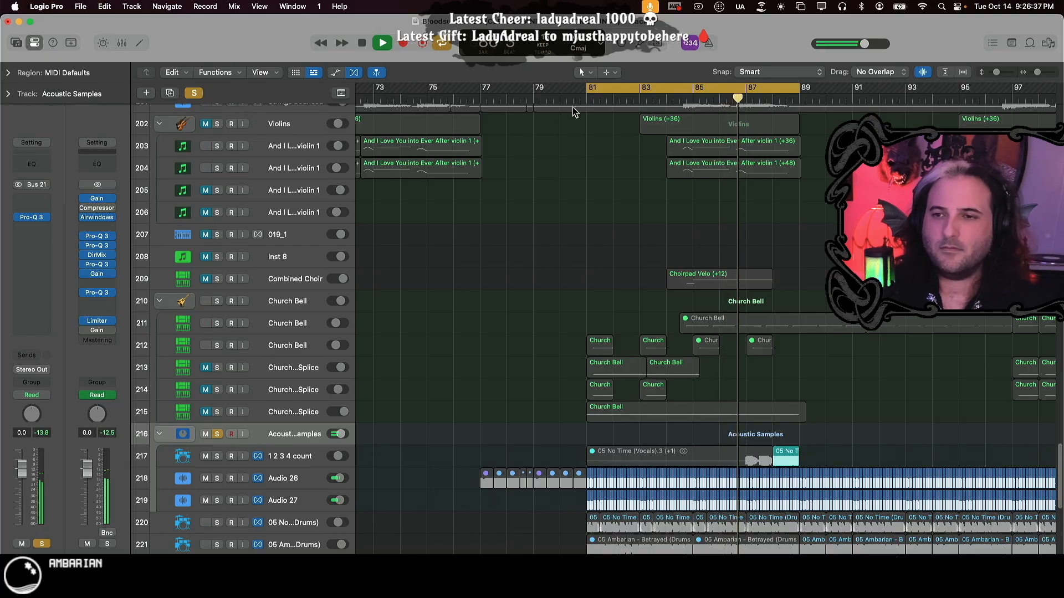
- Select the Audio 26 regions from bar 81 to 89 and examine the chopped samples around bar 81 up close
{"action": "key", "text": "super+Down"}
{"action": "key", "text": "super+Down"}
{"action": "key", "text": "super+Down"}
{"action": "key", "text": "super+Down"}
{"action": "key", "text": "super+Right"}
{"action": "key", "text": "super+Right"}
{"action": "key", "text": "super+Right"}
{"action": "key", "text": "super+Right"}
{"action": "key", "text": "super+Right"}
{"action": "key", "text": "super+Right"}
{"action": "key", "text": "super+Right"}
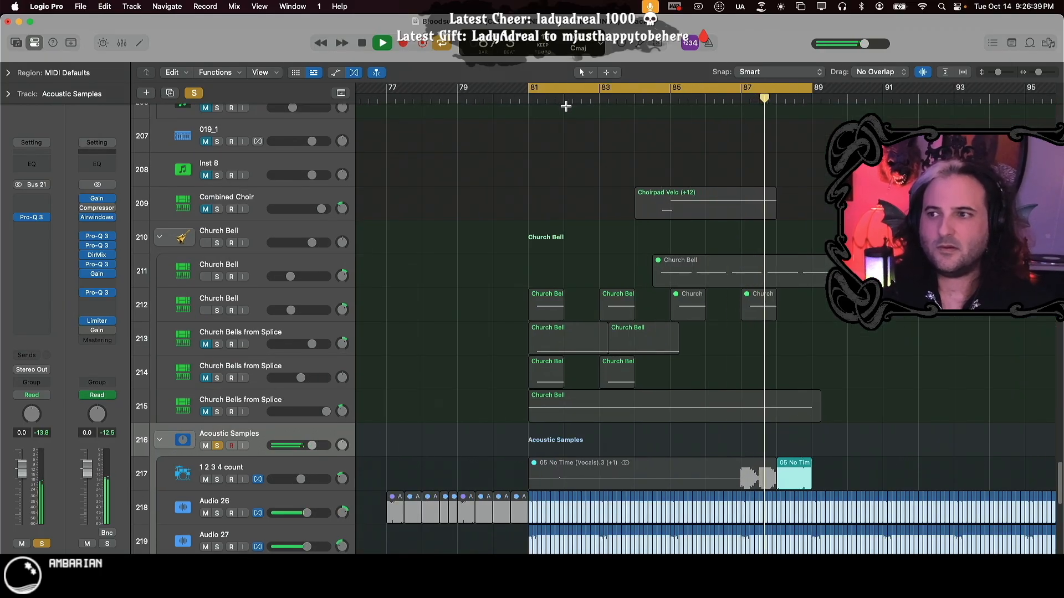
{"action": "key", "text": "super+Left"}
{"action": "key", "text": "super+Left"}
{"action": "key", "text": "super+Left"}
{"action": "key", "text": "super+Left"}
{"action": "key", "text": "super+Left"}
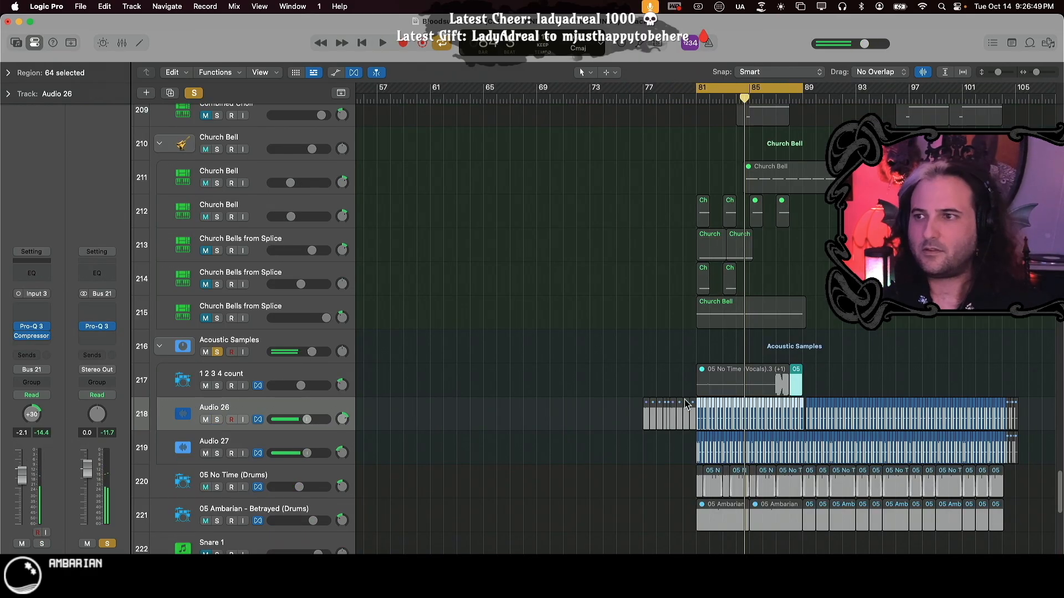
{"action": "key", "text": "super+Right"}
{"action": "key", "text": "super+Right"}
{"action": "key", "text": "super+Right"}
{"action": "key", "text": "super+Right"}
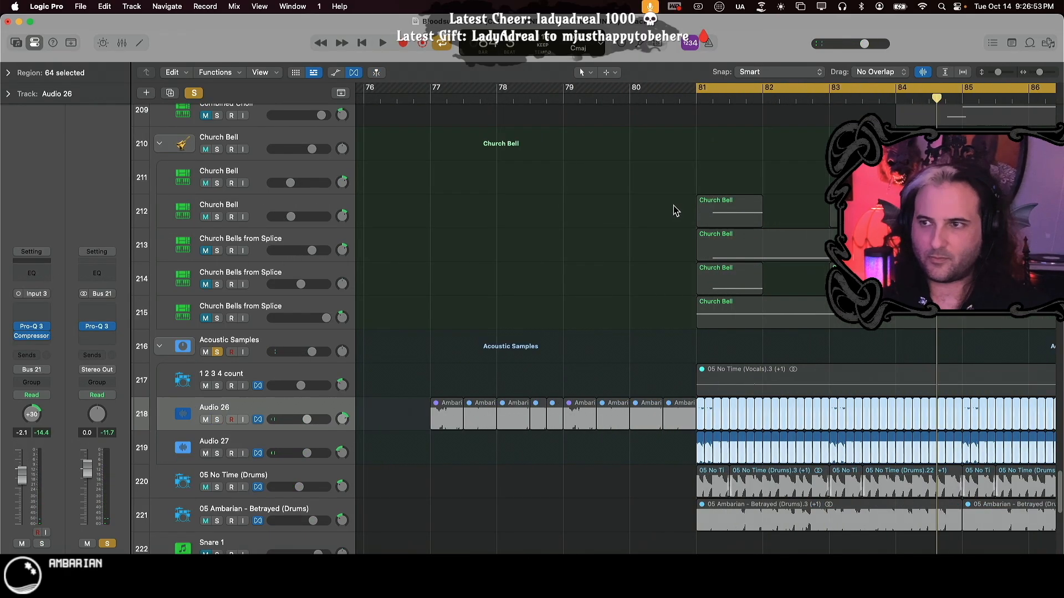
- Add a new audio track directly below Audio 26 in the Acoustic Samples stack
{"action": "scroll", "coordinate": [571, 374], "scroll_direction": "right", "scroll_amount": 3}
{"action": "key", "text": "super+Left"}
{"action": "key", "text": "super+Left"}
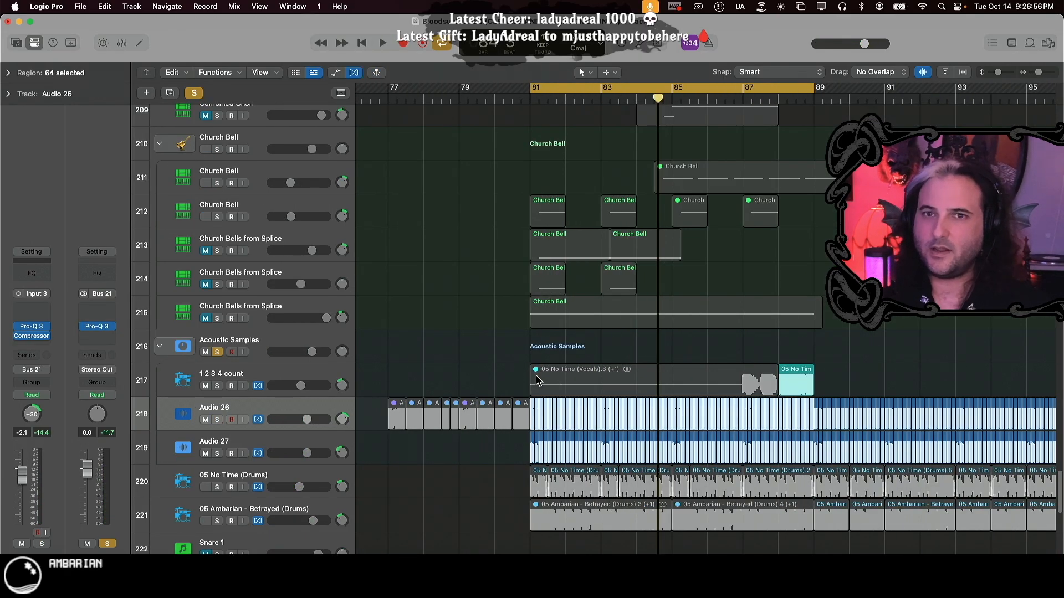
{"action": "left_click", "coordinate": [504, 453]}
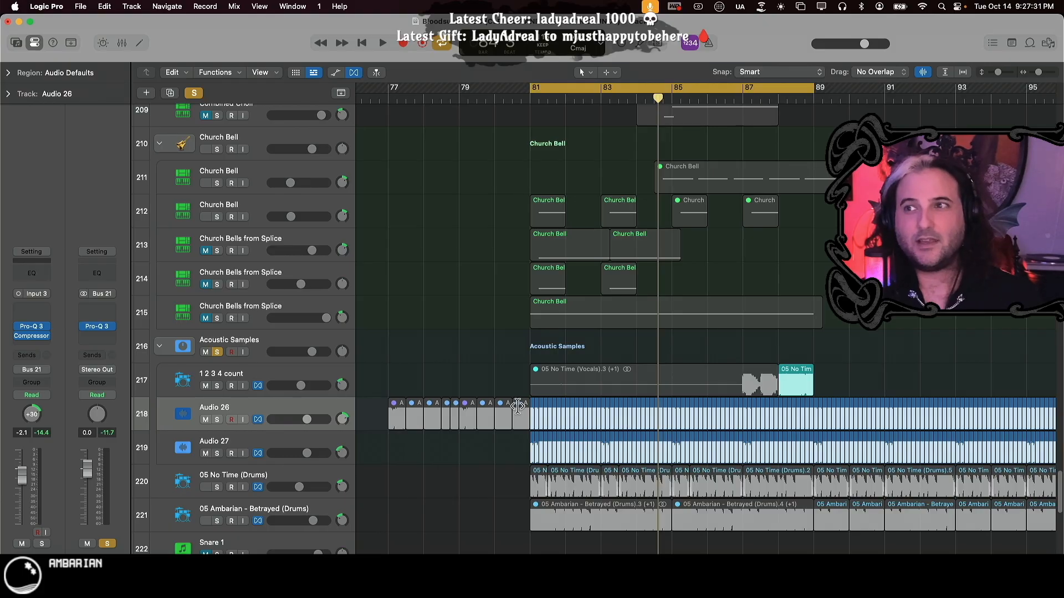
{"action": "left_click", "coordinate": [234, 401]}
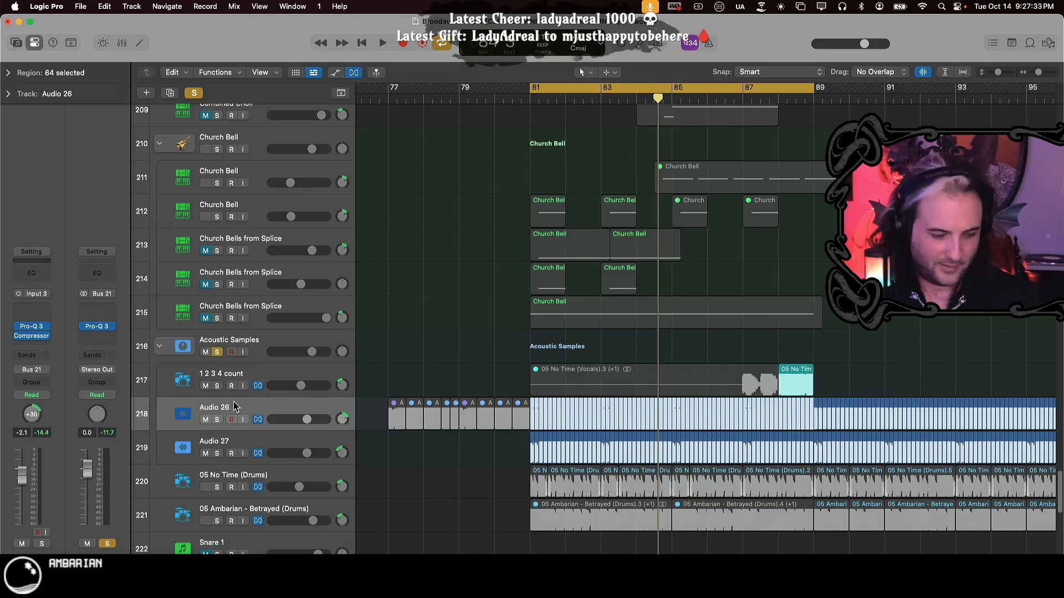
{"action": "key", "text": "alt+super+n"}
{"action": "key", "text": "Return"}
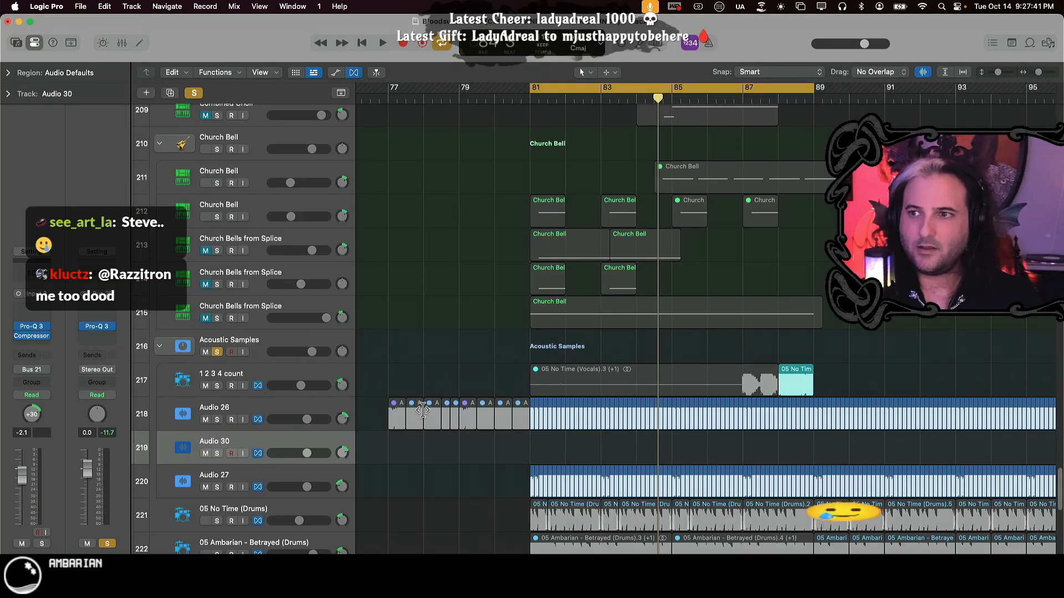
- Try lengthening the Ambarian chord region on Audio 30 at both its end and its start, and undo both changes
{"action": "key", "text": "space"}
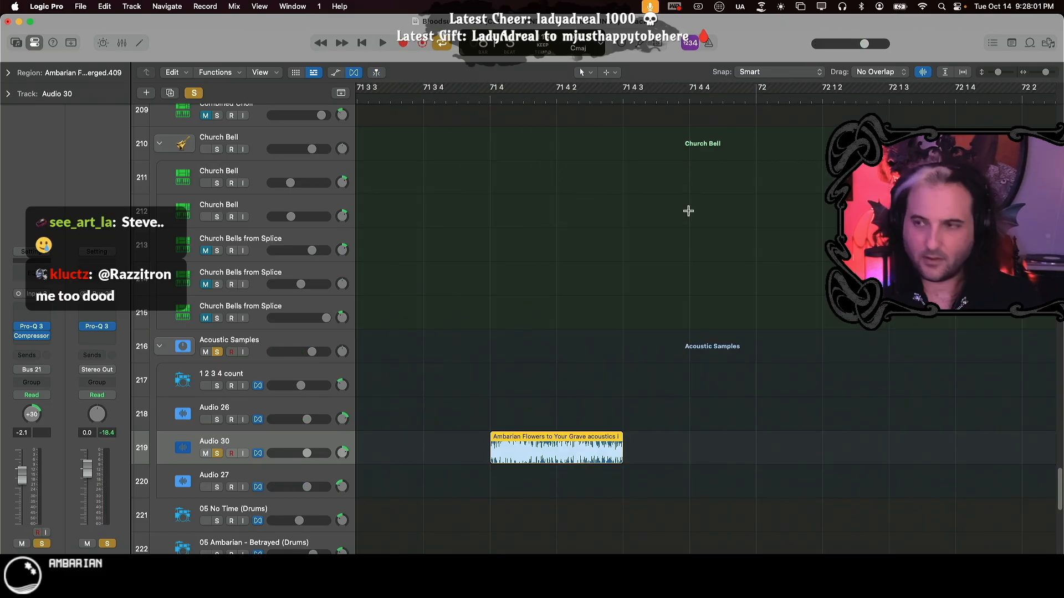
{"action": "key", "text": "super+Up"}
{"action": "key", "text": "super+Up"}
{"action": "key", "text": "super+Up"}
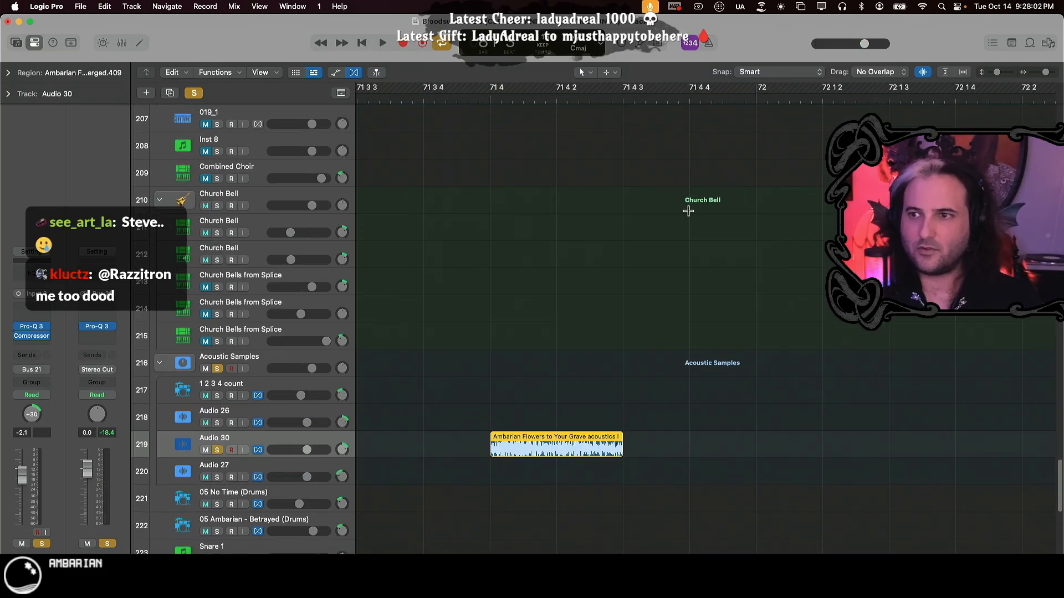
{"action": "key", "text": "super+Down"}
{"action": "key", "text": "super+Down"}
{"action": "key", "text": "super+Down"}
{"action": "key", "text": "super+Down"}
{"action": "key", "text": "super+Down"}
{"action": "key", "text": "super+Down"}
{"action": "key", "text": "super+Down"}
{"action": "key", "text": "super+Down"}
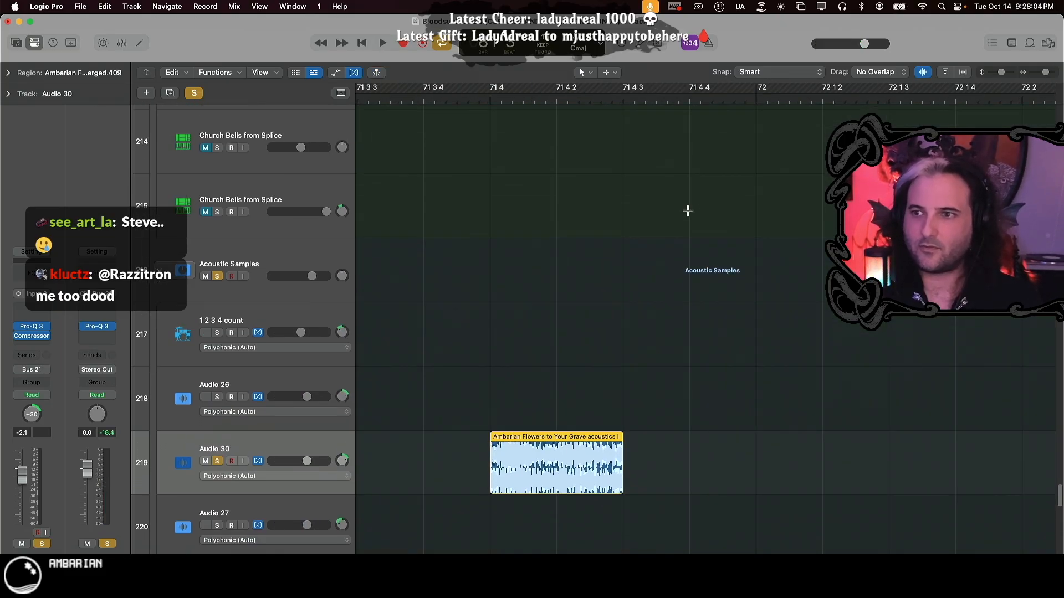
{"action": "key", "text": "super+Left"}
{"action": "key", "text": "super+Left"}
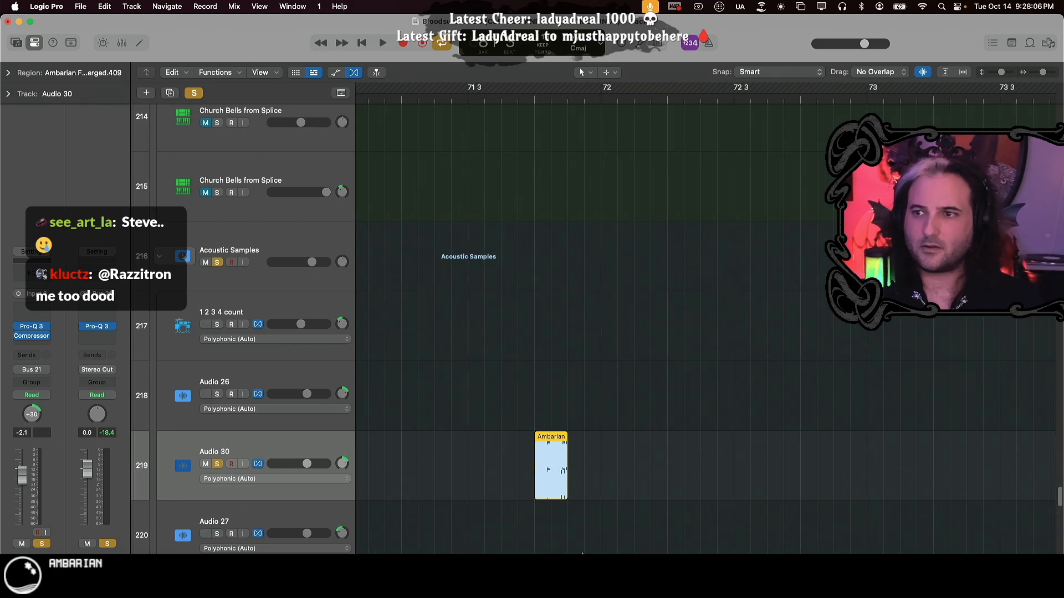
{"action": "left_click_drag", "start_coordinate": [566, 491], "coordinate": [1020, 469]}
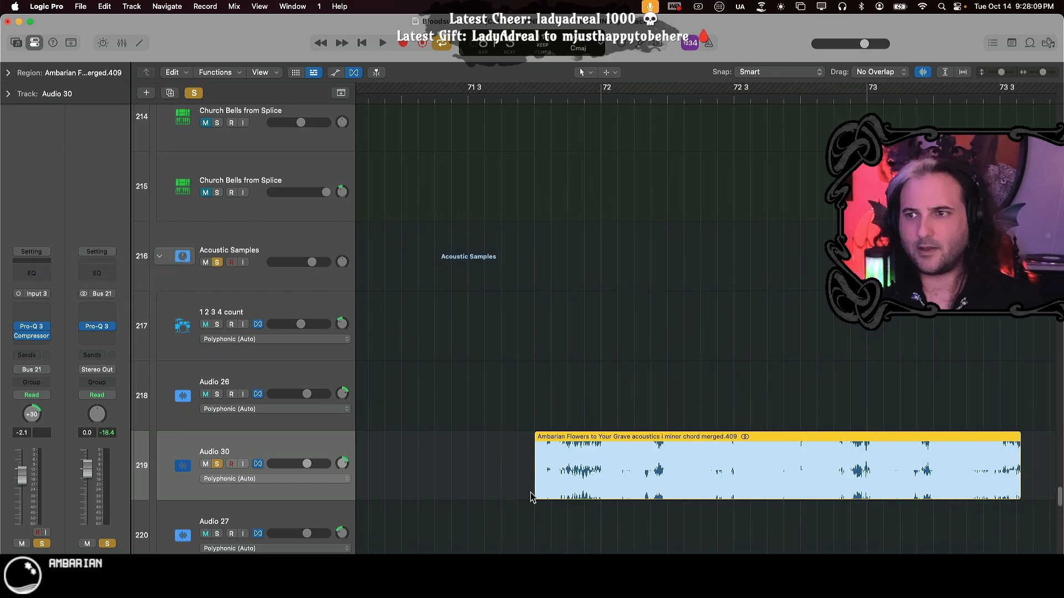
{"action": "left_click_drag", "start_coordinate": [540, 489], "coordinate": [388, 496]}
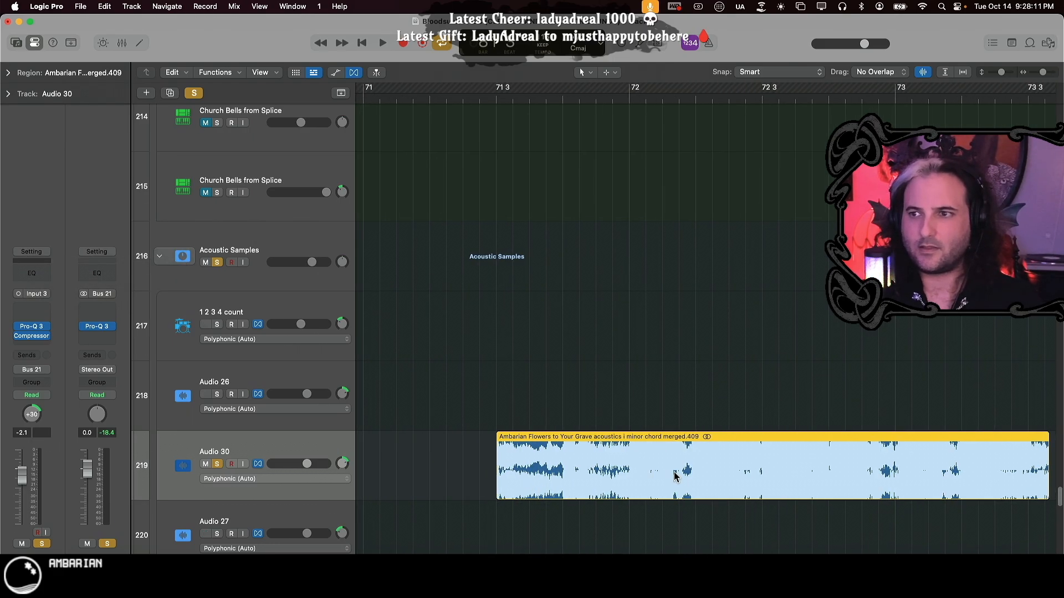
{"action": "key", "text": "super+z"}
{"action": "key", "text": "super+z"}
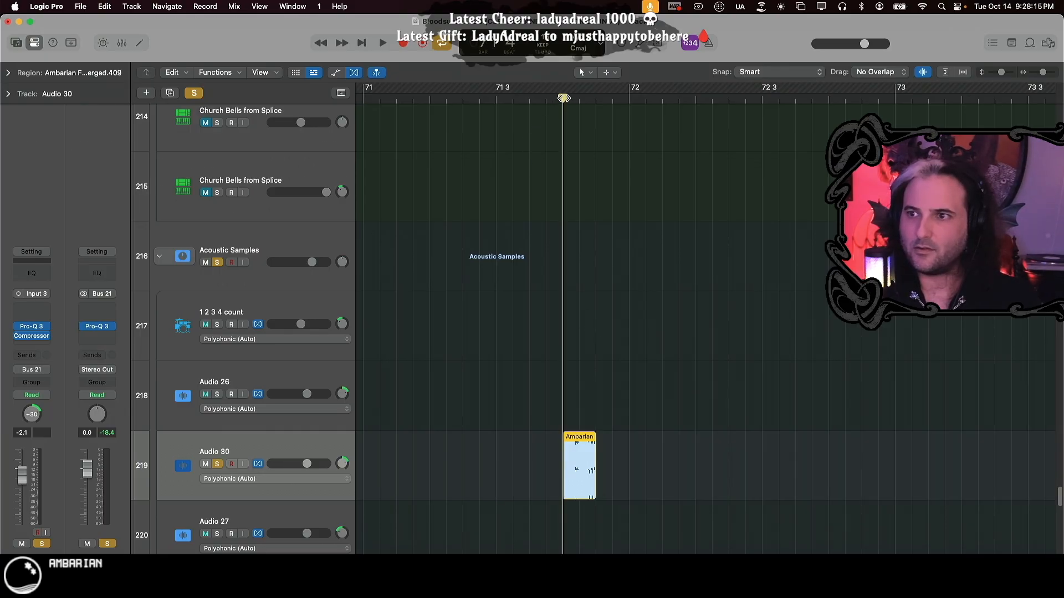
- Try the chord region on Audio 30 extended to about bar 74, play it from its start, and undo its placement
{"action": "key", "text": "space"}
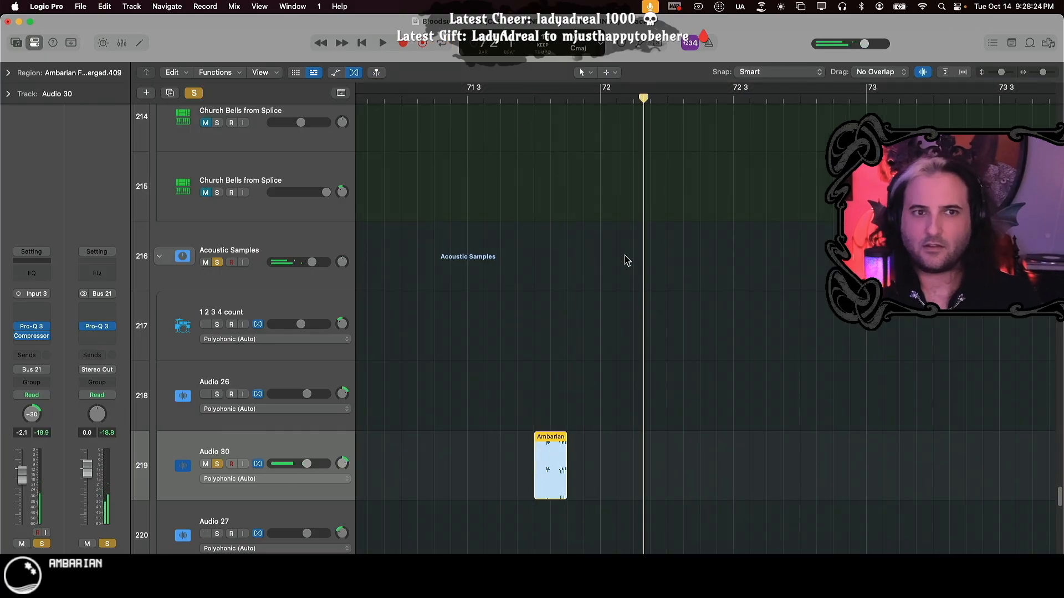
{"action": "left_click_drag", "start_coordinate": [564, 486], "coordinate": [1056, 487]}
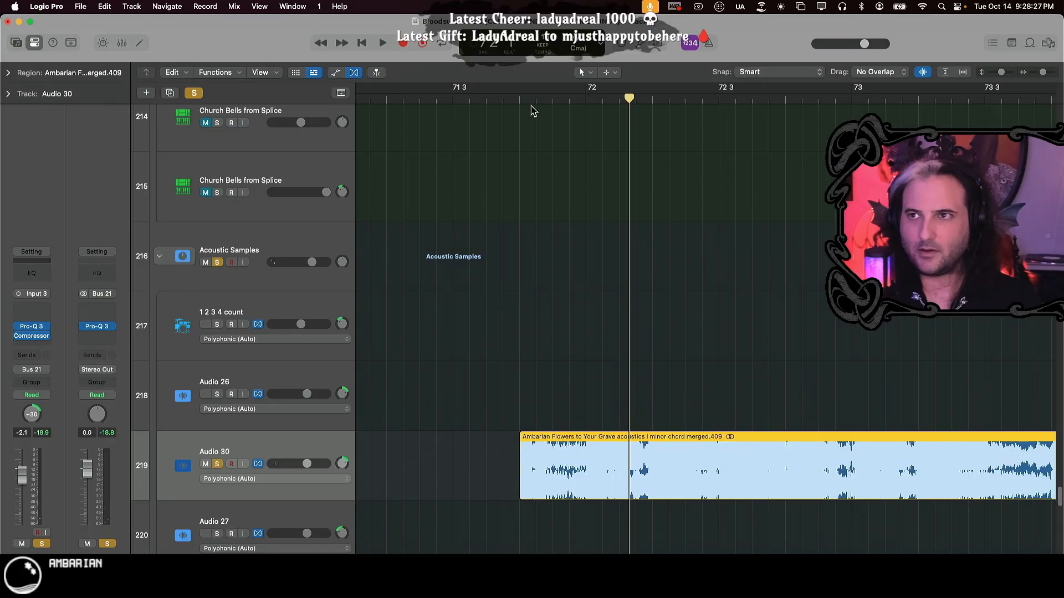
{"action": "left_click", "coordinate": [508, 100]}
{"action": "key", "text": "space"}
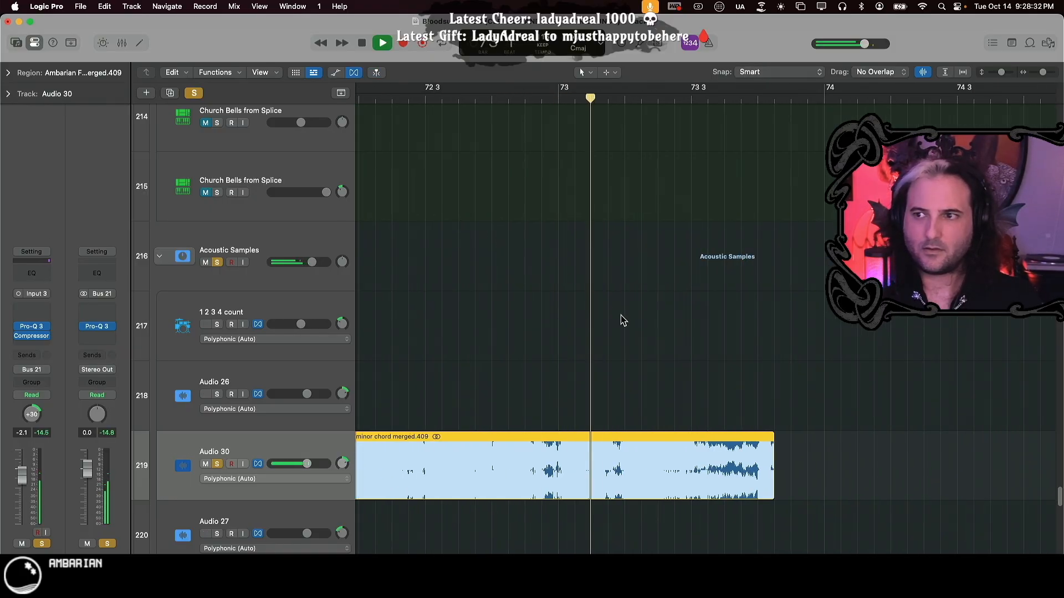
{"action": "key", "text": "super+Left"}
{"action": "key", "text": "super+Left"}
{"action": "key", "text": "super+Left"}
{"action": "key", "text": "super+Left"}
{"action": "key", "text": "space"}
{"action": "scroll", "coordinate": [918, 378], "scroll_direction": "down", "scroll_amount": 5}
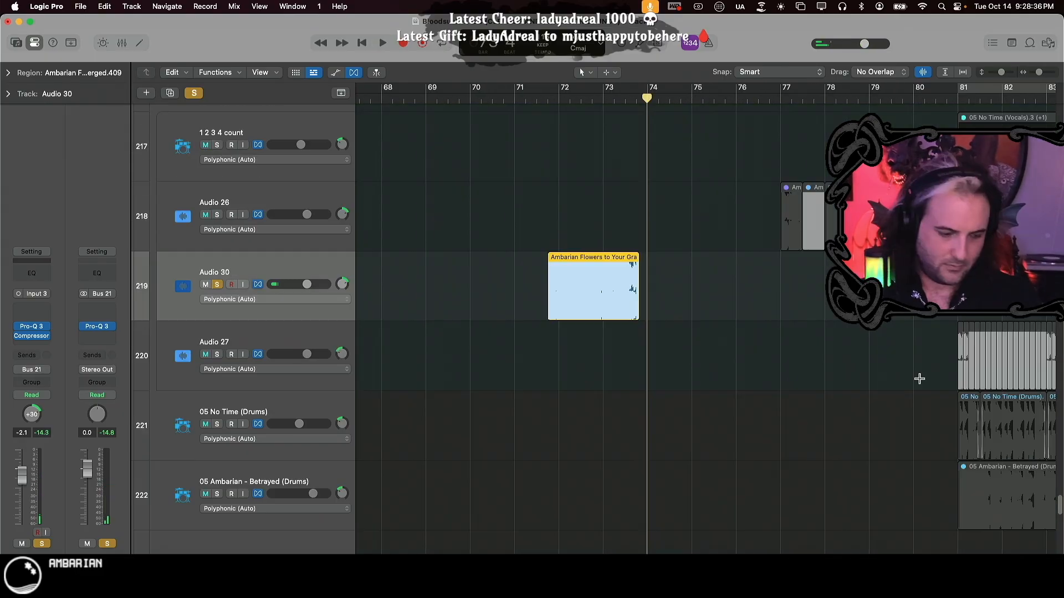
{"action": "key", "text": "super+z"}
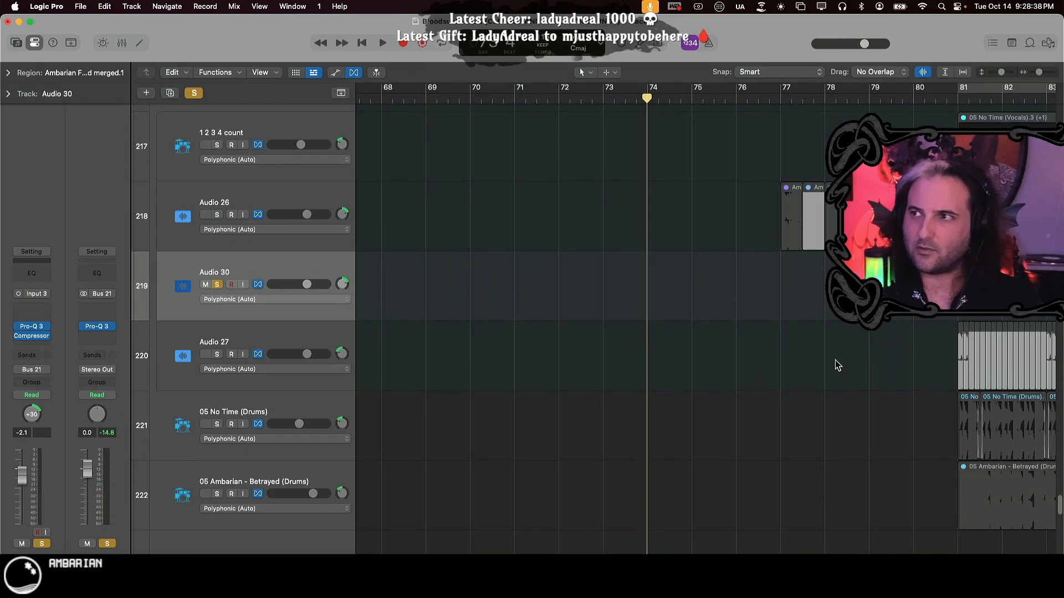
- Examine how the chopped chord and drum regions are laid out on tracks 217 to 222 from bar 77 onward
{"action": "scroll", "coordinate": [726, 214], "scroll_direction": "right", "scroll_amount": 5}
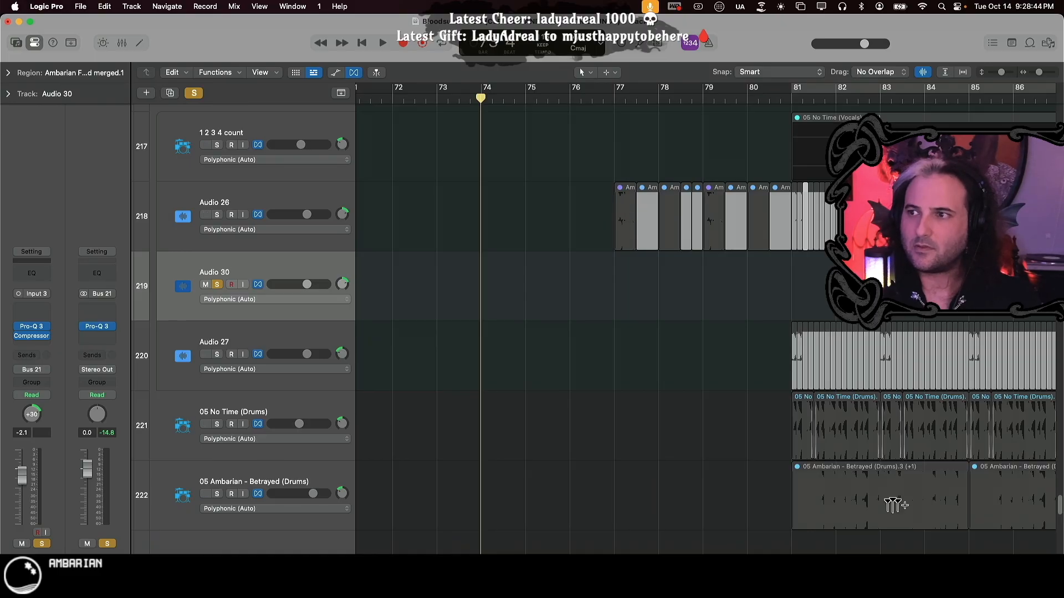
{"action": "key", "text": "super+Left"}
{"action": "key", "text": "super+Left"}
{"action": "key", "text": "super+Left"}
{"action": "key", "text": "super+Left"}
{"action": "key", "text": "super+Left"}
{"action": "key", "text": "super+Left"}
{"action": "key", "text": "super+Left"}
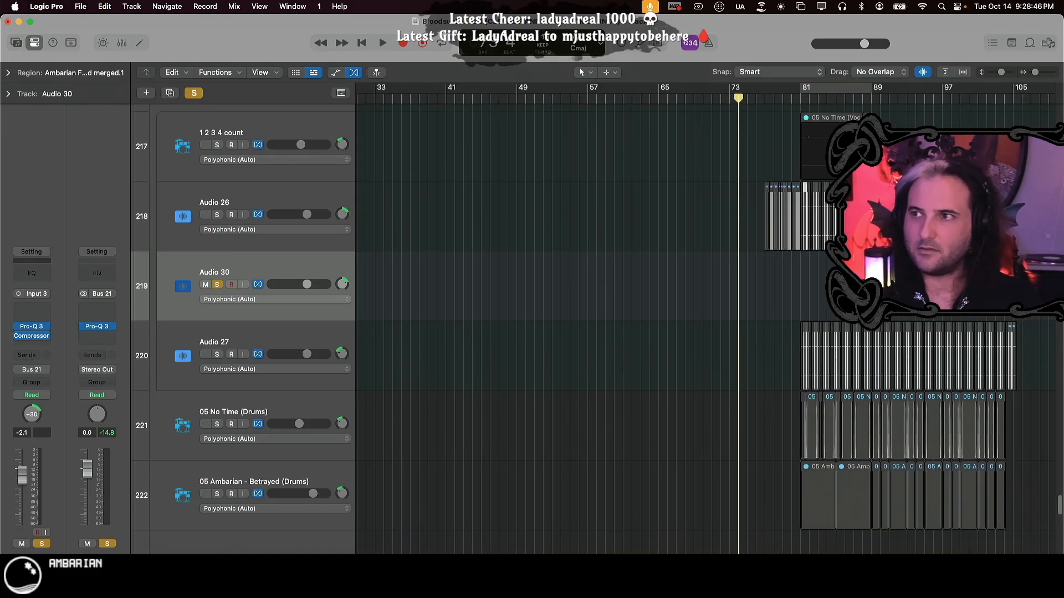
{"action": "scroll", "coordinate": [704, 321], "scroll_direction": "right", "scroll_amount": 10}
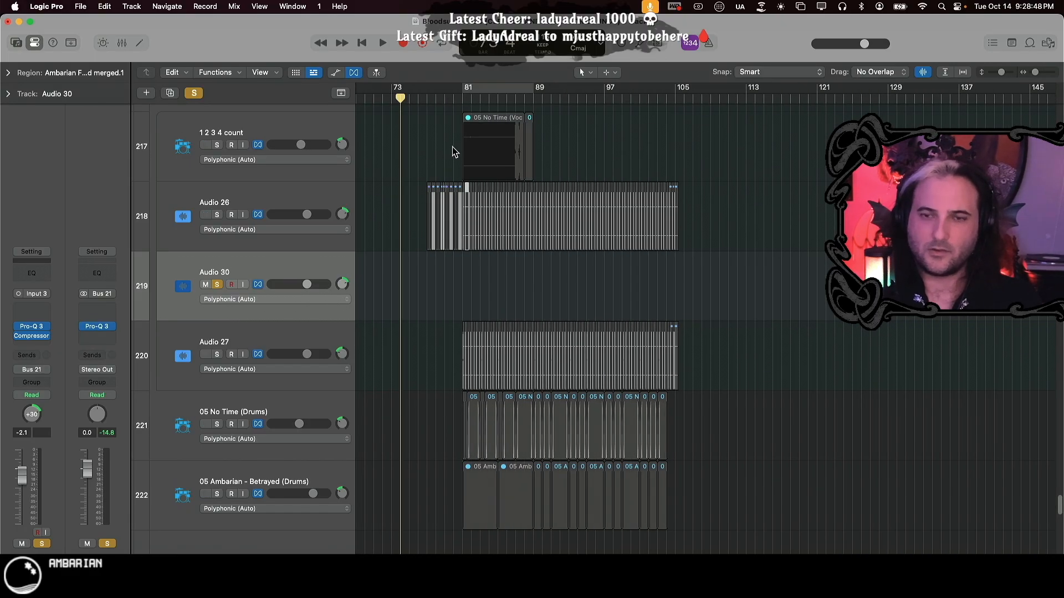
{"action": "key", "text": "super+Right"}
{"action": "key", "text": "super+Right"}
{"action": "key", "text": "super+Right"}
{"action": "key", "text": "super+Right"}
{"action": "key", "text": "super+Right"}
{"action": "key", "text": "super+Right"}
{"action": "key", "text": "super+Right"}
{"action": "key", "text": "super+Right"}
{"action": "key", "text": "super+Right"}
{"action": "key", "text": "super+Right"}
{"action": "scroll", "coordinate": [441, 136], "scroll_direction": "left", "scroll_amount": 5}
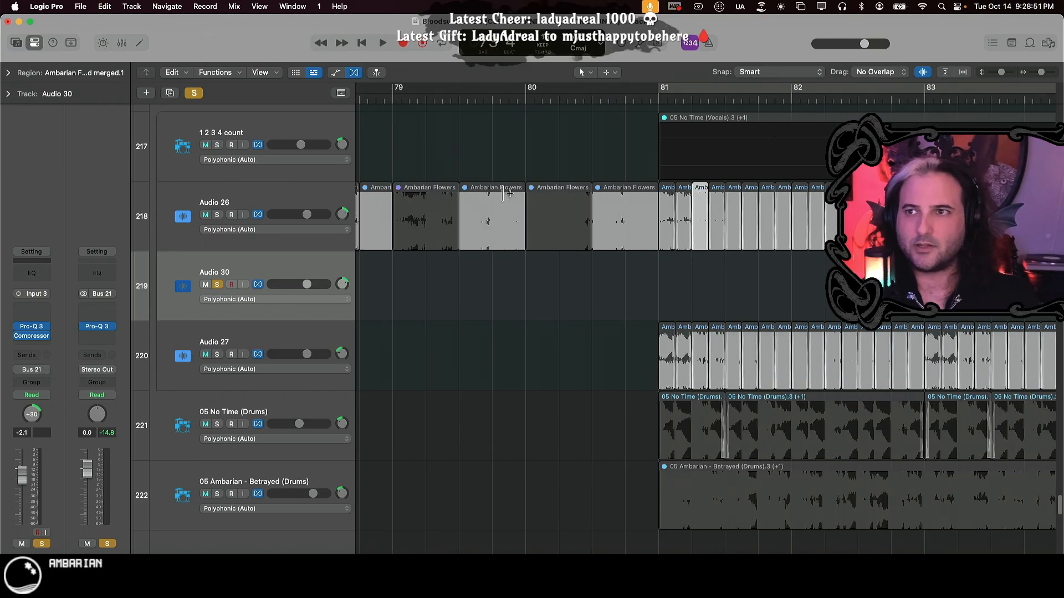
{"action": "scroll", "coordinate": [440, 136], "scroll_direction": "left", "scroll_amount": 6}
- Turn off solo on Audio 30 and try placing the second chord region after bar 77 from Audio 26 onto it
{"action": "left_click", "coordinate": [438, 99]}
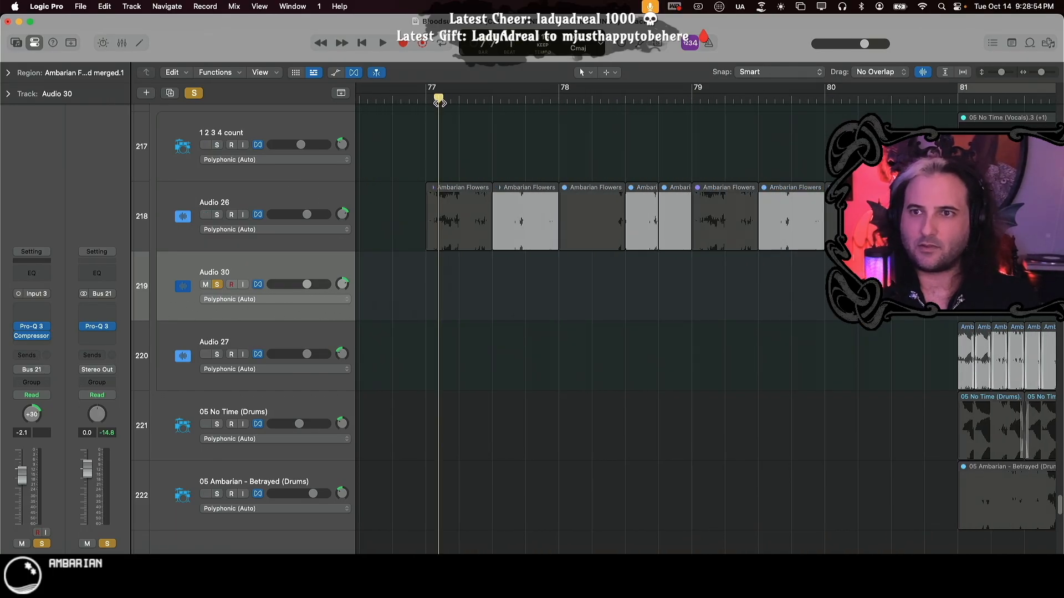
{"action": "left_click", "coordinate": [218, 284]}
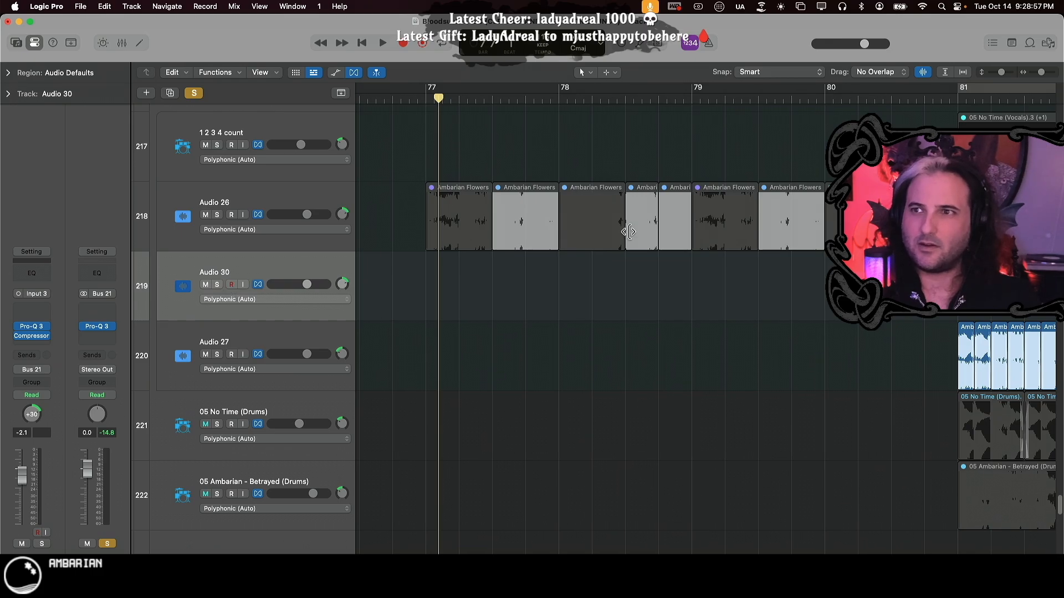
{"action": "left_click_drag", "start_coordinate": [520, 224], "coordinate": [501, 299]}
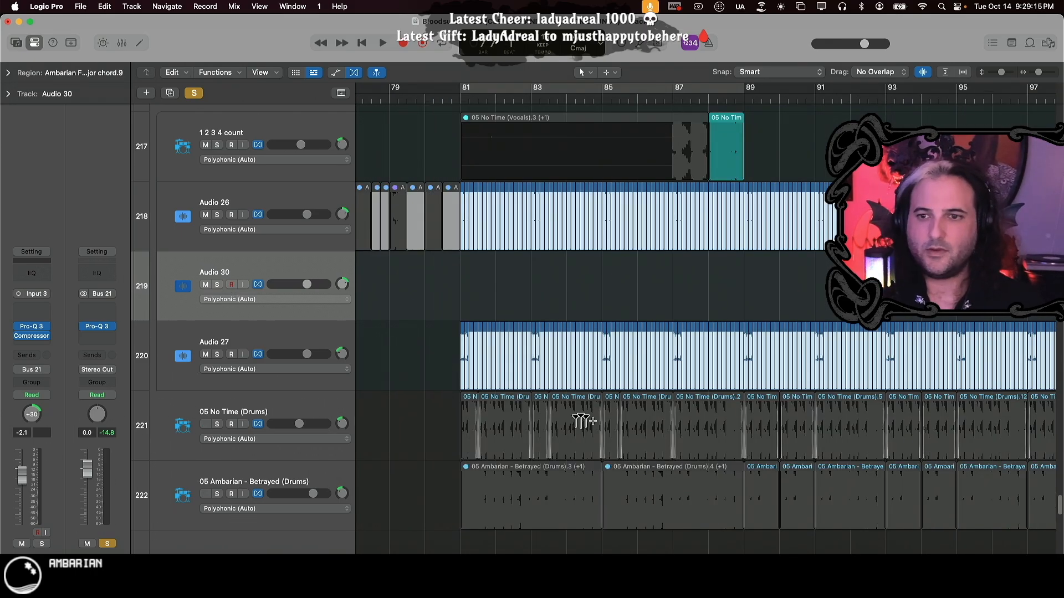
- Show the region parameters and audition Audio 26 soloed from bar 81
{"action": "left_click", "coordinate": [8, 74]}
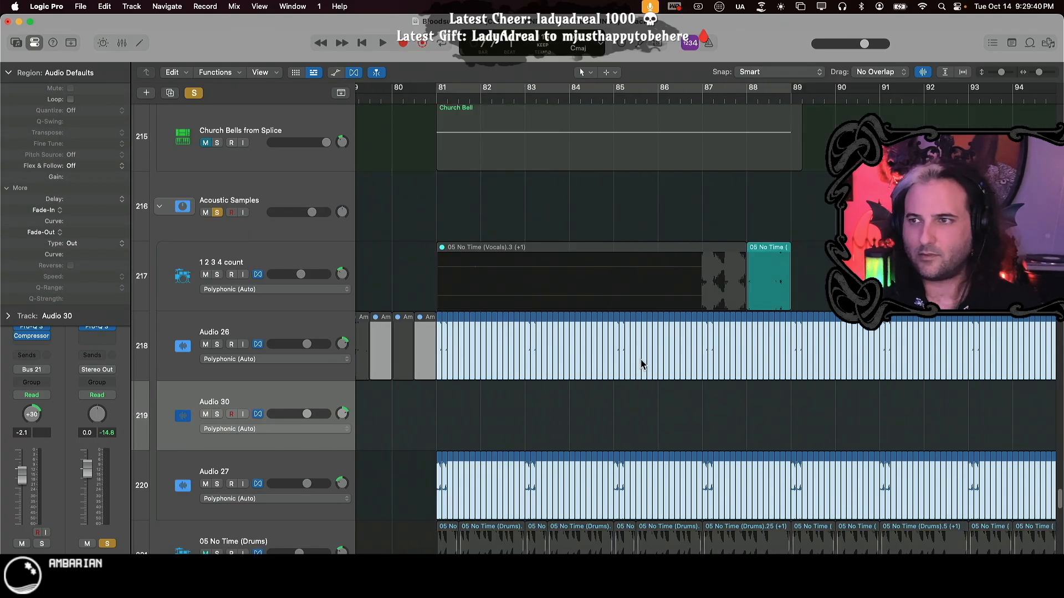
{"action": "scroll", "coordinate": [517, 328], "scroll_direction": "right", "scroll_amount": 5}
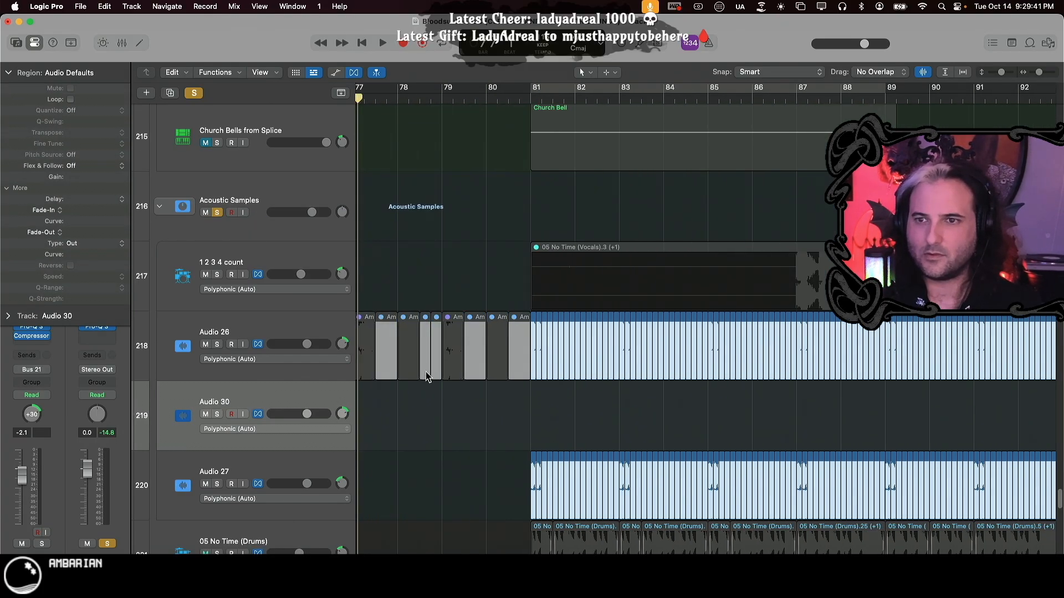
{"action": "left_click", "coordinate": [533, 98]}
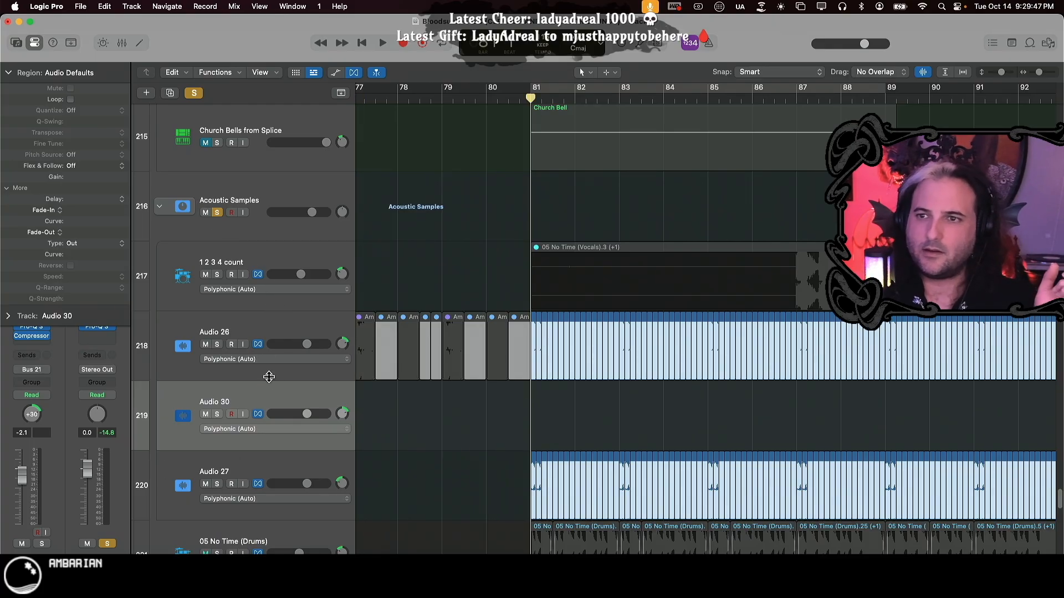
{"action": "left_click", "coordinate": [261, 322]}
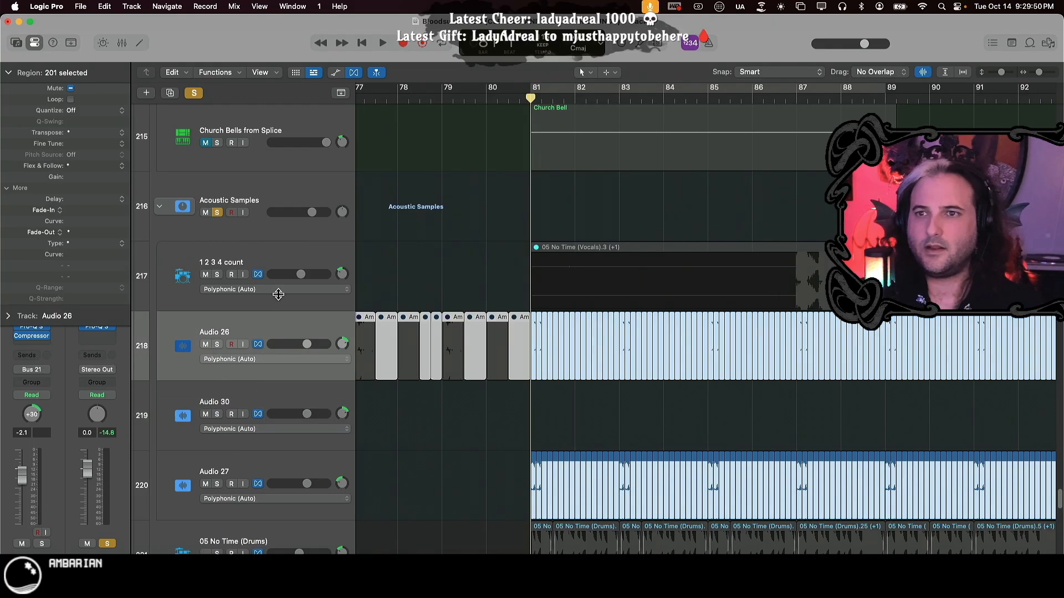
{"action": "left_click", "coordinate": [218, 345]}
{"action": "key", "text": "space"}
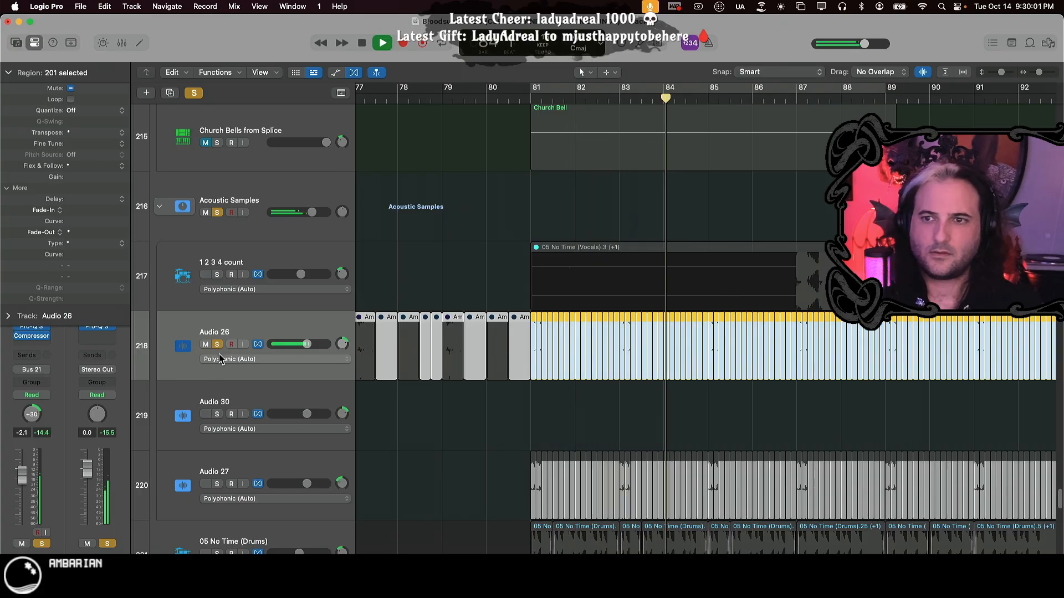
{"action": "key", "text": "space"}
{"action": "left_click", "coordinate": [217, 344]}
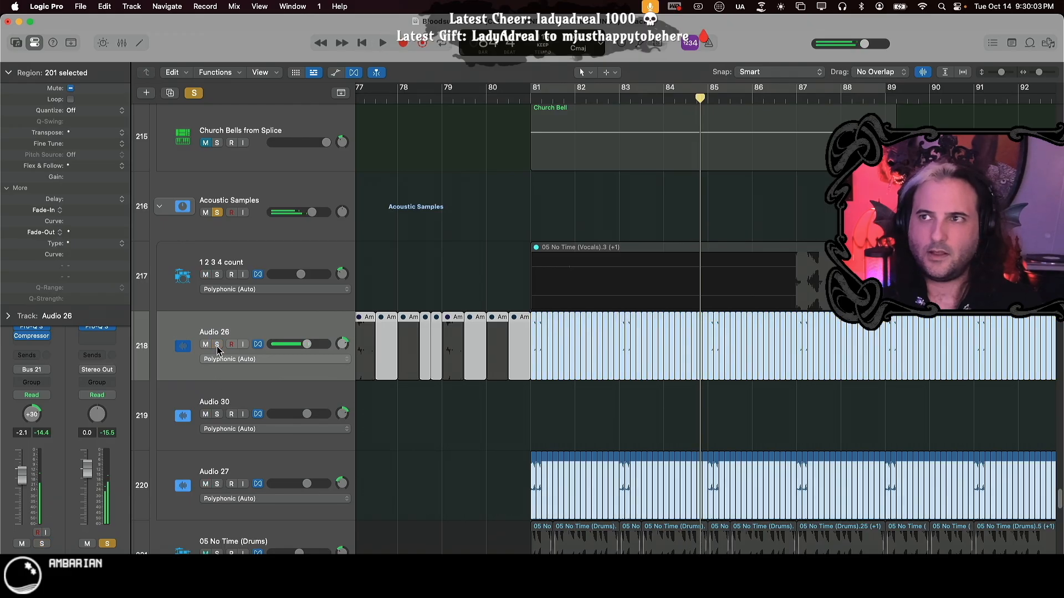
- Audition Audio 27 soloed, add Audio 26 to hear both together, and leave only Audio 27 soloed
{"action": "left_click", "coordinate": [217, 483]}
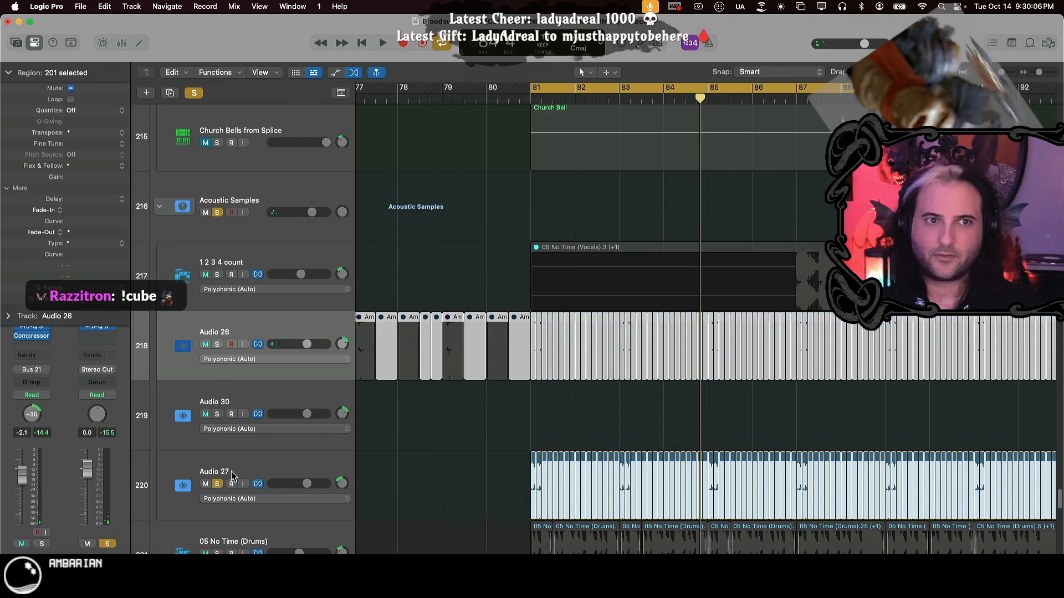
{"action": "key", "text": "space"}
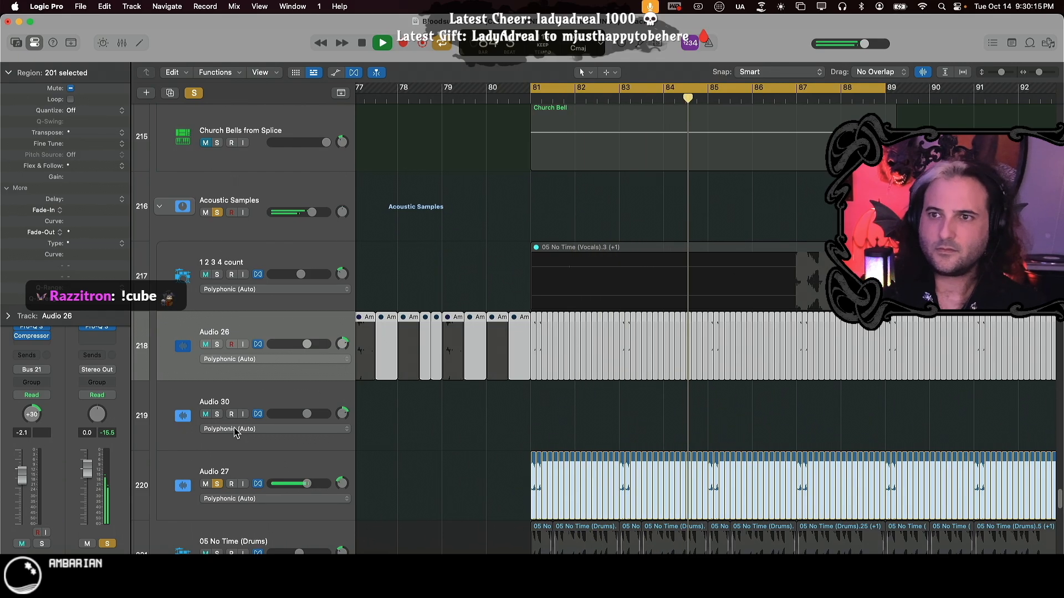
{"action": "left_click", "coordinate": [218, 345]}
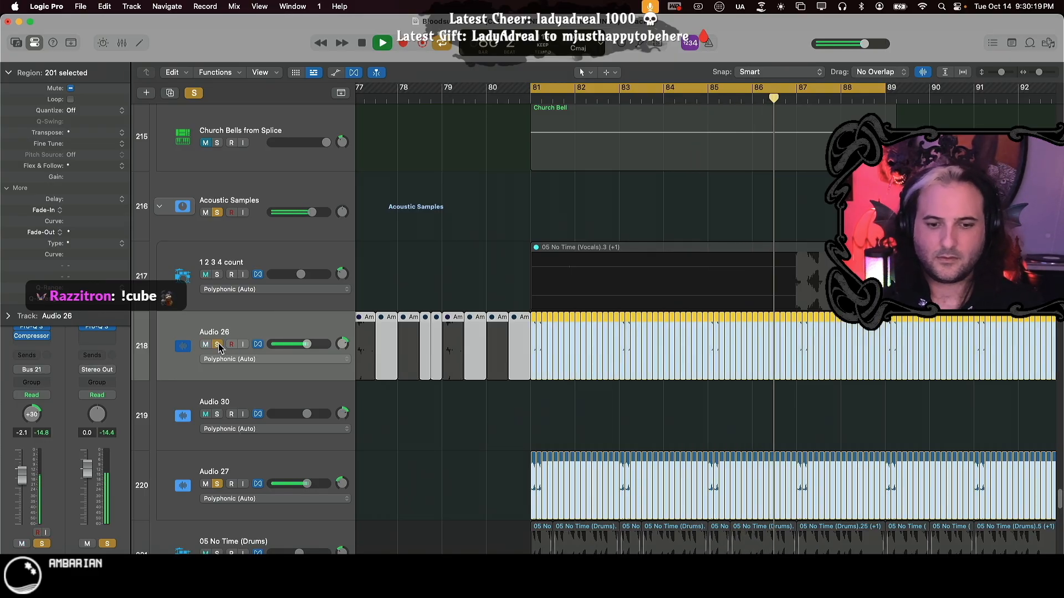
{"action": "key", "text": "super+Left"}
{"action": "key", "text": "super+Left"}
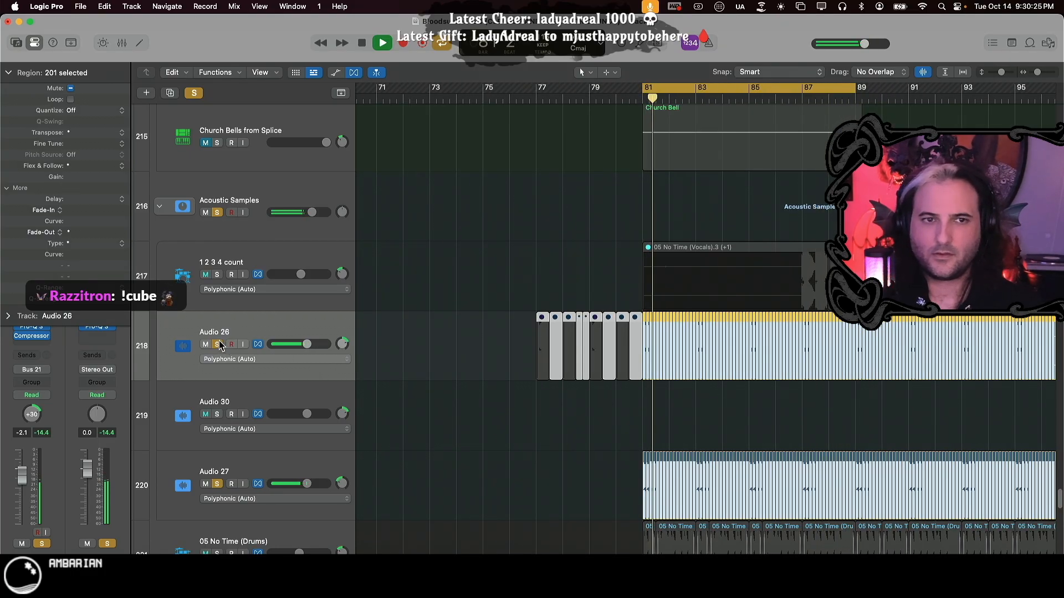
{"action": "key", "text": "space"}
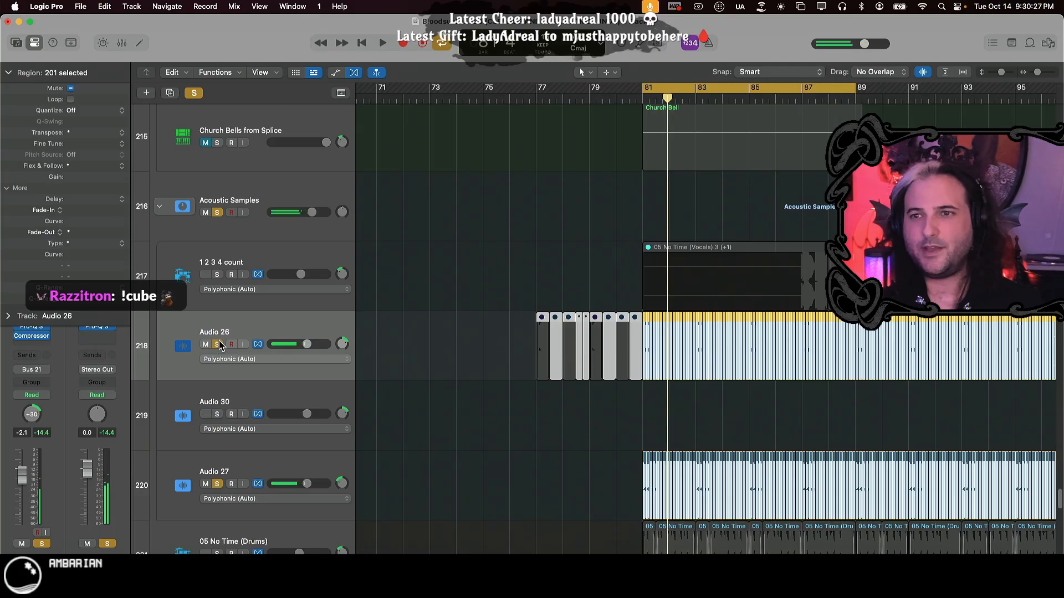
{"action": "key", "text": "super+Left"}
{"action": "left_click", "coordinate": [219, 344]}
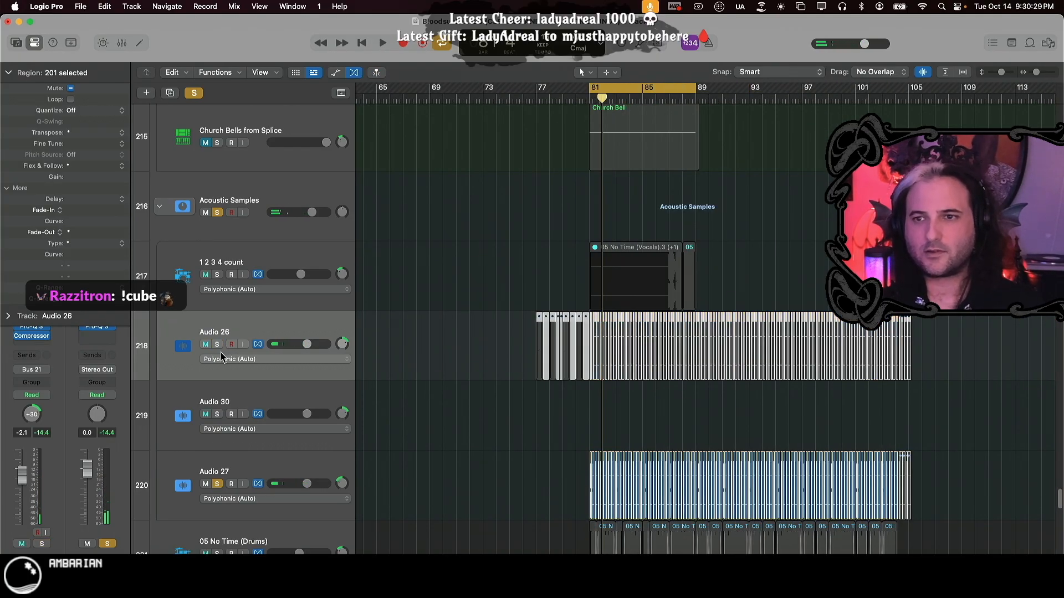
- Solo Audio 26 together with Audio 27, start playback, and add the Scream female glitch v1 track to the soloed tracks
{"action": "left_click", "coordinate": [217, 344]}
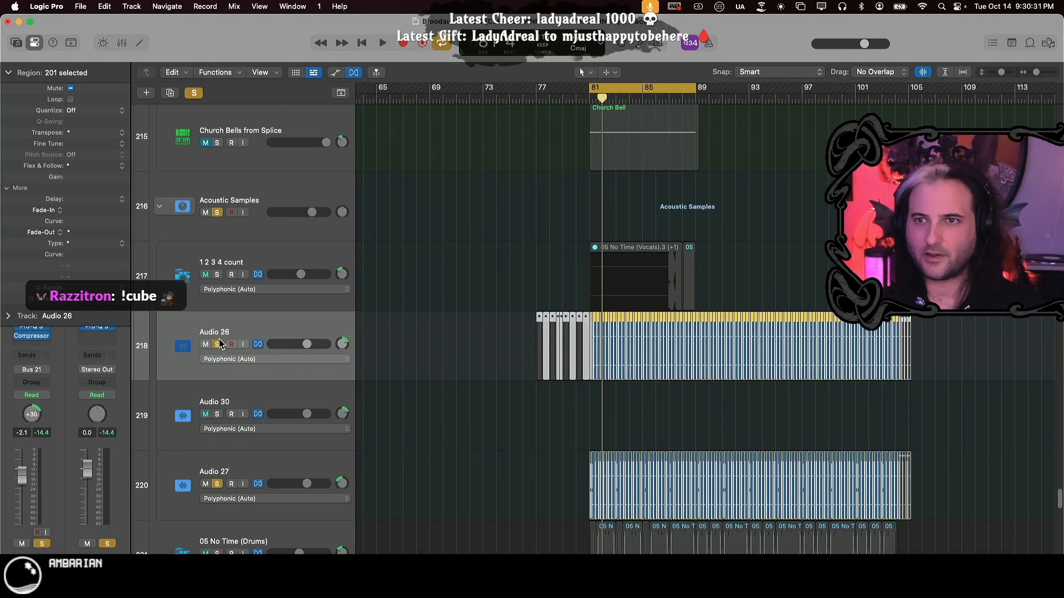
{"action": "scroll", "coordinate": [520, 403], "scroll_direction": "down", "scroll_amount": 5}
{"action": "key", "text": "space"}
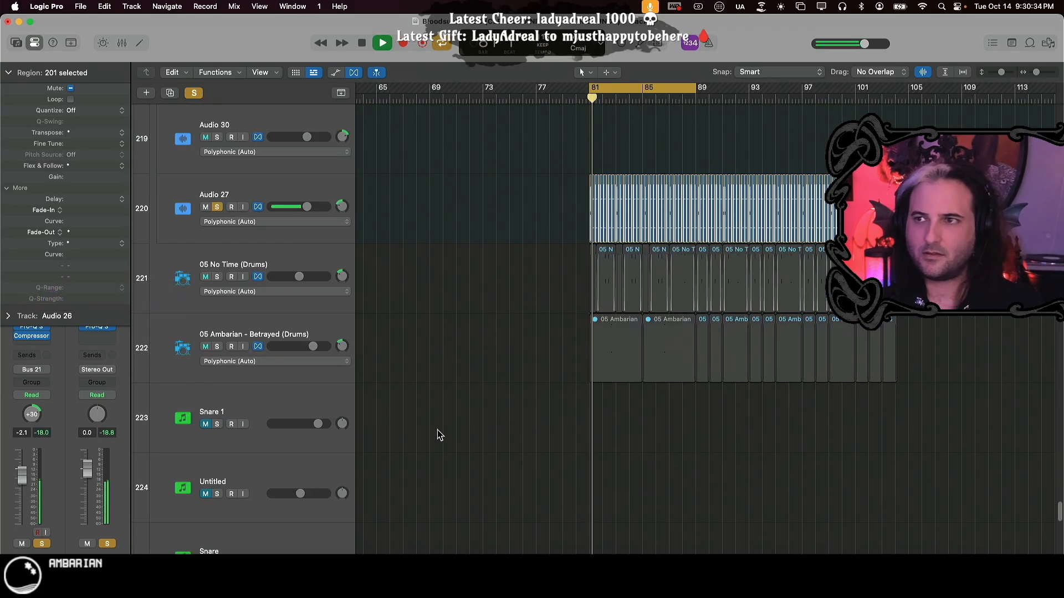
{"action": "scroll", "coordinate": [439, 434], "scroll_direction": "up", "scroll_amount": 10}
{"action": "scroll", "coordinate": [438, 432], "scroll_direction": "up", "scroll_amount": 3}
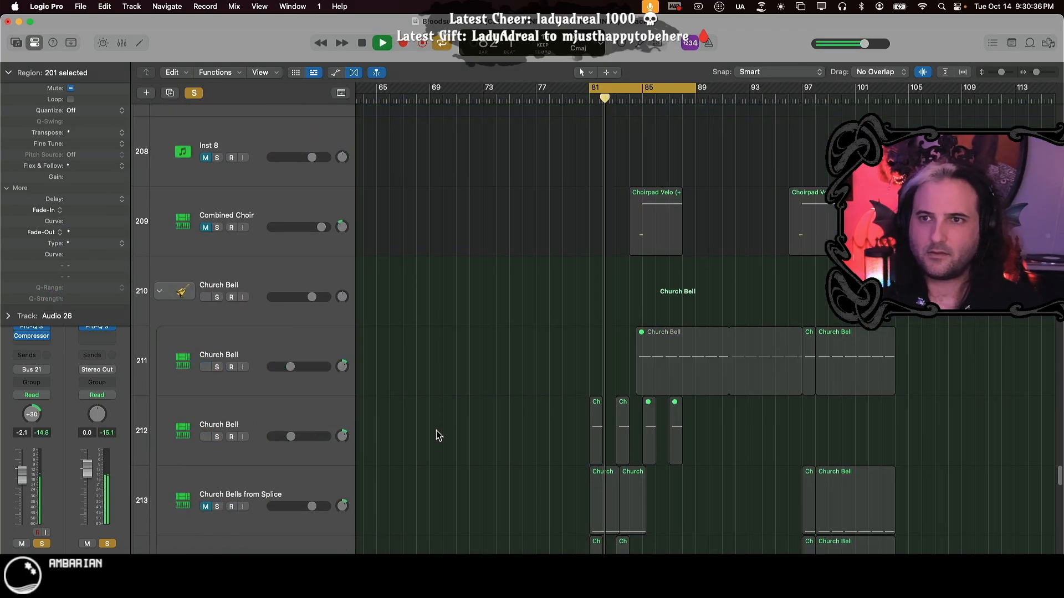
{"action": "scroll", "coordinate": [436, 431], "scroll_direction": "up", "scroll_amount": 10}
{"action": "scroll", "coordinate": [436, 432], "scroll_direction": "up", "scroll_amount": 8}
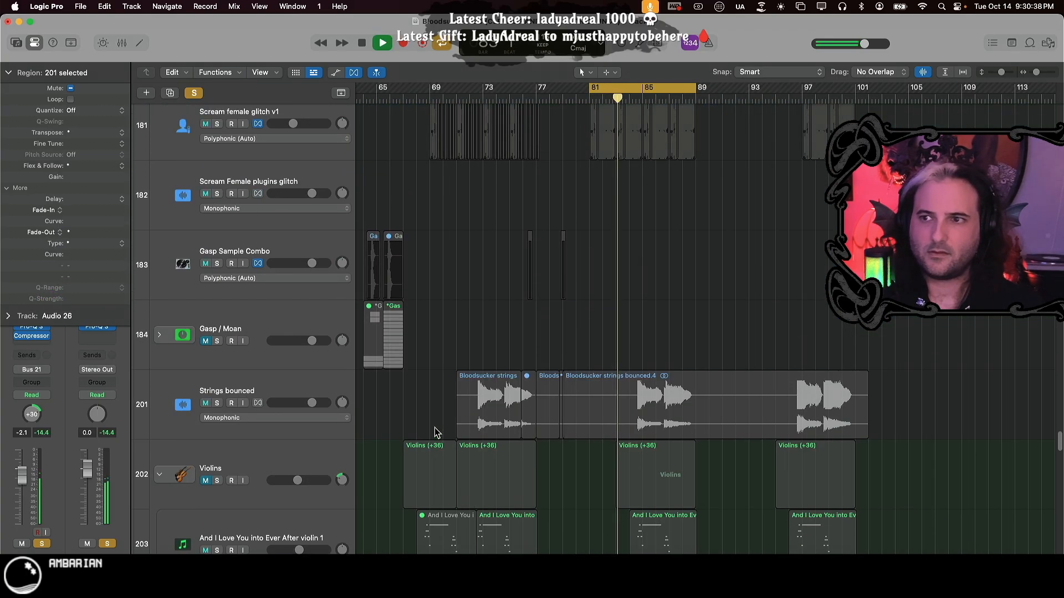
{"action": "scroll", "coordinate": [454, 405], "scroll_direction": "up", "scroll_amount": 3}
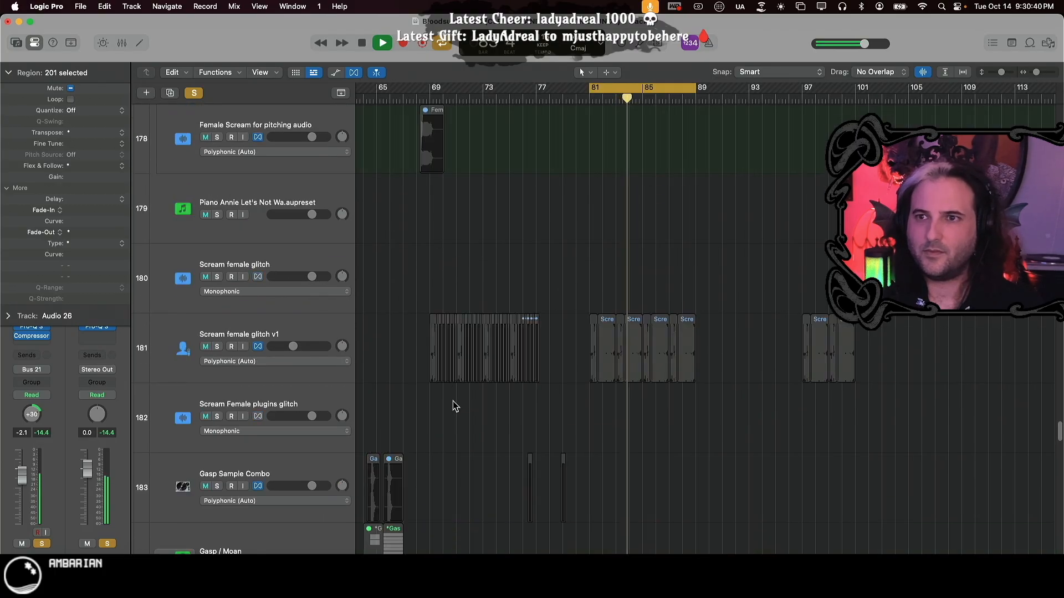
{"action": "left_click", "coordinate": [217, 347]}
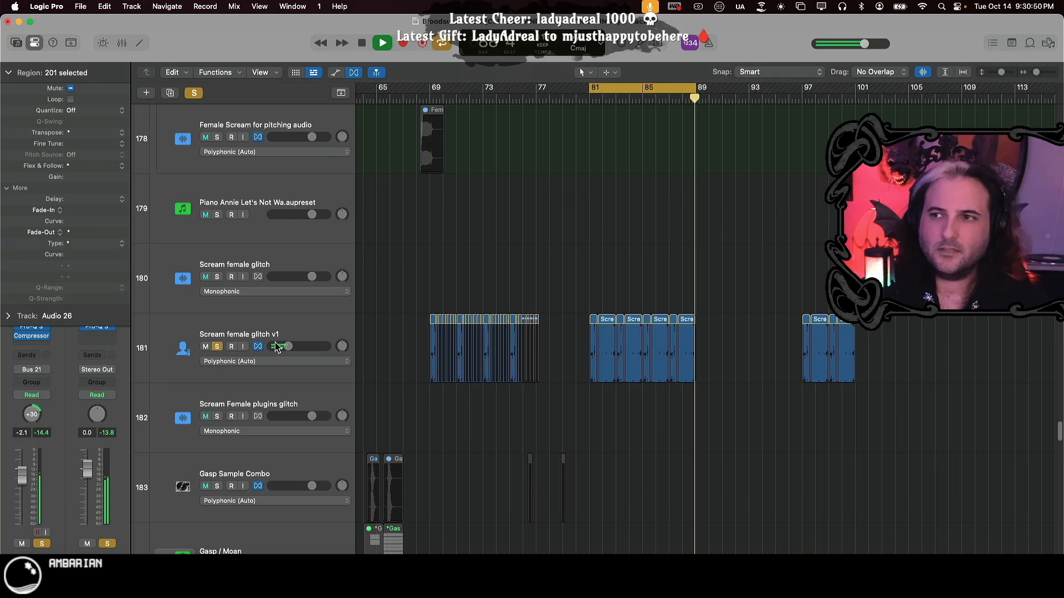
- Solo the Church Bell track stack on track 210 as well and audition it together with the acoustic samples
{"action": "scroll", "coordinate": [776, 361], "scroll_direction": "down", "scroll_amount": 20}
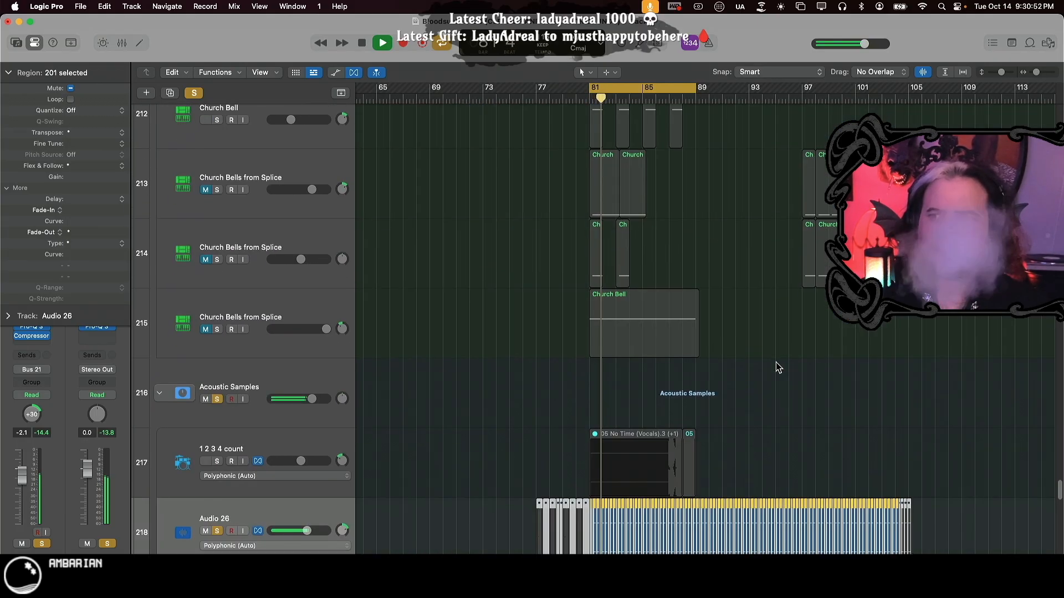
{"action": "key", "text": "super+Right"}
{"action": "key", "text": "super+Right"}
{"action": "key", "text": "super+Right"}
{"action": "key", "text": "super+Right"}
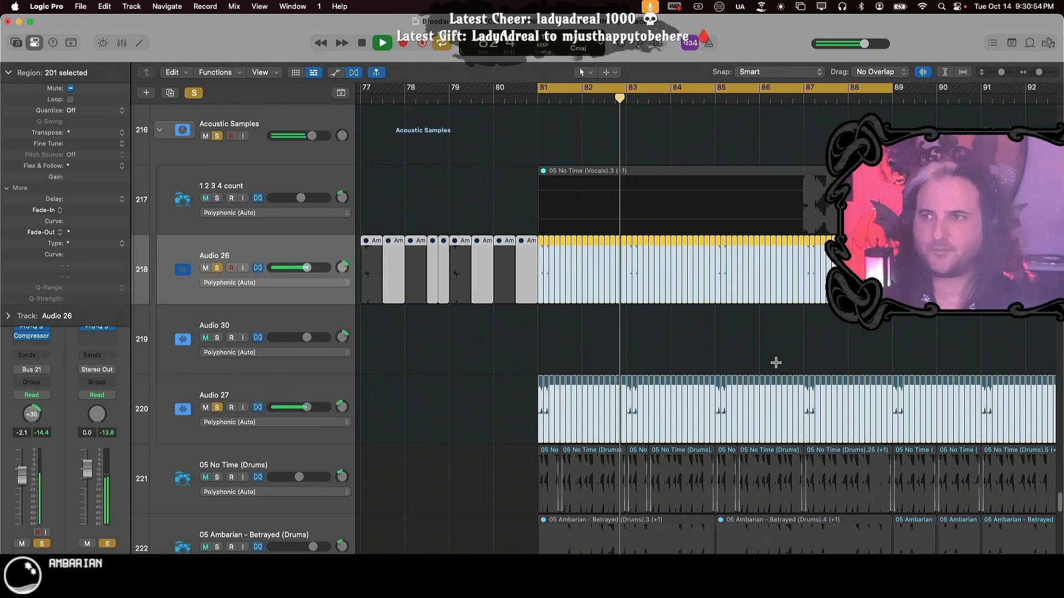
{"action": "scroll", "coordinate": [551, 226], "scroll_direction": "up", "scroll_amount": 1}
{"action": "scroll", "coordinate": [499, 239], "scroll_direction": "up", "scroll_amount": 5}
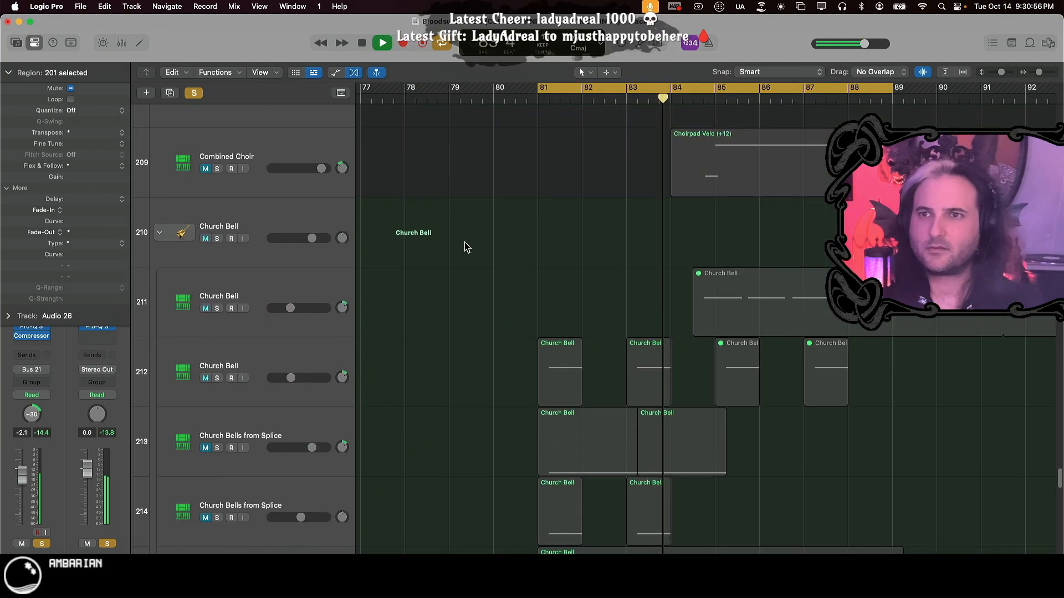
{"action": "left_click", "coordinate": [217, 238]}
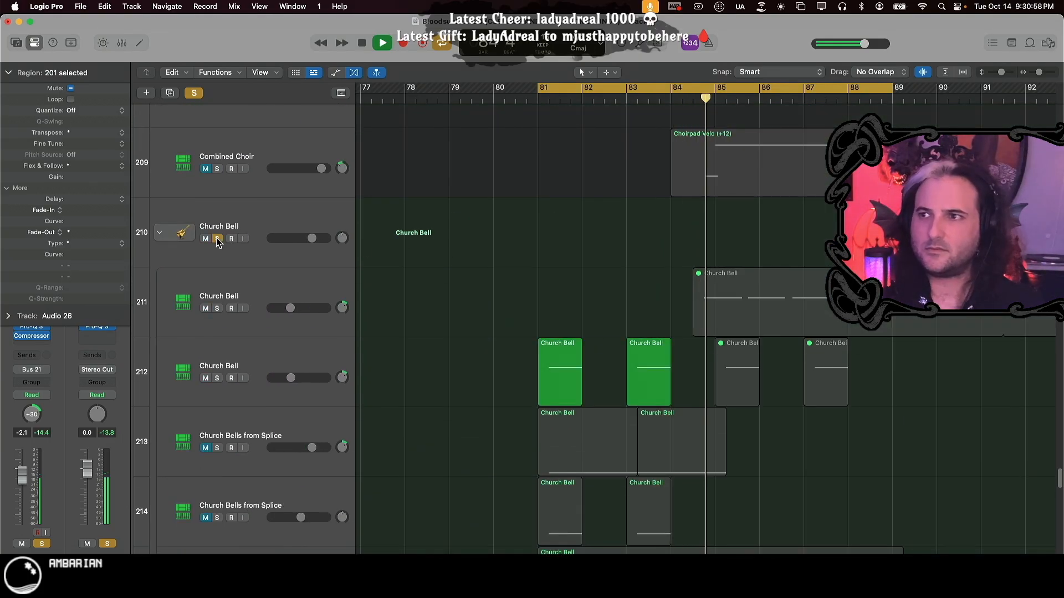
{"action": "key", "text": "Return"}
{"action": "scroll", "coordinate": [827, 319], "scroll_direction": "down", "scroll_amount": 1}
{"action": "scroll", "coordinate": [828, 319], "scroll_direction": "down", "scroll_amount": 5}
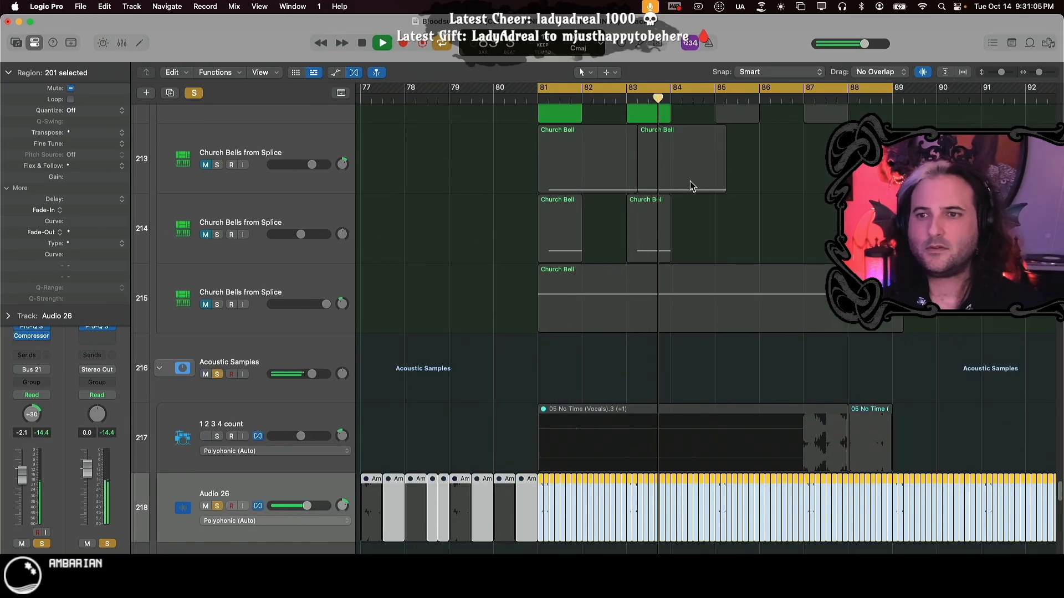
{"action": "key", "text": "space"}
- Solo the 1 2 3 4 count track and start looped playback with a cycle range from bar 87 to bar 89
{"action": "key", "text": "super+Left"}
{"action": "key", "text": "super+Left"}
{"action": "key", "text": "super+Left"}
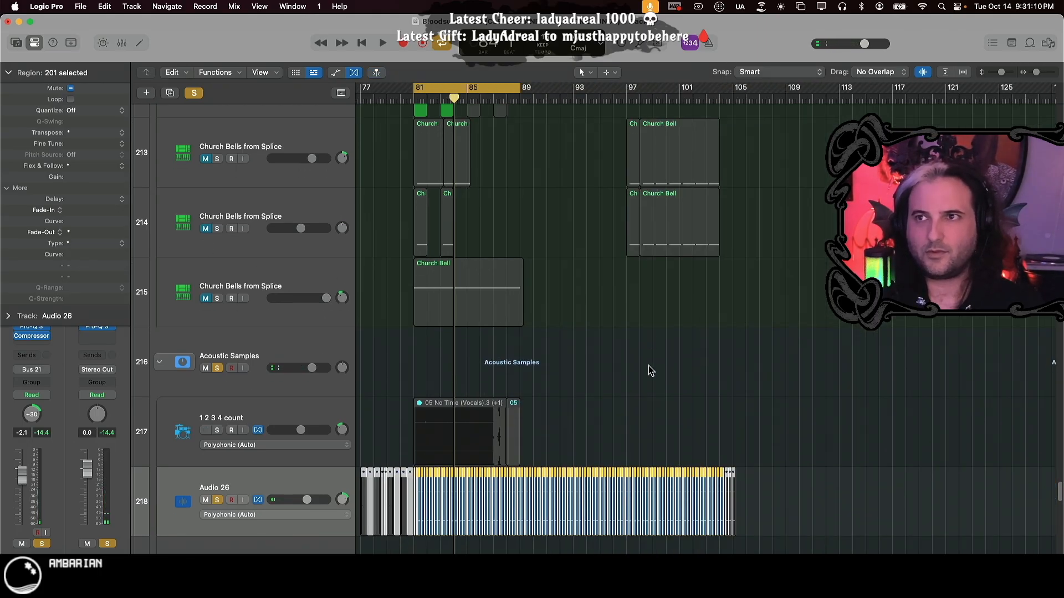
{"action": "scroll", "coordinate": [648, 371], "scroll_direction": "down", "scroll_amount": 10}
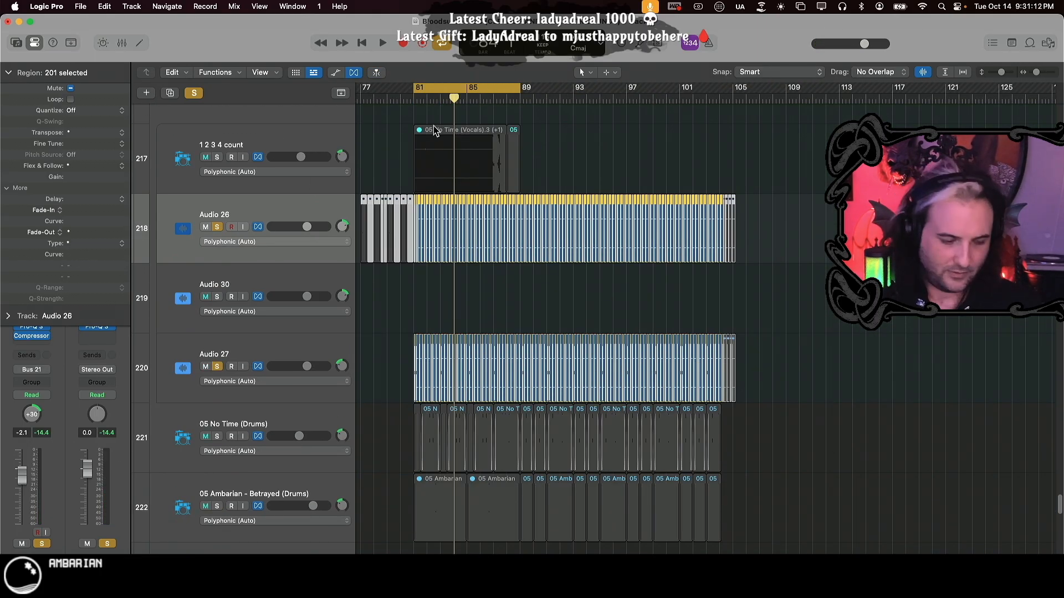
{"action": "key", "text": "c"}
{"action": "key", "text": "super+Right"}
{"action": "key", "text": "super+Right"}
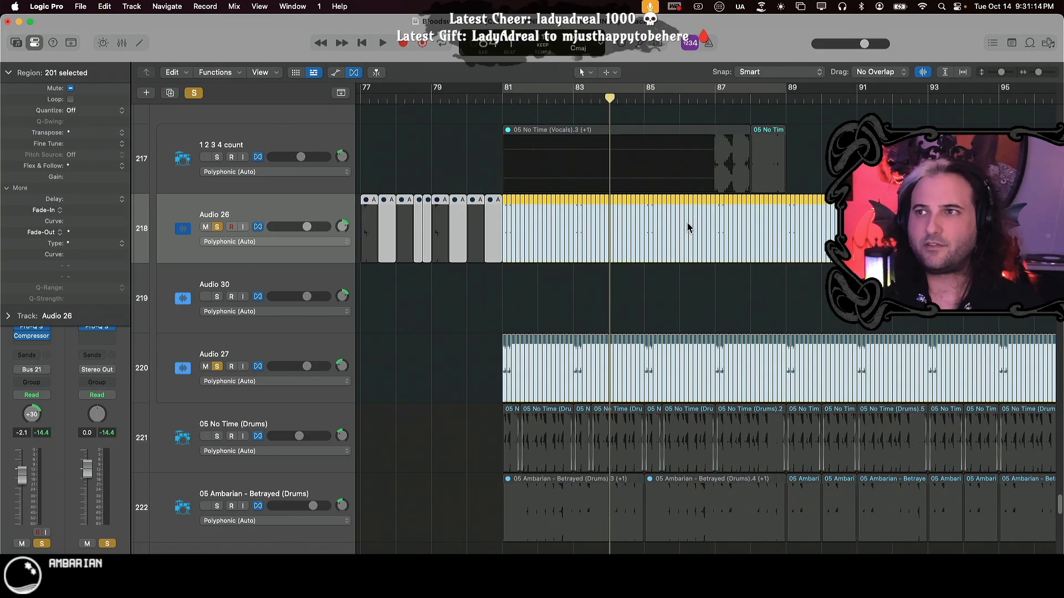
{"action": "left_click", "coordinate": [715, 95]}
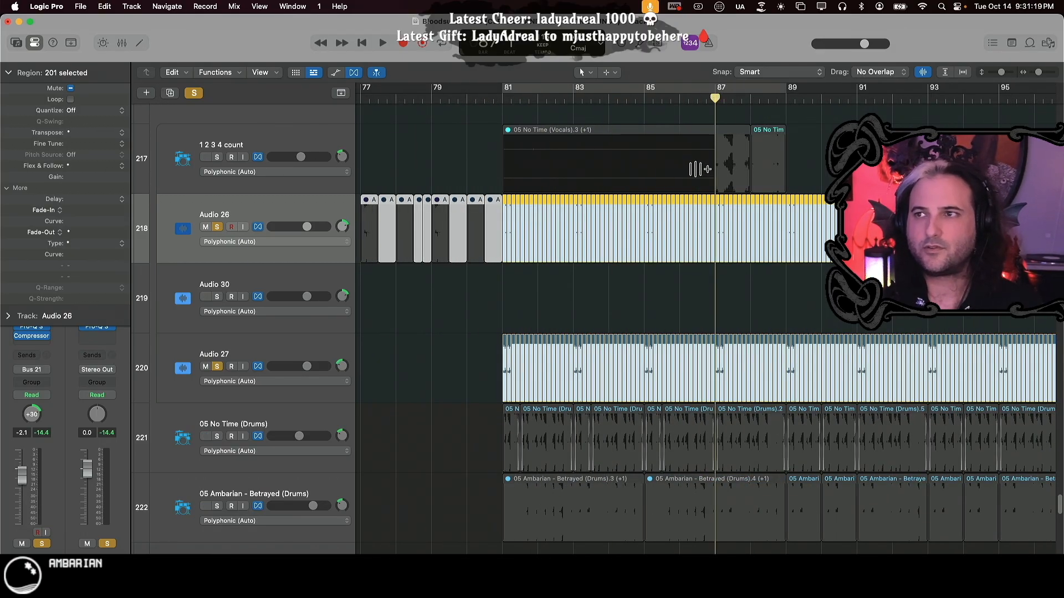
{"action": "left_click", "coordinate": [218, 157]}
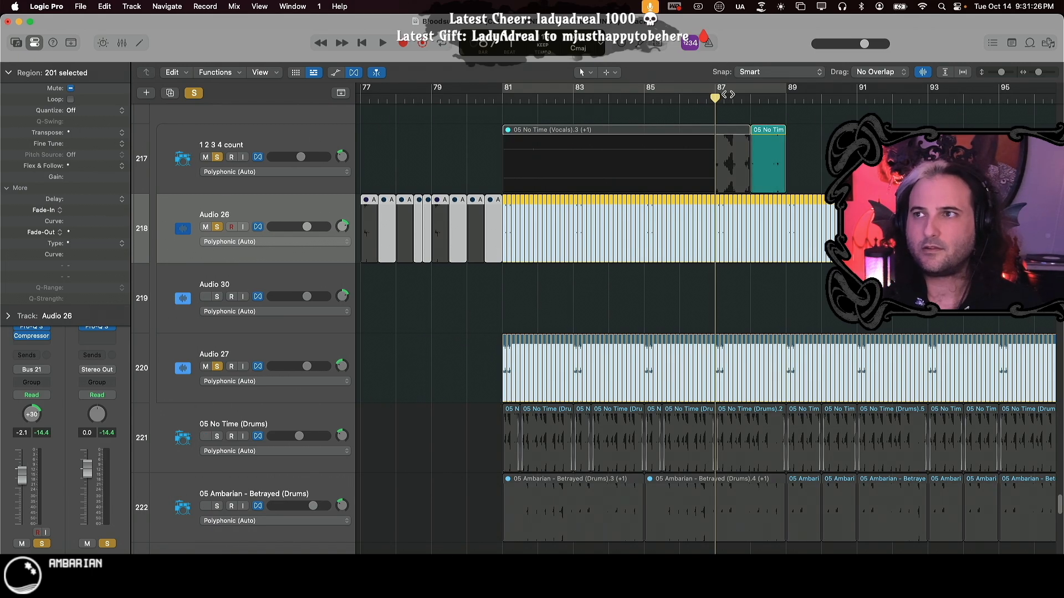
{"action": "left_click_drag", "start_coordinate": [721, 94], "coordinate": [786, 91]}
{"action": "key", "text": "space"}
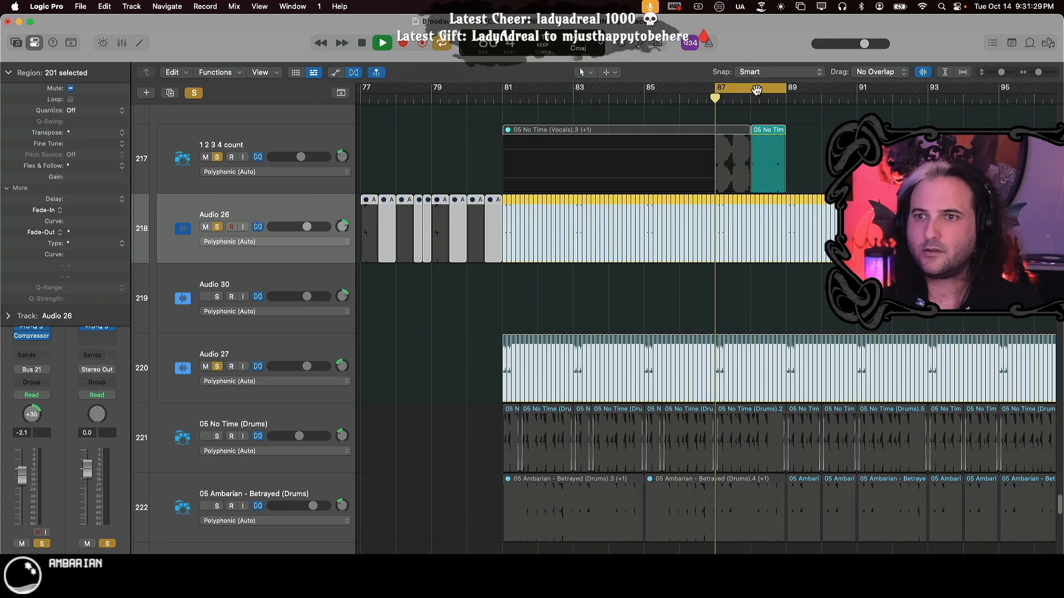
- Clear all solos to hear the full mix in the loop, and solo only the 1 2 3 4 count track again
{"action": "left_click", "coordinate": [218, 157]}
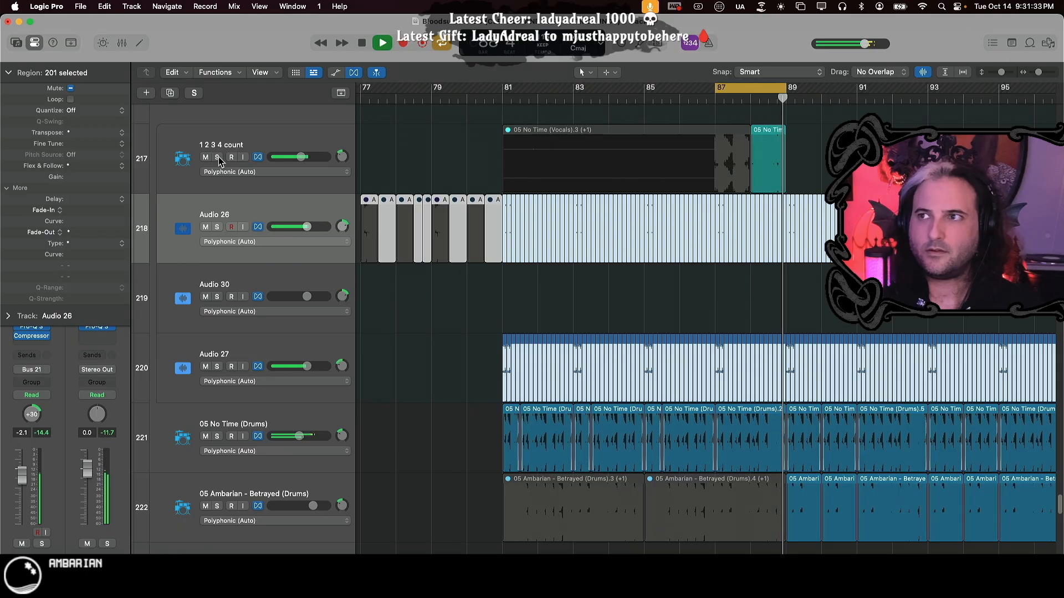
{"action": "left_click", "coordinate": [218, 158]}
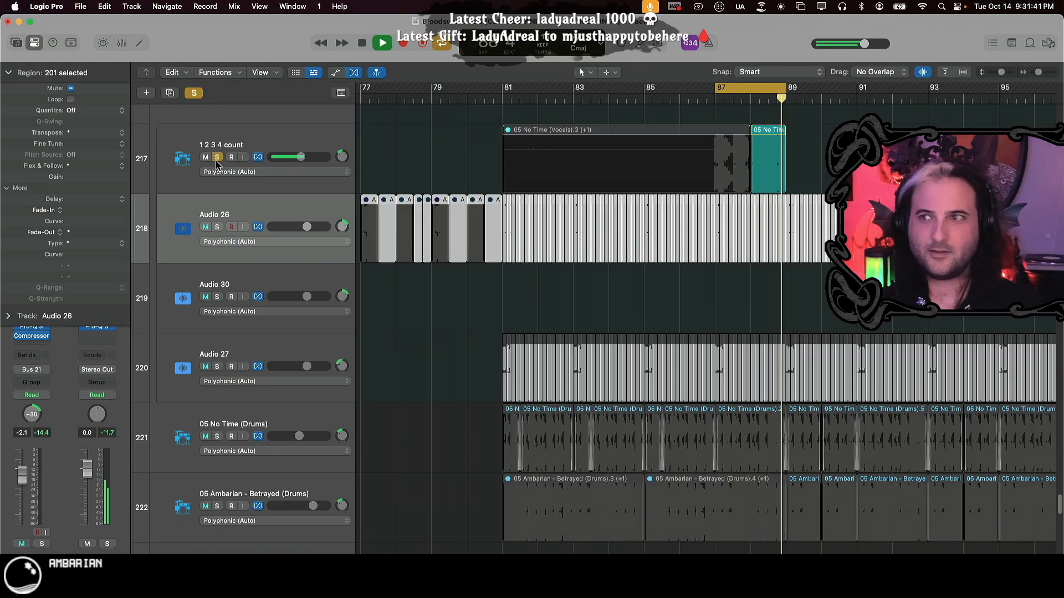
{"action": "key", "text": "space"}
- Unmute the 05 No Time (Vocals).3 region on the 1 2 3 4 count track, audition it in the loop, and mute it again
{"action": "key", "text": "super+Left"}
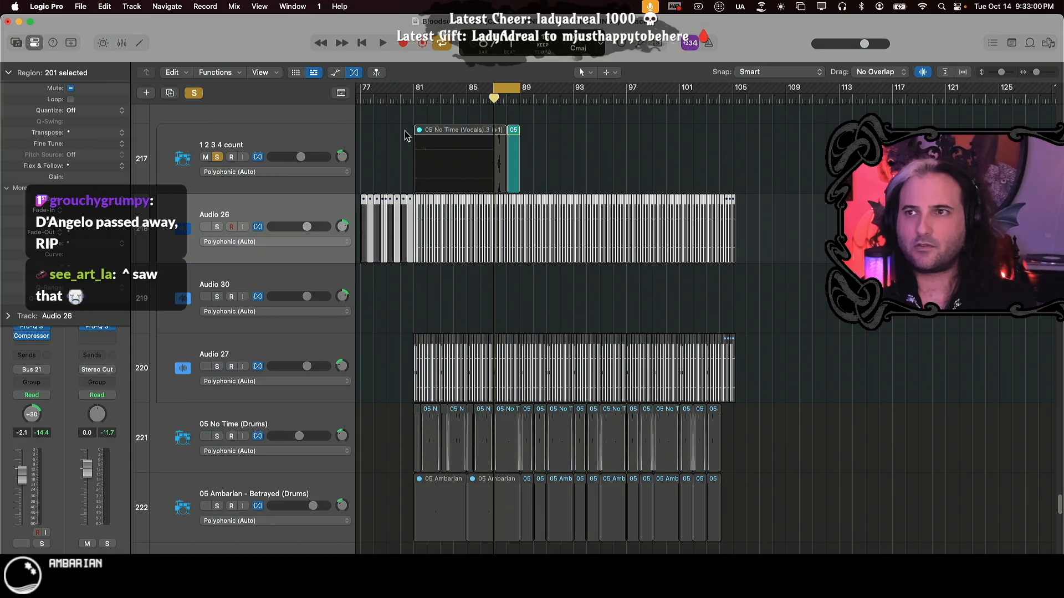
{"action": "left_click", "coordinate": [468, 151]}
{"action": "key", "text": "ctrl+m"}
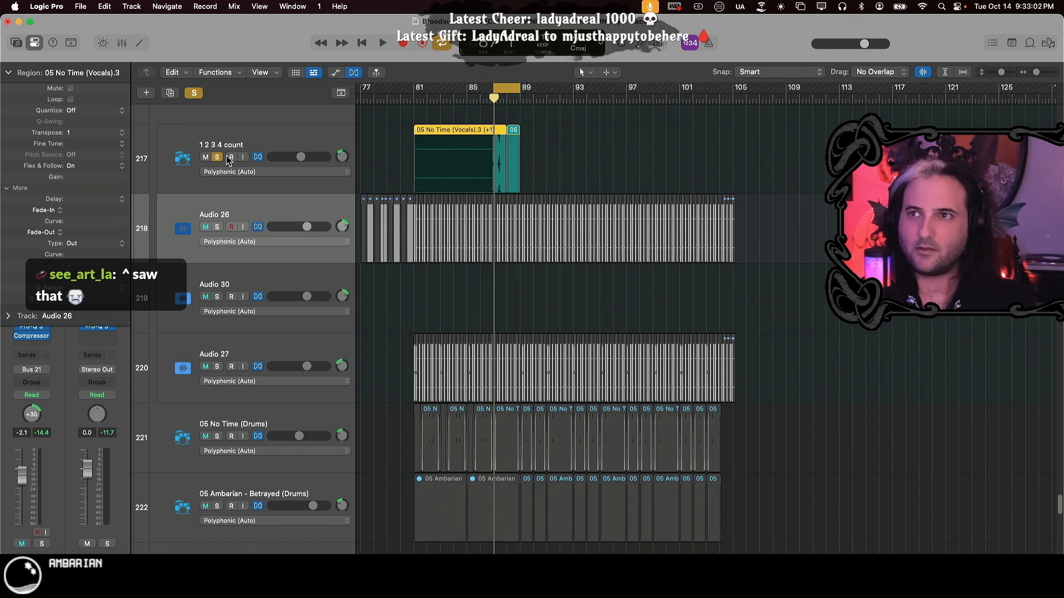
{"action": "key", "text": "space"}
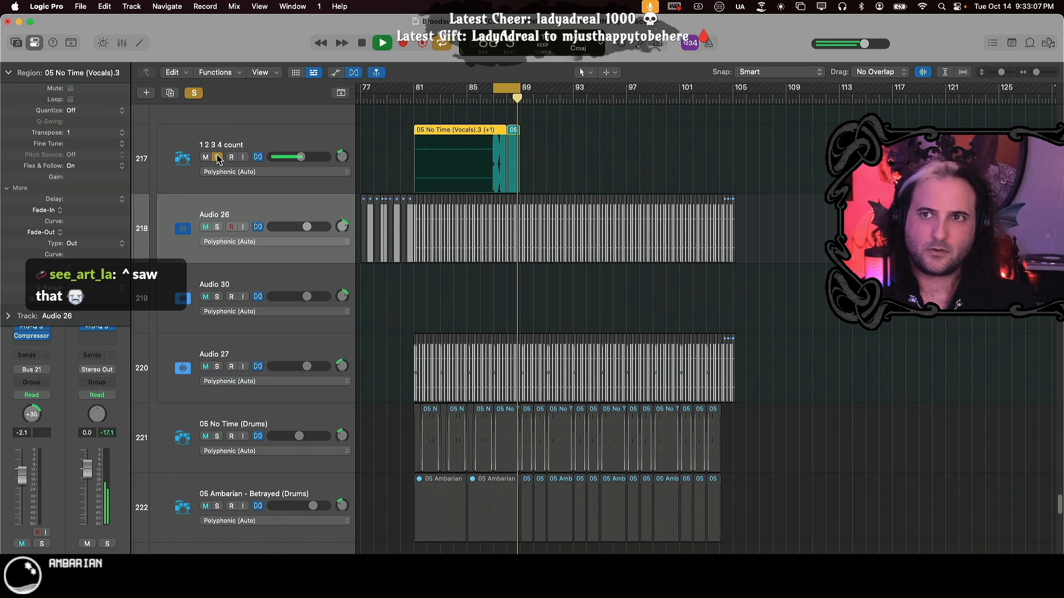
{"action": "key", "text": "ctrl+m"}
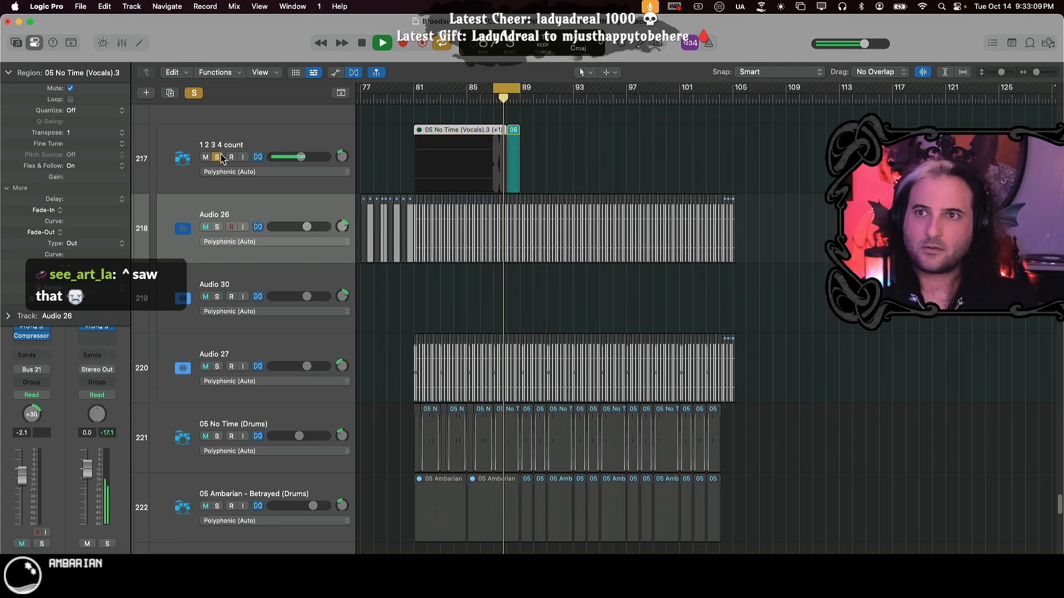
- Unsolo the 1 2 3 4 count track and turn off the cycle range to hear the full mix continue past bar 89
{"action": "left_click", "coordinate": [217, 157]}
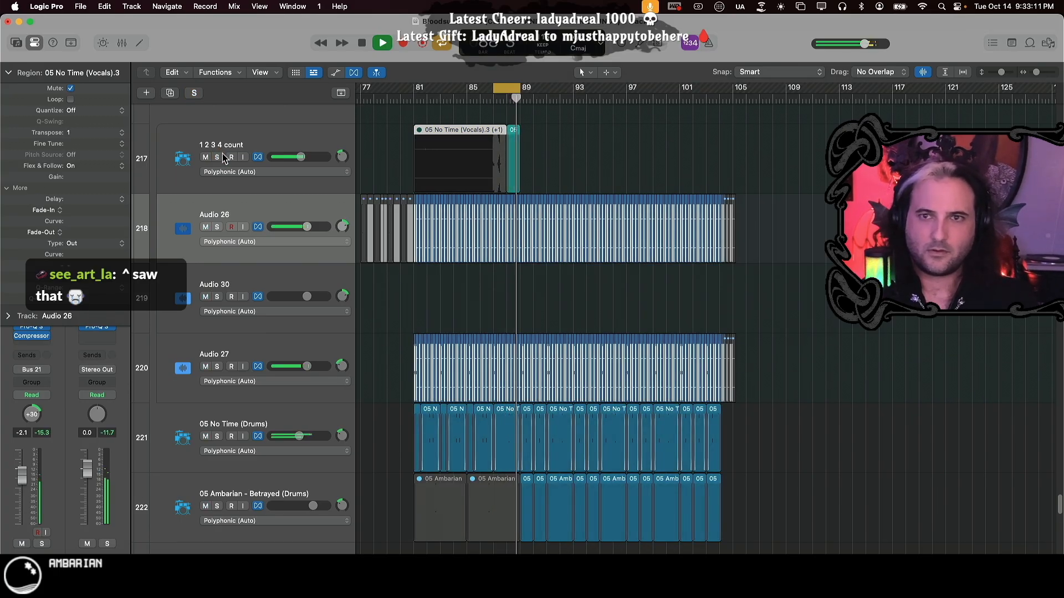
{"action": "left_click", "coordinate": [511, 88]}
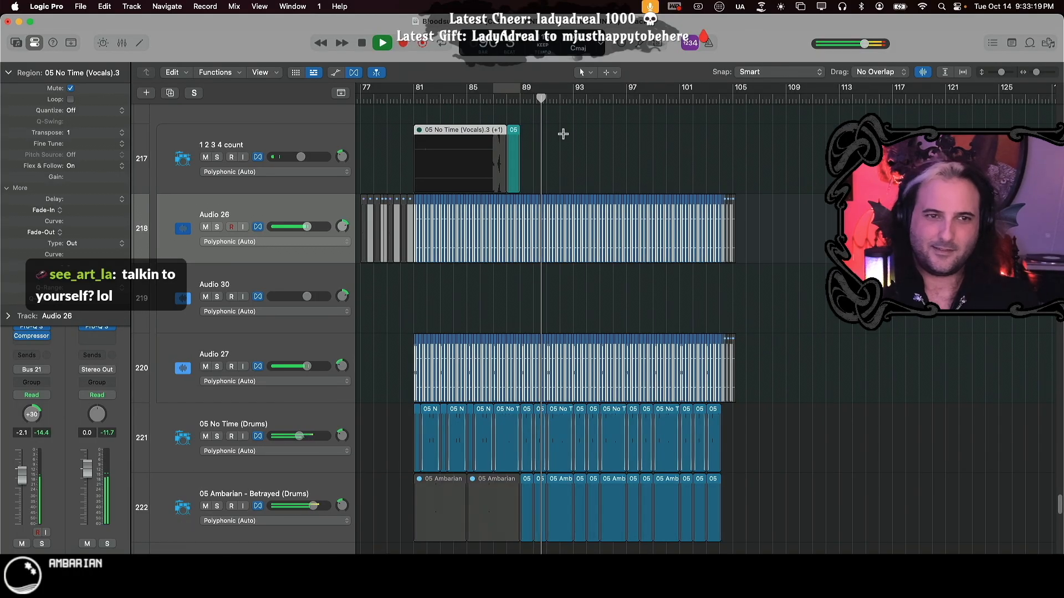
{"action": "key", "text": "super+Right"}
{"action": "key", "text": "super+Right"}
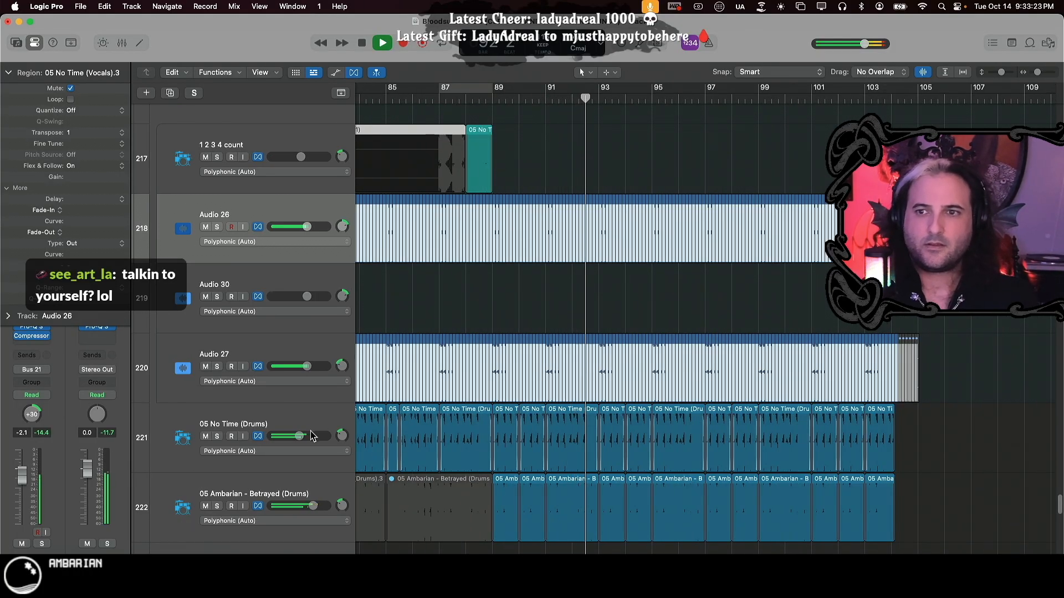
{"action": "key", "text": "space"}
- Audition the 05 No Time (Drums) track soloed from bar 81 and select that track
{"action": "scroll", "coordinate": [632, 422], "scroll_direction": "left", "scroll_amount": 5}
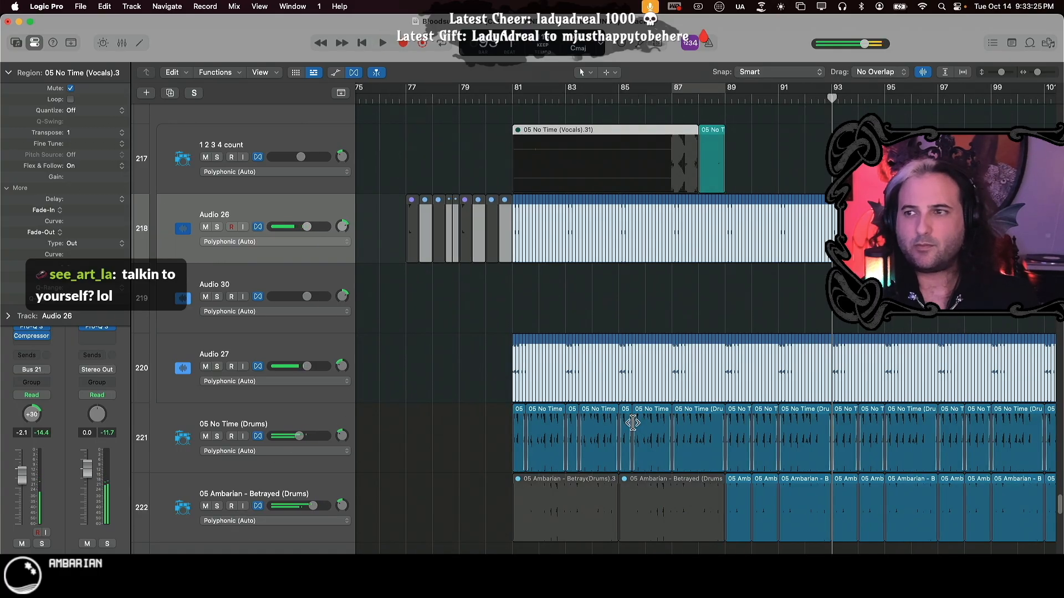
{"action": "left_click", "coordinate": [514, 98]}
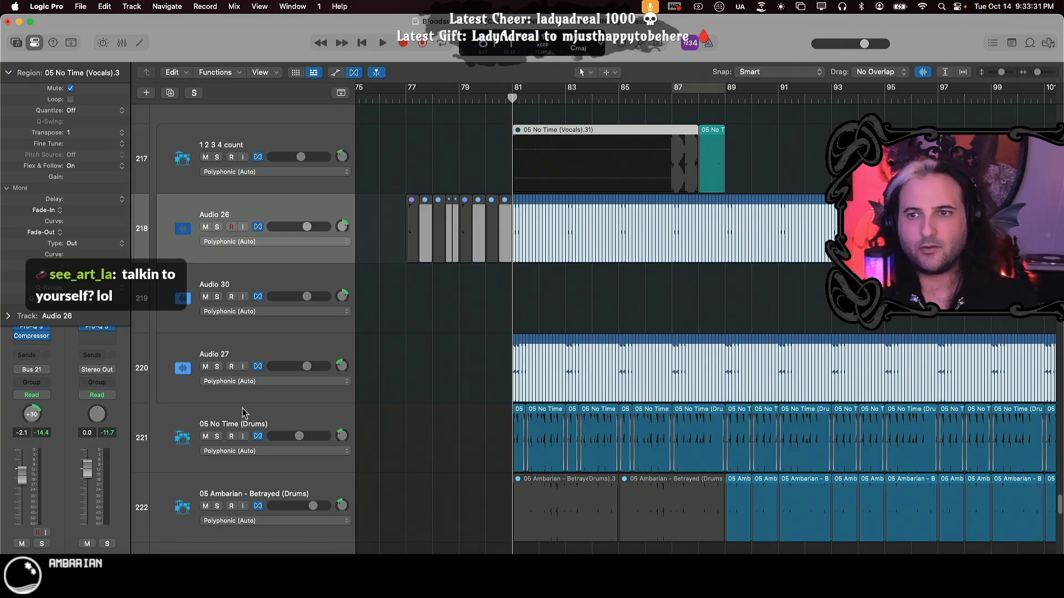
{"action": "left_click", "coordinate": [218, 436]}
{"action": "key", "text": "space"}
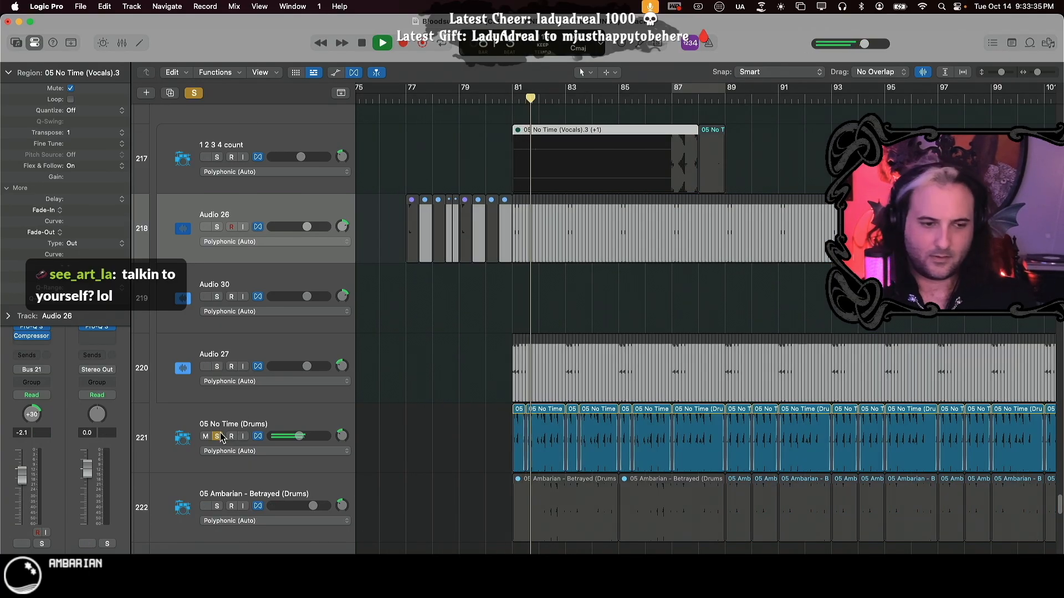
{"action": "left_click", "coordinate": [230, 420]}
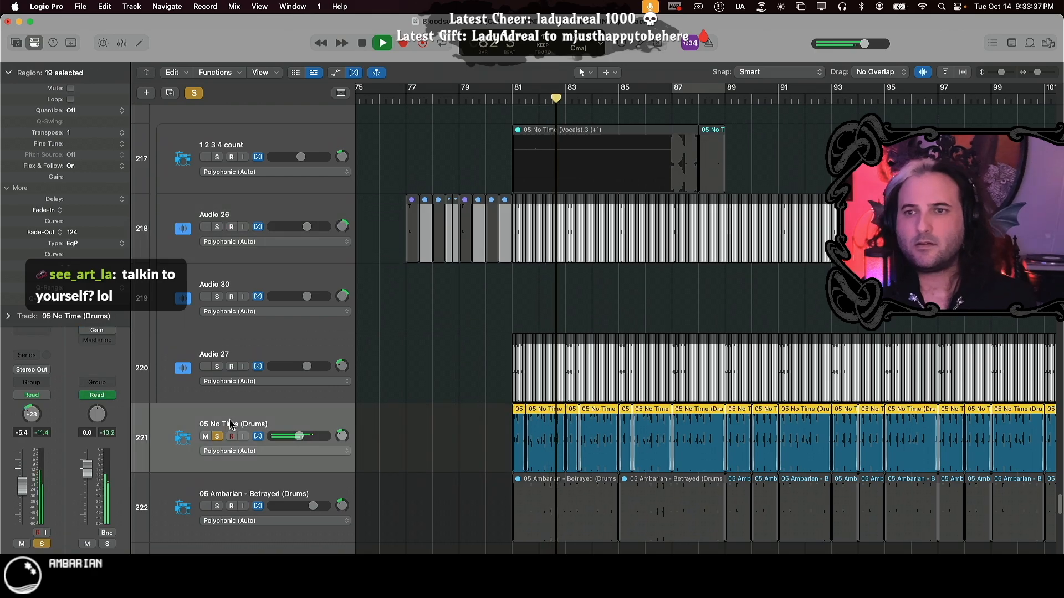
- Collapse the region parameters and examine the Pro-Q 3 equalizer curve on 05 No Time (Drums) during playback
{"action": "left_click", "coordinate": [9, 73]}
{"action": "left_click", "coordinate": [31, 236]}
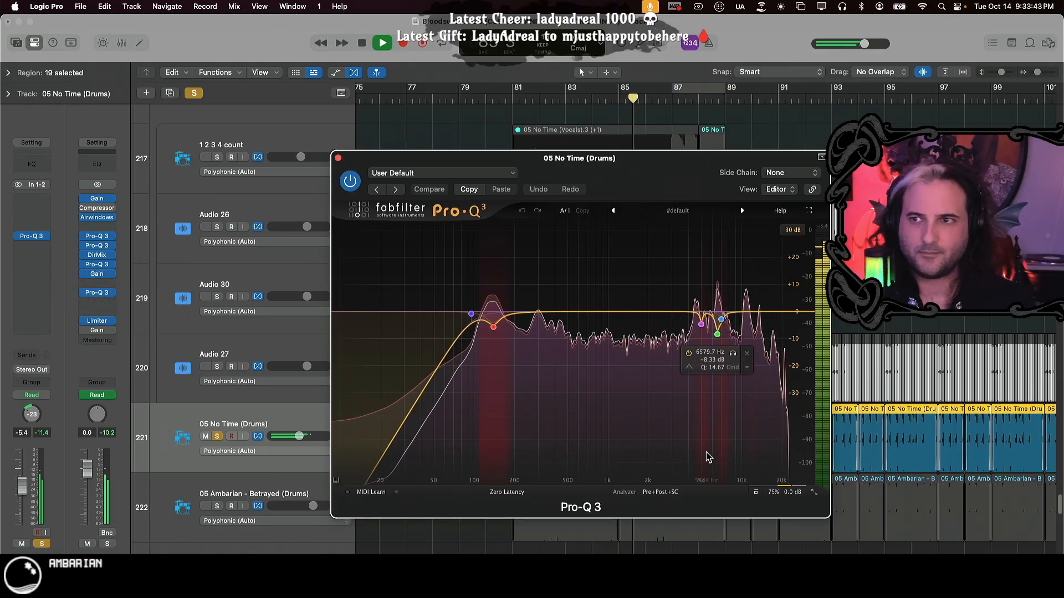
{"action": "mouse_move", "coordinate": [713, 451]}
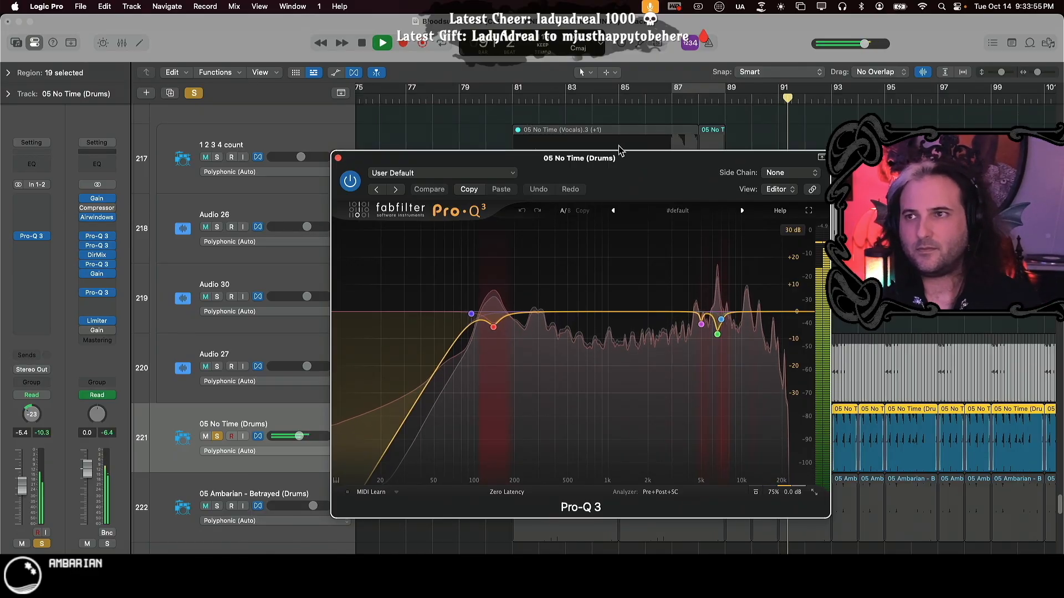
{"action": "left_click", "coordinate": [338, 159]}
{"action": "key", "text": "space"}
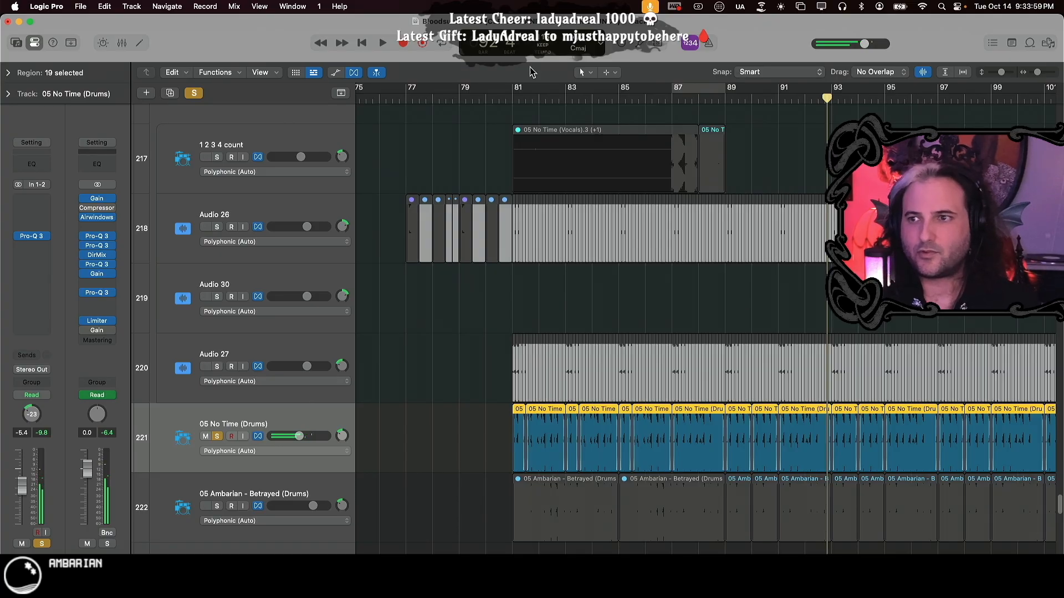
- Play the soloed 05 No Time (Drums) from bar 87, add 05 Ambarian - Betrayed (Drums), and isolate the Betrayed drums
{"action": "left_click", "coordinate": [697, 100]}
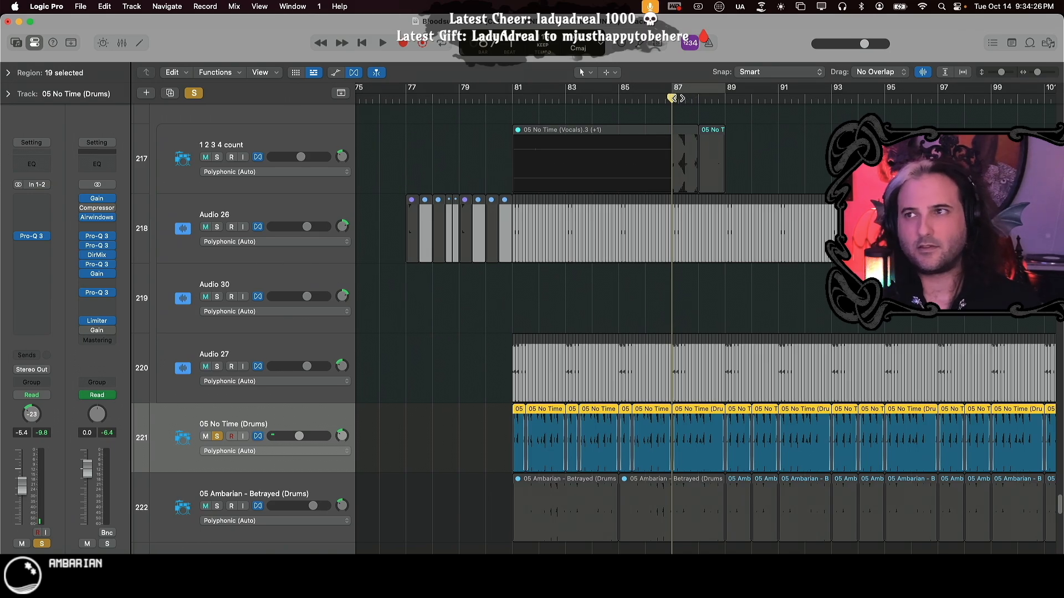
{"action": "key", "text": "space"}
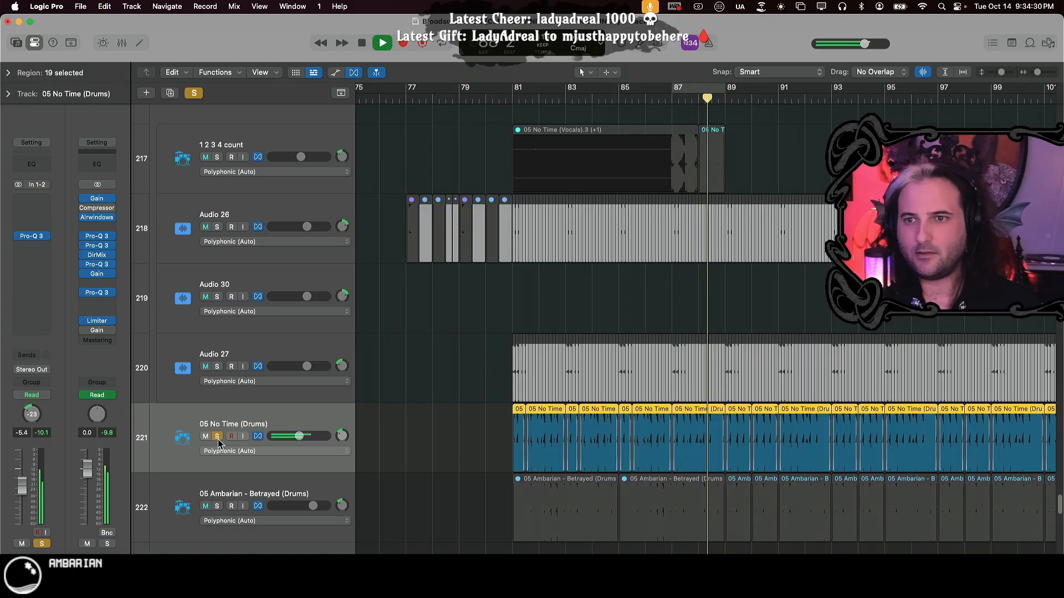
{"action": "left_click", "coordinate": [218, 506]}
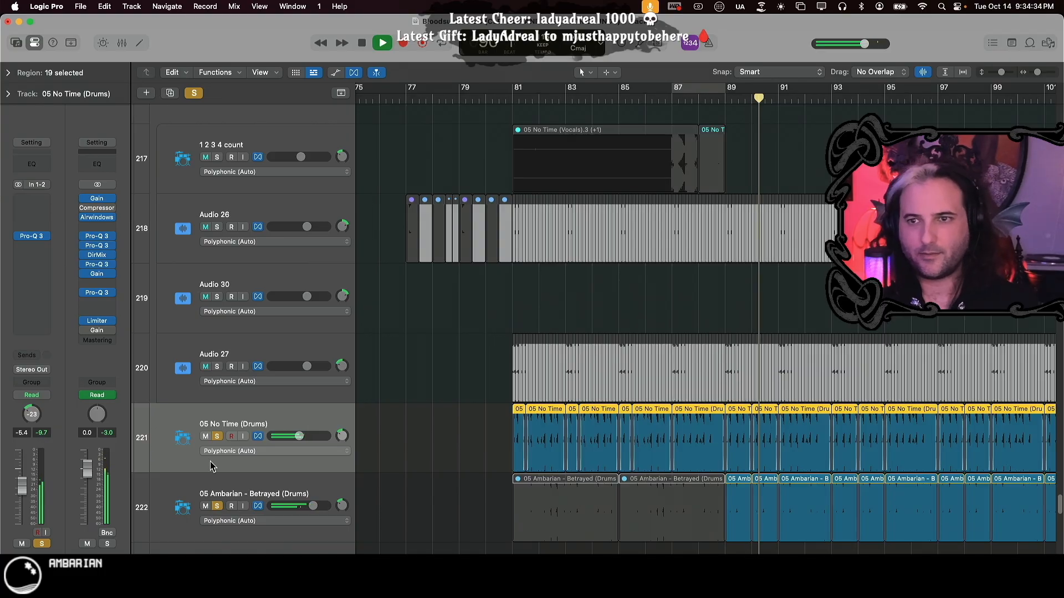
{"action": "left_click", "coordinate": [217, 437]}
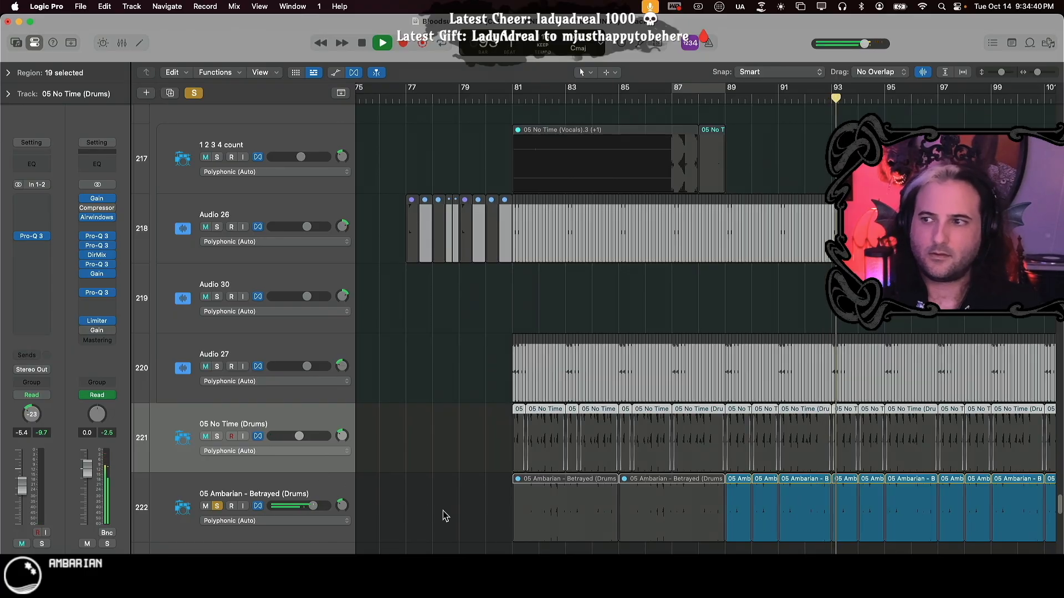
- Solo 05 No Time (Drums) again, audition both drum tracks together to their end, and return the playhead to bar 88
{"action": "scroll", "coordinate": [444, 511], "scroll_direction": "right", "scroll_amount": 5}
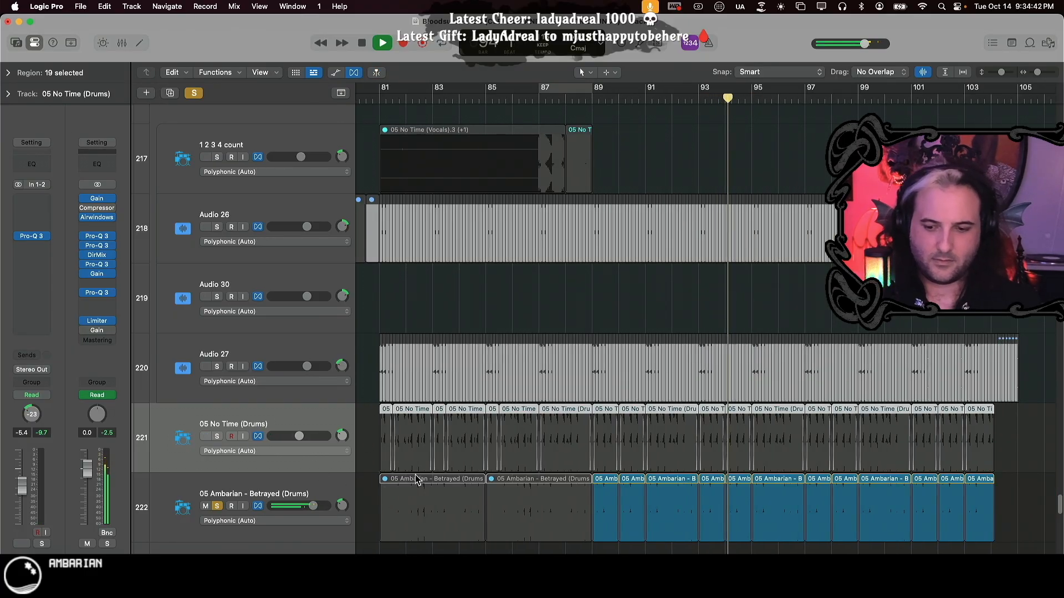
{"action": "left_click", "coordinate": [217, 438]}
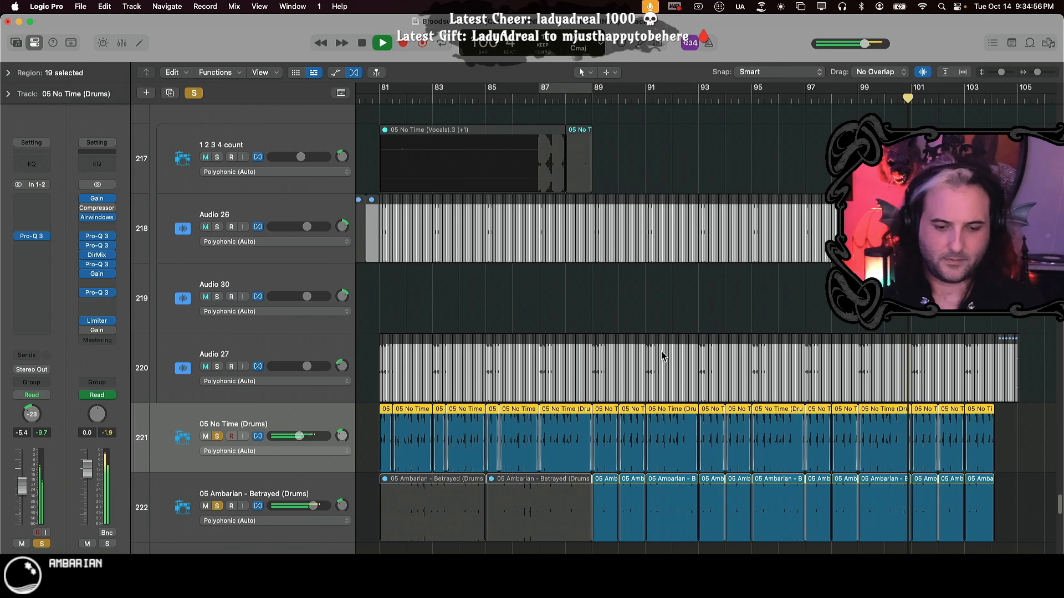
{"action": "key", "text": "super+Left"}
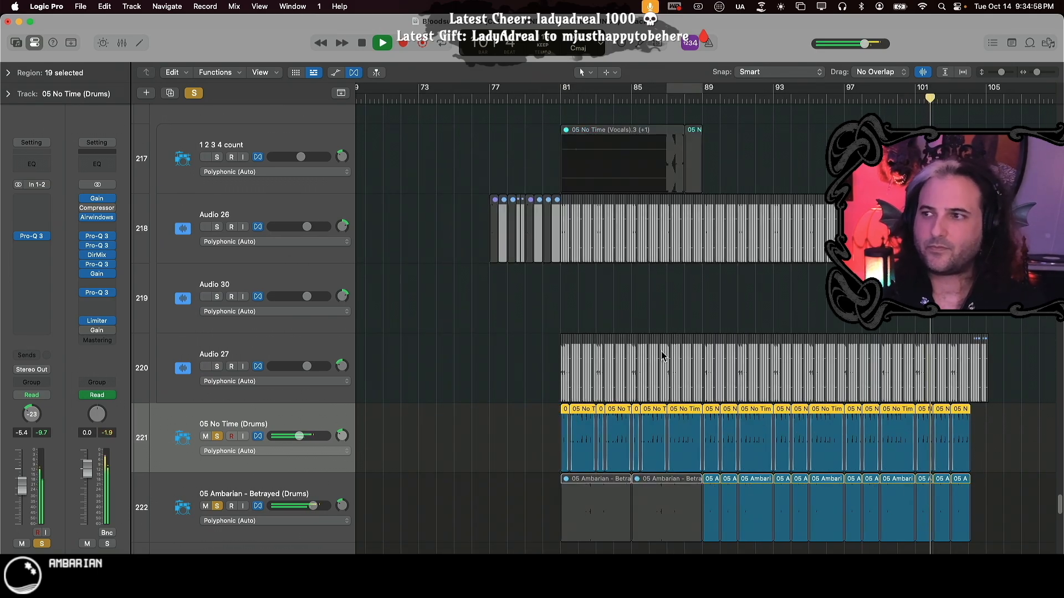
{"action": "scroll", "coordinate": [653, 233], "scroll_direction": "right", "scroll_amount": 5}
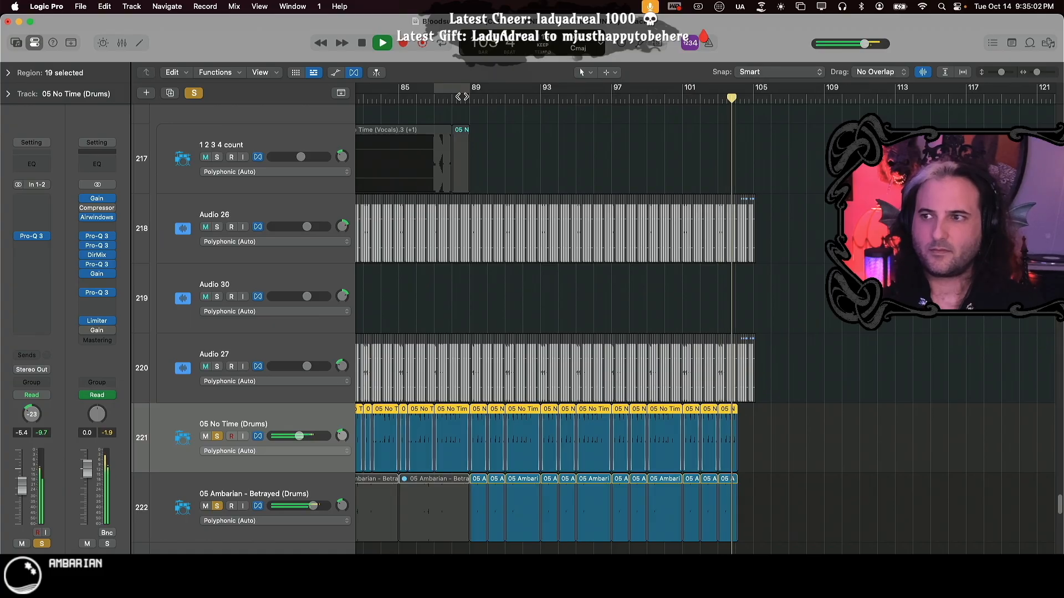
{"action": "key", "text": "space"}
{"action": "left_click", "coordinate": [458, 98]}
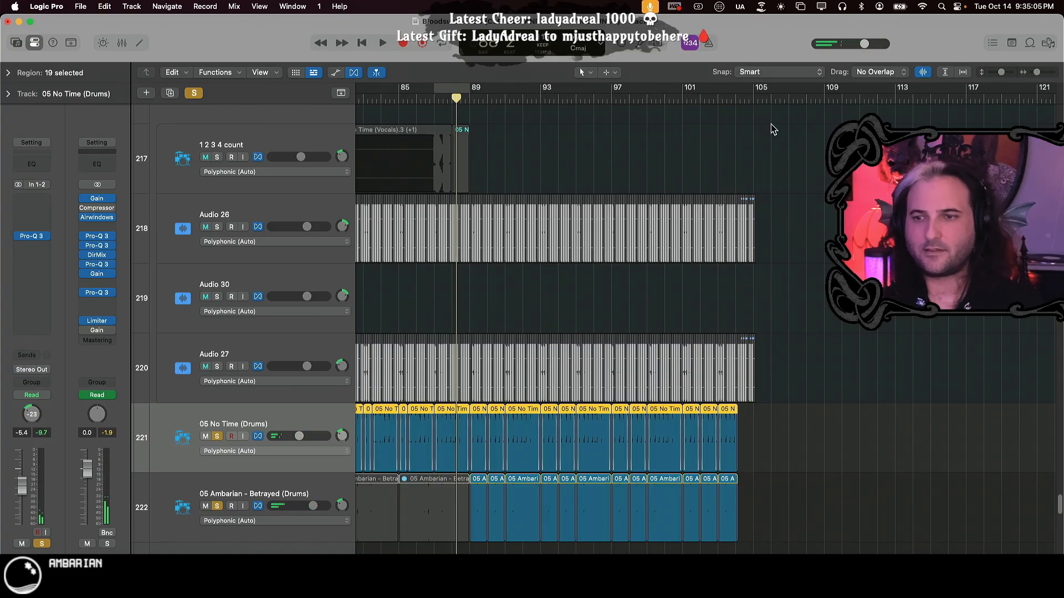
- Move the playhead back to bar 87 and unsolo the 05 No Time and 05 Ambarian - Betrayed drum tracks
{"action": "key", "text": "super+Right"}
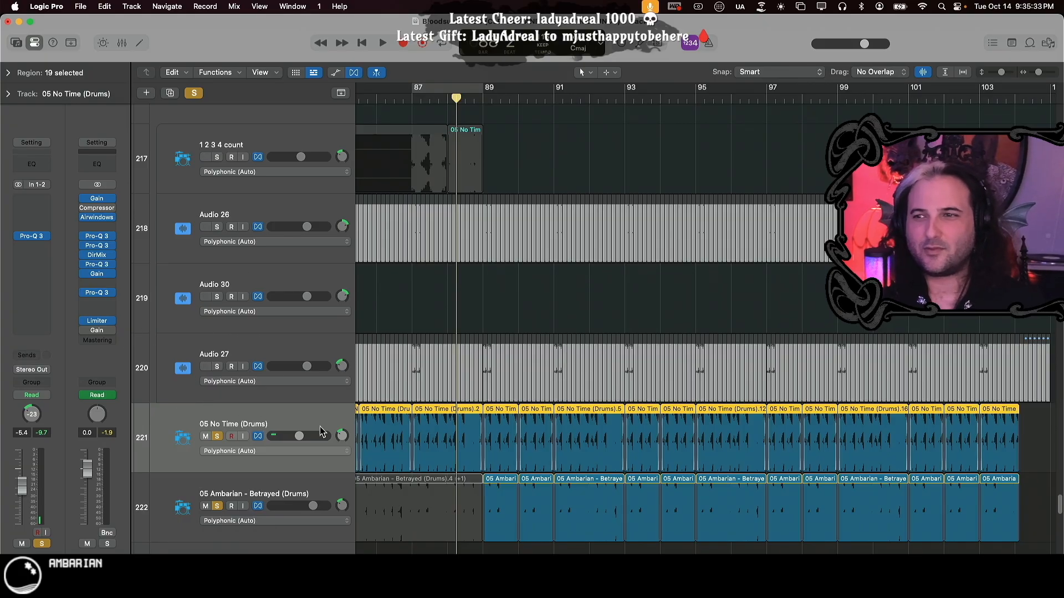
{"action": "key", "text": "super+Left"}
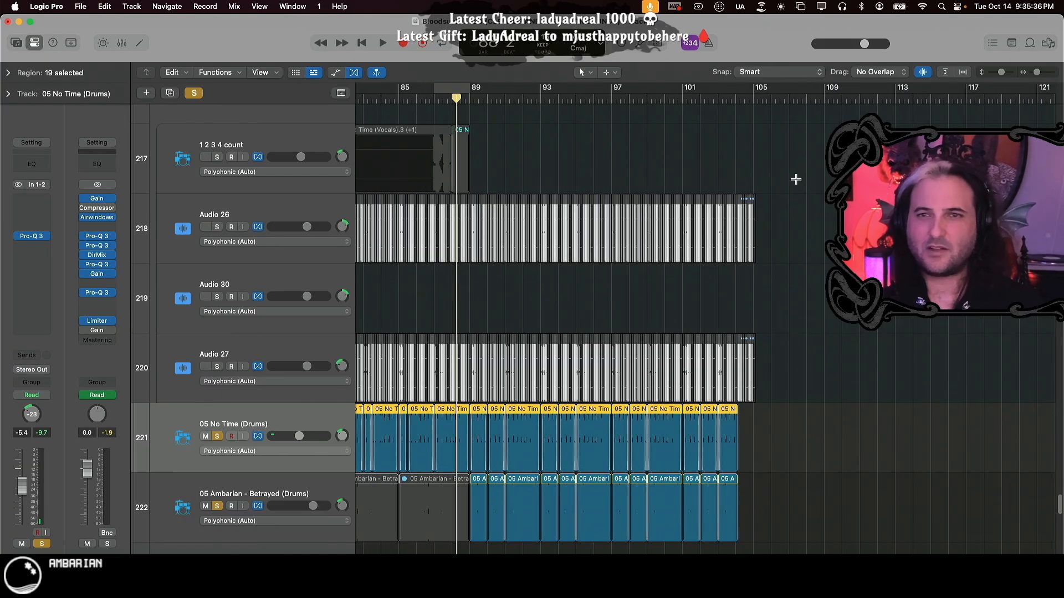
{"action": "key", "text": "comma"}
{"action": "key", "text": "comma"}
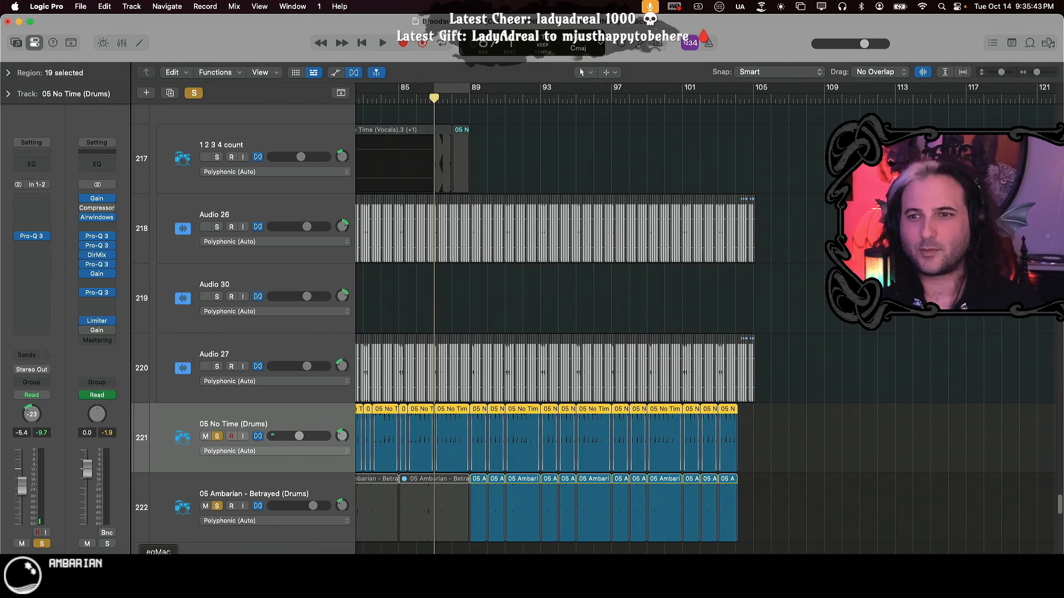
{"action": "left_click", "coordinate": [218, 508]}
{"action": "left_click", "coordinate": [218, 436]}
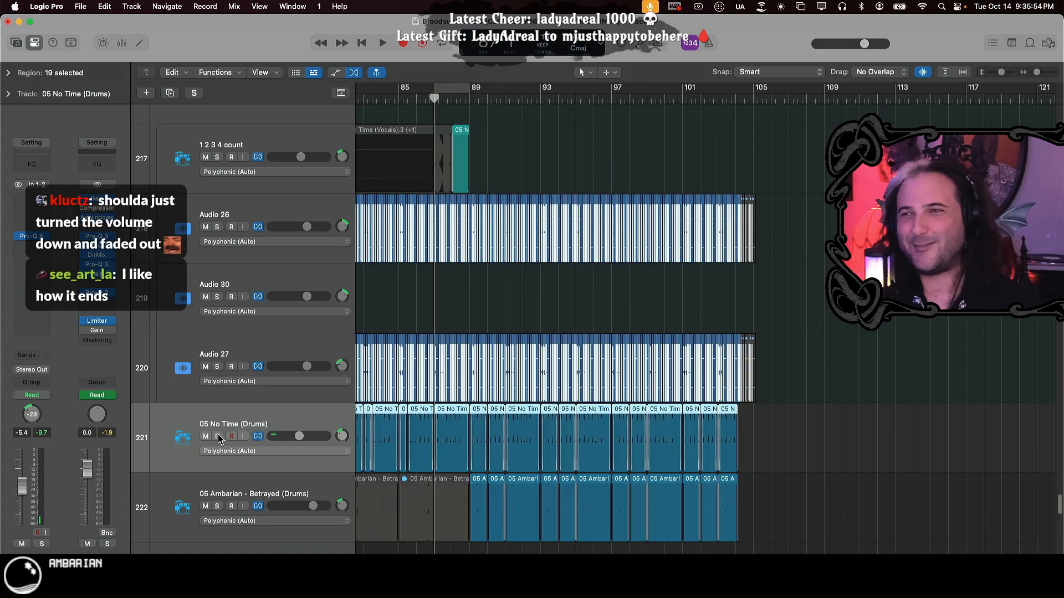
- Rewind the playhead to bar 85 and play the full mix
{"action": "key", "text": "super+Right"}
{"action": "key", "text": "super+Right"}
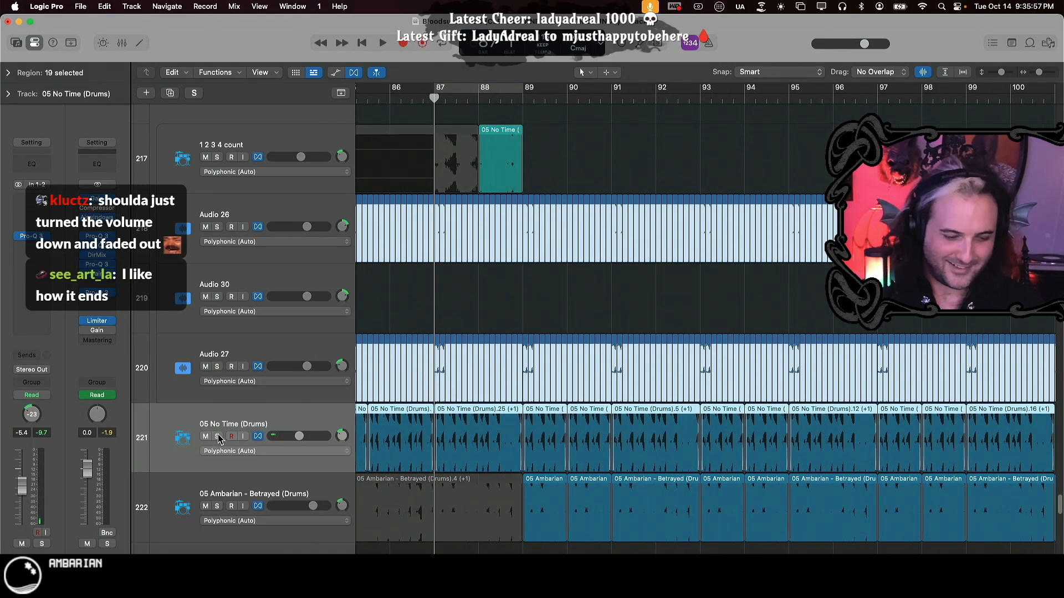
{"action": "key", "text": "comma"}
{"action": "key", "text": "comma"}
{"action": "key", "text": "space"}
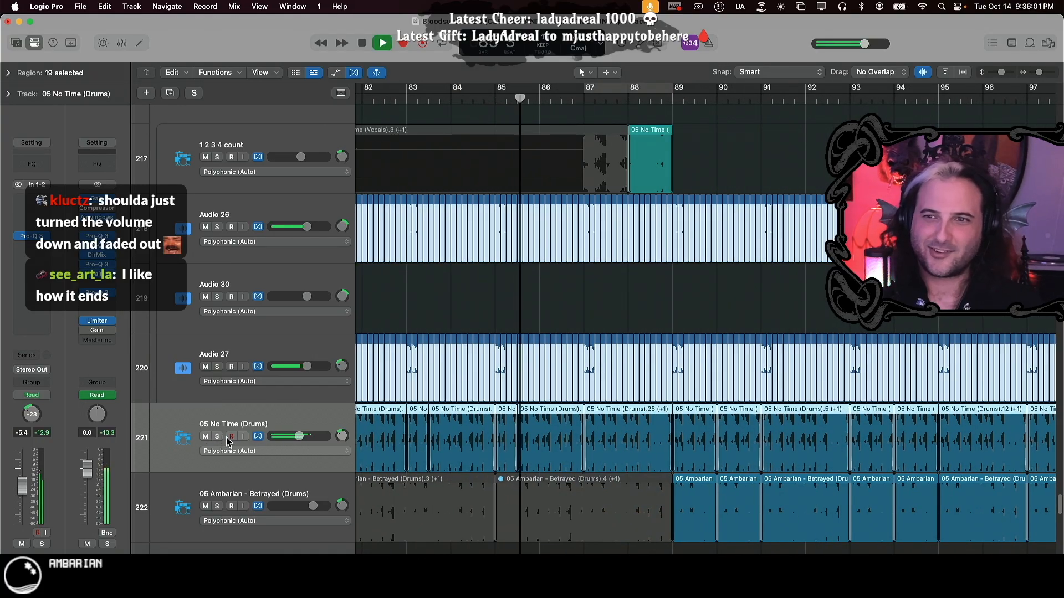
- Examine the bell, violin, scream, bat, choir and lead vocal tracks above the acoustic samples while the full mix plays
{"action": "scroll", "coordinate": [796, 169], "scroll_direction": "up", "scroll_amount": 6}
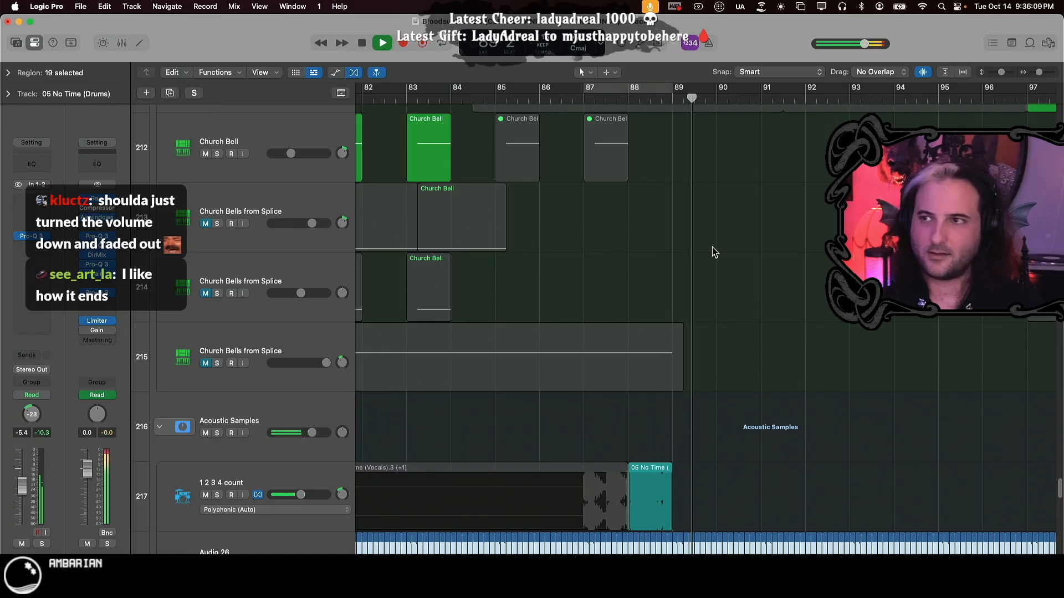
{"action": "scroll", "coordinate": [518, 284], "scroll_direction": "right", "scroll_amount": 5}
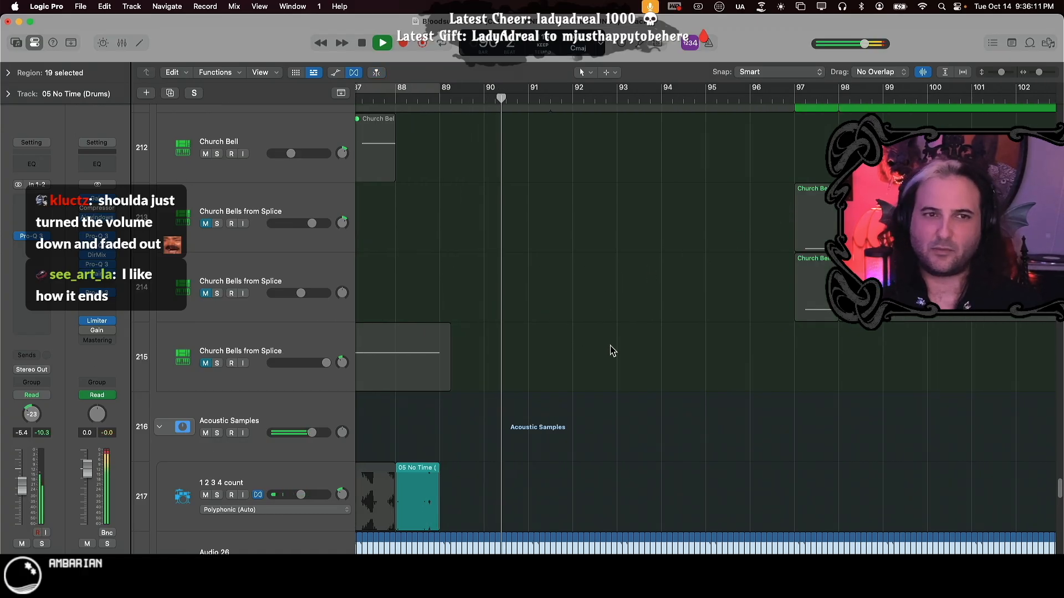
{"action": "scroll", "coordinate": [613, 350], "scroll_direction": "up", "scroll_amount": 5}
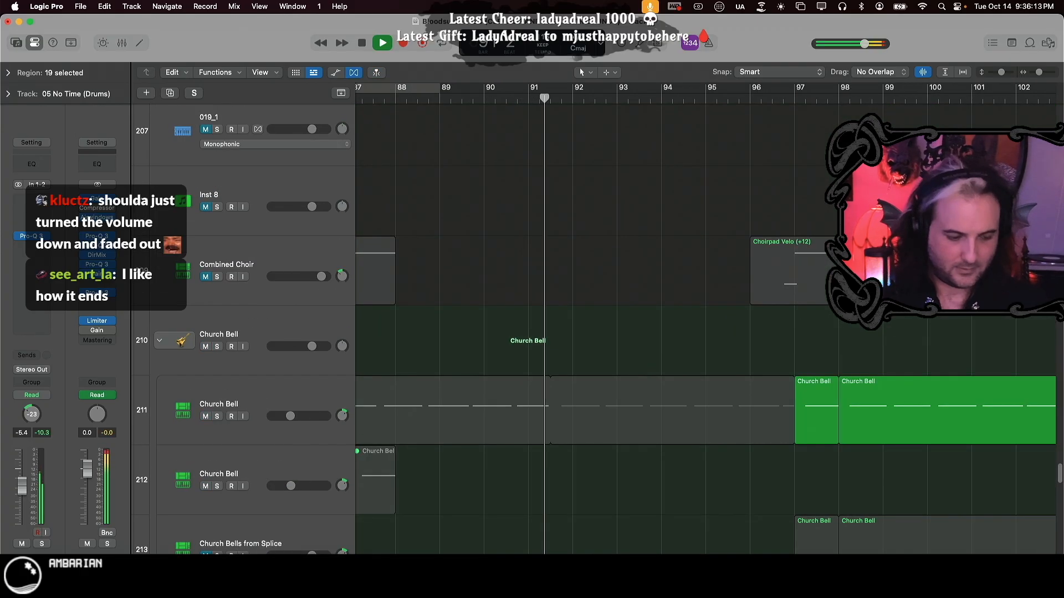
{"action": "key", "text": "super+Left"}
{"action": "key", "text": "super+Left"}
{"action": "scroll", "coordinate": [460, 443], "scroll_direction": "up", "scroll_amount": 4}
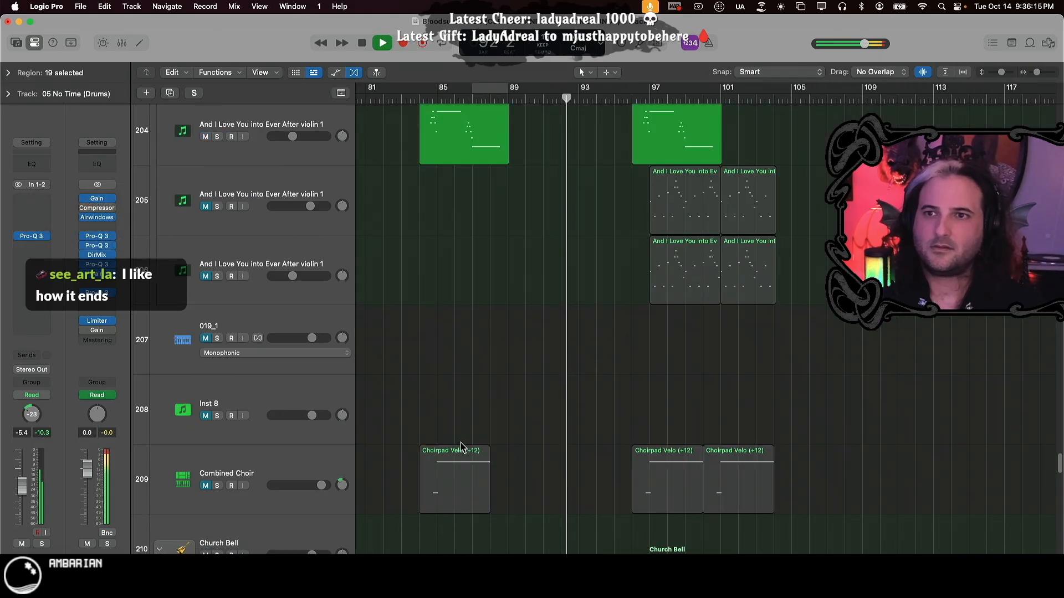
{"action": "scroll", "coordinate": [548, 421], "scroll_direction": "up", "scroll_amount": 3}
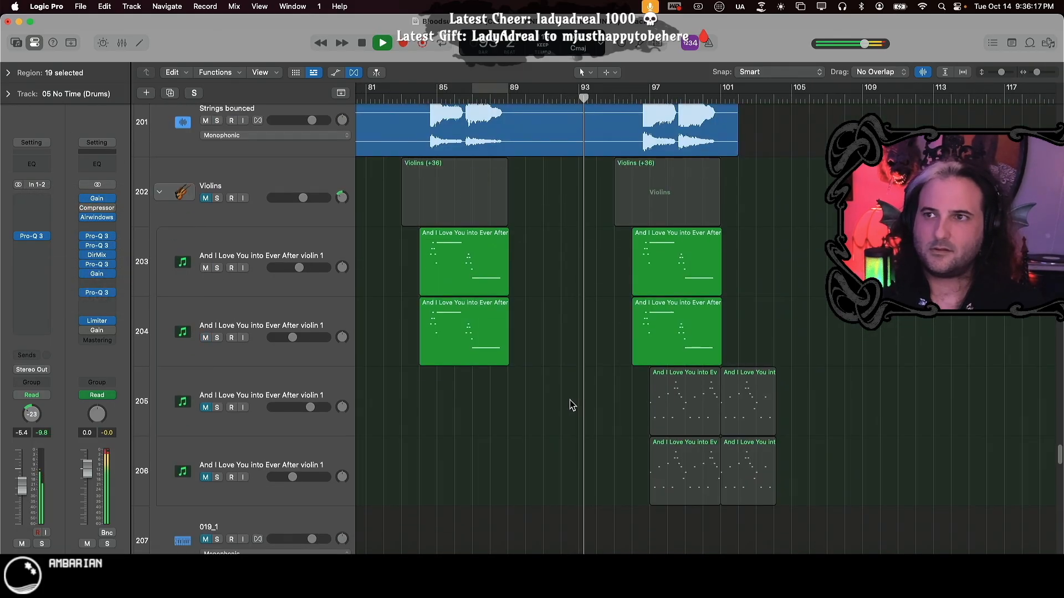
{"action": "scroll", "coordinate": [571, 404], "scroll_direction": "up", "scroll_amount": 5}
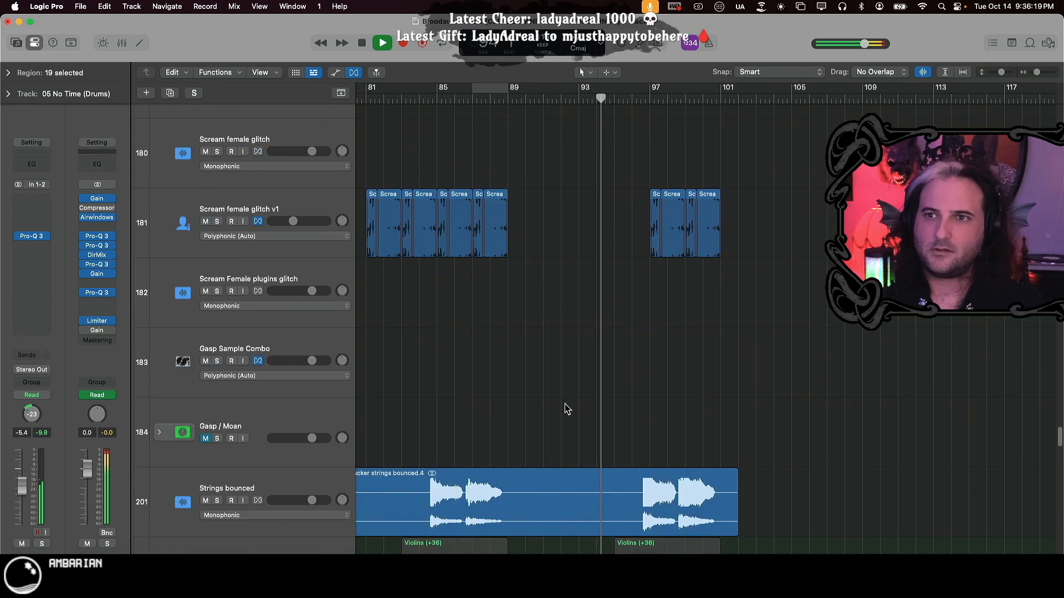
{"action": "scroll", "coordinate": [566, 409], "scroll_direction": "up", "scroll_amount": 15}
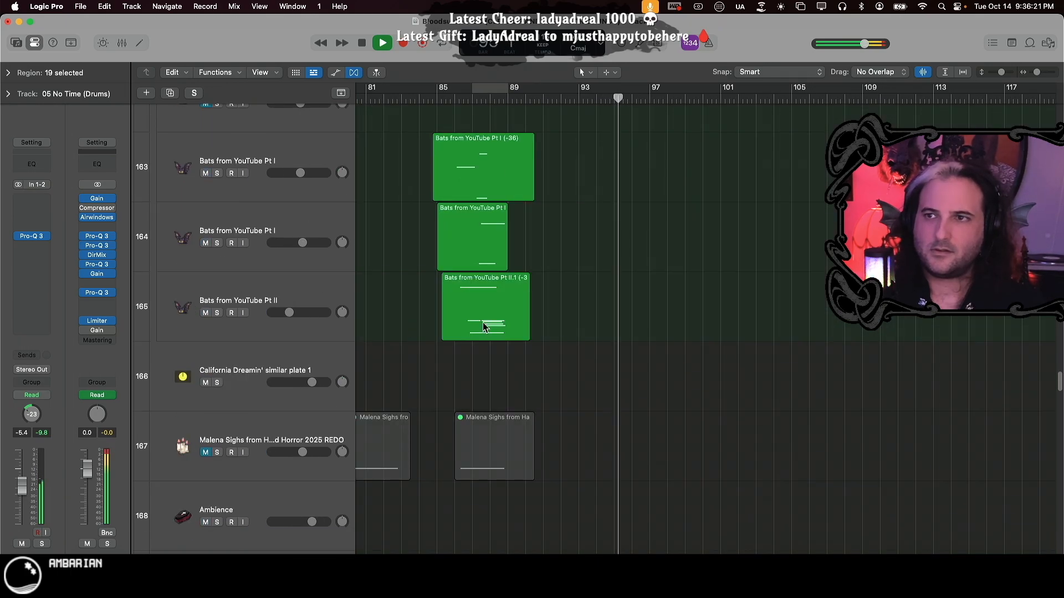
{"action": "scroll", "coordinate": [463, 337], "scroll_direction": "up", "scroll_amount": 20}
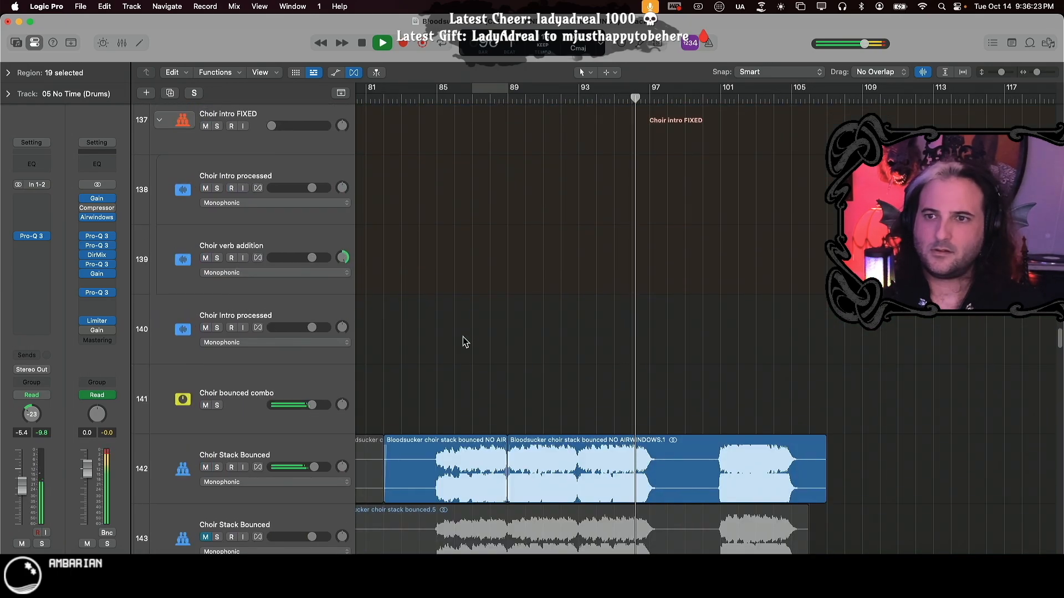
{"action": "scroll", "coordinate": [463, 337], "scroll_direction": "up", "scroll_amount": 8}
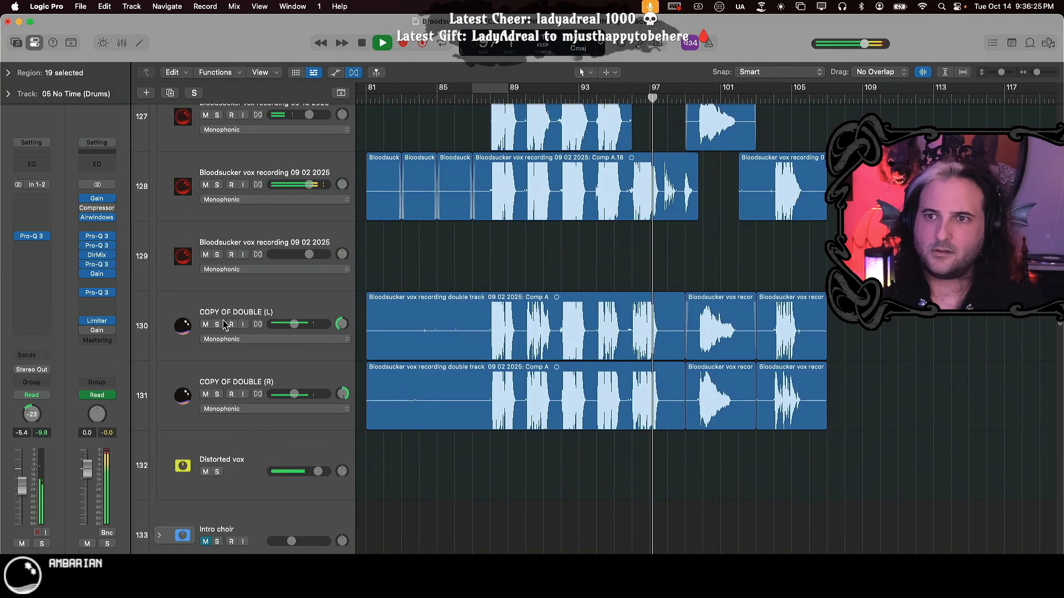
- Audition the Bloodsucker double tracked vox bus combinator stack soloed around bars 98 to 102, and unsolo it
{"action": "scroll", "coordinate": [227, 249], "scroll_direction": "up", "scroll_amount": 3}
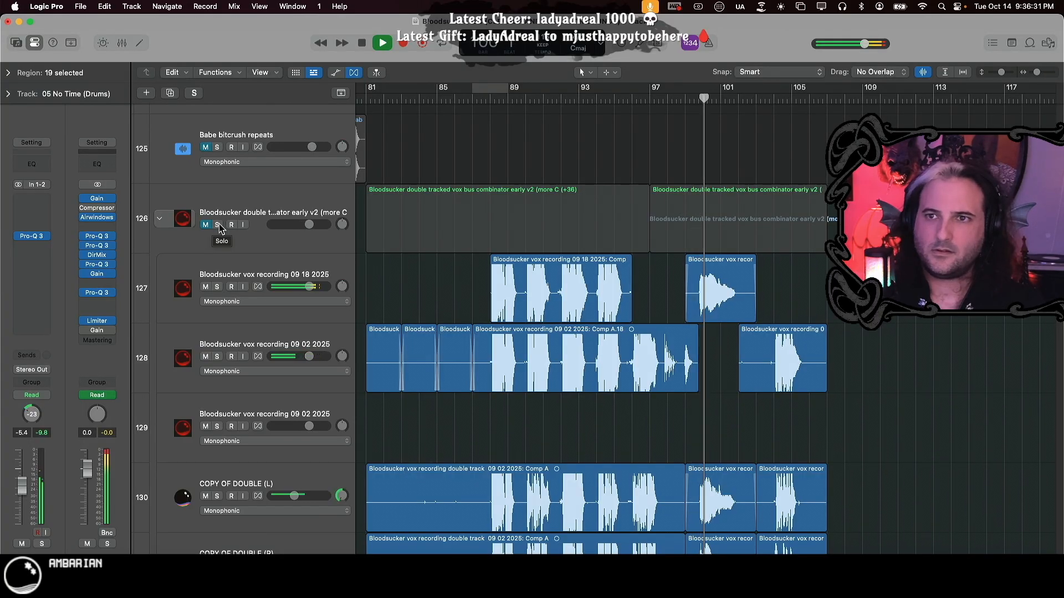
{"action": "left_click", "coordinate": [218, 225]}
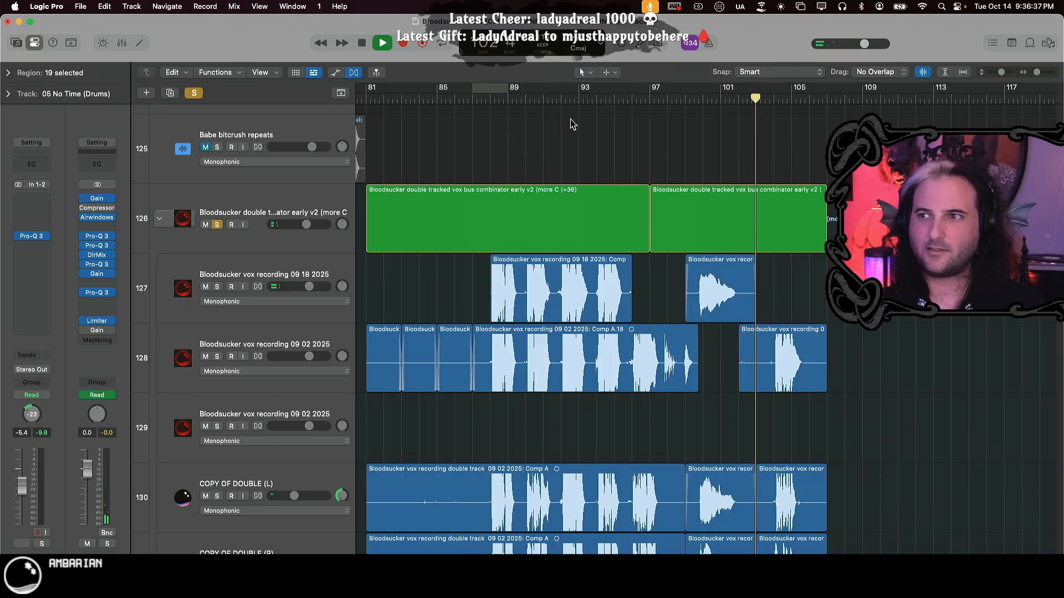
{"action": "key", "text": "space"}
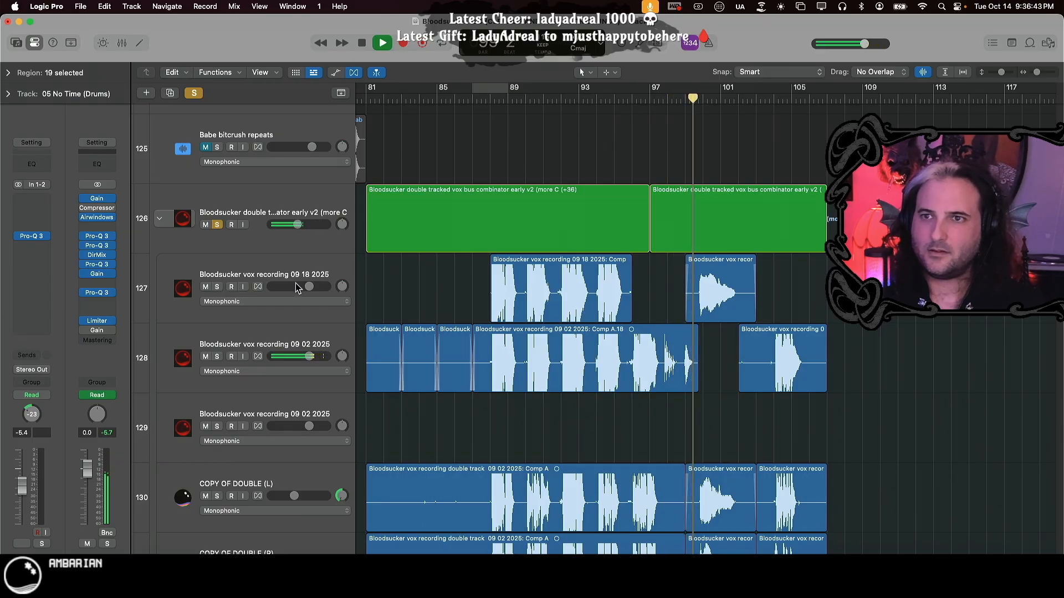
{"action": "left_click", "coordinate": [217, 226]}
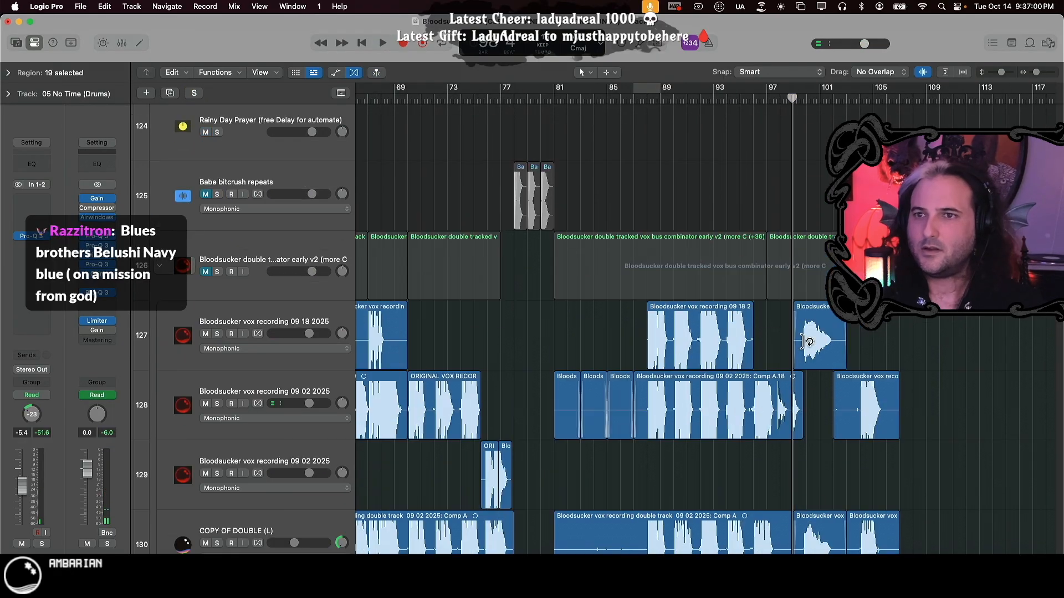
- Solo the Bloodsucker double tracked vox bus combinator stack and place the playhead at bar 45 for its earlier vocals
{"action": "key", "text": "super+Left"}
{"action": "key", "text": "super+Left"}
{"action": "key", "text": "super+Left"}
{"action": "key", "text": "super+Left"}
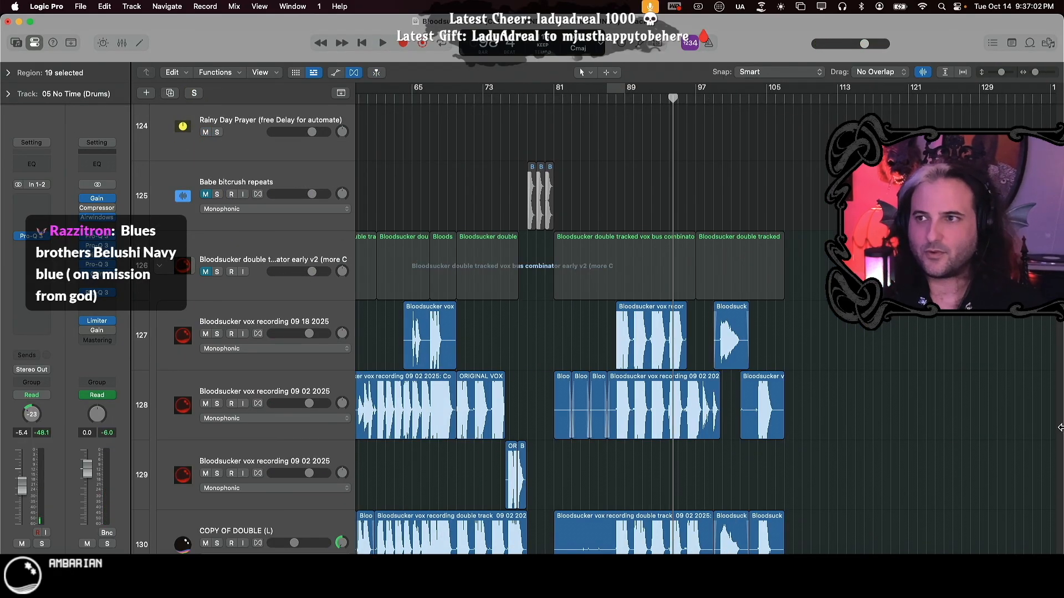
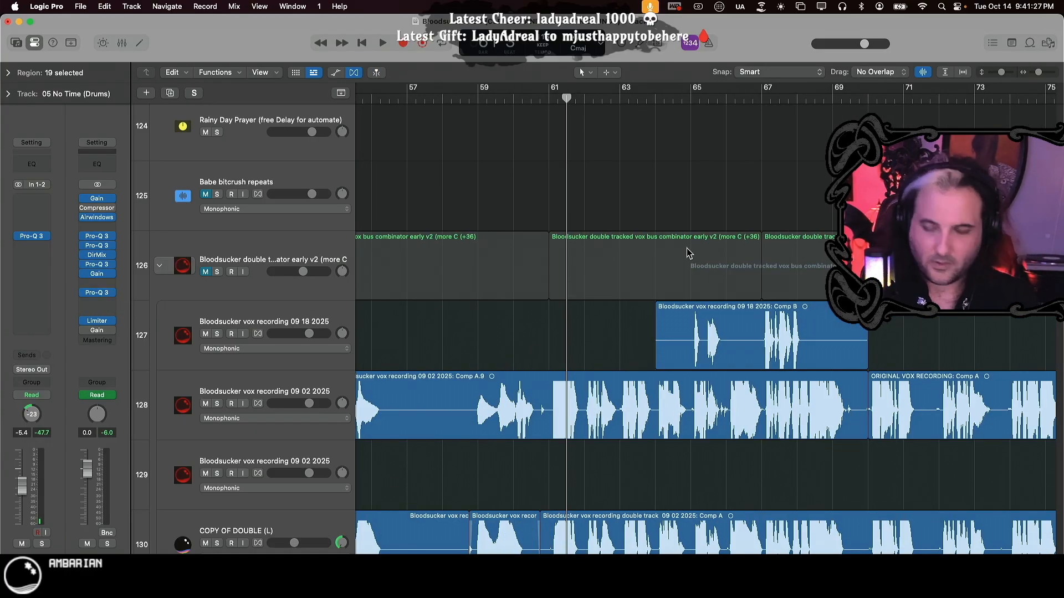
{"action": "key", "text": "super+Left"}
{"action": "key", "text": "super+Left"}
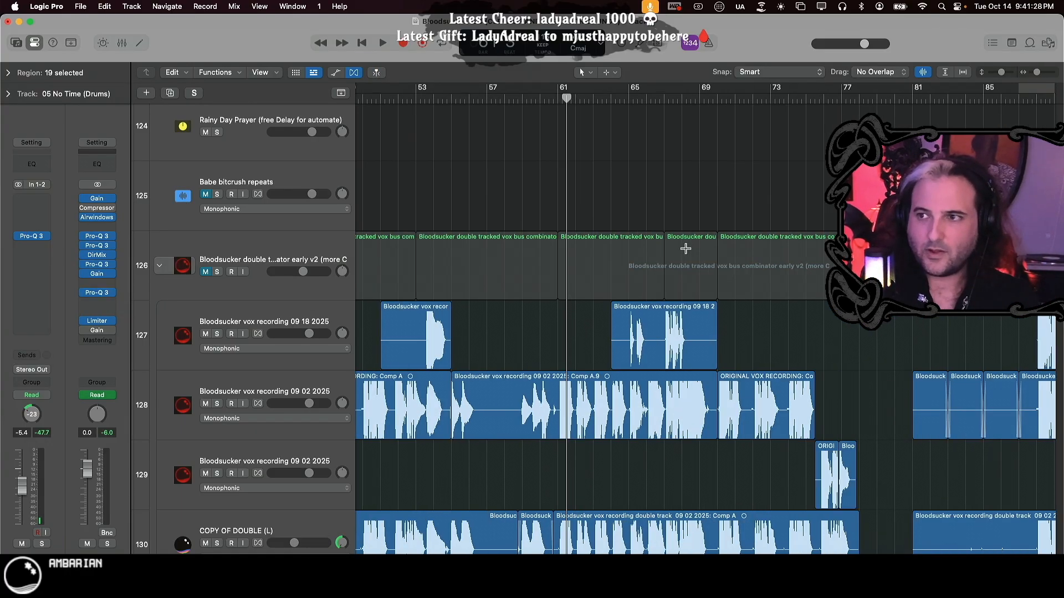
{"action": "key", "text": "super+Left"}
{"action": "key", "text": "super+Left"}
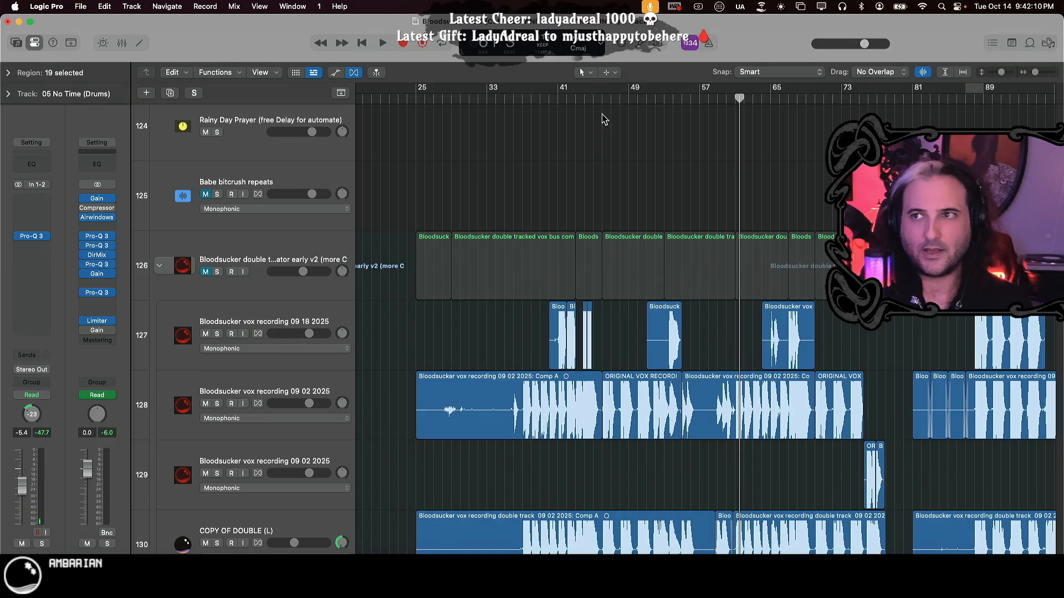
{"action": "left_click", "coordinate": [602, 96]}
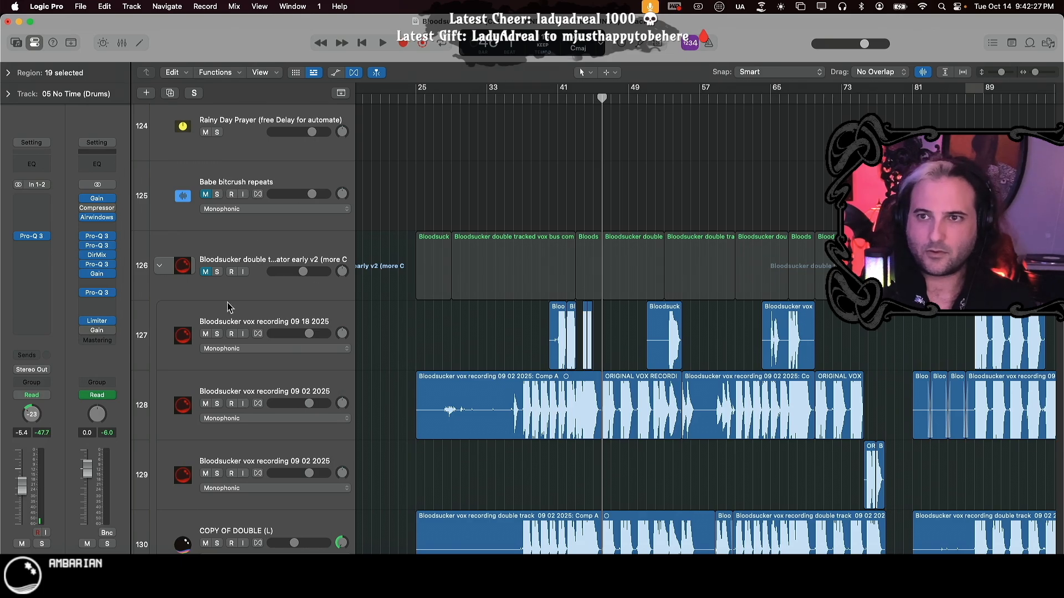
{"action": "left_click", "coordinate": [217, 272]}
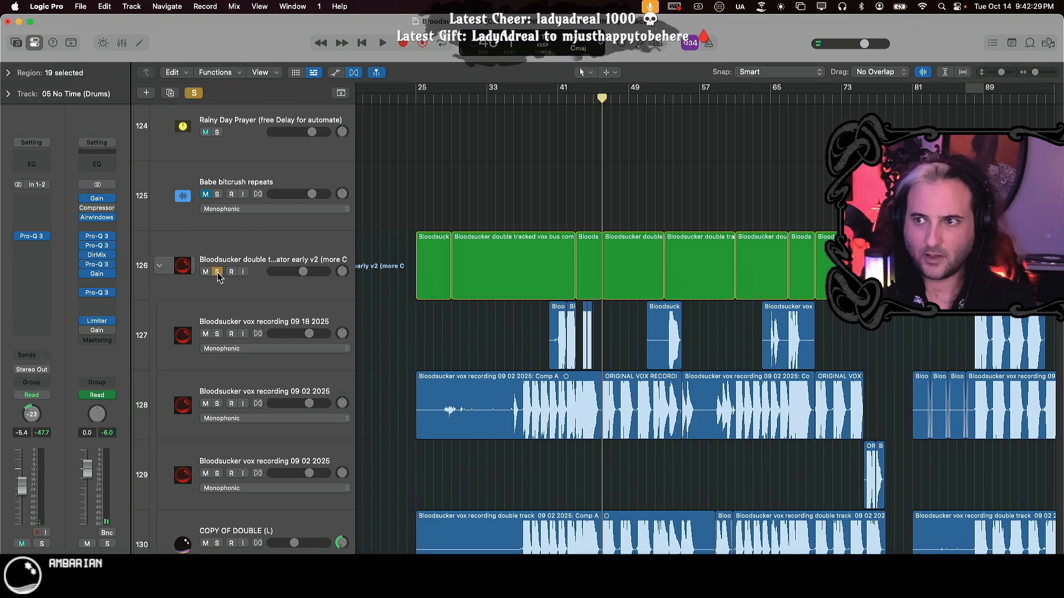
{"action": "left_click", "coordinate": [593, 98]}
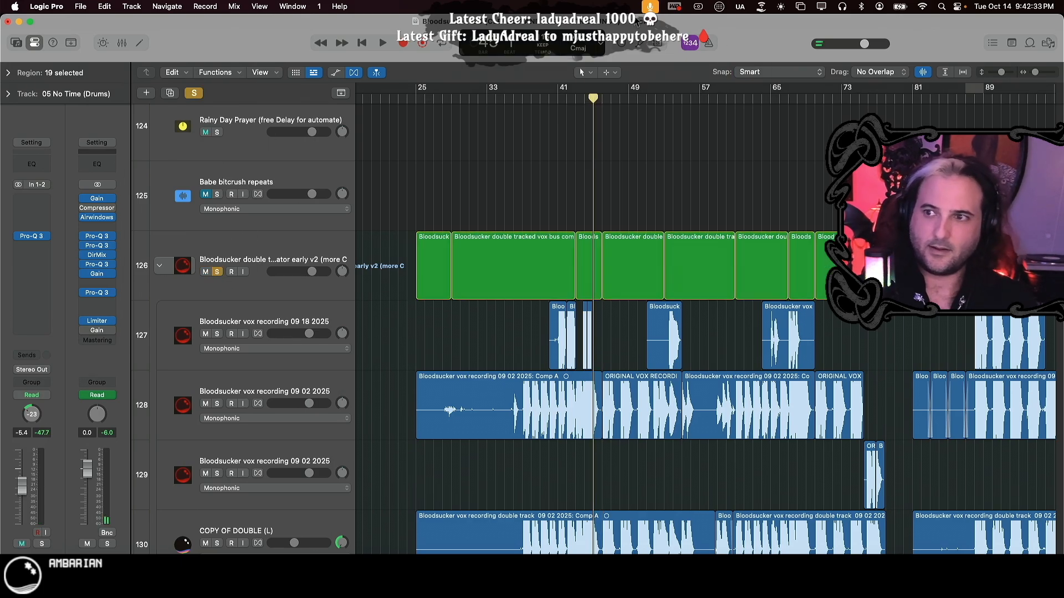
- Play the soloed Bloodsucker double tracked vox stack from bar 35 to about bar 45, examining its individual vocal tracks
{"action": "left_click", "coordinate": [504, 99]}
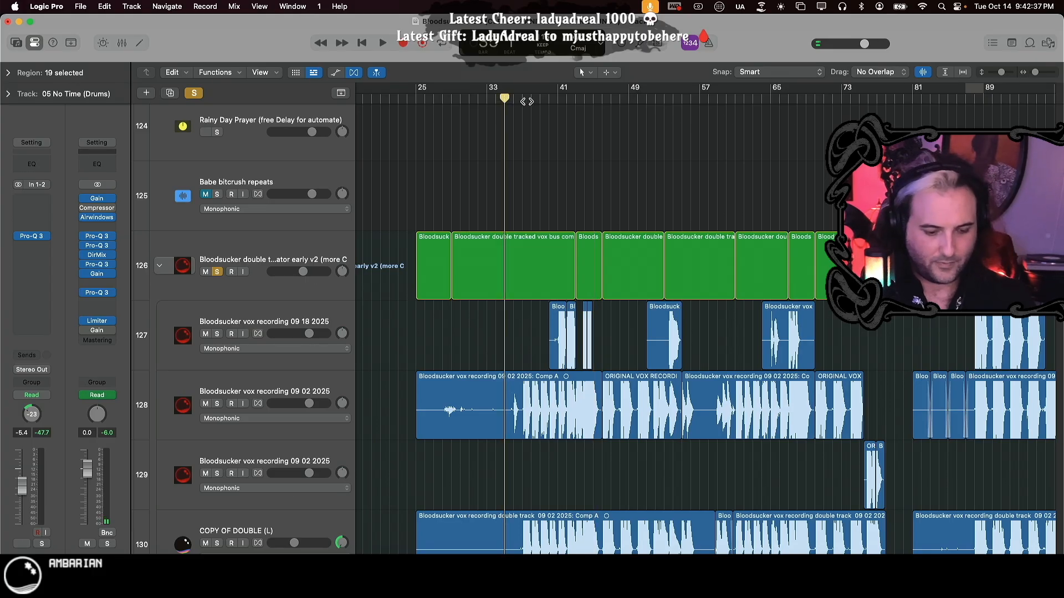
{"action": "key", "text": "space"}
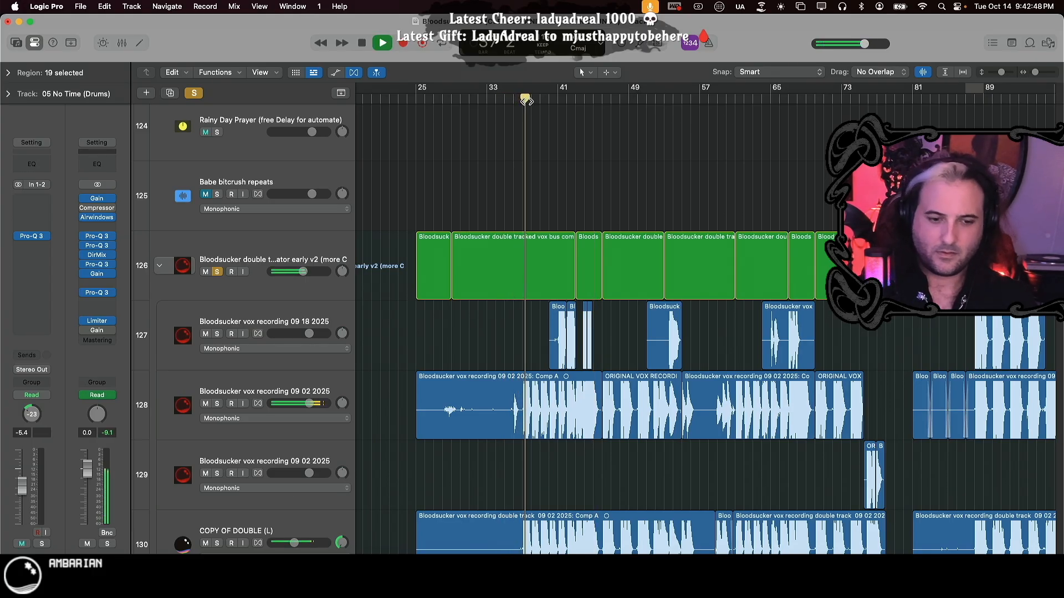
{"action": "key", "text": "super+Right"}
{"action": "key", "text": "super+Right"}
{"action": "key", "text": "super+Right"}
{"action": "key", "text": "super+Right"}
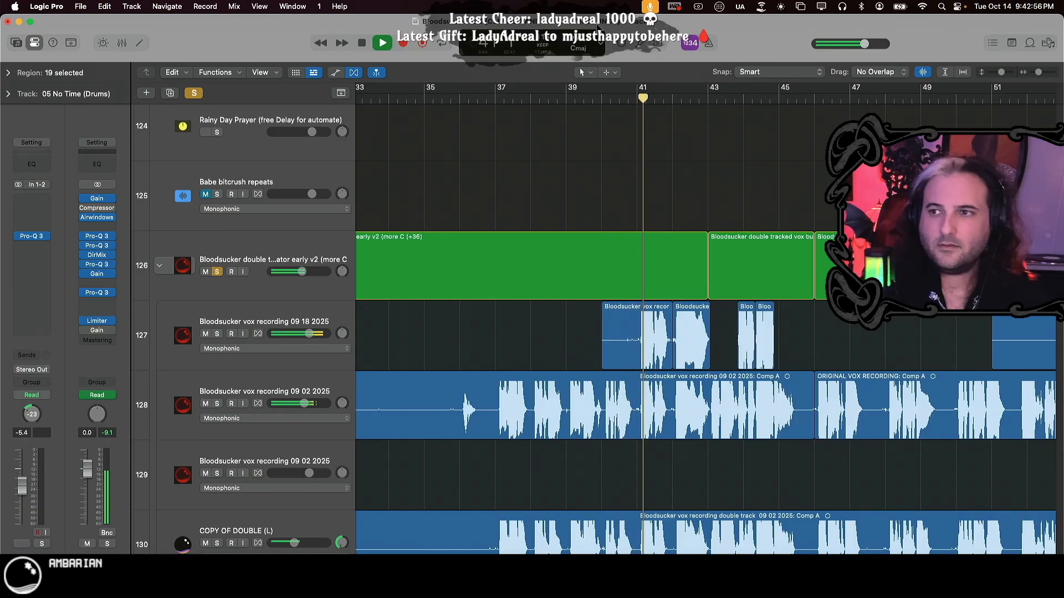
{"action": "scroll", "coordinate": [663, 161], "scroll_direction": "down", "scroll_amount": 5}
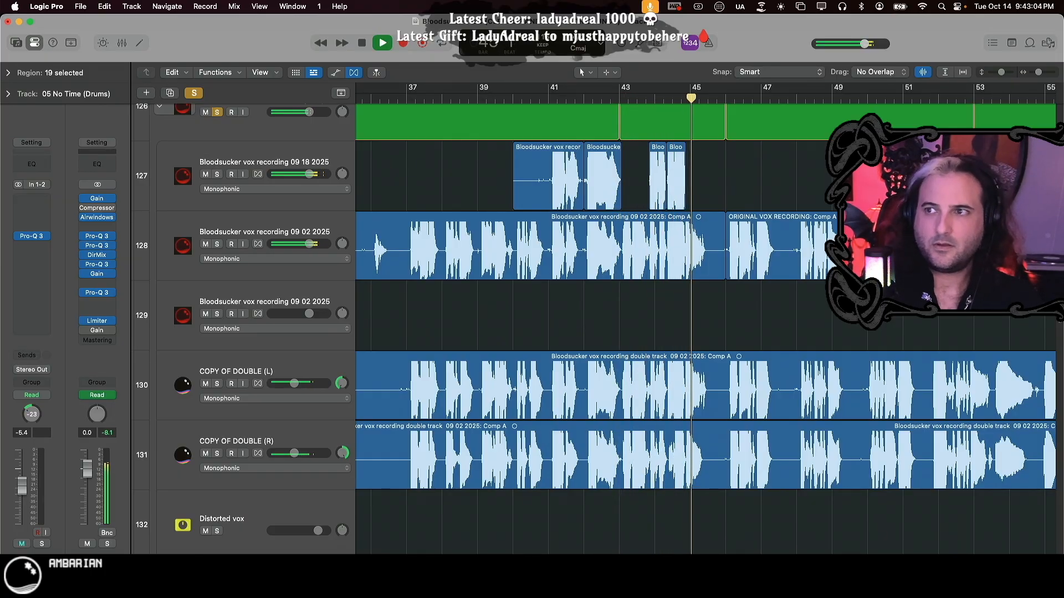
{"action": "key", "text": "space"}
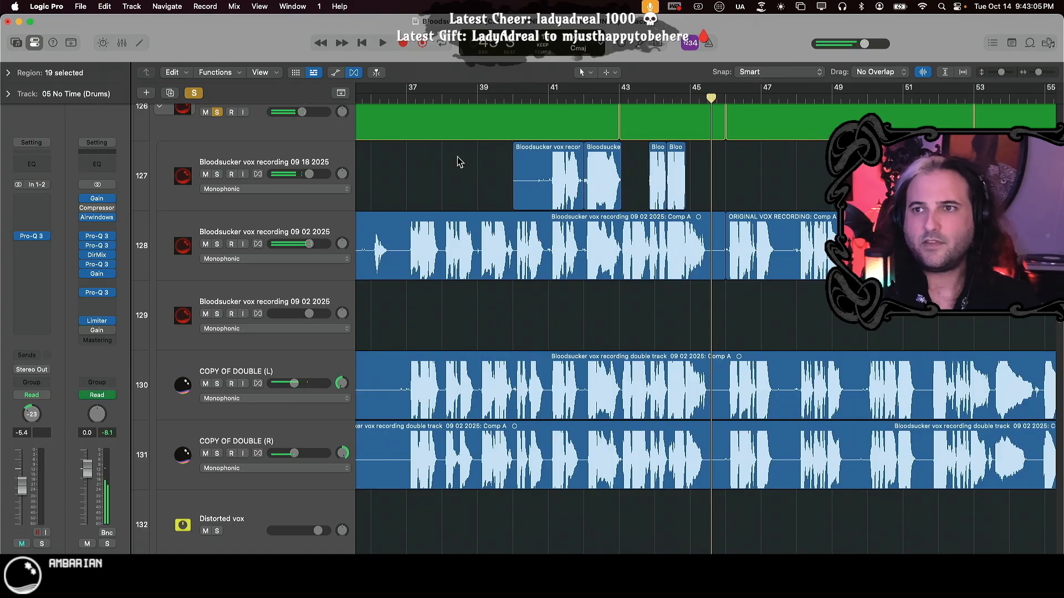
- Solo the Bloodsucker vox recording 09 02 2025 on track 128 and play it from just before bar 37
{"action": "left_click", "coordinate": [398, 99]}
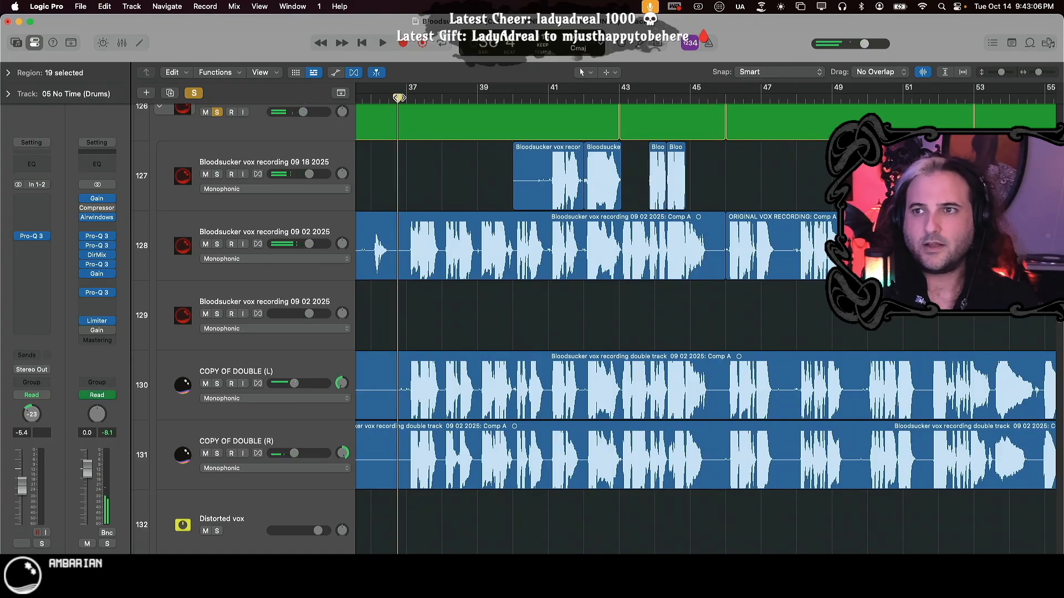
{"action": "left_click", "coordinate": [217, 245]}
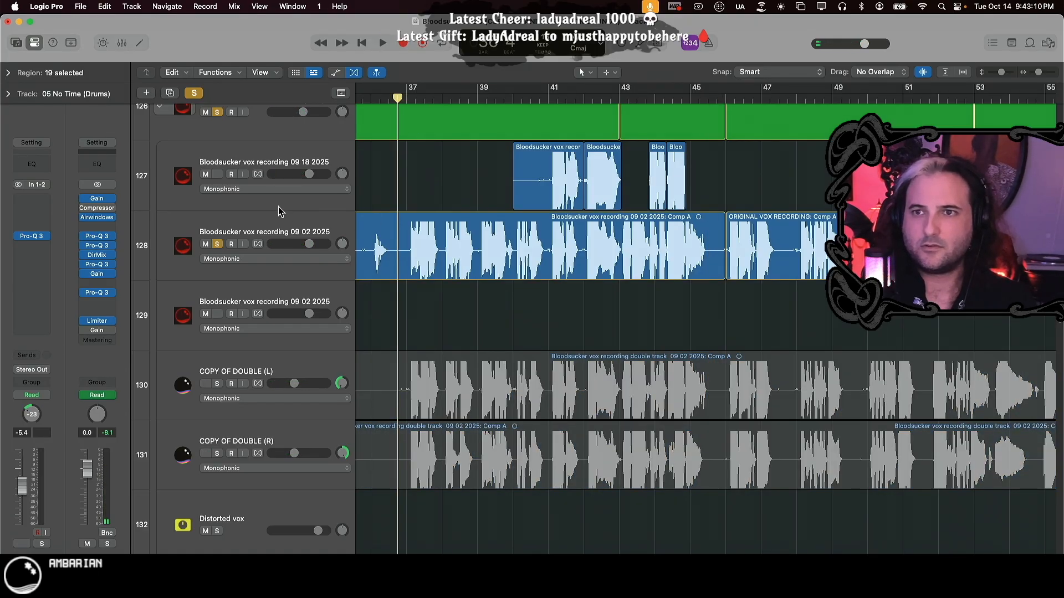
{"action": "key", "text": "space"}
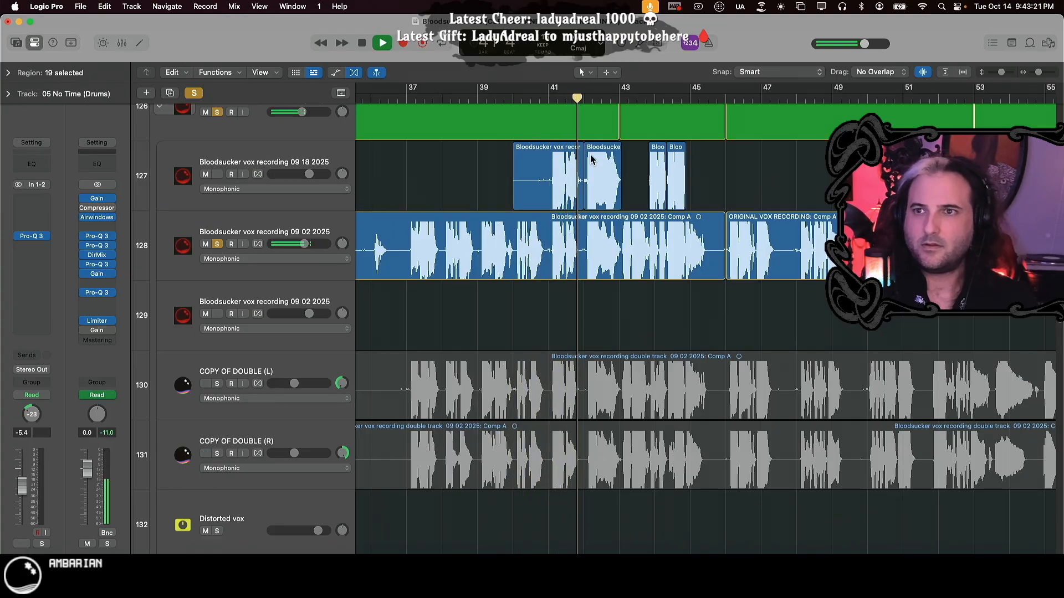
{"action": "key", "text": "space"}
- Select the four early regions on track 127, solo that 09 18 2025 recording as well and play both vocals from just before bar 41
{"action": "left_click_drag", "start_coordinate": [452, 166], "coordinate": [723, 160]}
{"action": "left_click", "coordinate": [217, 175]}
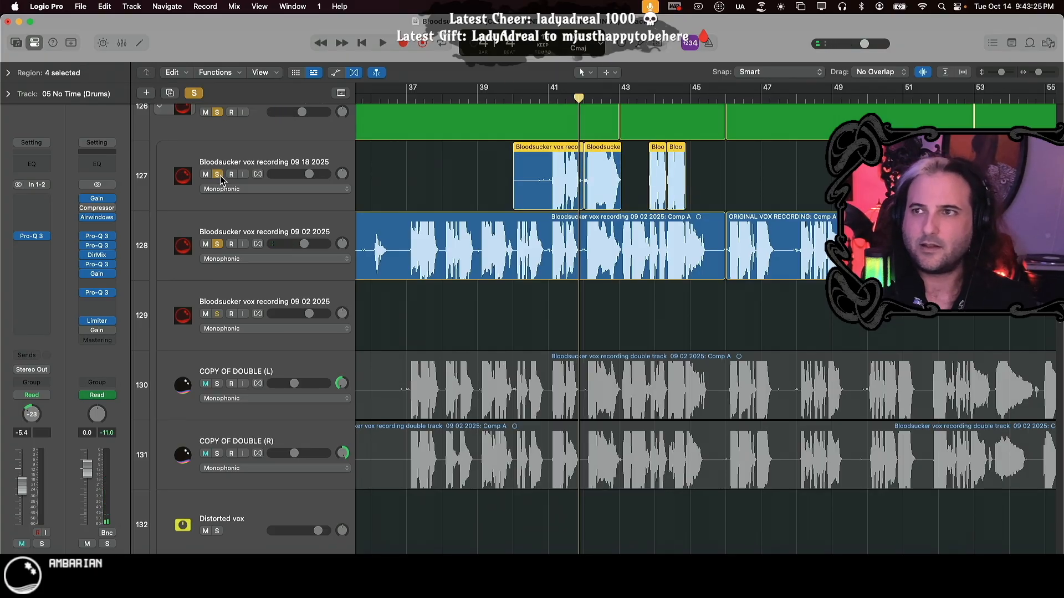
{"action": "left_click", "coordinate": [540, 98]}
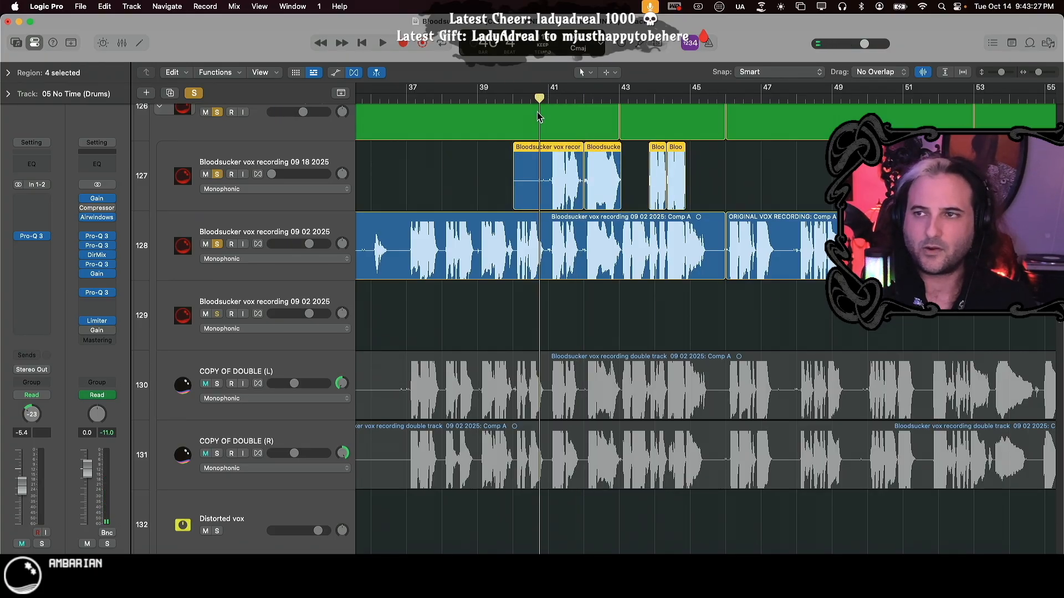
{"action": "key", "text": "space"}
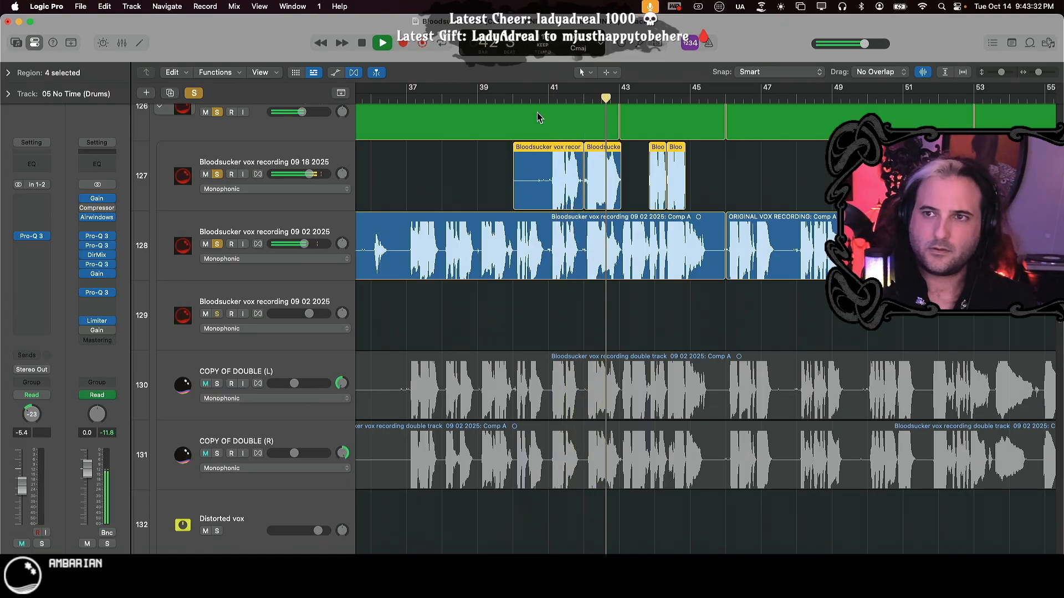
{"action": "key", "text": "space"}
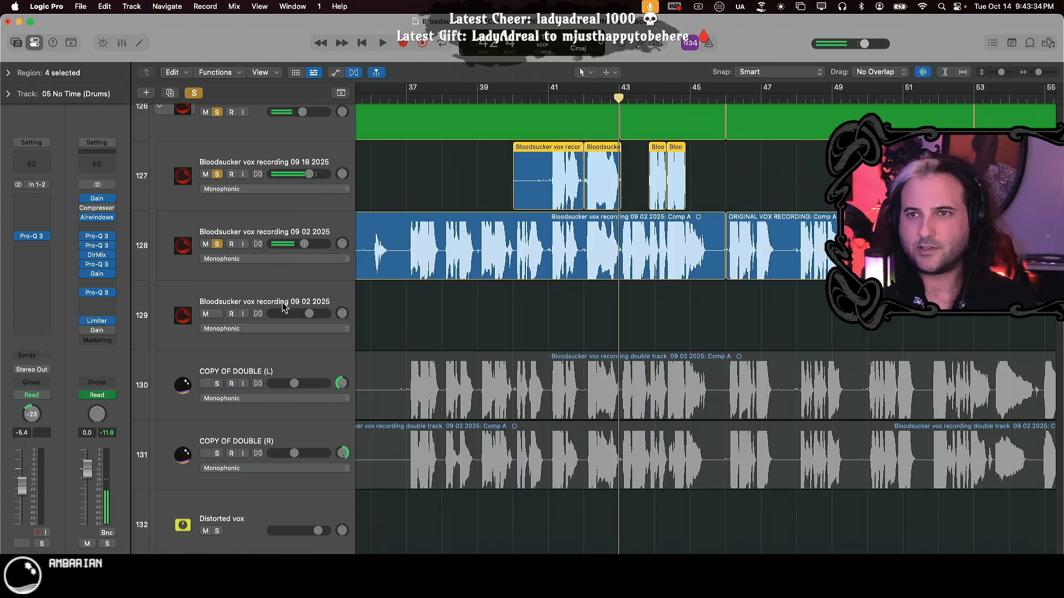
- Examine track 128's Compressor side-chained to Audio 29 while playing both soloed vocals from about bar 40, and close the plug-in
{"action": "left_click", "coordinate": [293, 234]}
{"action": "left_click", "coordinate": [33, 315]}
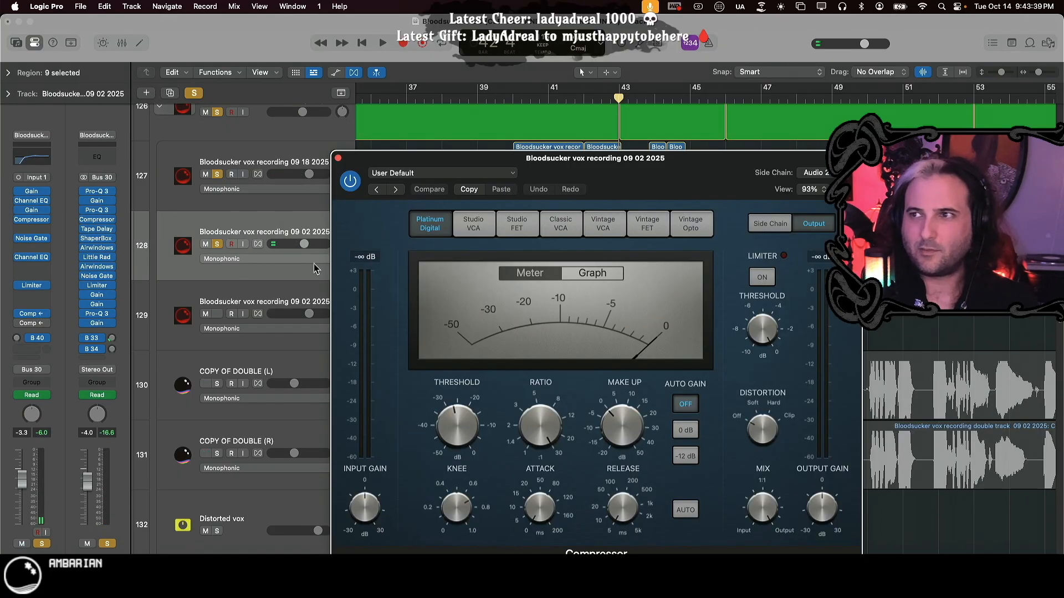
{"action": "left_click_drag", "start_coordinate": [668, 175], "coordinate": [645, 211]}
{"action": "left_click", "coordinate": [525, 92]}
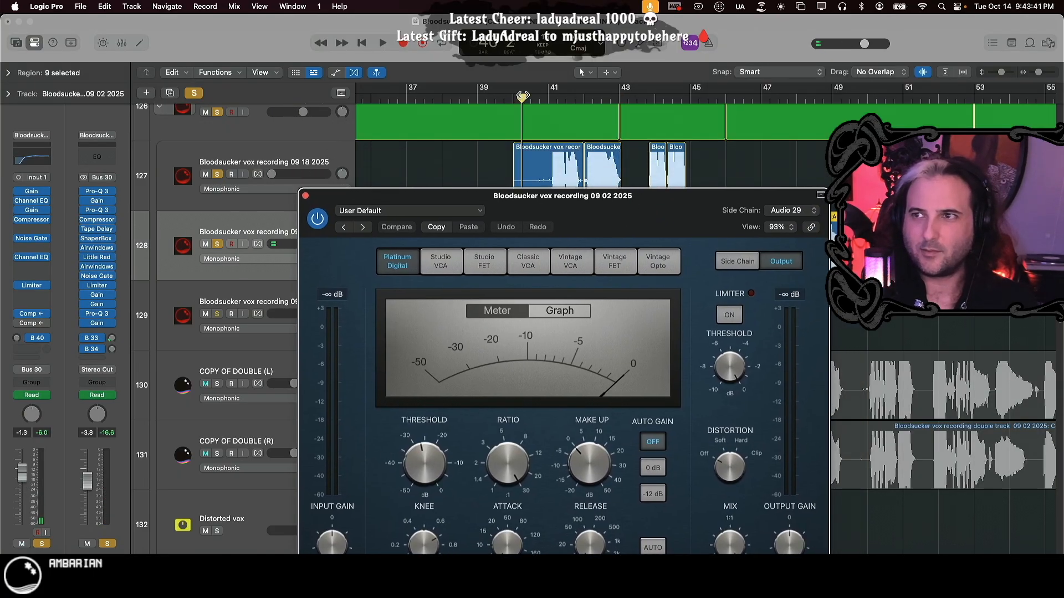
{"action": "key", "text": "space"}
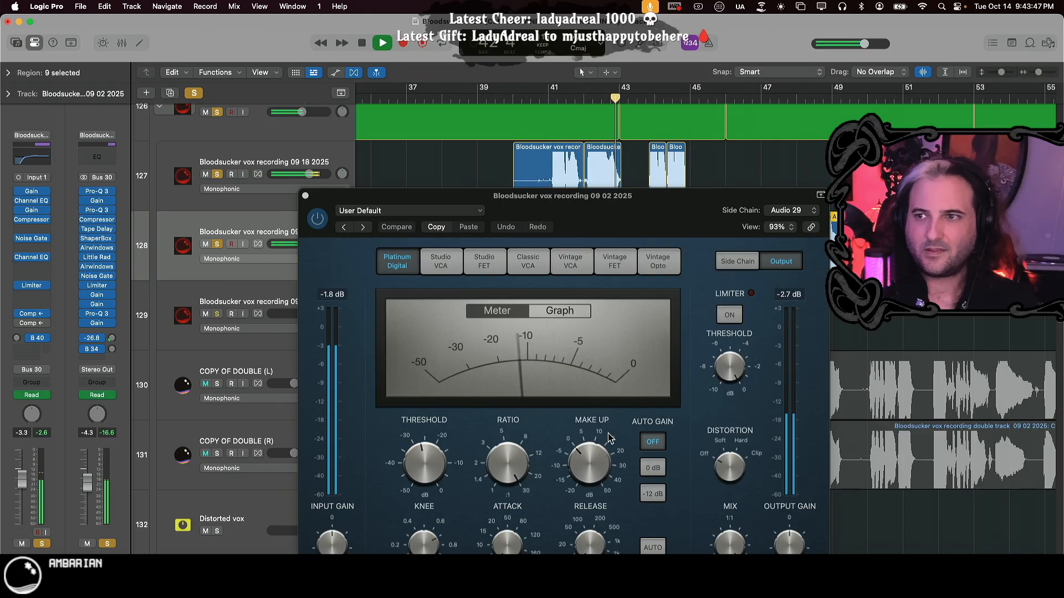
{"action": "key", "text": "space"}
{"action": "left_click_drag", "start_coordinate": [624, 227], "coordinate": [649, 426]}
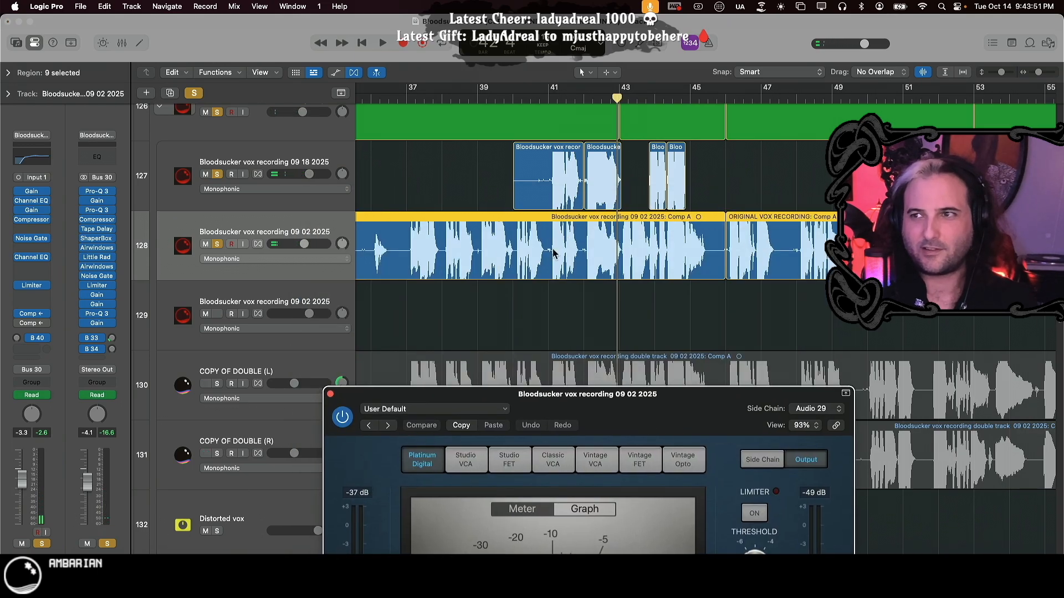
{"action": "left_click", "coordinate": [331, 394]}
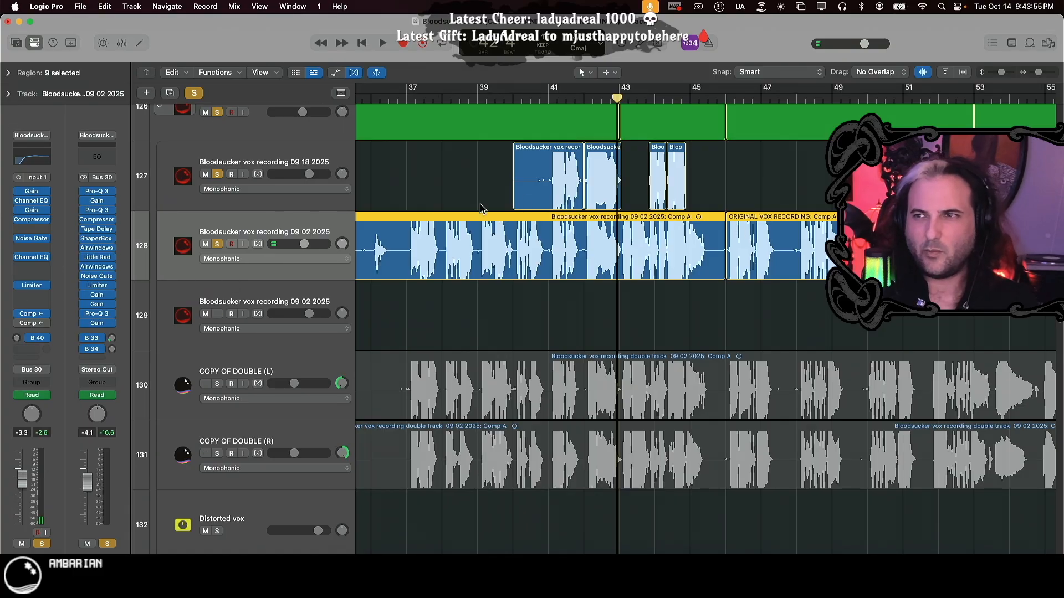
- Unsolo the two vox recordings, place the playhead at about bar 37 and open the COPY OF DOUBLE (L) track's low-pass Channel EQ
{"action": "left_click", "coordinate": [218, 244]}
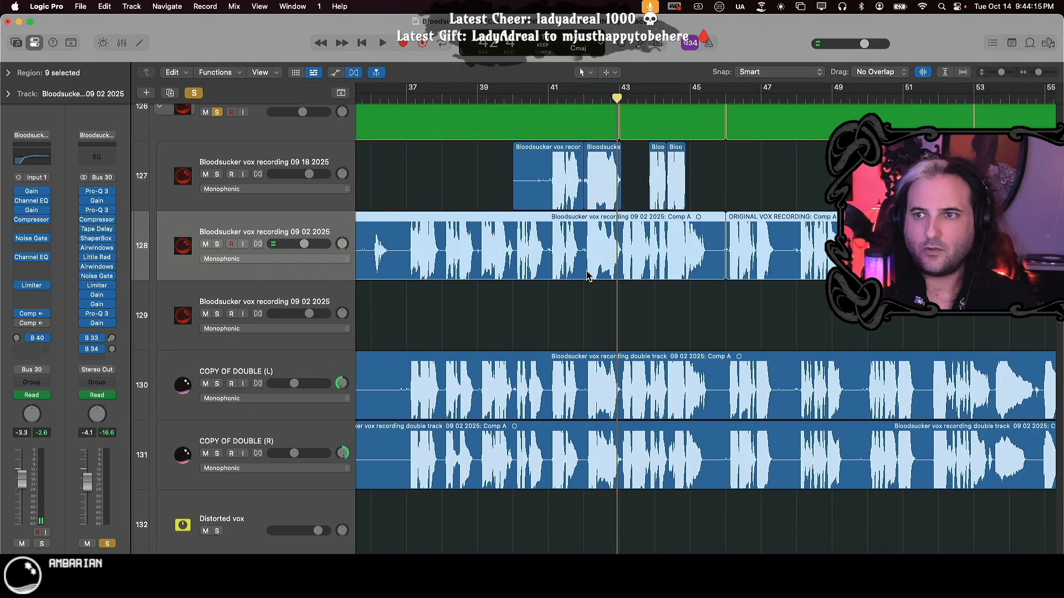
{"action": "left_click", "coordinate": [405, 95]}
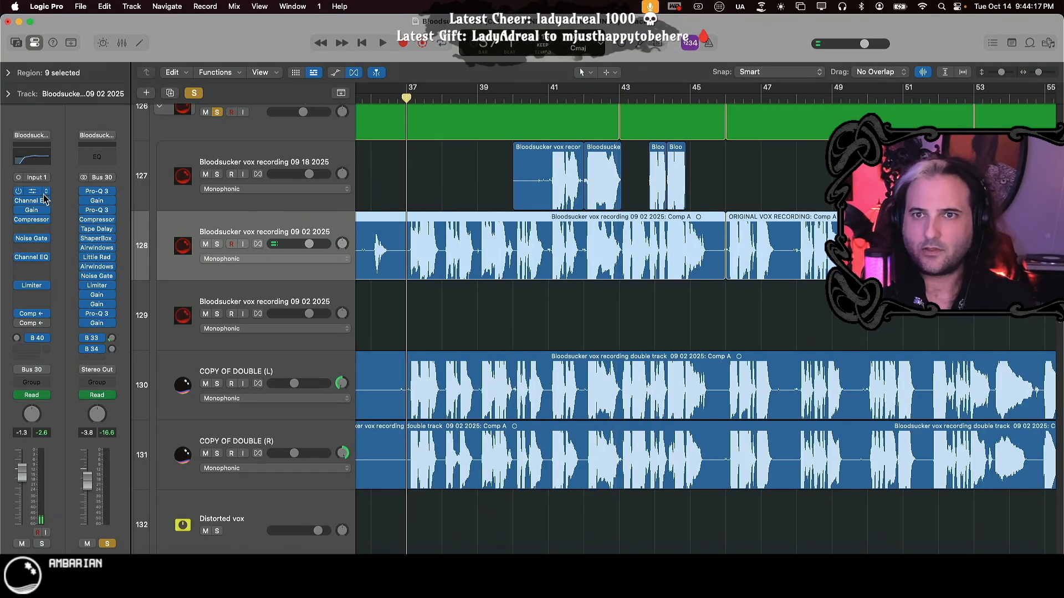
{"action": "left_click", "coordinate": [278, 357]}
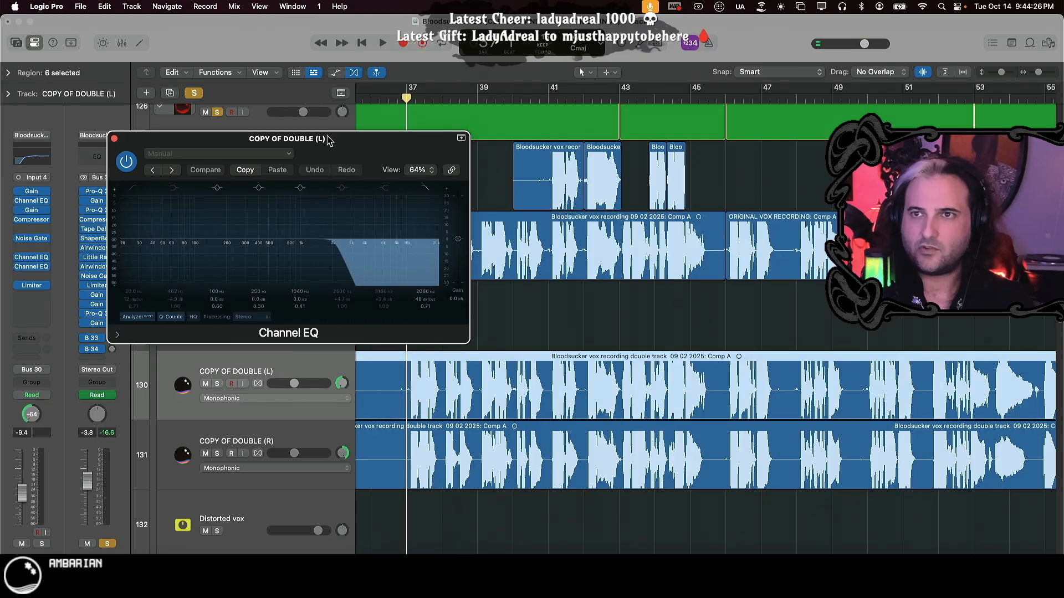
{"action": "left_click_drag", "start_coordinate": [371, 148], "coordinate": [357, 83]}
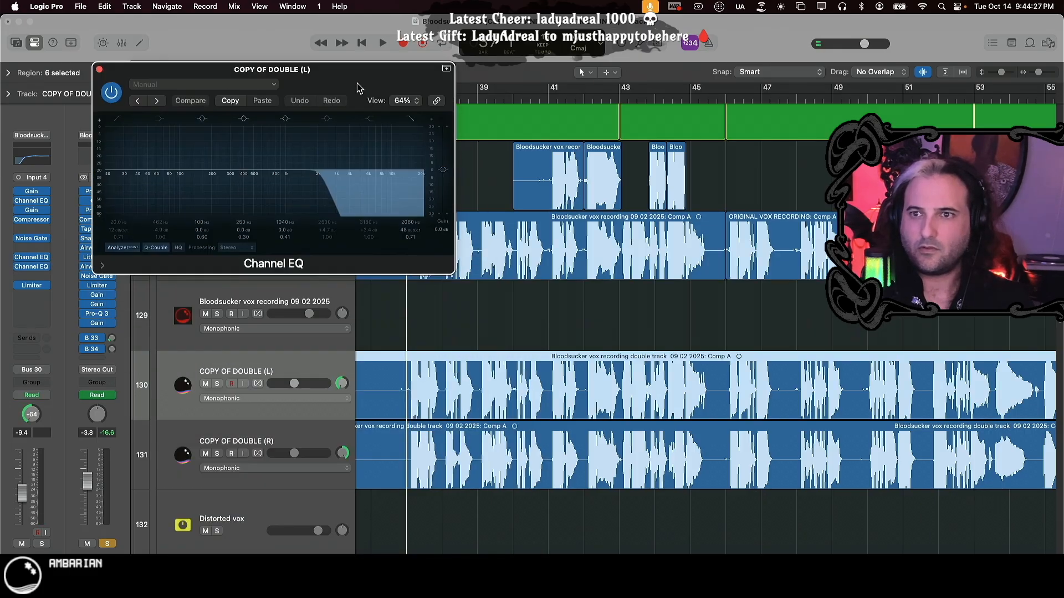
- Solo COPY OF DOUBLE (L) and (R) and audition them from about bar 37 while examining the Channel EQ's 2060 Hz high cut
{"action": "left_click", "coordinate": [220, 385]}
{"action": "left_click", "coordinate": [217, 453]}
{"action": "key", "text": "space"}
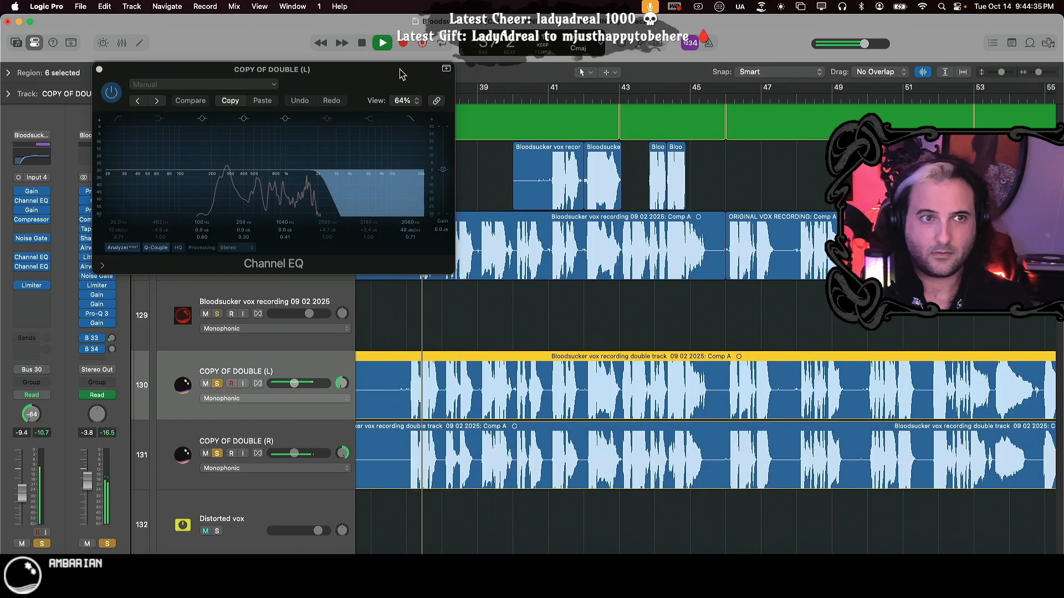
{"action": "left_click_drag", "start_coordinate": [395, 72], "coordinate": [446, 177]}
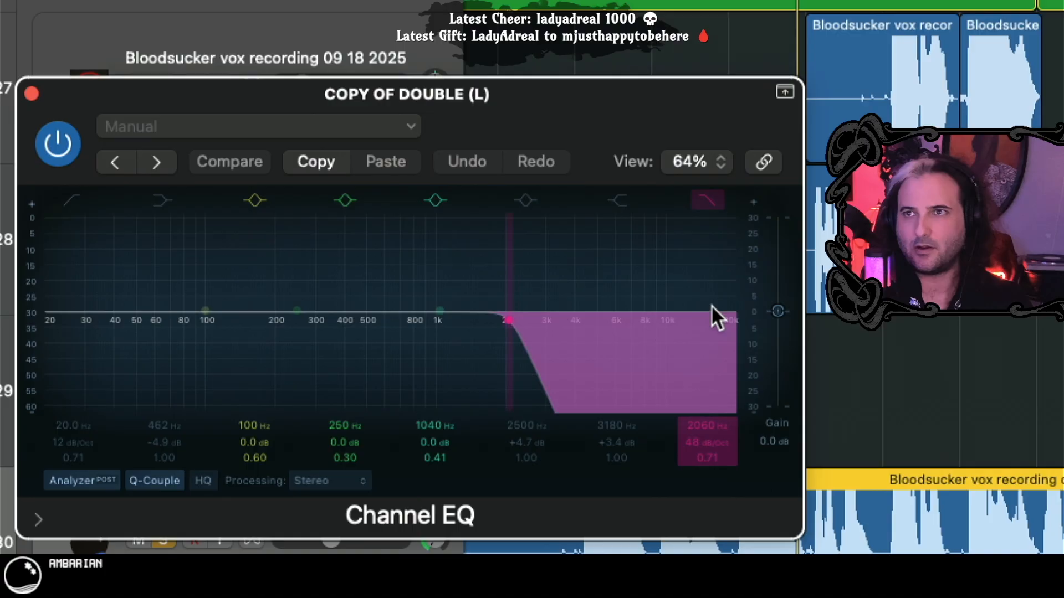
{"action": "key", "text": "space"}
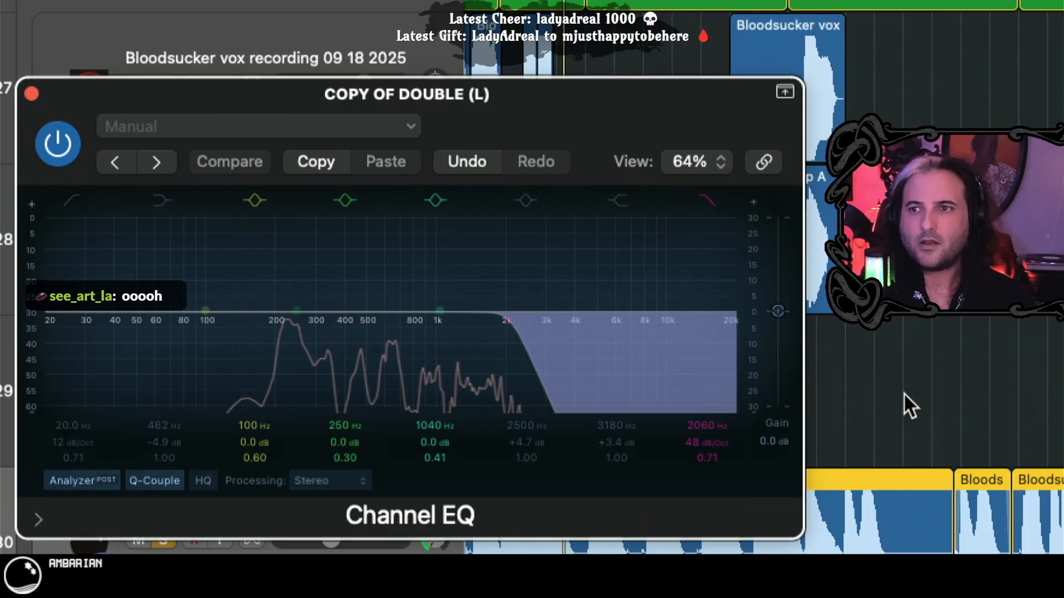
{"action": "key", "text": "space"}
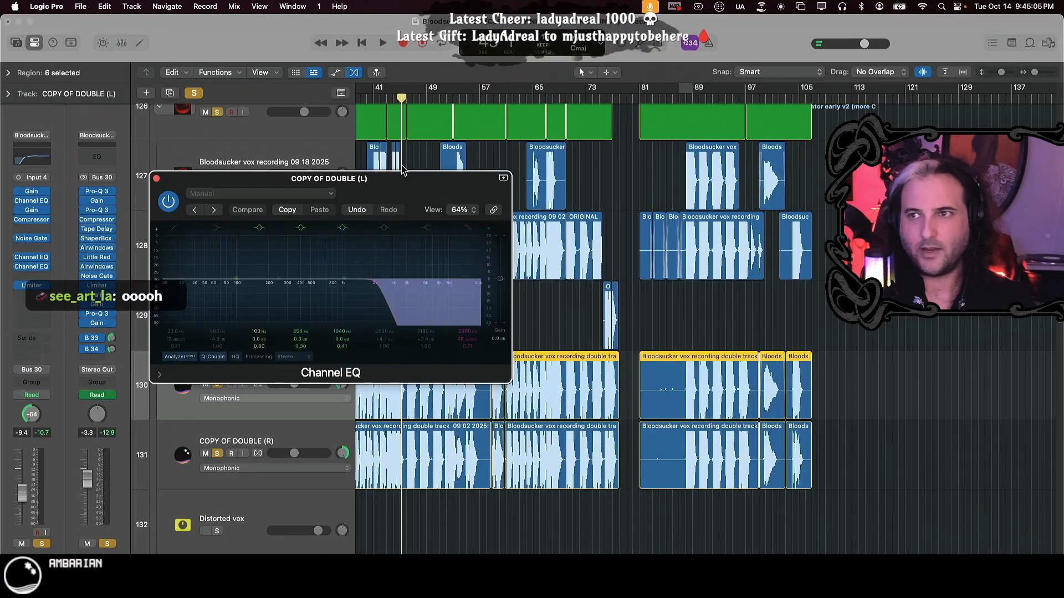
- Play the two double copies together with the soloed vox recordings on tracks 127 and 128 from around bar 43
{"action": "left_click_drag", "start_coordinate": [567, 78], "coordinate": [685, 524]}
{"action": "left_click", "coordinate": [390, 100]}
{"action": "key", "text": "space"}
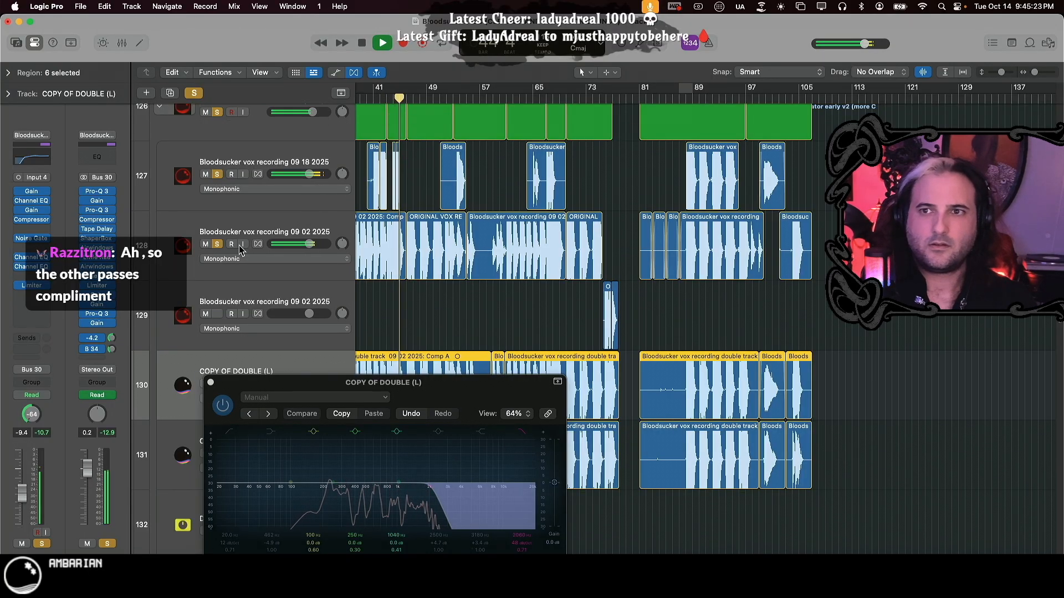
{"action": "key", "text": "space"}
- Unsolo the vox recordings on tracks 127 and 128 and play only the two double copies from bar 38
{"action": "left_click_drag", "start_coordinate": [500, 381], "coordinate": [720, 322]}
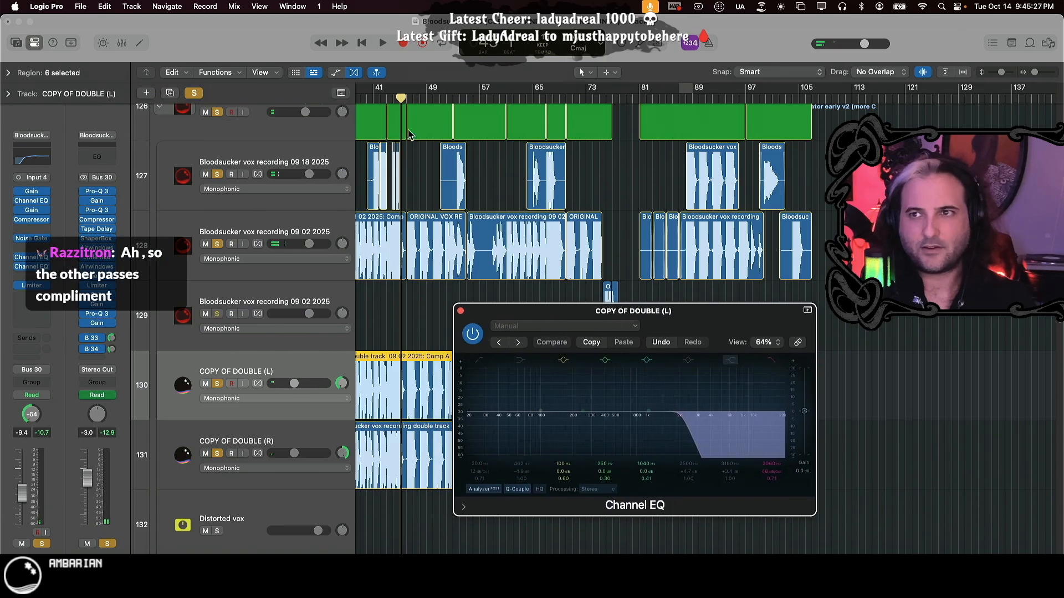
{"action": "left_click", "coordinate": [217, 245]}
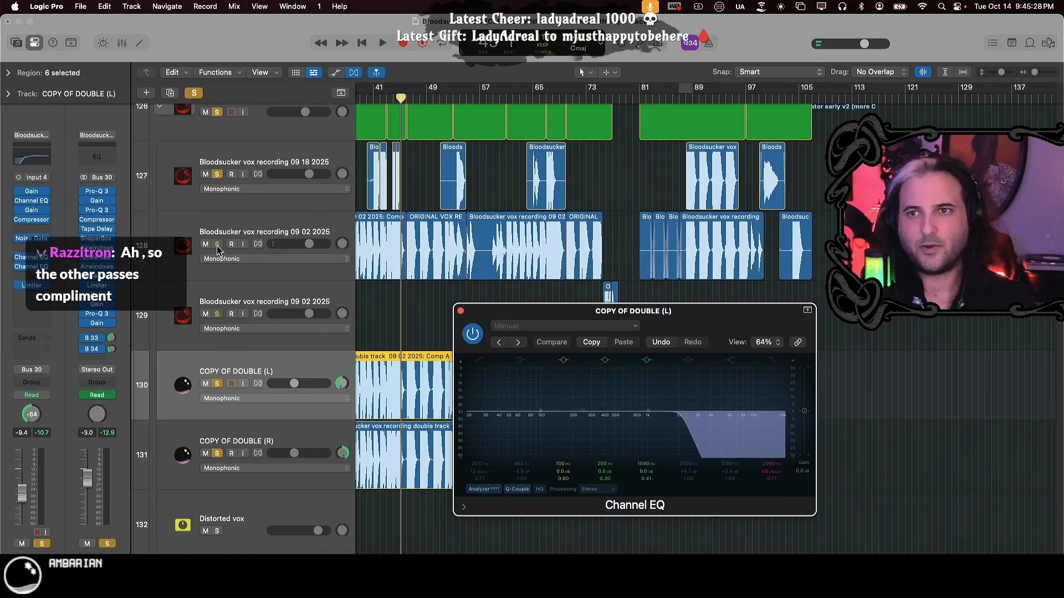
{"action": "left_click", "coordinate": [217, 174]}
{"action": "left_click_drag", "start_coordinate": [626, 320], "coordinate": [216, 123]}
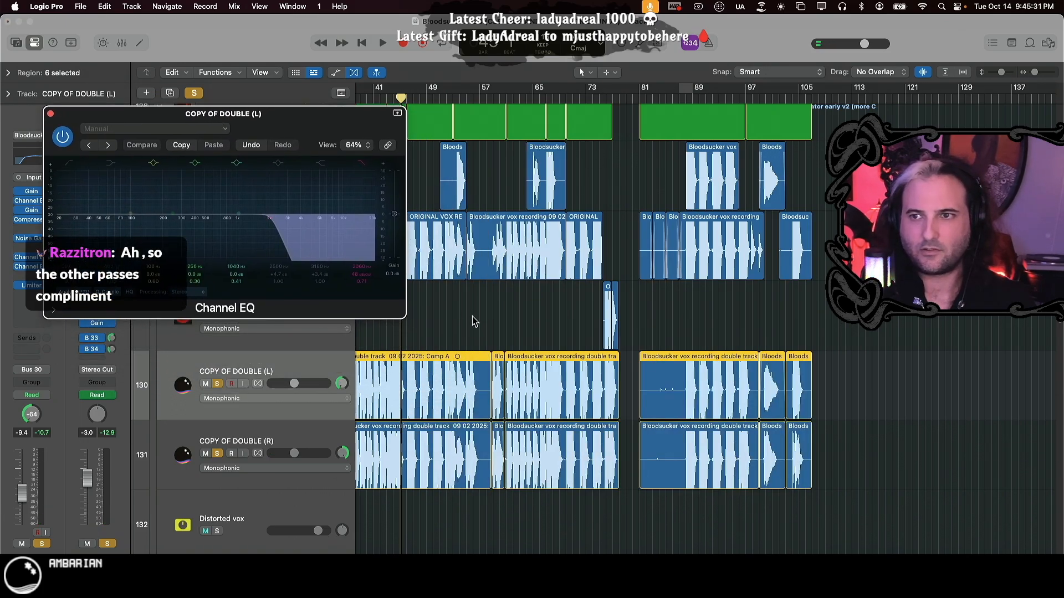
{"action": "scroll", "coordinate": [518, 349], "scroll_direction": "left", "scroll_amount": 5}
{"action": "left_click", "coordinate": [597, 100]}
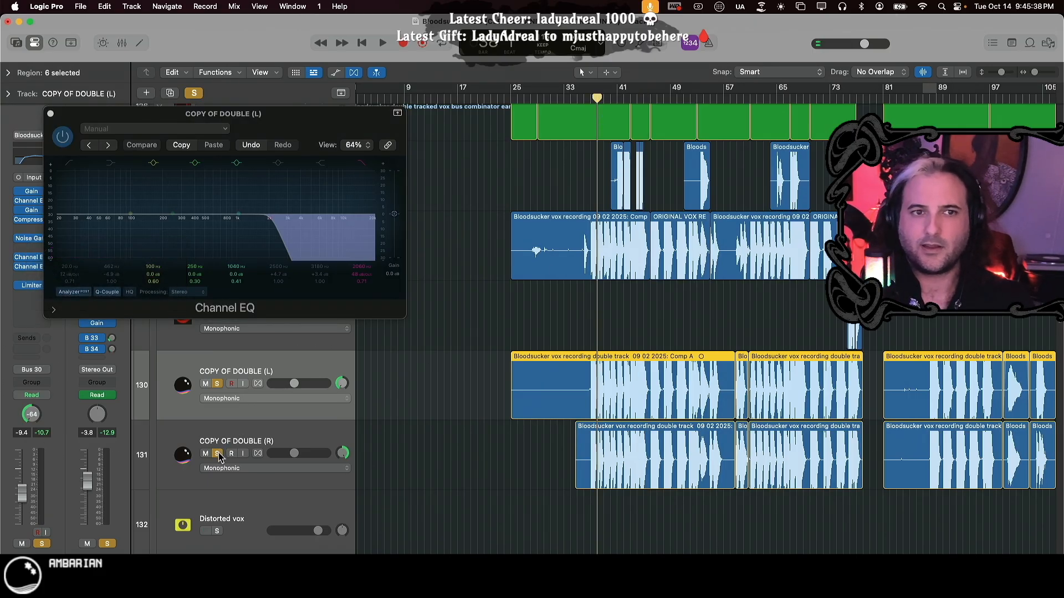
{"action": "key", "text": "space"}
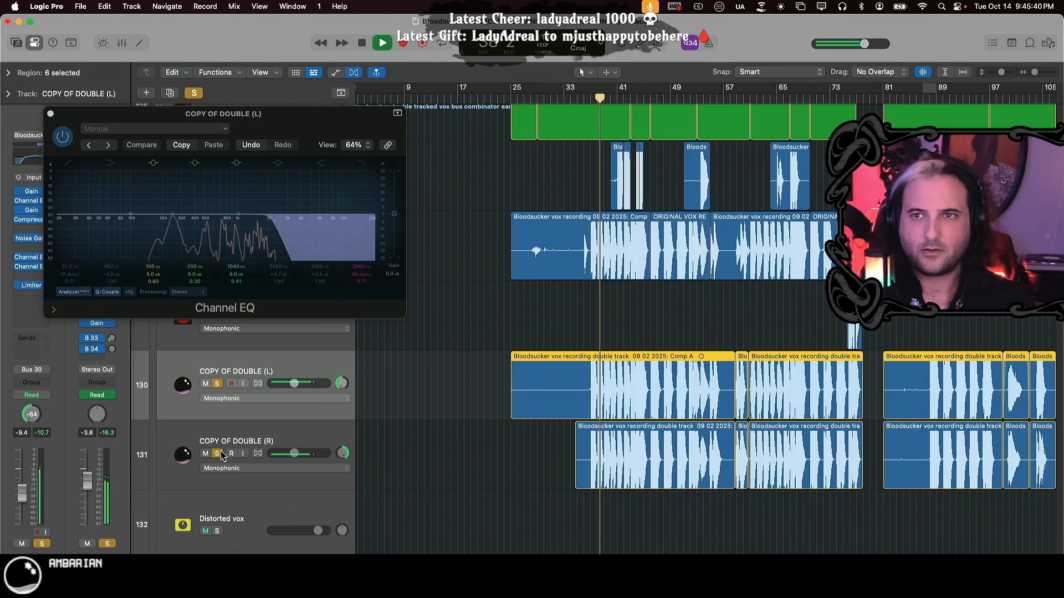
- Unsolo COPY OF DOUBLE (R) to hear the (L) copy alone, return the playhead to bar 37 and unsolo (L)
{"action": "left_click", "coordinate": [218, 454]}
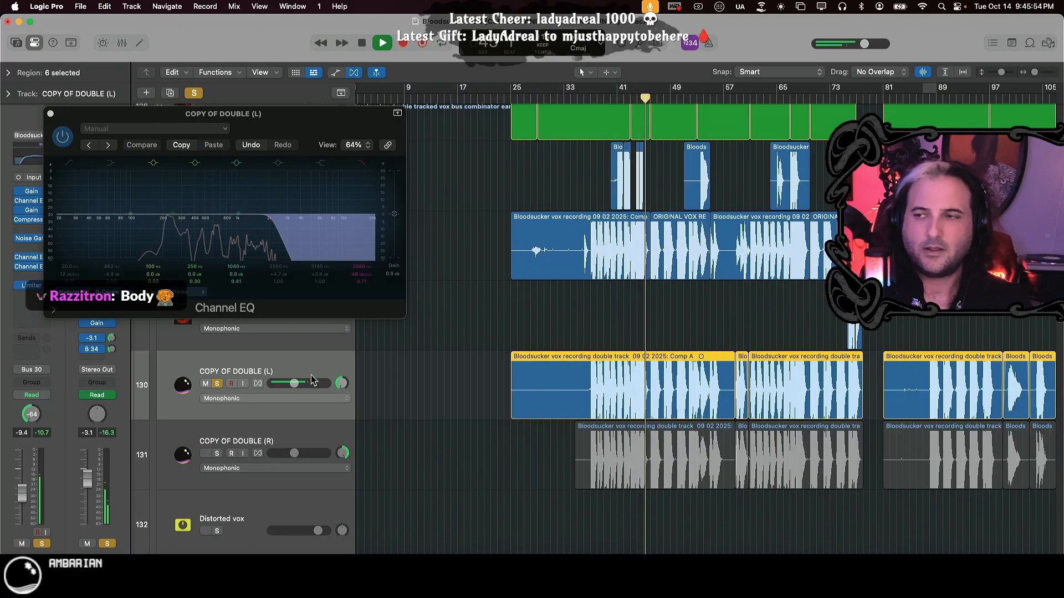
{"action": "key", "text": "space"}
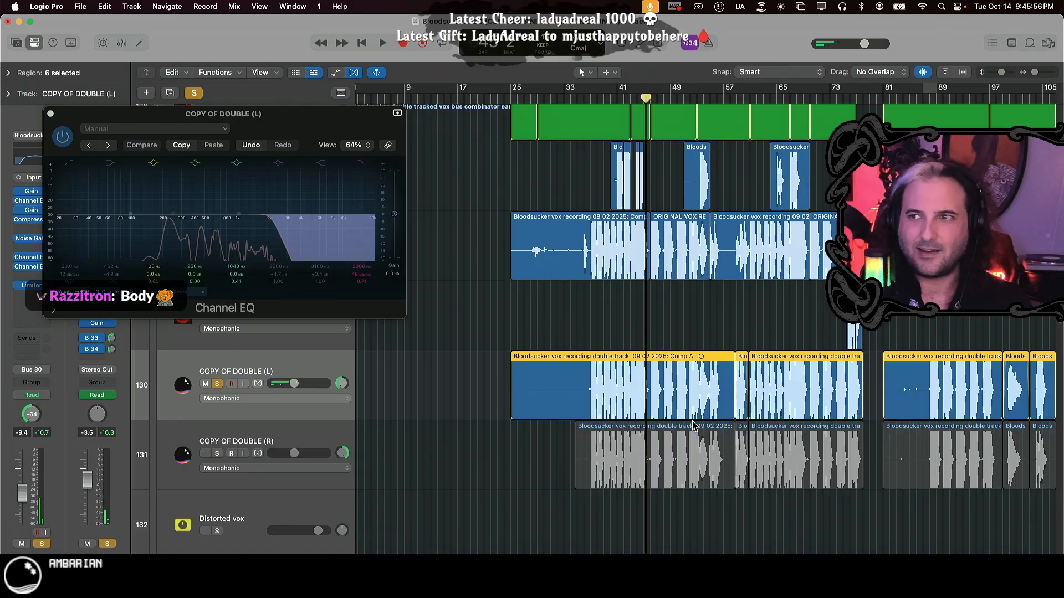
{"action": "left_click", "coordinate": [603, 98]}
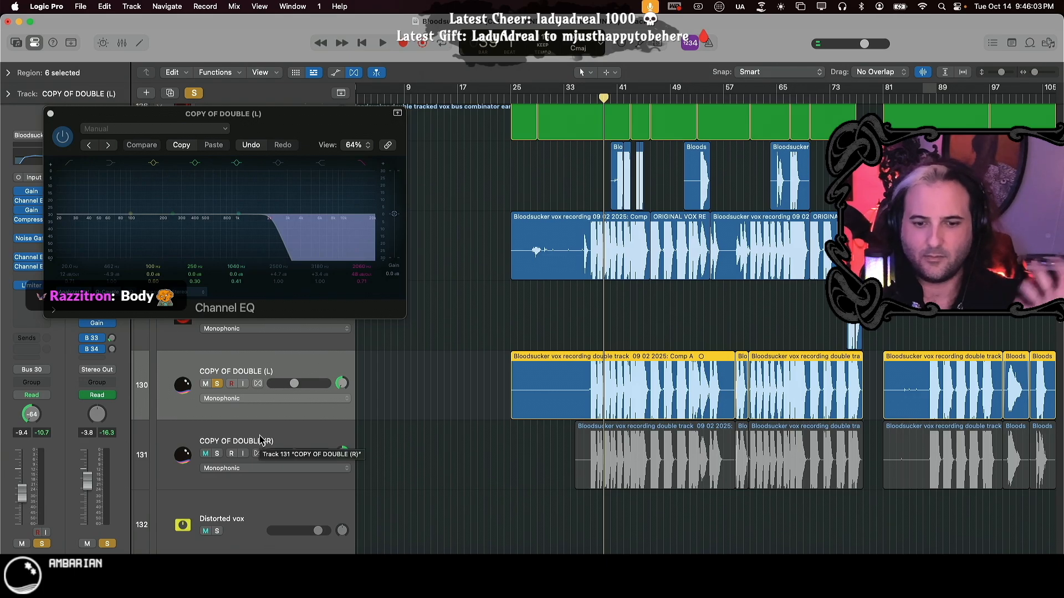
{"action": "left_click", "coordinate": [590, 98]}
{"action": "left_click", "coordinate": [217, 384]}
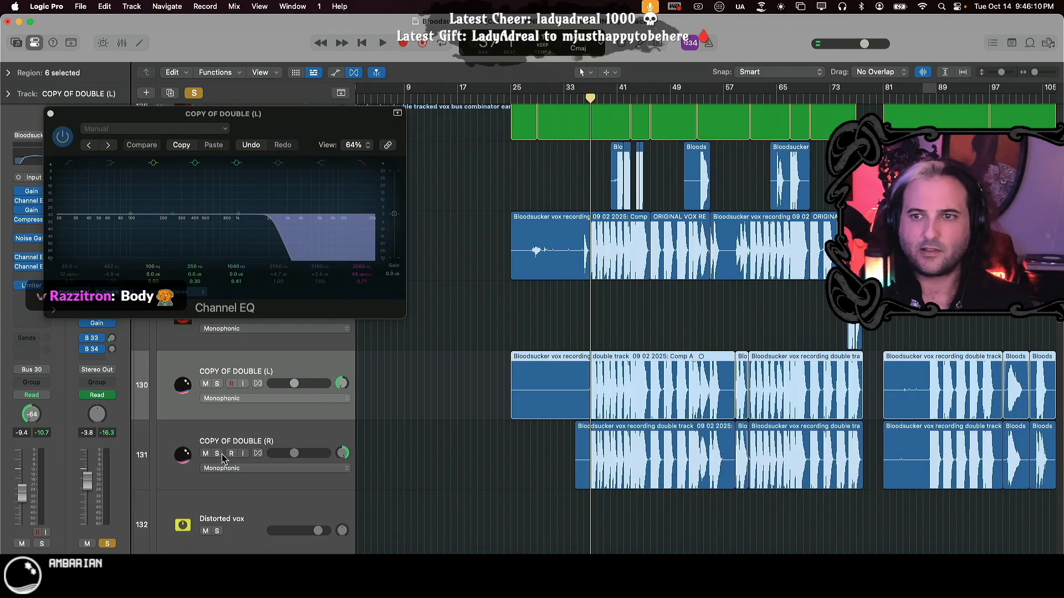
- Solo COPY OF DOUBLE (R) and audition it alone from bar 37, moving the Channel EQ window clear of the tracks
{"action": "left_click", "coordinate": [217, 454]}
{"action": "key", "text": "space"}
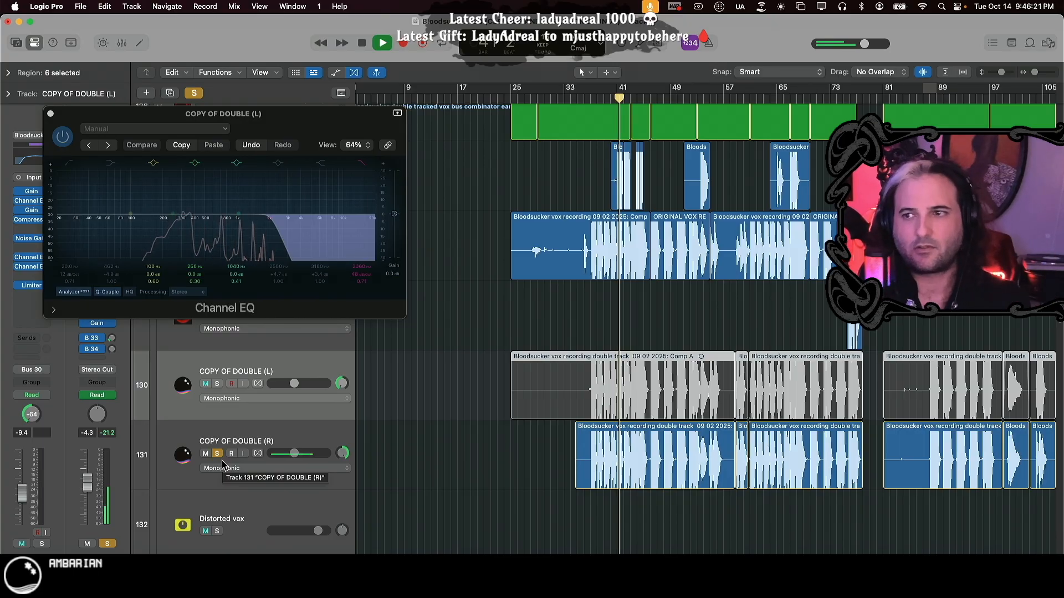
{"action": "left_click_drag", "start_coordinate": [303, 136], "coordinate": [297, 71]}
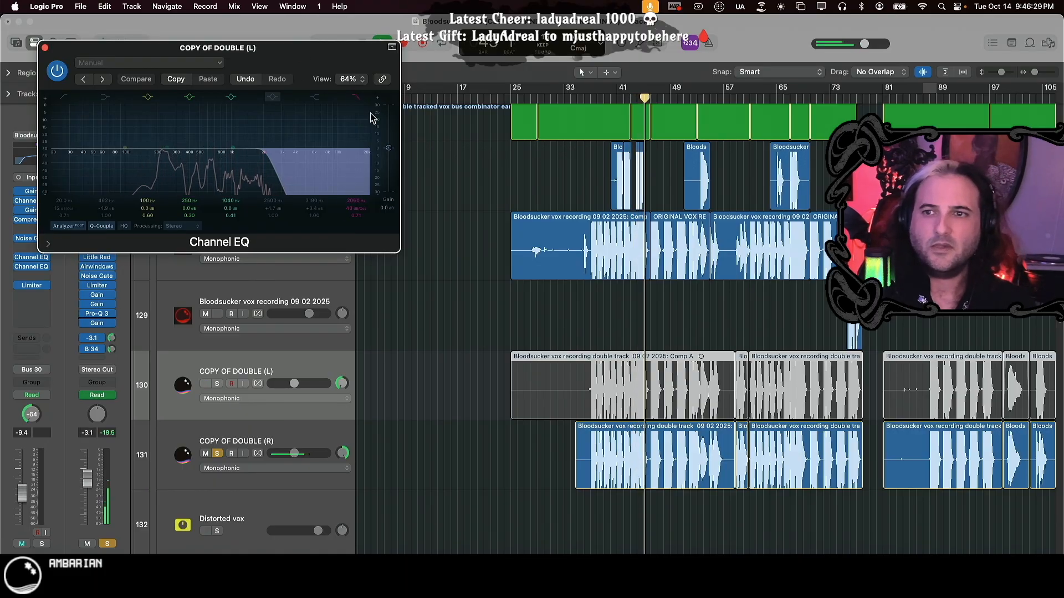
- Add COPY OF DOUBLE (L) and the vox recordings on tracks 127 and 128 to the solo during playback, uncovering their track headers
{"action": "left_click", "coordinate": [218, 385]}
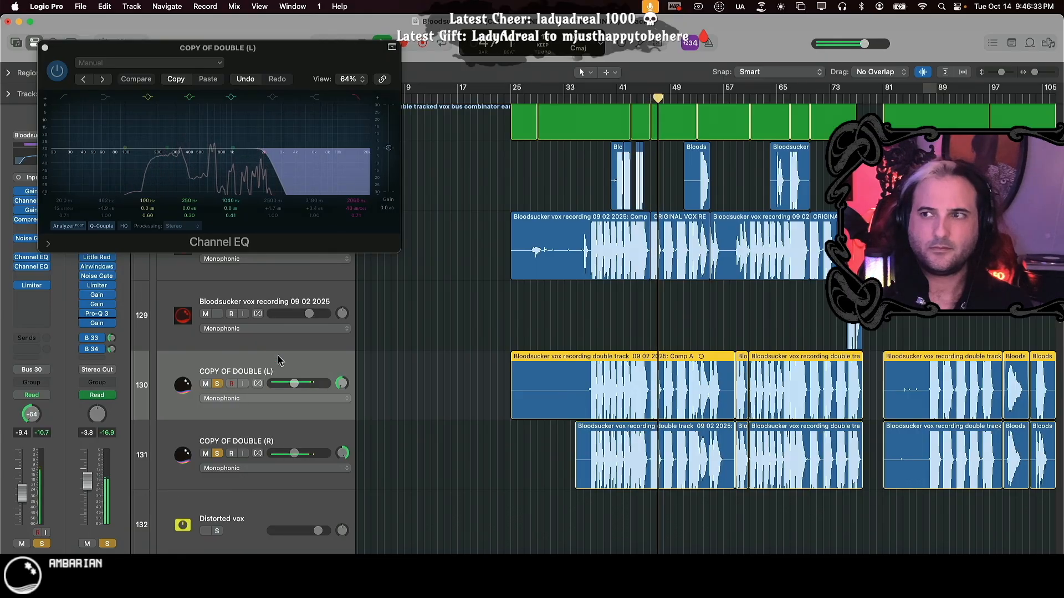
{"action": "left_click_drag", "start_coordinate": [337, 66], "coordinate": [411, 382]}
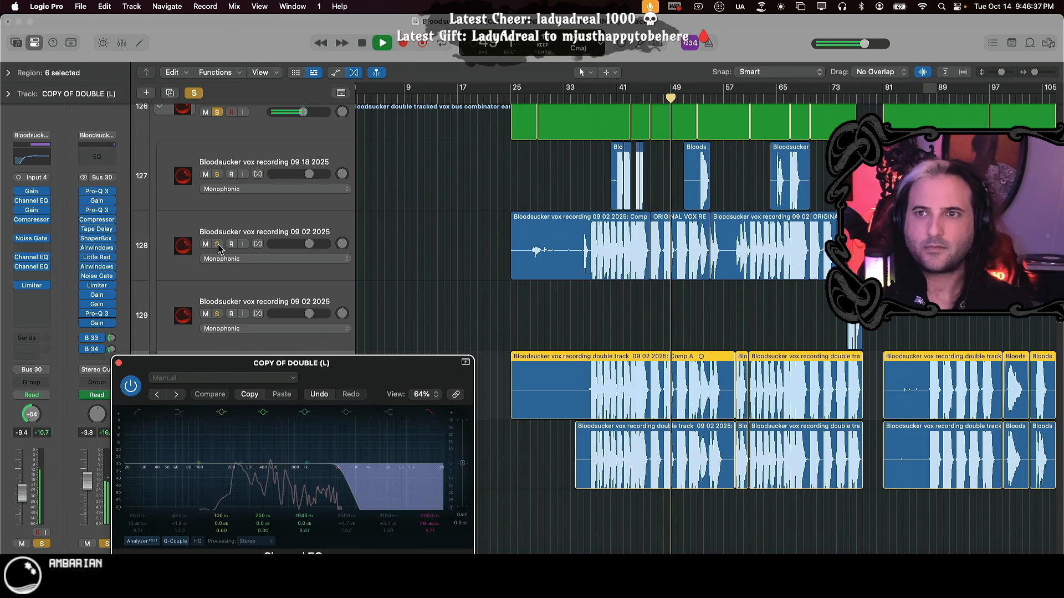
{"action": "left_click", "coordinate": [217, 174]}
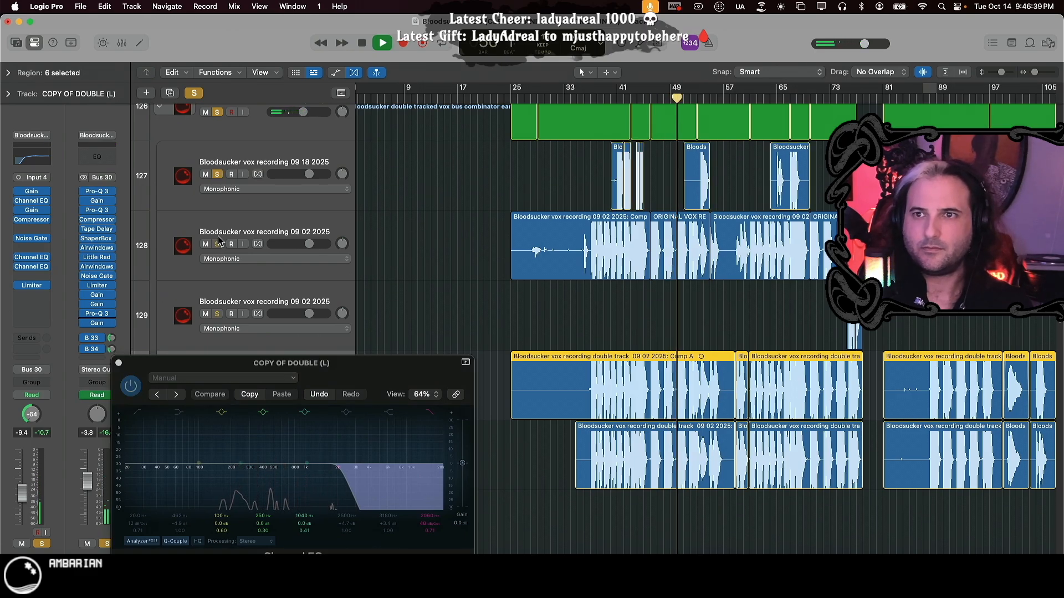
{"action": "left_click", "coordinate": [217, 245]}
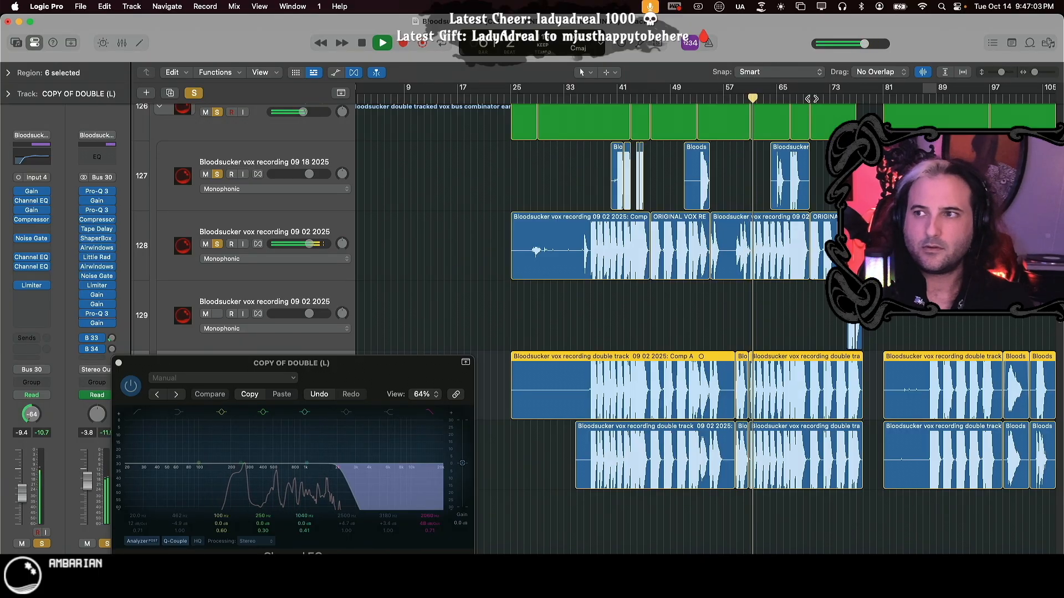
- Listen to the soloed leads and double copies together up to about bar 69 while examining their regions more closely
{"action": "key", "text": "super+Right"}
{"action": "key", "text": "super+Right"}
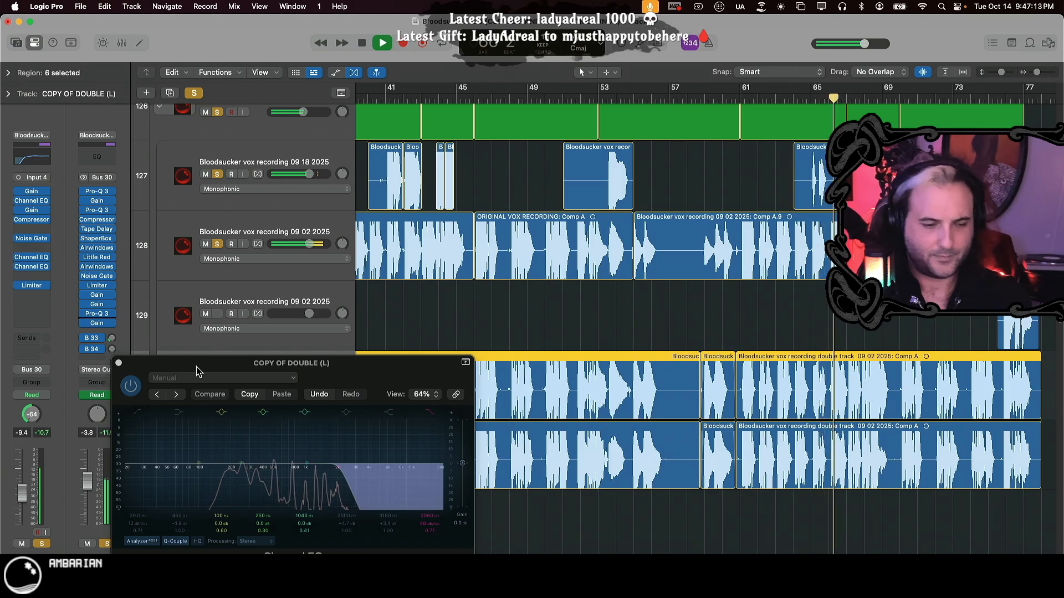
{"action": "key", "text": "super+Left"}
{"action": "key", "text": "super+Left"}
{"action": "key", "text": "super+Left"}
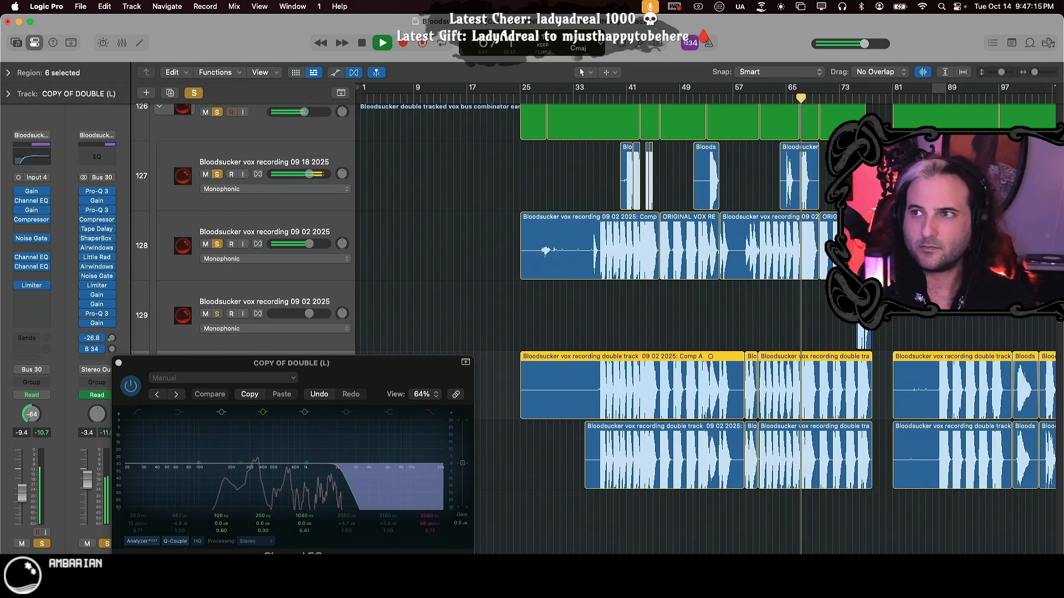
{"action": "key", "text": "super+Right"}
{"action": "key", "text": "super+Right"}
{"action": "key", "text": "super+Right"}
{"action": "key", "text": "super+Right"}
{"action": "key", "text": "super+Right"}
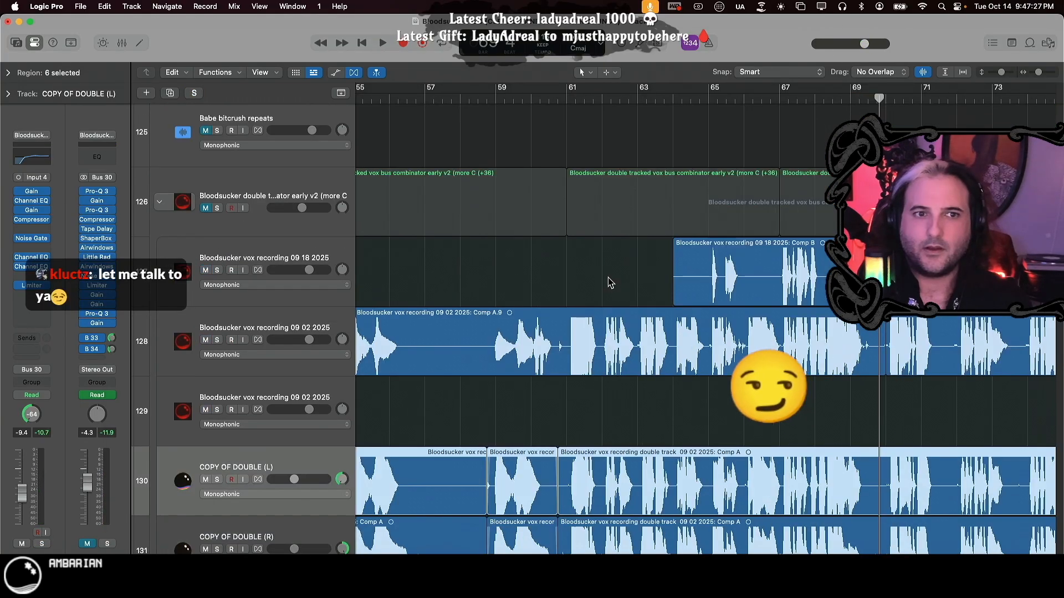
- Compare the lead vox regions on tracks 127 to 129 with the double copies around bars 55 to 93
{"action": "scroll", "coordinate": [612, 283], "scroll_direction": "down", "scroll_amount": 4}
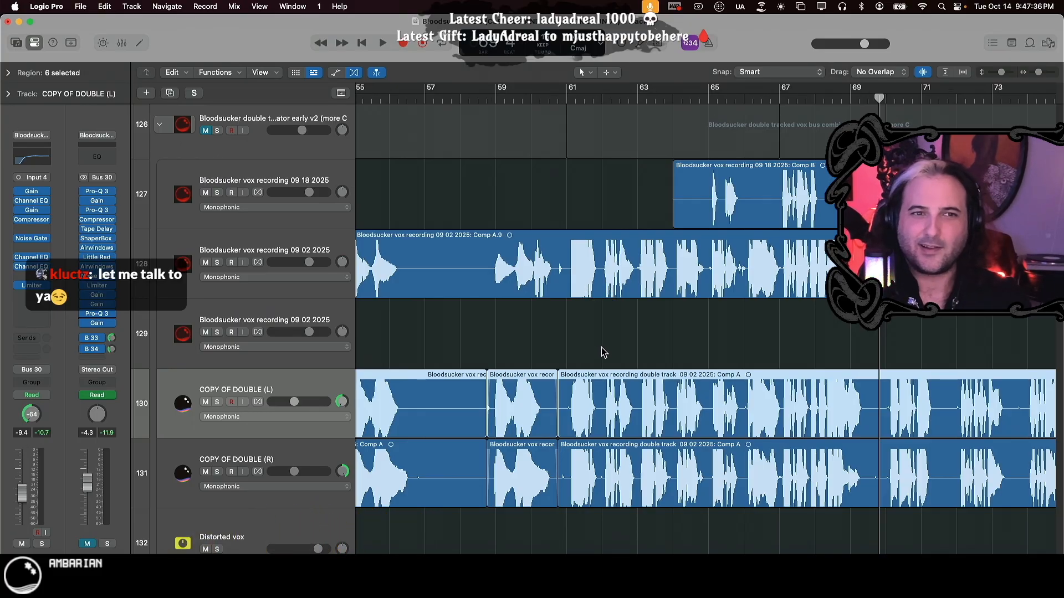
{"action": "scroll", "coordinate": [640, 366], "scroll_direction": "down", "scroll_amount": 3}
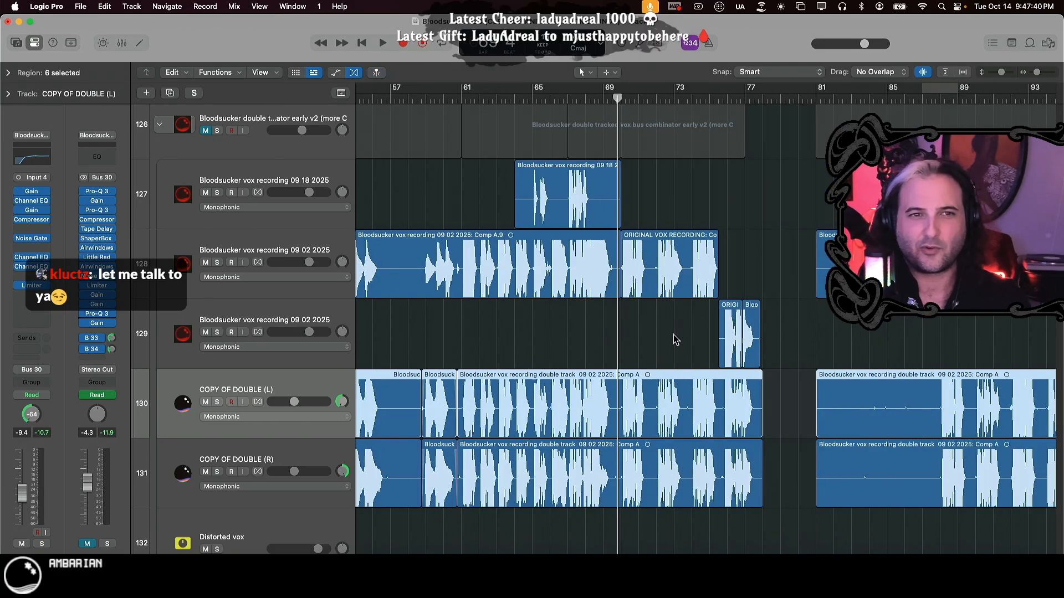
{"action": "scroll", "coordinate": [676, 339], "scroll_direction": "left", "scroll_amount": 5}
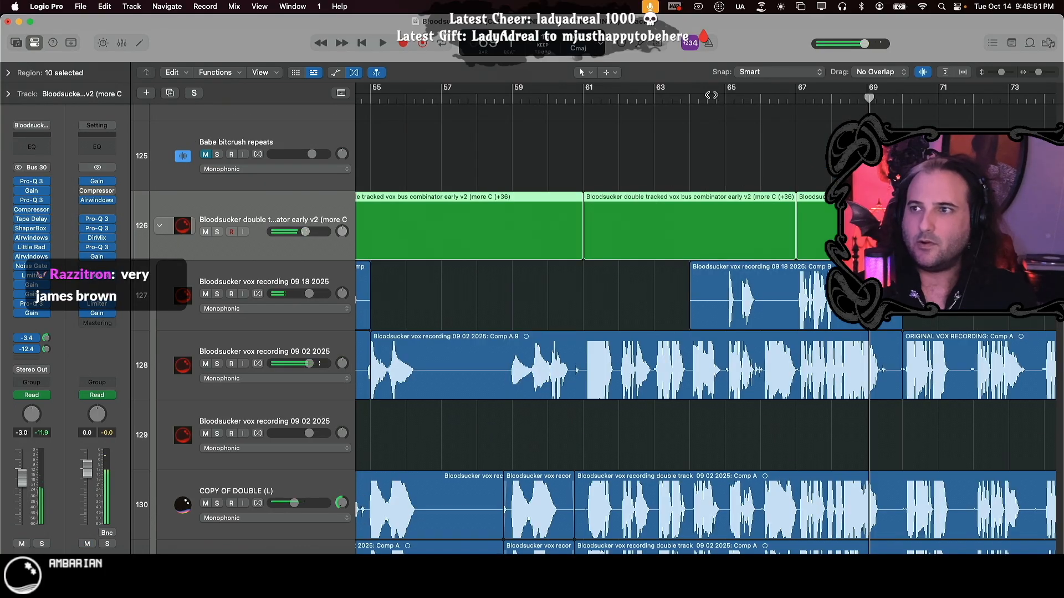
- Audition the unsoloed mix in short passes starting from around bar 64
{"action": "left_click", "coordinate": [713, 96]}
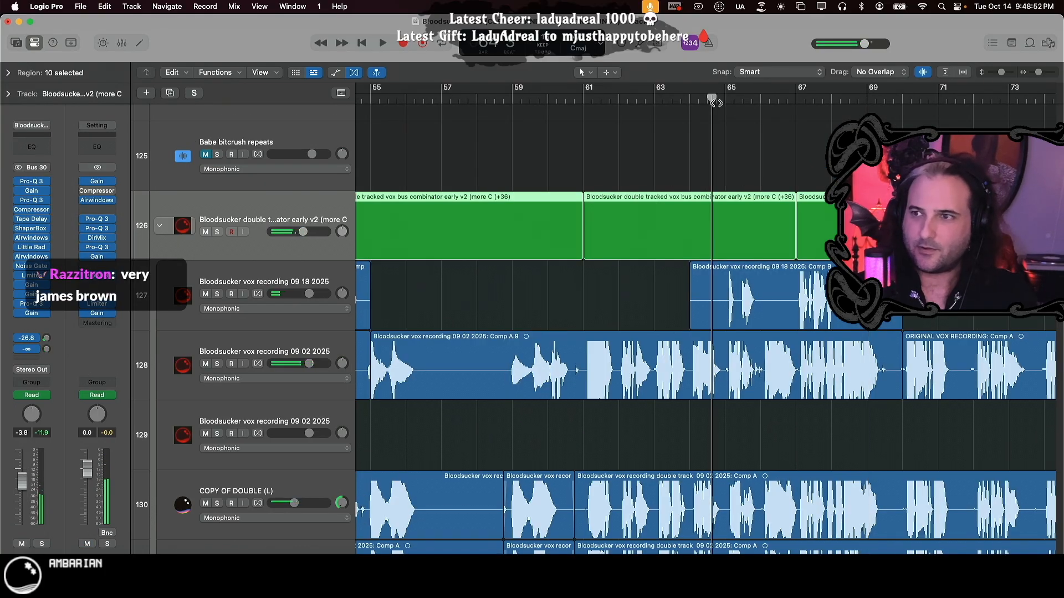
{"action": "key", "text": "space"}
{"action": "key", "text": "space"}
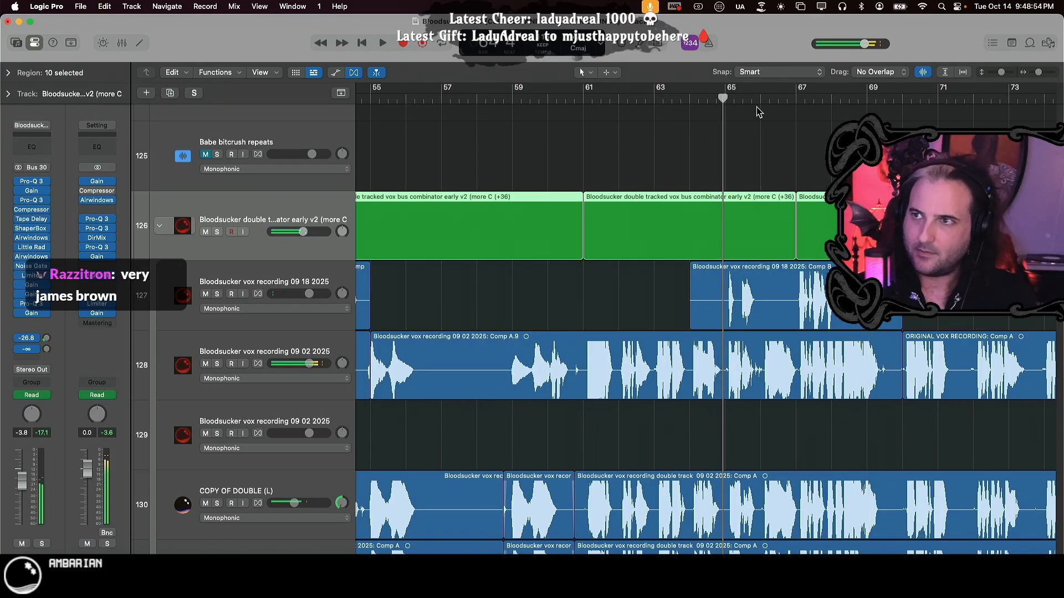
{"action": "left_click", "coordinate": [692, 99]}
{"action": "key", "text": "space"}
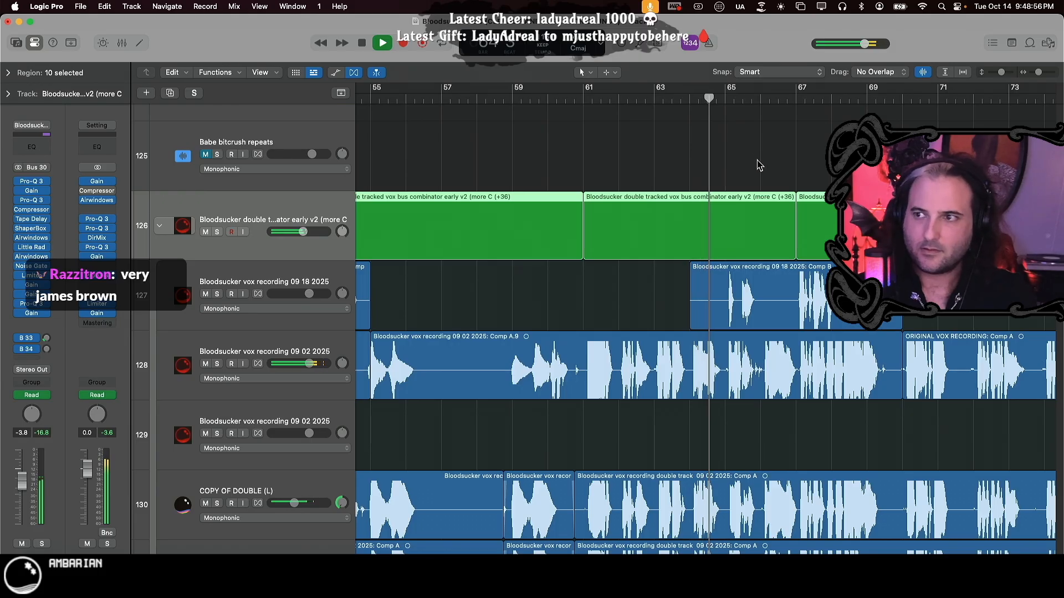
{"action": "key", "text": "space"}
- Go up to the Kick, Snare and VK Snare tracks and place the playhead near the VK Snare regions around bar 65
{"action": "scroll", "coordinate": [772, 180], "scroll_direction": "up", "scroll_amount": 15}
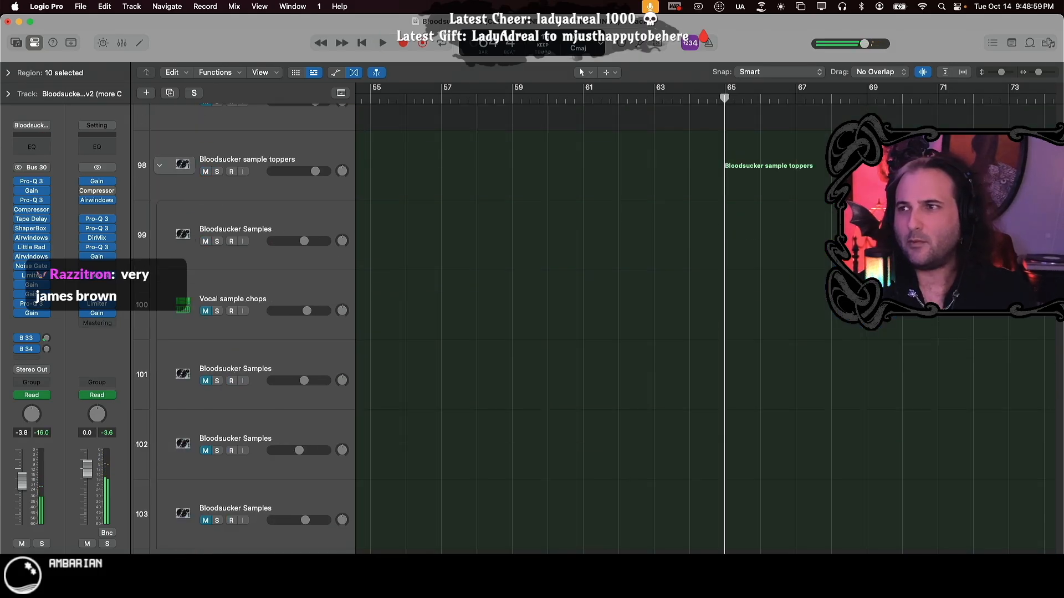
{"action": "scroll", "coordinate": [772, 180], "scroll_direction": "up", "scroll_amount": 20}
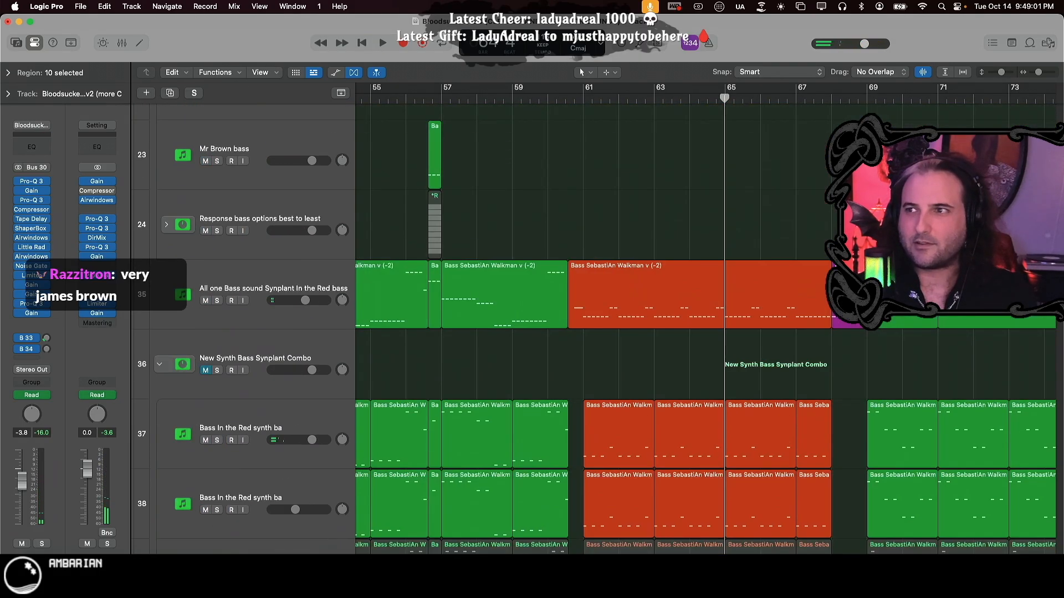
{"action": "scroll", "coordinate": [771, 181], "scroll_direction": "up", "scroll_amount": 10}
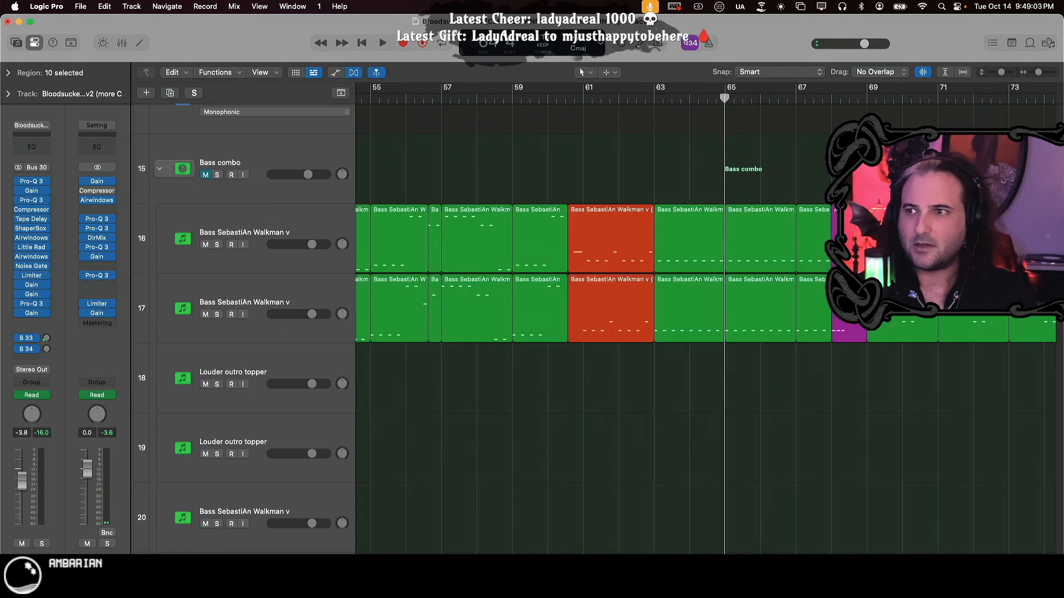
{"action": "scroll", "coordinate": [772, 181], "scroll_direction": "up", "scroll_amount": 10}
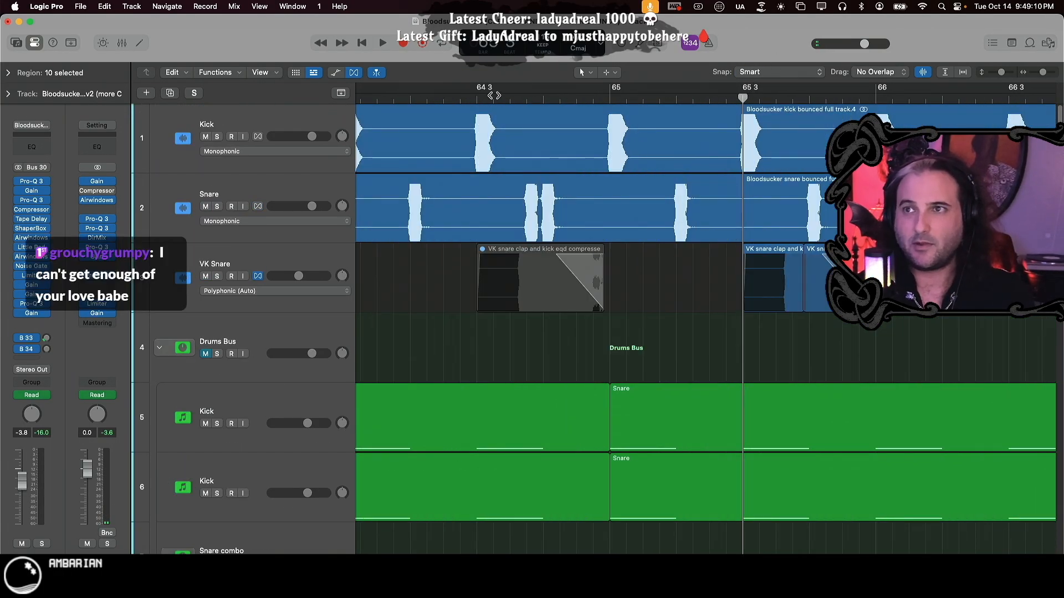
{"action": "left_click", "coordinate": [481, 94]}
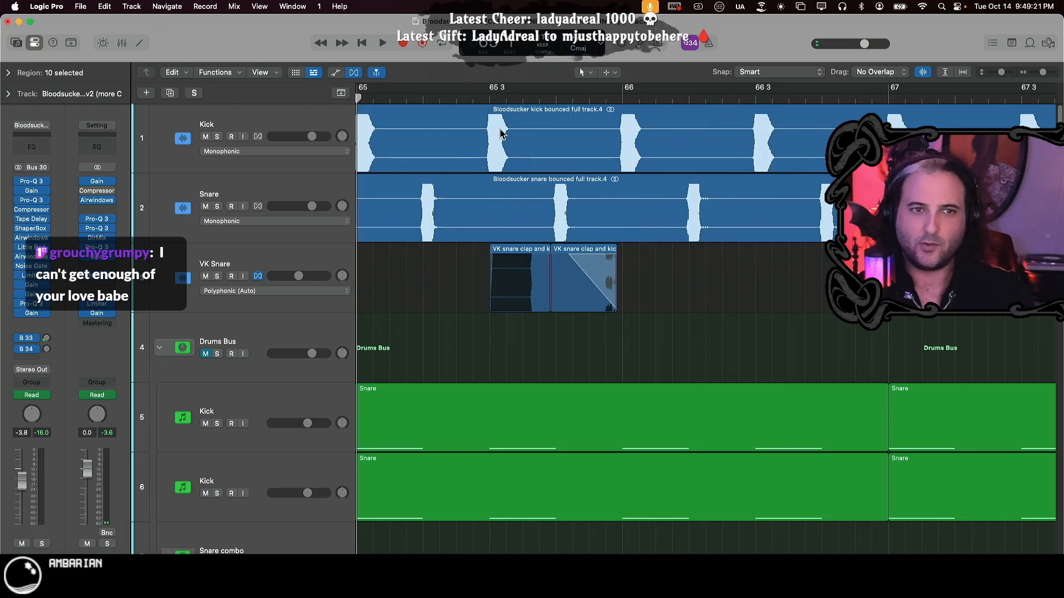
{"action": "key", "text": "cmd+Left"}
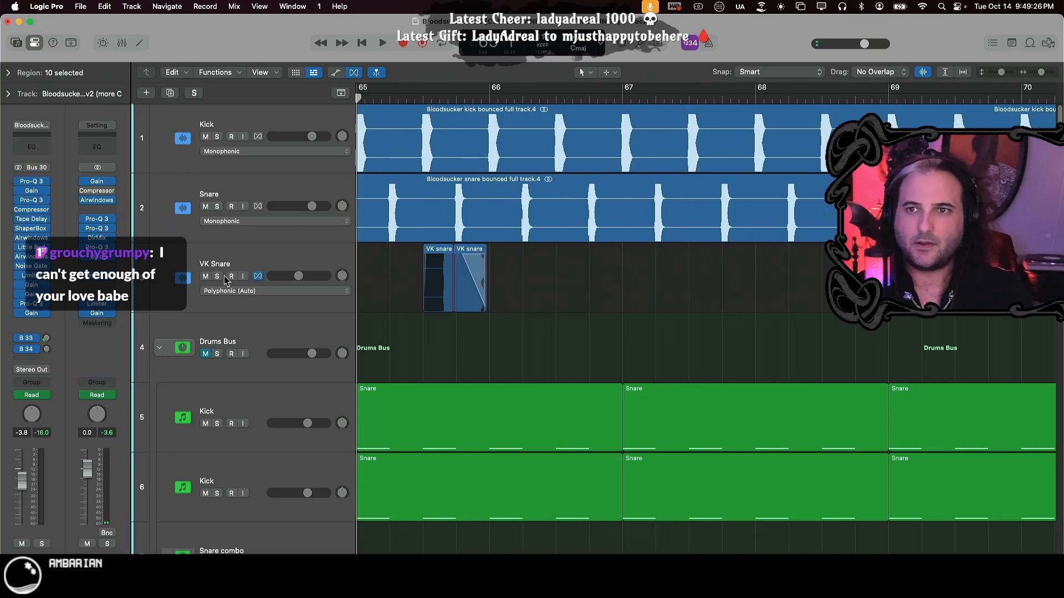
- Solo the VK Snare track and audition its snare clap regions around bar 65
{"action": "left_click", "coordinate": [218, 277]}
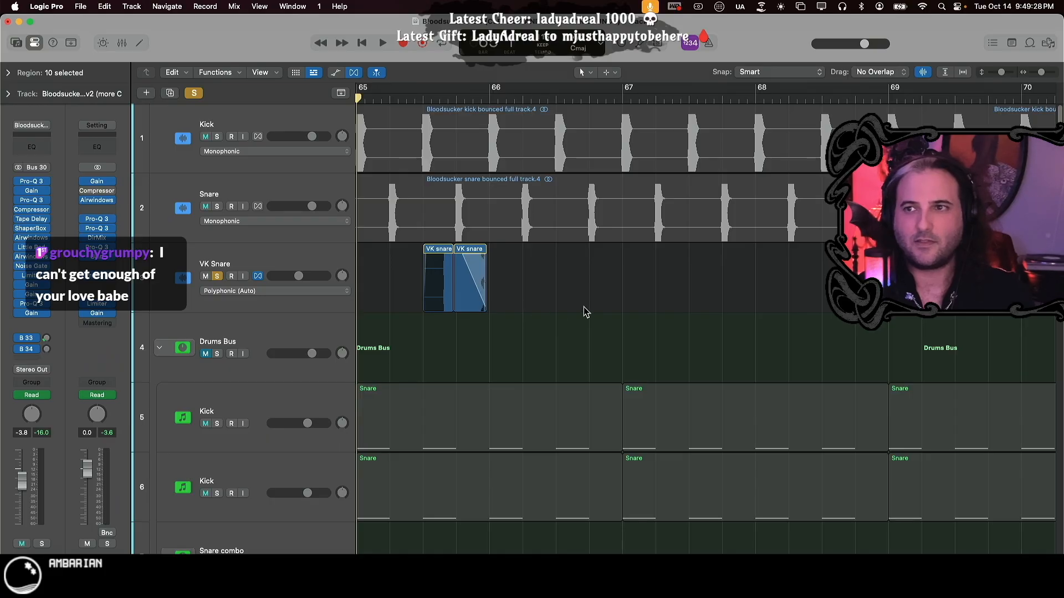
{"action": "scroll", "coordinate": [585, 310], "scroll_direction": "left", "scroll_amount": 3}
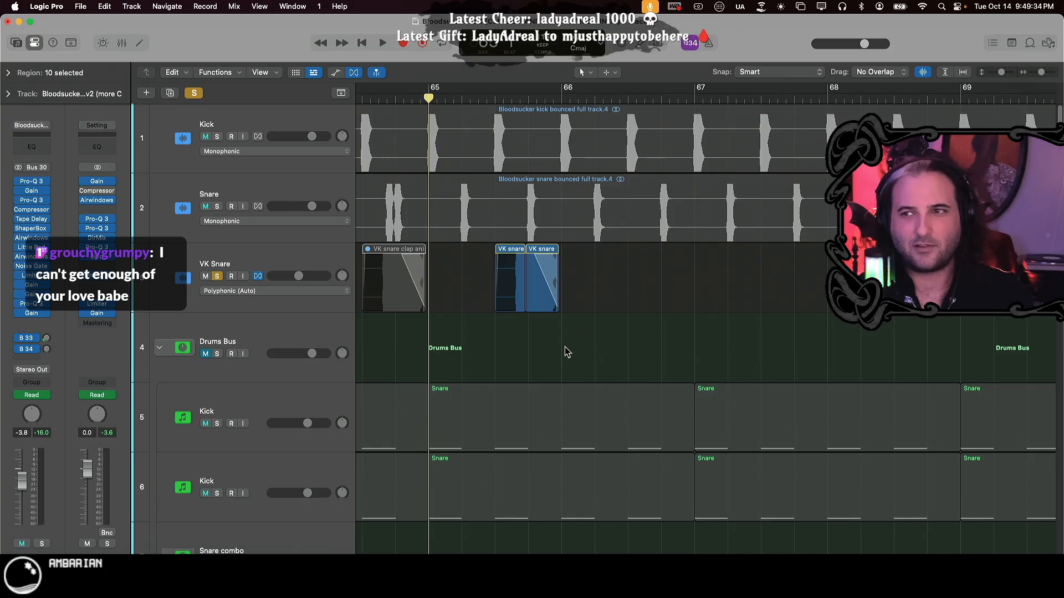
{"action": "key", "text": "space"}
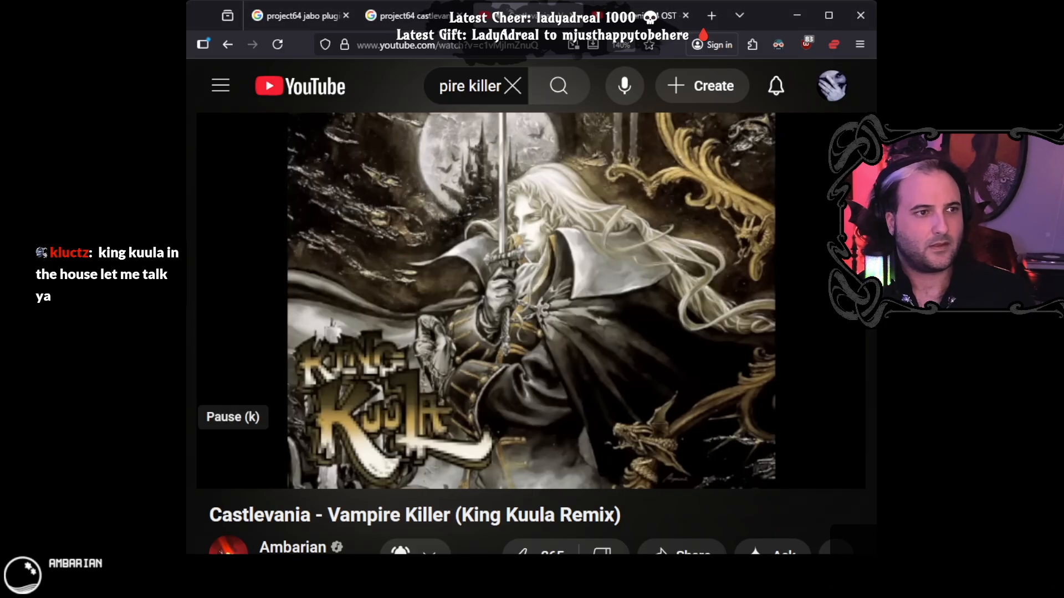
- Switch to YouTube in the browser and pause the Castlevania - Vampire Killer (King Kuula Remix) video
{"action": "left_click", "coordinate": [220, 465]}
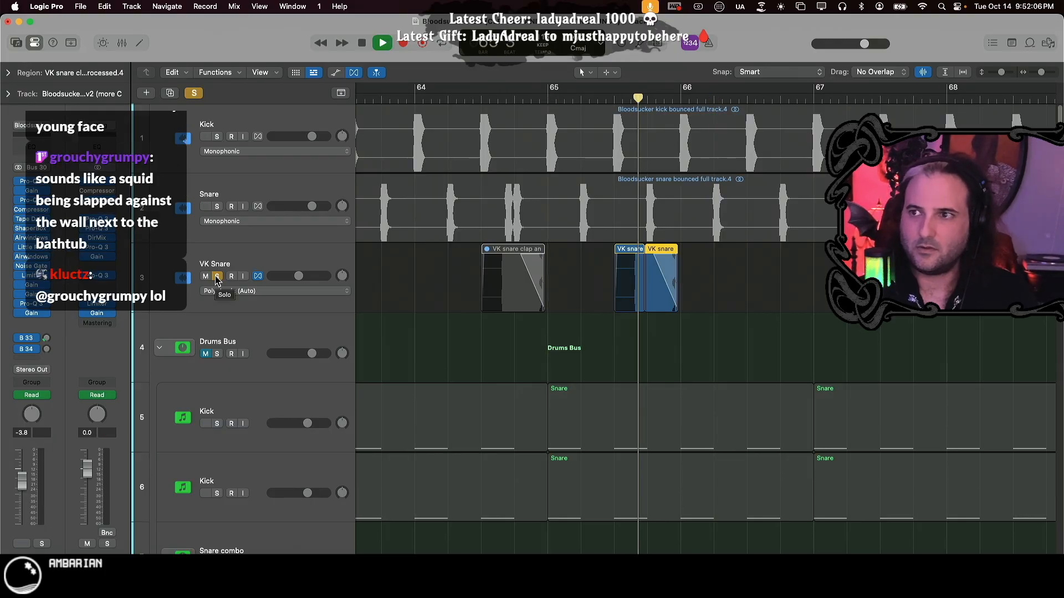
- Back in Logic Pro, unsolo VK Snare and play it within the full mix from about bar 64 beat 3 to bar 67
{"action": "key", "text": "space"}
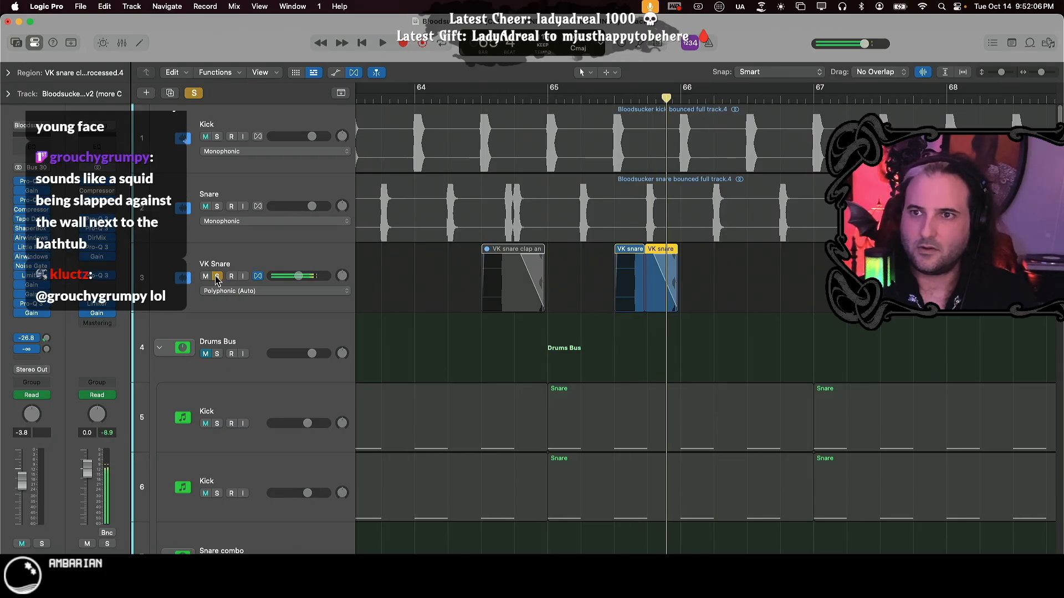
{"action": "left_click", "coordinate": [217, 277]}
{"action": "left_click", "coordinate": [498, 97]}
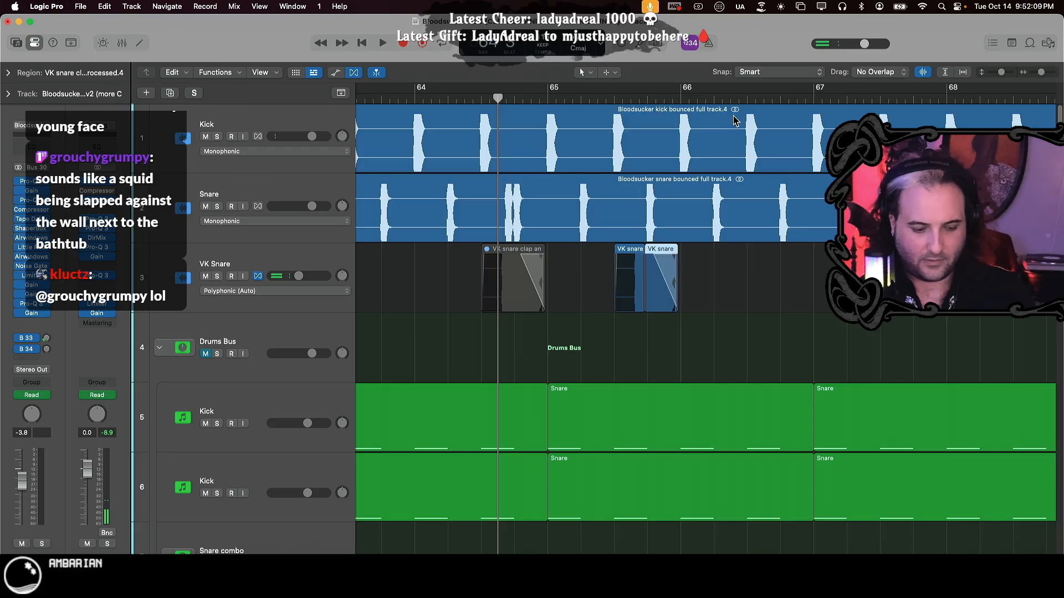
{"action": "key", "text": "space"}
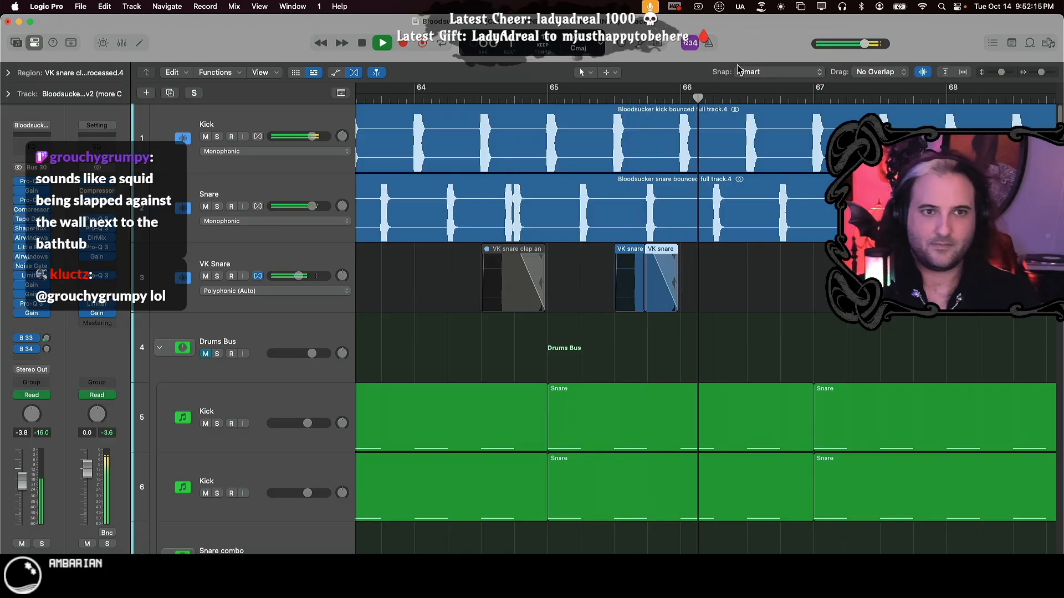
{"action": "key", "text": "space"}
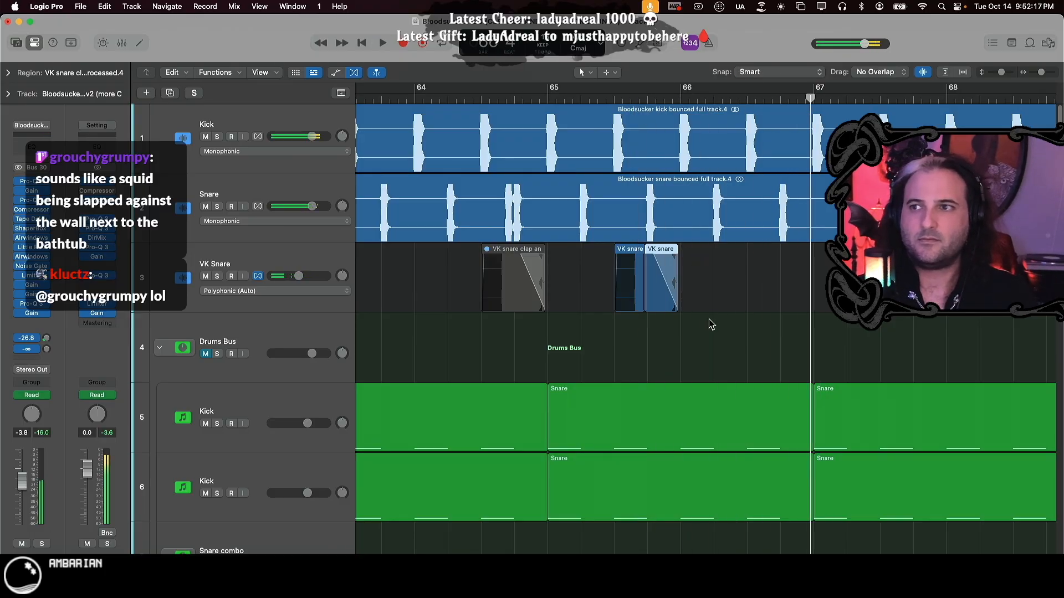
- Find the VK Snare region in bar 79 and audition it in the full mix from just before that bar
{"action": "scroll", "coordinate": [859, 359], "scroll_direction": "right", "scroll_amount": 5}
{"action": "scroll", "coordinate": [859, 358], "scroll_direction": "right", "scroll_amount": 20}
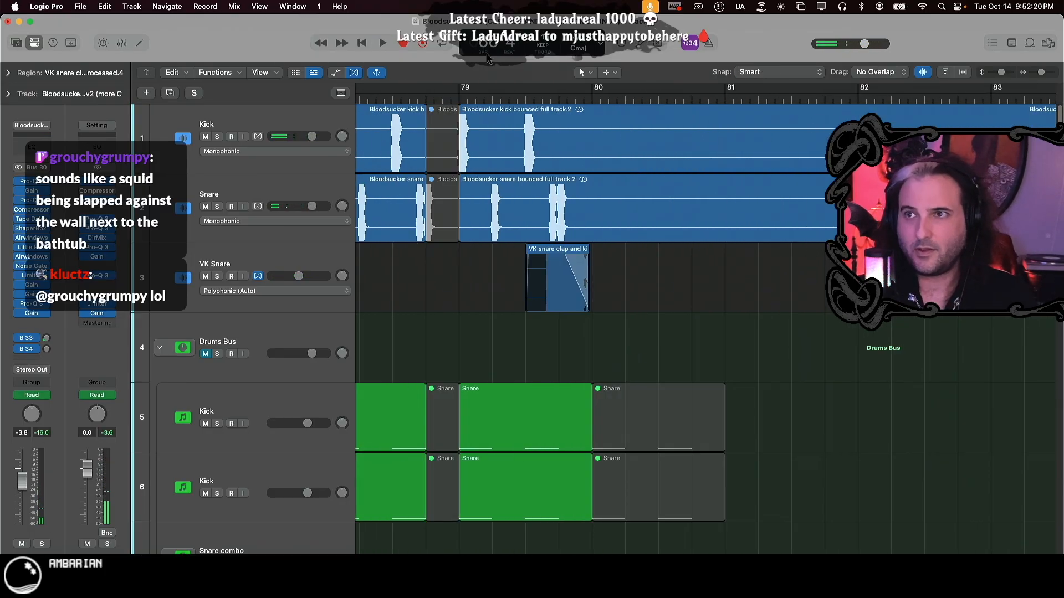
{"action": "double_click", "coordinate": [427, 95]}
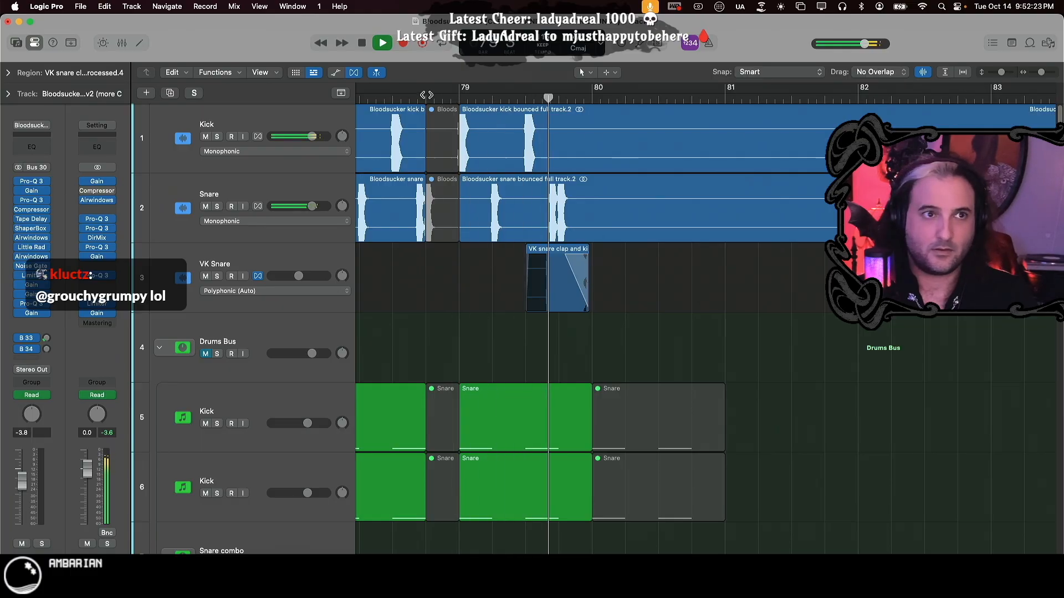
{"action": "key", "text": "space"}
- Return to the section around bar 64 and go down to the double-tracked vocal tracks 126 to 130
{"action": "scroll", "coordinate": [695, 309], "scroll_direction": "left", "scroll_amount": 10}
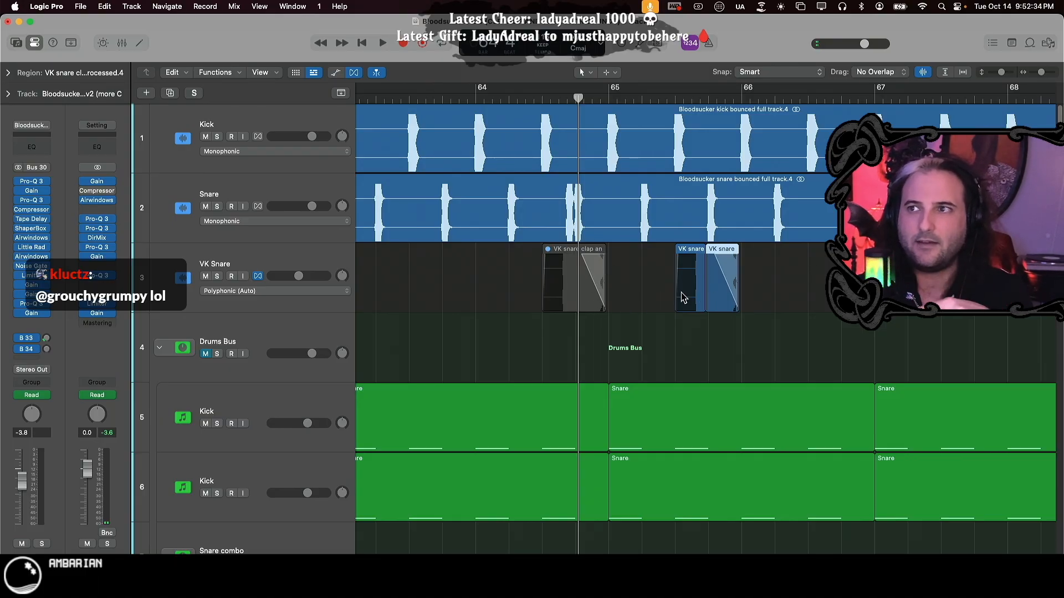
{"action": "scroll", "coordinate": [563, 308], "scroll_direction": "down", "scroll_amount": 20}
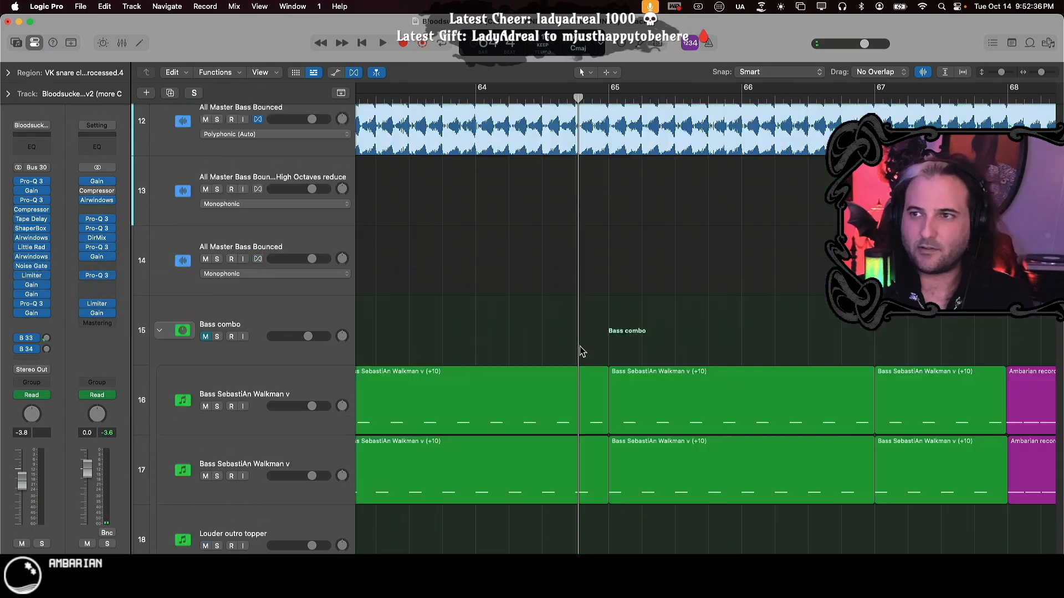
{"action": "scroll", "coordinate": [566, 344], "scroll_direction": "down", "scroll_amount": 12}
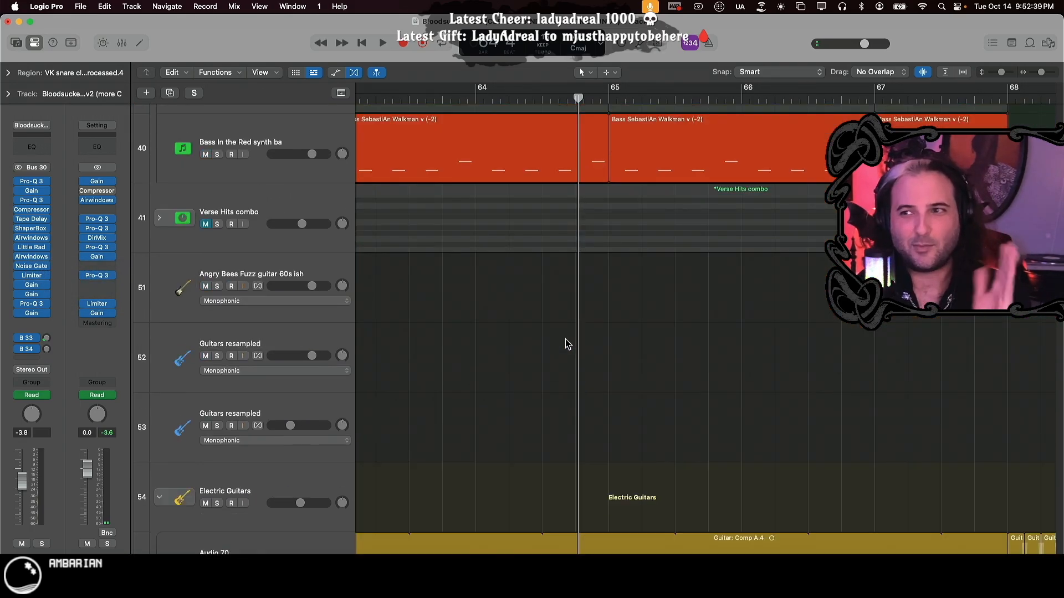
{"action": "scroll", "coordinate": [563, 345], "scroll_direction": "down", "scroll_amount": 20}
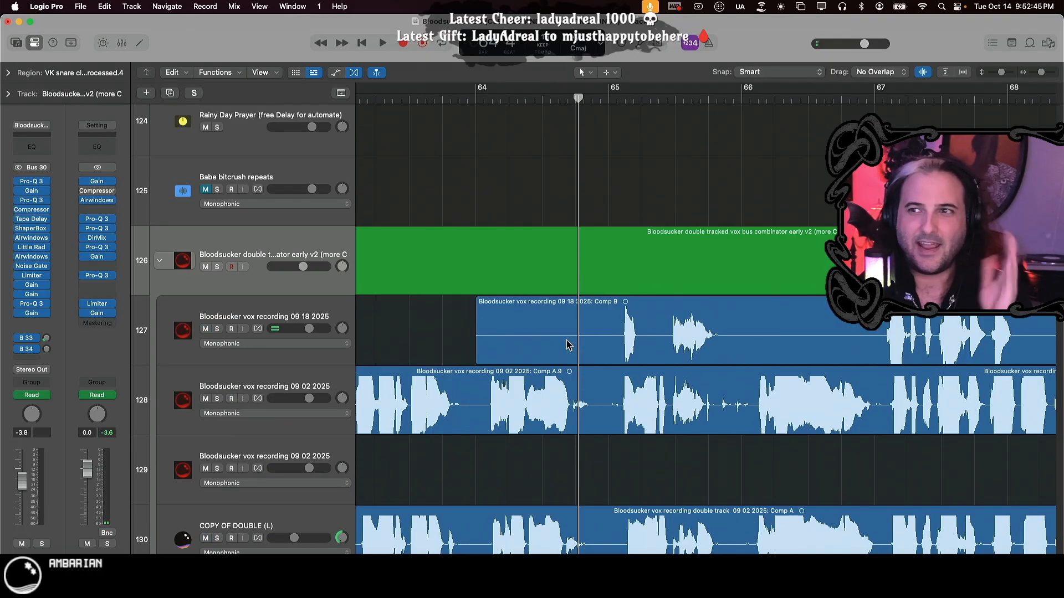
- Go down to the Gasp Sample Combo track and play its bar 64 gasp in the full mix from bar 63
{"action": "scroll", "coordinate": [567, 345], "scroll_direction": "down", "scroll_amount": 20}
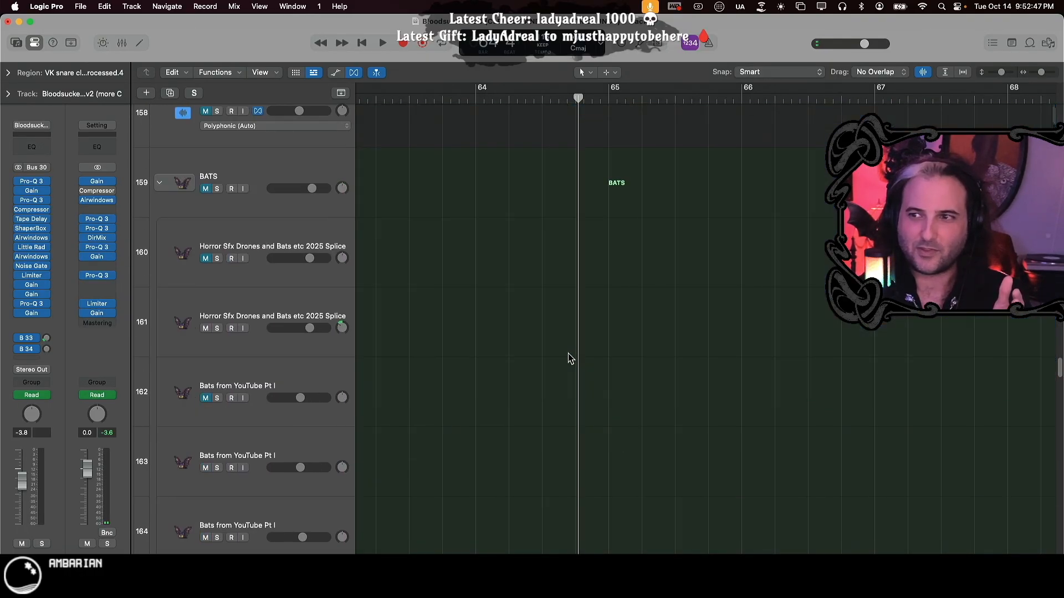
{"action": "scroll", "coordinate": [569, 359], "scroll_direction": "down", "scroll_amount": 10}
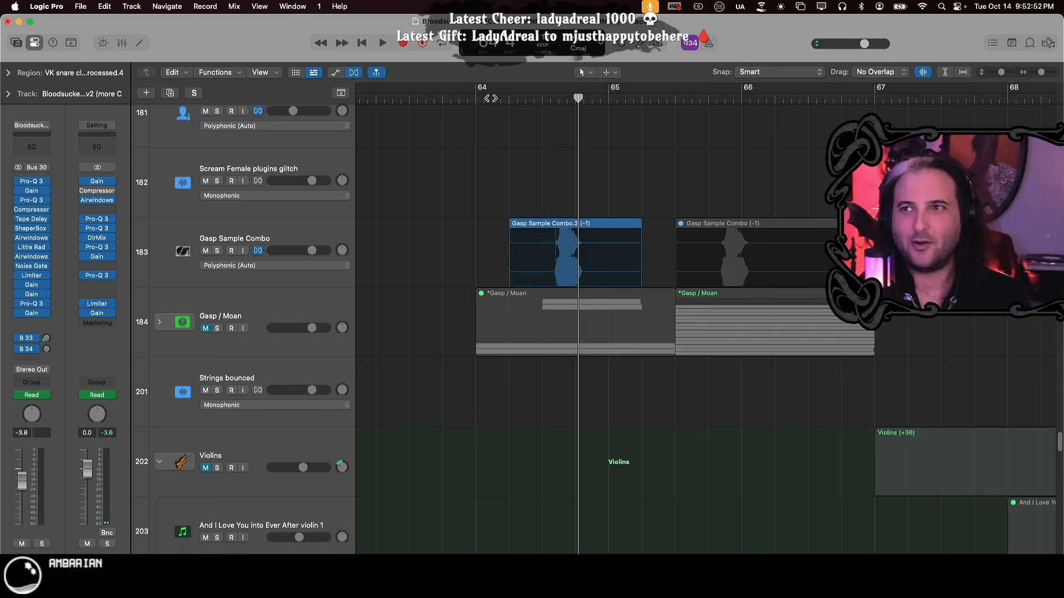
{"action": "left_click", "coordinate": [489, 98]}
{"action": "left_click", "coordinate": [427, 98]}
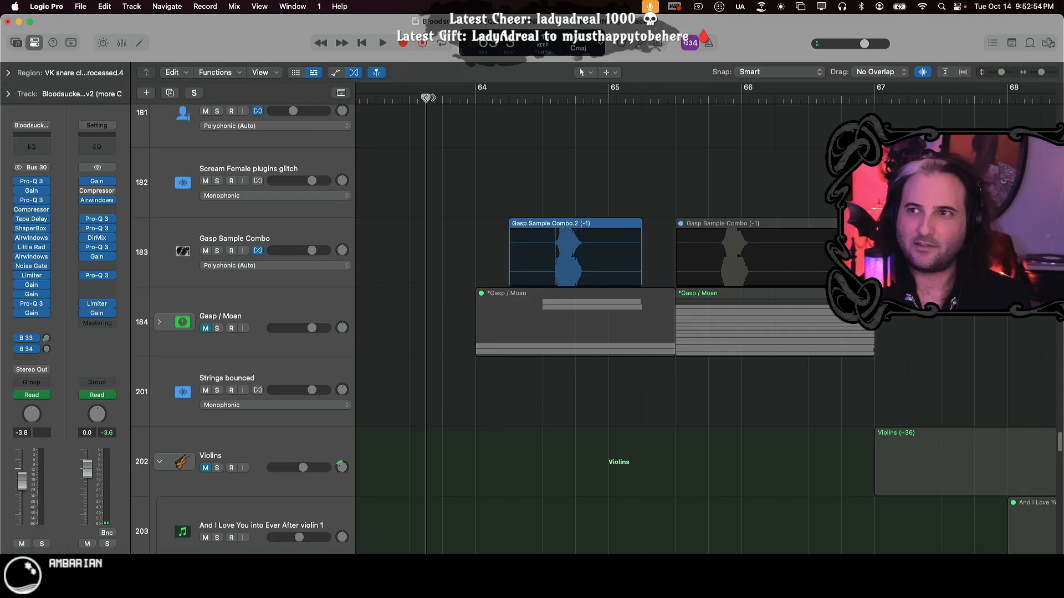
{"action": "key", "text": "space"}
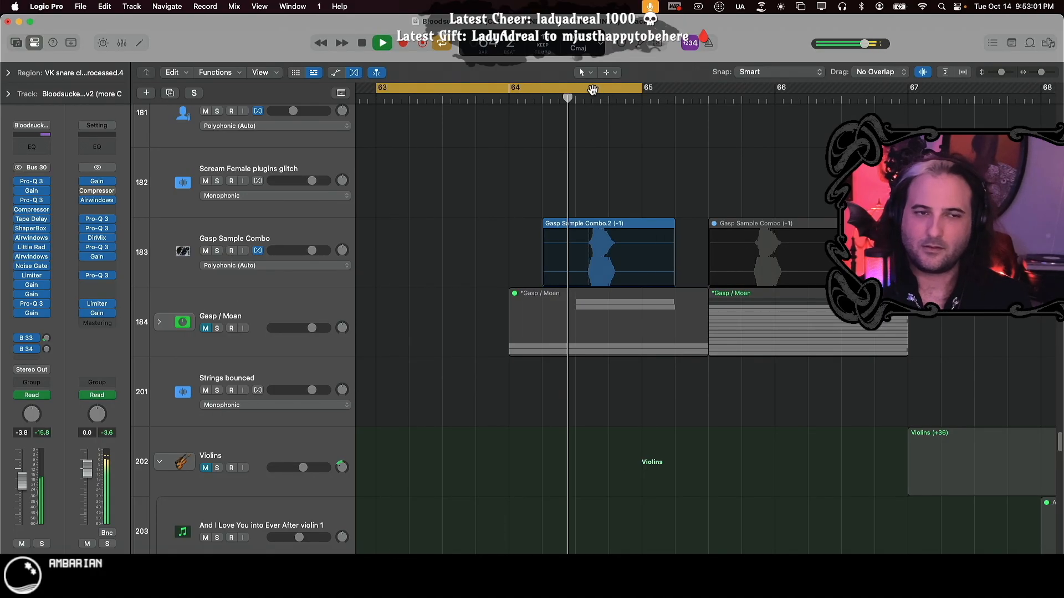
{"action": "key", "text": "space"}
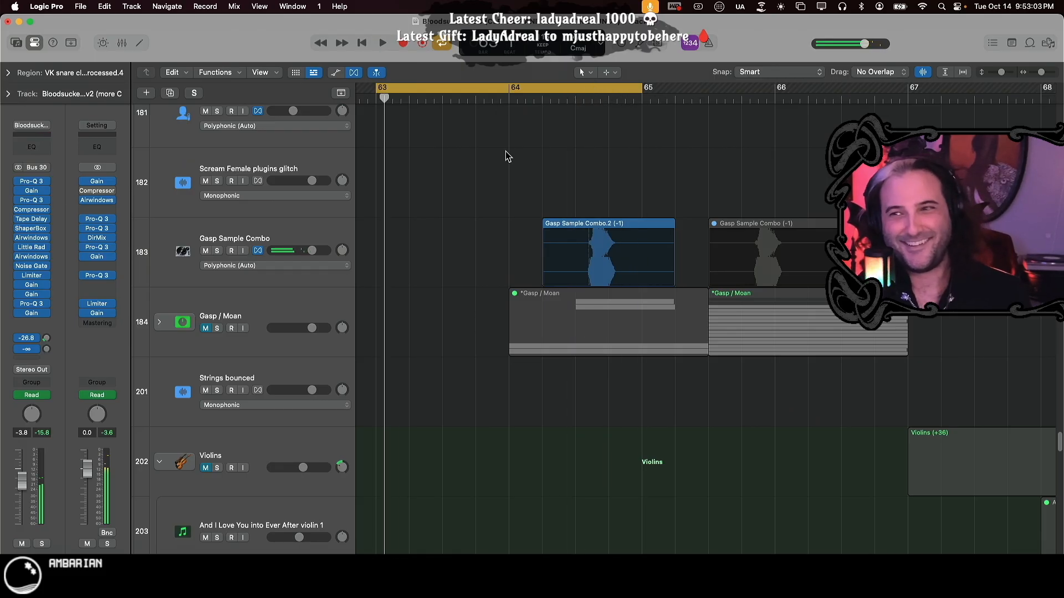
- Audition Gasp Sample Combo soloed with bar 64 cycling, and unsolo it to hear the gasp in the full mix
{"action": "left_click", "coordinate": [218, 251]}
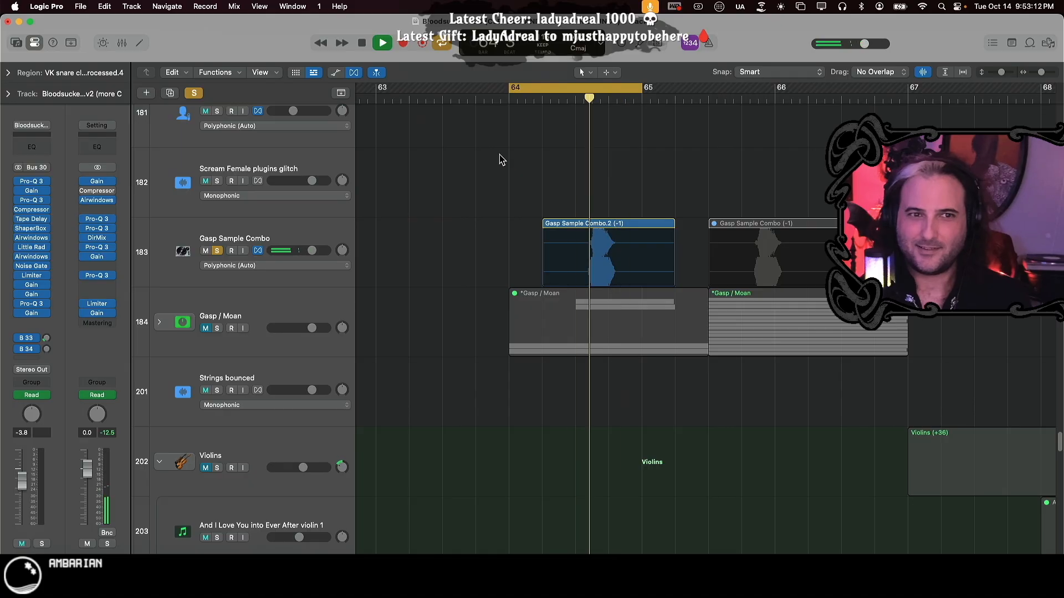
{"action": "left_click", "coordinate": [218, 251]}
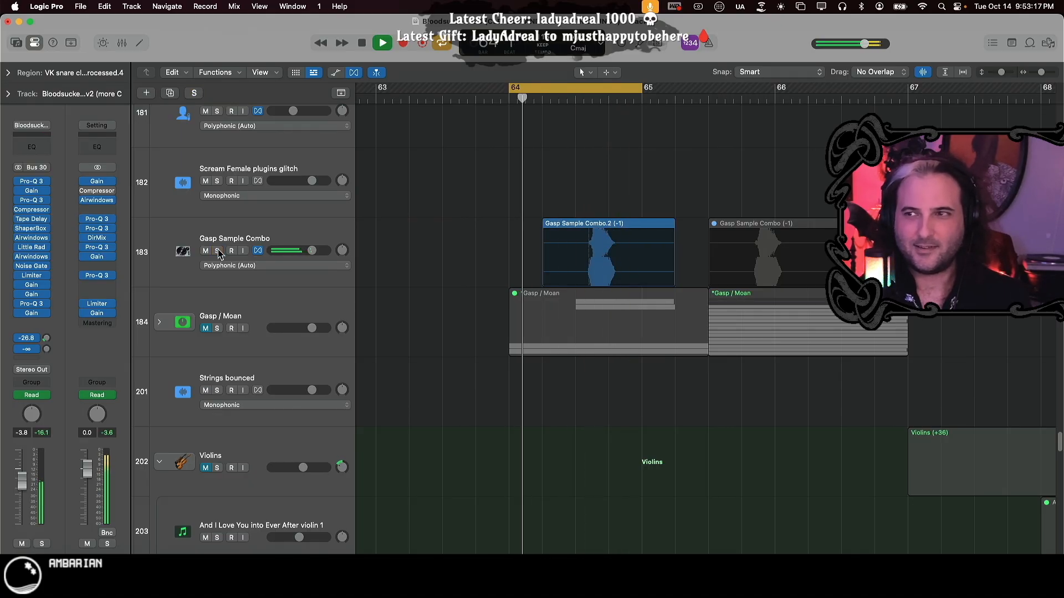
{"action": "key", "text": "space"}
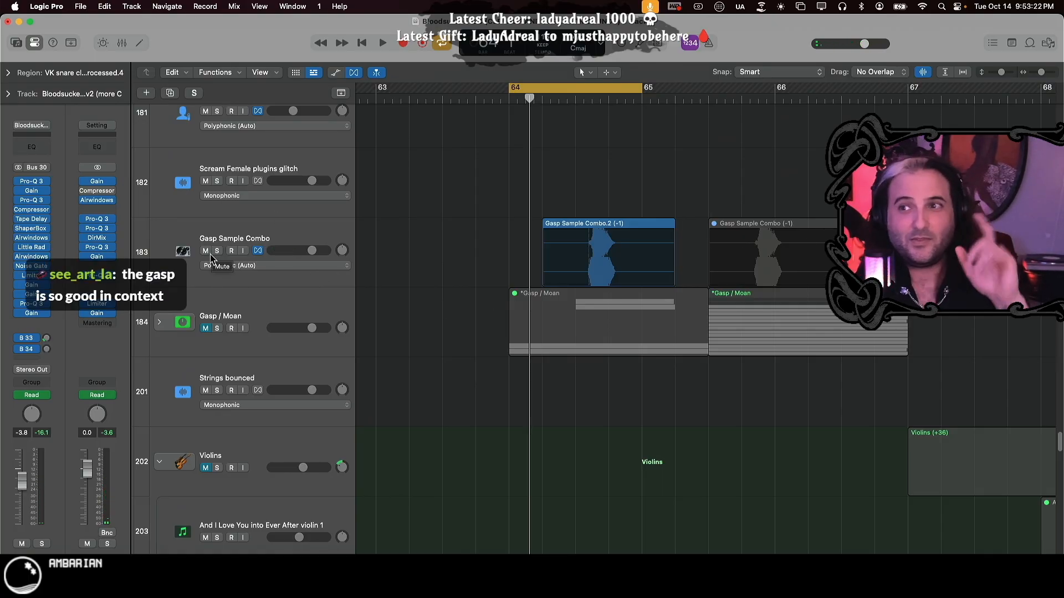
- Expand the Gasp / Moan stack and move the one-bar cycle range to bar 65 beat 3
{"action": "double_click", "coordinate": [526, 321]}
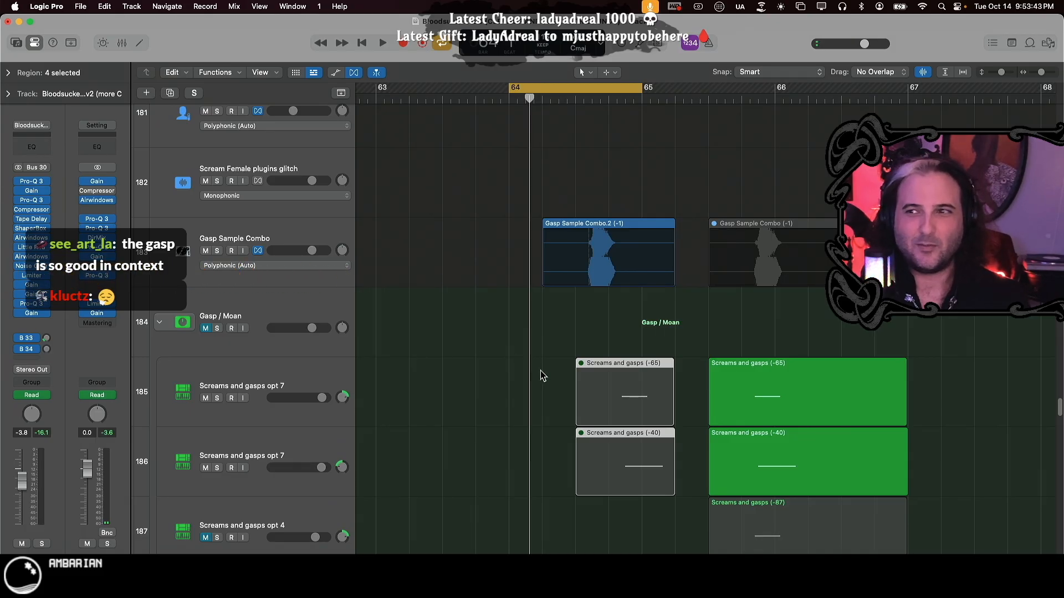
{"action": "scroll", "coordinate": [754, 410], "scroll_direction": "down", "scroll_amount": 8}
{"action": "scroll", "coordinate": [750, 417], "scroll_direction": "up", "scroll_amount": 8}
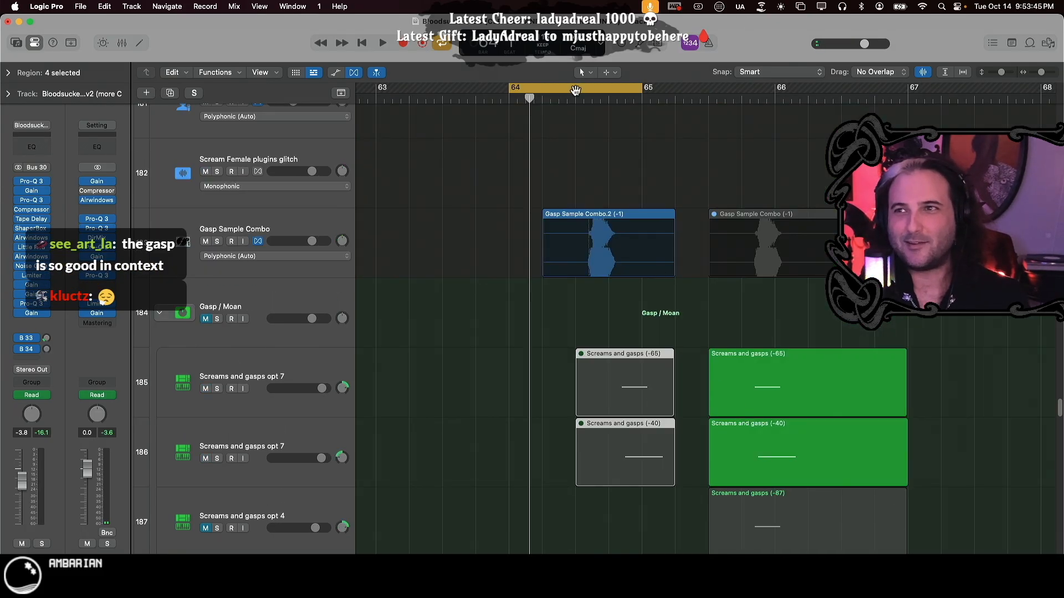
{"action": "left_click_drag", "start_coordinate": [575, 91], "coordinate": [775, 92]}
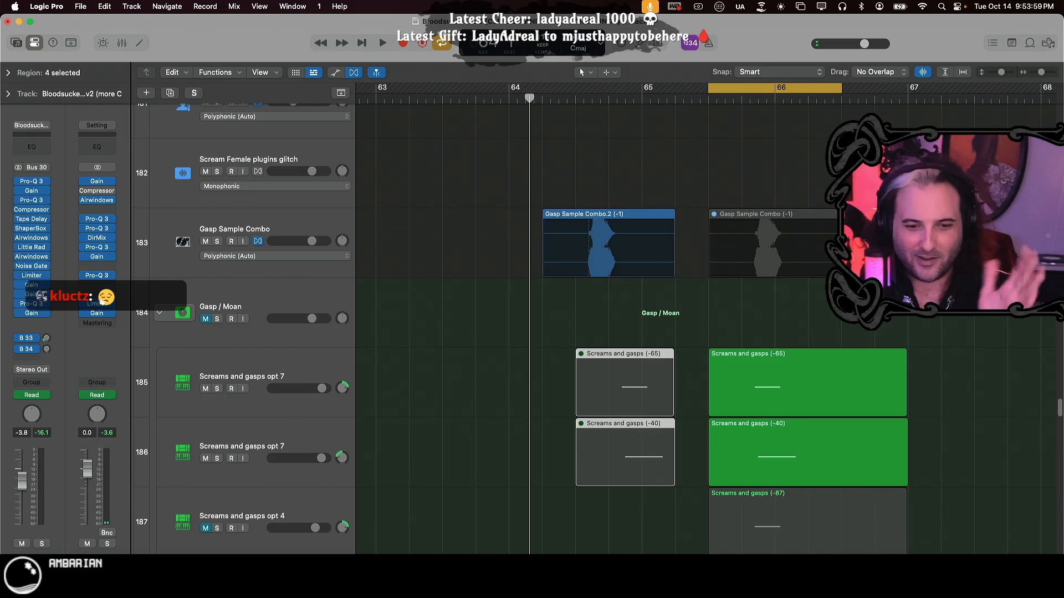
{"action": "scroll", "coordinate": [609, 333], "scroll_direction": "up", "scroll_amount": 20}
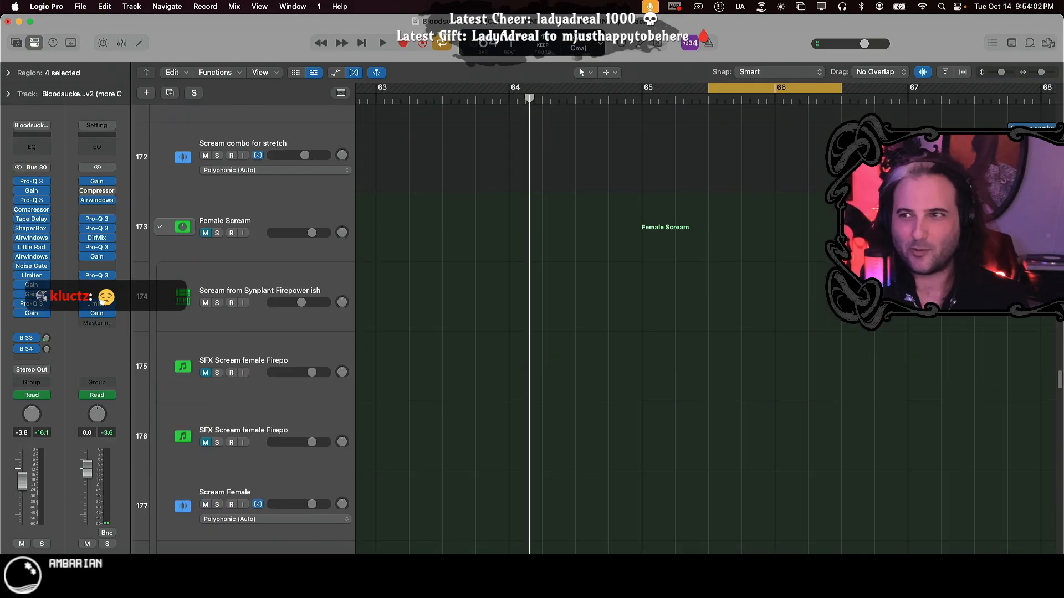
{"action": "scroll", "coordinate": [609, 332], "scroll_direction": "up", "scroll_amount": 20}
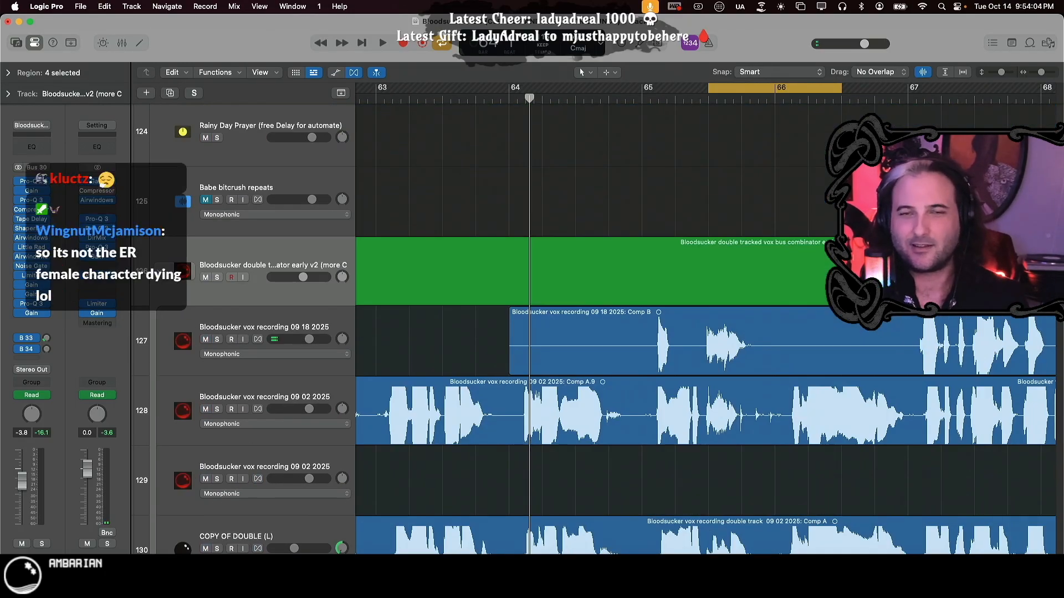
{"action": "scroll", "coordinate": [610, 332], "scroll_direction": "up", "scroll_amount": 15}
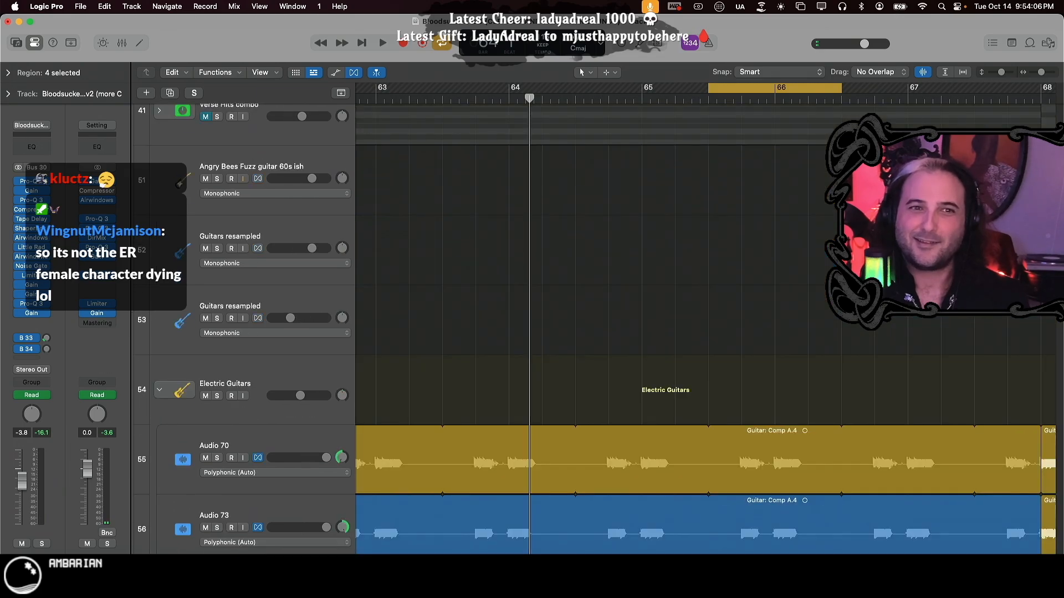
{"action": "scroll", "coordinate": [609, 332], "scroll_direction": "up", "scroll_amount": 12}
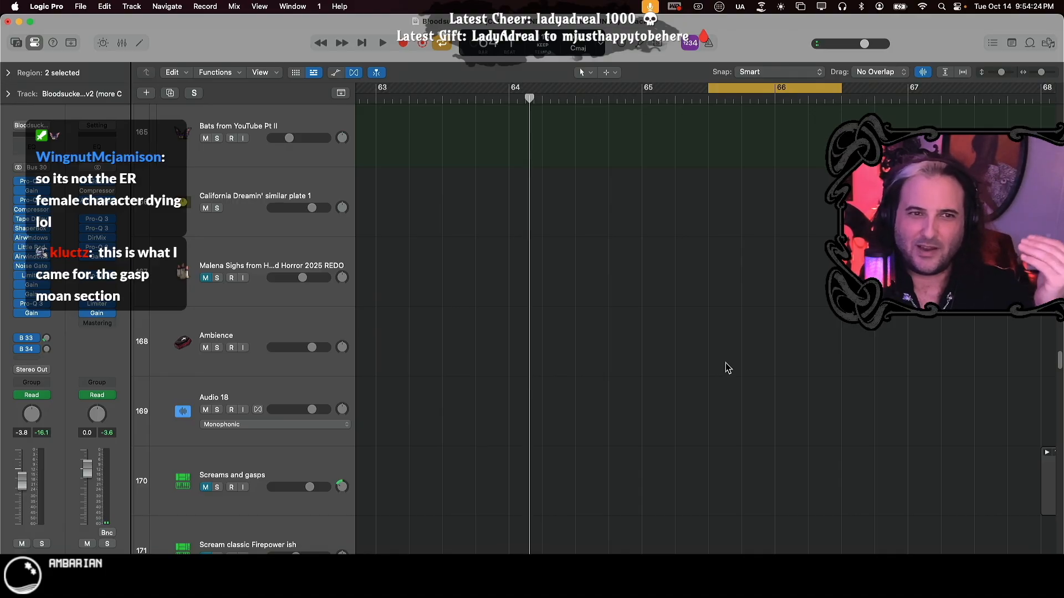
- Return to the unmuted Gasp / Moan stack, audition the two opt 7 regions at bar 65 beat 3, and mute those regions
{"action": "scroll", "coordinate": [728, 369], "scroll_direction": "down", "scroll_amount": 15}
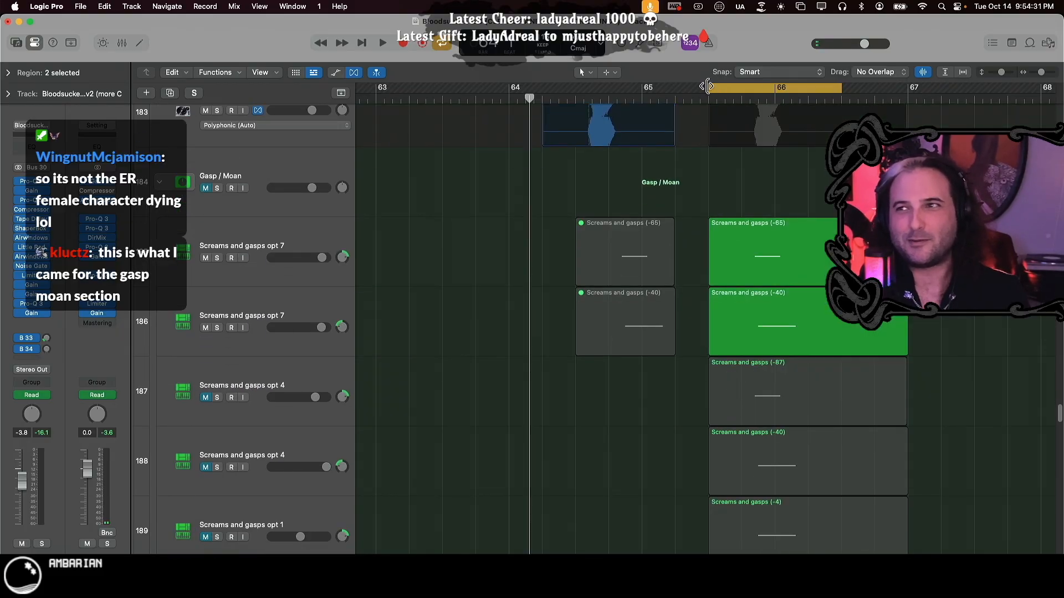
{"action": "left_click_drag", "start_coordinate": [708, 87], "coordinate": [709, 143]}
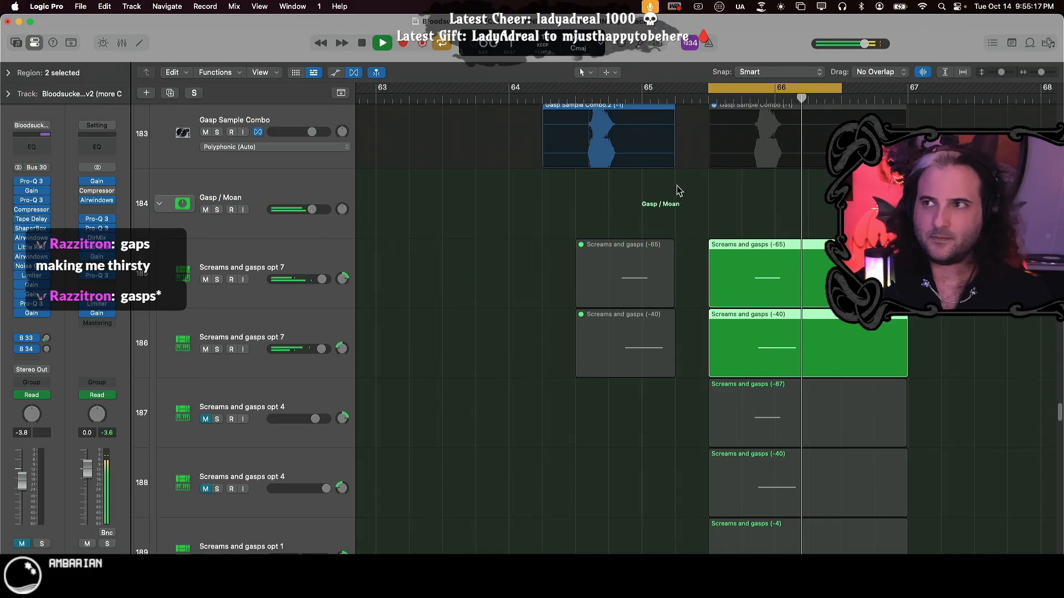
{"action": "key", "text": "space"}
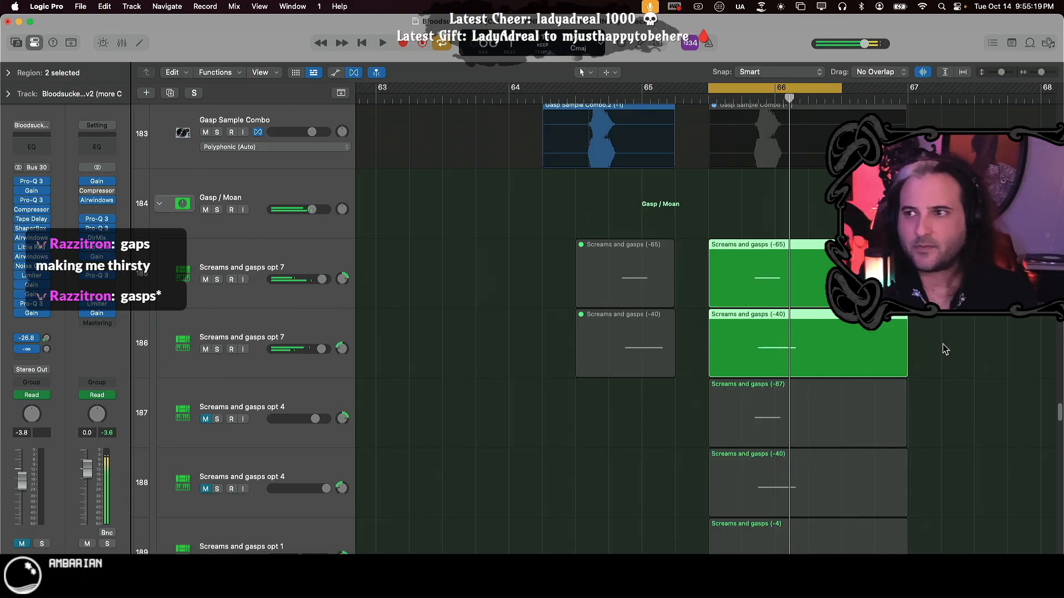
{"action": "key", "text": "m"}
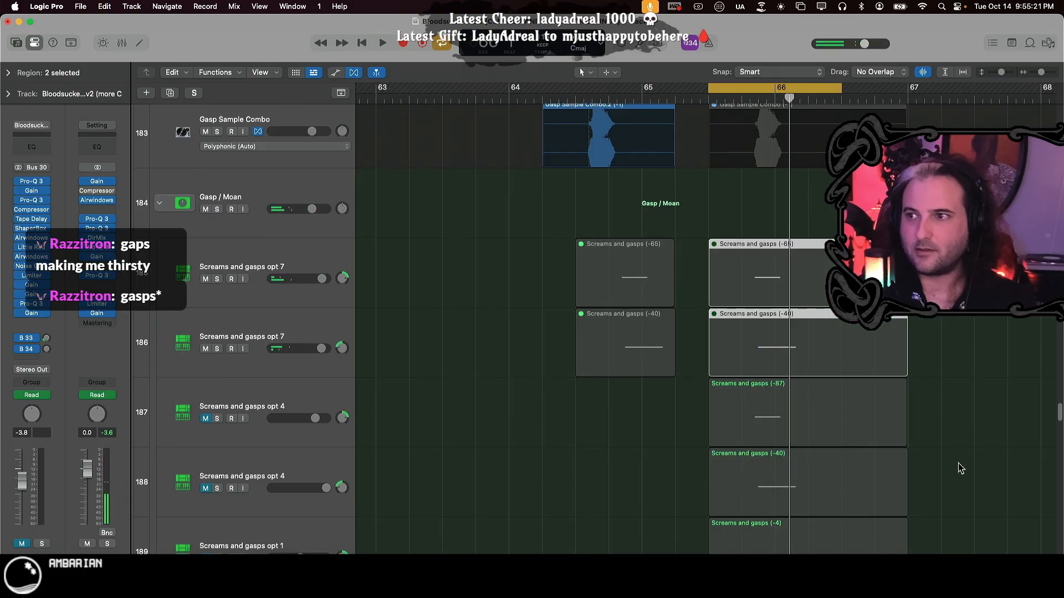
- Mute the opt 7 tracks, unmute both Screams and gasps opt 4 tracks, and audition the pair in the cycle range
{"action": "scroll", "coordinate": [949, 458], "scroll_direction": "down", "scroll_amount": 2}
{"action": "left_click_drag", "start_coordinate": [974, 394], "coordinate": [840, 320]}
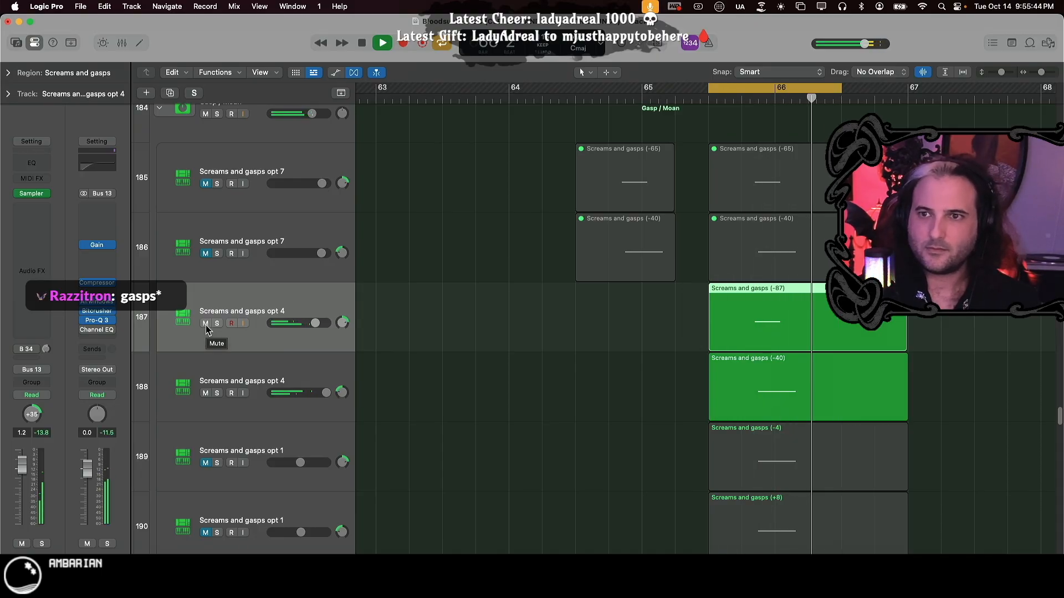
{"action": "key", "text": "space"}
- Mute both opt 4 tracks, unmute the opt 1 tracks 189 and 190, and audition that pair in the cycle range
{"action": "left_click", "coordinate": [205, 324]}
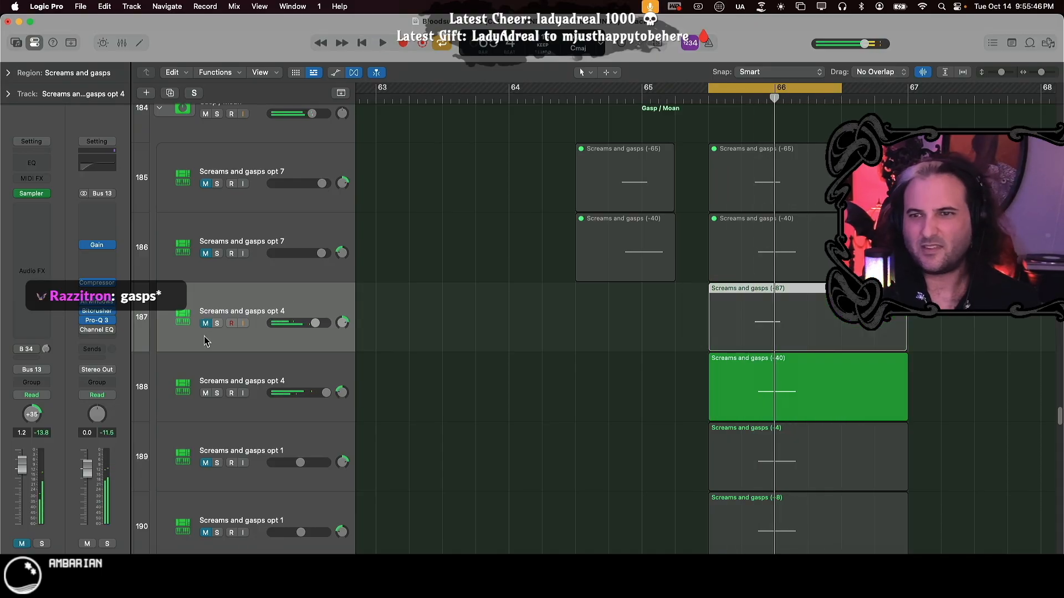
{"action": "left_click", "coordinate": [205, 393]}
{"action": "left_click", "coordinate": [205, 463]}
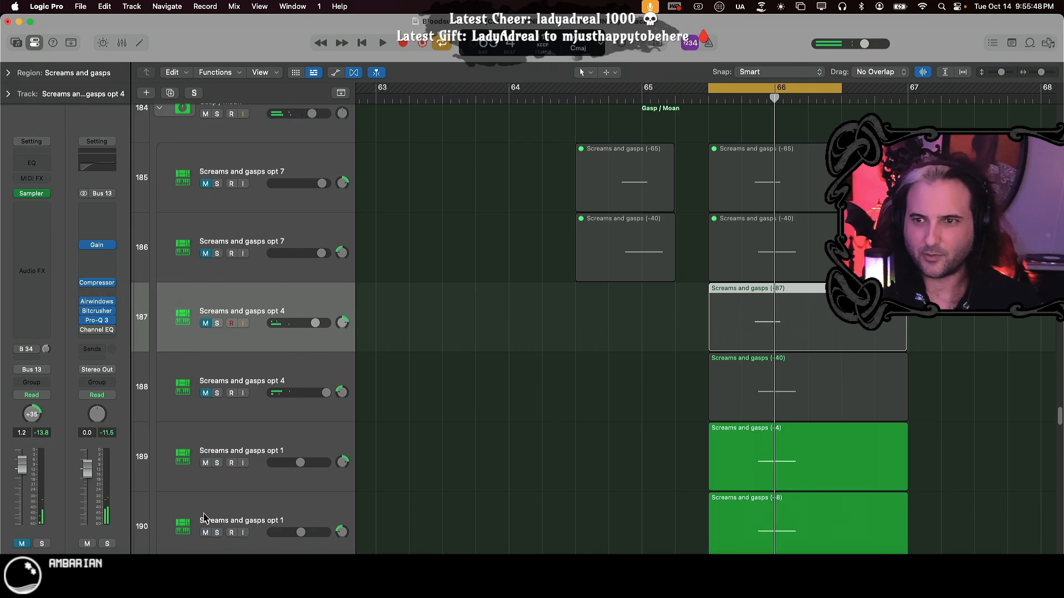
{"action": "scroll", "coordinate": [204, 518], "scroll_direction": "down", "scroll_amount": 3}
{"action": "key", "text": "space"}
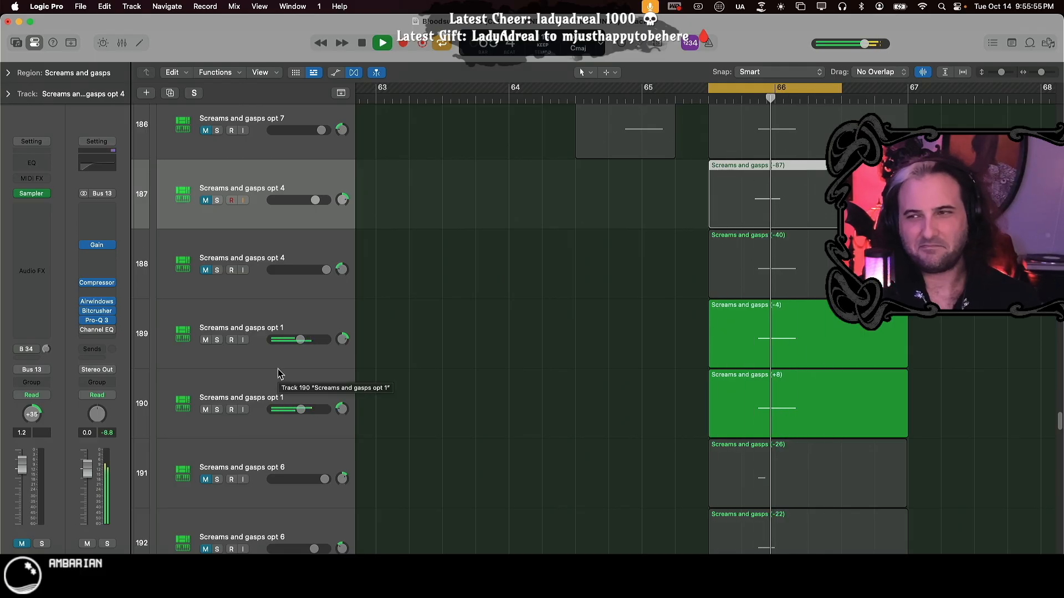
{"action": "scroll", "coordinate": [421, 364], "scroll_direction": "up", "scroll_amount": 3}
{"action": "scroll", "coordinate": [421, 365], "scroll_direction": "down", "scroll_amount": 3}
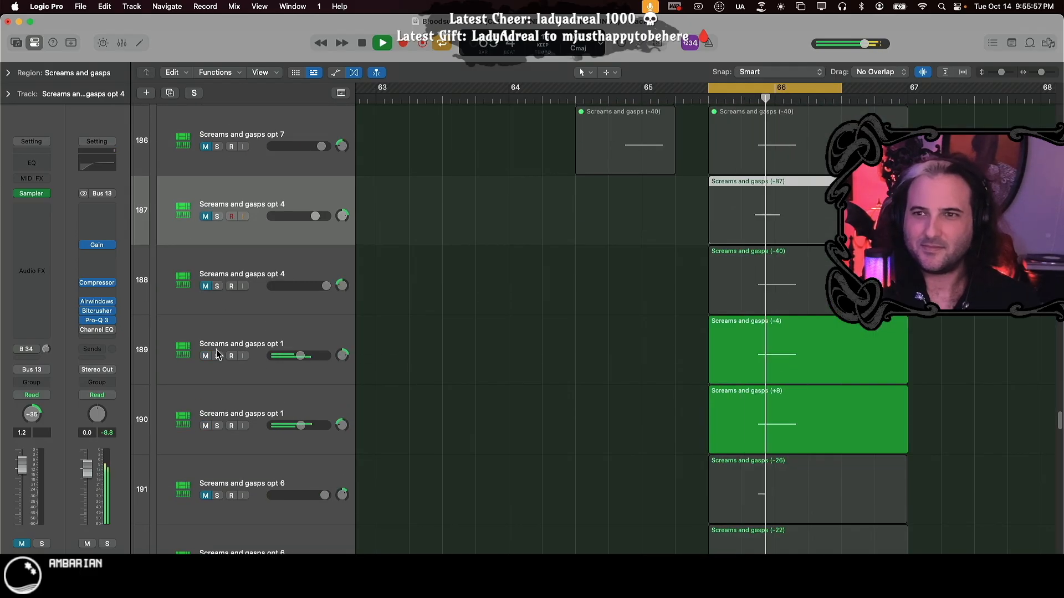
{"action": "key", "text": "space"}
- Switch from the opt 1 pair to the opt 6 tracks 191 and 192, auditioning them with cycling on and off
{"action": "scroll", "coordinate": [498, 460], "scroll_direction": "down", "scroll_amount": 1}
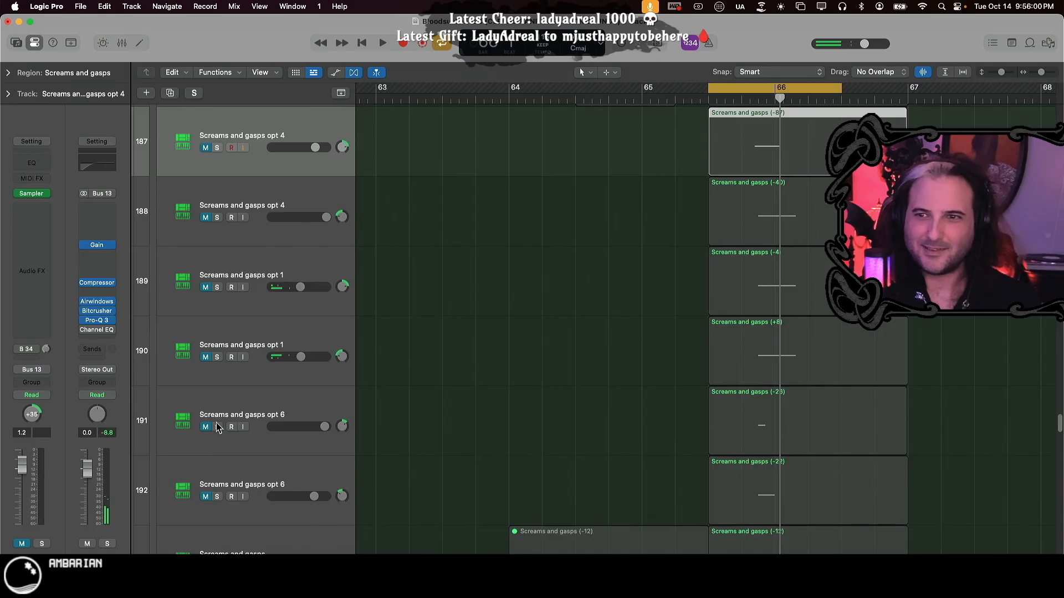
{"action": "left_click_drag", "start_coordinate": [202, 430], "coordinate": [197, 492]}
{"action": "key", "text": "space"}
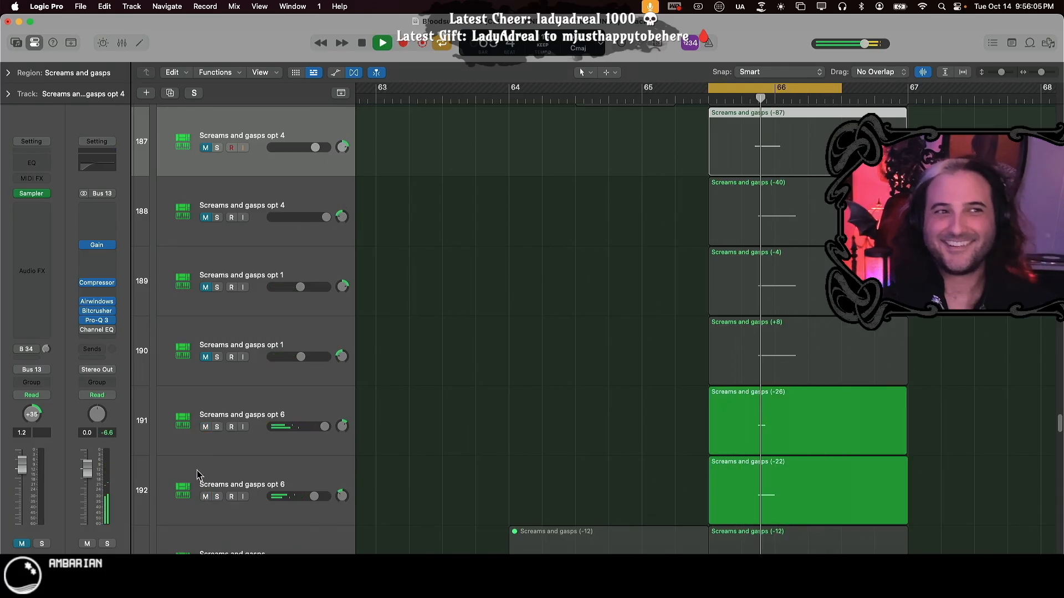
{"action": "key", "text": "space"}
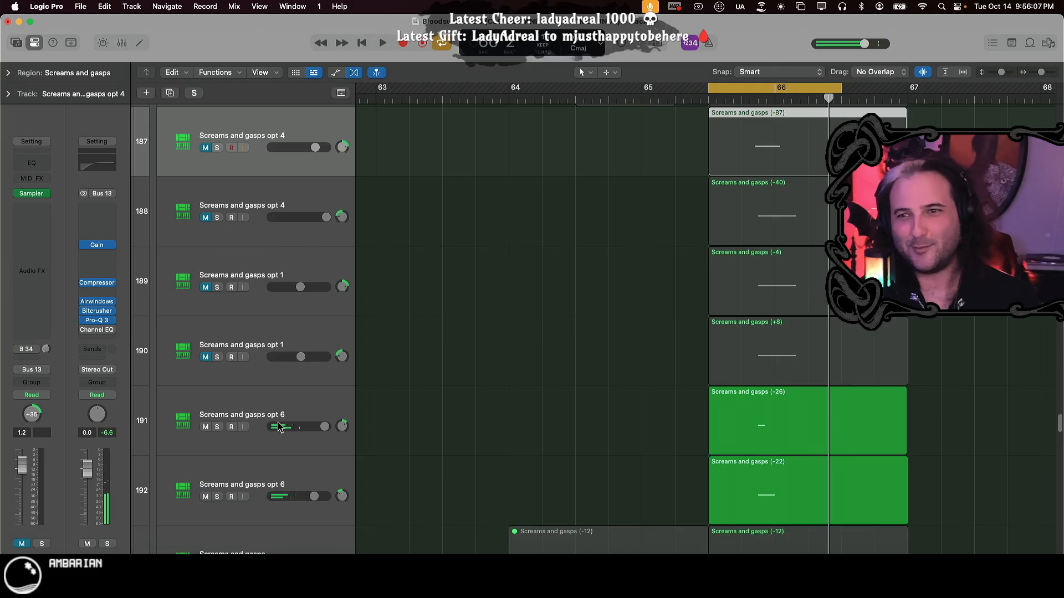
{"action": "key", "text": "c"}
{"action": "key", "text": "space"}
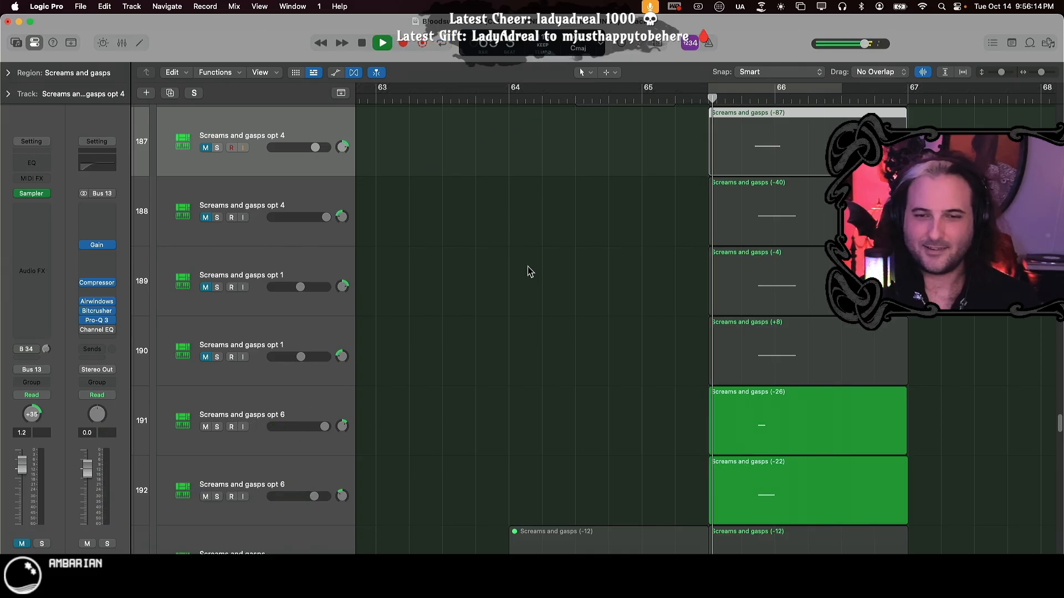
- Mute the opt 6 pair, unmute Screams and gasps track 193, and play it with cycling turned back on
{"action": "left_click_drag", "start_coordinate": [205, 427], "coordinate": [204, 492]}
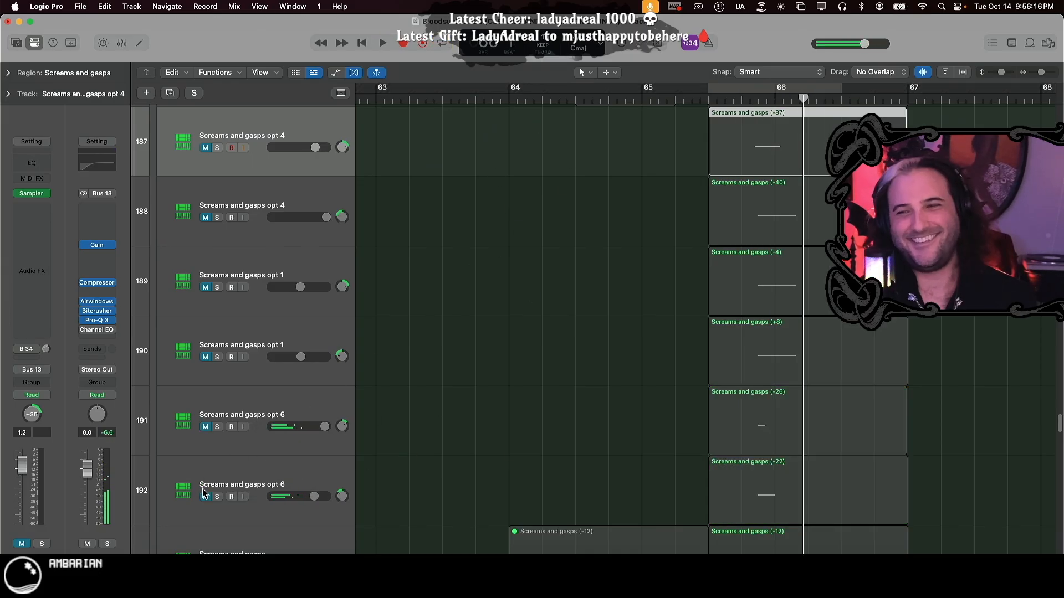
{"action": "scroll", "coordinate": [706, 467], "scroll_direction": "down", "scroll_amount": 5}
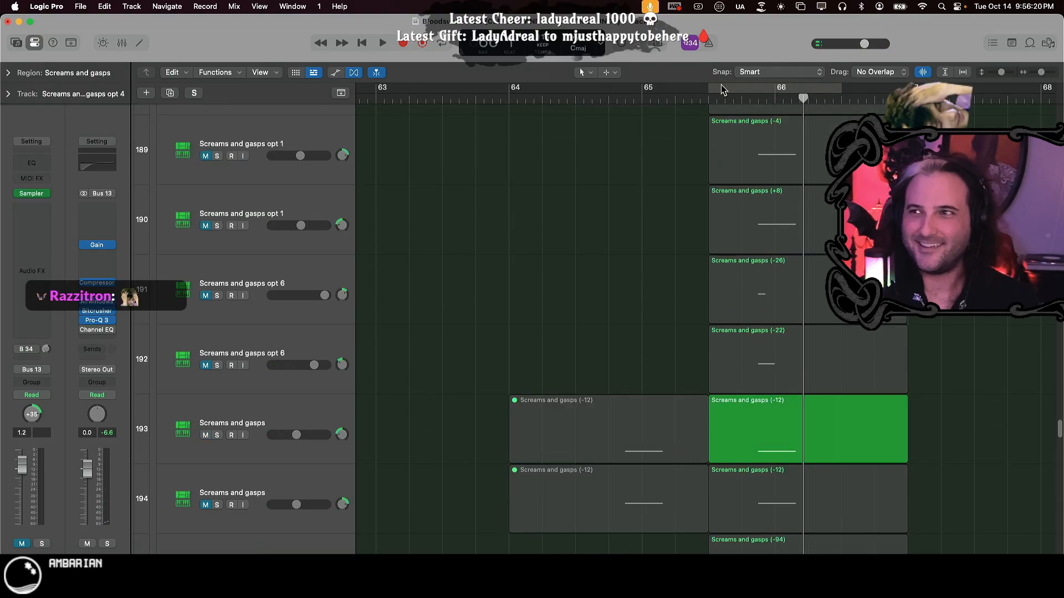
{"action": "left_click", "coordinate": [722, 90]}
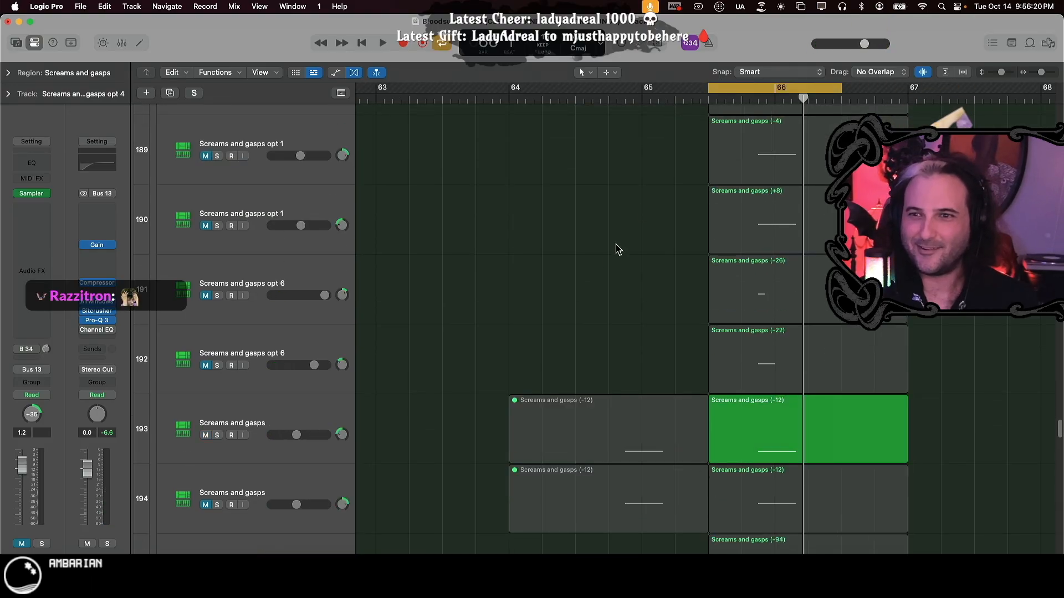
{"action": "key", "text": "space"}
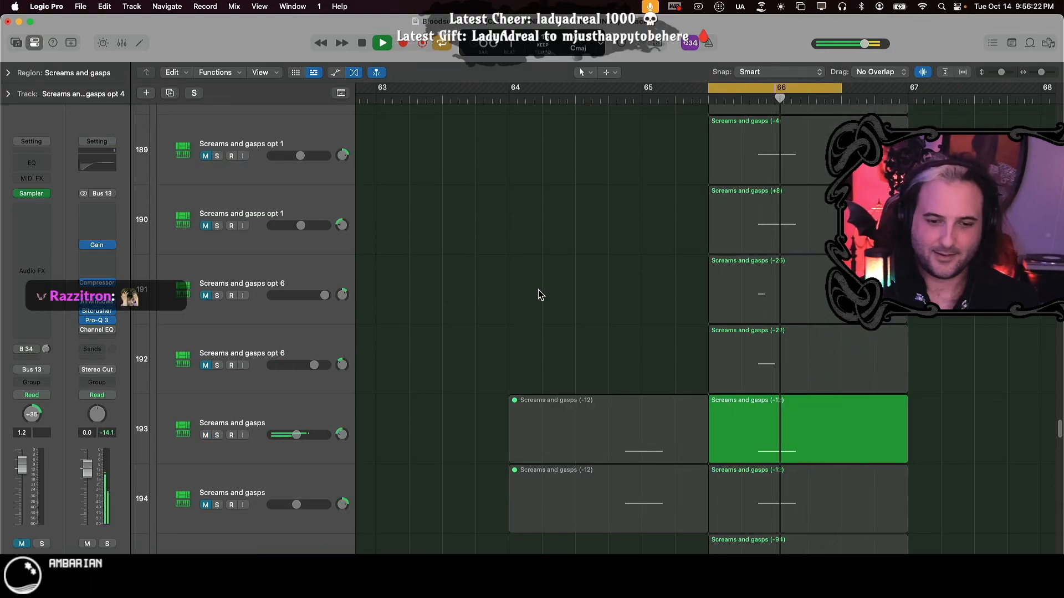
- Raise the volume of Screams and gasps track 193 during playback, and stop playback
{"action": "scroll", "coordinate": [499, 310], "scroll_direction": "down", "scroll_amount": 2}
{"action": "left_click_drag", "start_coordinate": [296, 355], "coordinate": [310, 356]}
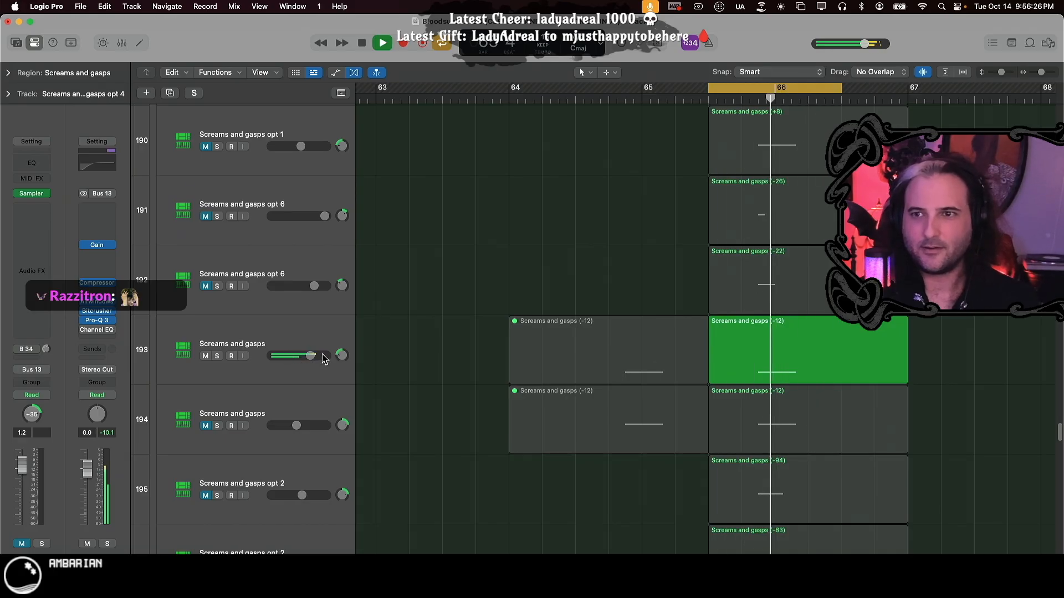
{"action": "key", "text": "space"}
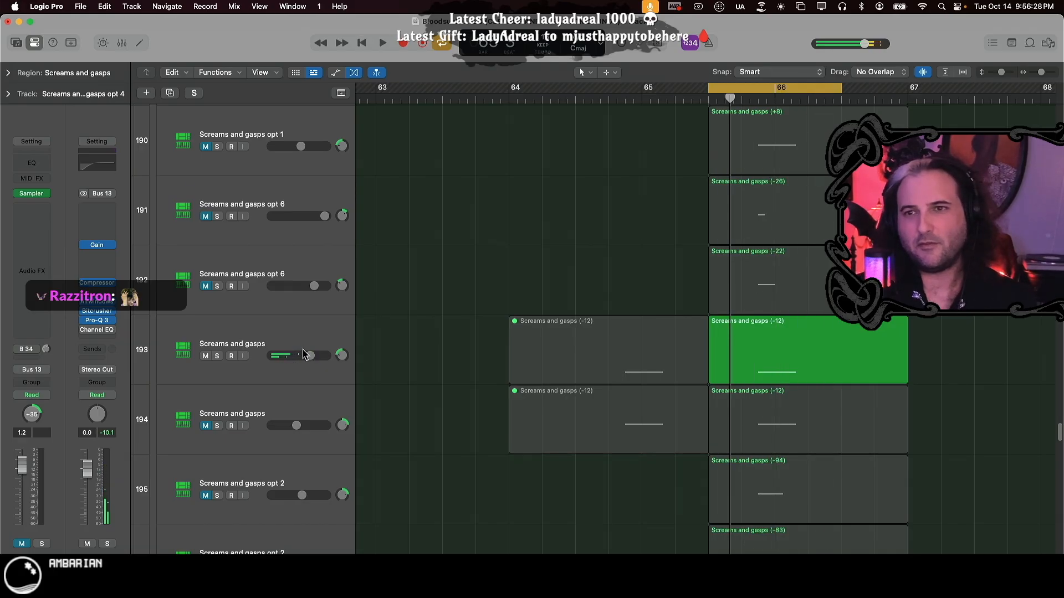
- Mute Screams and gasps track 193, unmute track 194, and audition it in the cycle range
{"action": "left_click", "coordinate": [207, 356]}
{"action": "left_click", "coordinate": [206, 425]}
{"action": "key", "text": "space"}
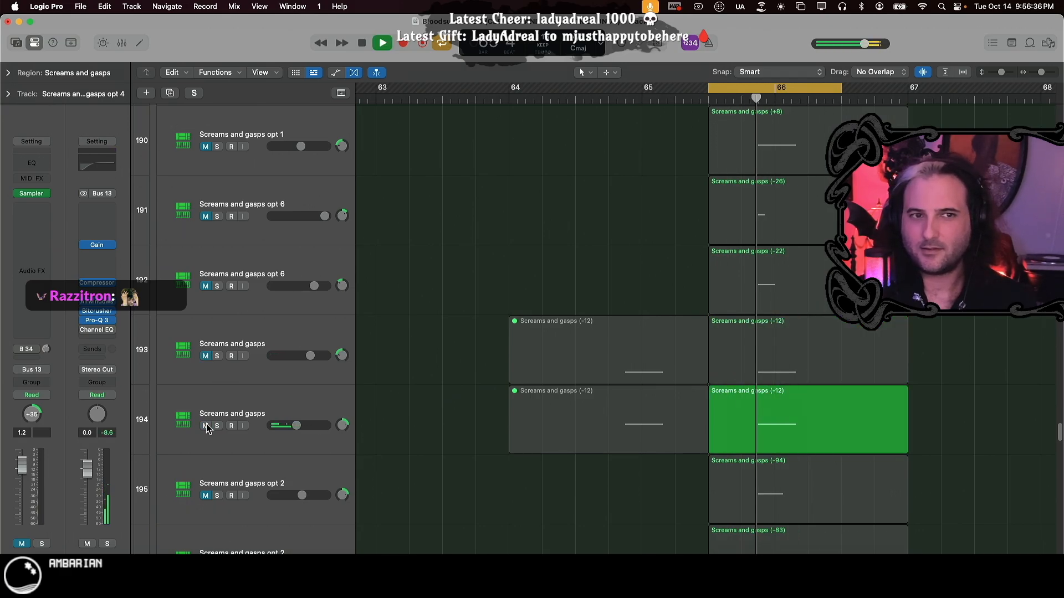
- Mute Screams and gasps track 194, then audition unmuted opt 2 track 195 while raising its volume
{"action": "key", "text": "space"}
{"action": "left_click", "coordinate": [206, 426]}
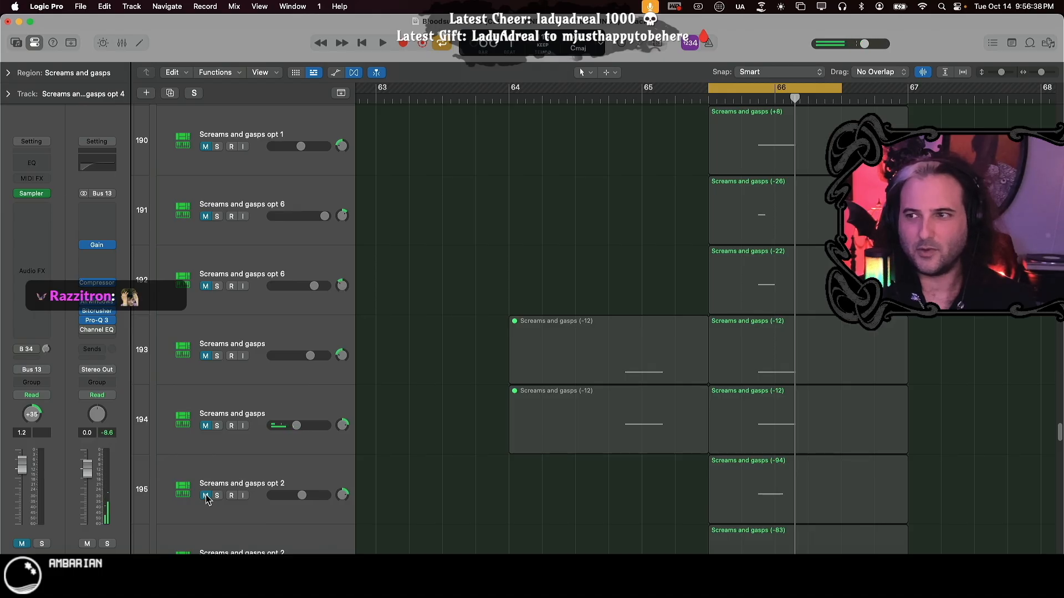
{"action": "left_click", "coordinate": [206, 496]}
{"action": "key", "text": "space"}
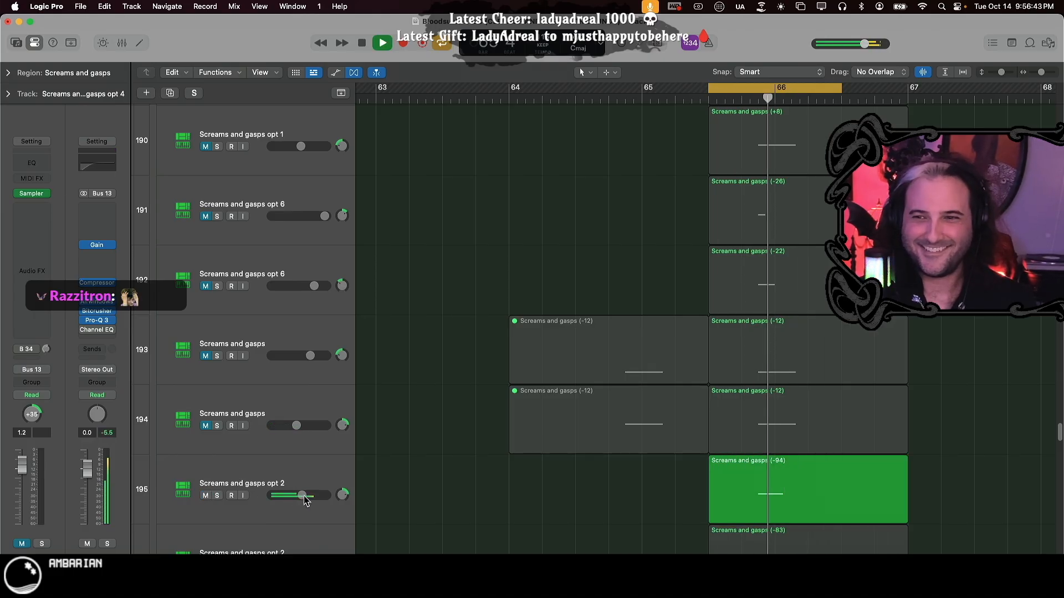
{"action": "left_click_drag", "start_coordinate": [302, 496], "coordinate": [310, 495]}
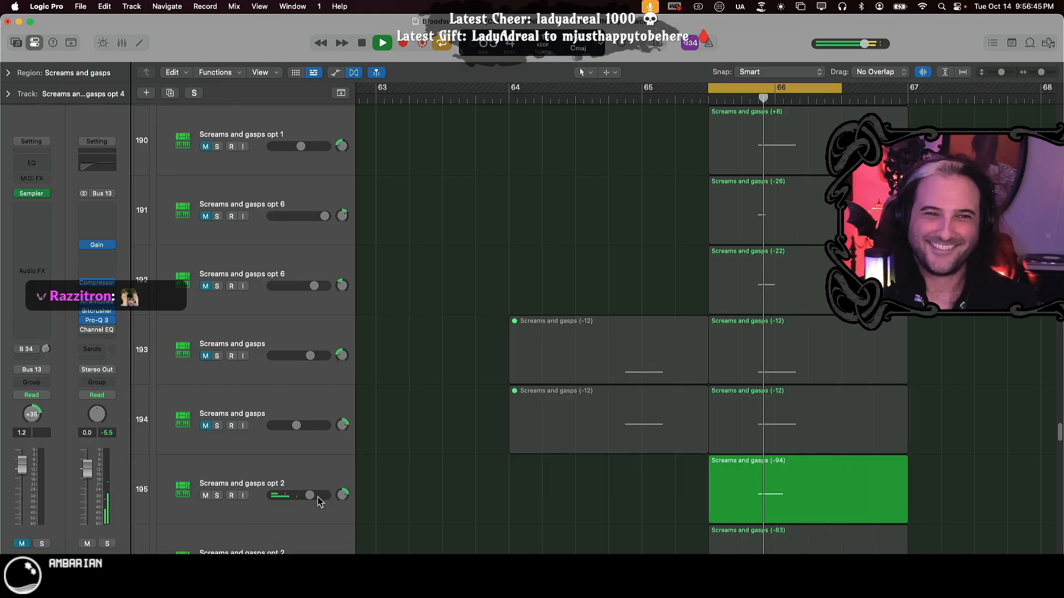
{"action": "key", "text": "space"}
- Unmute Screams and gasps opt 2 track 196 and audition it together with track 195 in the cycle range
{"action": "scroll", "coordinate": [369, 481], "scroll_direction": "down", "scroll_amount": 3}
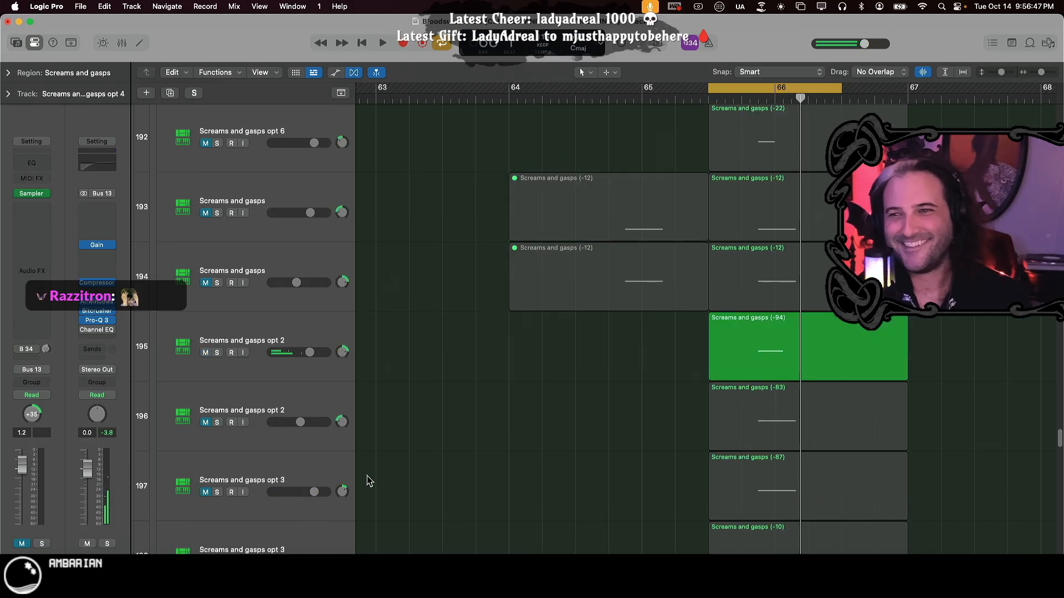
{"action": "left_click", "coordinate": [206, 423]}
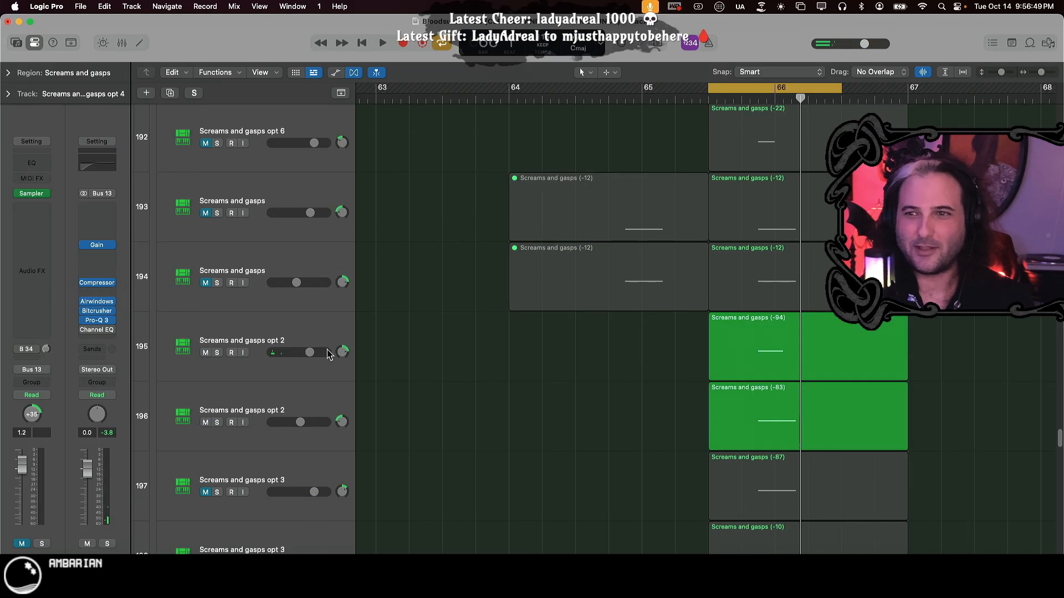
{"action": "key", "text": "space"}
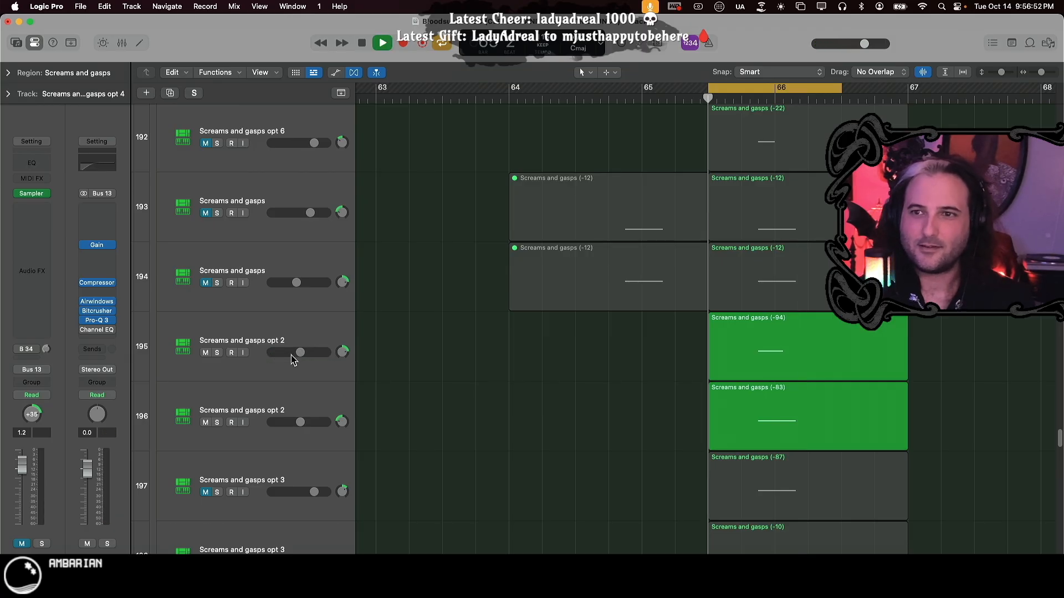
{"action": "key", "text": "space"}
- Switch from the opt 2 pair to the opt 3 tracks 197 and 198 by muting and unmuting, and audition them
{"action": "left_click", "coordinate": [205, 354]}
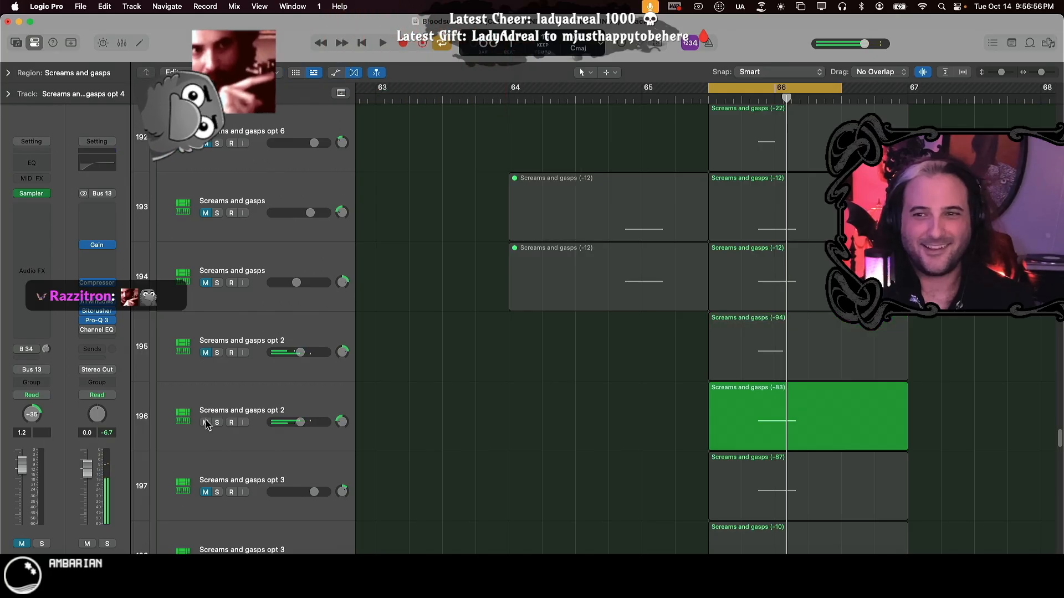
{"action": "left_click", "coordinate": [205, 423]}
{"action": "scroll", "coordinate": [427, 430], "scroll_direction": "down", "scroll_amount": 2}
{"action": "scroll", "coordinate": [421, 431], "scroll_direction": "down", "scroll_amount": 3}
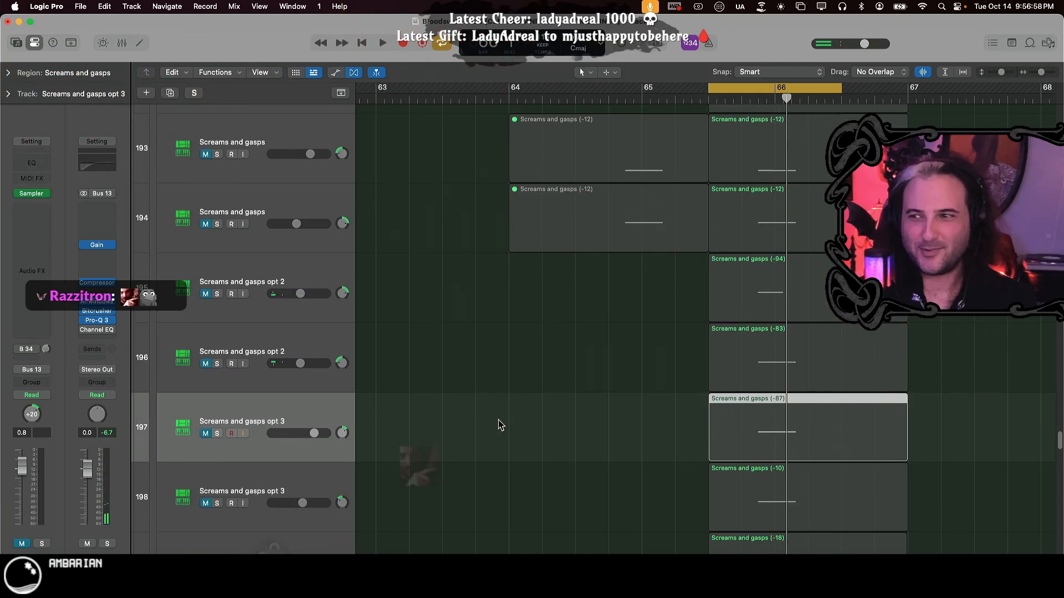
{"action": "left_click", "coordinate": [205, 347]}
{"action": "left_click", "coordinate": [206, 416]}
{"action": "key", "text": "space"}
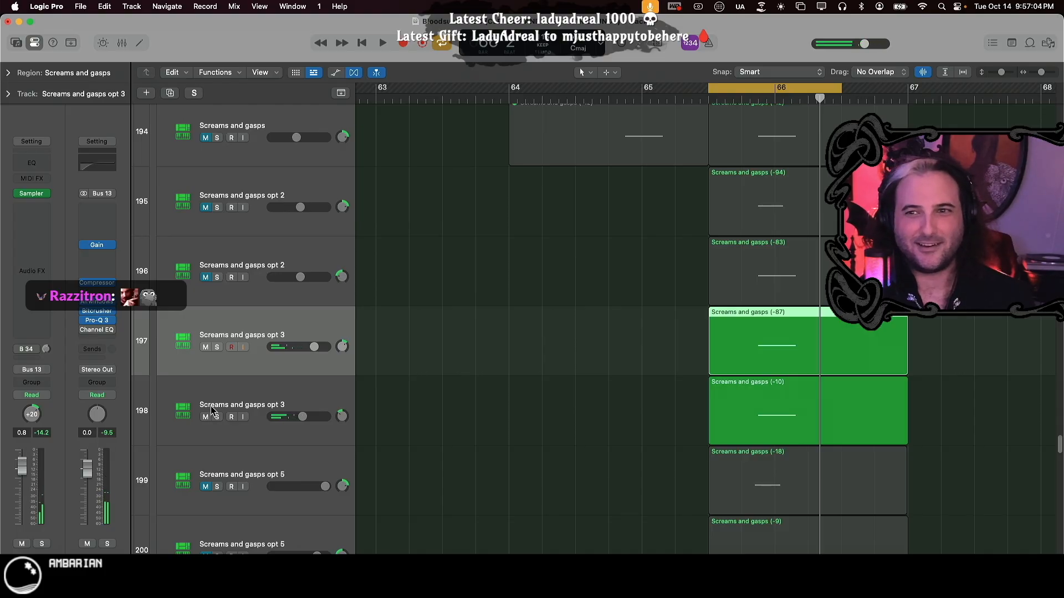
- Rewind the playhead to bar 65 and replay the opt 3 pair
{"action": "key", "text": "comma"}
{"action": "key", "text": "comma"}
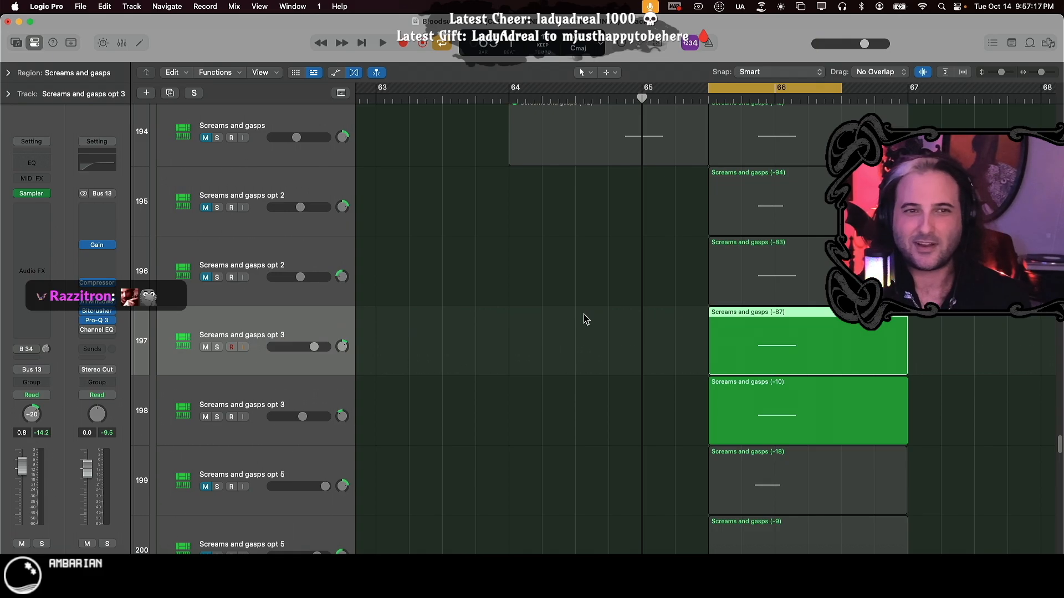
{"action": "key", "text": "space"}
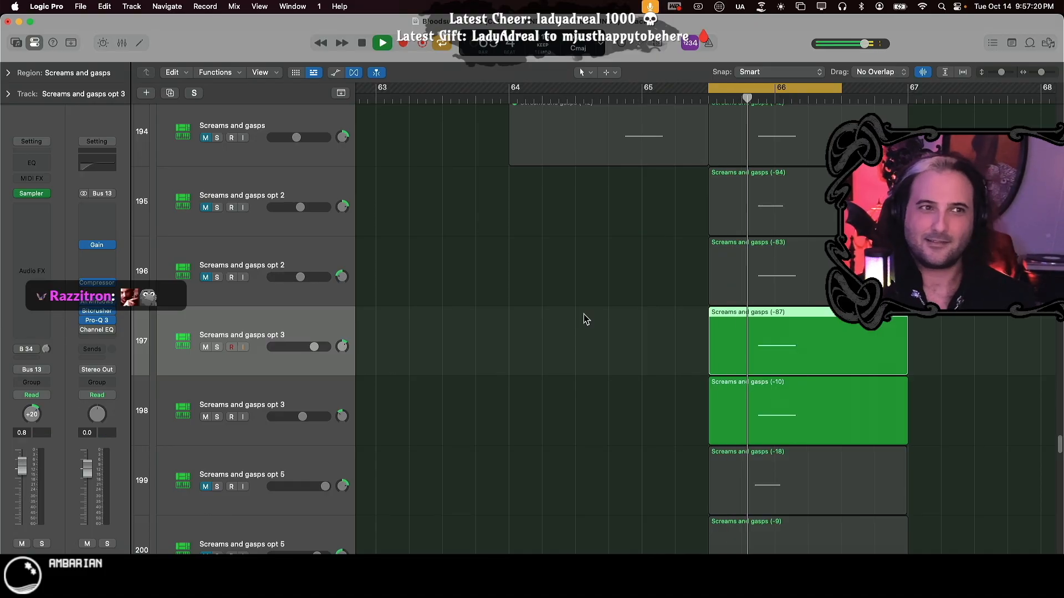
{"action": "key", "text": "space"}
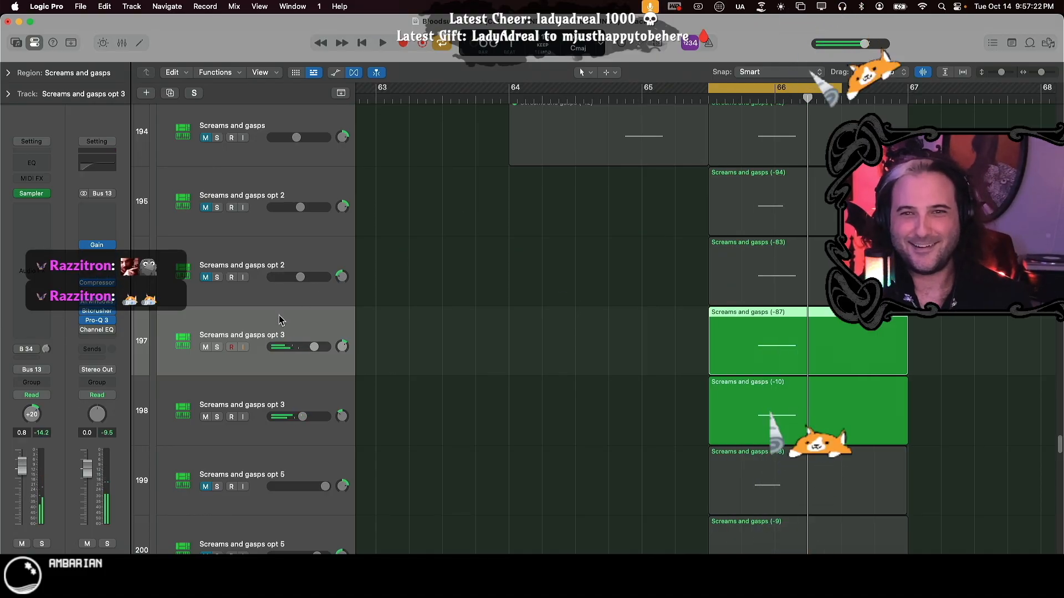
- Mute the opt 3 pair, unmute the opt 5 tracks 199 and 200, and audition them
{"action": "left_click", "coordinate": [205, 349]}
{"action": "left_click", "coordinate": [205, 417]}
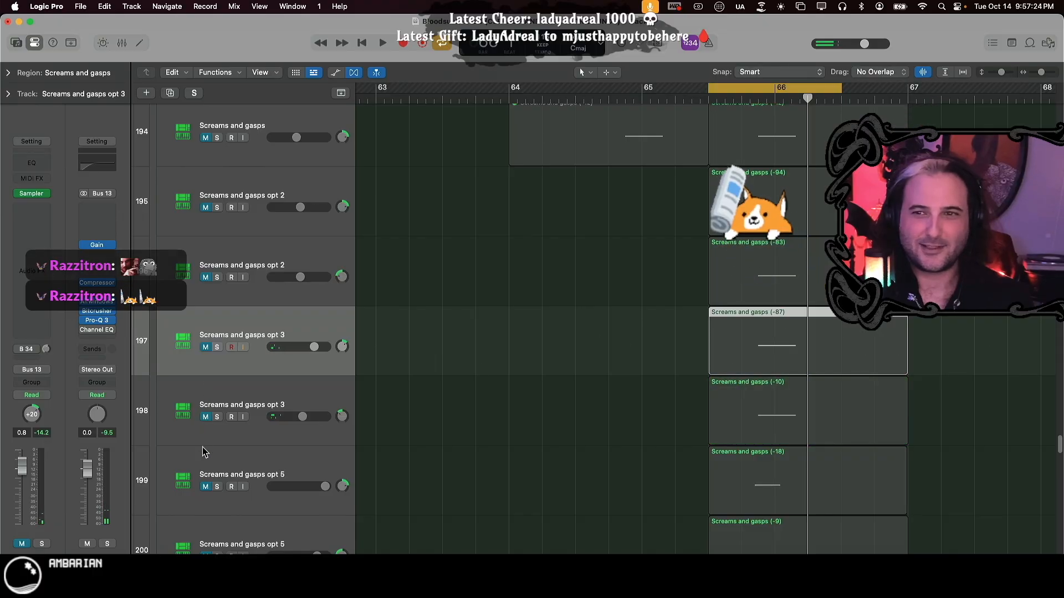
{"action": "left_click", "coordinate": [205, 486]}
{"action": "left_click", "coordinate": [209, 552]}
{"action": "key", "text": "space"}
{"action": "scroll", "coordinate": [506, 430], "scroll_direction": "down", "scroll_amount": 3}
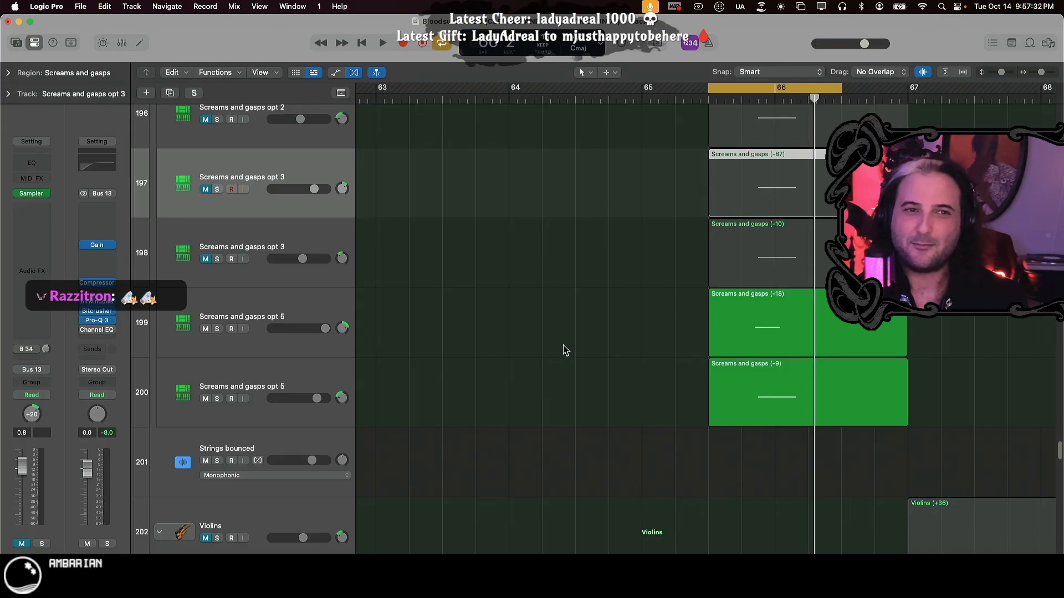
{"action": "key", "text": "space"}
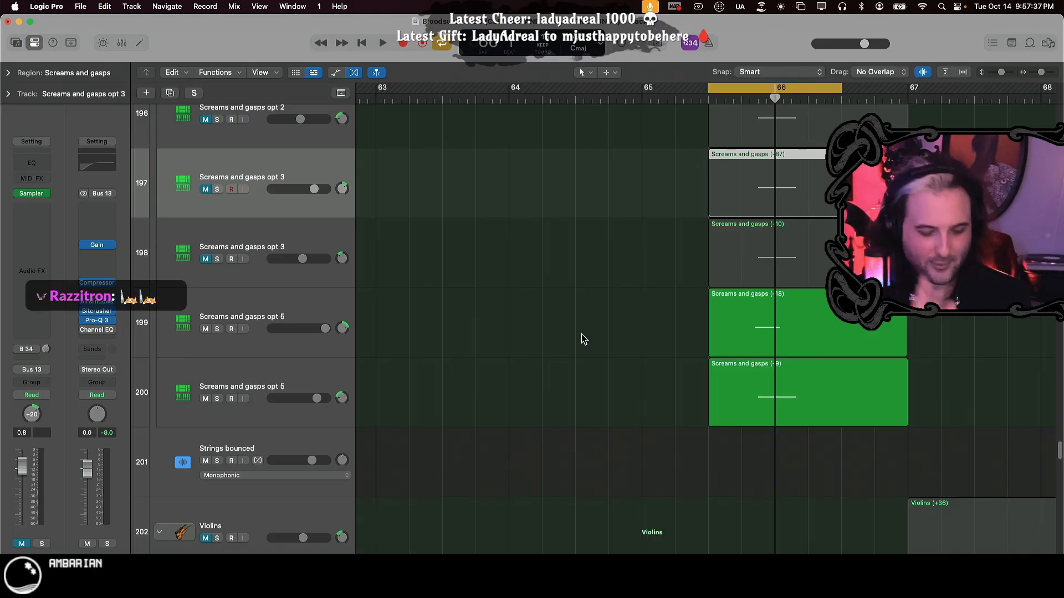
- Replay the opt 5 pair from bar 64, and mute tracks 199 and 200
{"action": "key", "text": "comma"}
{"action": "key", "text": "comma"}
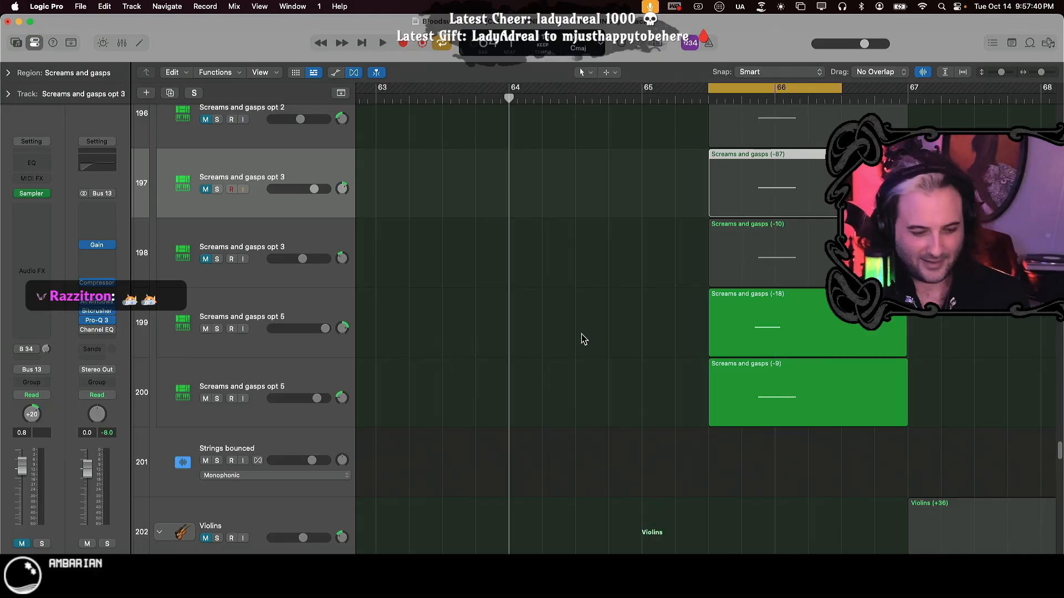
{"action": "key", "text": "space"}
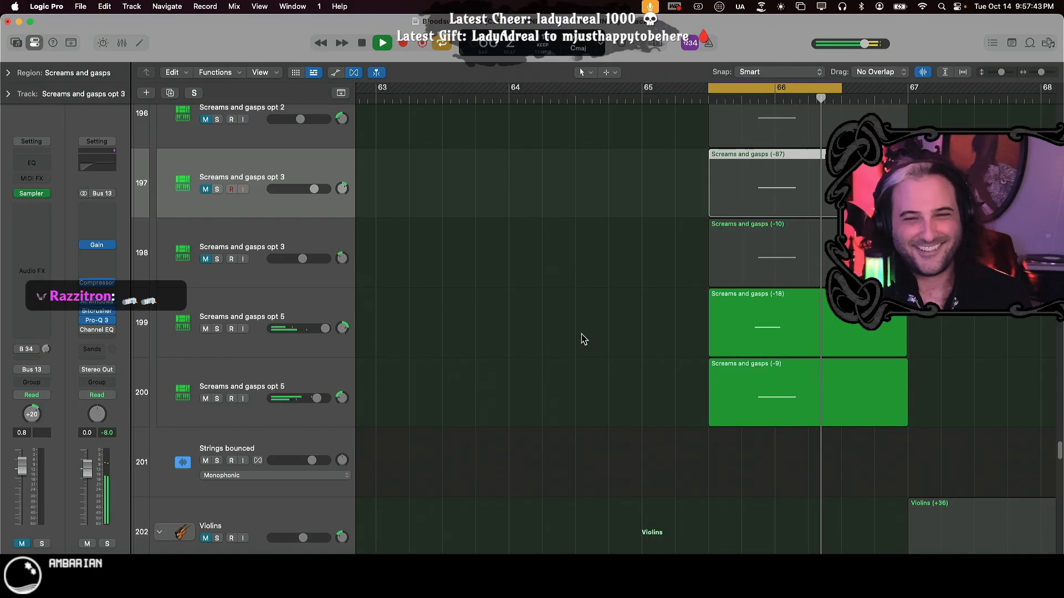
{"action": "key", "text": "space"}
{"action": "key", "text": "super+Left"}
{"action": "key", "text": "super+Left"}
{"action": "key", "text": "super+Left"}
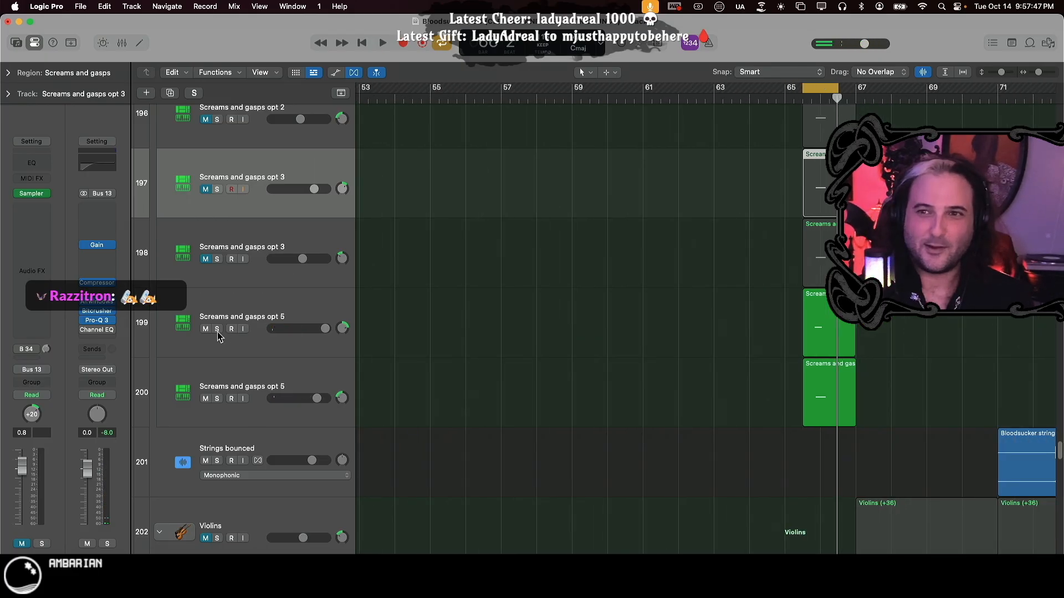
{"action": "left_click_drag", "start_coordinate": [205, 329], "coordinate": [211, 401]}
- Locate the Gasp Sample Combo track and play its audio around bar 64
{"action": "key", "text": "super+Left"}
{"action": "key", "text": "super+Left"}
{"action": "scroll", "coordinate": [821, 404], "scroll_direction": "up", "scroll_amount": 20}
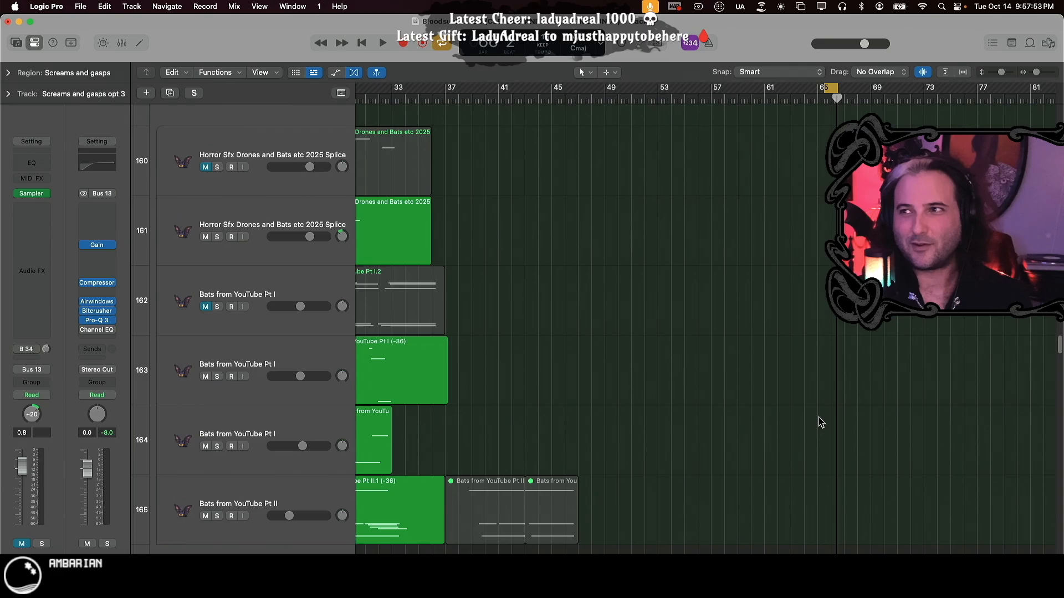
{"action": "scroll", "coordinate": [821, 423], "scroll_direction": "down", "scroll_amount": 20}
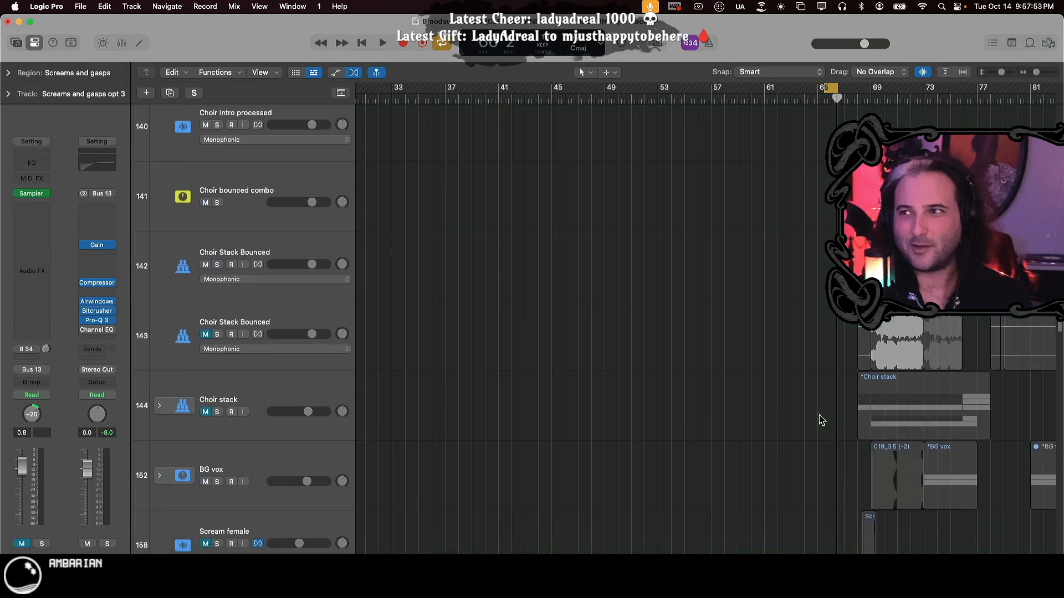
{"action": "key", "text": "space"}
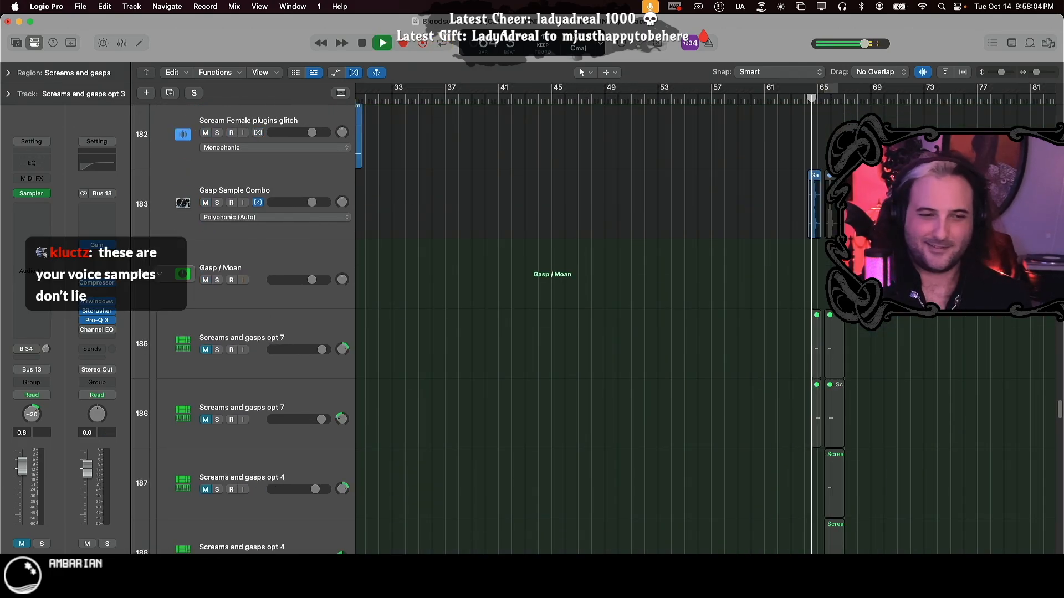
{"action": "scroll", "coordinate": [820, 422], "scroll_direction": "up", "scroll_amount": 5}
{"action": "key", "text": "space"}
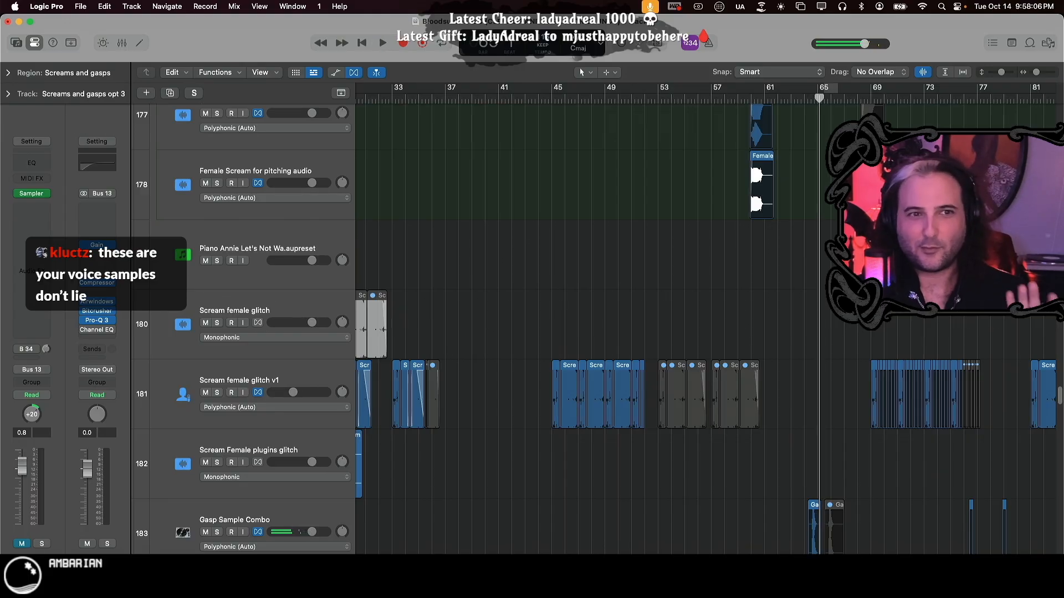
- Return to the Kick, Snare and VK Snare tracks, examine the VK Snare regions around bar 65, and play the song up to bar 62
{"action": "scroll", "coordinate": [710, 327], "scroll_direction": "up", "scroll_amount": 3}
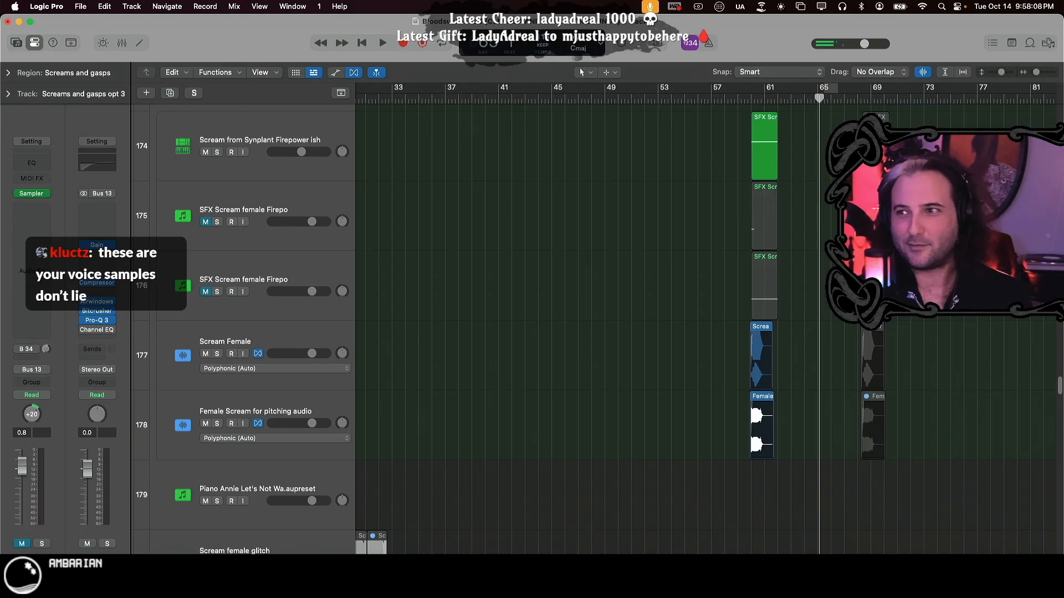
{"action": "scroll", "coordinate": [826, 273], "scroll_direction": "up", "scroll_amount": 2}
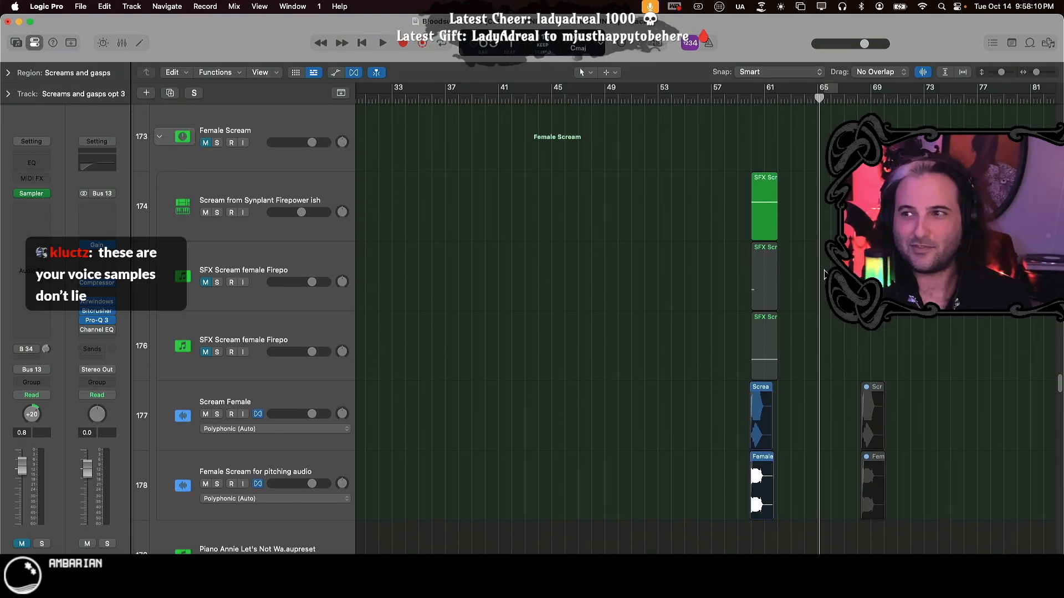
{"action": "scroll", "coordinate": [825, 268], "scroll_direction": "up", "scroll_amount": 20}
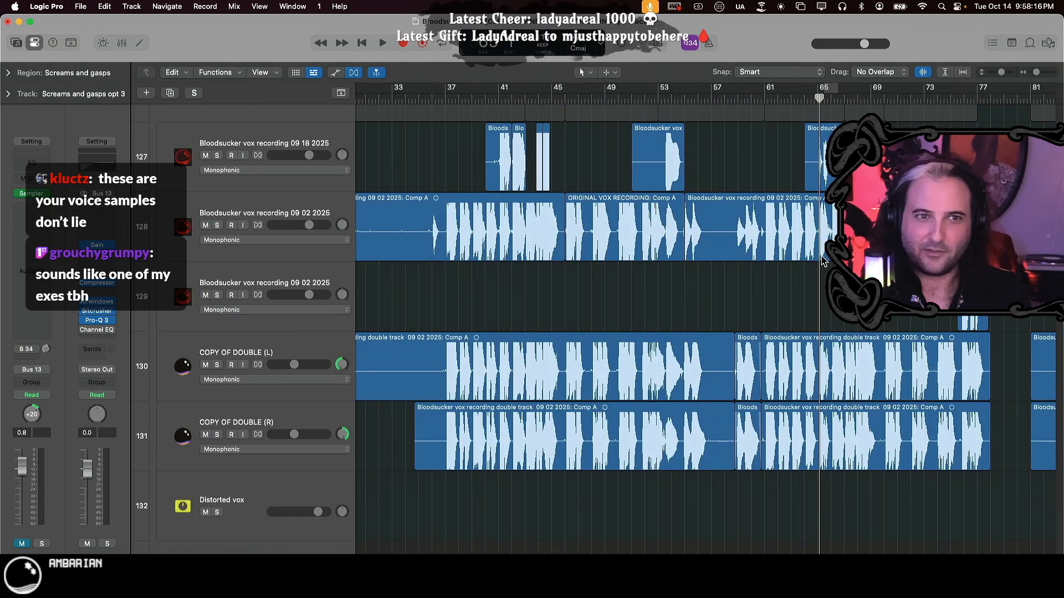
{"action": "scroll", "coordinate": [709, 255], "scroll_direction": "up", "scroll_amount": 20}
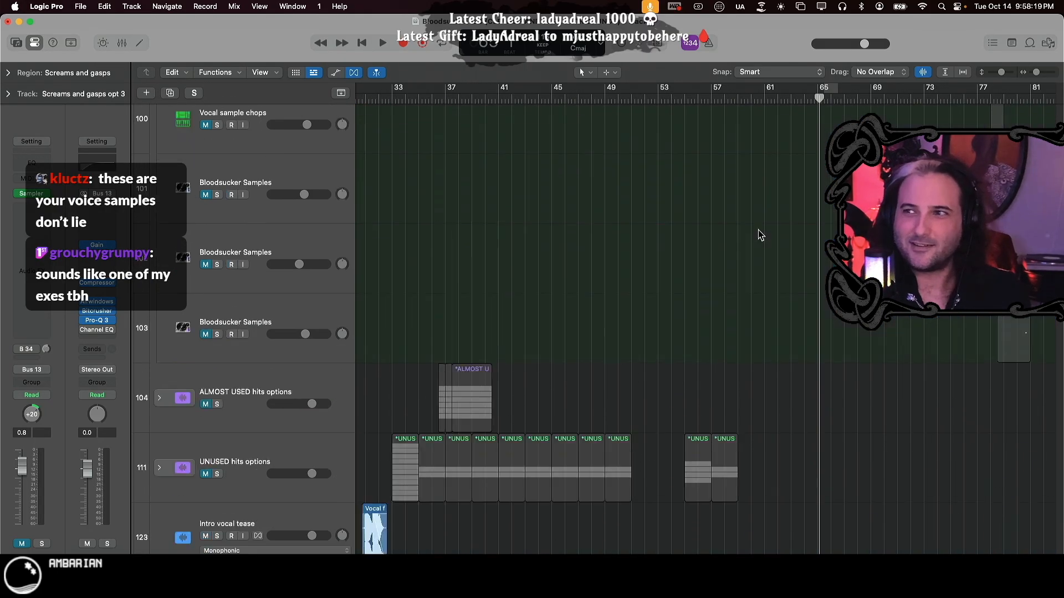
{"action": "scroll", "coordinate": [761, 233], "scroll_direction": "up", "scroll_amount": 20}
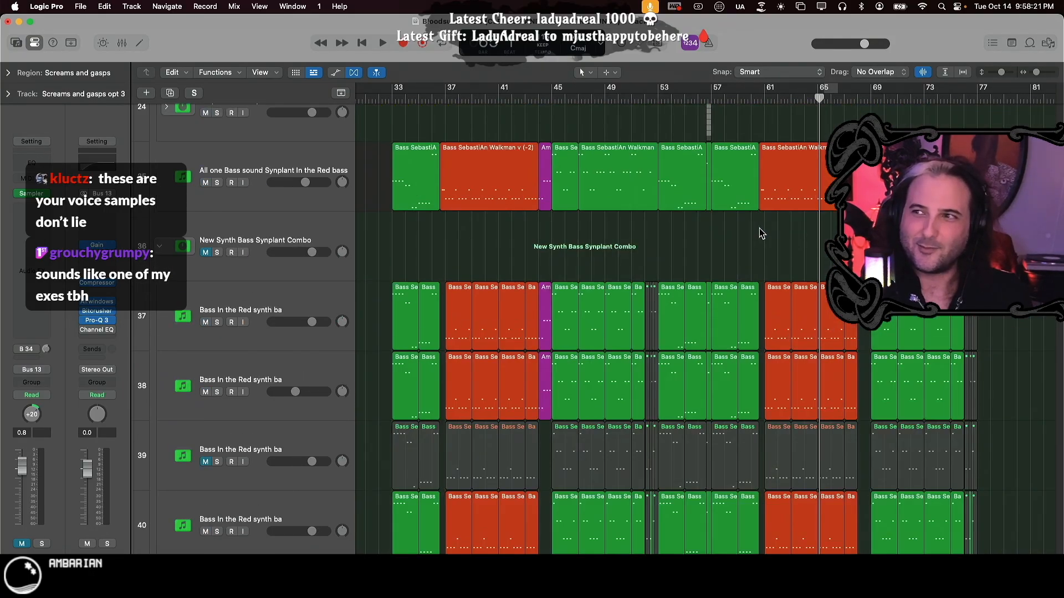
{"action": "scroll", "coordinate": [760, 233], "scroll_direction": "up", "scroll_amount": 8}
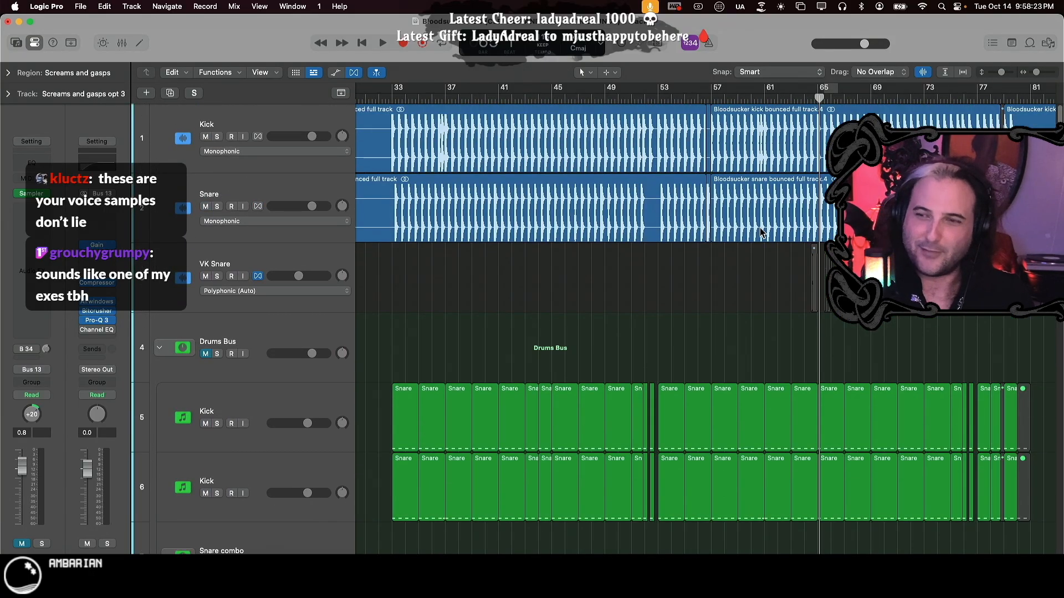
{"action": "scroll", "coordinate": [825, 277], "scroll_direction": "up", "scroll_amount": 8}
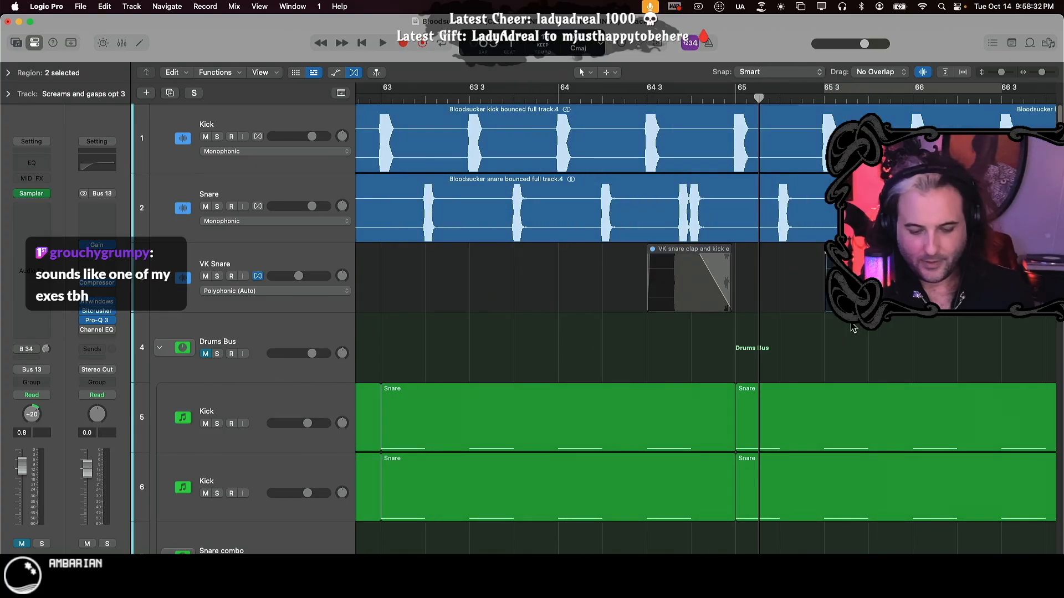
{"action": "scroll", "coordinate": [554, 368], "scroll_direction": "down", "scroll_amount": 10}
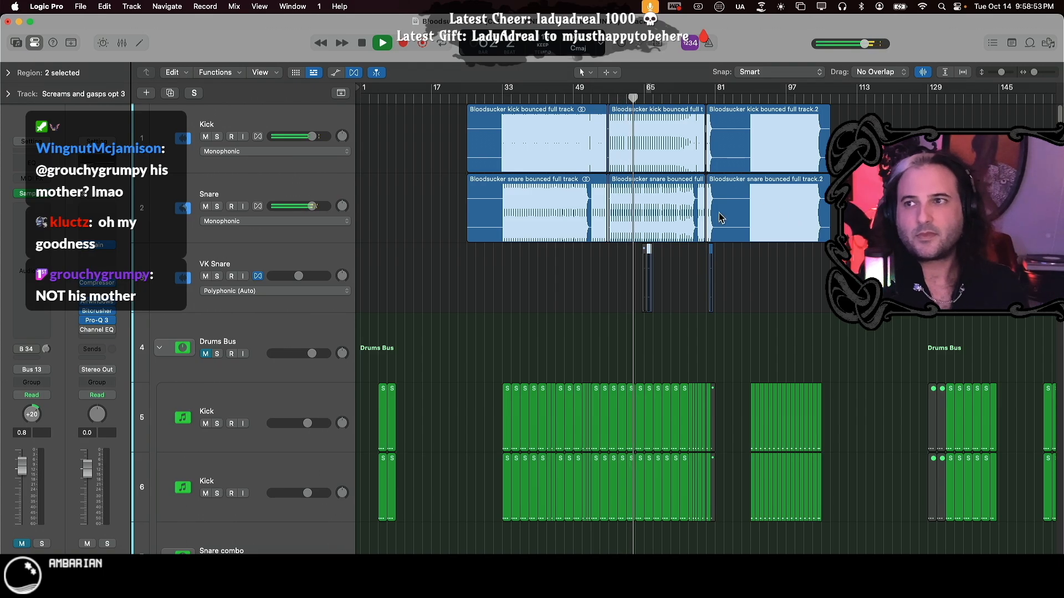
{"action": "key", "text": "space"}
- Find the High mid acid part track below ALL ORGAN SYNTH MASTER and select it
{"action": "scroll", "coordinate": [737, 275], "scroll_direction": "down", "scroll_amount": 5}
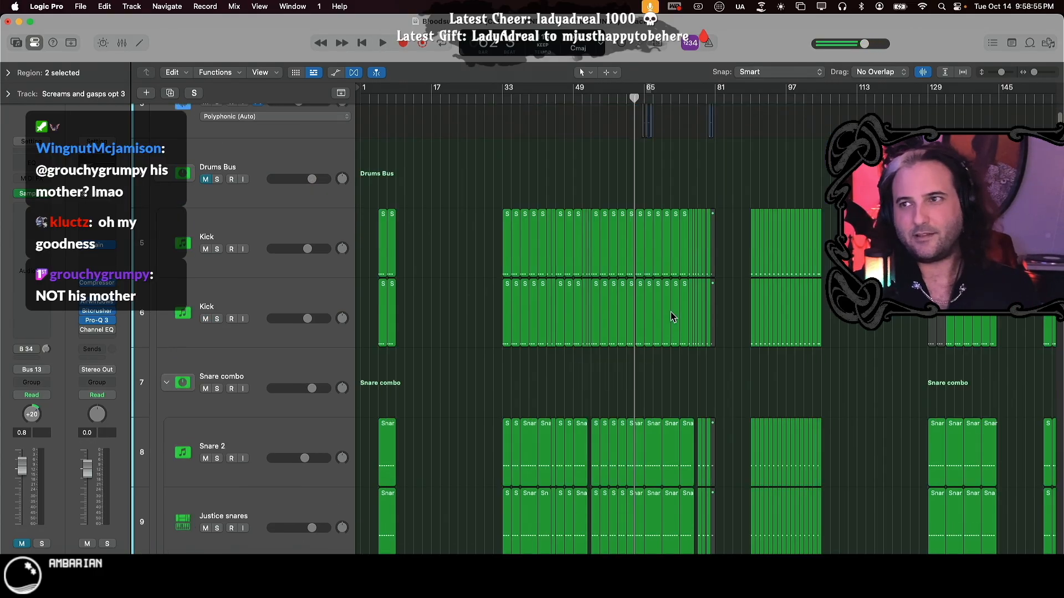
{"action": "scroll", "coordinate": [671, 314], "scroll_direction": "up", "scroll_amount": 5}
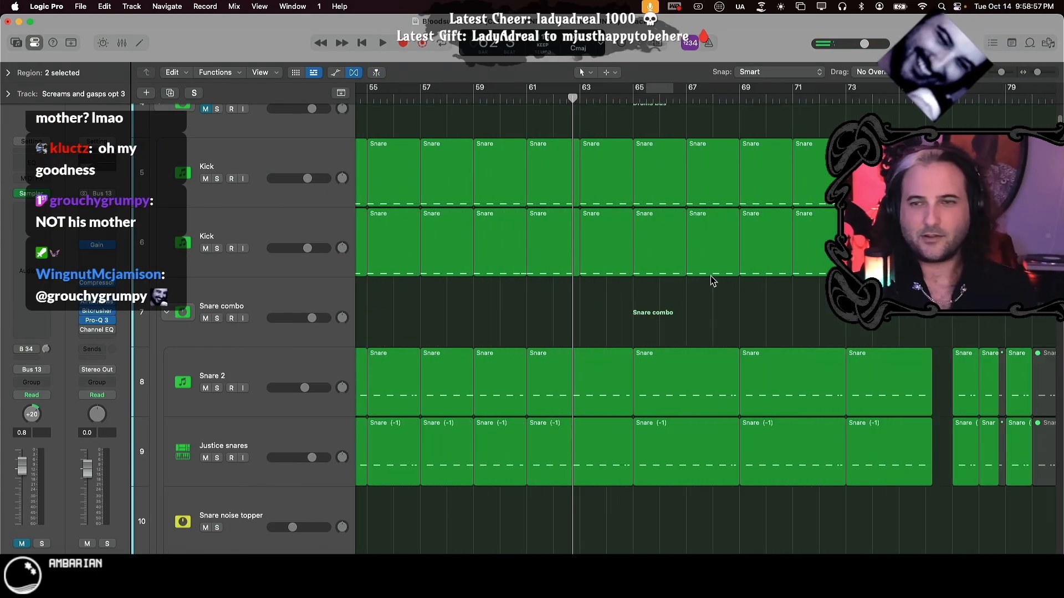
{"action": "scroll", "coordinate": [558, 268], "scroll_direction": "down", "scroll_amount": 8}
{"action": "scroll", "coordinate": [559, 268], "scroll_direction": "down", "scroll_amount": 15}
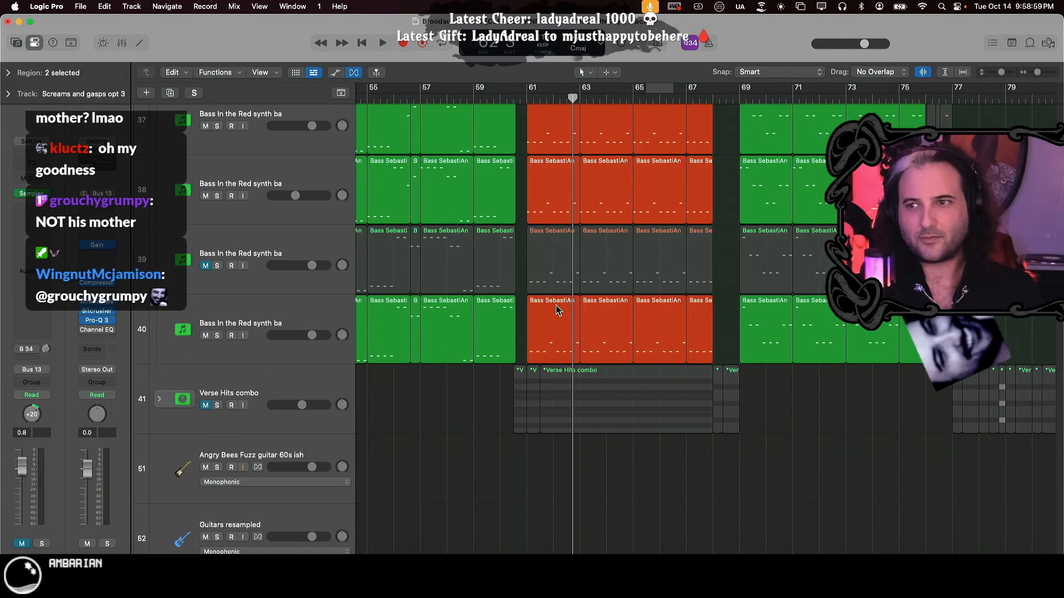
{"action": "scroll", "coordinate": [557, 314], "scroll_direction": "left", "scroll_amount": 3}
{"action": "scroll", "coordinate": [558, 314], "scroll_direction": "down", "scroll_amount": 10}
{"action": "scroll", "coordinate": [563, 355], "scroll_direction": "down", "scroll_amount": 5}
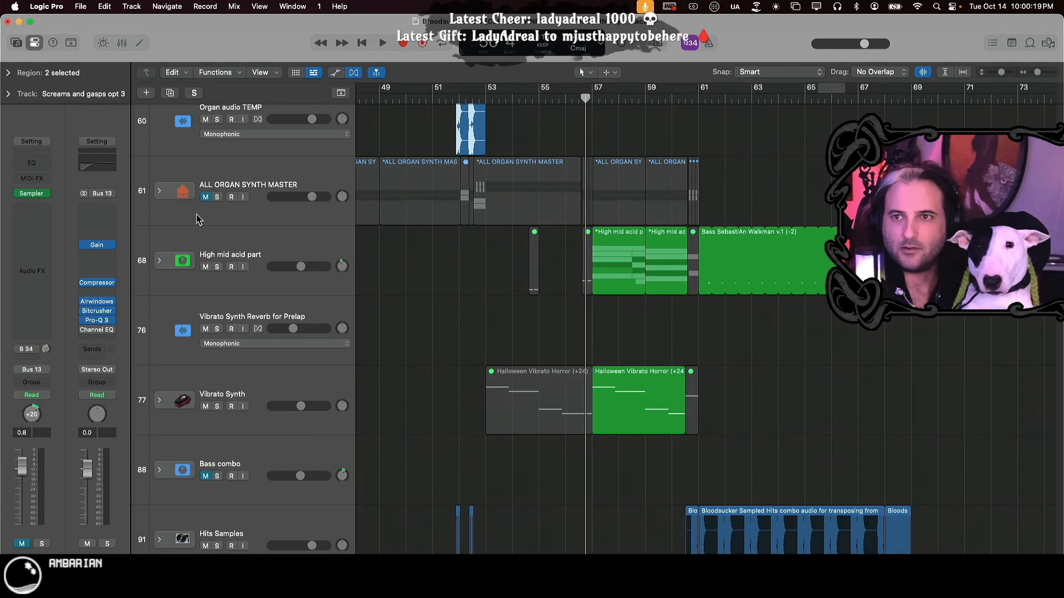
{"action": "left_click", "coordinate": [147, 244]}
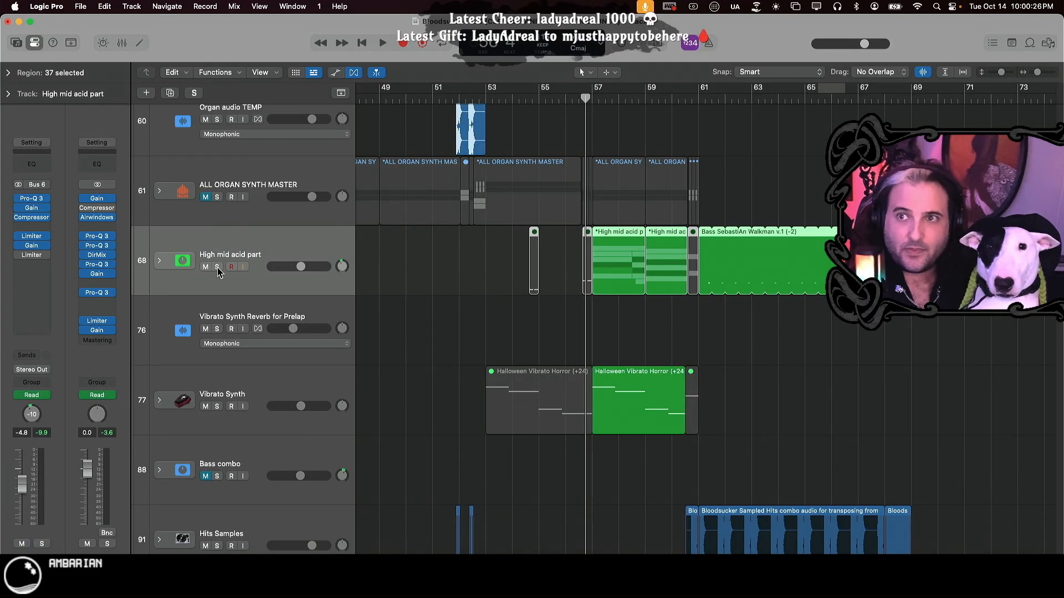
- Play the full mix from bar 56 to about bar 60, and return the playhead to just before bar 57
{"action": "key", "text": "space"}
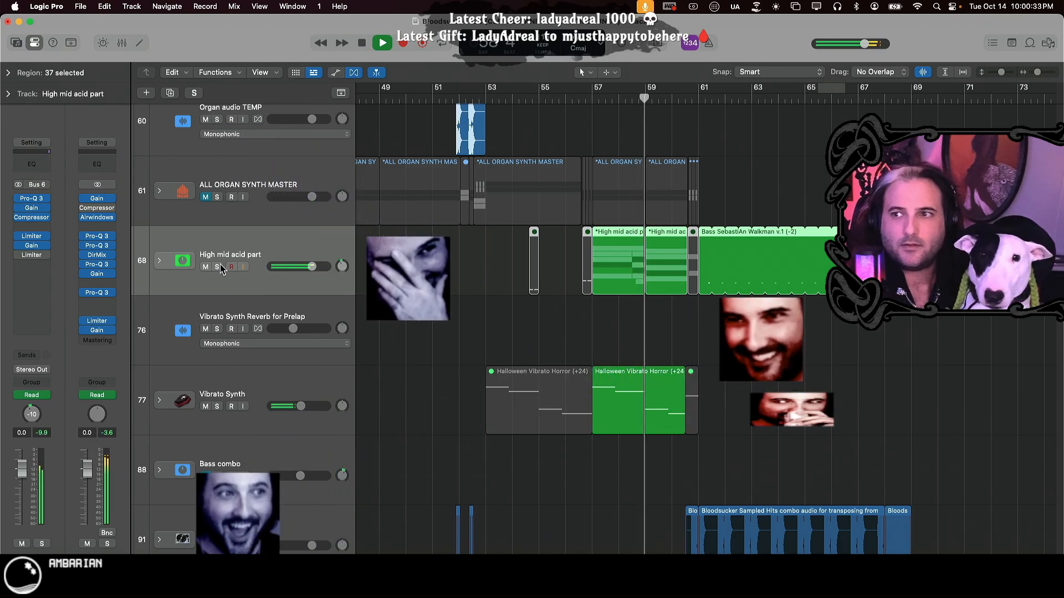
{"action": "key", "text": "space"}
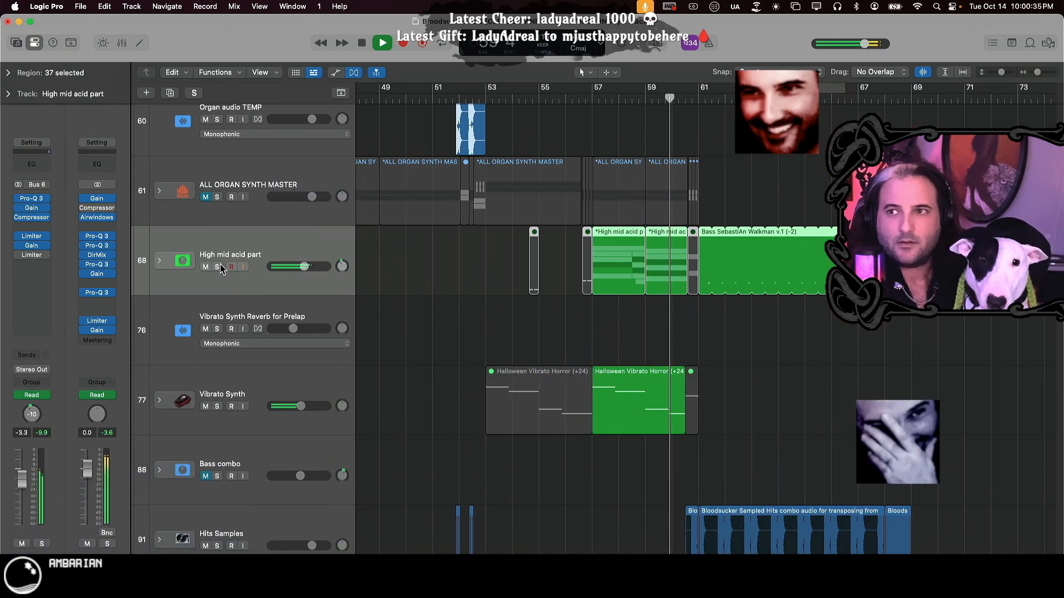
{"action": "left_click", "coordinate": [585, 98]}
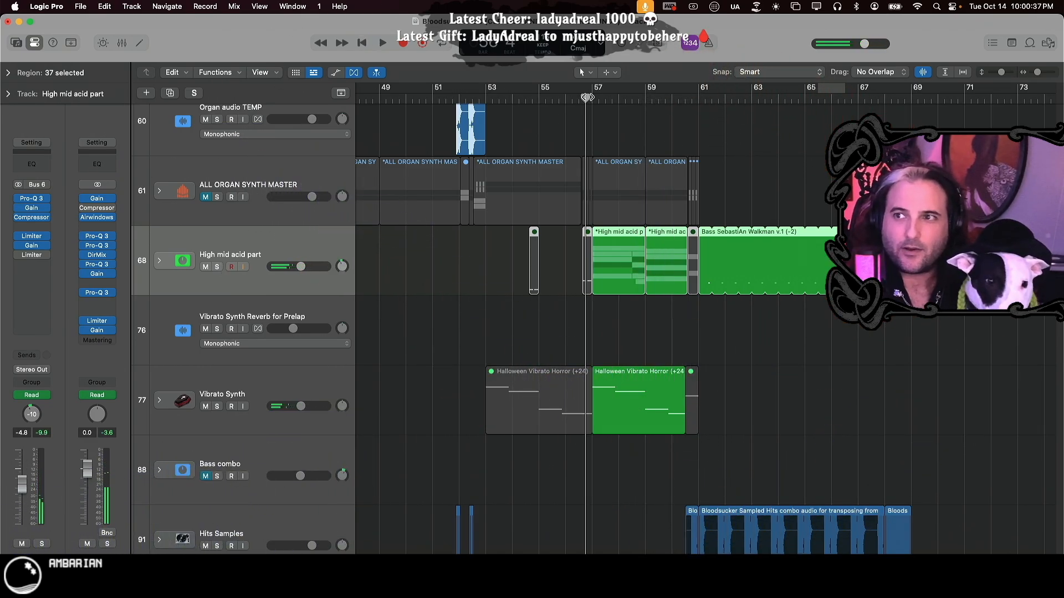
- Solo the High mid acid part stack, play it from just before bar 57, and expand its subtracks
{"action": "left_click", "coordinate": [217, 267]}
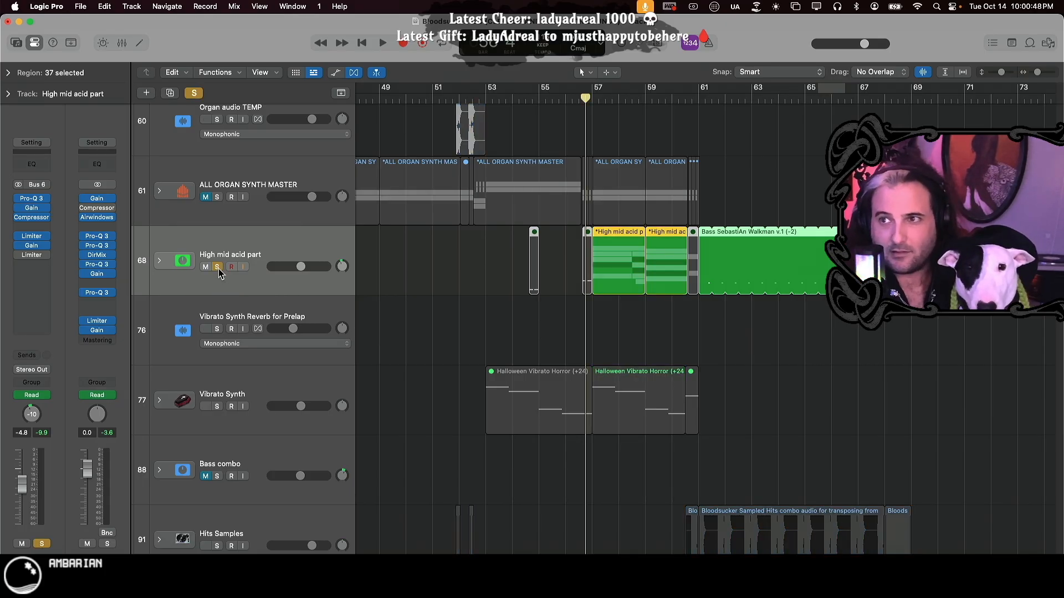
{"action": "key", "text": "space"}
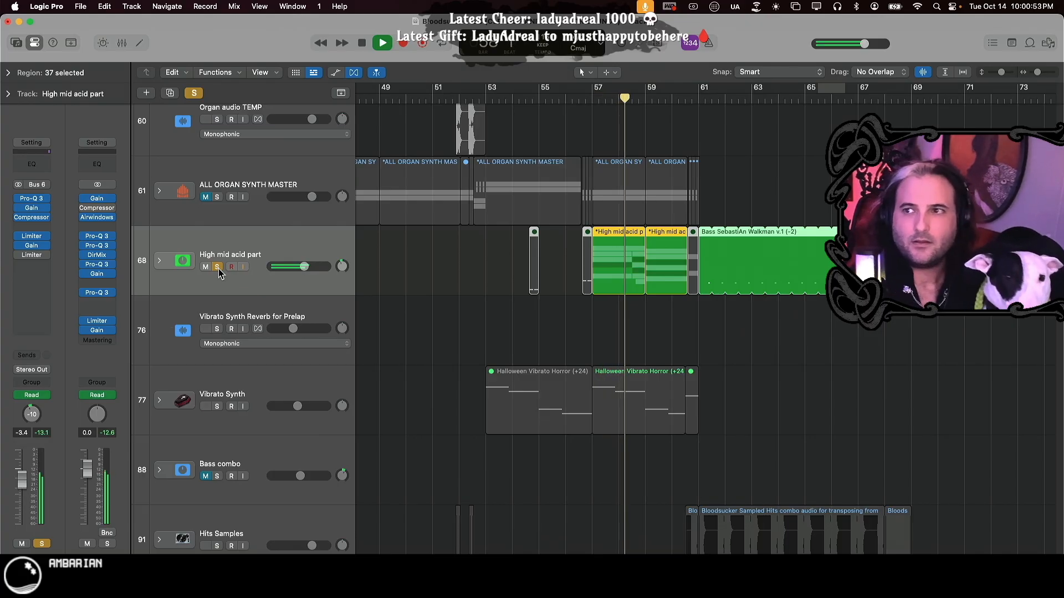
{"action": "left_click", "coordinate": [159, 261]}
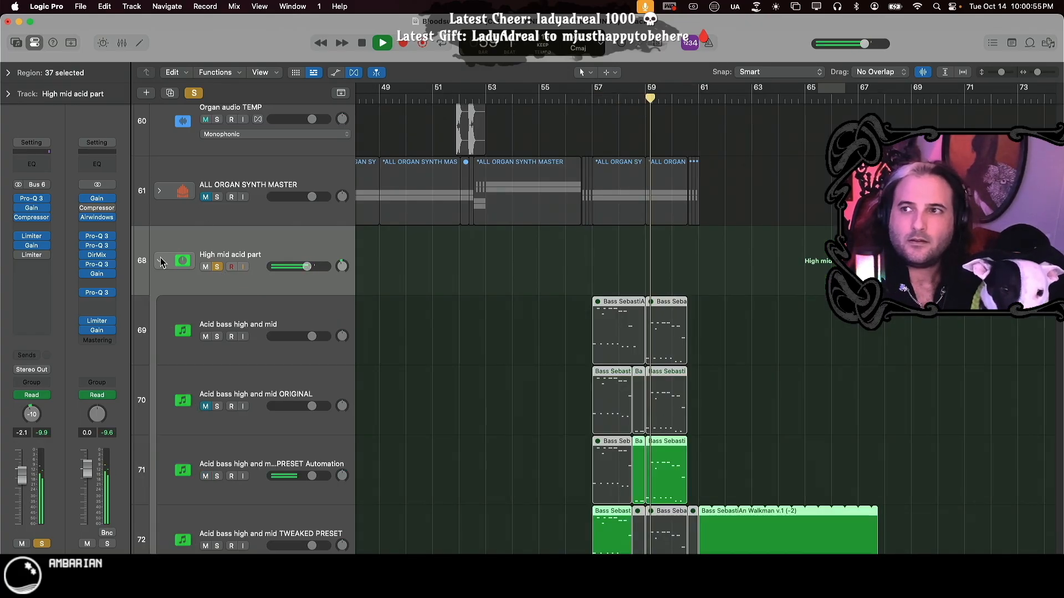
- Loop bars 57 to 61 and examine the soloed acid bass subtracks, down to Vibrato Synth, during playback
{"action": "left_click_drag", "start_coordinate": [600, 90], "coordinate": [698, 91]}
{"action": "scroll", "coordinate": [793, 275], "scroll_direction": "down", "scroll_amount": 3}
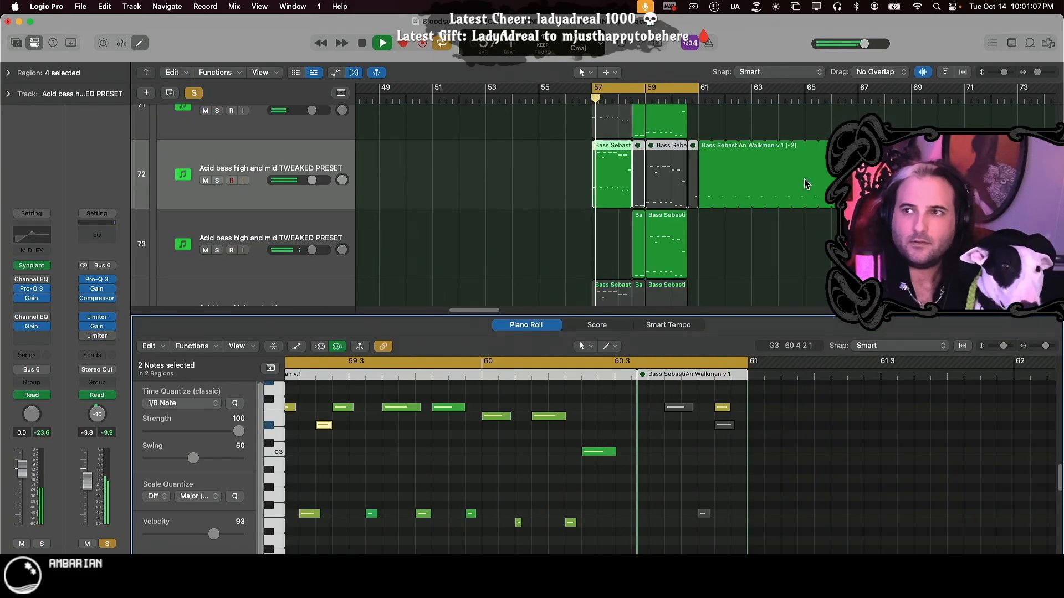
{"action": "scroll", "coordinate": [806, 183], "scroll_direction": "down", "scroll_amount": 5}
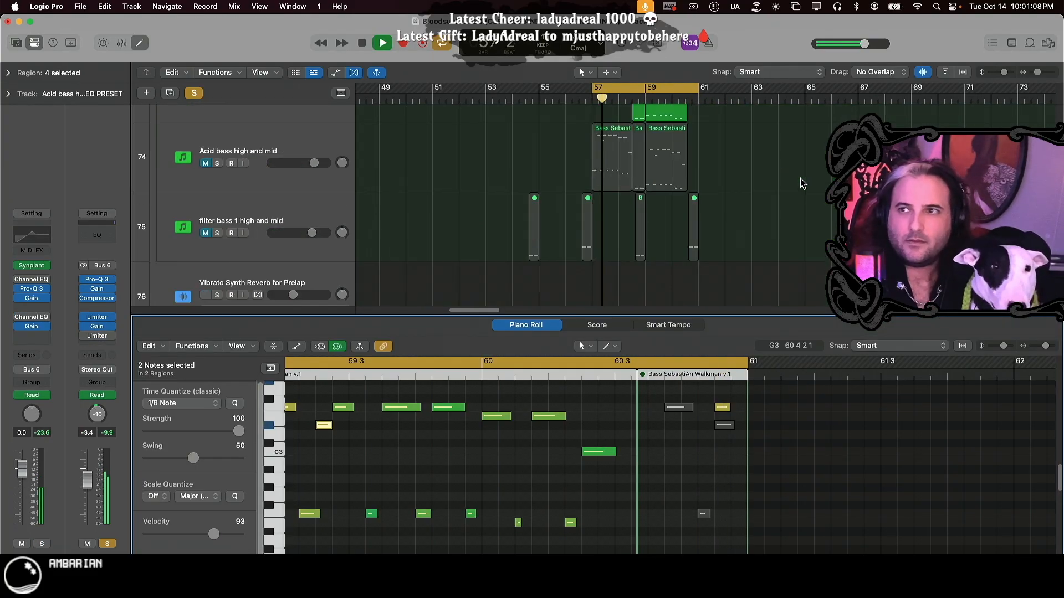
{"action": "scroll", "coordinate": [737, 212], "scroll_direction": "down", "scroll_amount": 1}
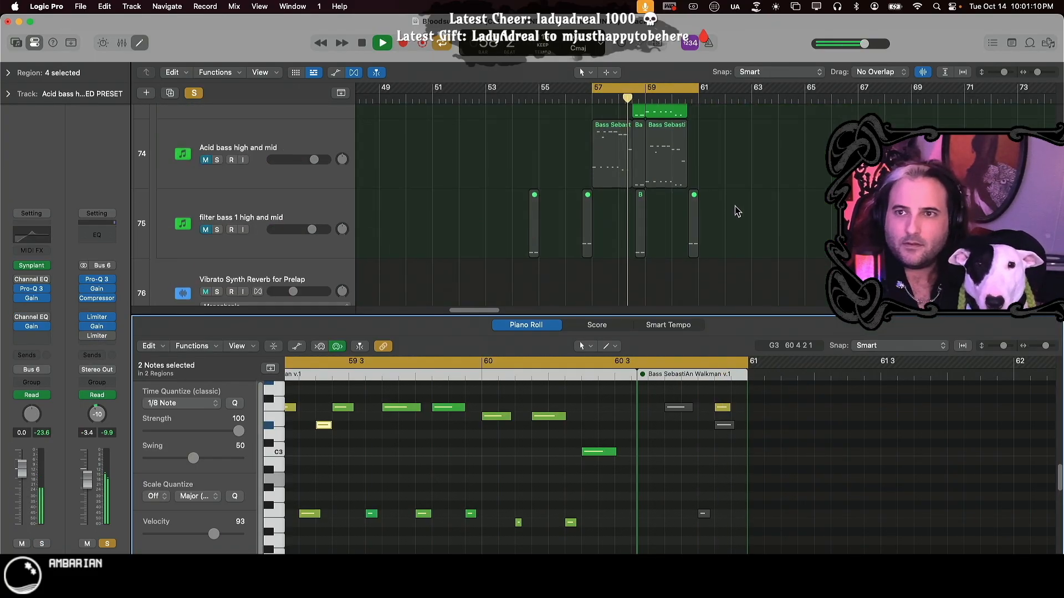
{"action": "scroll", "coordinate": [737, 211], "scroll_direction": "down", "scroll_amount": 3}
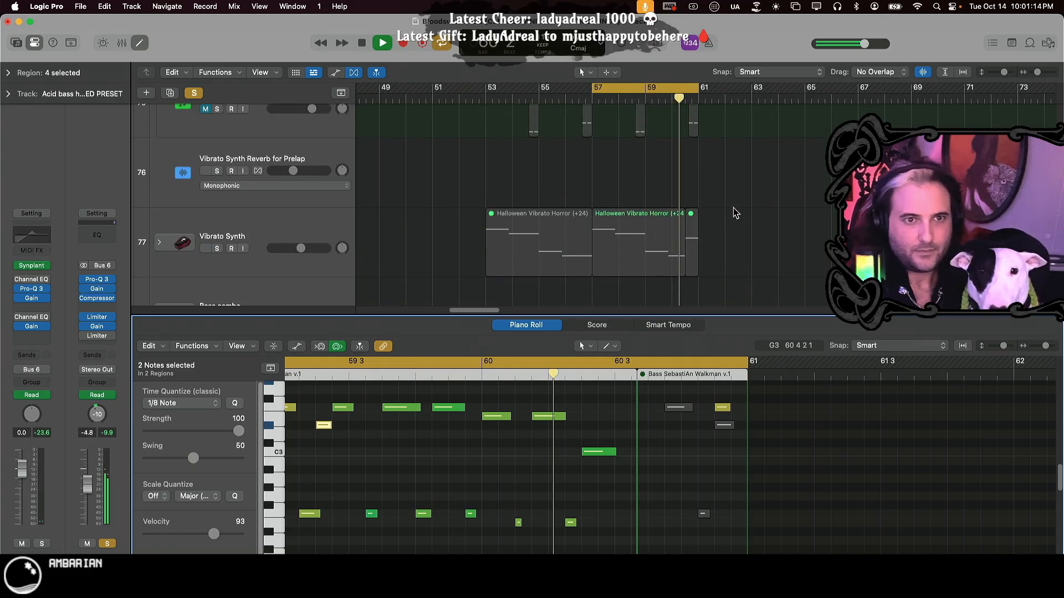
{"action": "key", "text": "space"}
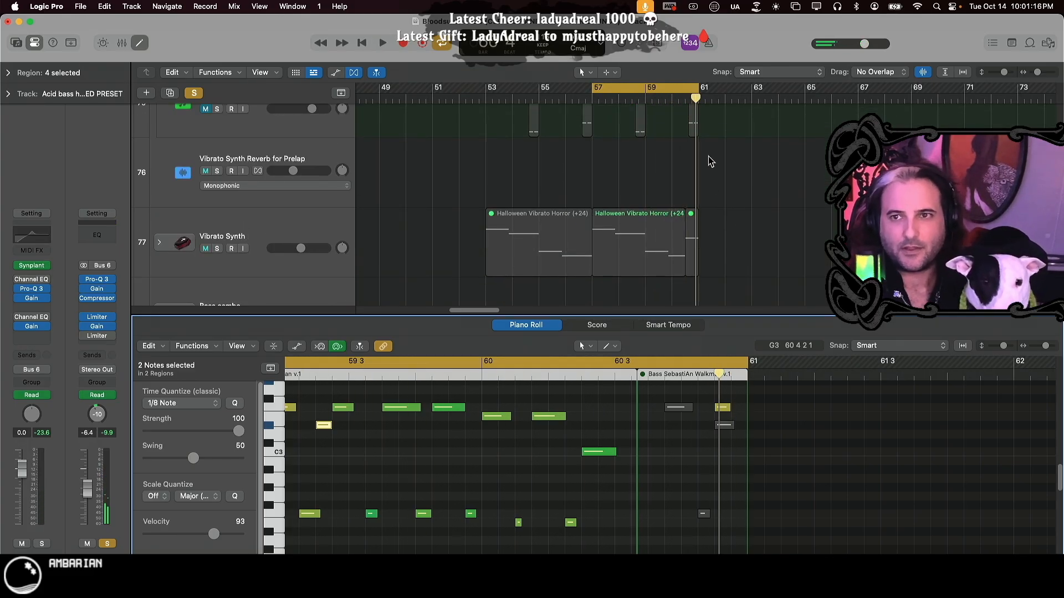
- Unsolo the High mid acid part and play the bars 57 to 61 loop in the full mix
{"action": "scroll", "coordinate": [546, 189], "scroll_direction": "up", "scroll_amount": 10}
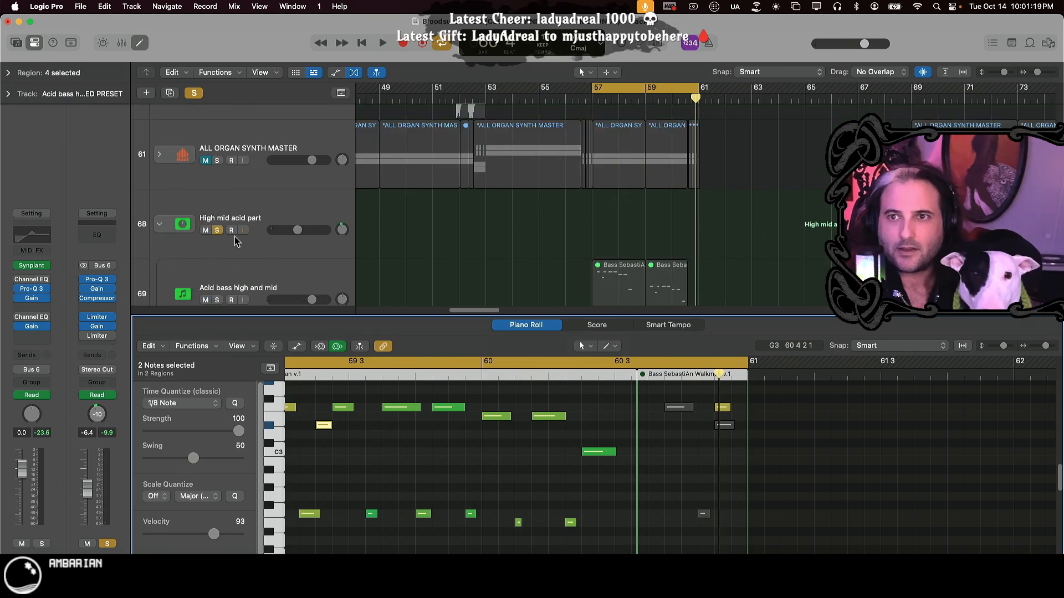
{"action": "left_click", "coordinate": [218, 230]}
{"action": "key", "text": "space"}
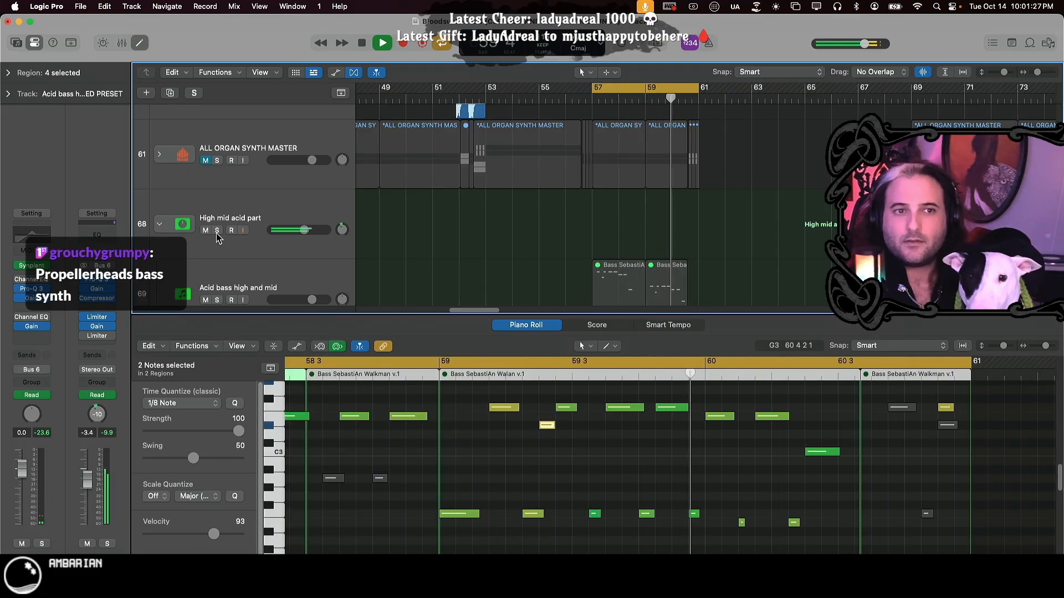
{"action": "key", "text": "space"}
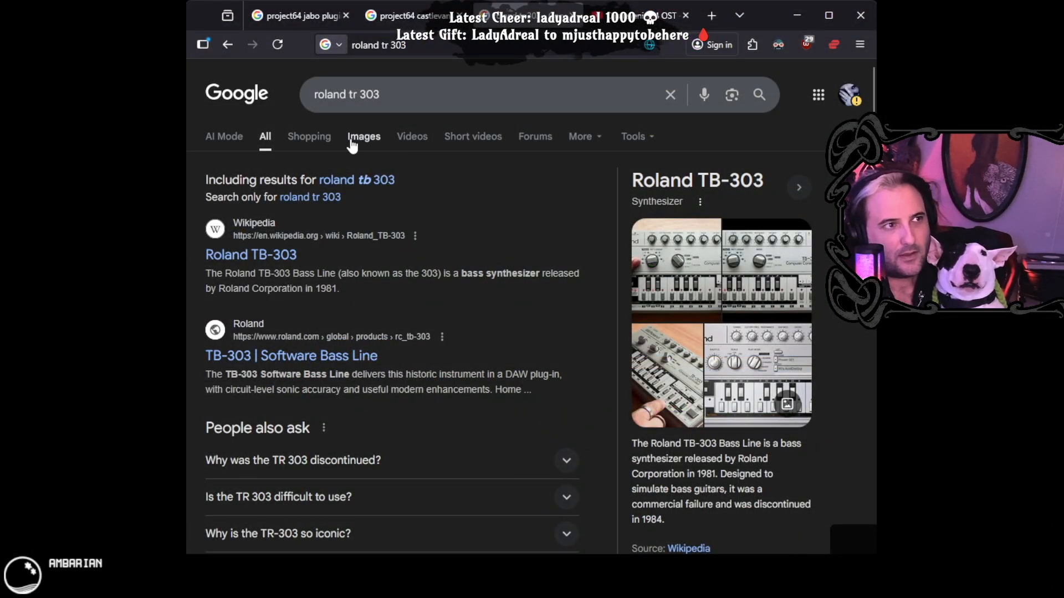
- In the web browser, show the image results for "roland tr 303" and preview the Roland TB-303 Bass Line In Action picture
{"action": "left_click", "coordinate": [370, 143]}
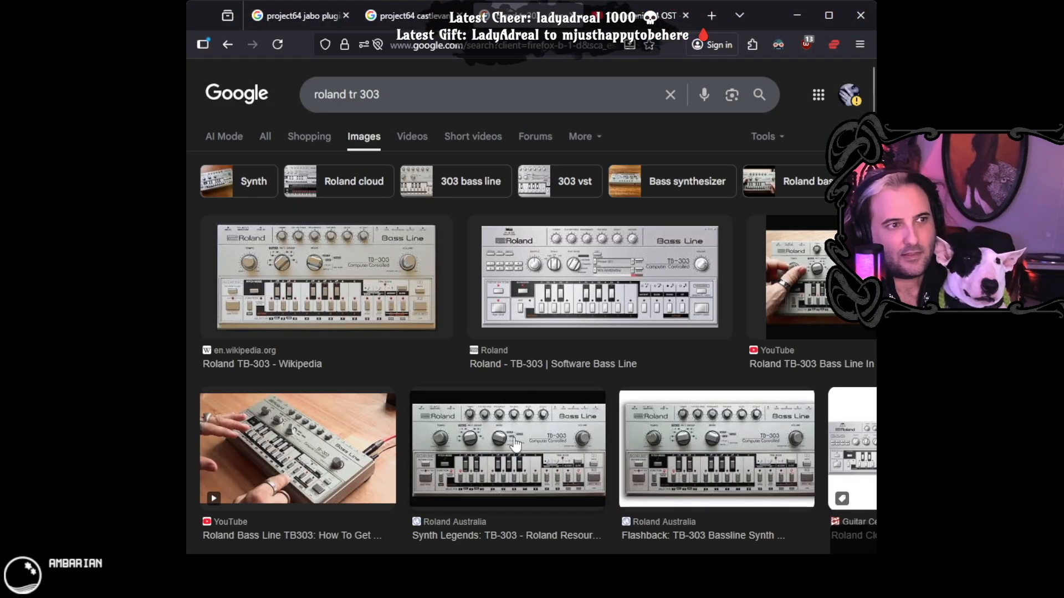
{"action": "left_click", "coordinate": [814, 291]}
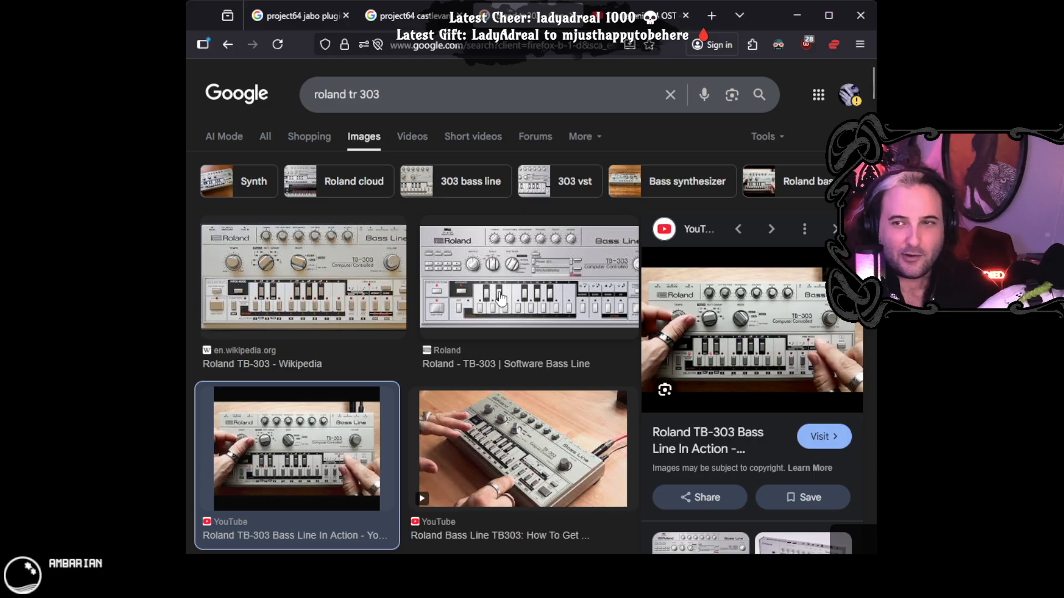
{"action": "scroll", "coordinate": [511, 305], "scroll_direction": "down", "scroll_amount": 7}
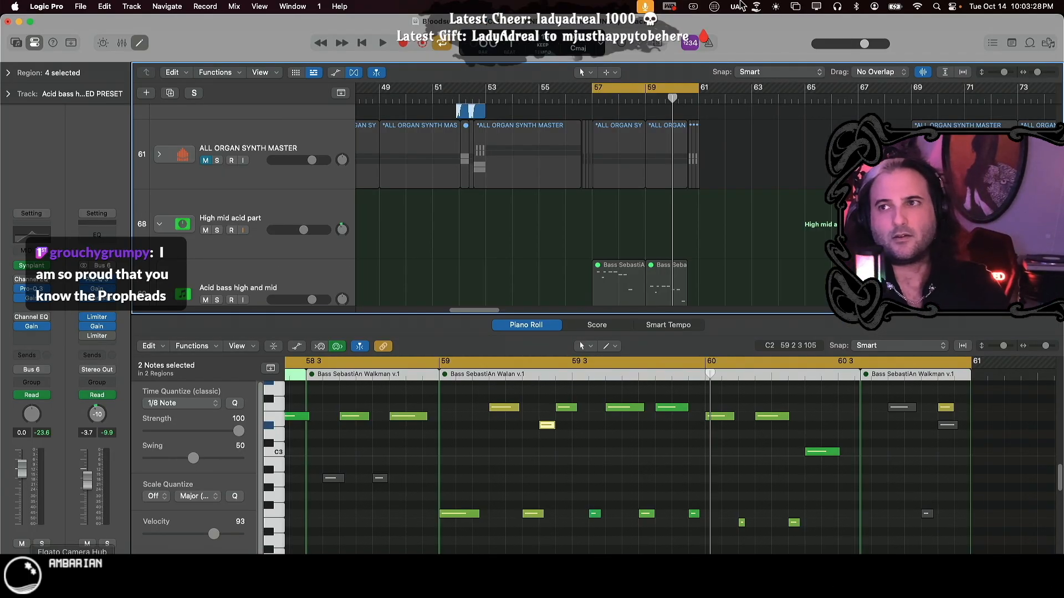
- Turn off the bars 57 to 61 loop and briefly play the song from just after bar 56
{"action": "left_click", "coordinate": [576, 98]}
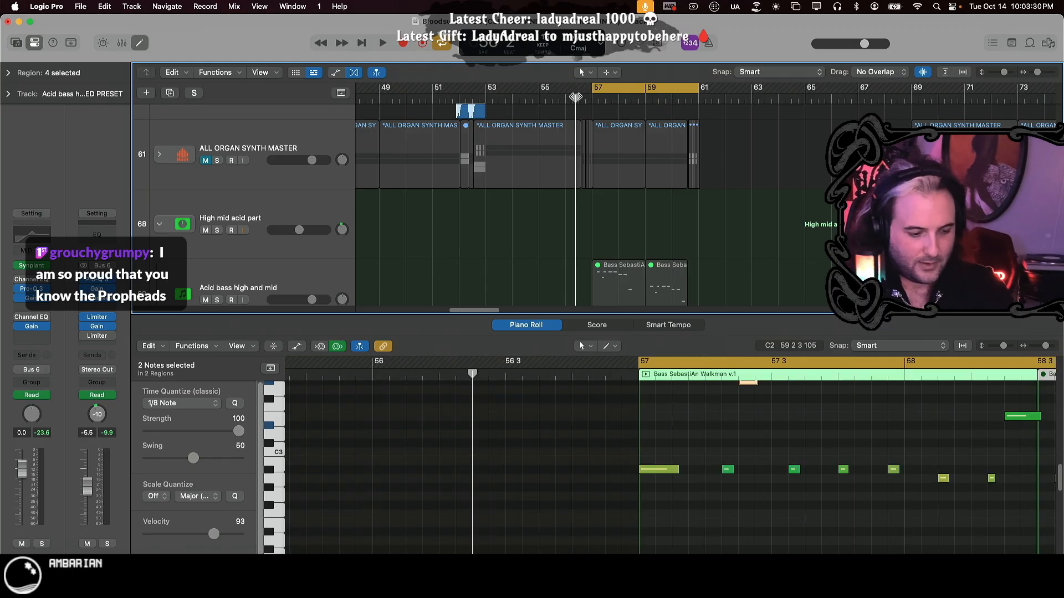
{"action": "key", "text": "c"}
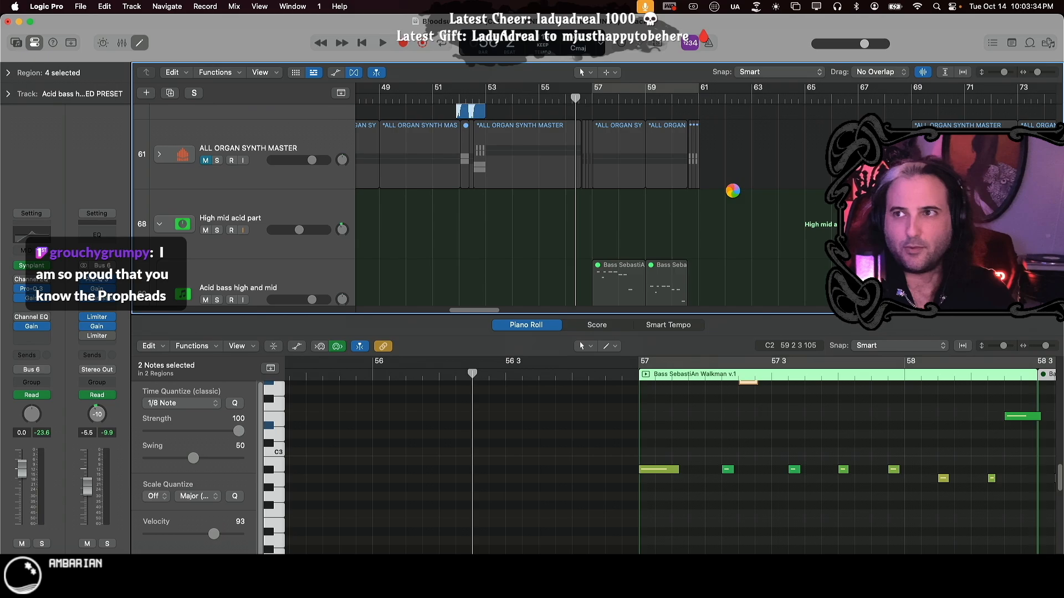
{"action": "key", "text": "space"}
{"action": "key", "text": "space"}
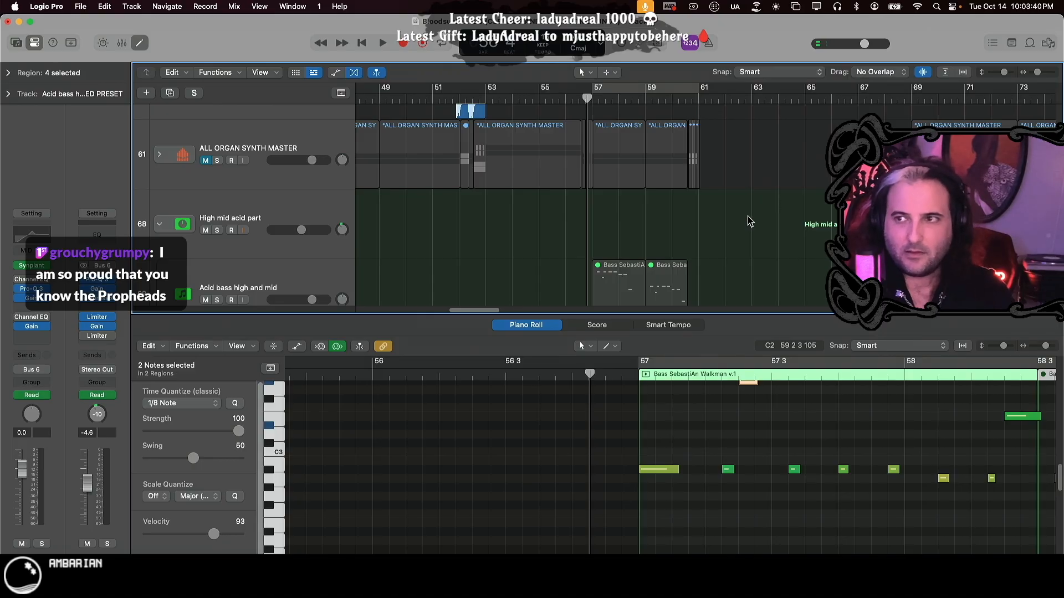
- Close the note editor and bring the High mid acid part's subtracks into view
{"action": "key", "text": "n"}
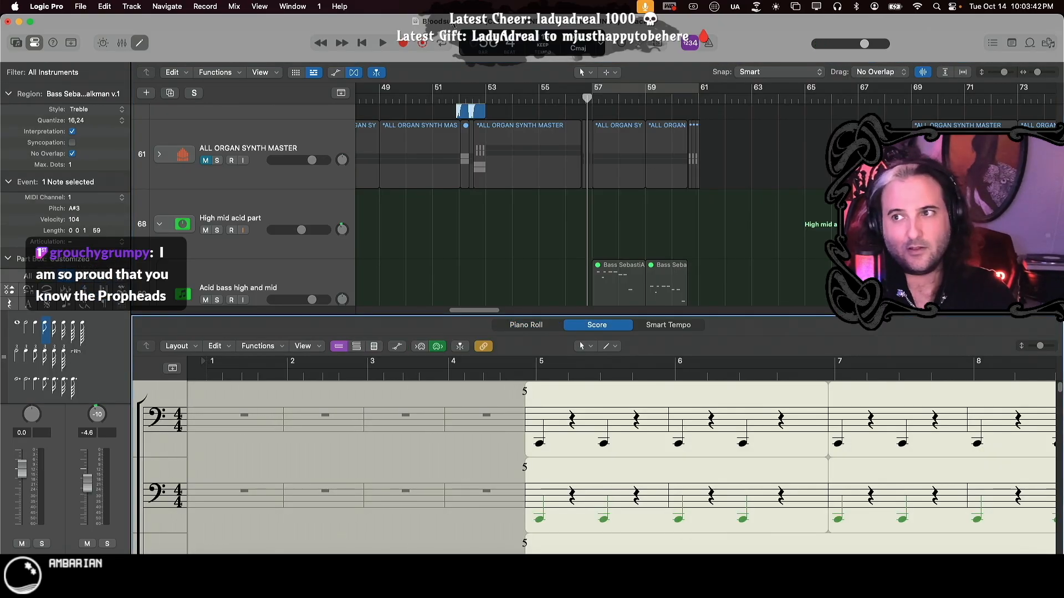
{"action": "key", "text": "n"}
{"action": "scroll", "coordinate": [797, 156], "scroll_direction": "down", "scroll_amount": 2}
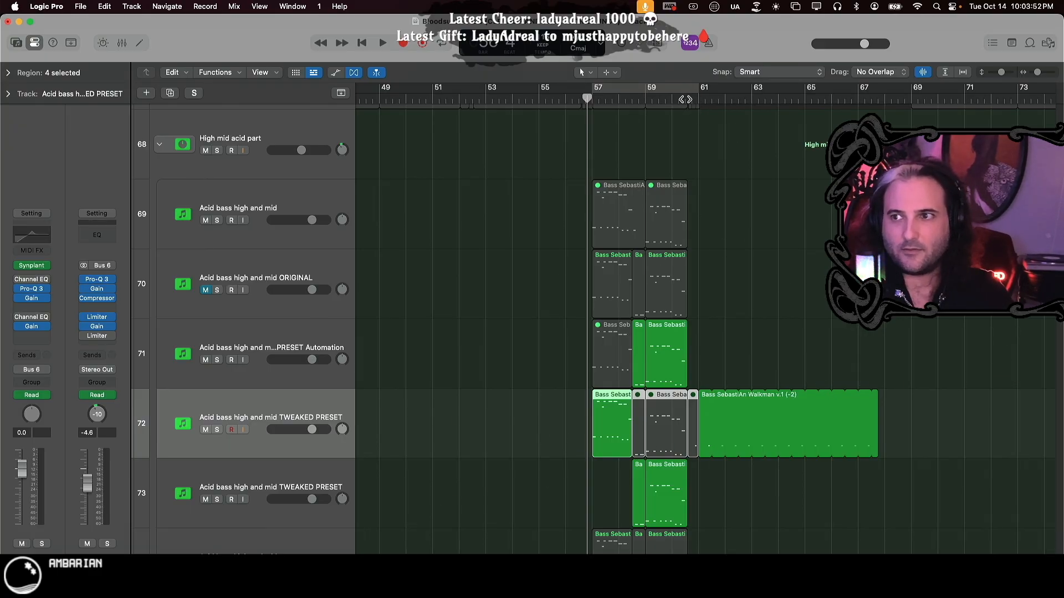
- Play the song from just before bar 57, soloing and then unsoloing the High mid acid part during playback
{"action": "key", "text": "space"}
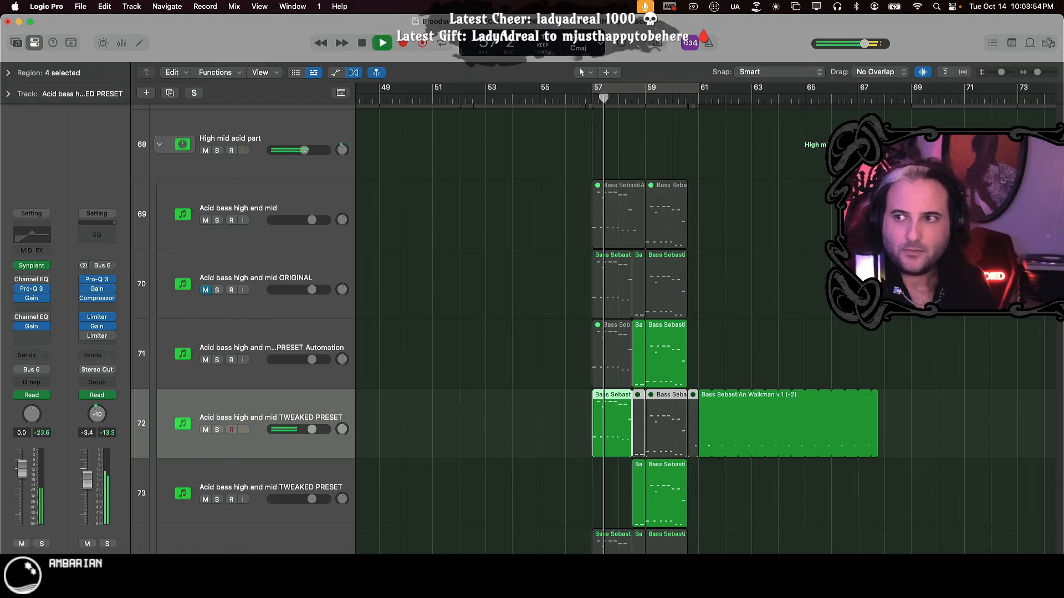
{"action": "scroll", "coordinate": [510, 408], "scroll_direction": "up", "scroll_amount": 3}
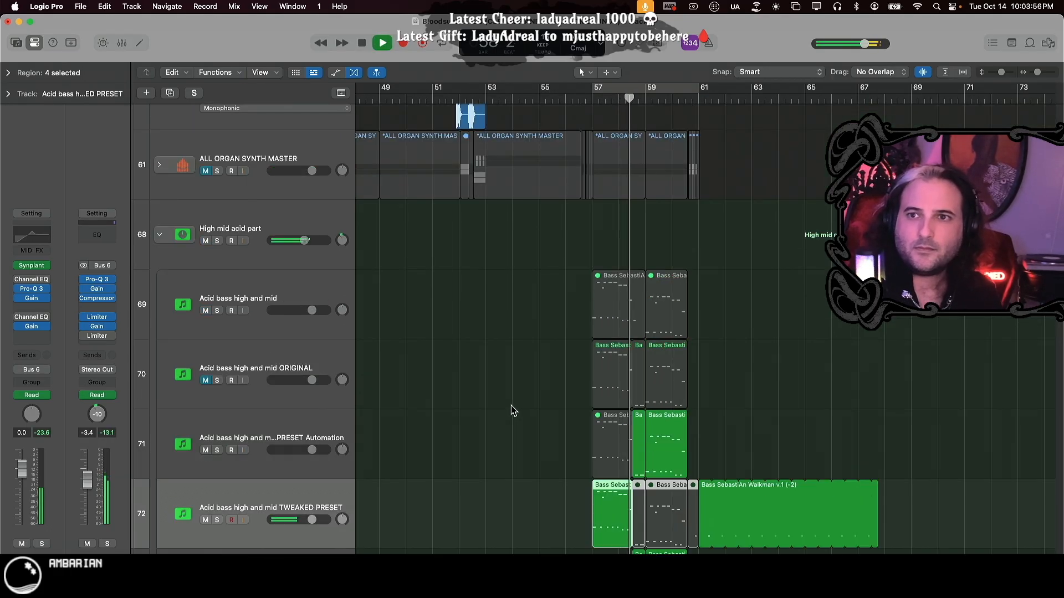
{"action": "left_click", "coordinate": [218, 241]}
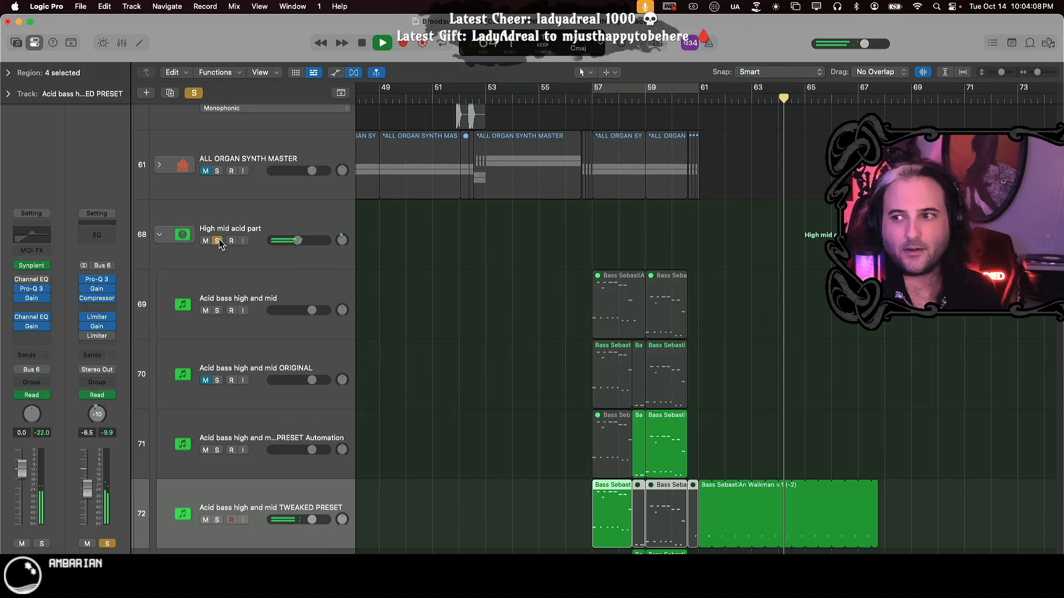
{"action": "left_click", "coordinate": [218, 241]}
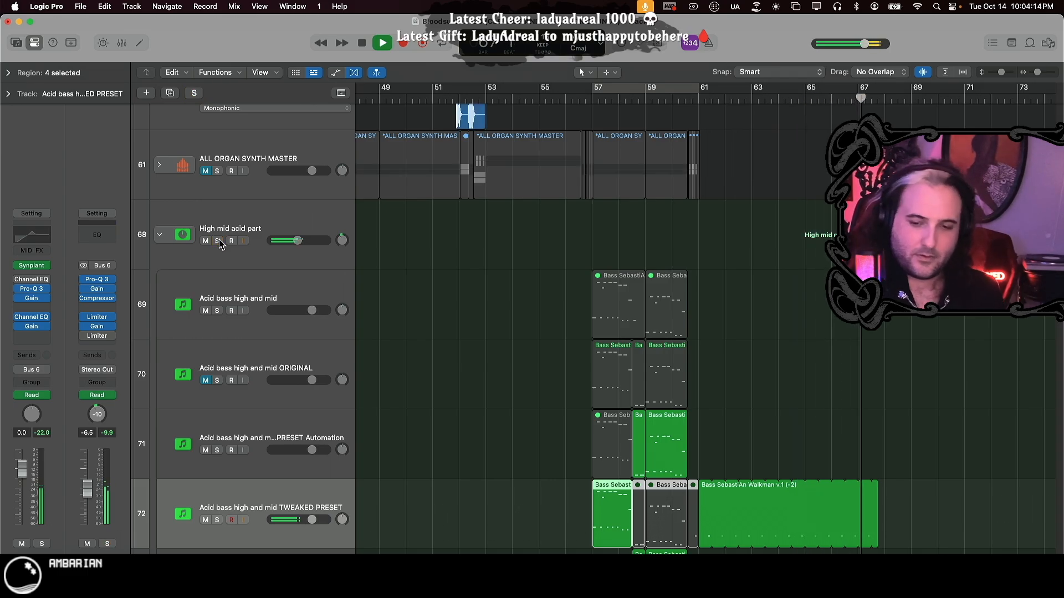
- Replay from about bar 61 to bar 67, comparing the High mid acid part soloed and in the full mix
{"action": "left_click", "coordinate": [712, 96]}
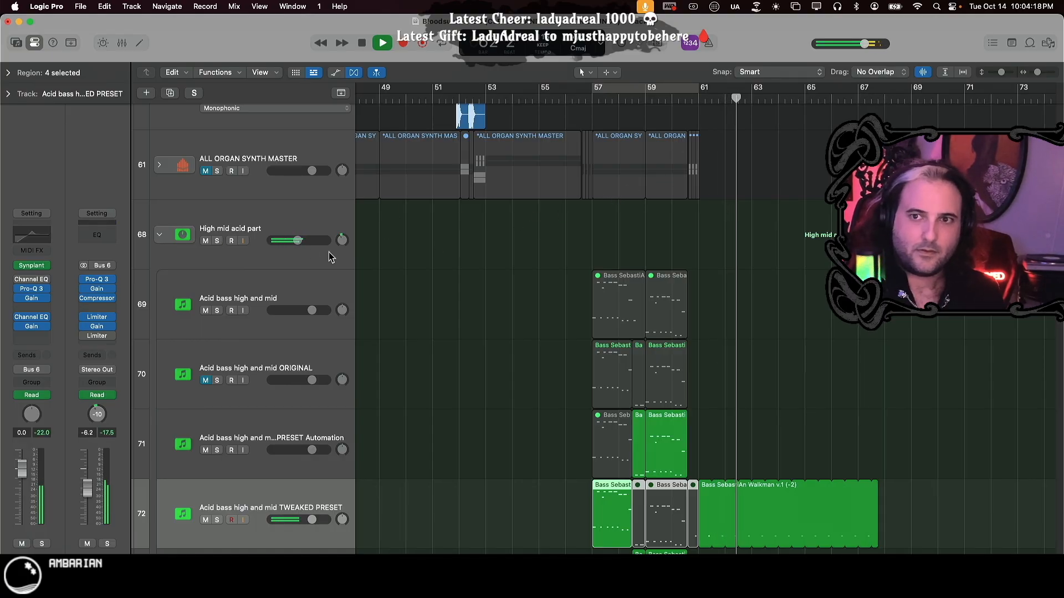
{"action": "left_click", "coordinate": [217, 241]}
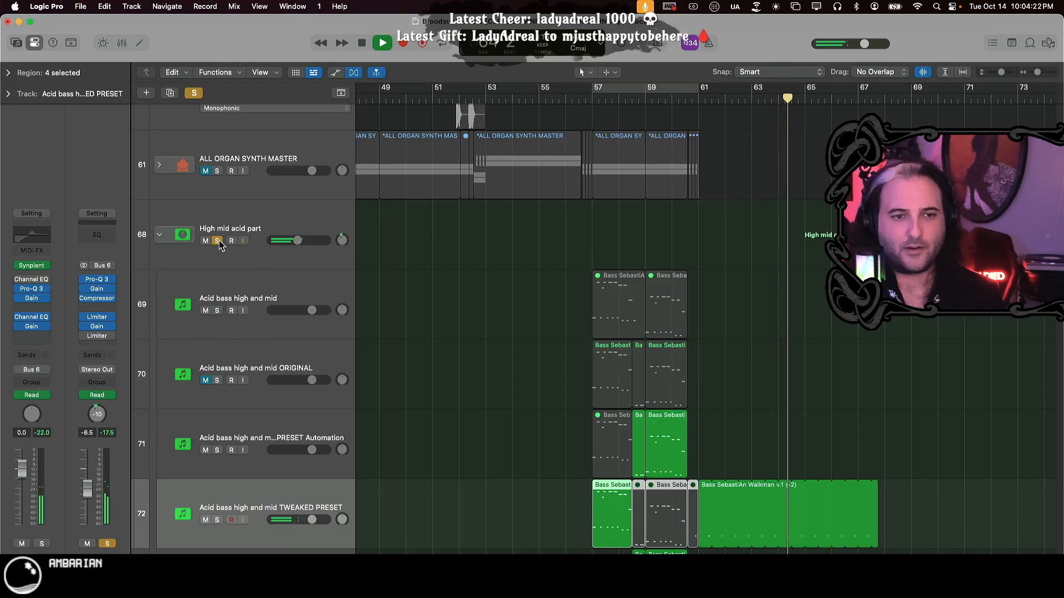
{"action": "left_click", "coordinate": [217, 241]}
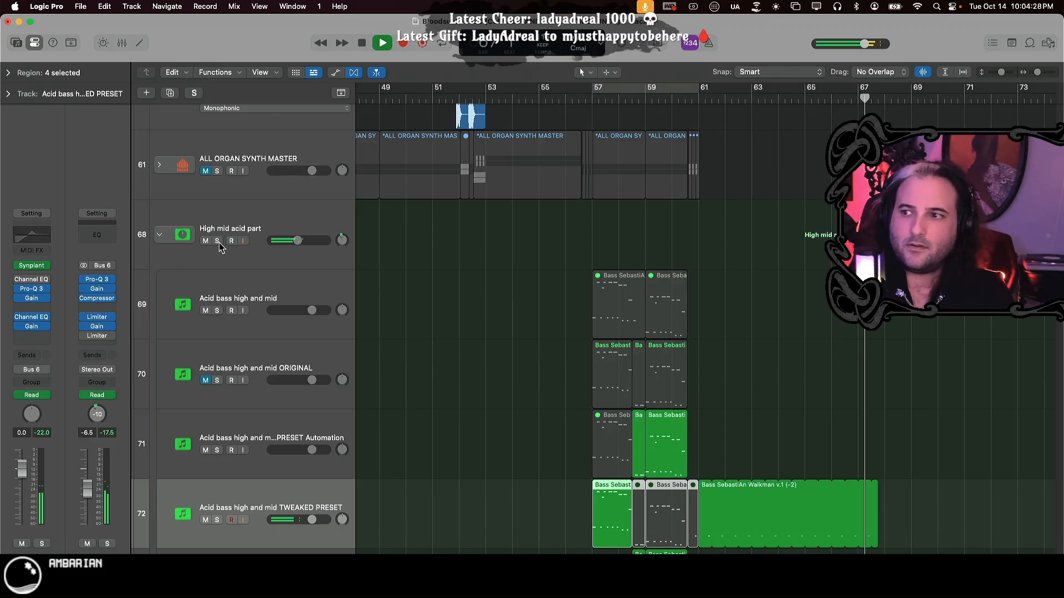
{"action": "key", "text": "space"}
- Zoom out the timeline and locate the New Synth Bass Synplant Combo stack with its Bass In the Red subtracks
{"action": "key", "text": "super+Left"}
{"action": "key", "text": "super+Left"}
{"action": "key", "text": "super+Left"}
{"action": "key", "text": "super+Left"}
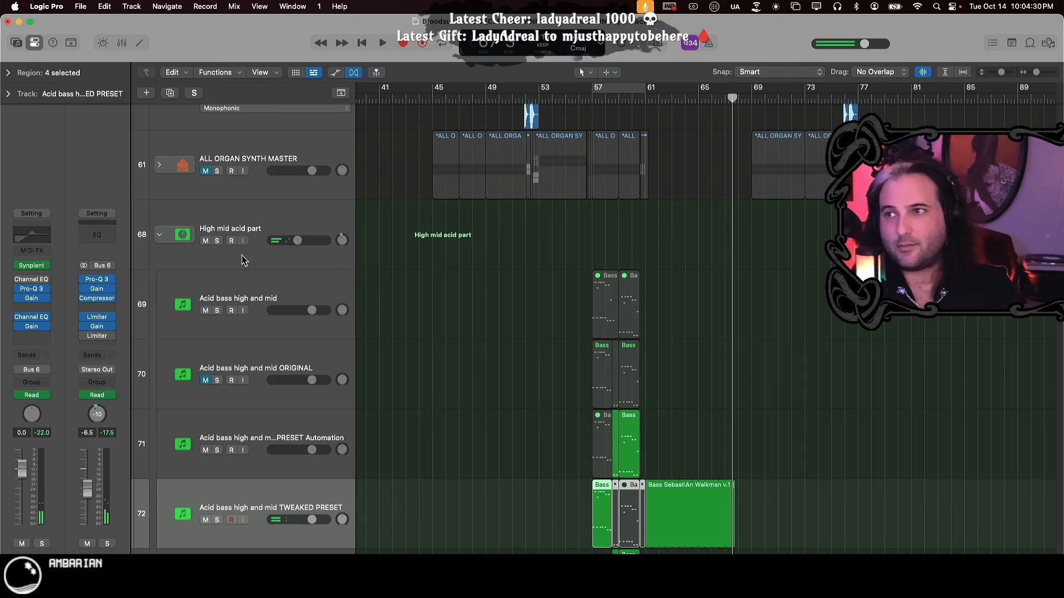
{"action": "scroll", "coordinate": [713, 425], "scroll_direction": "up", "scroll_amount": 15}
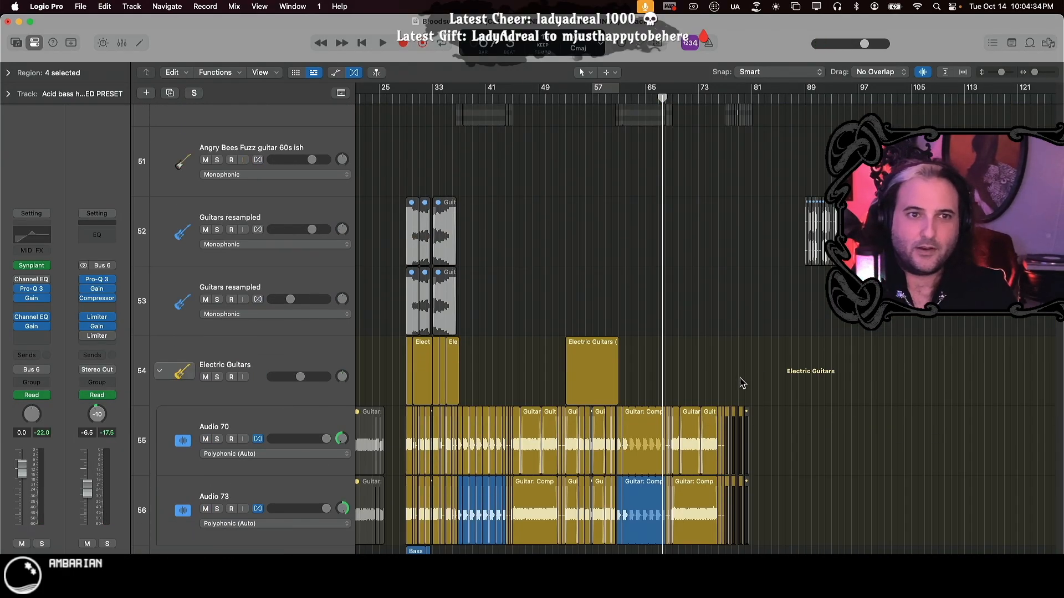
{"action": "scroll", "coordinate": [694, 347], "scroll_direction": "up", "scroll_amount": 20}
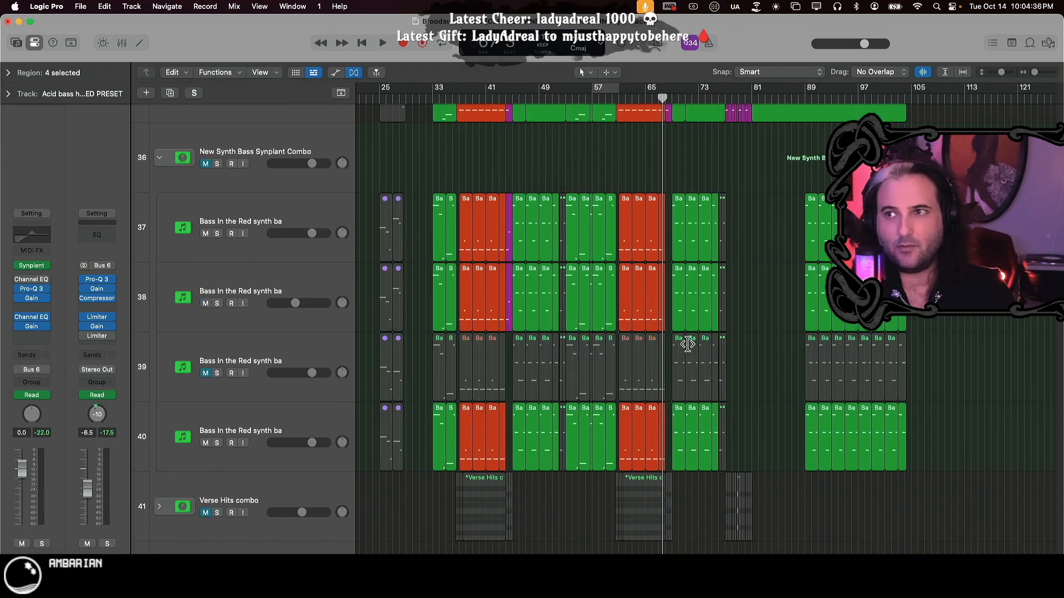